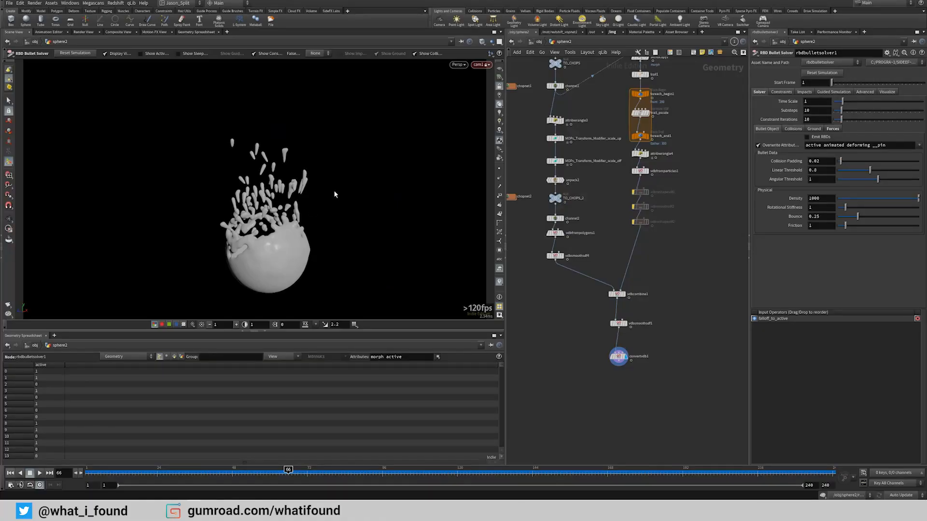
Step: Tidy the node network by moving chopnet2 slightly down and aligning clip1 directly above explodedview1
scroll(616, 331, "down", 4)
scroll(616, 333, "down", 2)
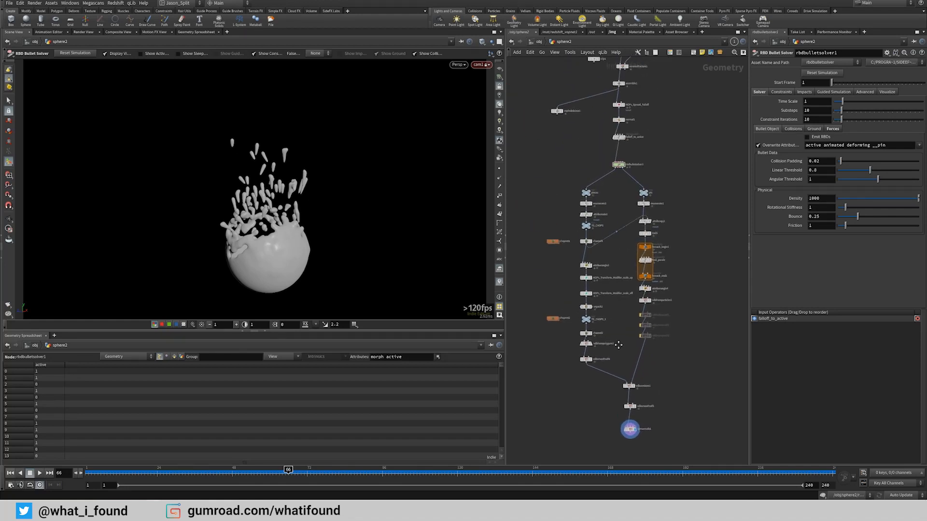
left_click_drag(531, 70, 712, 435)
left_click(711, 436)
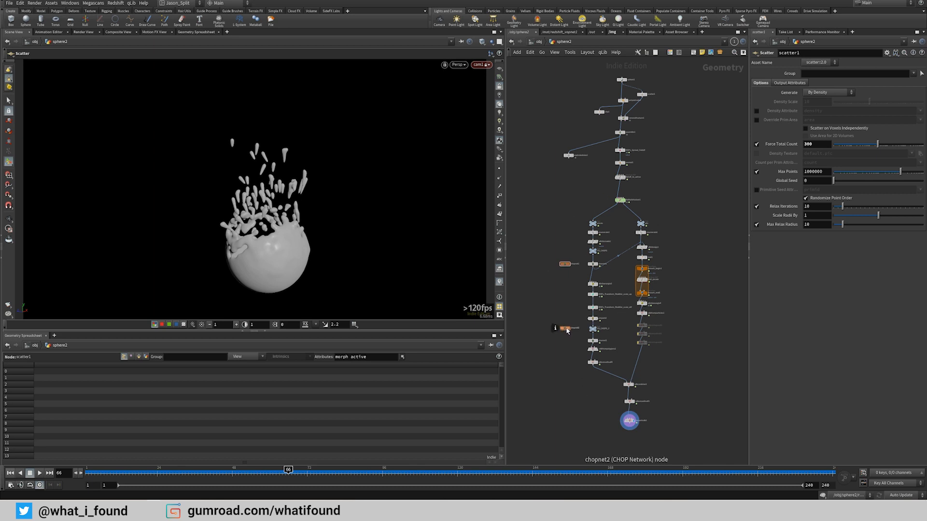
left_click_drag(568, 331, 567, 339)
left_click_drag(603, 116, 572, 116)
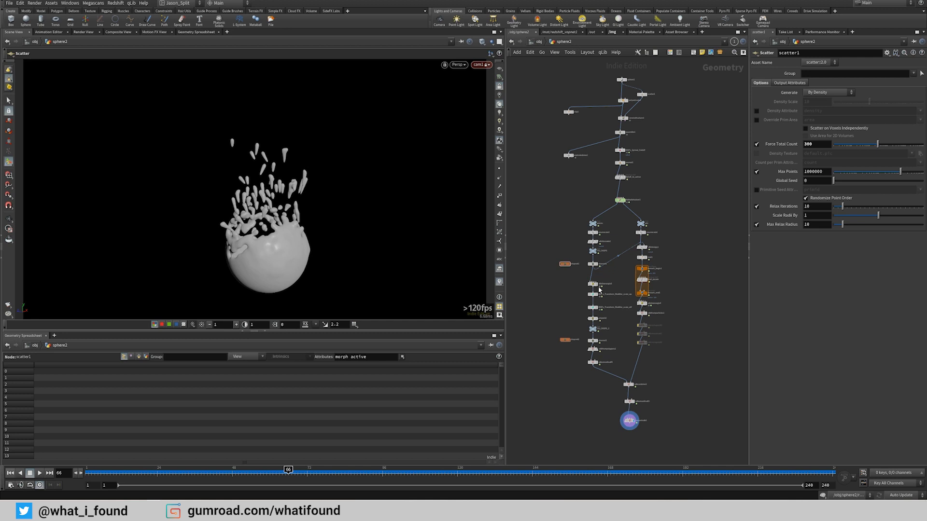
Step: Display the rbdbulletsolver1 result and play the simulation from near the start of the timeline
mouse_move(597, 268)
mouse_move(583, 193)
middle_mouse_down()
mouse_move(582, 213)
mouse_move(572, 197)
middle_mouse_up()
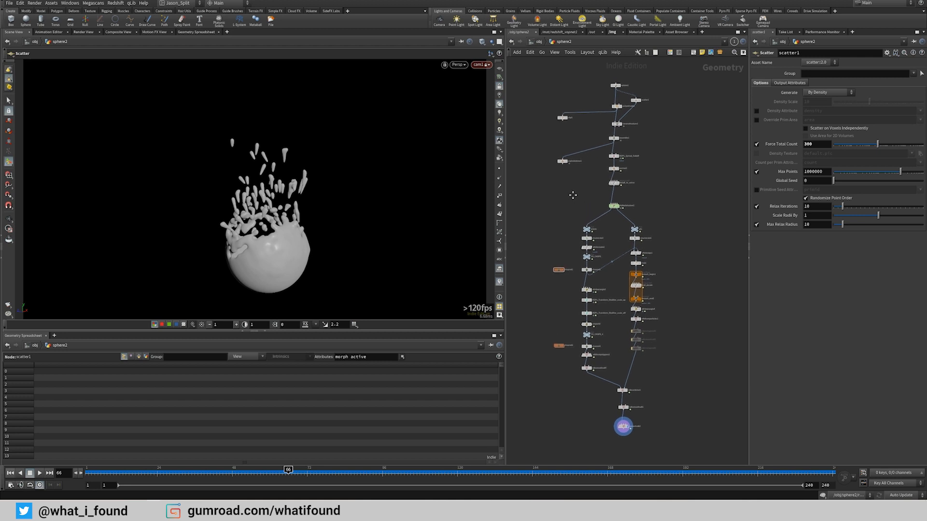
scroll(571, 197, "up", 2)
scroll(572, 198, "down", 2)
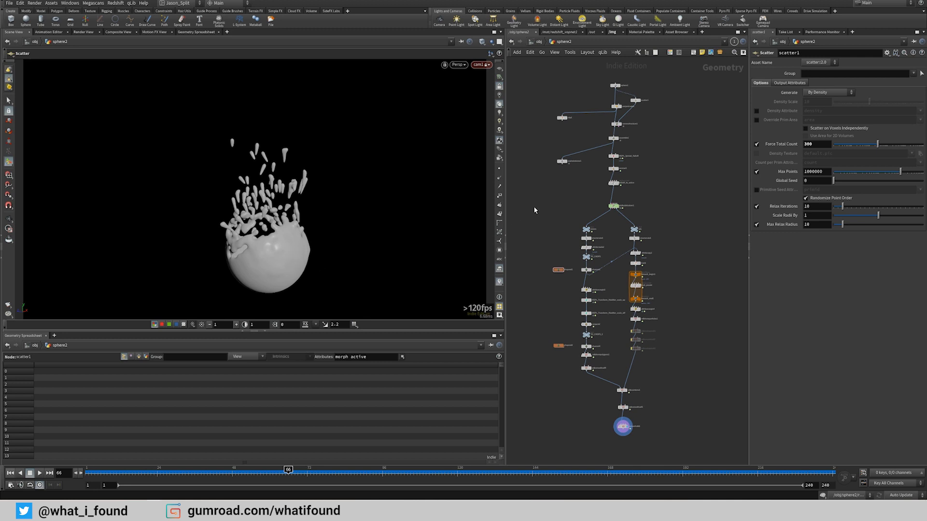
mouse_move(610, 185)
middle_click_drag(537, 189, 535, 207)
scroll(553, 212, "up", 3)
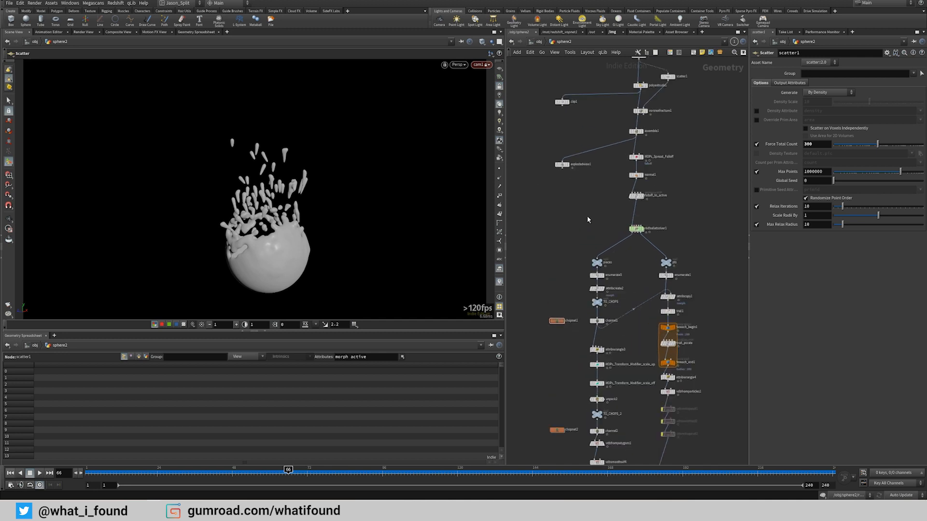
left_click(636, 228)
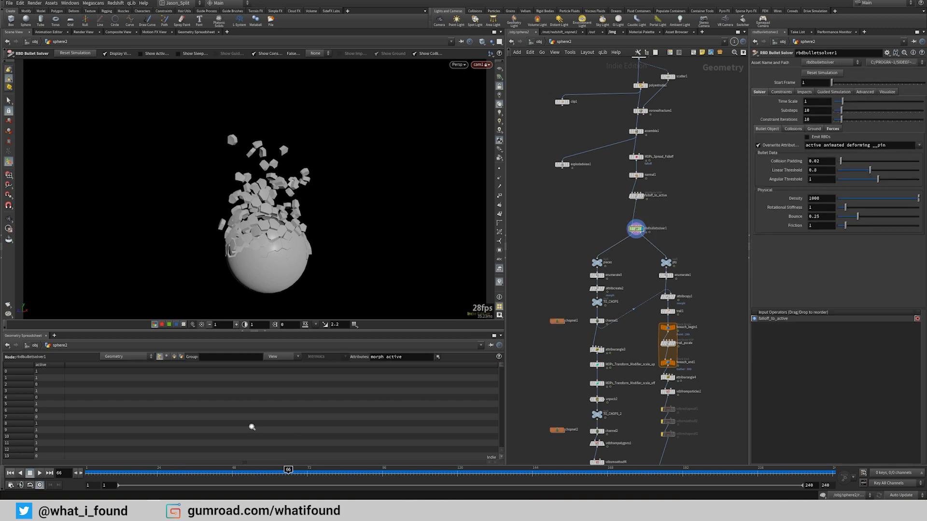
left_click_drag(179, 473, 40, 475)
left_click(40, 473)
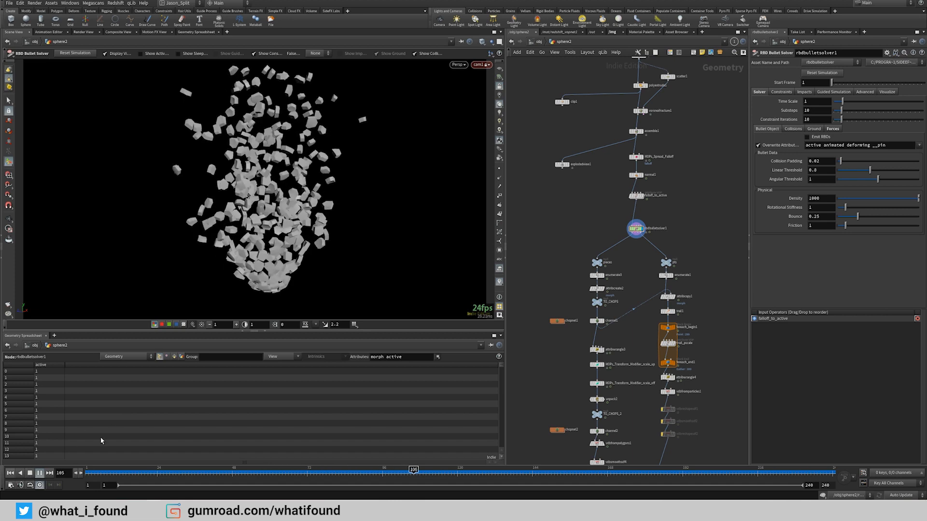
Step: Look at the popwind1 force inside rbdbulletsolver1, return to the sphere2 network and stop the playback
double_click(636, 228)
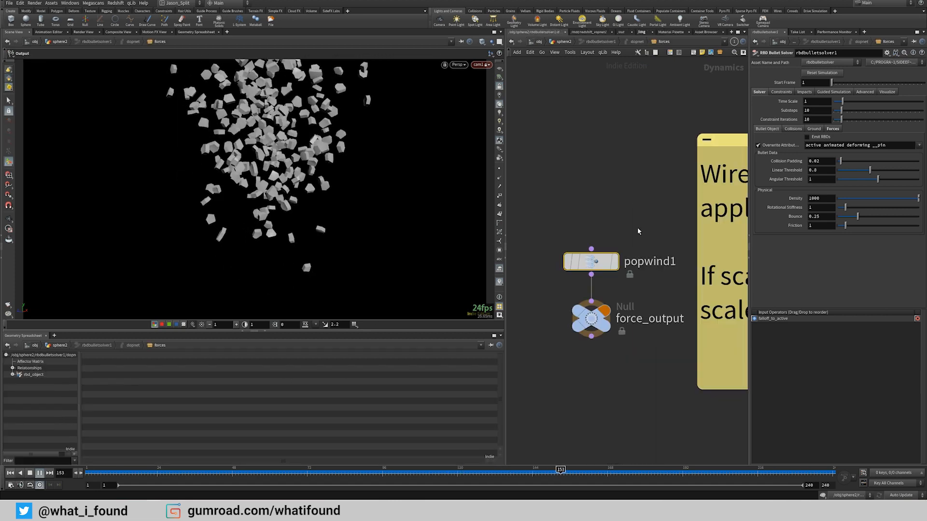
left_click(562, 42)
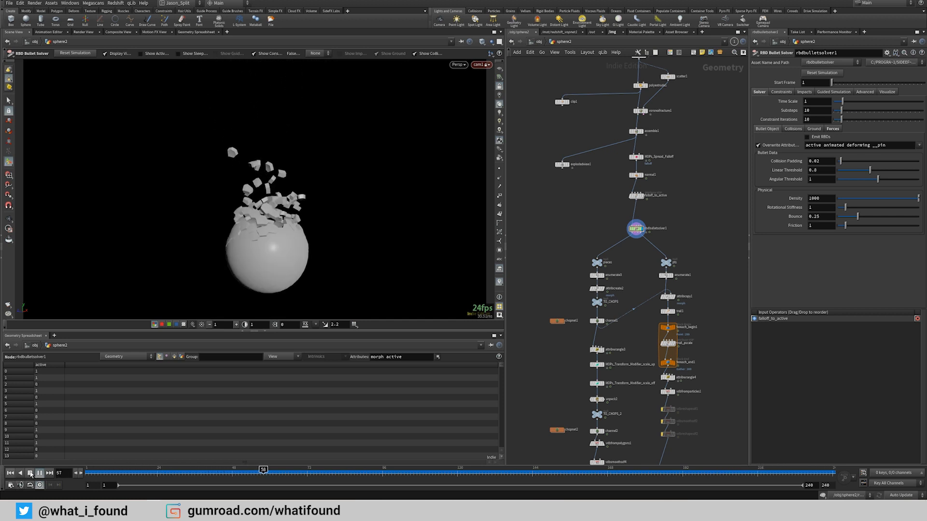
left_click(30, 473)
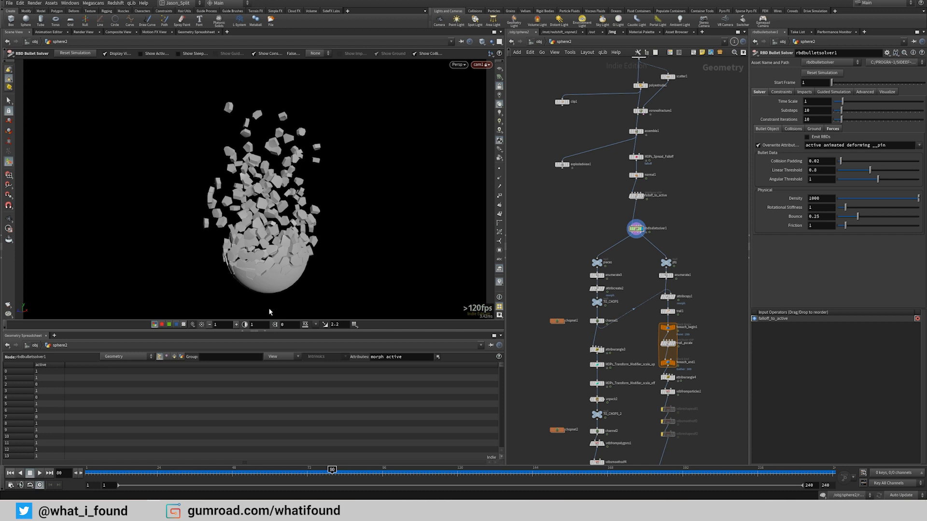
Step: Display and select the assemble1 node to view the assembled sphere and its packing settings
middle_click_drag(584, 218, 577, 267)
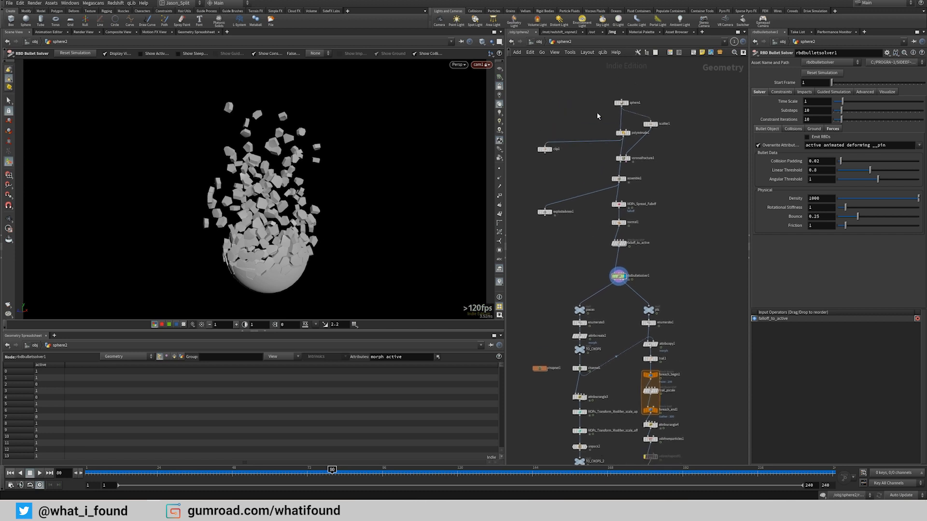
scroll(598, 116, "up", 2)
left_click(638, 208)
left_click(628, 212)
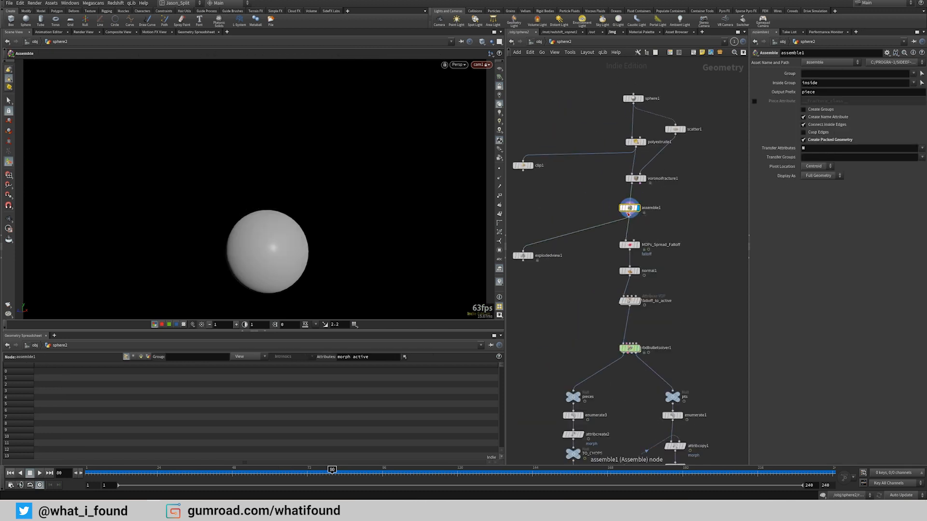
Step: Display explodedview1 to examine the fractured pieces up close and show the polyextrude1 settings
left_click(531, 256)
key("Escape")
scroll(365, 248, "up", 3)
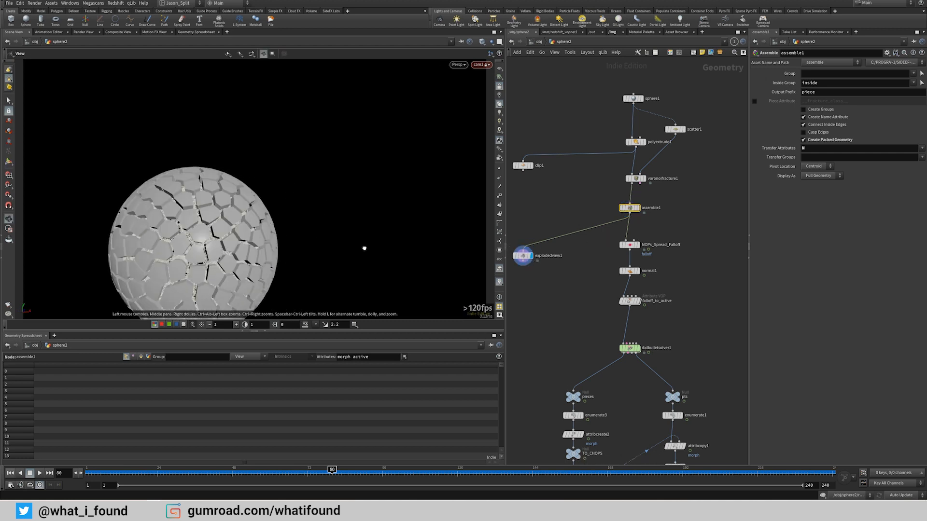
left_click_drag(365, 248, 336, 231)
key("Return")
left_click(636, 142)
key("Escape")
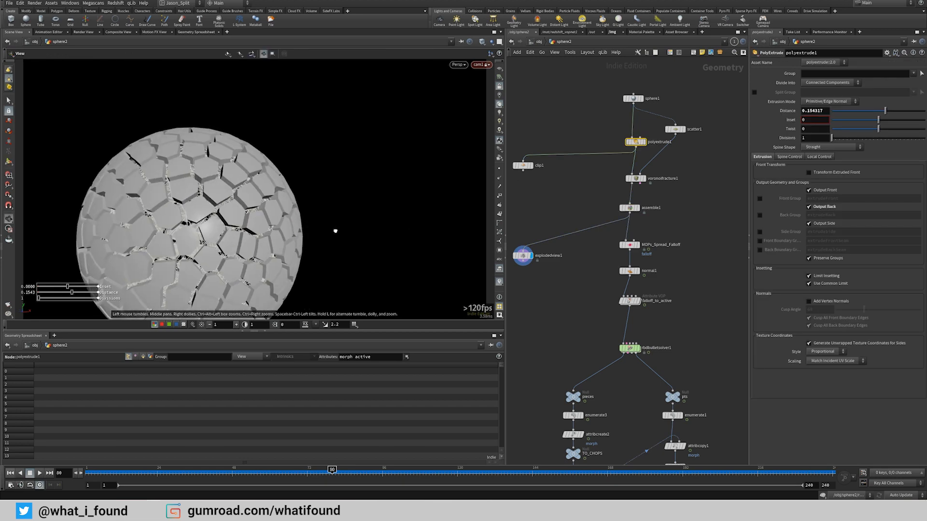
key("Return")
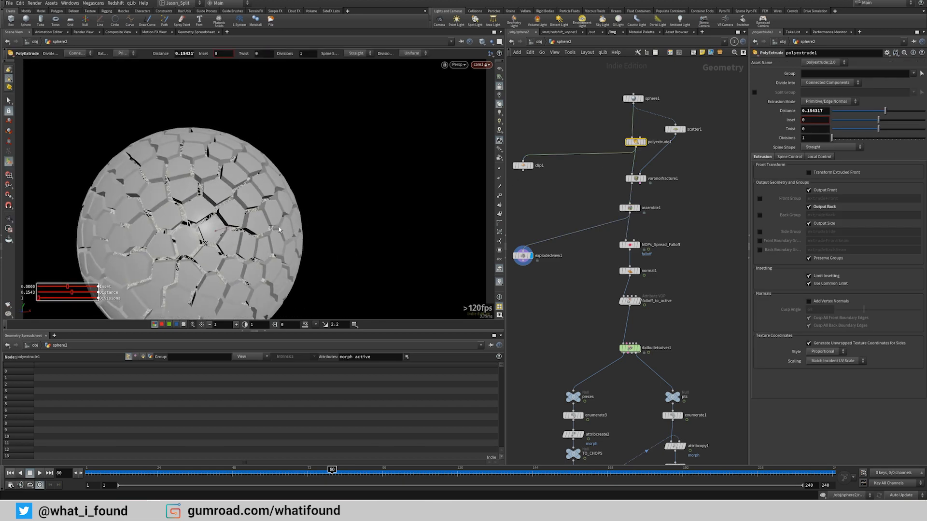
Step: Display the MOPs_Spread_Falloff node with its parameters shown and frame the whole sphere in the viewport
middle_click_drag(561, 291, 543, 256)
left_click(609, 210)
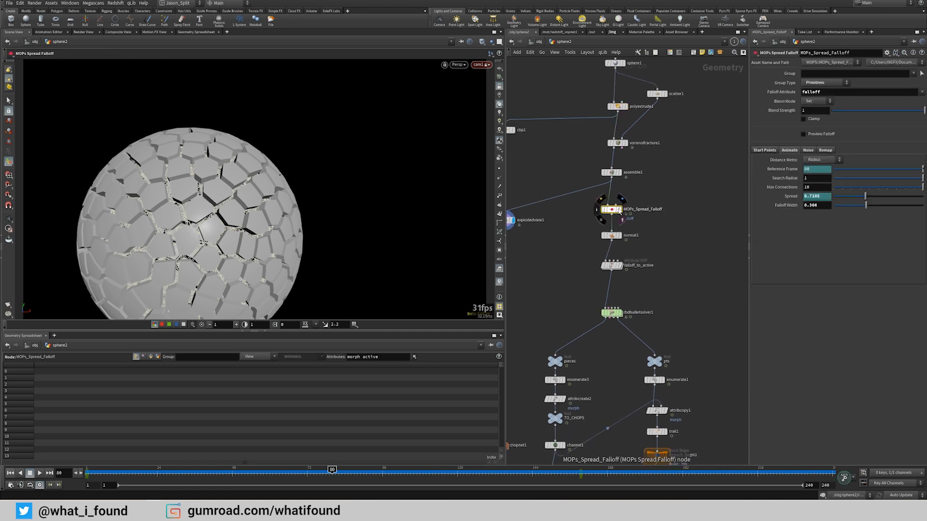
left_click(616, 210)
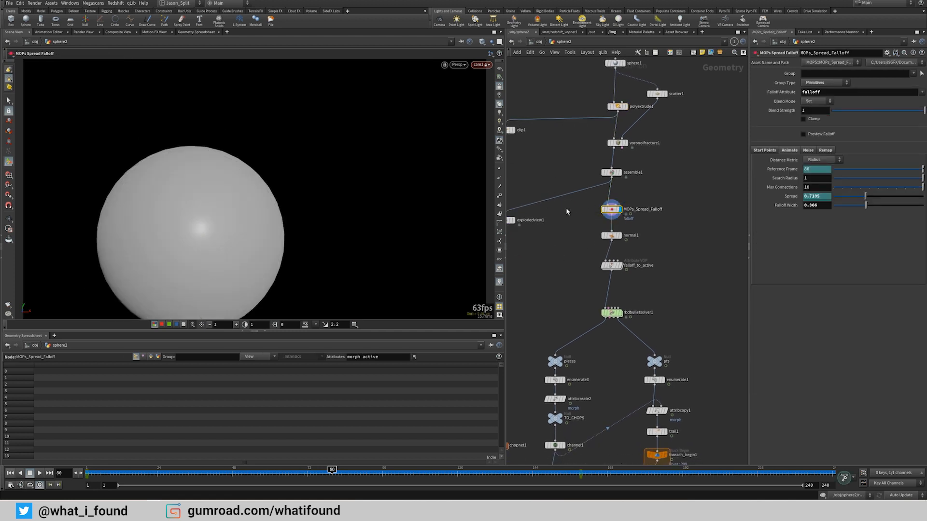
key("Escape")
left_click_drag(161, 252, 220, 223)
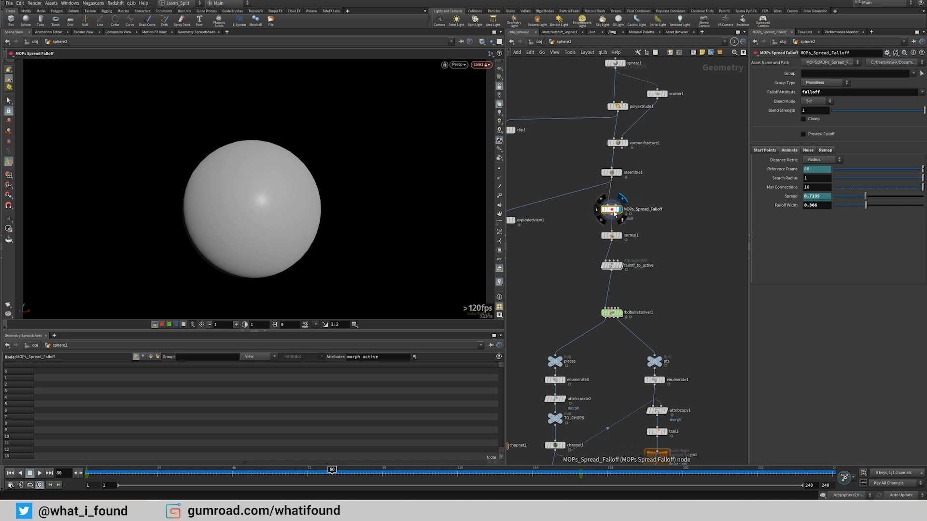
left_click_drag(611, 209, 611, 206)
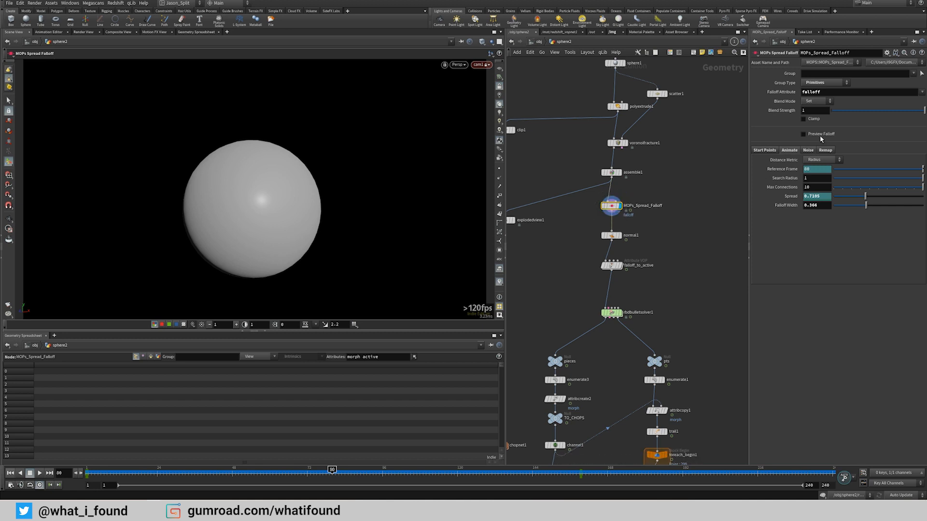
Step: Preview the spread falloff on the sphere while scrubbing the timeline to frames 110 and 57, and turn the preview off again
left_click(803, 134)
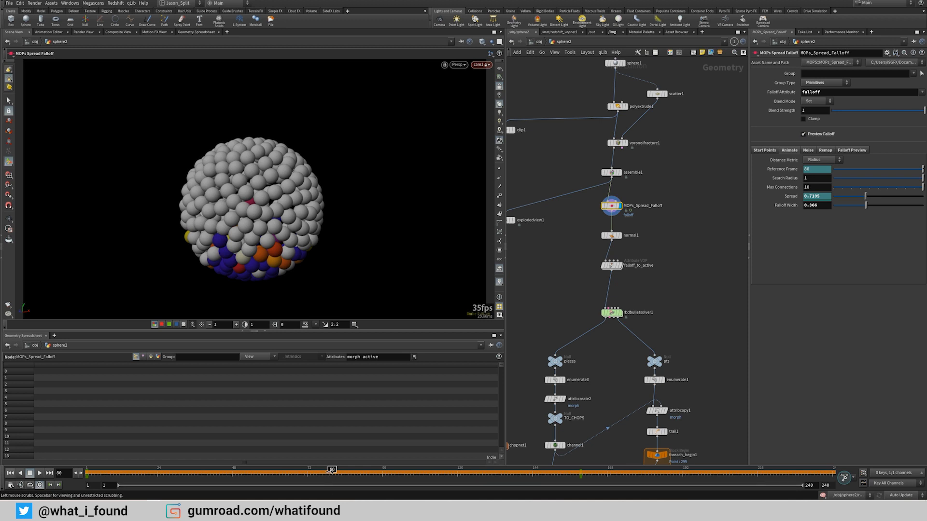
left_click_drag(332, 471, 423, 485)
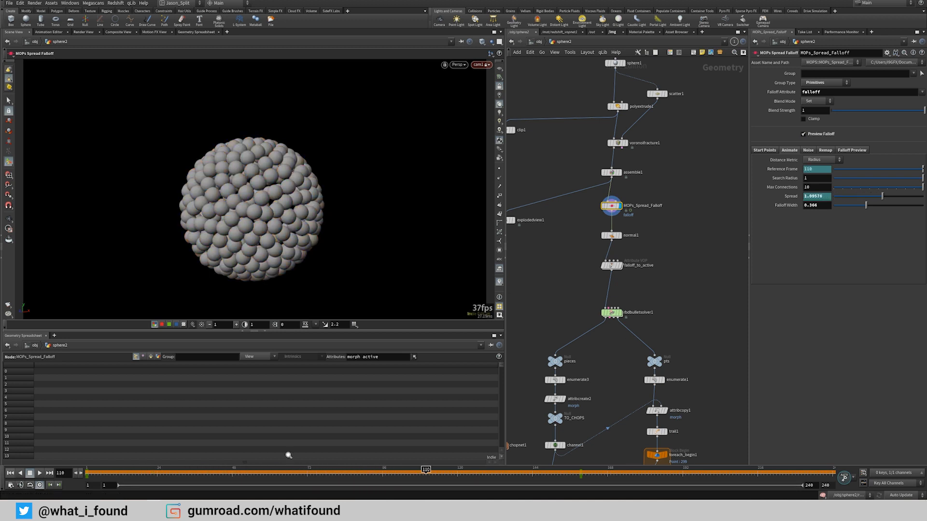
left_click_drag(289, 472, 261, 472)
left_click(819, 135)
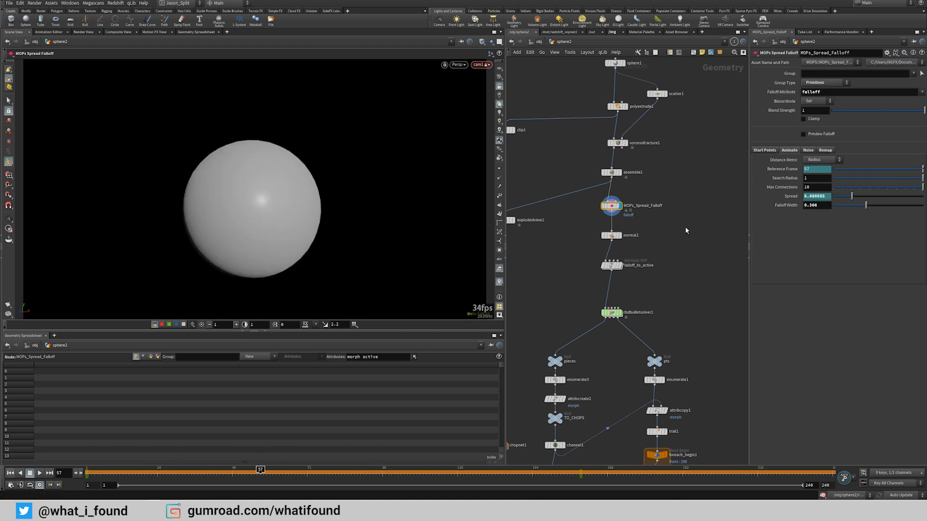
Step: Examine the falloff bind, float-to-integer and active bind nodes inside falloff_to_active, and return to the sphere2 network
double_click(612, 266)
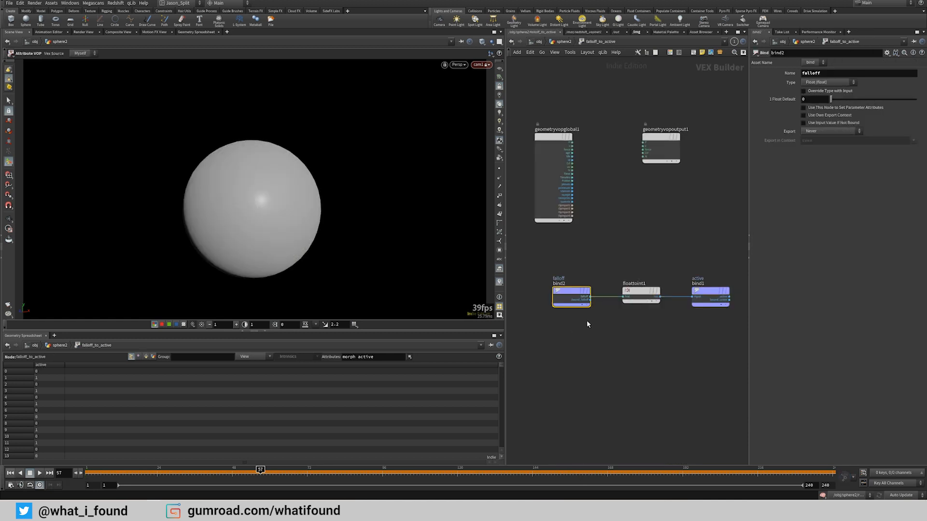
middle_click_drag(565, 261, 540, 260)
left_click_drag(541, 259, 529, 348)
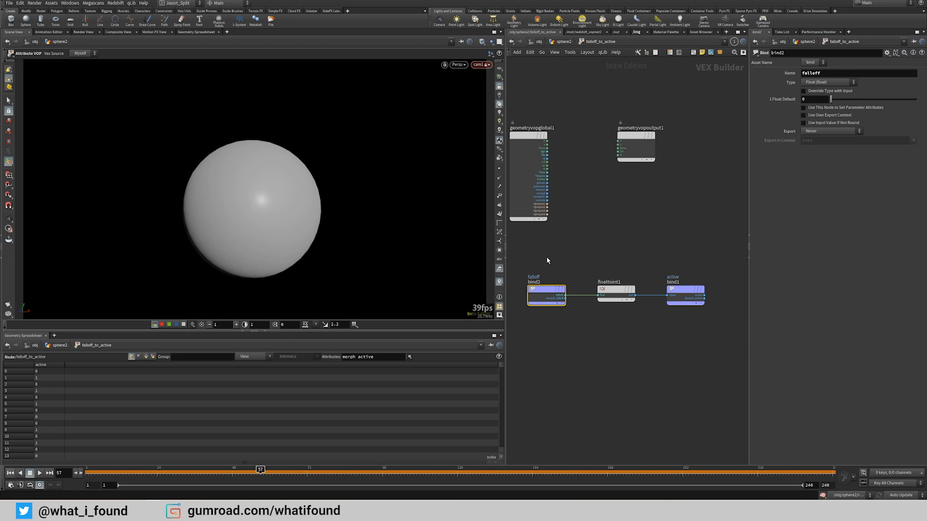
left_click_drag(593, 273, 632, 323)
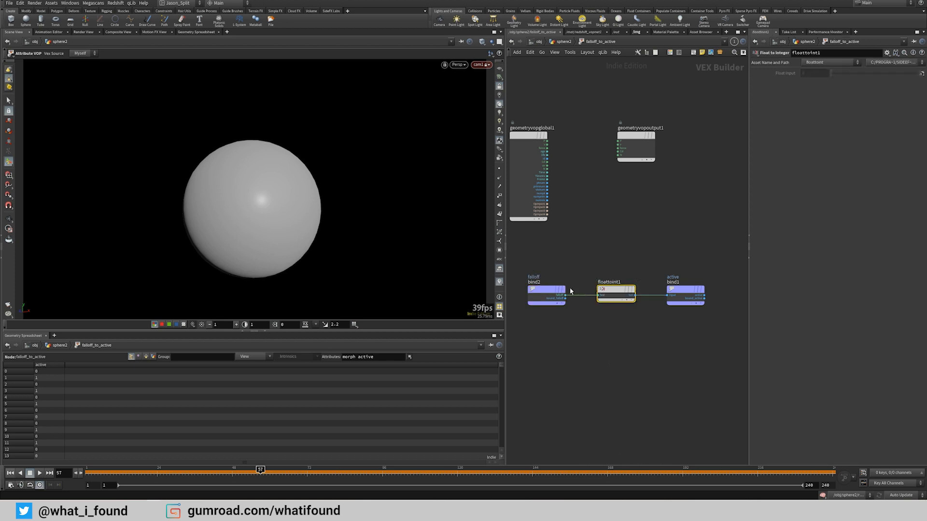
left_click_drag(582, 266, 549, 314)
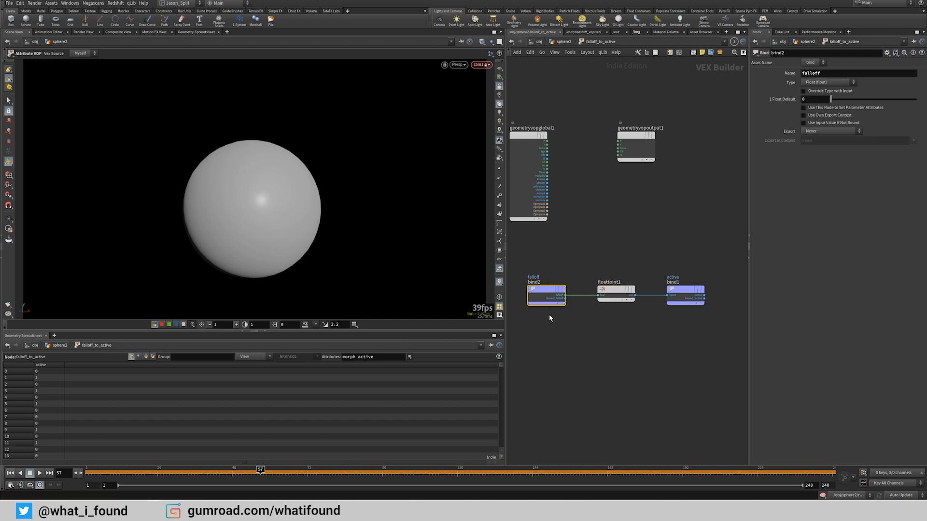
left_click(672, 289)
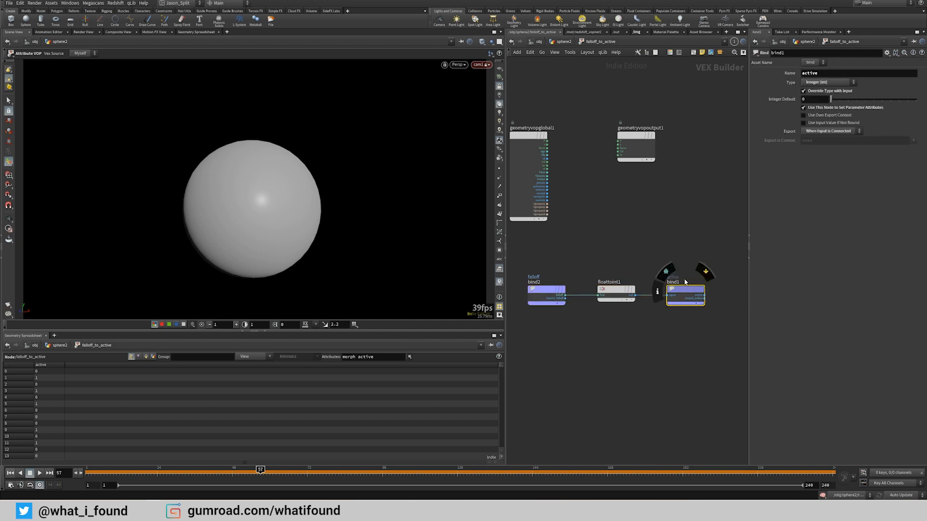
key("u")
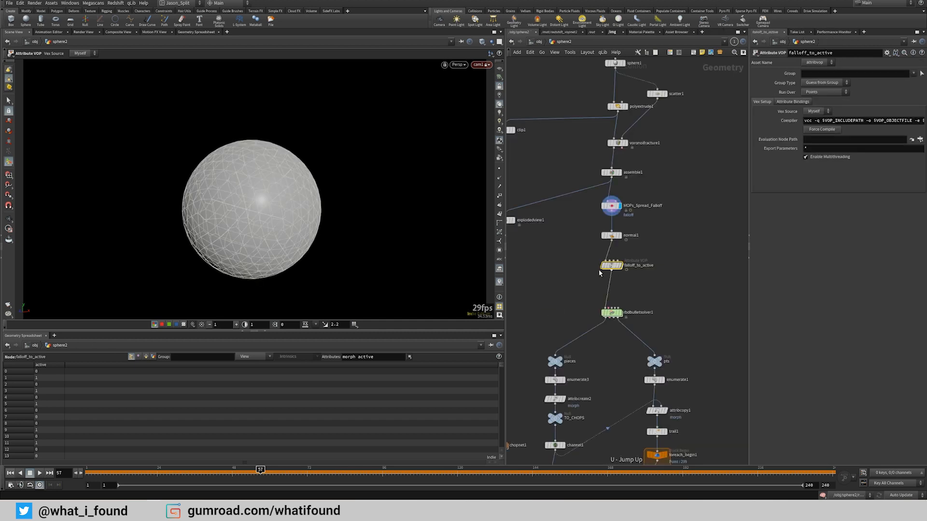
Step: Display the rbdbulletsolver1 result, scrub the simulation to frame 150 and view the scattered pieces from farther away
left_click_drag(568, 293, 612, 307)
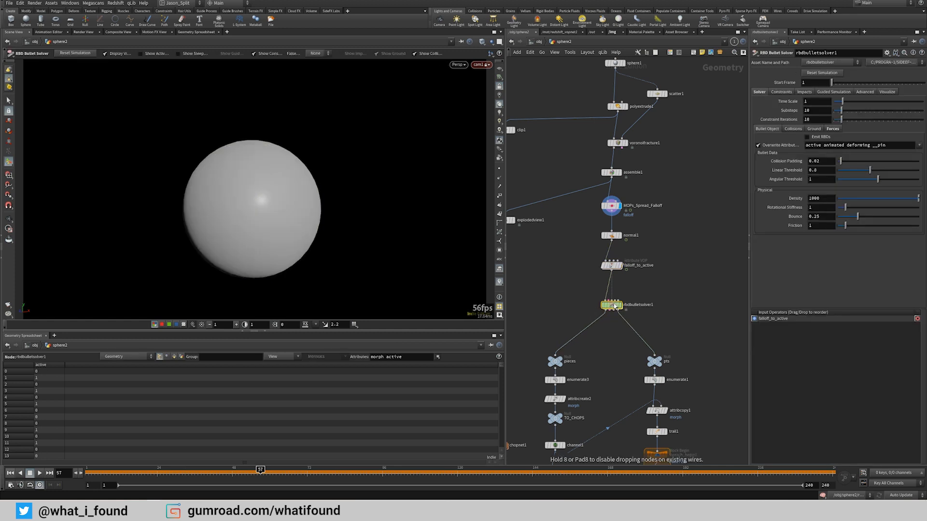
left_click(620, 305)
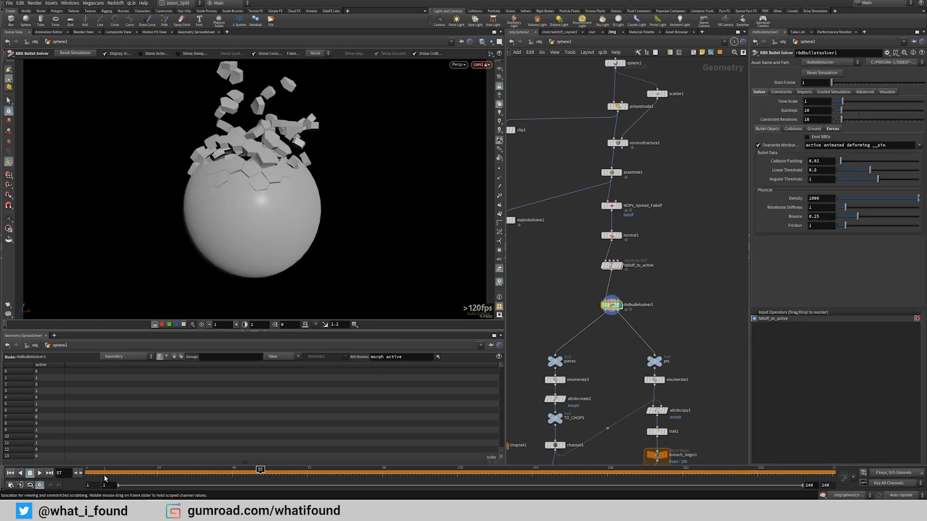
left_click_drag(96, 471, 551, 471)
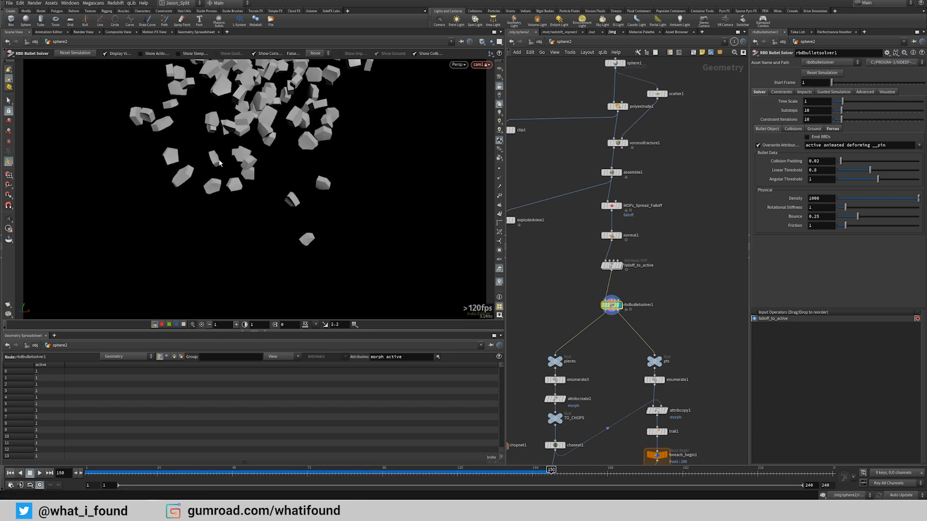
middle_click_drag(539, 325, 566, 253)
key("Escape")
left_click_drag(442, 236, 287, 127)
right_click_drag(287, 127, 399, 246, "alt")
Step: Display the pieces null below the solver and bring the flying pieces into view
middle_click_drag(547, 279, 532, 227)
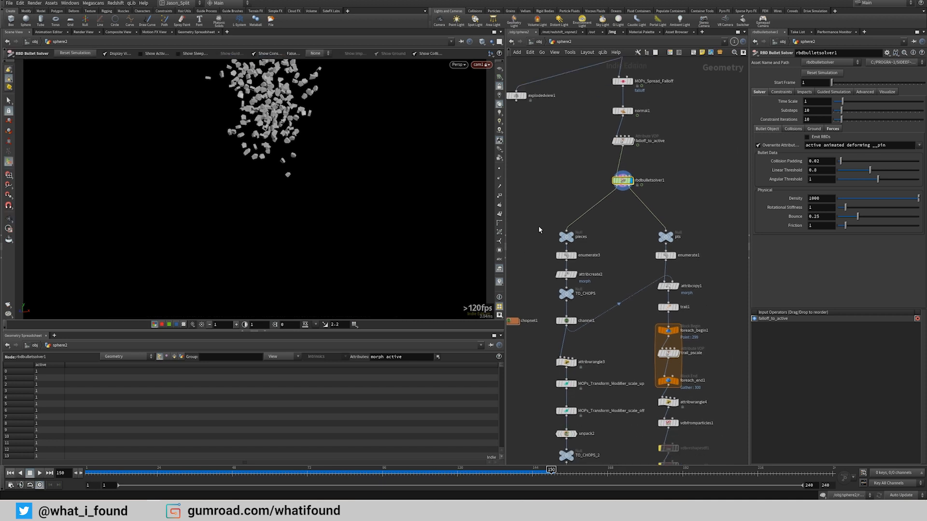
left_click(538, 225)
left_click(564, 236)
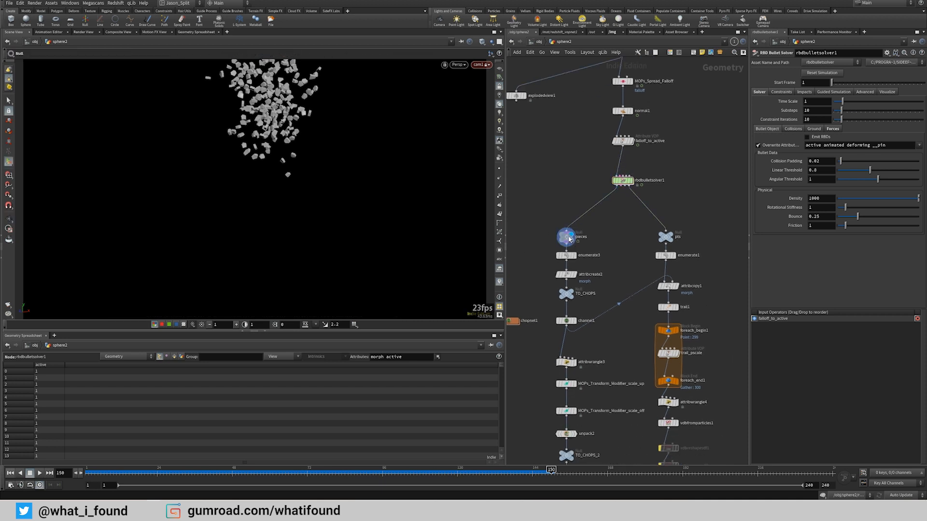
left_click_drag(317, 200, 290, 169, "alt")
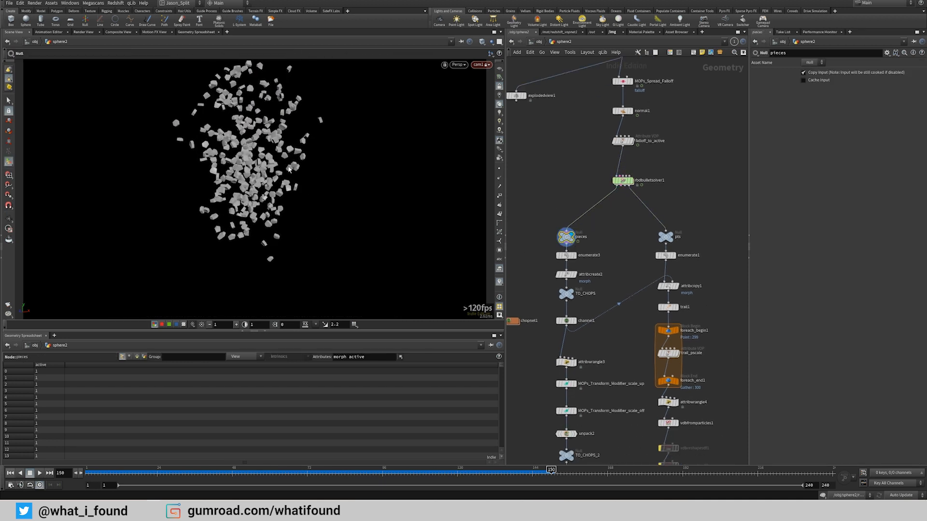
Step: Scrub the simulation to frame 73, bring the chopnet nodes beside the pieces branch into view and shift the TO_CHOPS null slightly down
left_click_drag(152, 470, 310, 425)
middle_click_drag(520, 362, 525, 312)
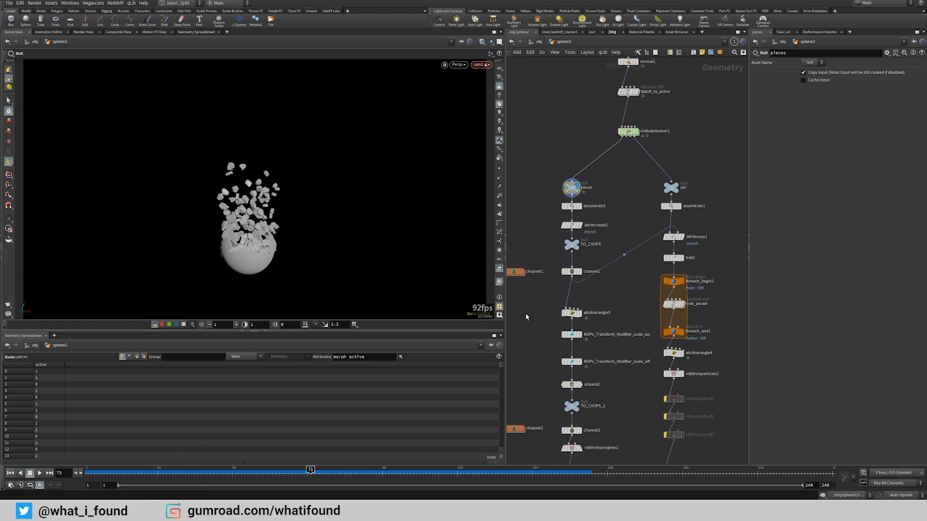
left_click_drag(514, 273, 572, 274)
middle_click_drag(528, 295, 549, 290)
left_click_drag(534, 418, 539, 420)
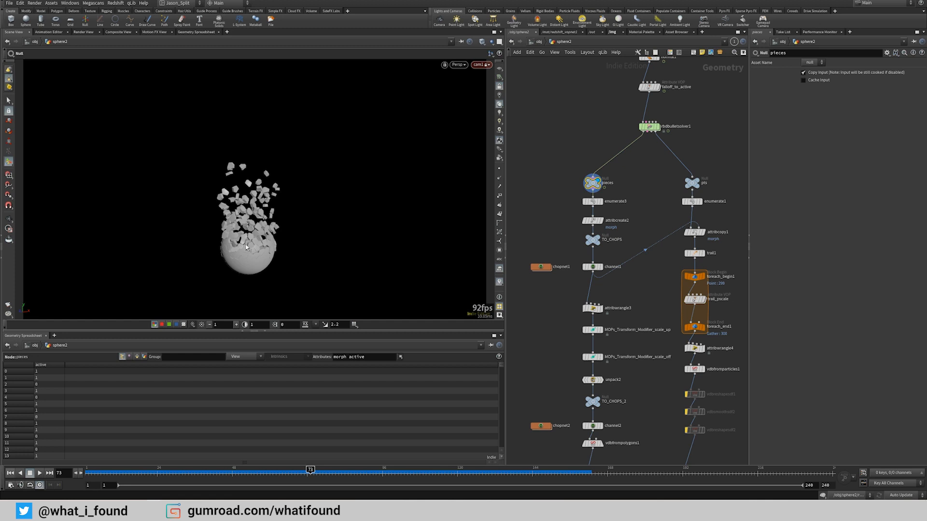
left_click_drag(592, 240, 593, 245)
Step: Go to frame 36, select the loose piece above the sphere and restrict the geometry spreadsheet to selected elements only
key("ctrl+Up")
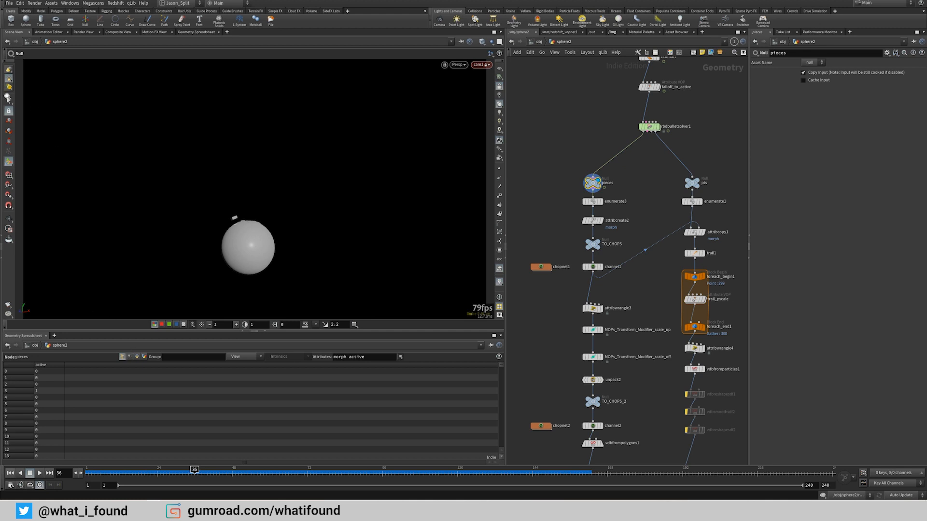
left_click(8, 98)
left_click_drag(192, 207, 243, 221)
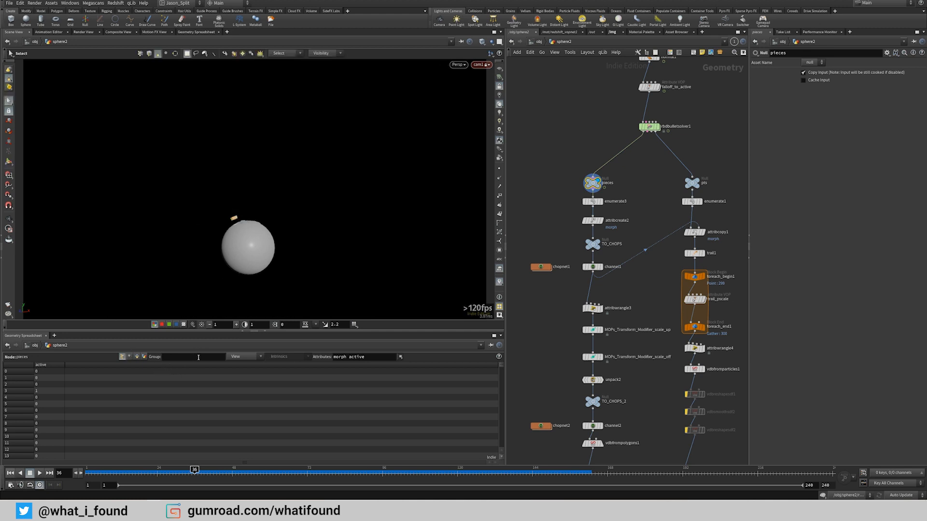
left_click(256, 358)
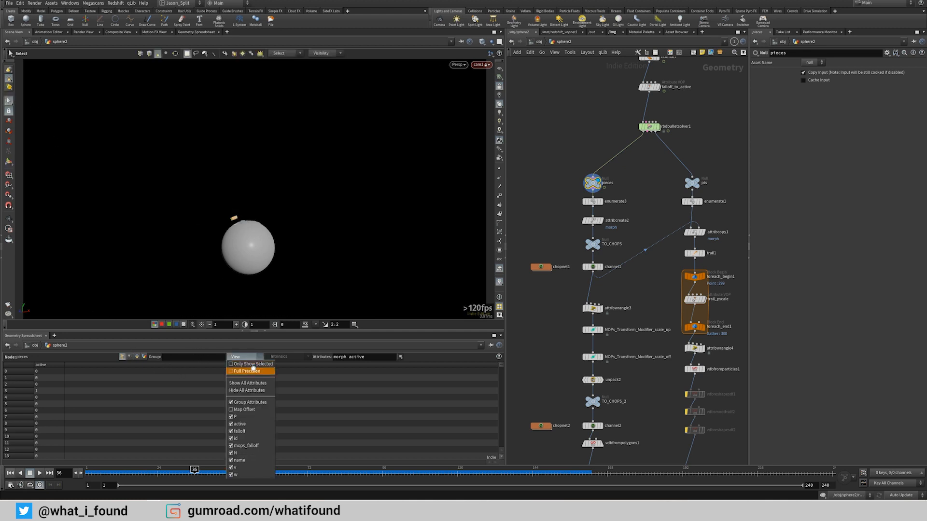
left_click(256, 368)
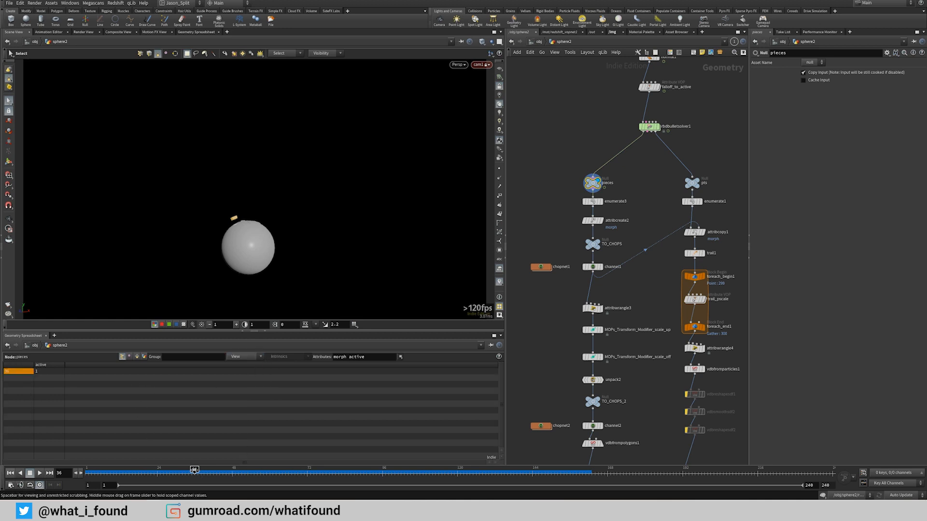
Step: Scrub between frames 32 and 37 to check the selected piece's active attribute in the geometry spreadsheet
left_click_drag(194, 470, 182, 469)
left_click(372, 356)
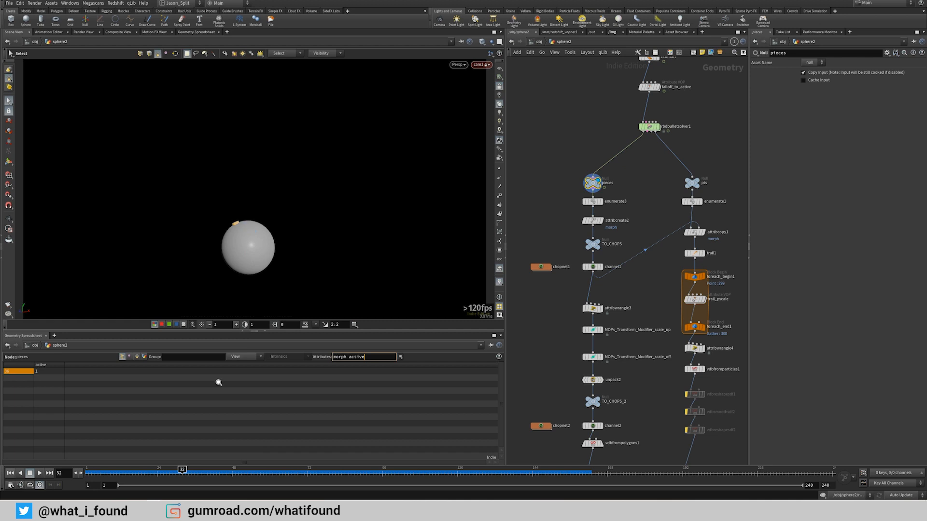
mouse_move(182, 471)
left_mouse_down()
mouse_move(154, 471)
mouse_move(261, 473)
mouse_move(149, 472)
mouse_move(437, 454)
mouse_move(198, 464)
left_mouse_up()
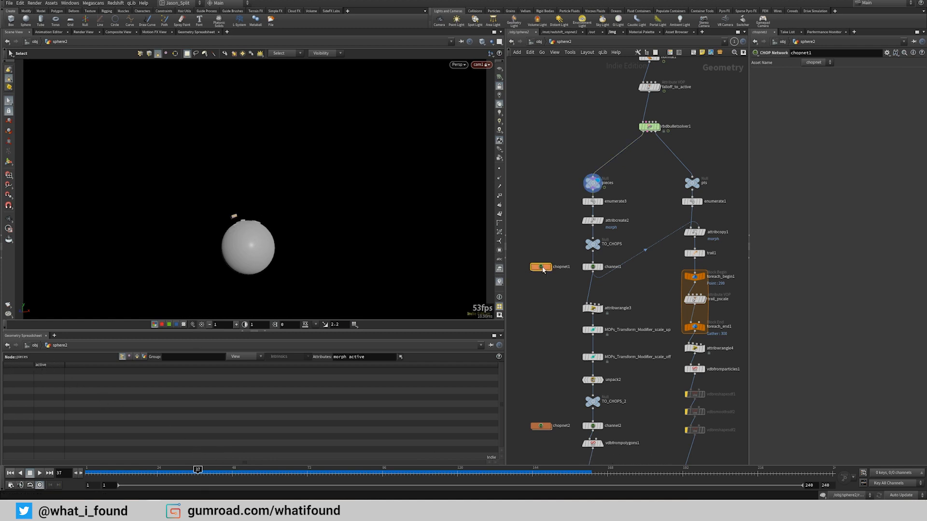
Step: Open the chopnet1 network and examine its geometry1 and count1 nodes up close
double_click(542, 267)
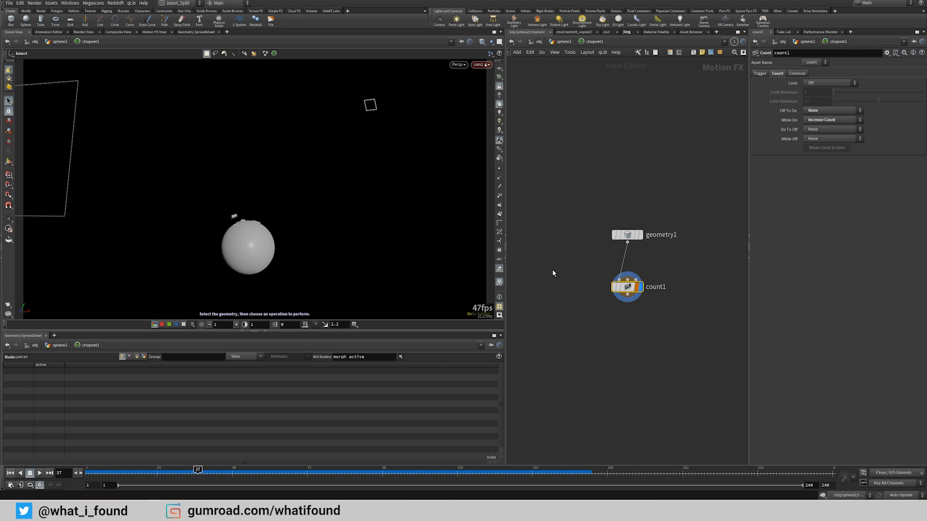
left_click_drag(553, 273, 669, 315)
scroll(624, 323, "up", 3)
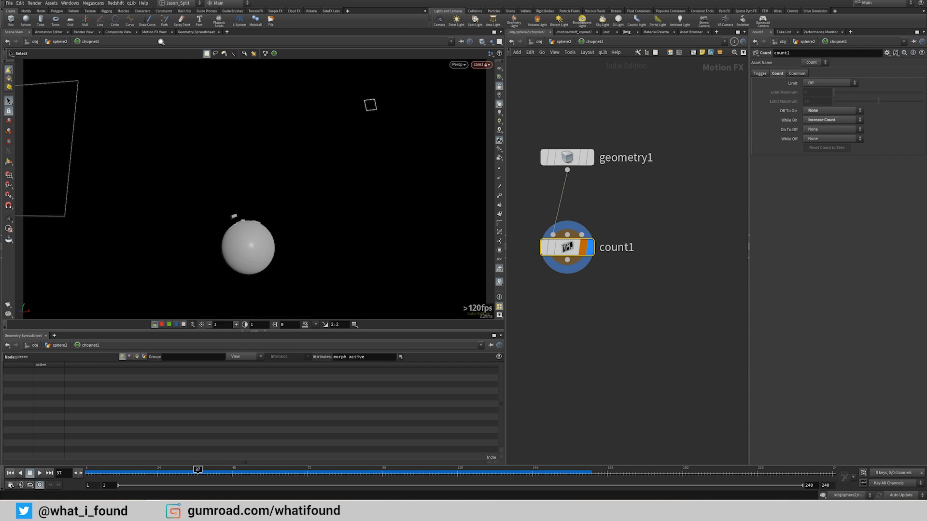
Step: Examine the morph channel curves of count1 in the Motion FX View, from their start to where they level off
left_click(159, 32)
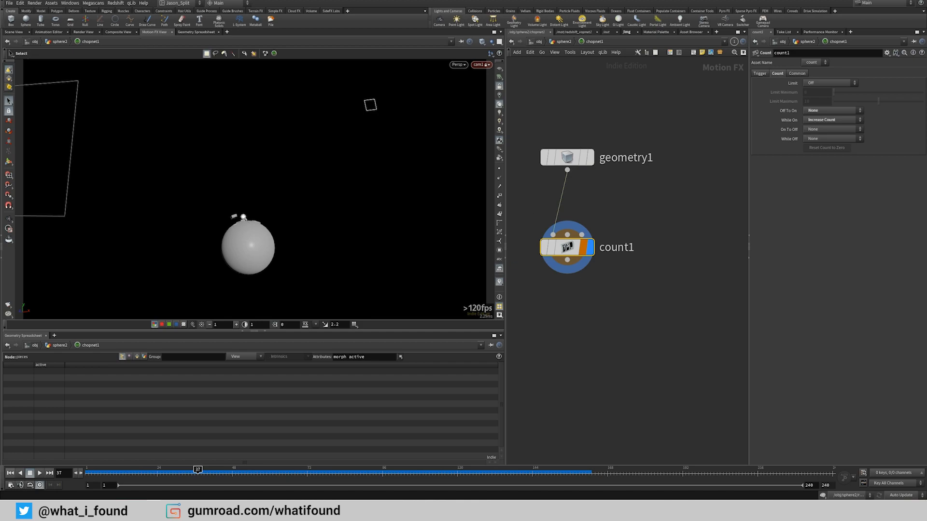
right_click_drag(385, 134, 283, 176)
middle_click_drag(283, 176, 283, 195)
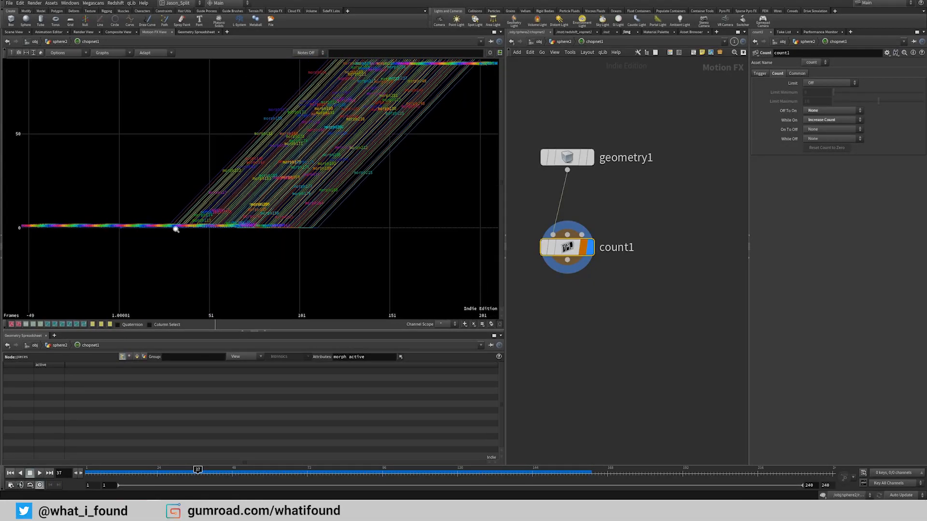
right_click_drag(260, 204, 202, 253)
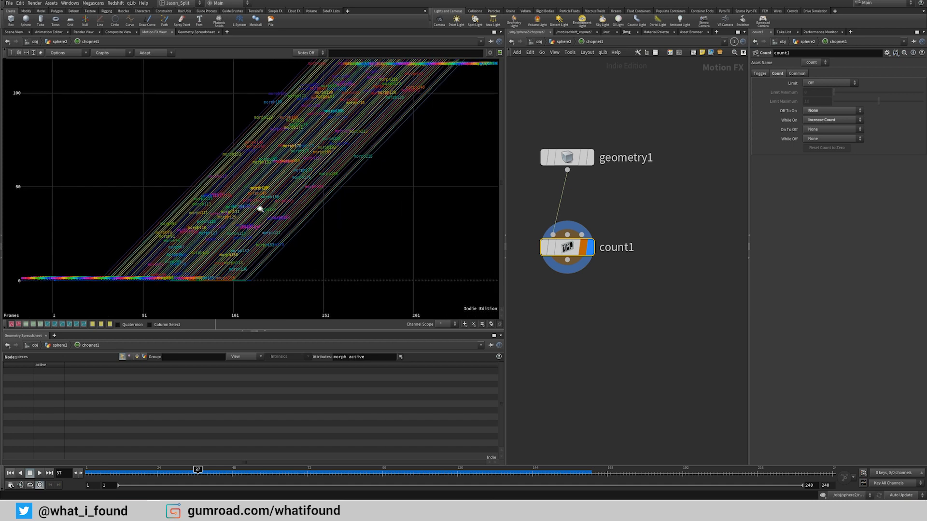
right_click_drag(260, 209, 223, 266)
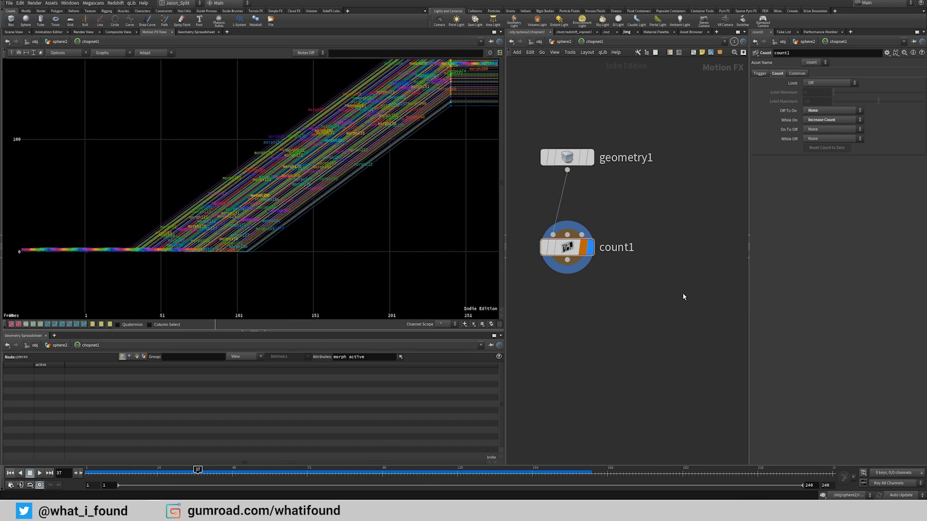
Step: Return to the scene view and the sphere2 network, and point out the chopnet1, attribcreate2, TO_CHOPS and channel1 nodes by selecting them together
left_click(13, 32)
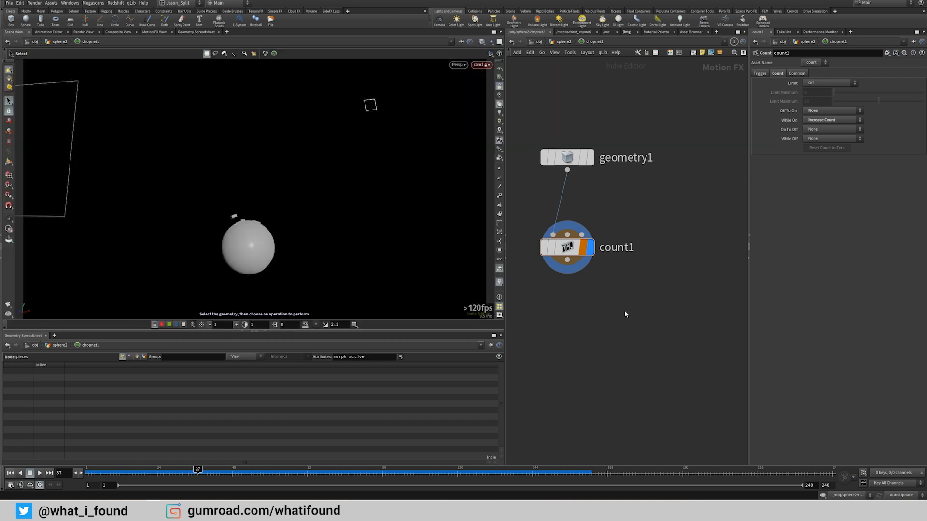
key("u")
middle_click_drag(562, 298, 555, 256)
left_click_drag(529, 175, 590, 245)
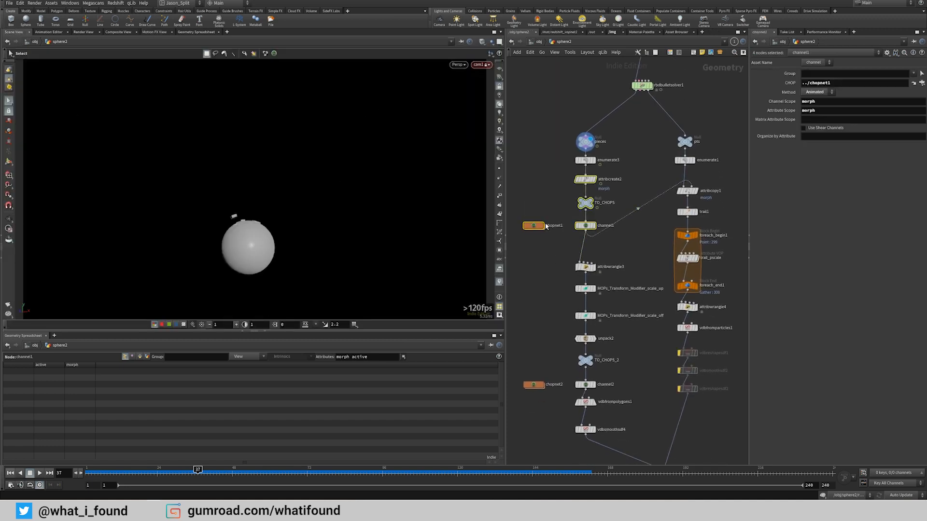
left_click(554, 273)
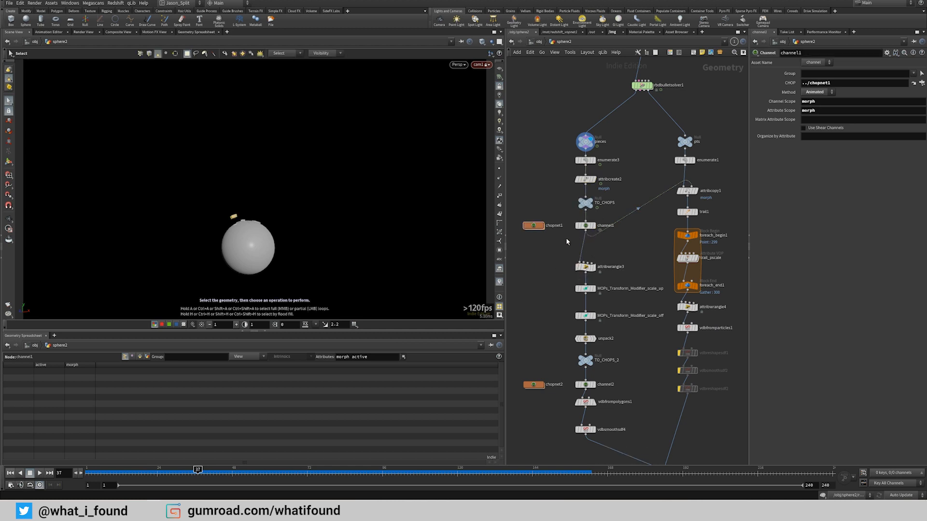
Step: Inspect the morph fit expression in attribwrangle3, display MOPs_Transform_Modifier_scale_off and scrub the timeline to frame 106
left_click(585, 266)
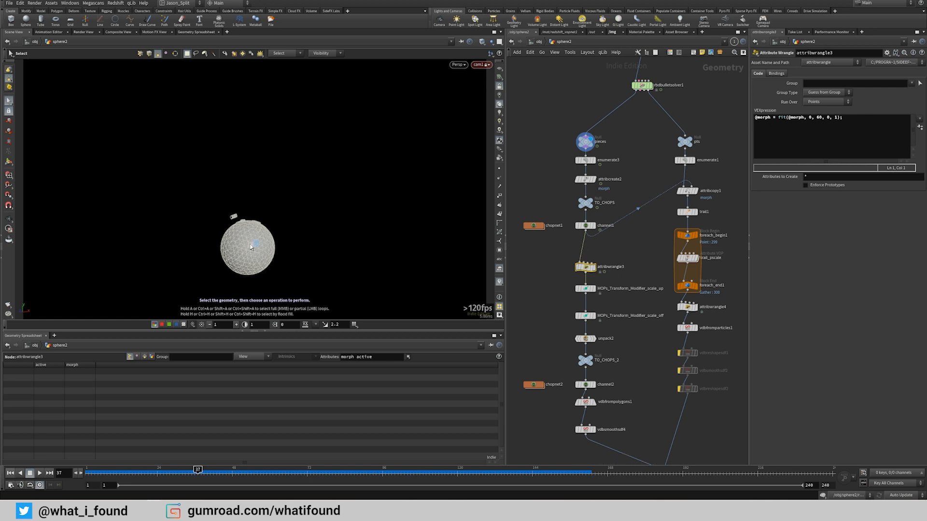
middle_click_drag(568, 282, 560, 237)
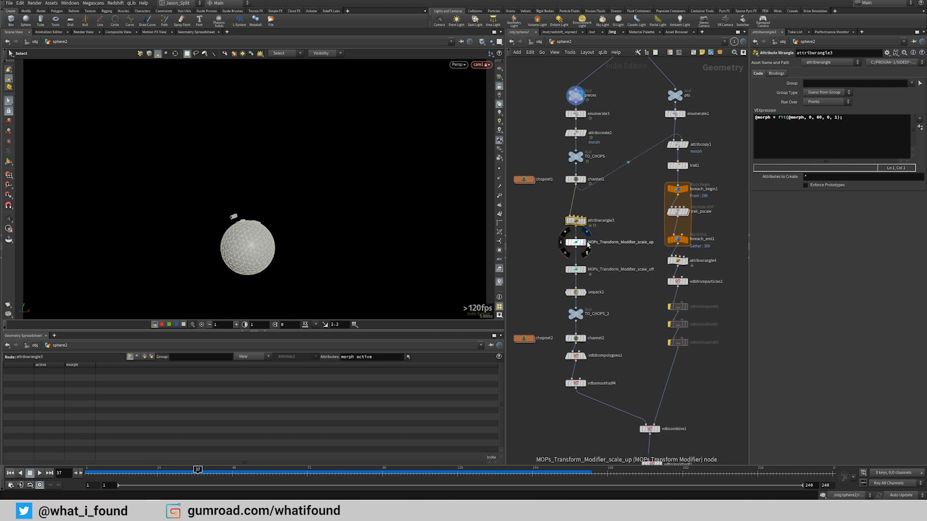
left_click(577, 272)
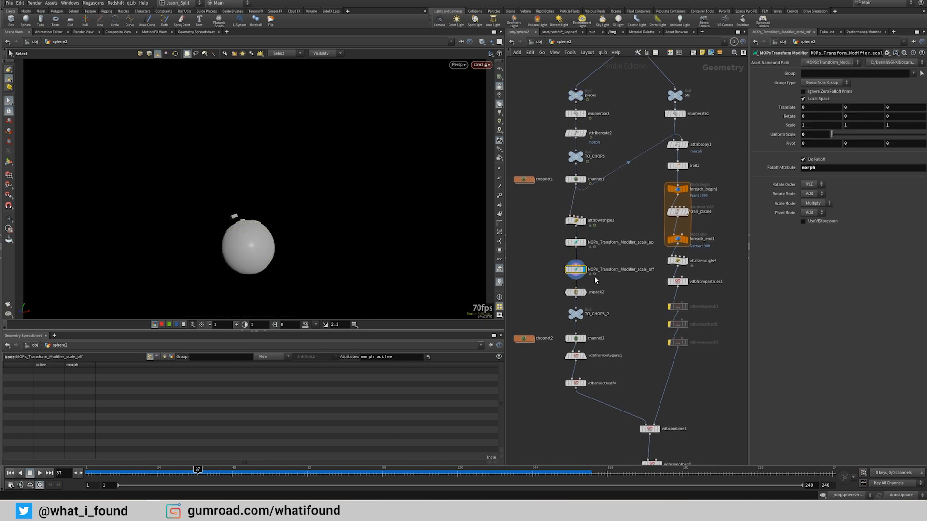
left_click_drag(198, 472, 410, 486)
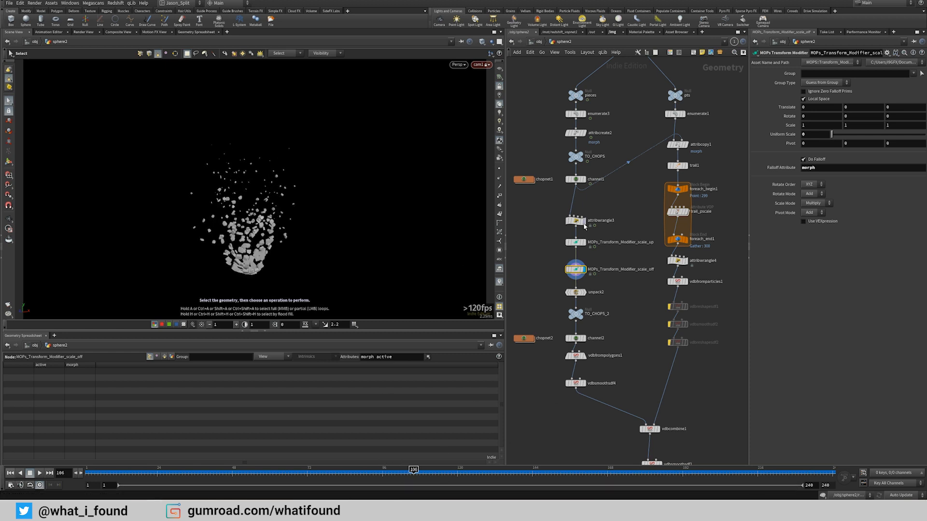
Step: Review the attribwrangle3 expression again and scrub the shrinking pieces to frame 77 and on to frame 134
left_click(575, 220)
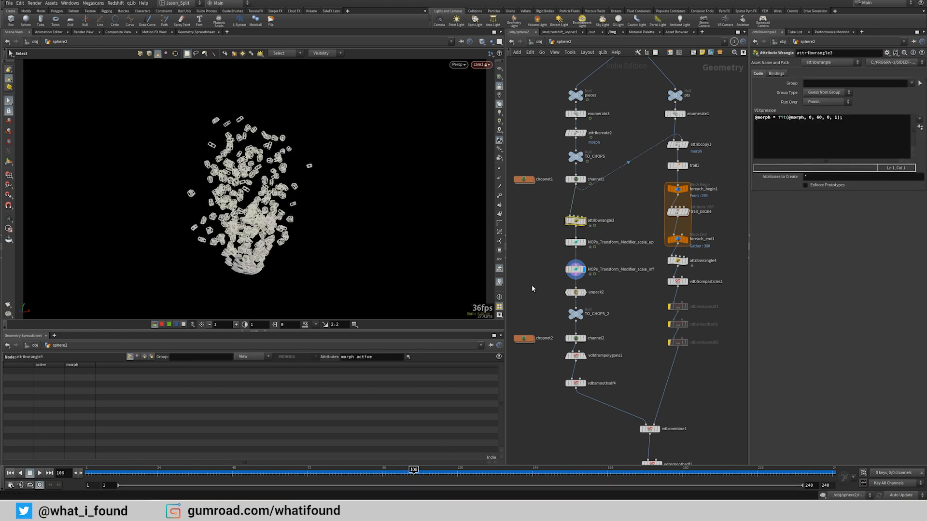
middle_click_drag(532, 286, 536, 225)
left_click(539, 378)
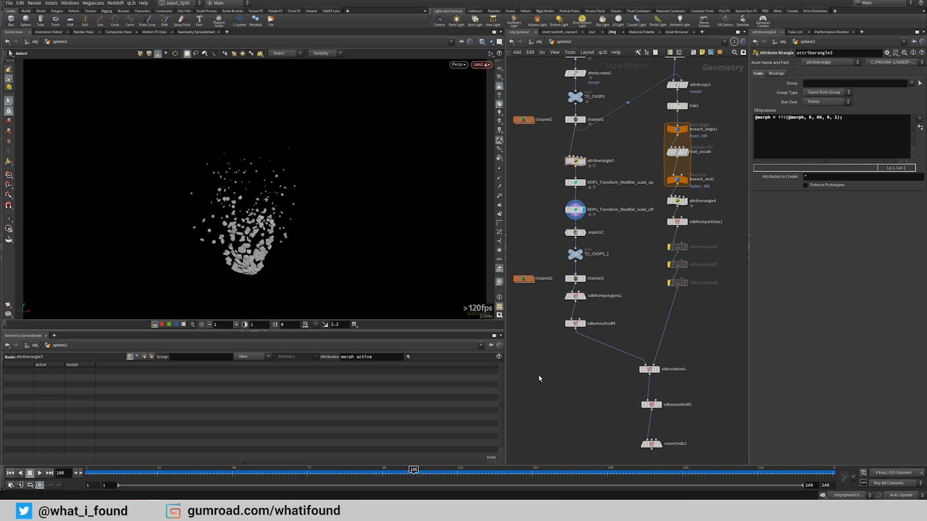
left_click_drag(413, 471, 322, 470)
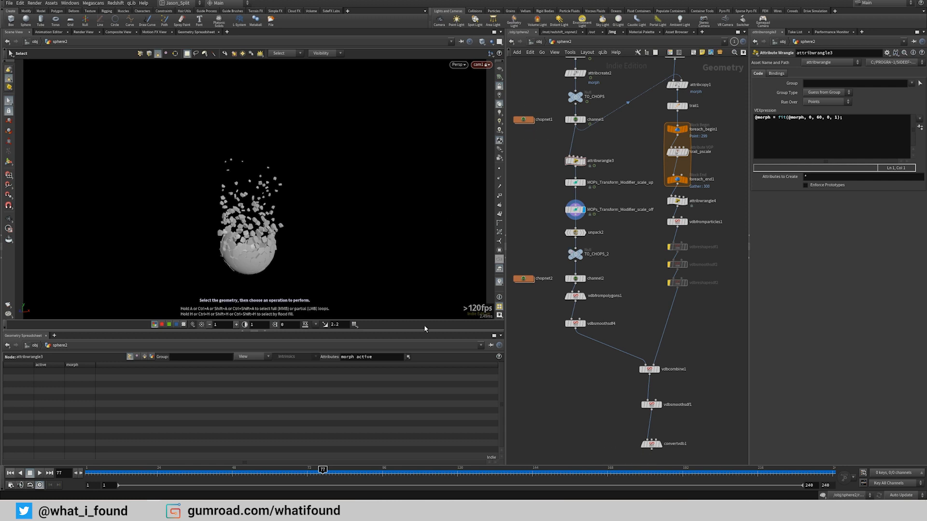
left_click_drag(323, 468, 501, 479)
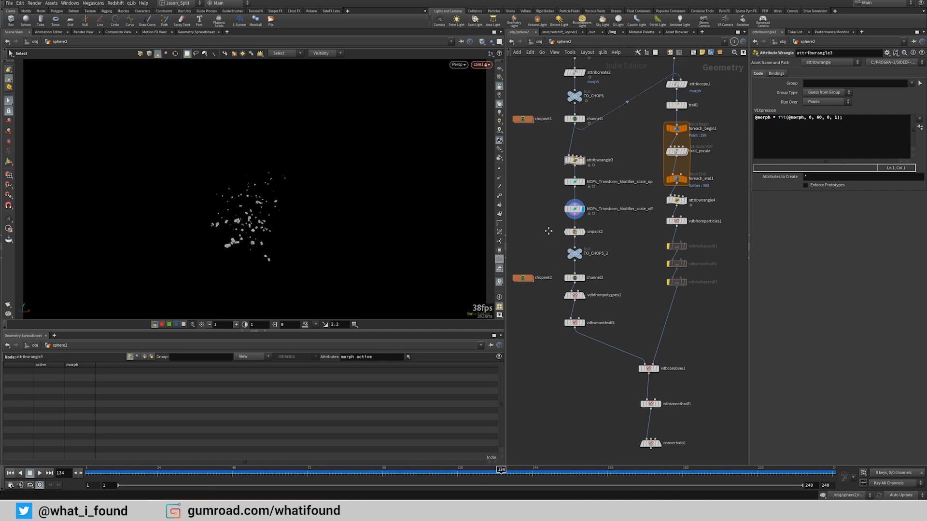
Step: Move vdbfrompolygons1 slightly lower in the network, display the channel2 result and scrub to frame 53
middle_click_drag(558, 248, 553, 236)
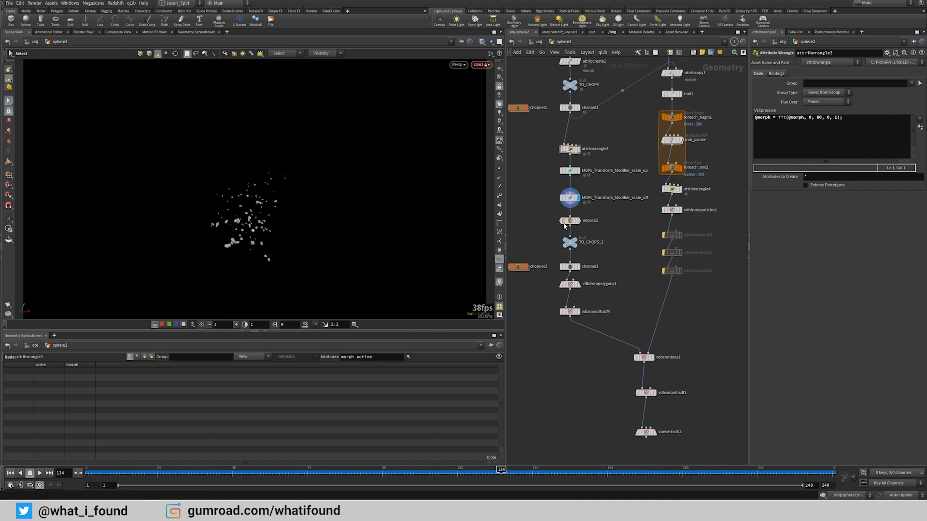
left_click_drag(574, 279, 575, 286)
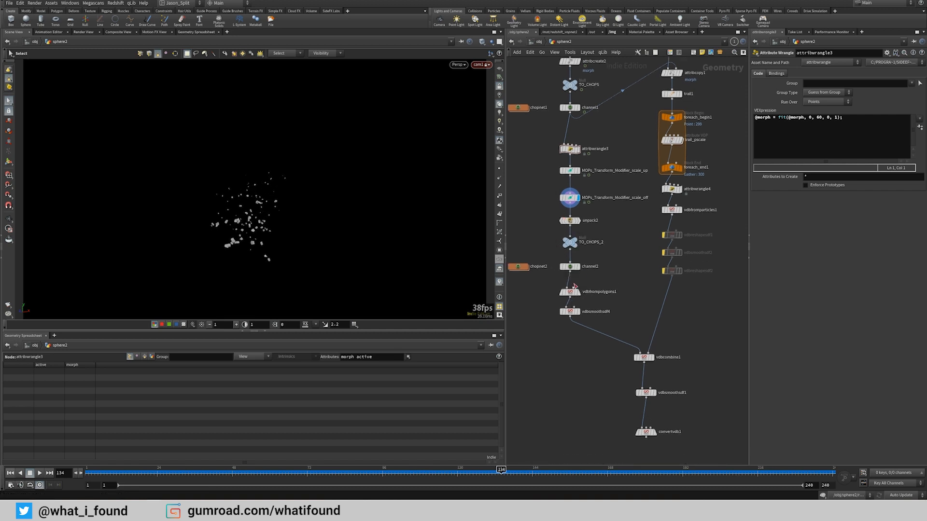
mouse_move(571, 270)
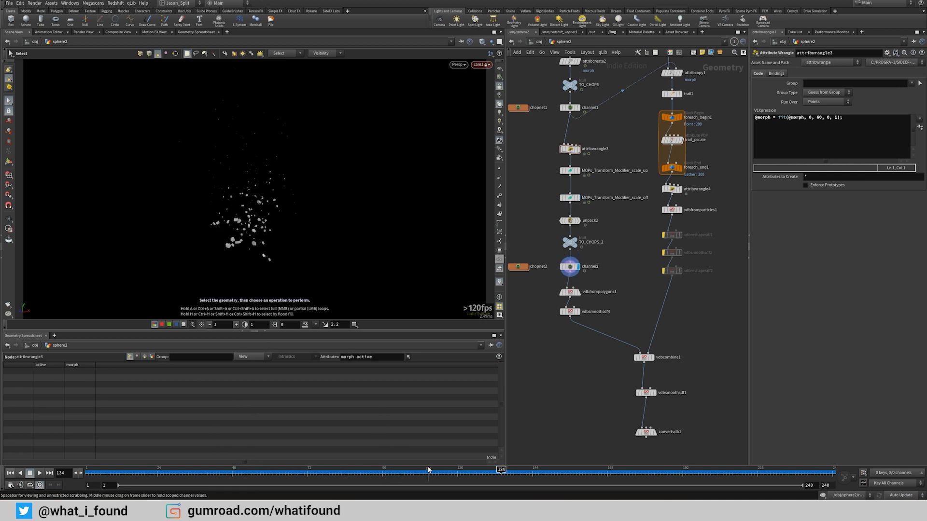
left_click_drag(428, 470, 247, 463)
Step: Inspect unpack2, display vdbfrompolygons1 and the smoothed result of vdbsmoothsdf4, and scrub the timeline to frame 77
middle_click_drag(534, 357, 550, 324)
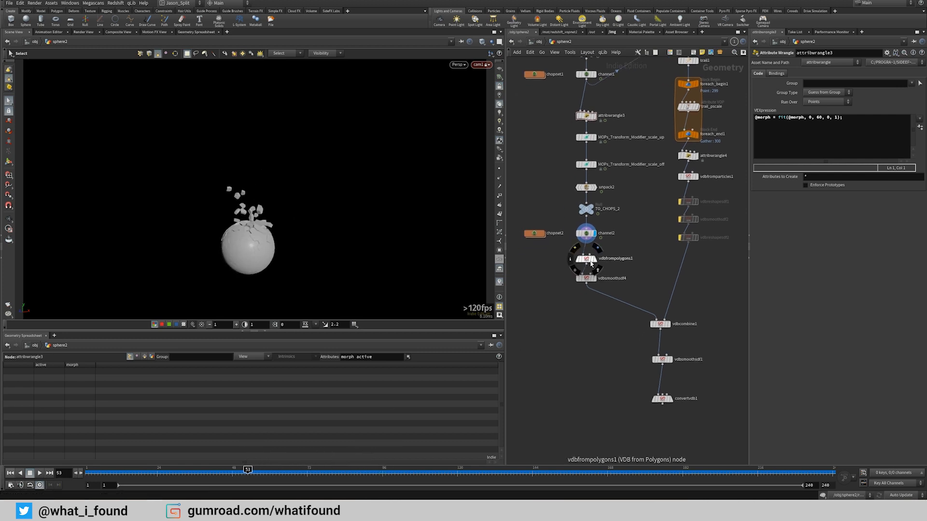
left_click(587, 187)
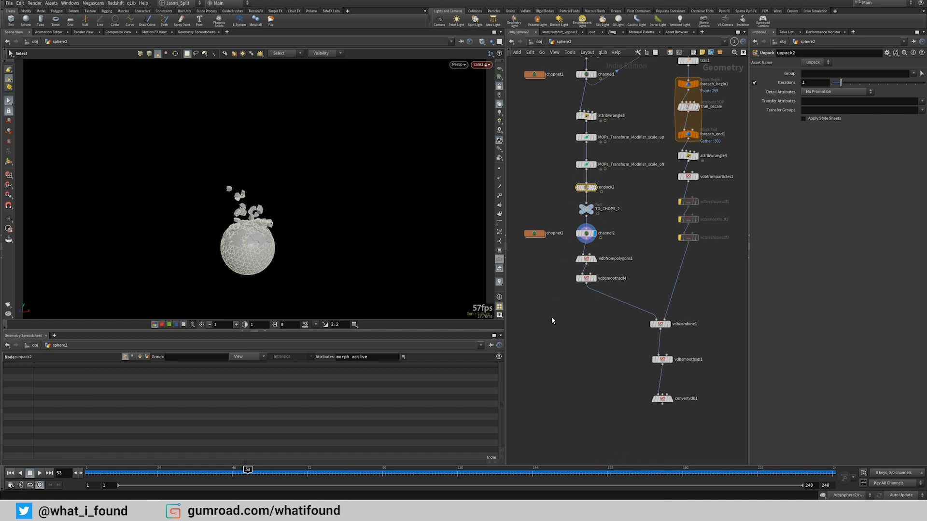
middle_click_drag(592, 294, 575, 280)
left_click(579, 246)
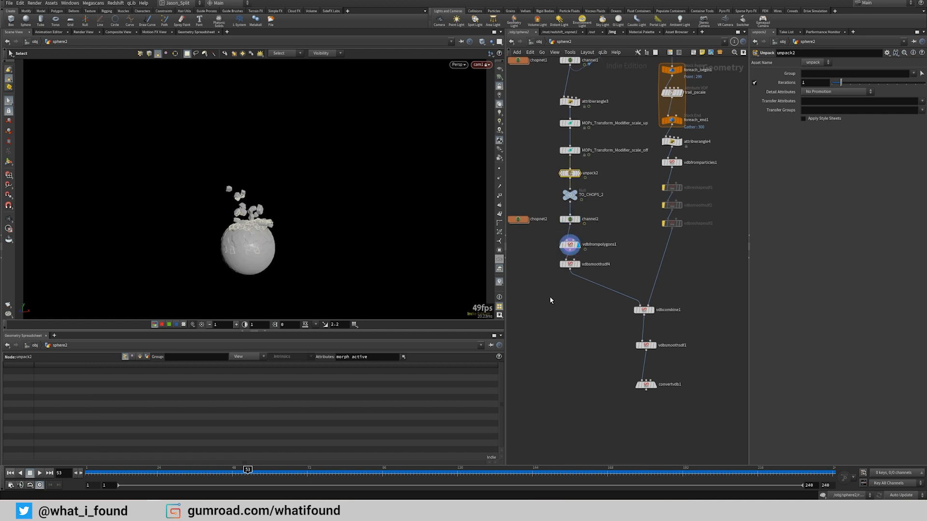
left_click(574, 267)
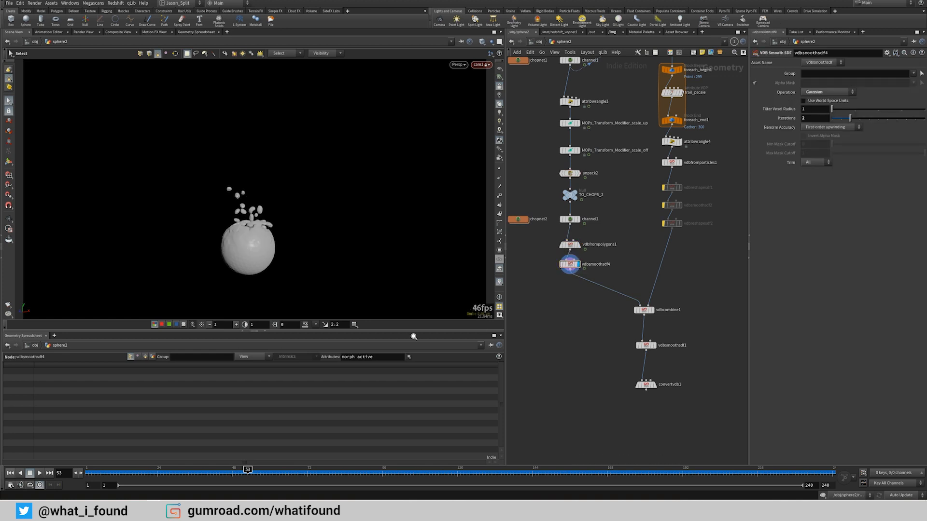
left_click_drag(261, 471, 323, 456)
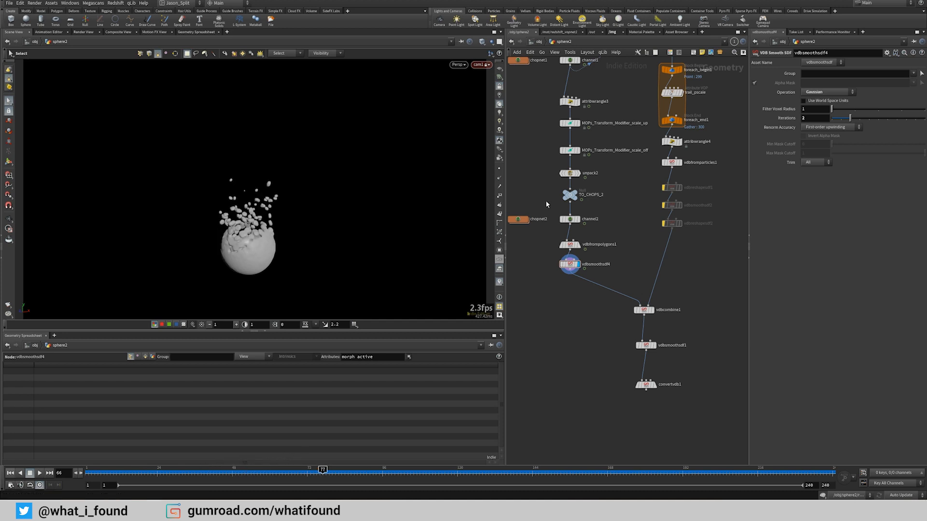
Step: Select rbdbulletsolver1 and examine its output connection to the pts null up close
middle_click_drag(629, 190, 624, 366)
middle_click_drag(619, 248, 587, 330)
scroll(589, 206, "up", 3)
scroll(600, 196, "up", 3)
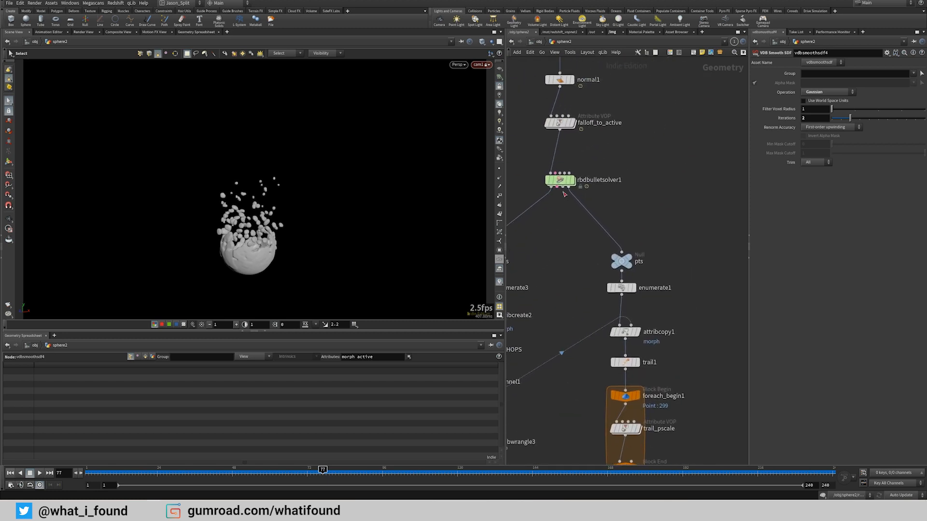
left_click(568, 186)
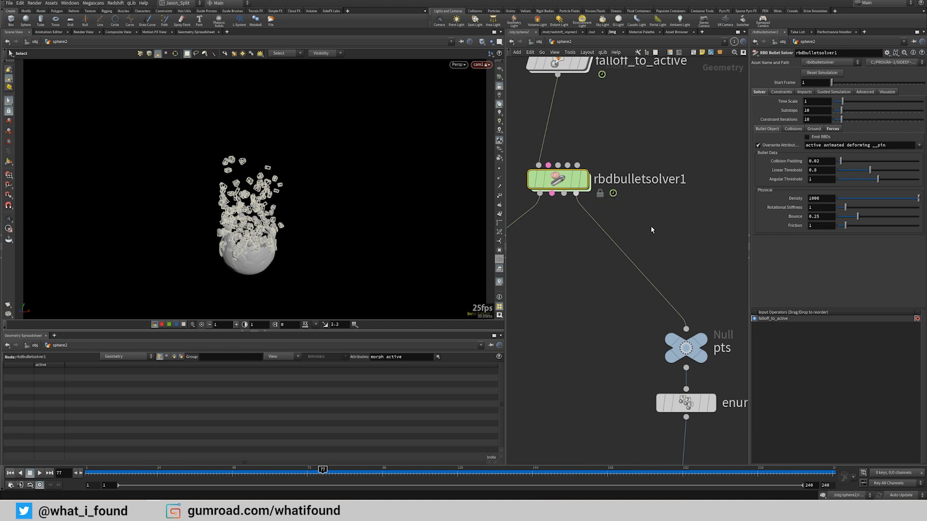
Step: Display the pts null's points and change the particle display type in the viewport's geometry display options
middle_click_drag(650, 226, 612, 179)
left_click(679, 270)
left_click(602, 302)
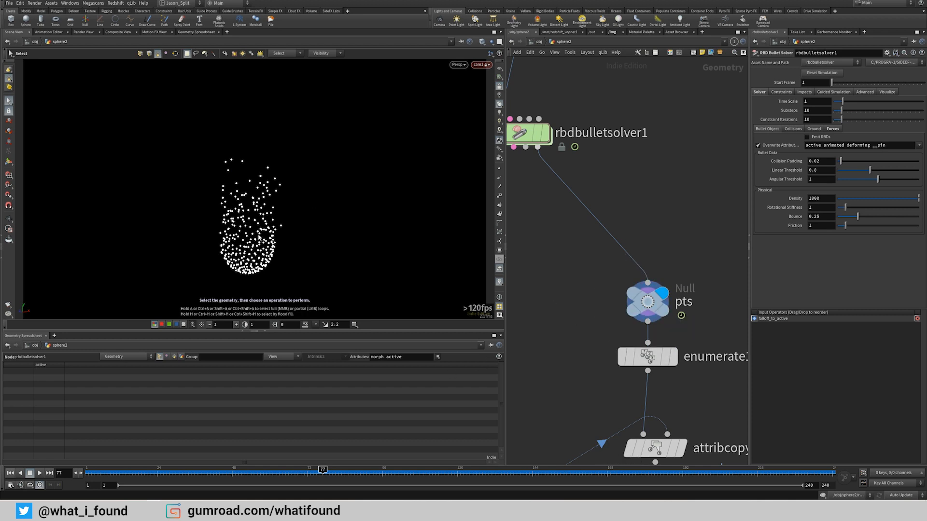
key("d")
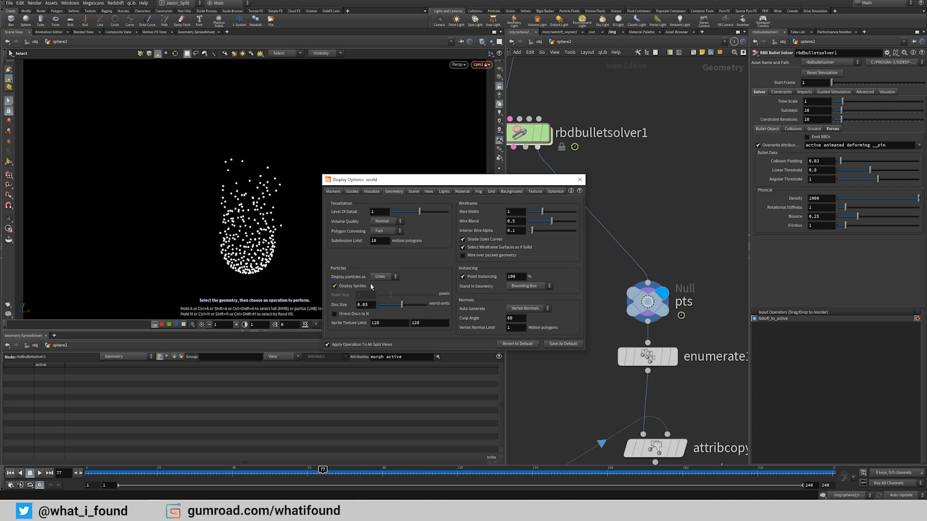
left_click(384, 277)
left_click(380, 297)
left_click(580, 179)
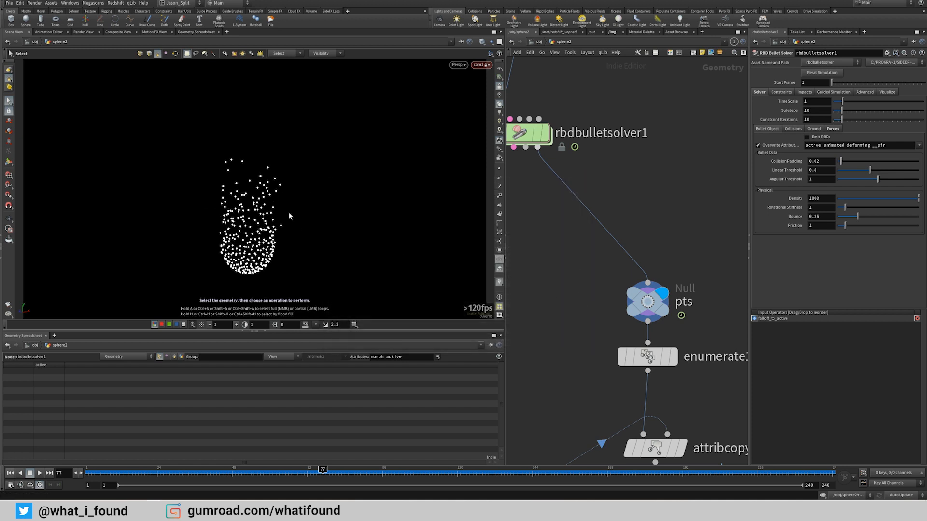
Step: Trace the branch from pts through enumerate1 and attribcopy1, including its channel1 connection, down to trail1 and the foreach block
middle_click_drag(565, 303, 572, 183)
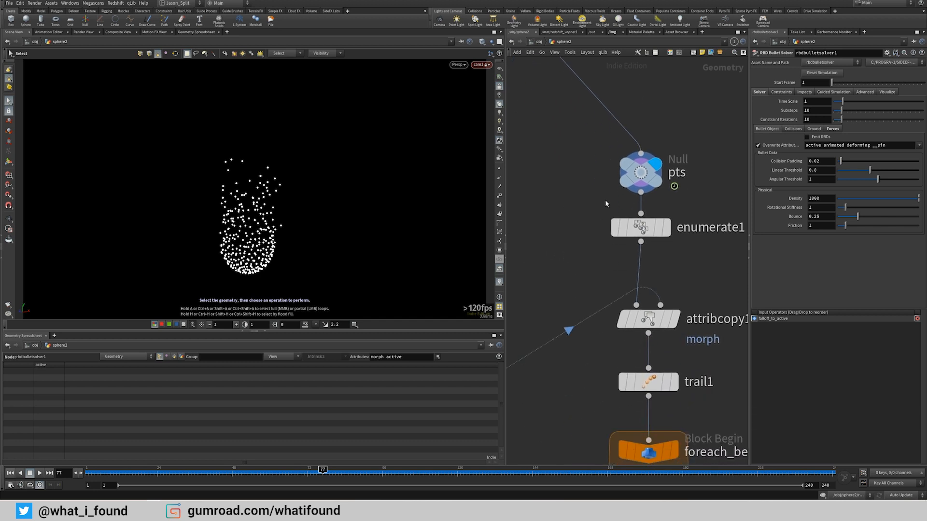
mouse_move(674, 256)
middle_mouse_down()
mouse_move(666, 170)
mouse_move(678, 121)
middle_mouse_up()
middle_click_drag(697, 184, 656, 209)
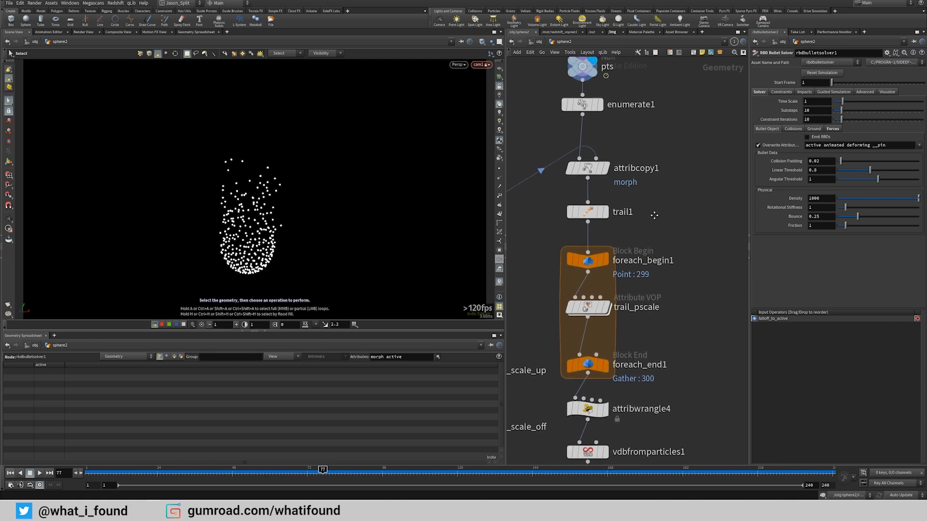
mouse_move(510, 242)
middle_mouse_down()
mouse_move(567, 274)
mouse_move(624, 236)
mouse_move(522, 203)
middle_mouse_up()
middle_click_drag(414, 207, 543, 194)
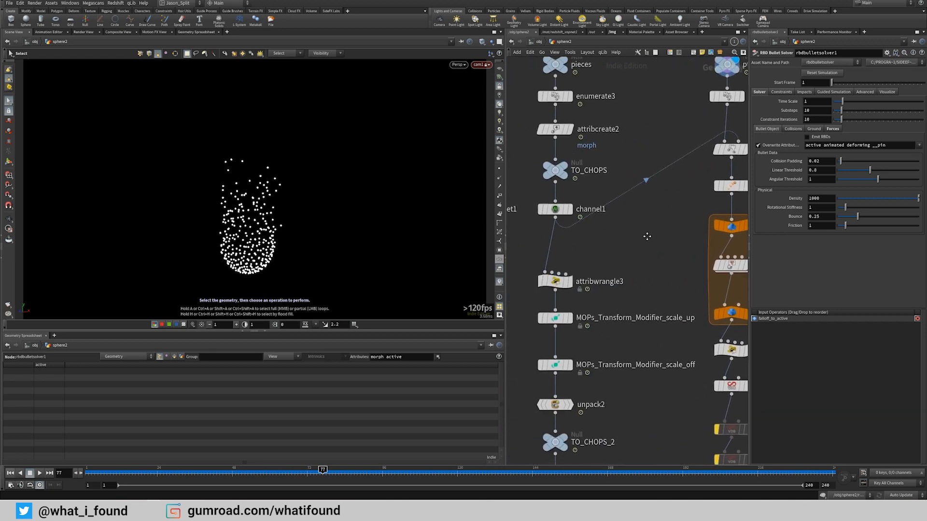
mouse_move(555, 210)
middle_click_drag(662, 230, 592, 219)
mouse_move(666, 152)
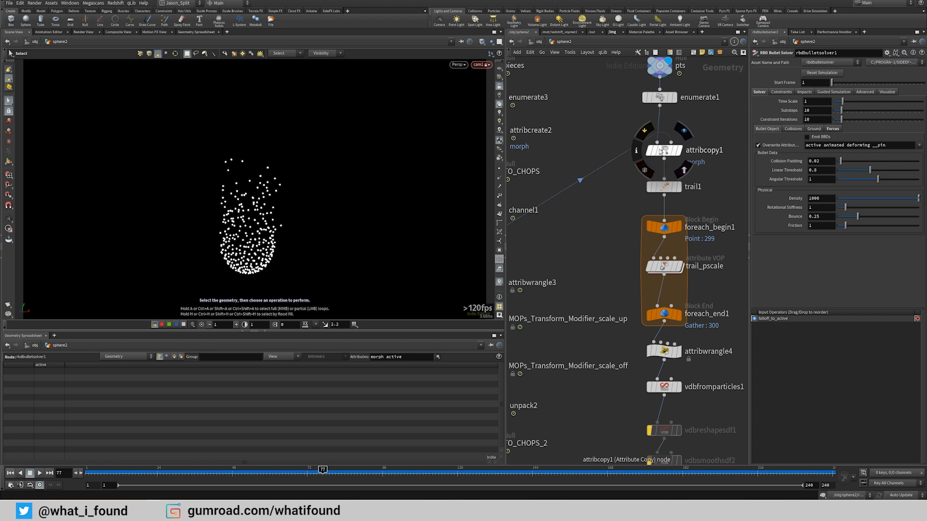
middle_click_drag(600, 238, 595, 216)
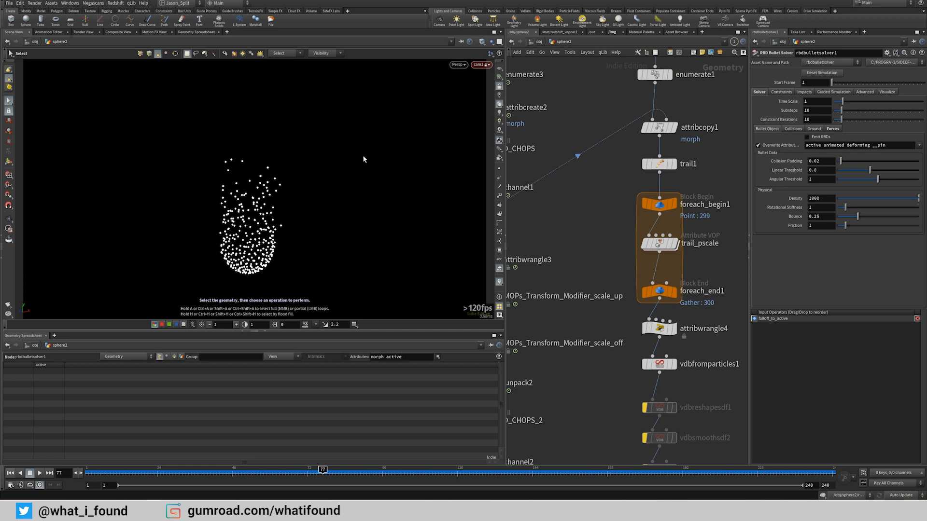
middle_click_drag(598, 230, 553, 196)
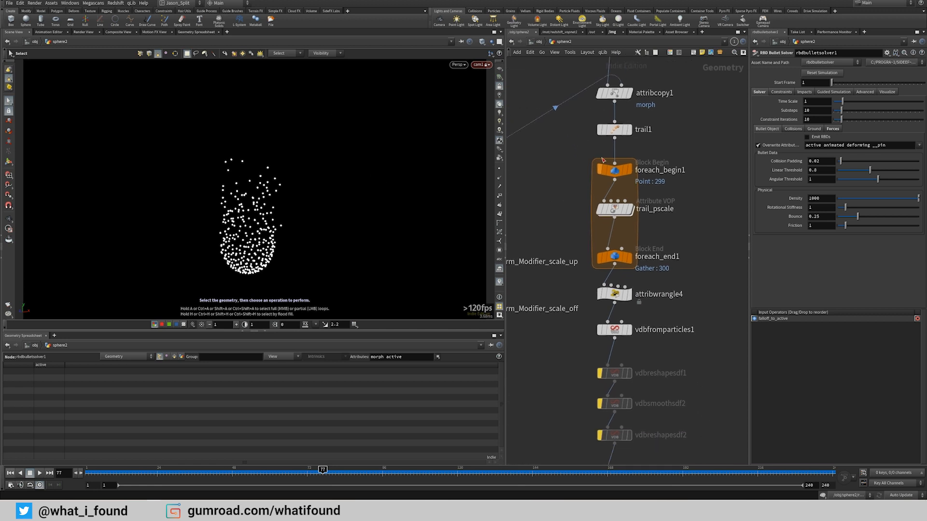
Step: Display the trail1 result, select the node and inspect the point trails up close
left_click(623, 134)
left_click(620, 131)
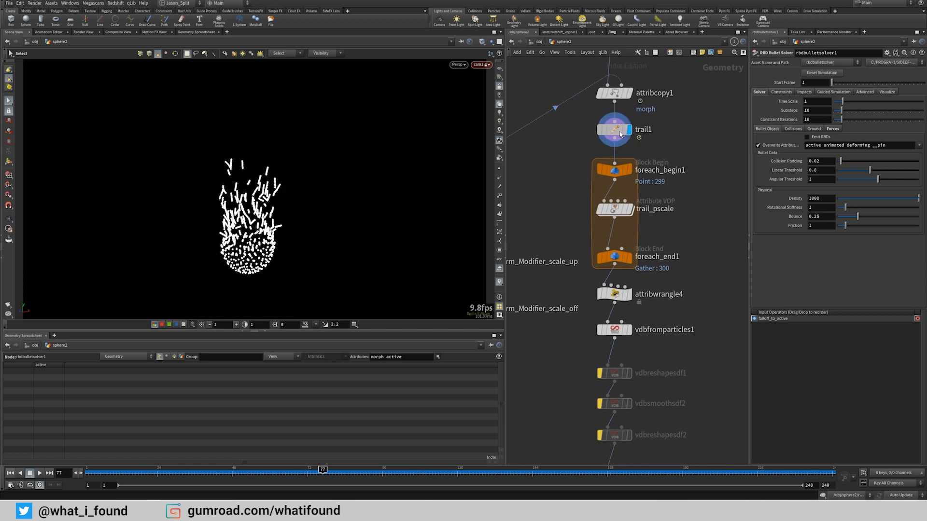
scroll(333, 166, "up", 3)
middle_click_drag(367, 162, 396, 182)
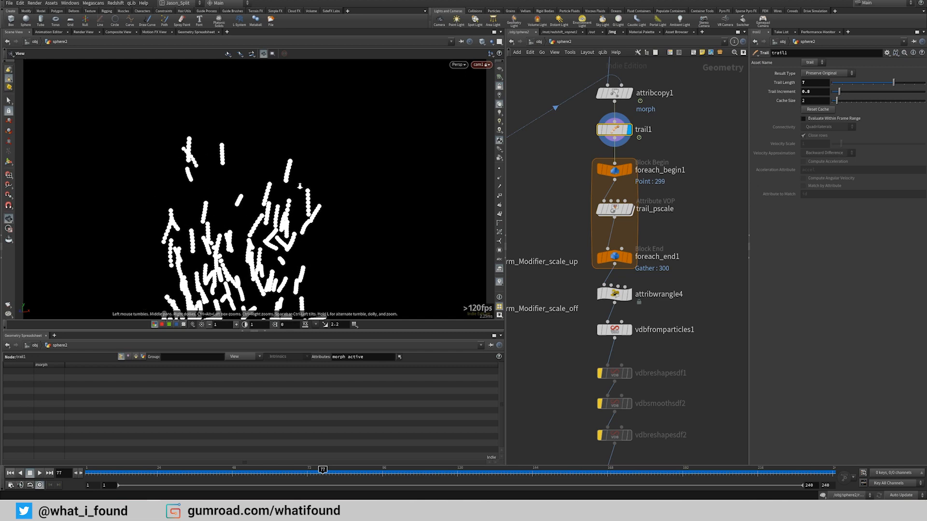
Step: Compare the original points of pts with the trail1 result and review the trail1 parameters
middle_click_drag(563, 151, 561, 248)
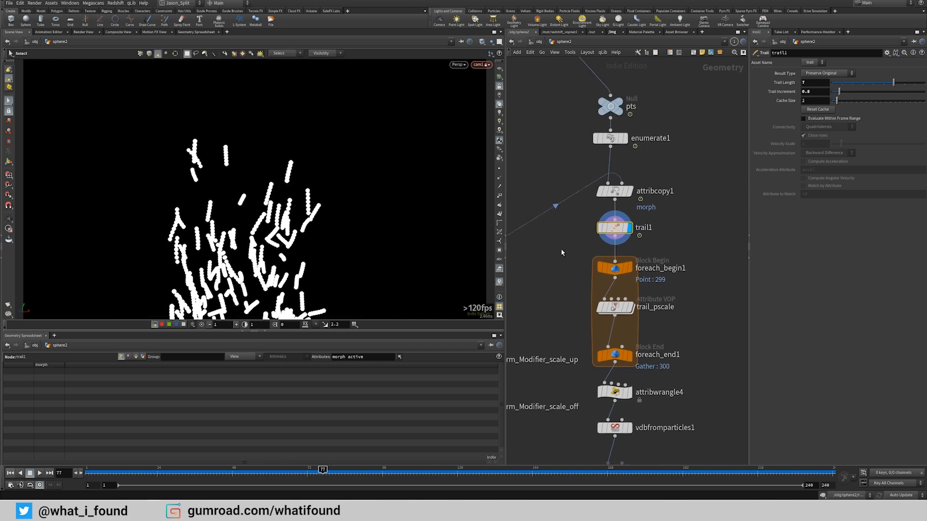
left_click(601, 107)
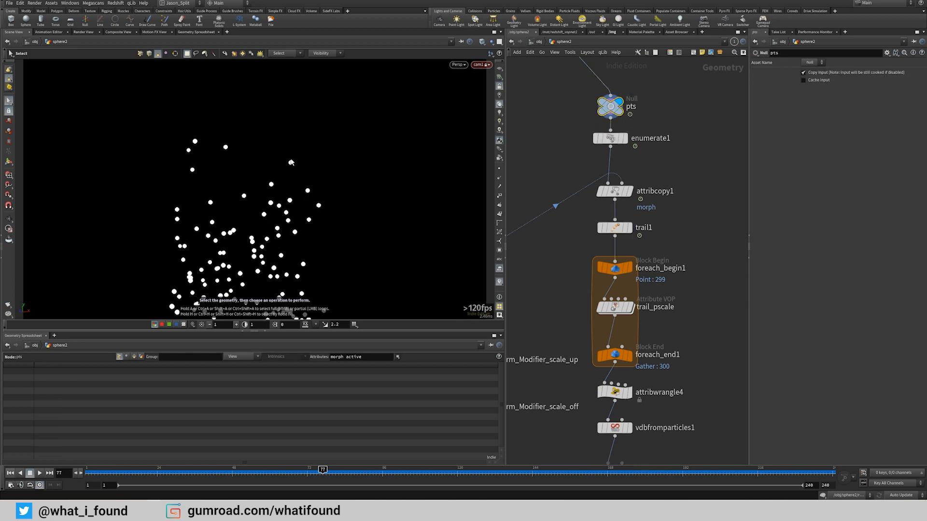
left_click(629, 228)
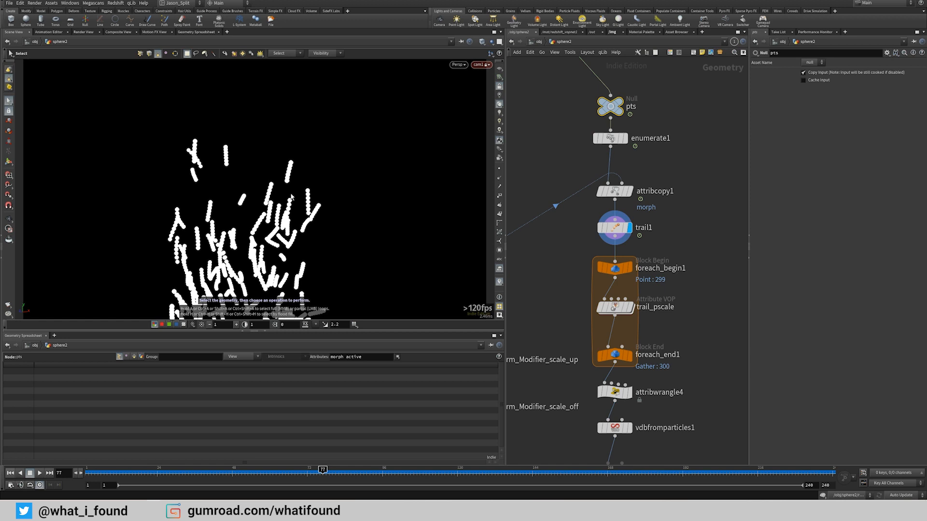
left_click(612, 227)
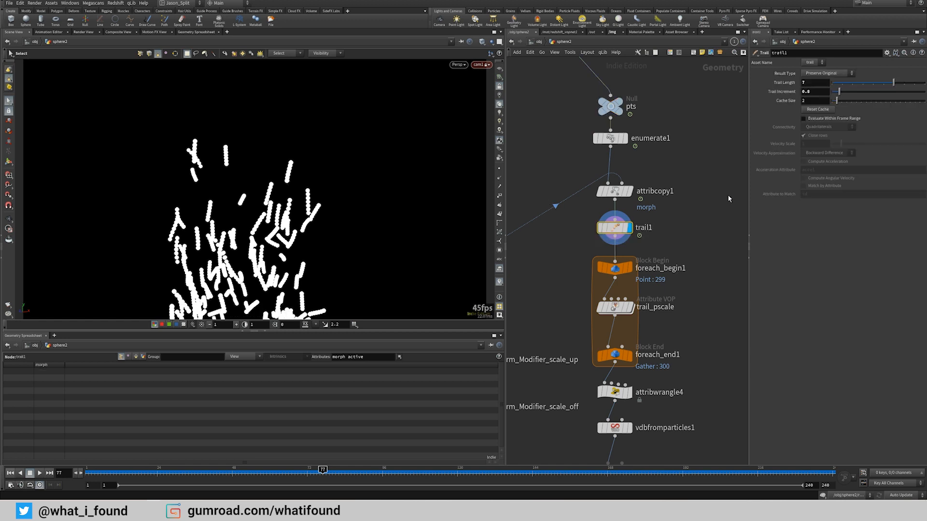
Step: Display foreach_end1, enable its Single Pass with a value of 5 and examine the isolated trail up close
middle_click_drag(624, 280, 620, 203)
mouse_move(620, 203)
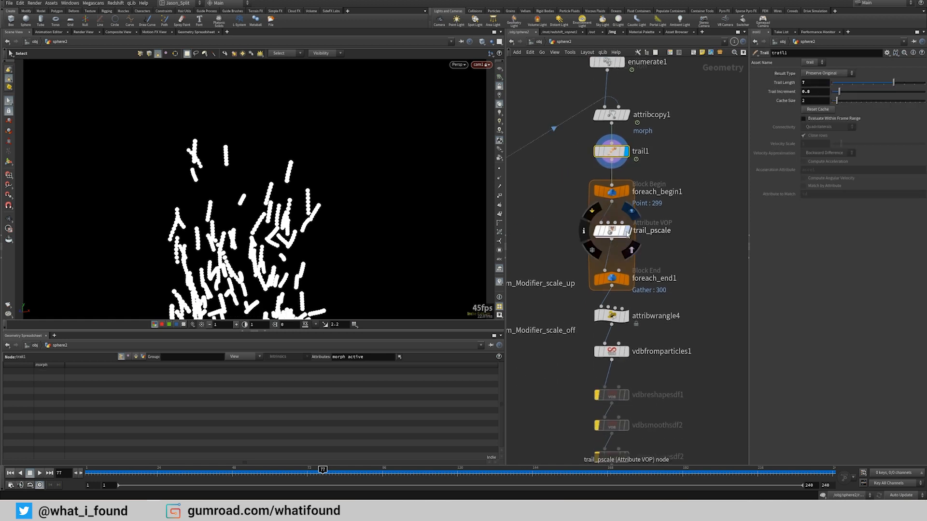
left_click(626, 279)
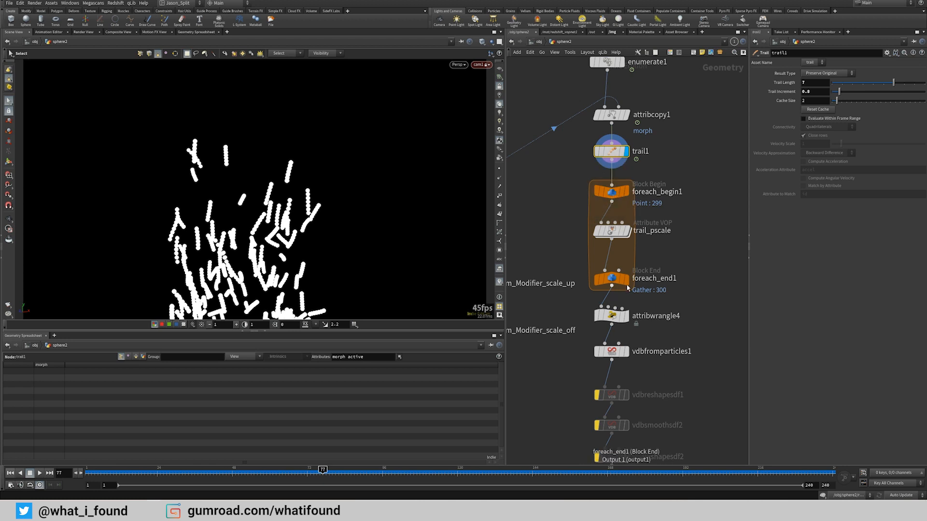
left_click(616, 281)
left_click(755, 147)
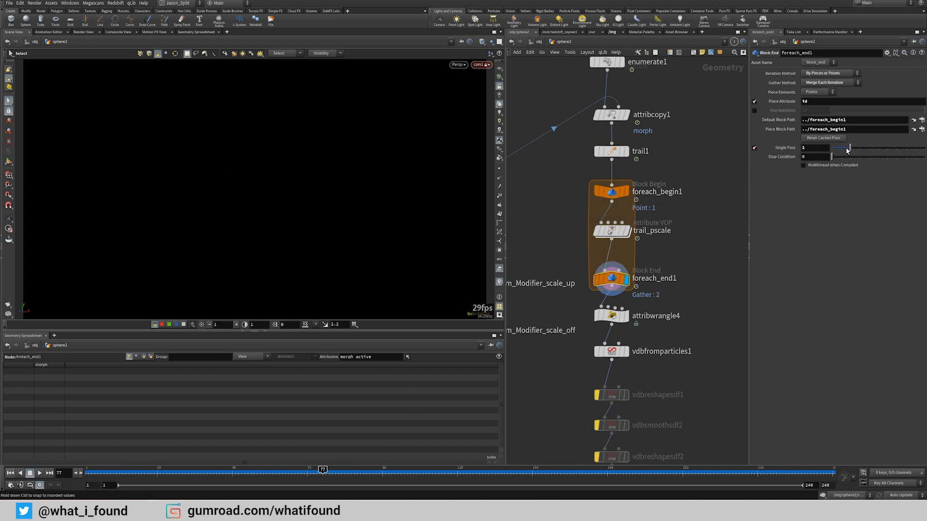
left_click_drag(840, 148, 879, 147)
middle_click_drag(202, 253, 305, 192, "alt")
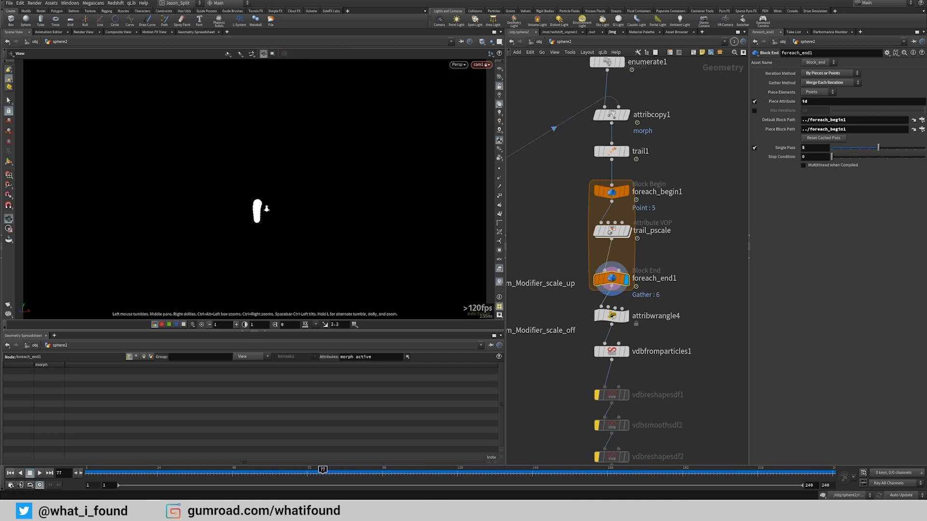
right_click_drag(265, 208, 392, 212, "alt")
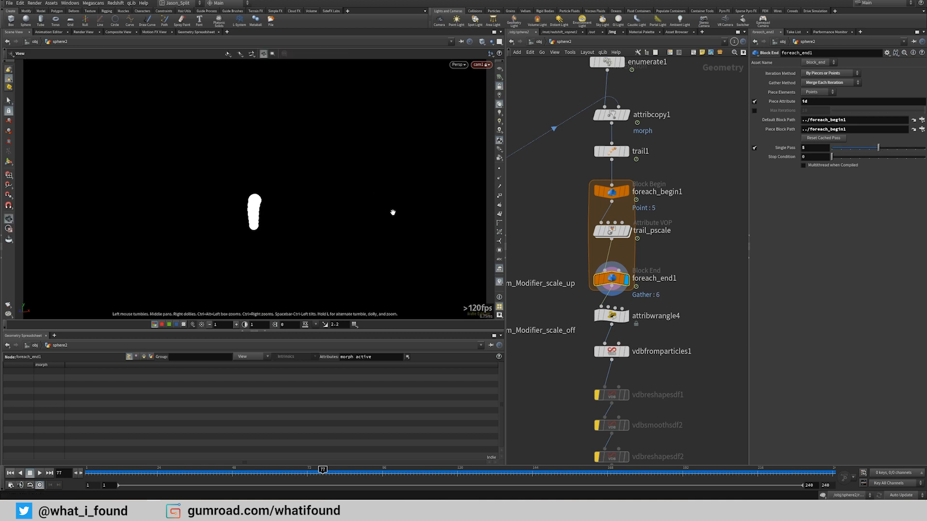
Step: Look inside trail_pscale, move its geometry output node slightly up, turn on viewport point numbers and return to the sphere2 network
double_click(612, 232)
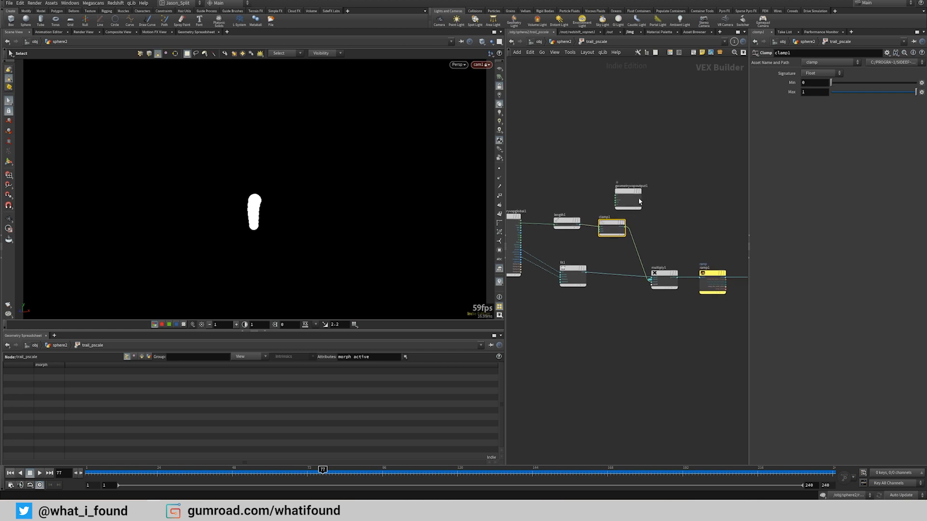
left_click_drag(639, 198, 649, 173)
middle_click_drag(607, 247, 560, 234)
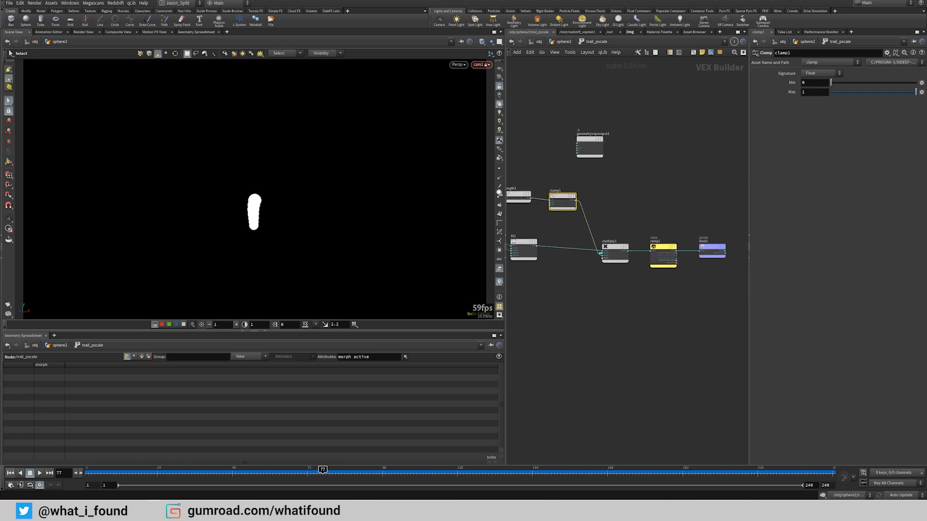
left_click(499, 195)
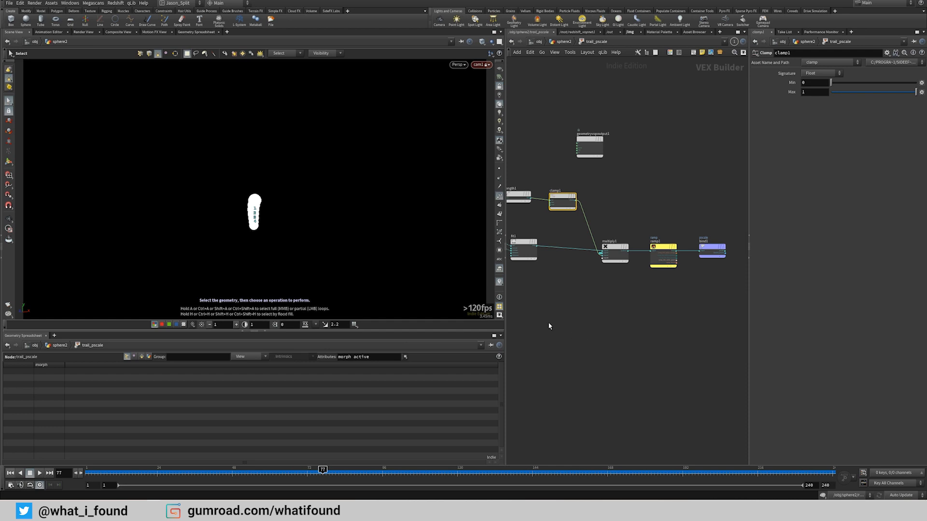
key("u")
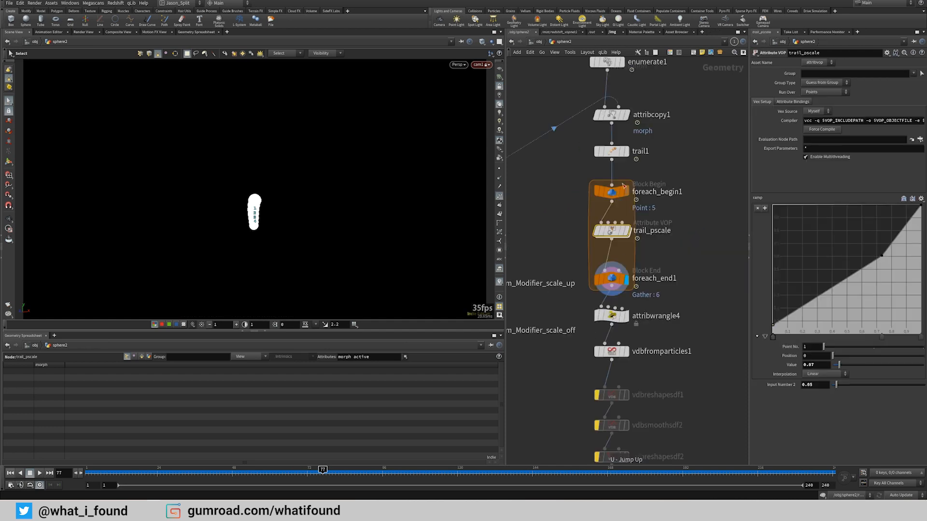
Step: Try a Trail Increment of about 3 on trail1, and undo the change
left_click(632, 152)
left_click(718, 248)
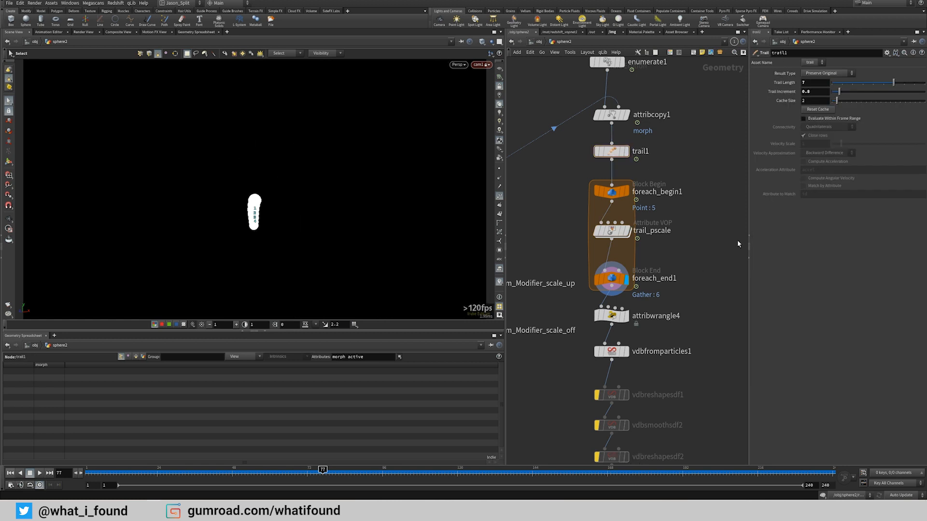
mouse_move(840, 93)
left_mouse_down()
mouse_move(888, 89)
mouse_move(859, 96)
left_mouse_up()
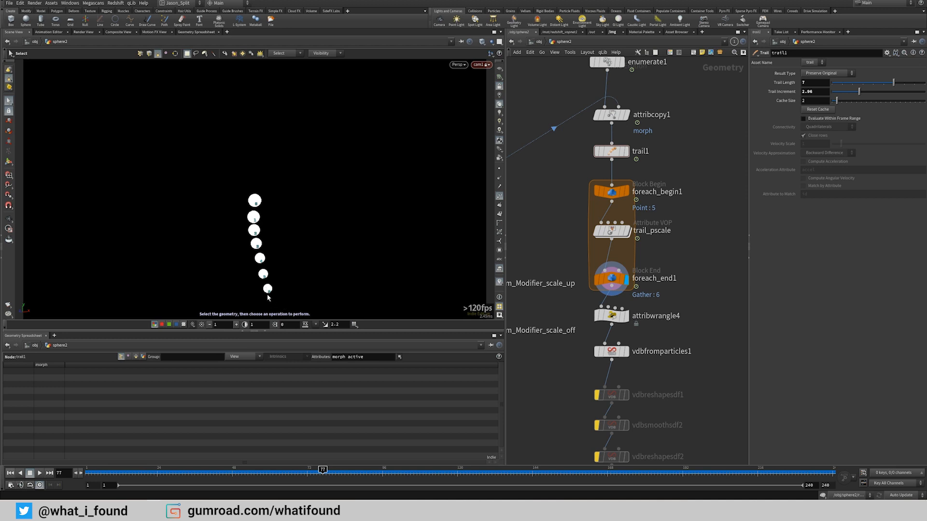
key("ctrl+z")
key("ctrl+z")
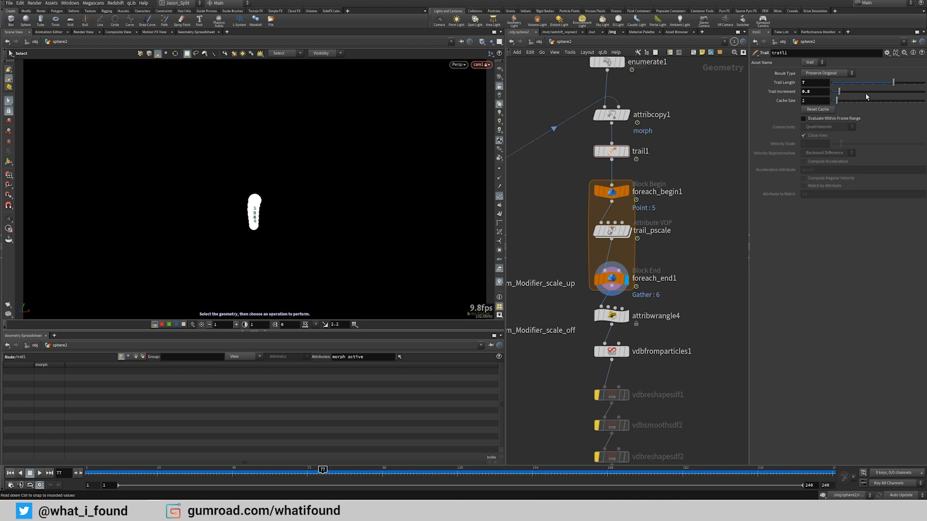
Step: Disable Single Pass on foreach_end1 to process every piece again
middle_click_drag(615, 235, 626, 198)
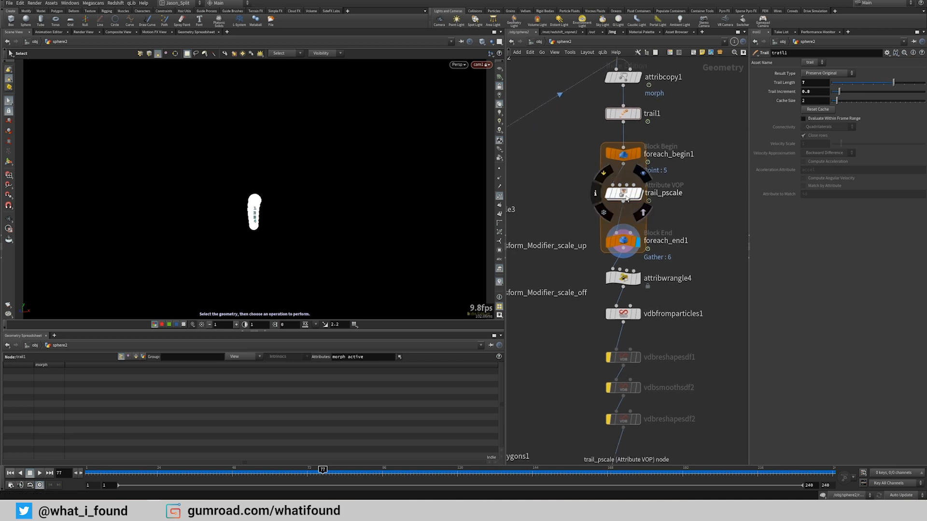
left_click(623, 241)
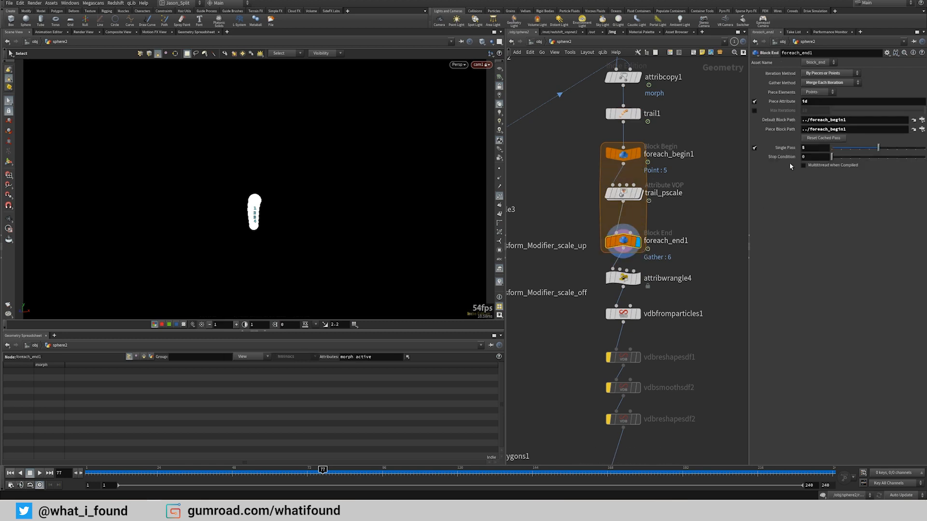
left_click(754, 148)
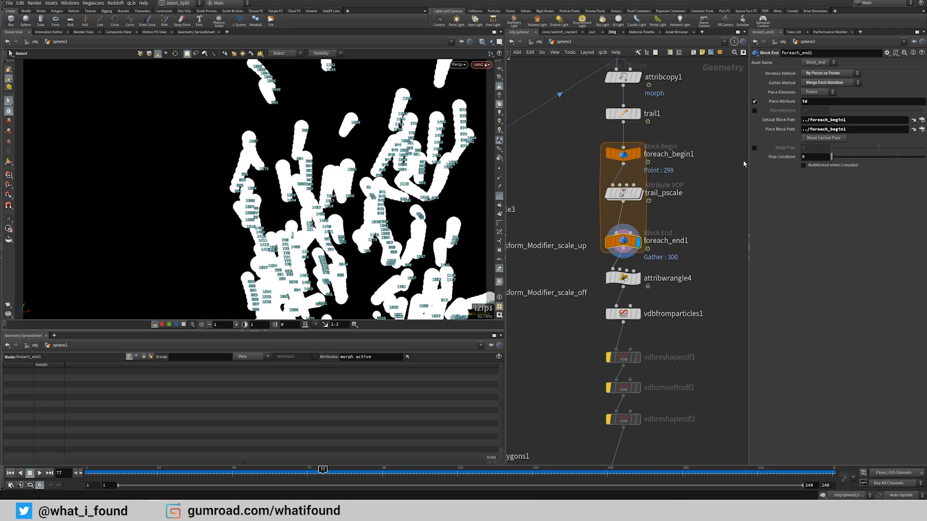
Step: Hide the viewport point numbers and examine all the tapered trails together with the nodes around foreach_end1
left_click(500, 198)
right_click_drag(293, 136, 268, 157, "alt")
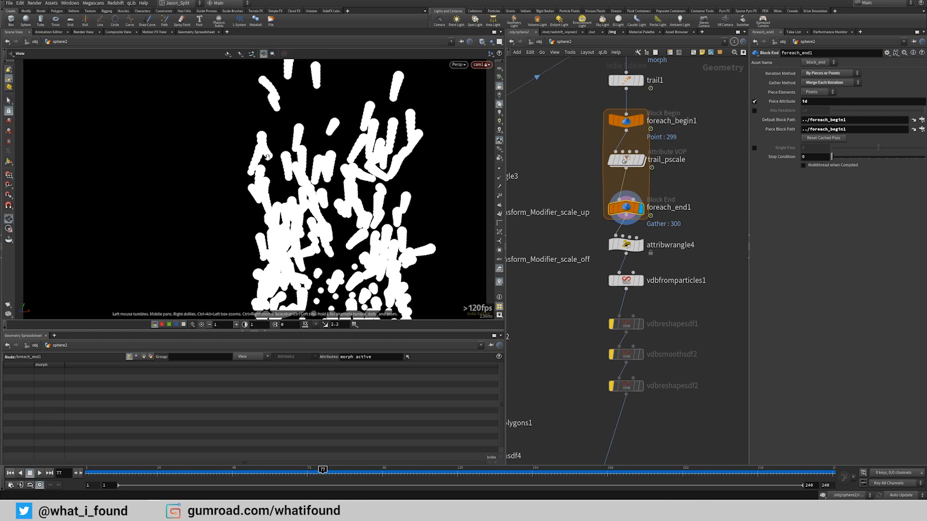
key("s")
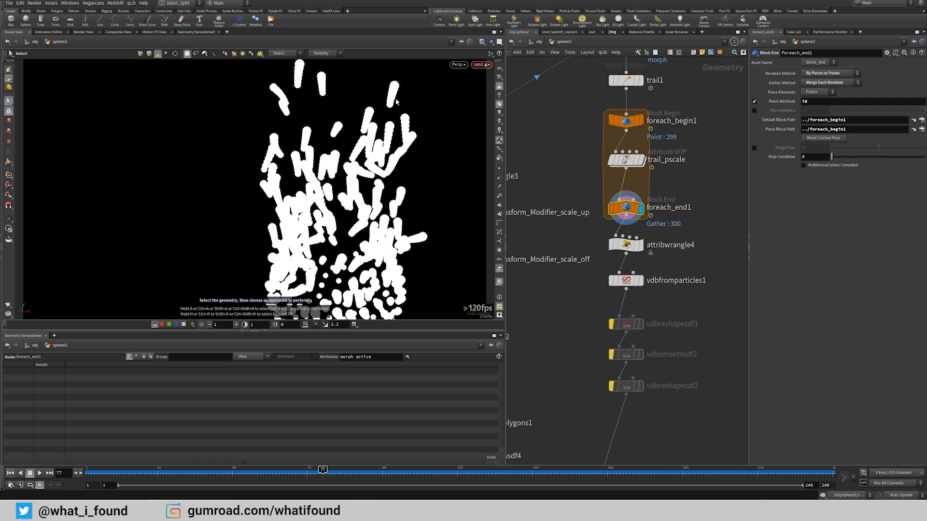
left_click_drag(367, 125, 377, 125, "alt")
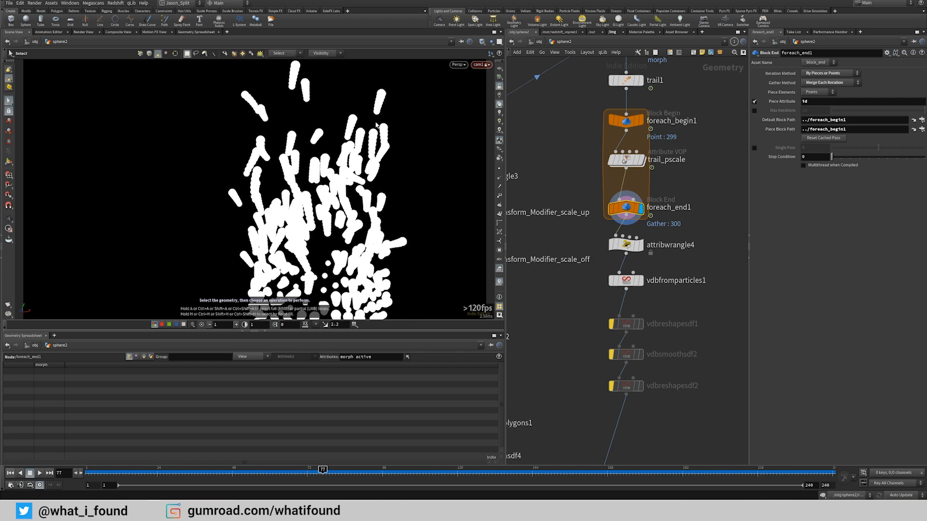
middle_click_drag(576, 248, 590, 211)
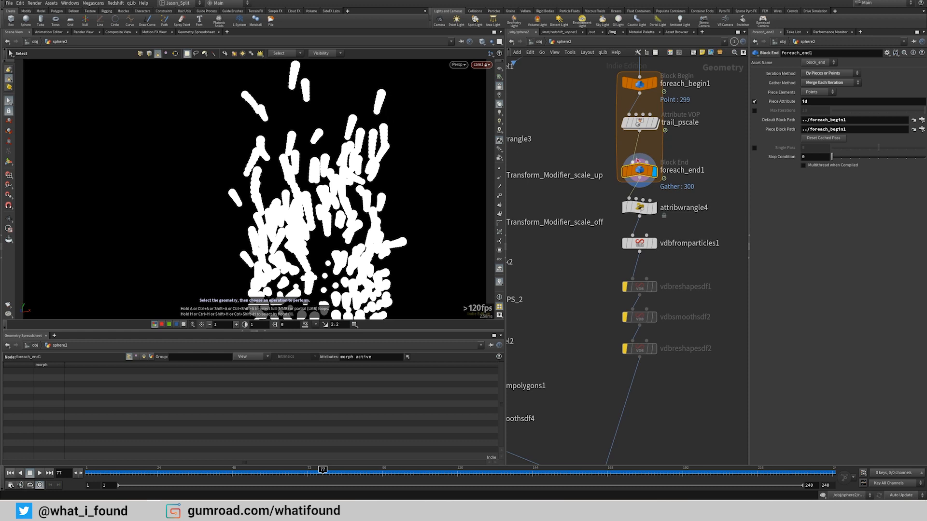
middle_click_drag(539, 77, 542, 116)
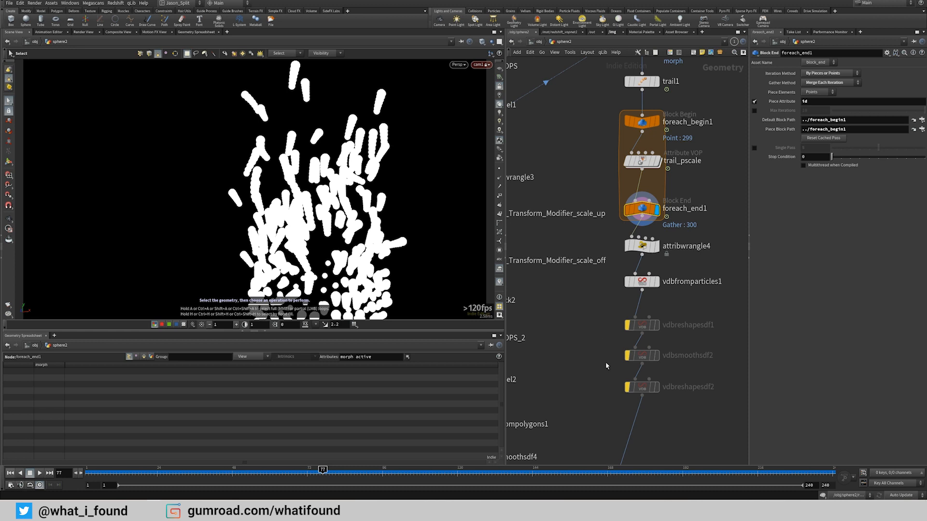
Step: Display attribwrangle4, which scales pscale by the fitted morph attribute, and scrub the timeline to frame 219 to watch the trails
middle_click_drag(614, 267, 602, 198)
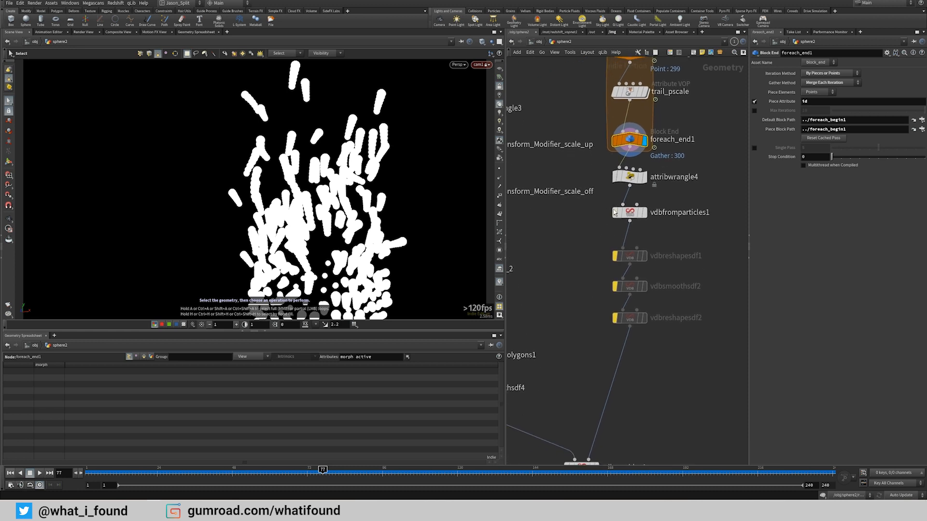
left_click(629, 177)
middle_click_drag(695, 165, 682, 168)
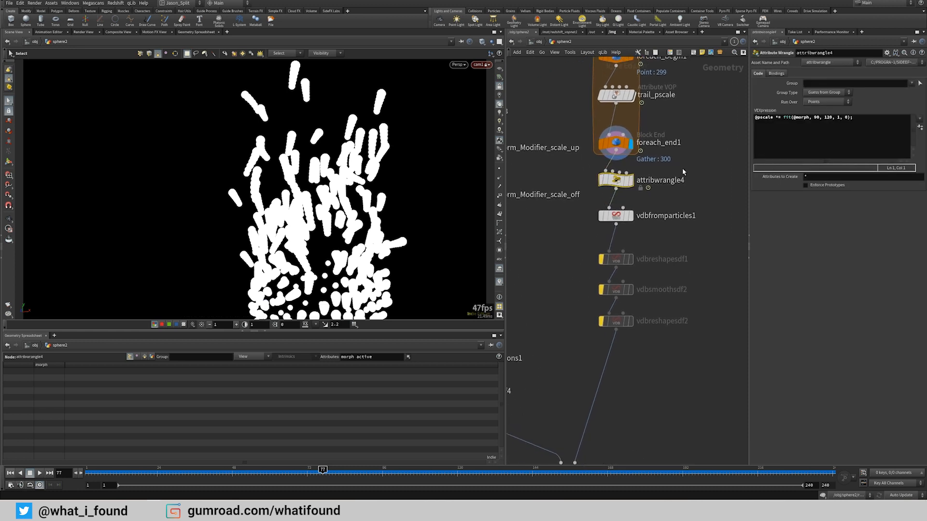
left_click(631, 181)
key("Escape")
key("s")
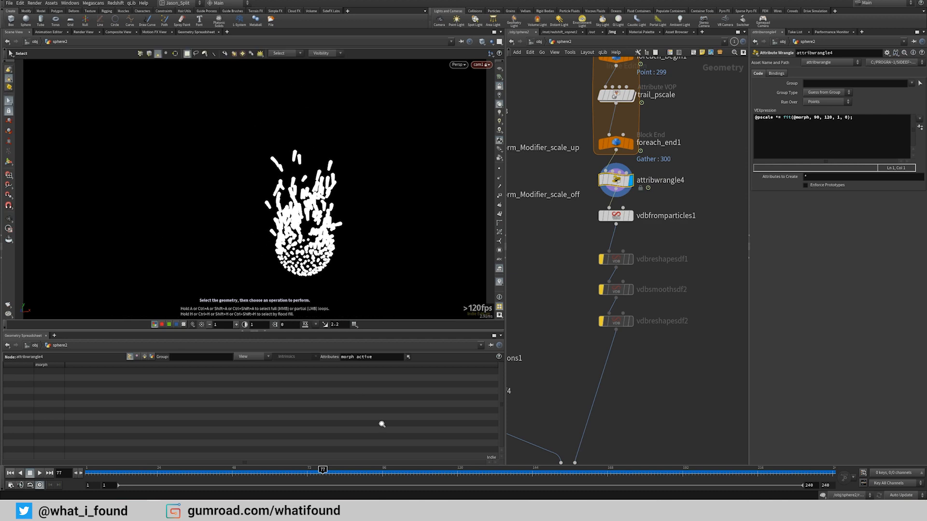
mouse_move(322, 471)
left_mouse_down()
mouse_move(702, 472)
mouse_move(765, 463)
left_mouse_up()
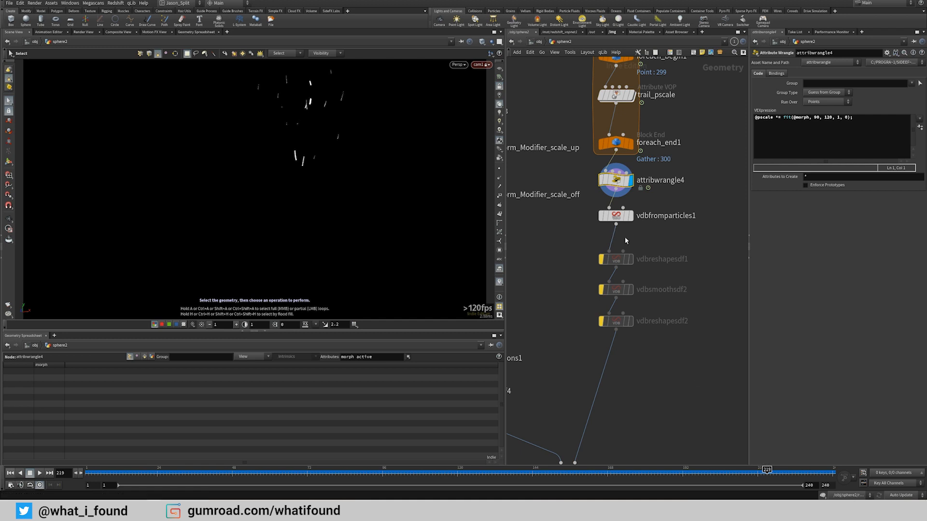
Step: Display vdbfromparticles1 with its parameters and scrub the timeline back to frame 73 to examine the particle VDB
left_click(630, 216)
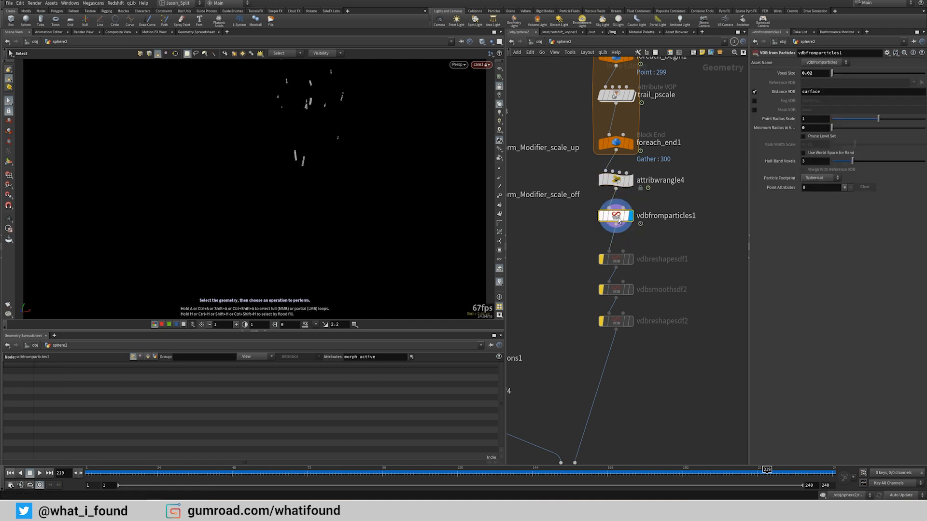
left_click_drag(381, 467, 310, 468)
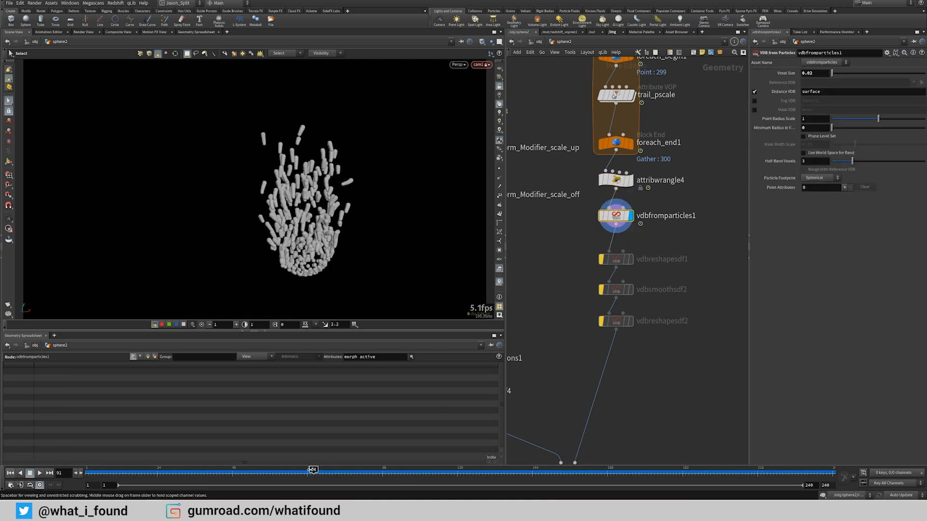
middle_click_drag(549, 326, 599, 269)
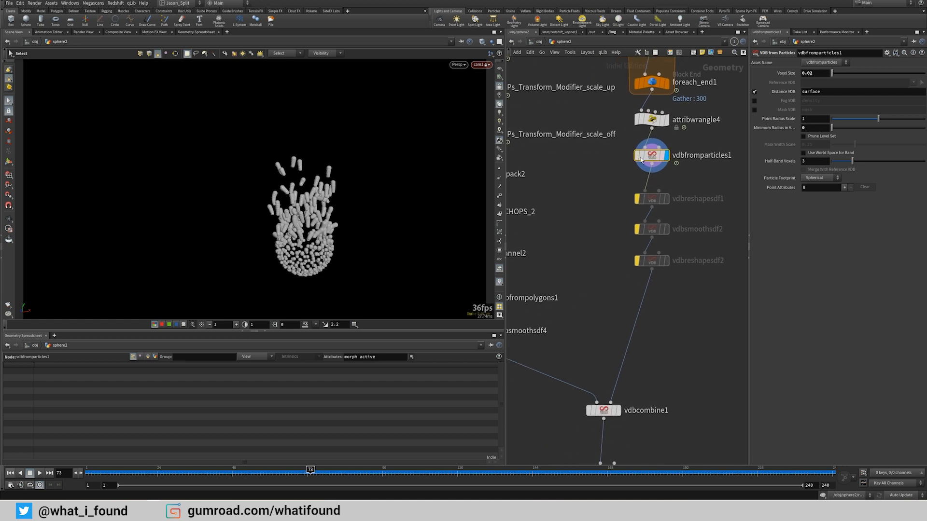
Step: Compare the output of vdbcombine1 with that of vdbsmoothsdf4 by displaying each of them in the viewport
middle_click_drag(586, 350, 590, 266)
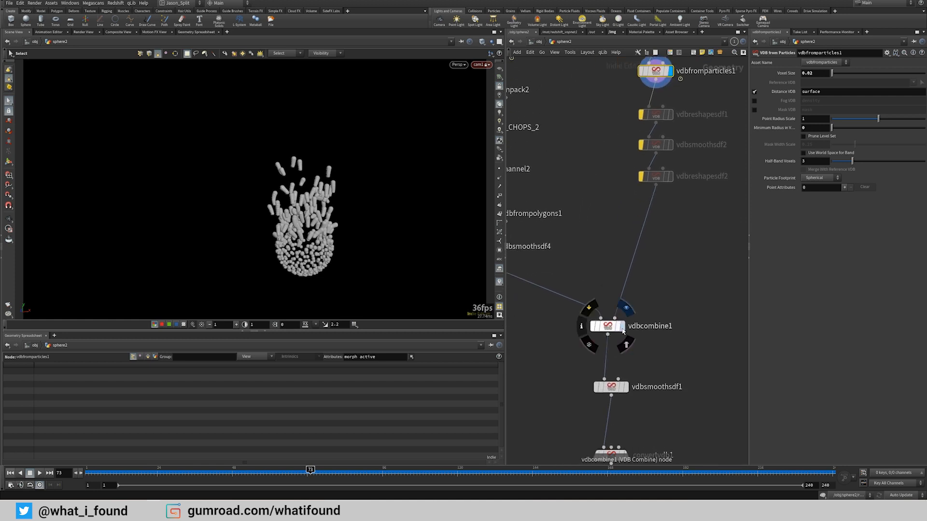
left_click(621, 326)
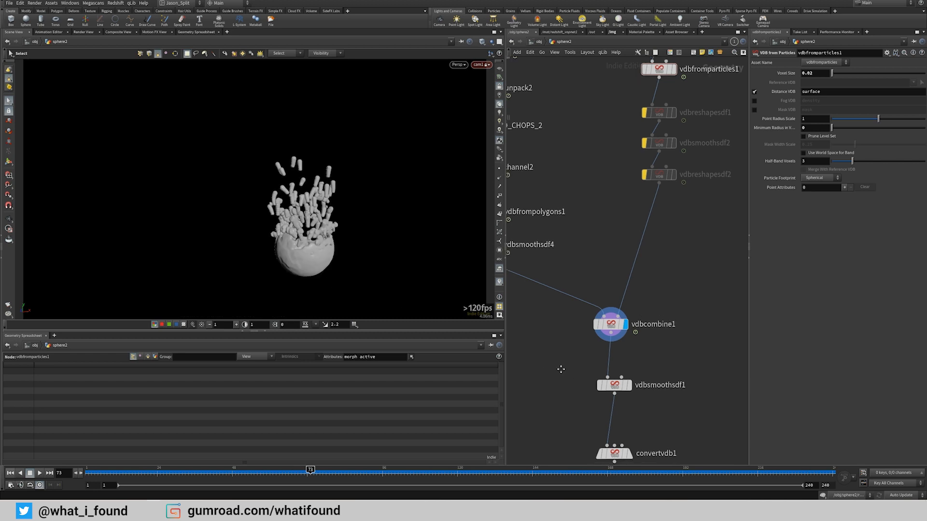
middle_click_drag(554, 368, 632, 358)
left_click(572, 236)
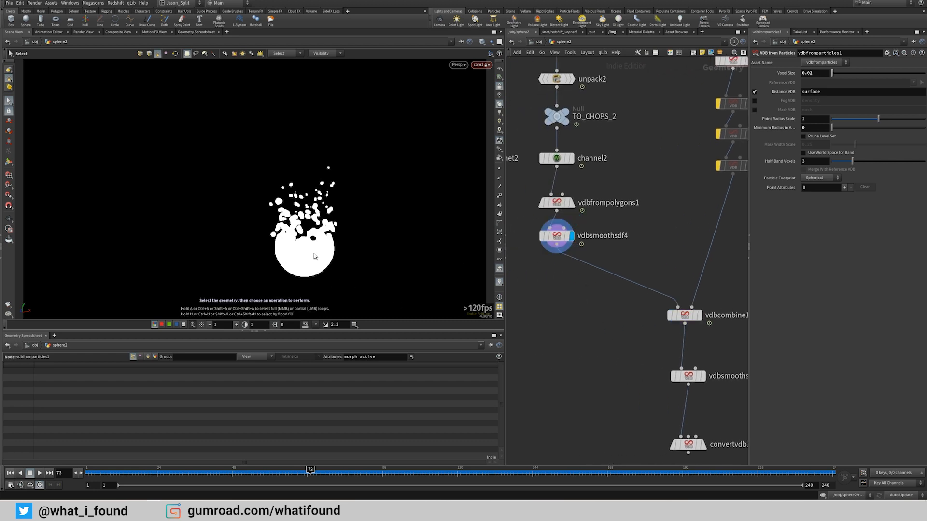
mouse_move(567, 358)
middle_mouse_down()
mouse_move(523, 337)
mouse_move(547, 316)
mouse_move(540, 278)
middle_mouse_up()
left_click(647, 290)
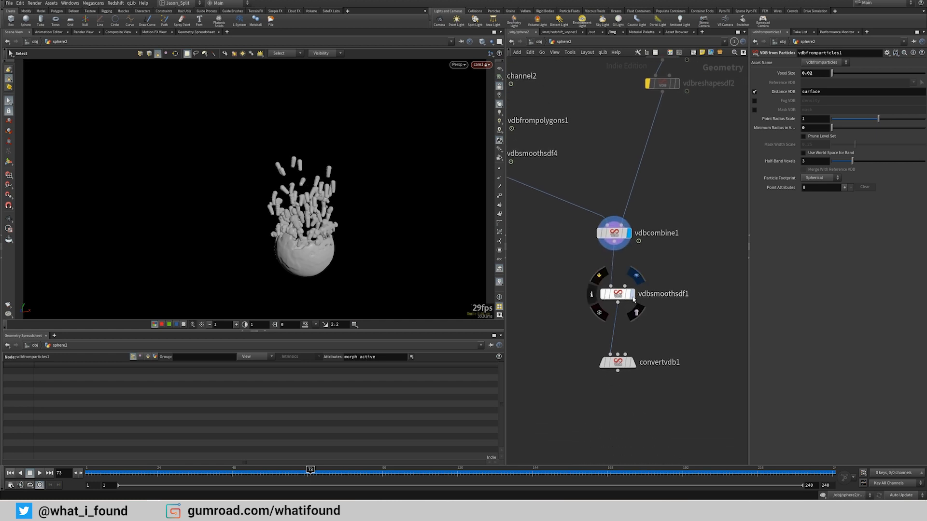
Step: Display vdbsmoothsdf1 and convertvdb1 in turn, and scrub the converted surface to frame 115
left_click(635, 295)
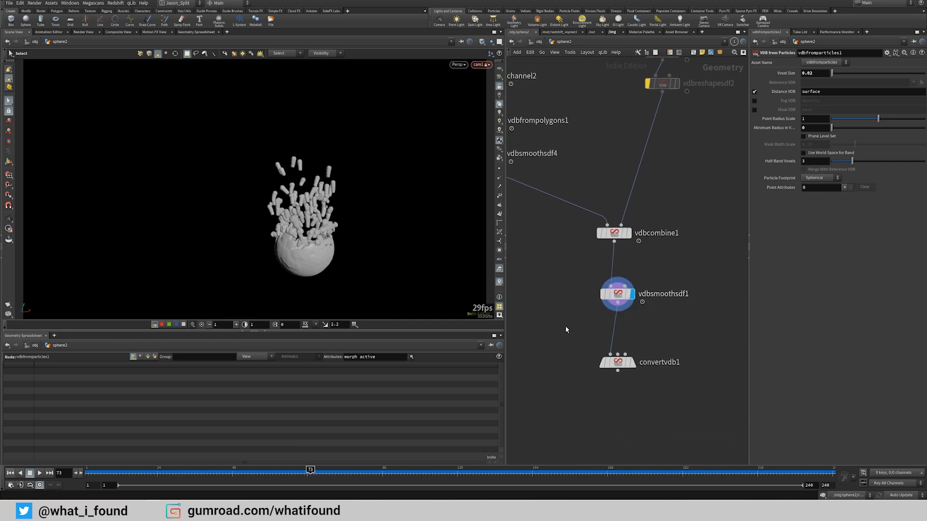
left_click(631, 362)
key("Escape")
left_click_drag(319, 270, 295, 289)
key("s")
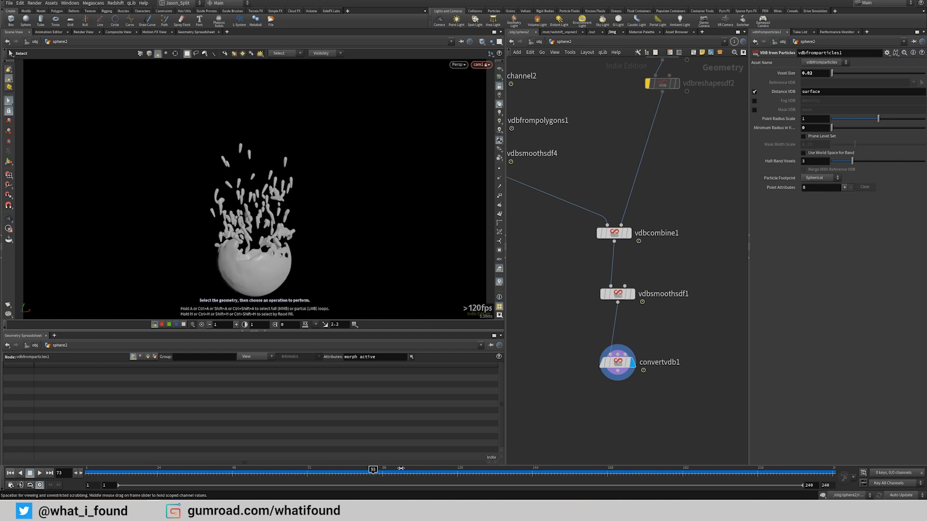
left_click_drag(400, 468, 442, 469)
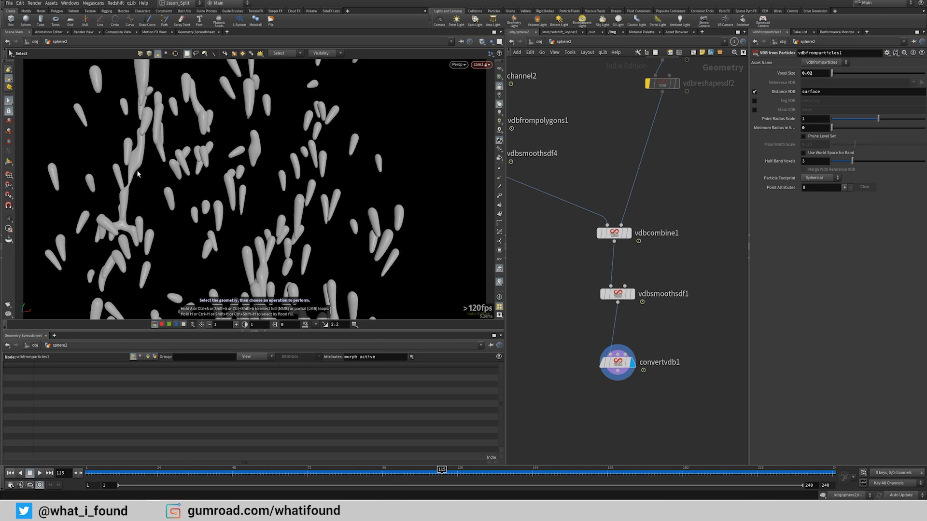
Step: Examine the converted droplets as a whole and trace the trail branch from attribcopy1 down to convertvdb1
key("Escape")
scroll(188, 249, "down", 5)
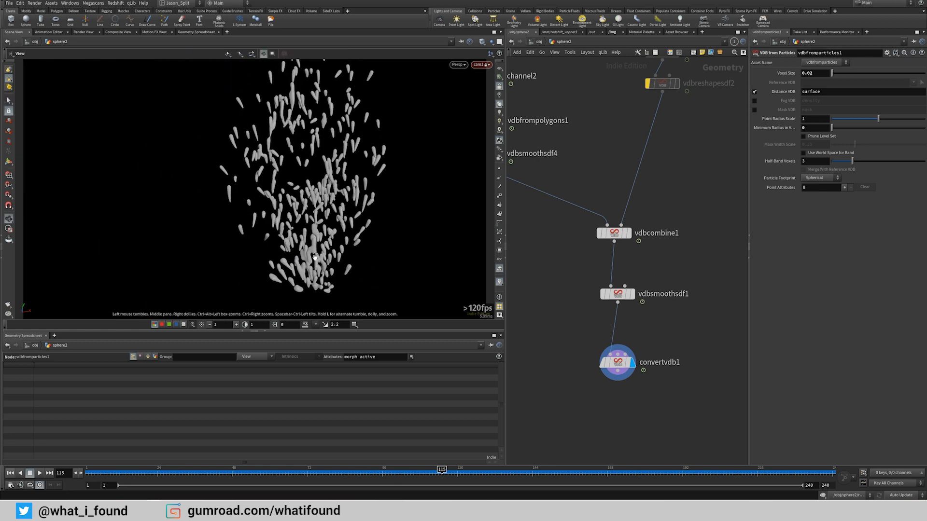
scroll(314, 257, "down", 2)
key("s")
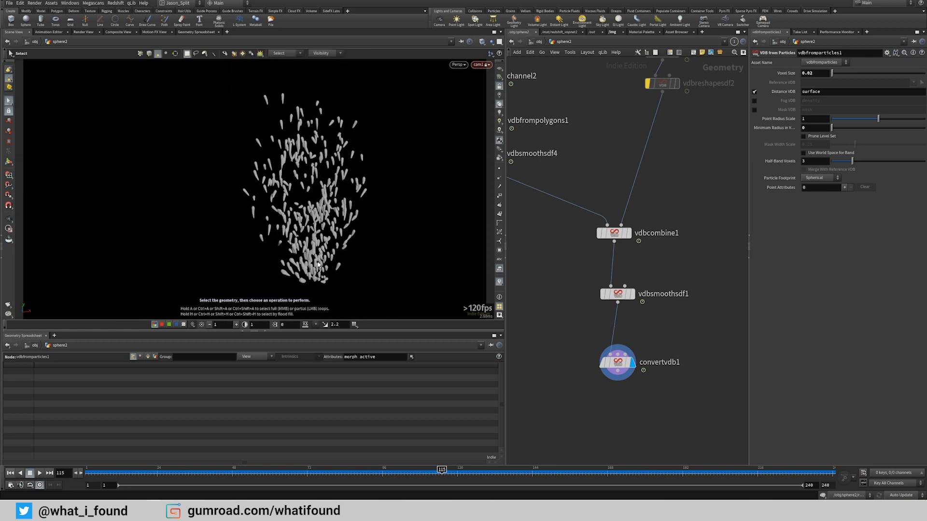
middle_click_drag(683, 172, 626, 279)
scroll(625, 280, "down", 2)
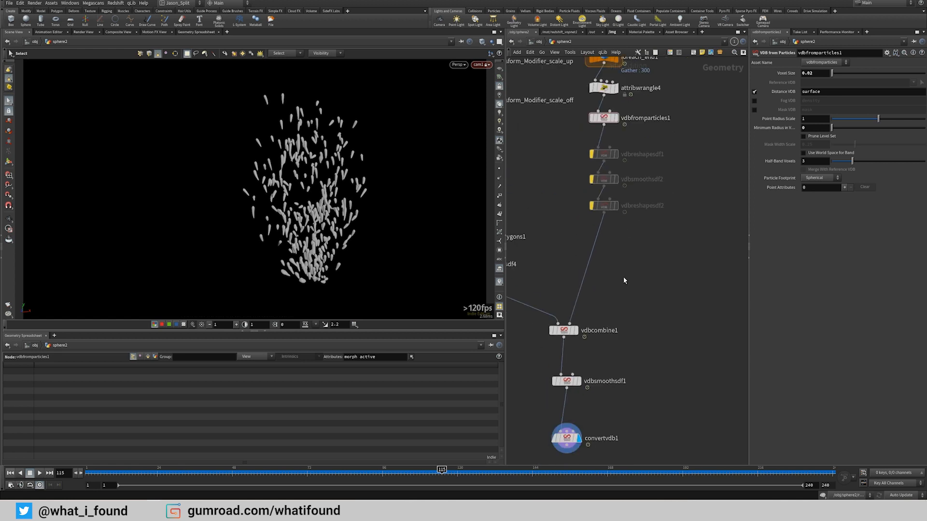
middle_click_drag(667, 136, 653, 247)
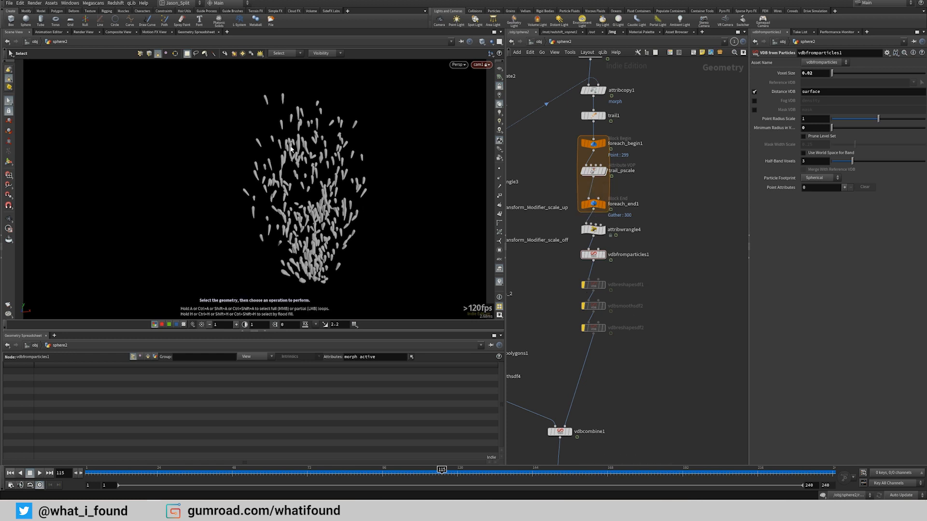
middle_click_drag(555, 346, 636, 265)
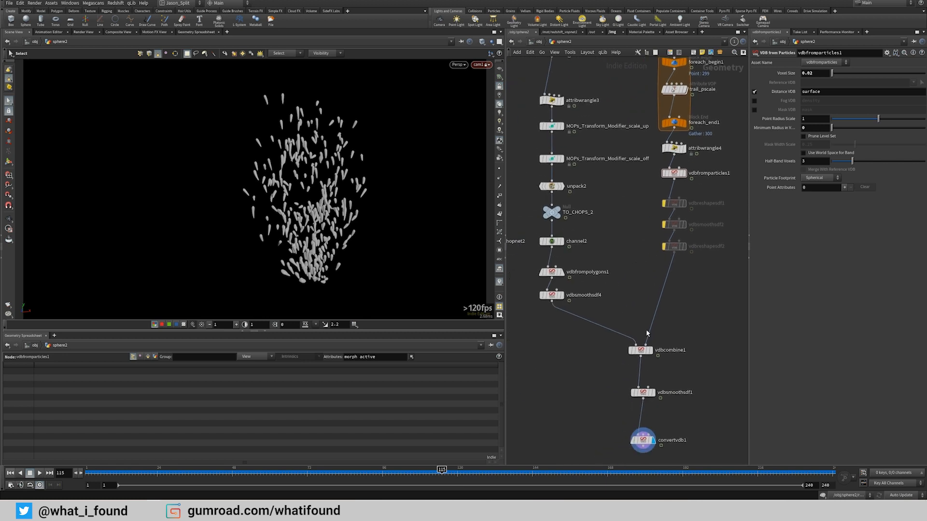
Step: Inspect vdbcombine1's settings and output, display vdbsmoothsdf1 for comparison, and scrub the timeline to frame 63
left_click(652, 354)
left_click(640, 351)
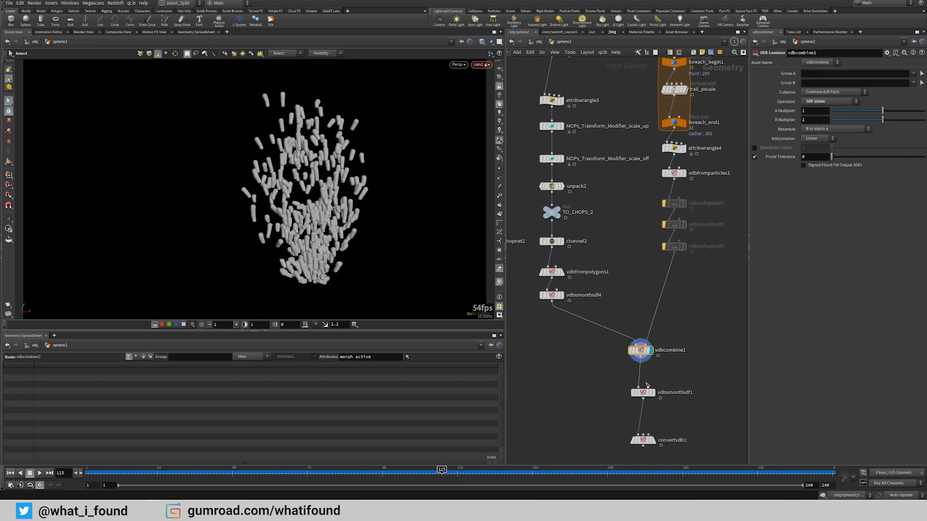
left_click(653, 393)
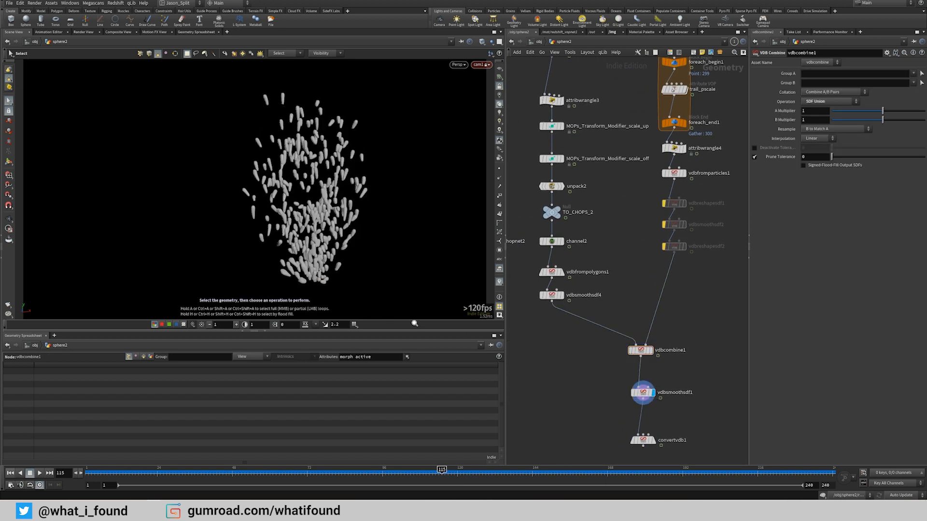
left_click(310, 471)
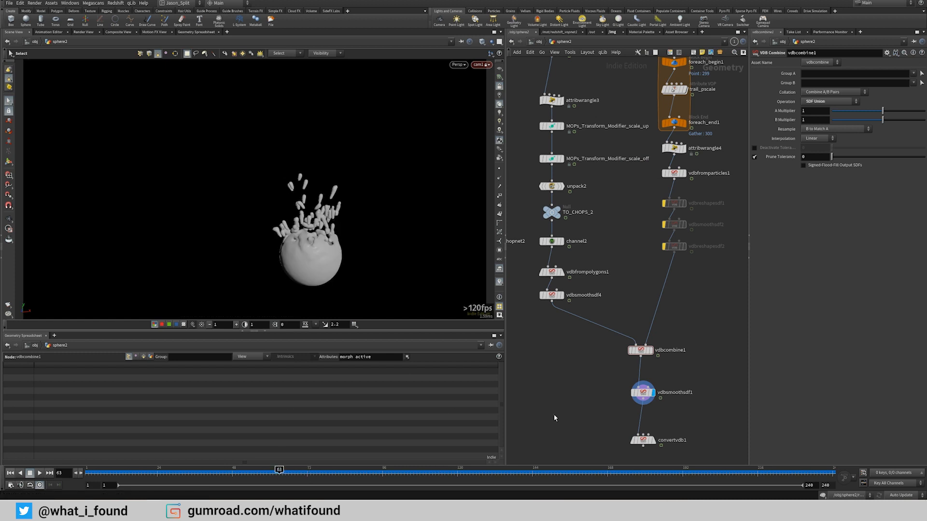
Step: Display convertvdb1 again and inspect the final liquid surface from other angles at frame 77
middle_click_drag(708, 292, 670, 323)
middle_click_drag(660, 356, 642, 263)
left_click(597, 379)
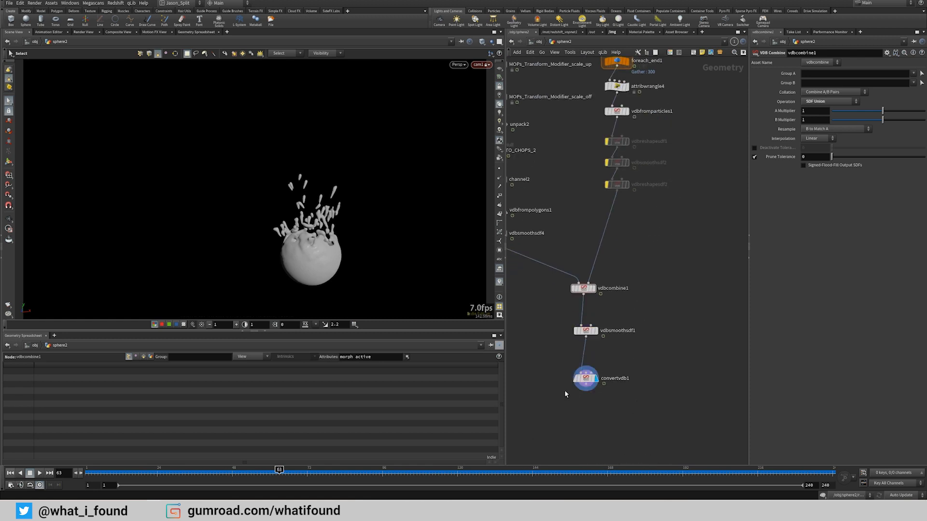
key("Escape")
left_click_drag(338, 251, 286, 275)
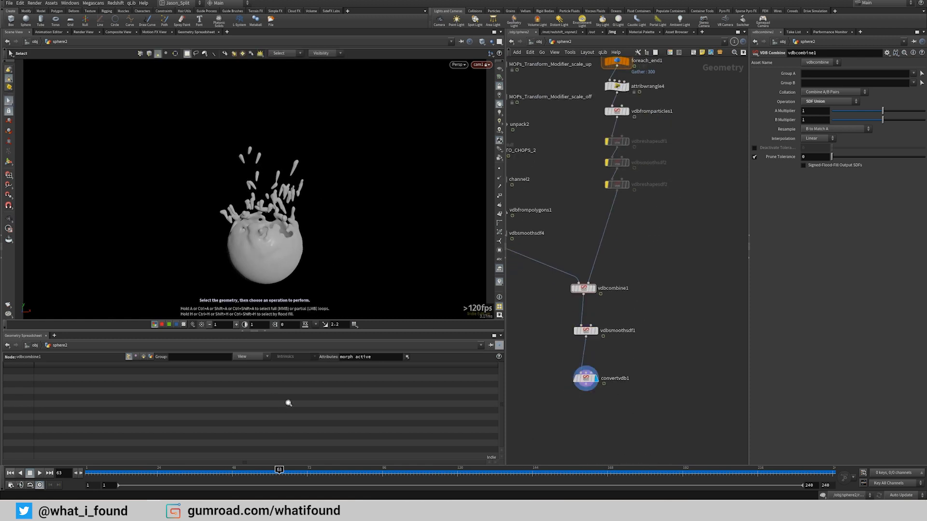
left_click(324, 473)
key("Escape")
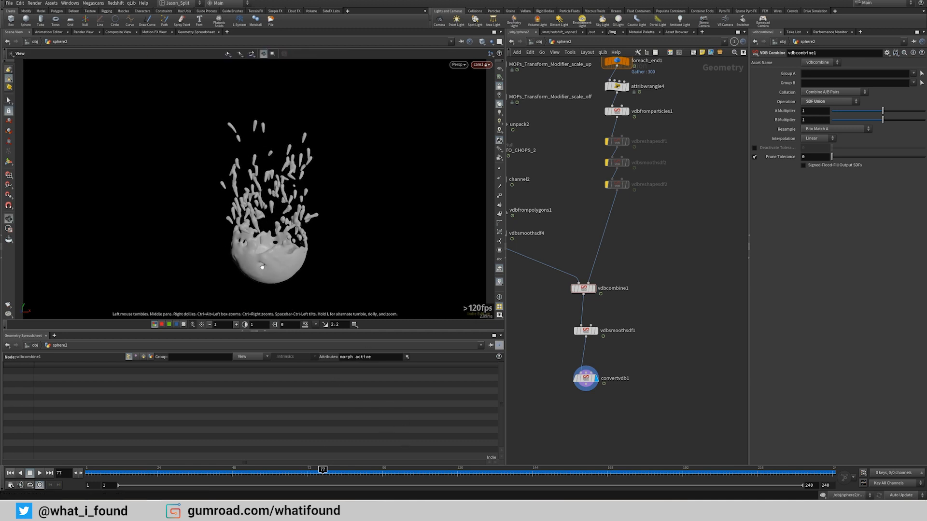
left_click_drag(256, 266, 274, 273)
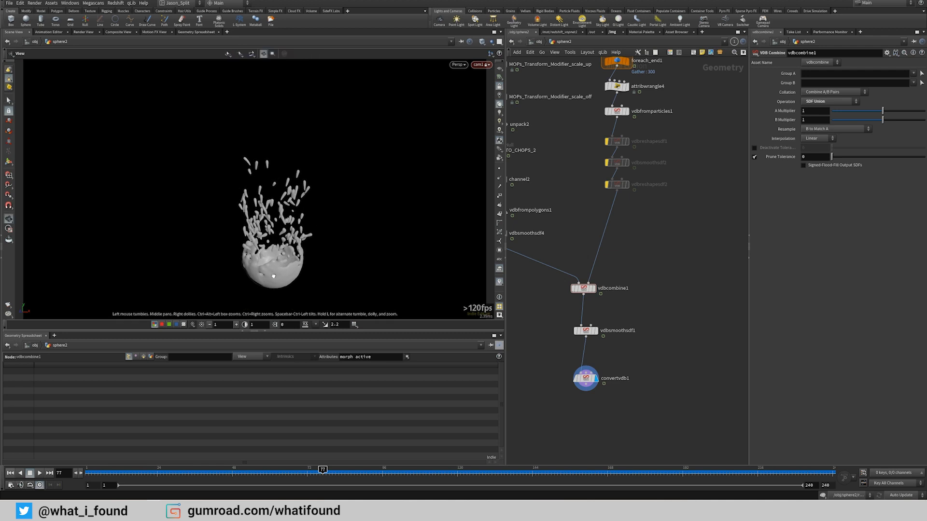
Step: Review the whole sphere2 network from the fracture nodes down to the final VDB conversion
key("s")
middle_click_drag(627, 260, 682, 389)
scroll(681, 353, "down", 2)
scroll(681, 382, "down", 2)
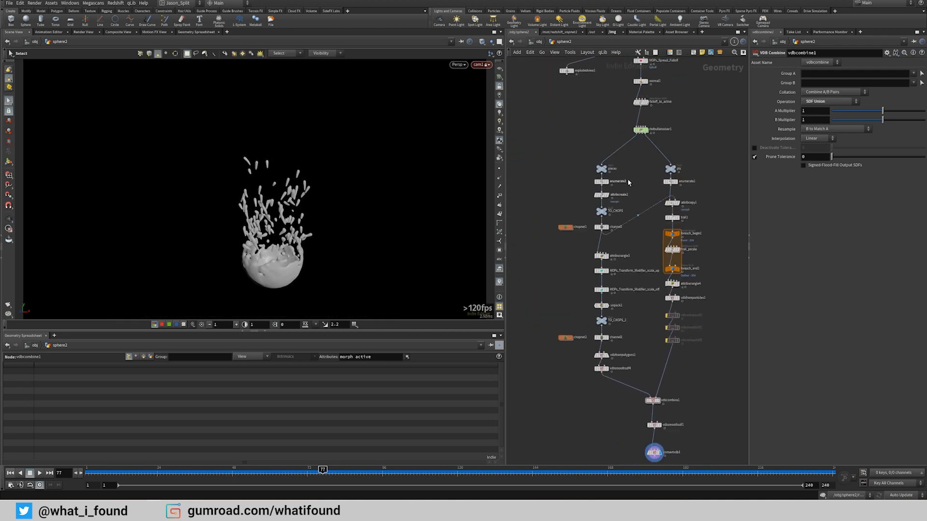
middle_click_drag(629, 182, 580, 246)
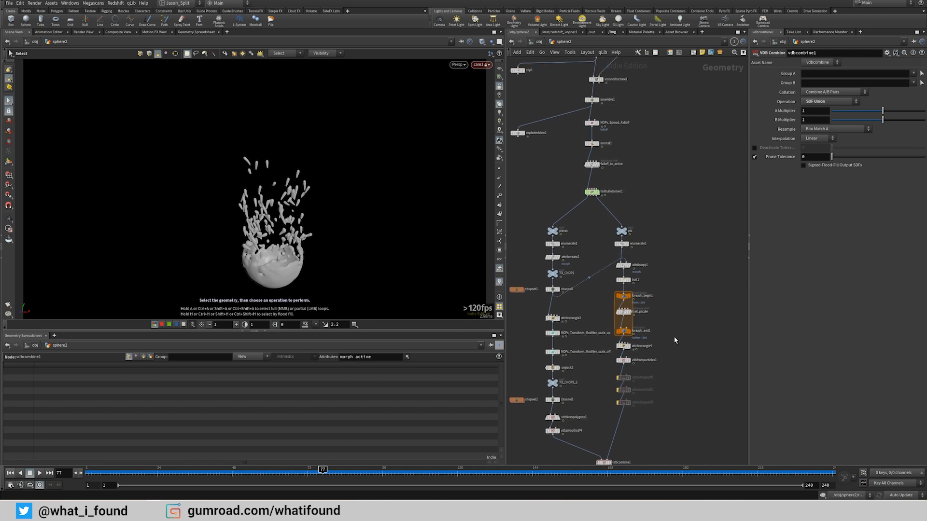
Step: Return to the object level, show sphere2 in the viewport to check it, and hide it again
key("u")
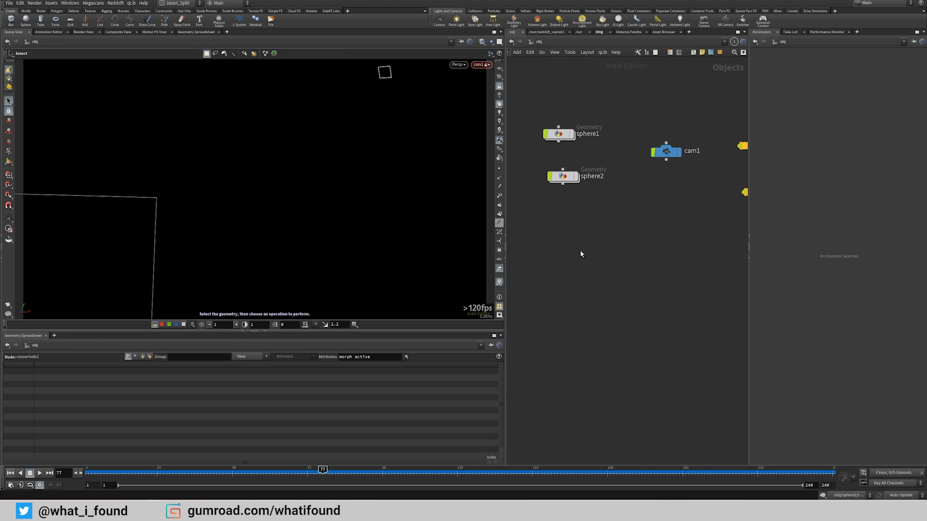
left_click(627, 200)
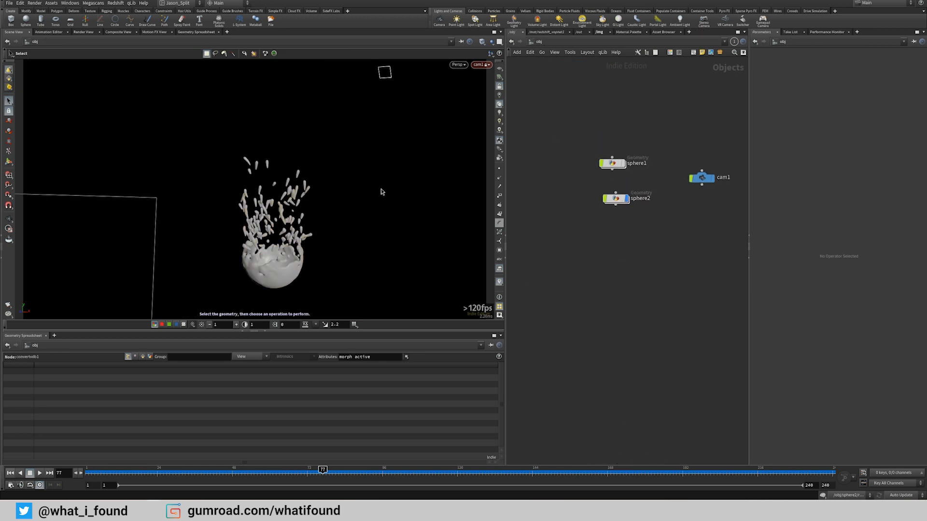
left_click(627, 199)
left_click_drag(618, 199, 614, 198)
key("h")
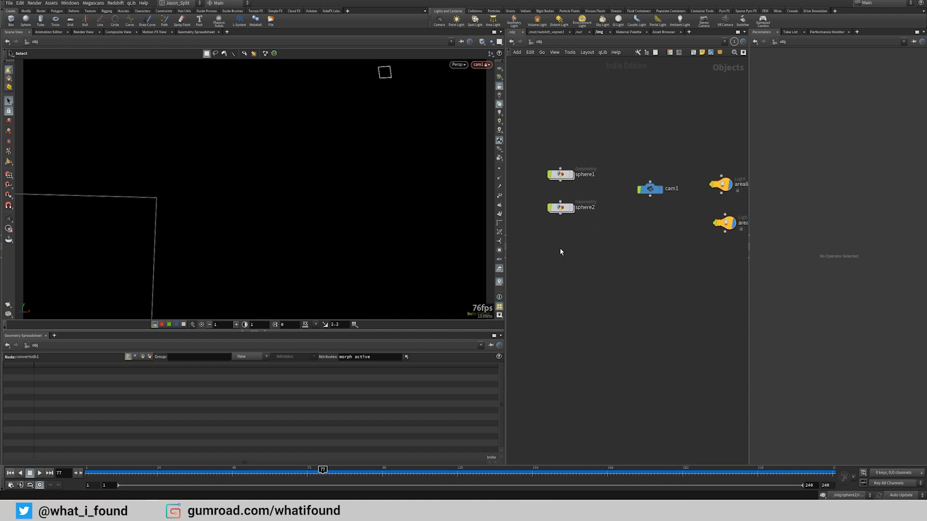
Step: Create a new Sphere object below sphere2 in the object network
key("Tab")
type("ge")
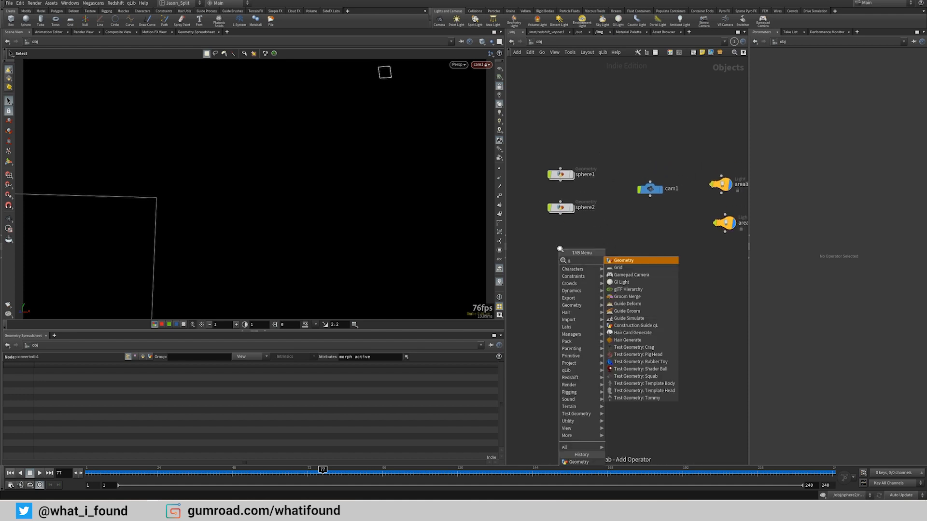
key("BackSpace")
key("BackSpace")
type("sph")
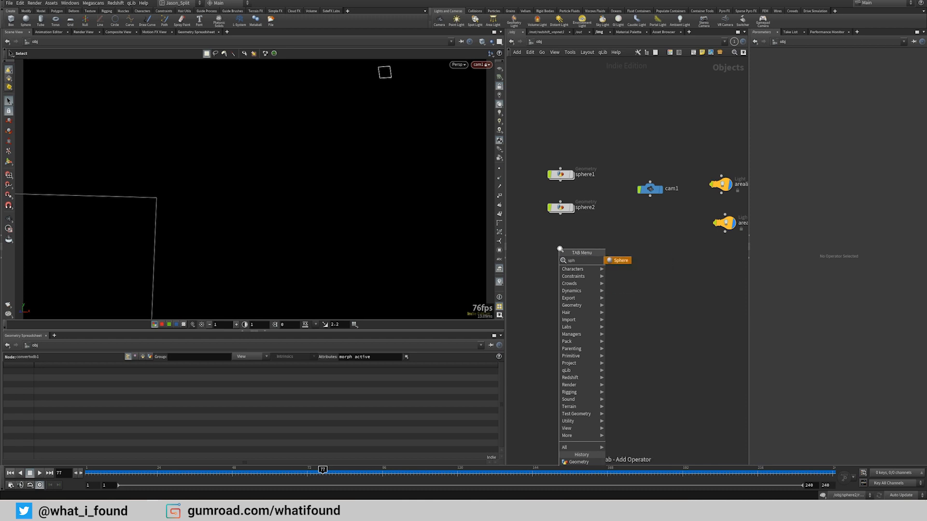
key("Return")
left_click(560, 248)
Step: Enter the new sphere object's network and set its sphere node's Primitive Type to Polygon Mesh
double_click(560, 248)
left_click(821, 73)
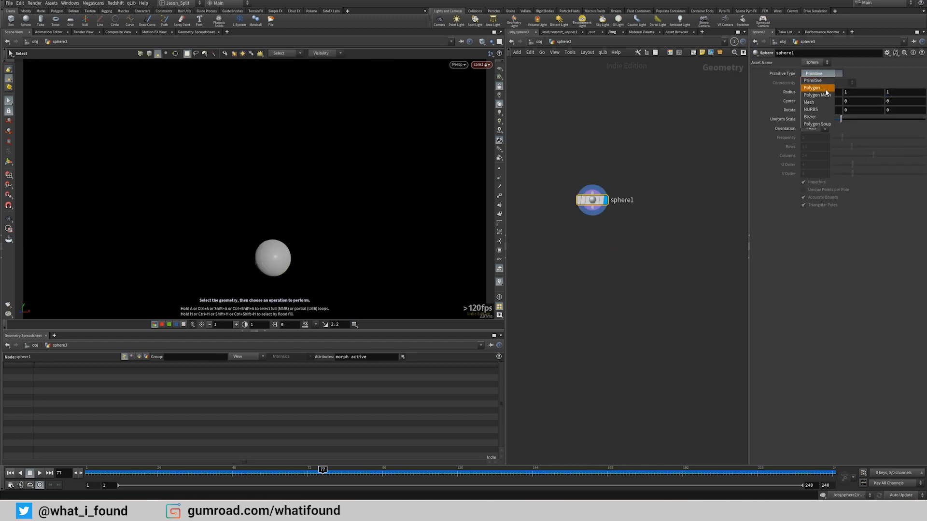
left_click(826, 95)
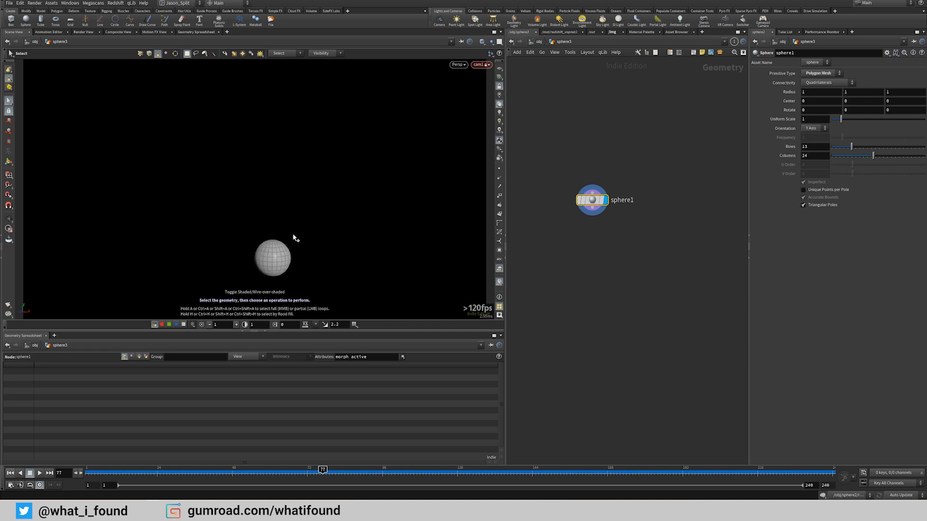
Step: Set the sphere node's Primitive Type to Polygon, its Frequency to 6 and its Uniform Scale to 1.5
key("Escape")
right_click_drag(277, 230, 420, 224)
key("s")
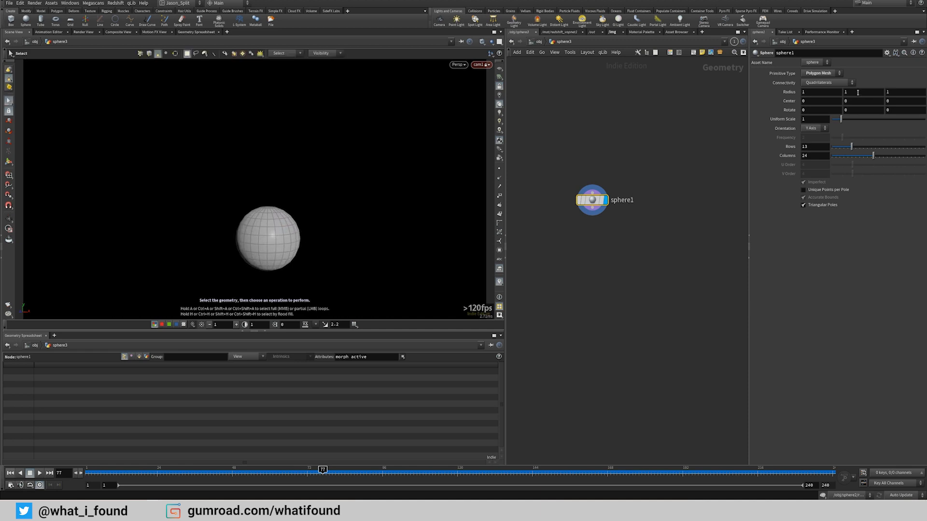
left_click(821, 74)
left_click(823, 86)
left_click_drag(850, 141, 889, 141)
scroll(300, 214, "up", 3)
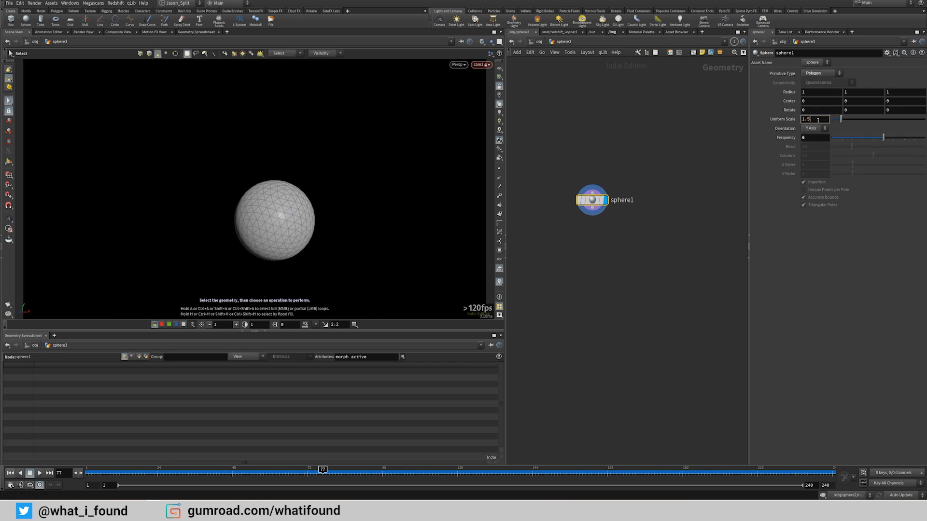
key("Return")
Step: Turn on the reference grid in the viewport, leave the construction plane off, and frame the sphere above the grid
left_click(500, 70)
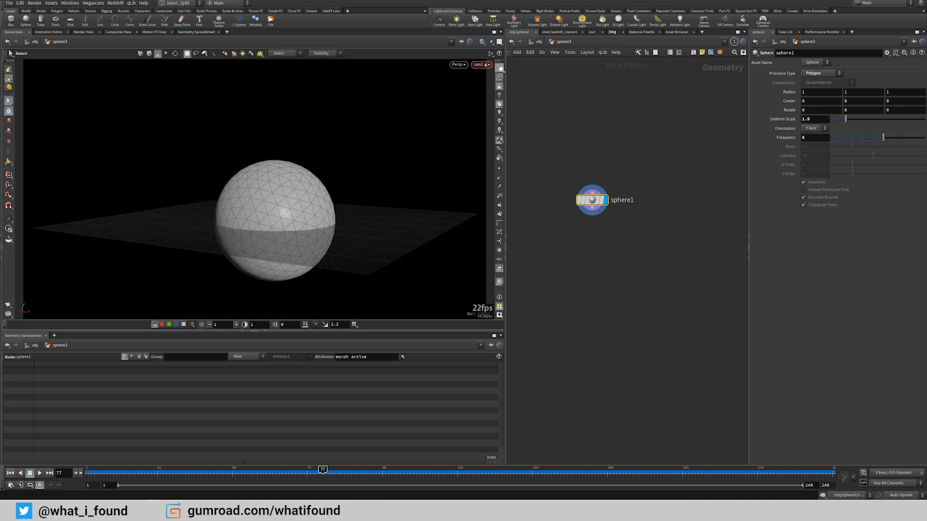
left_click(500, 78)
left_click(500, 69)
right_click_drag(285, 256, 161, 249, "alt")
left_click_drag(280, 196, 338, 212, "alt")
key("s")
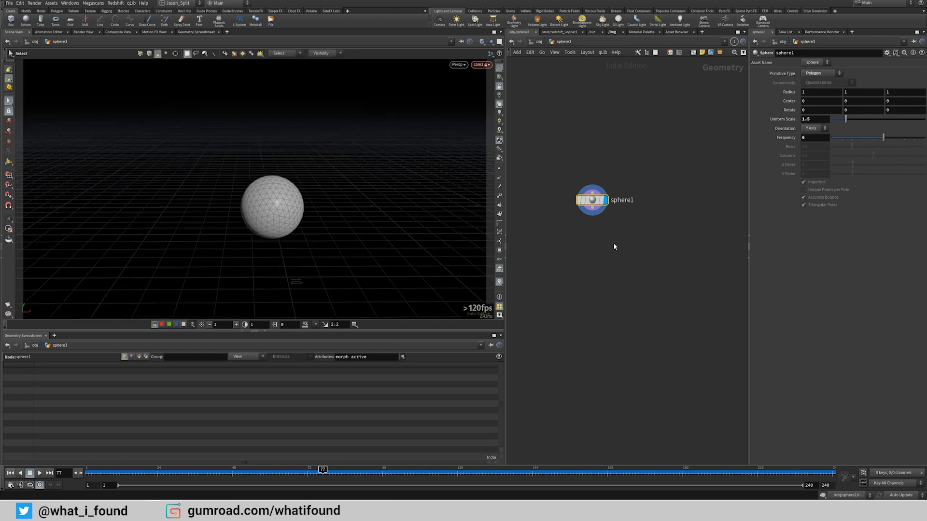
Step: Add a Scatter node beside the sphere node and feed the sphere into it
middle_click_drag(613, 246, 621, 201)
scroll(619, 200, "up", 2)
key("Tab")
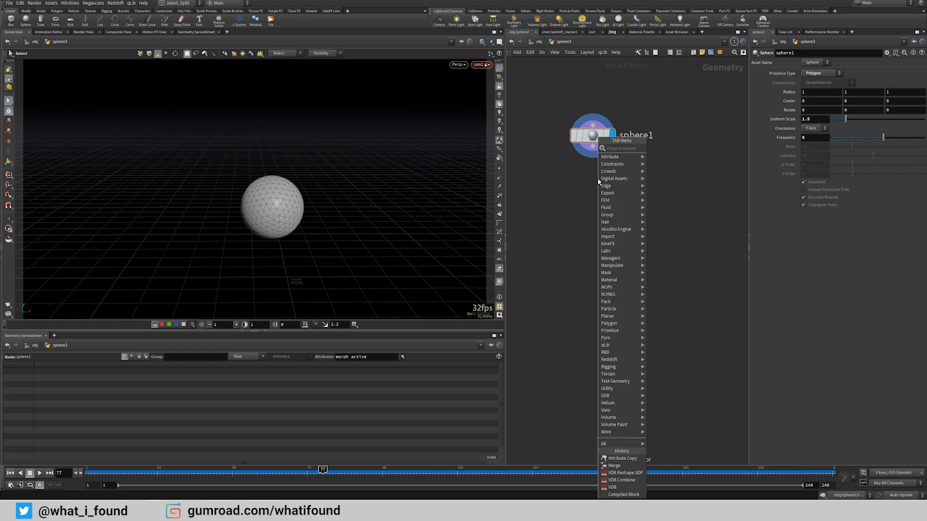
left_click(560, 187)
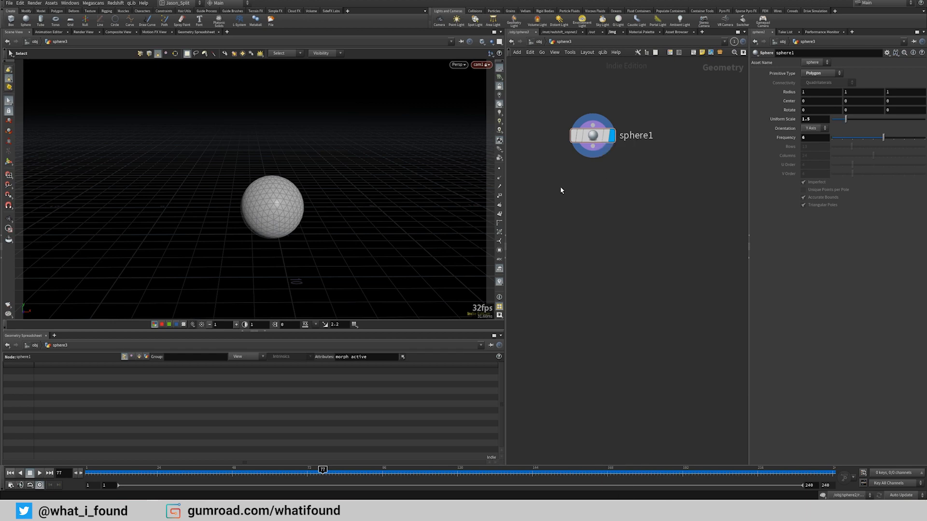
key("Tab")
type("scatter")
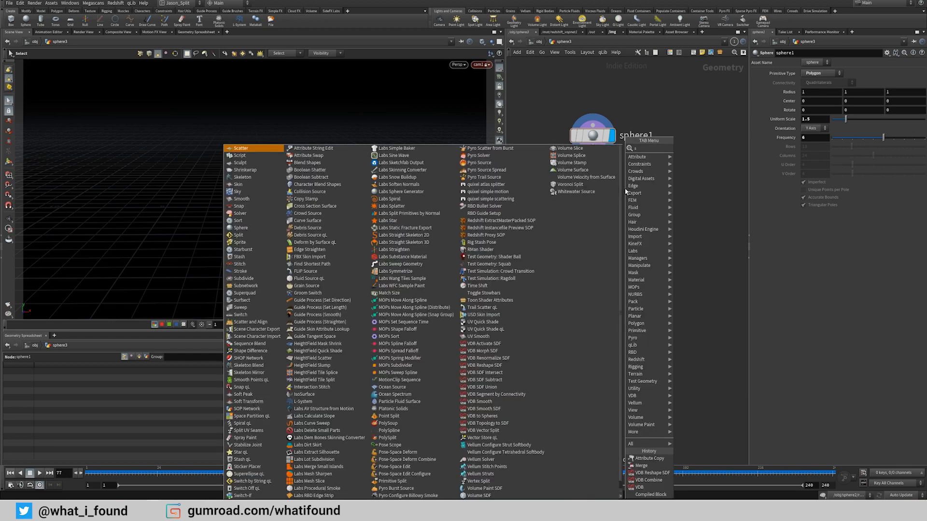
key("Return")
left_click(626, 191)
left_click_drag(626, 191, 668, 193)
left_click_drag(593, 157, 668, 183)
Step: Add a Voronoi Fracture node with the sphere as first input and the scattered points as second, and display it
key("Tab")
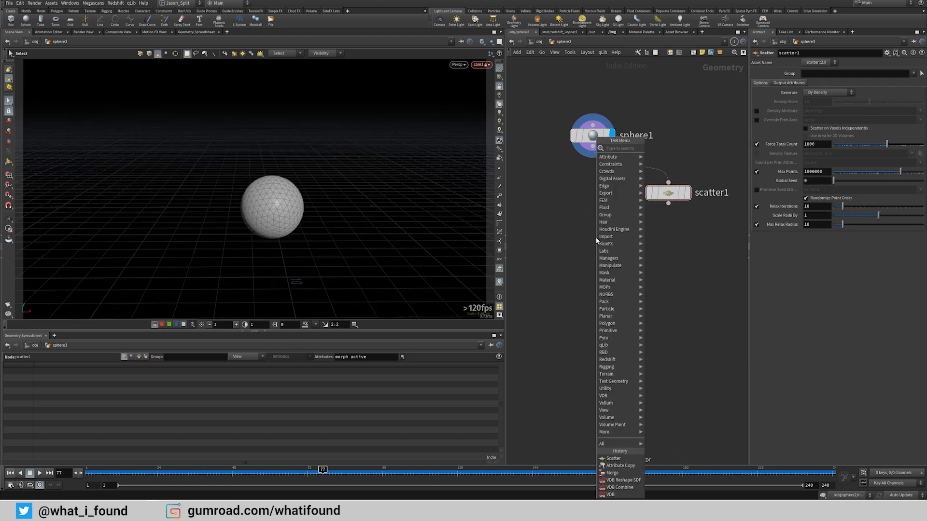
type("voro")
key("Down")
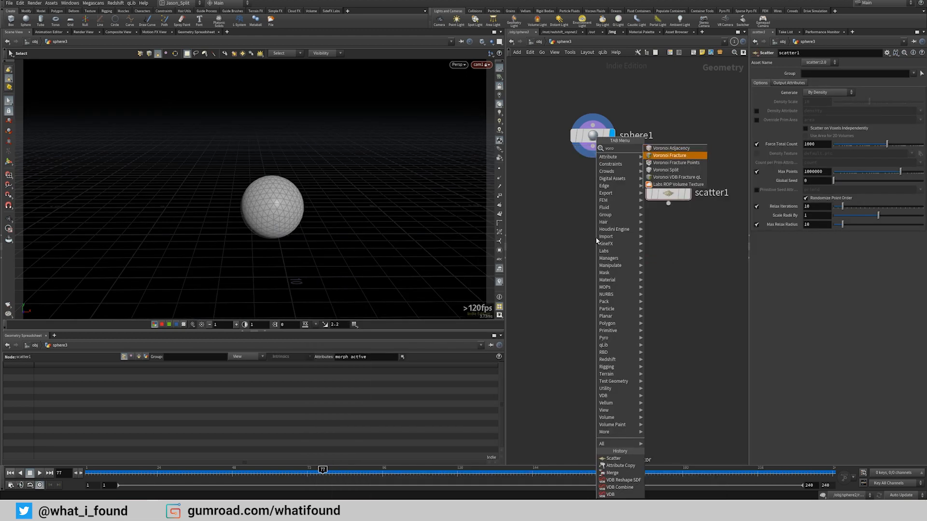
key("Return")
left_click(601, 250)
left_click_drag(601, 250, 680, 208)
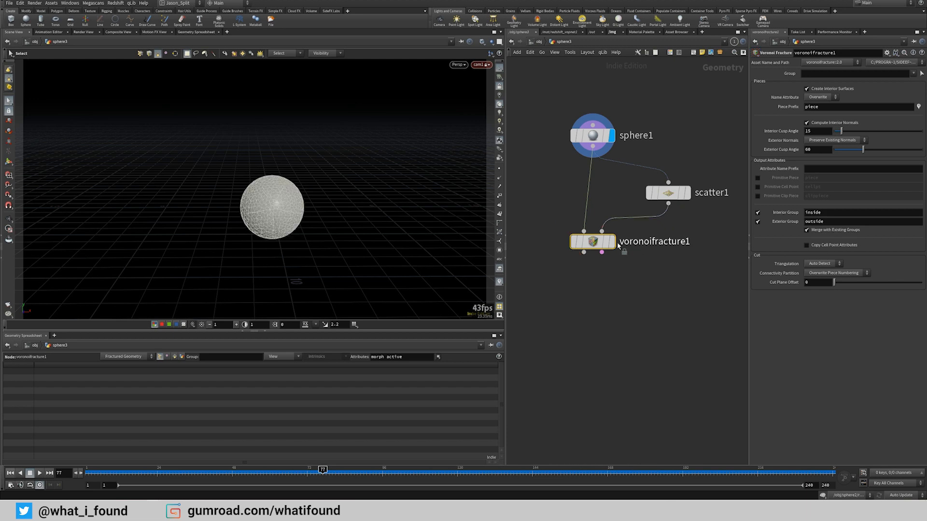
left_click(618, 219)
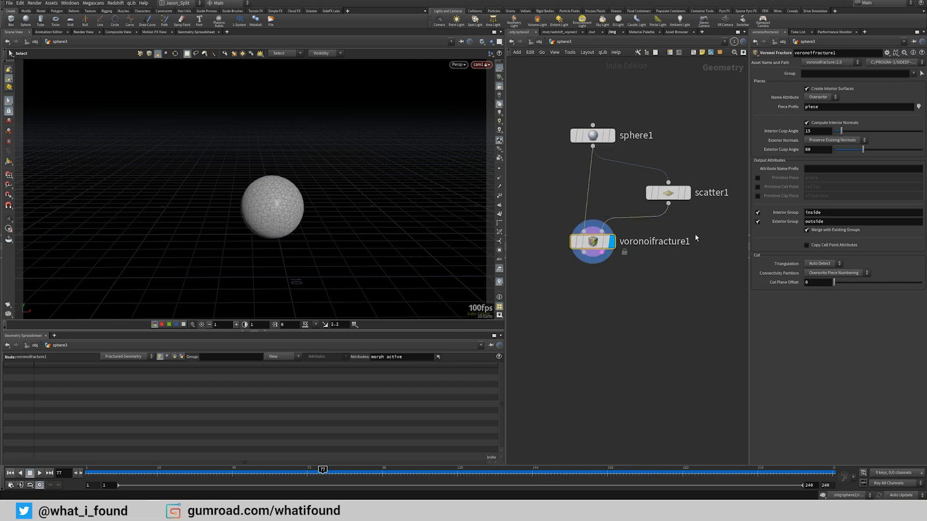
Step: Add an Exploded View node fed by the Voronoi Fracture, display it, and inspect the separated pieces up close
left_click(668, 193)
key("Tab")
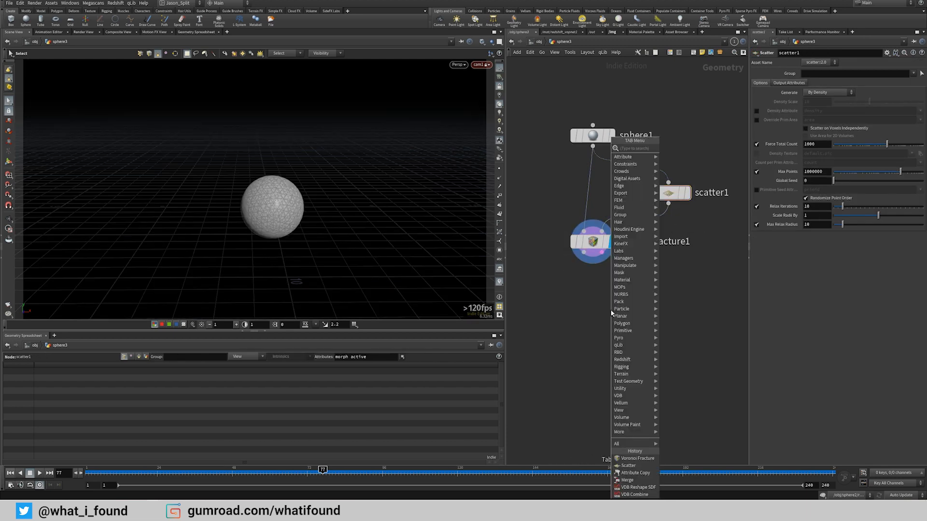
type("exploded")
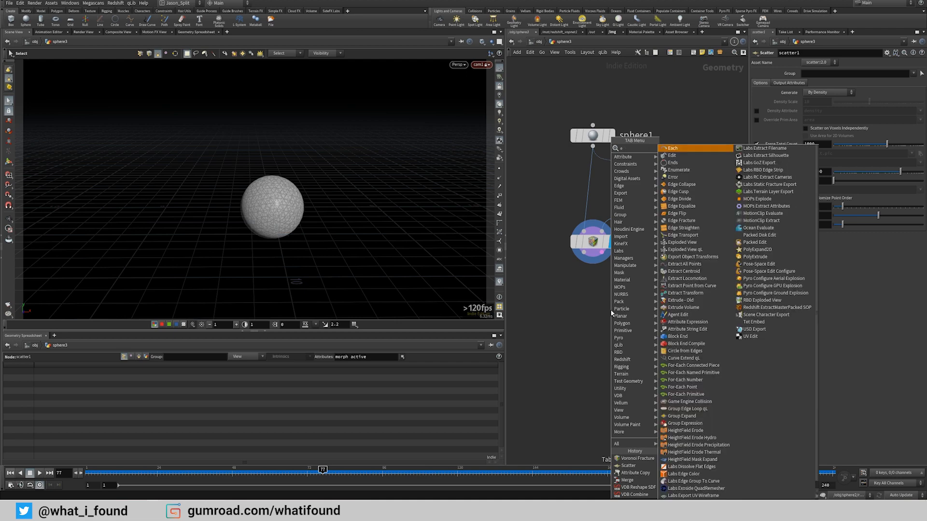
key("Return")
left_click(611, 310)
mouse_move(611, 309)
left_mouse_down()
mouse_move(521, 320)
mouse_move(534, 292)
mouse_move(586, 263)
left_mouse_up()
middle_click_drag(588, 334, 681, 347)
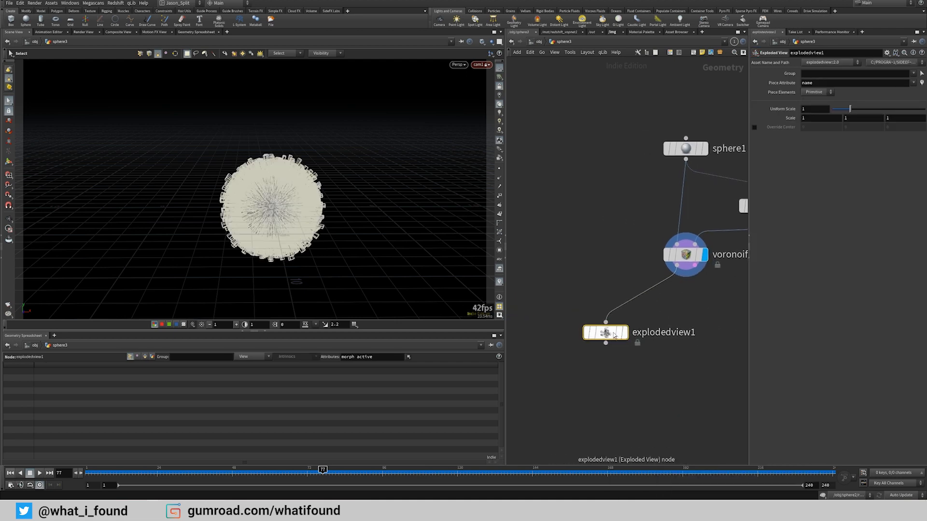
left_click_drag(606, 333, 577, 296)
left_click(596, 297)
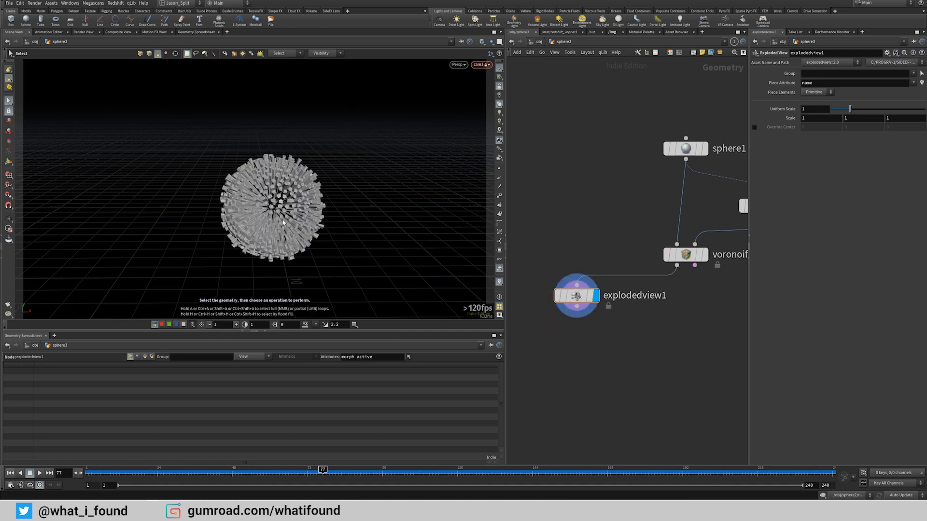
left_click_drag(338, 205, 445, 172, "alt")
scroll(387, 196, "up", 8)
Step: Insert a PolyExtrude node between the sphere and the Voronoi Fracture, and display it
middle_click_drag(619, 144, 553, 148)
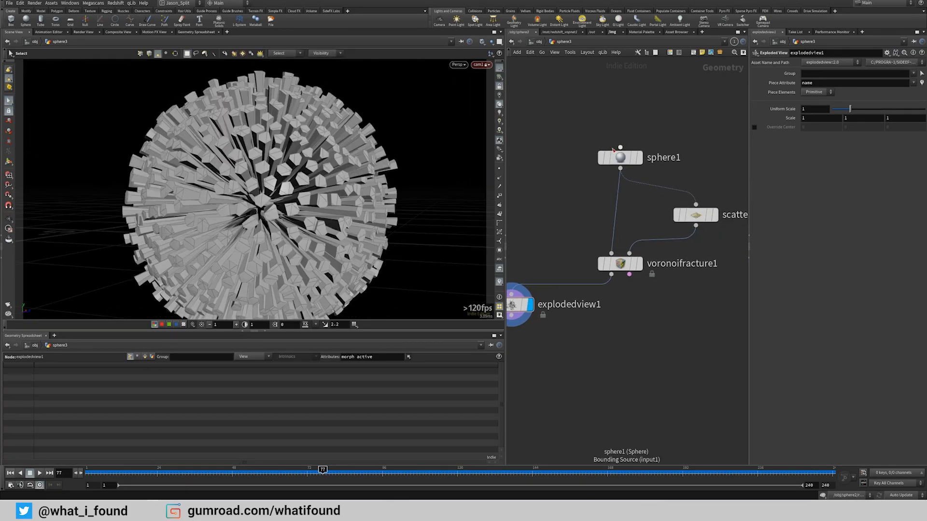
mouse_move(620, 154)
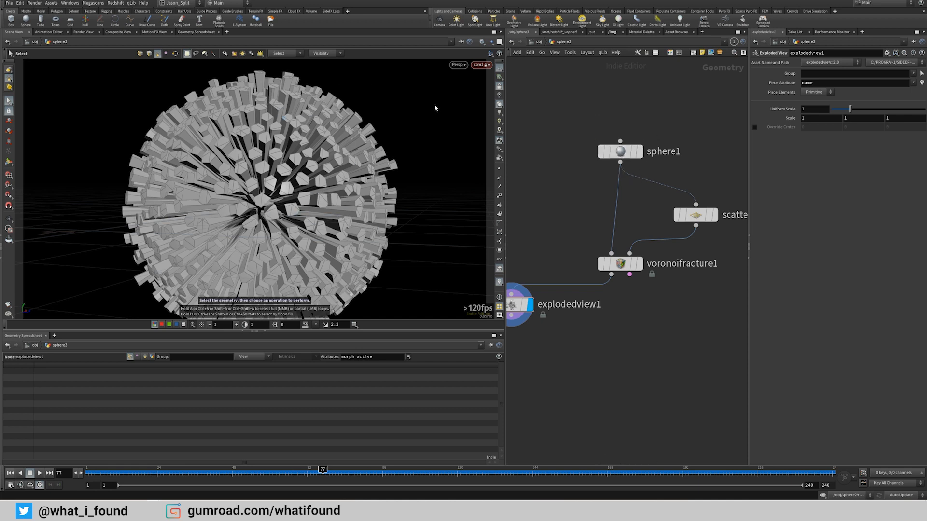
key("Tab")
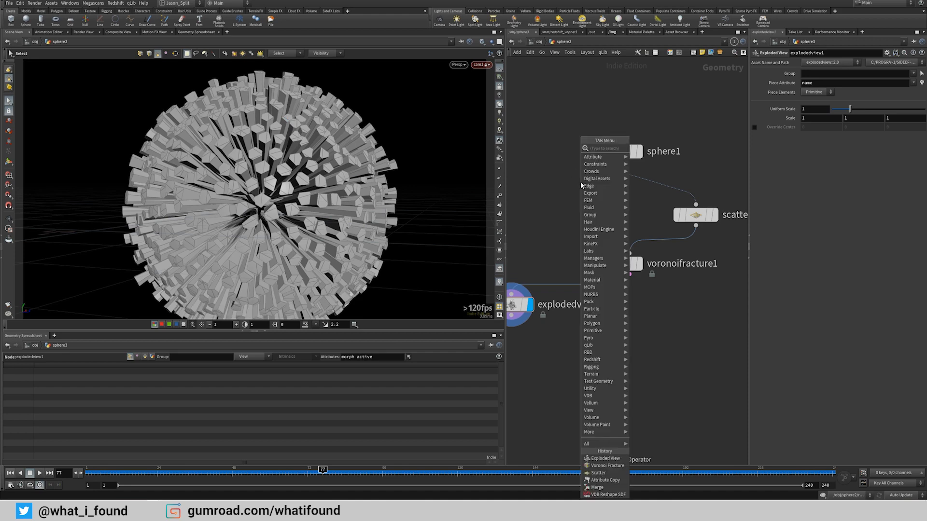
type("polyextrude")
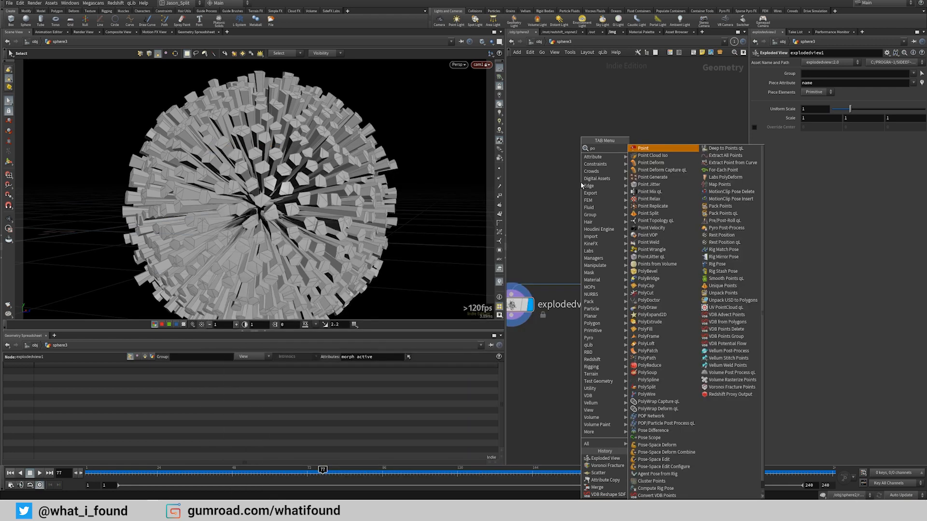
key("Return")
left_click(580, 181)
left_click_drag(581, 185, 622, 208)
left_click(641, 204)
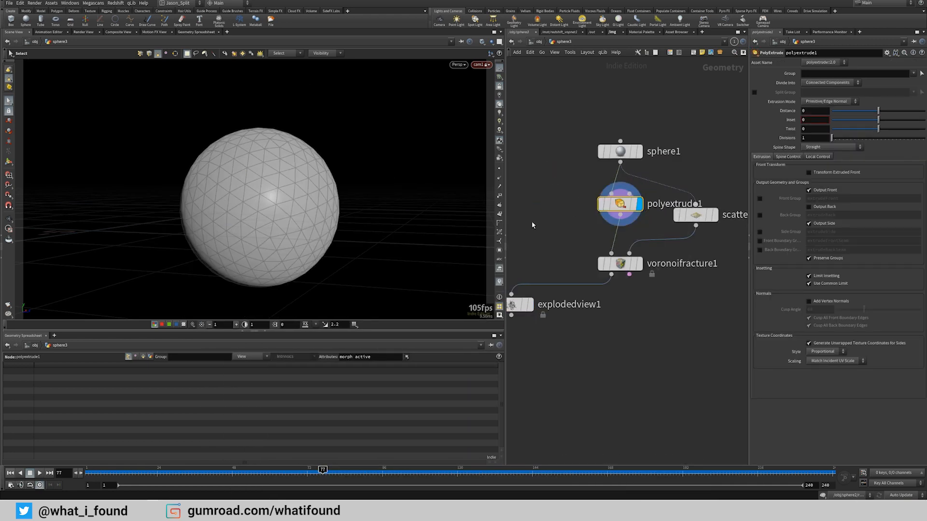
Step: Extrude the sphere outward by a distance of about 0.14 and enable Output Back on the PolyExtrude
key("Return")
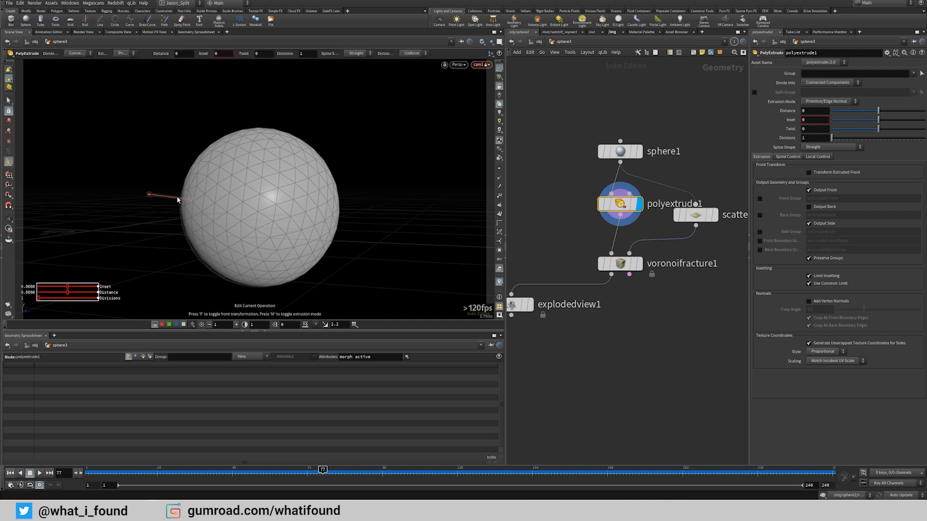
left_click_drag(151, 197, 170, 200)
left_click(809, 207)
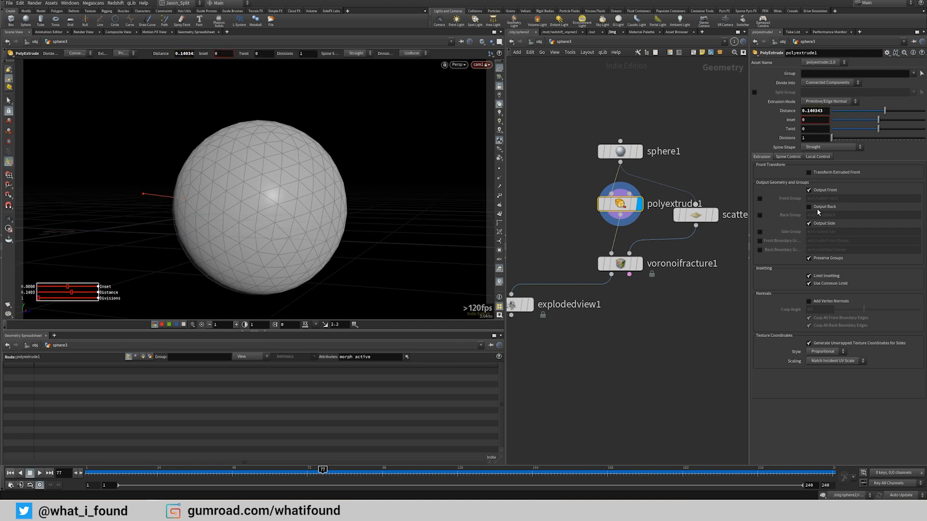
Step: Add a Clip node fed by the PolyExtrude and display it to look inside the hollow shell
middle_click_drag(508, 235, 543, 201)
key("Tab")
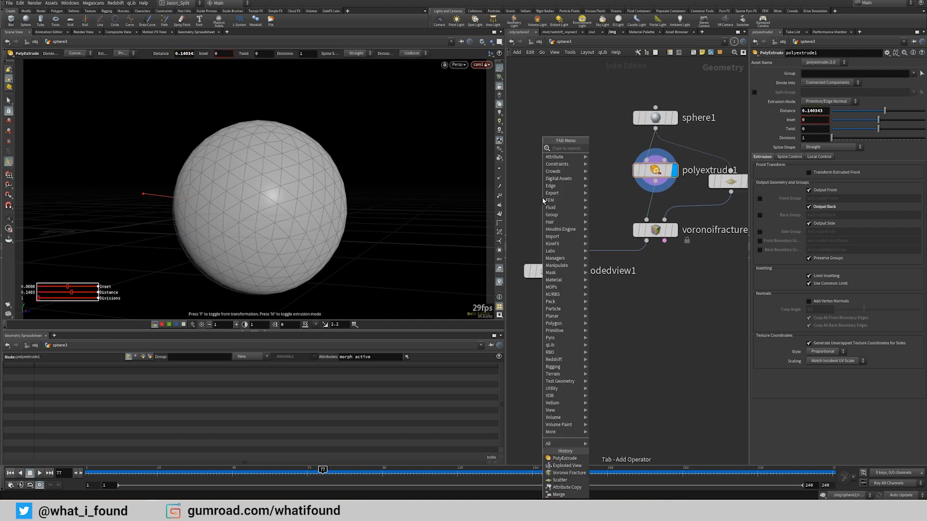
type("clip")
key("Return")
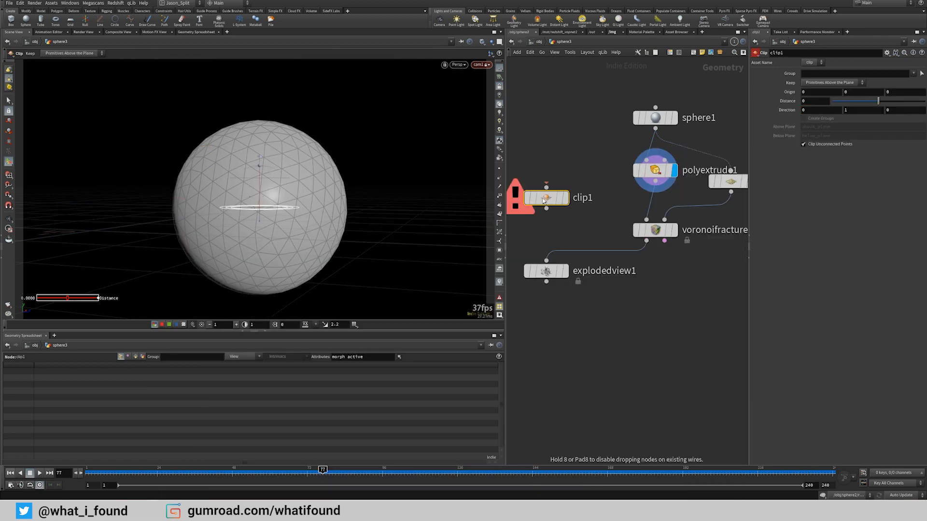
left_click_drag(546, 187, 637, 184)
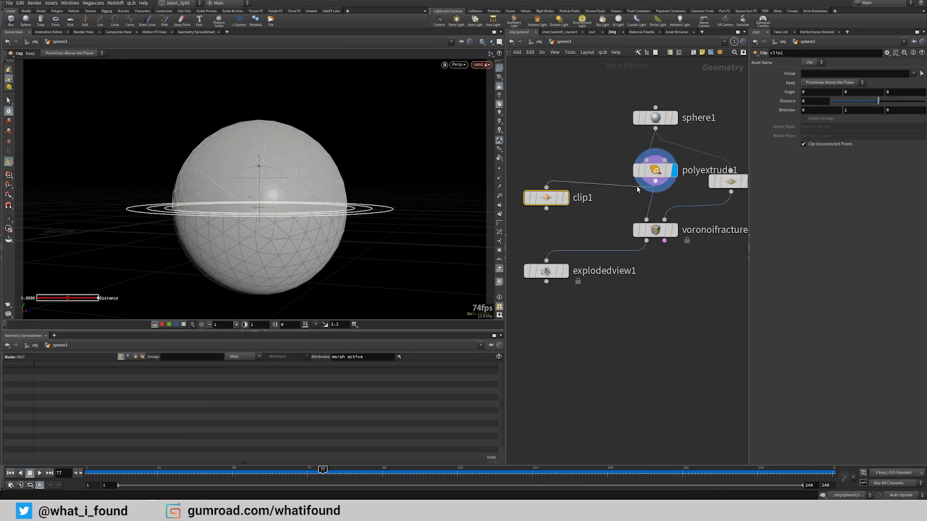
left_click(565, 198)
key("Escape")
left_click_drag(274, 97, 397, 196)
Step: Thin the shell by reducing the PolyExtrude distance to about 0.086
key("Return")
left_click_drag(583, 151, 659, 176)
left_click_drag(248, 232, 299, 195)
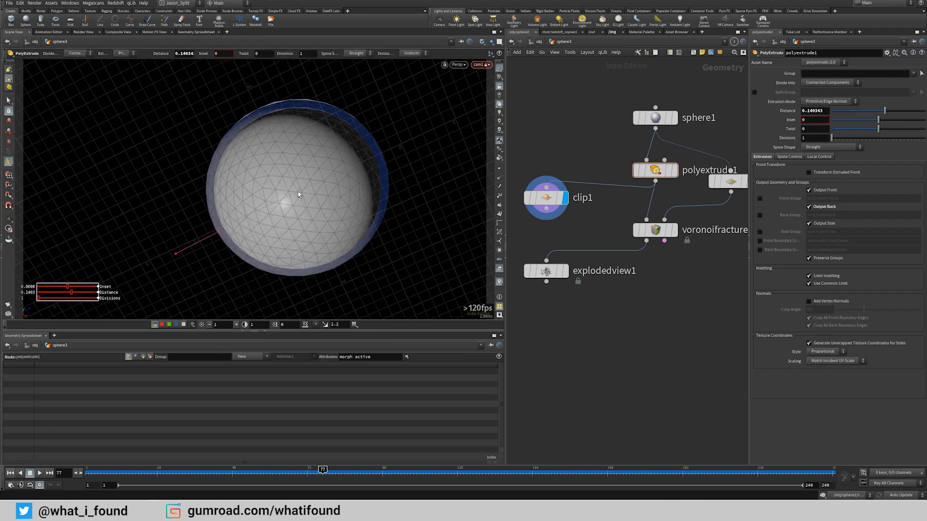
left_click_drag(207, 242, 199, 241)
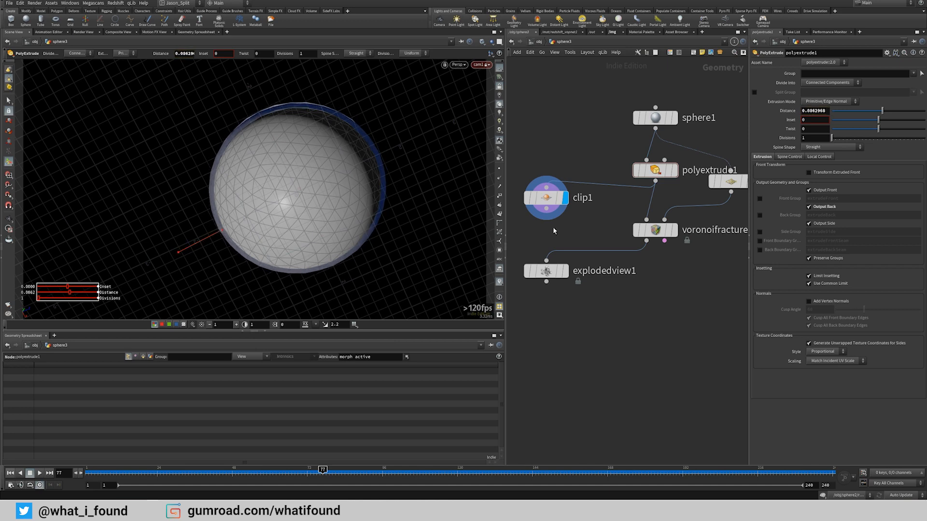
Step: Display the Exploded View node and examine the fractured shell pieces from several angles
left_click(674, 230)
left_click(565, 271)
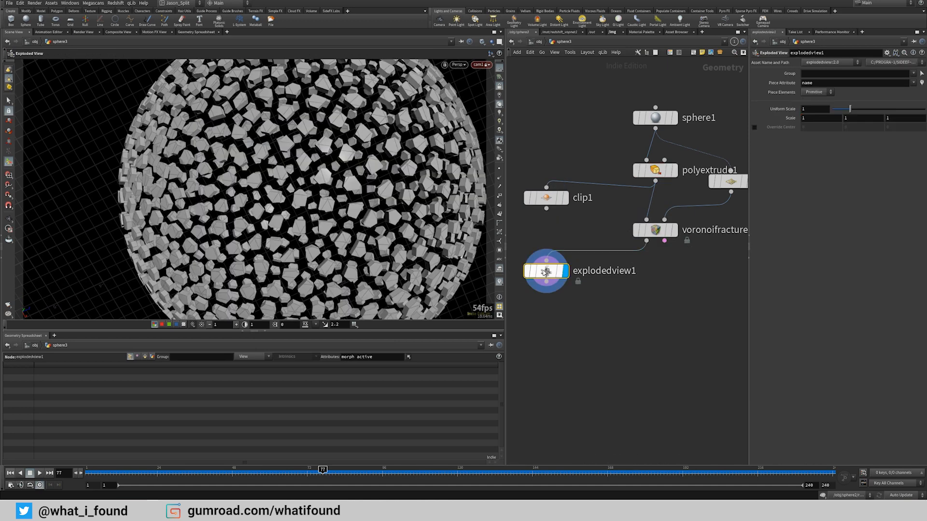
left_click_drag(393, 215, 409, 222)
right_click_drag(384, 198, 400, 209)
left_click_drag(399, 209, 438, 208)
right_click_drag(438, 208, 348, 162)
mouse_move(348, 162)
left_mouse_down()
mouse_move(313, 149)
mouse_move(333, 168)
left_mouse_up()
right_click_drag(334, 169, 295, 150)
left_click_drag(294, 149, 318, 159)
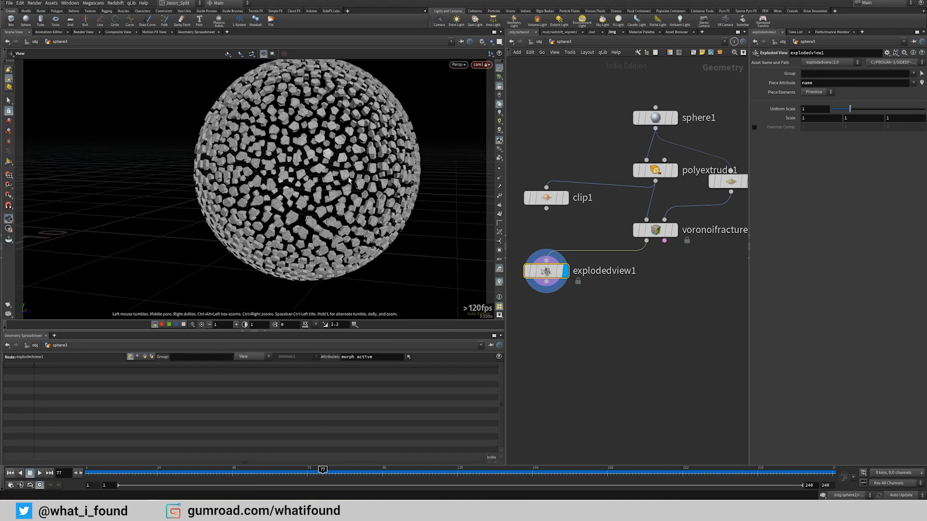
Step: Set the Scatter node's Force Total Count to 300
middle_click_drag(676, 182, 594, 200)
left_click(647, 199)
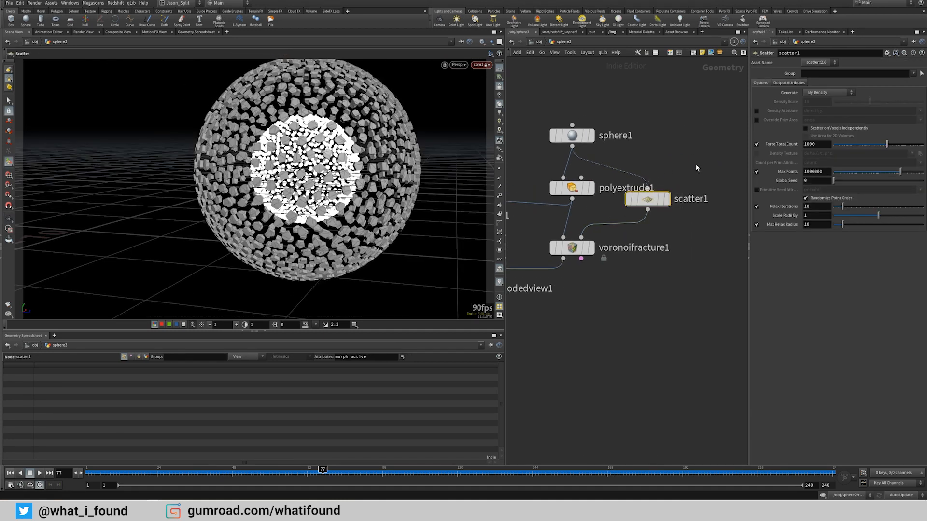
double_click(819, 146)
type("300")
key("Return")
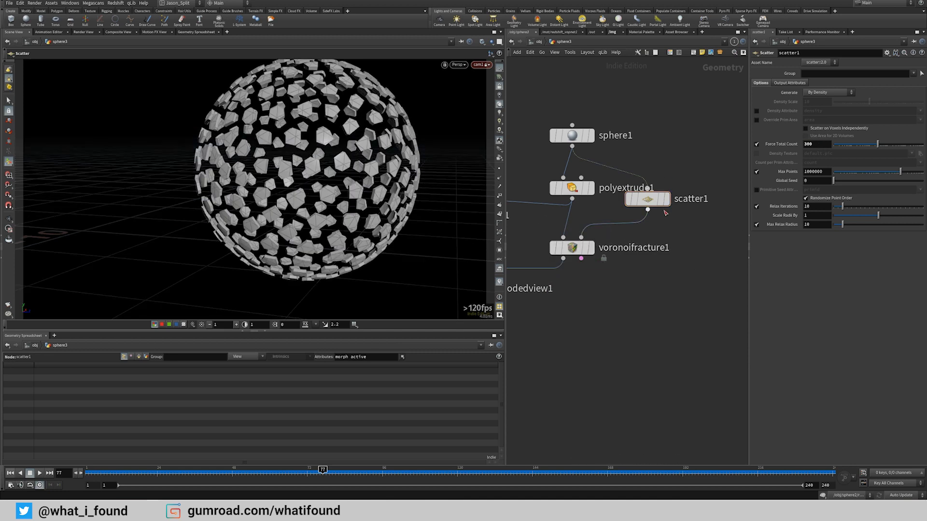
Step: Move the PolyExtrude and Scatter nodes apart so they sit side by side without overlapping
mouse_move(581, 194)
left_click_drag(580, 194, 564, 194)
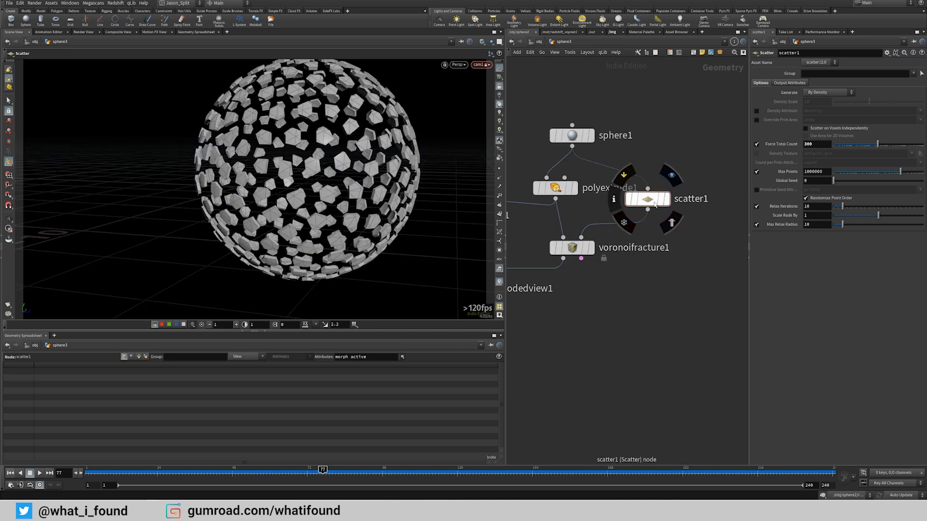
left_click_drag(649, 199, 673, 188)
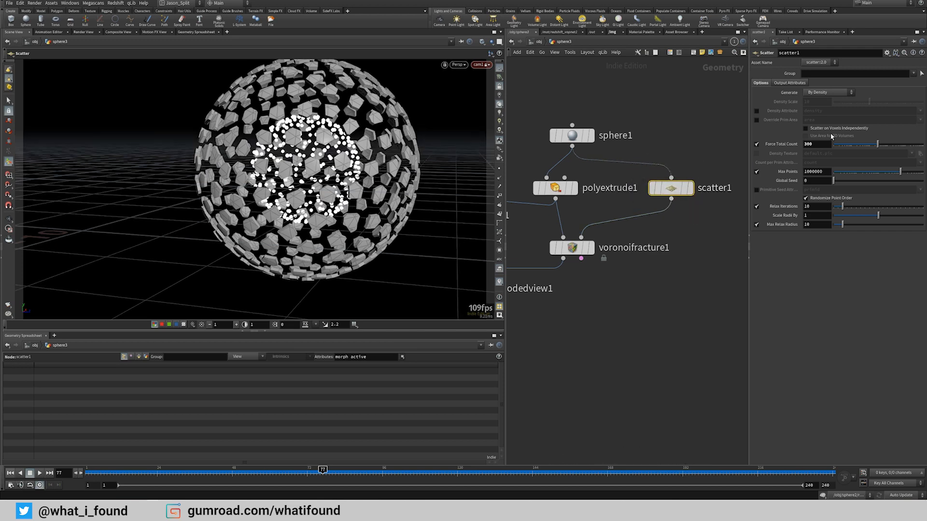
Step: Display and select the Voronoi Fracture node, and check the fractured sphere in the viewport
left_click(590, 247)
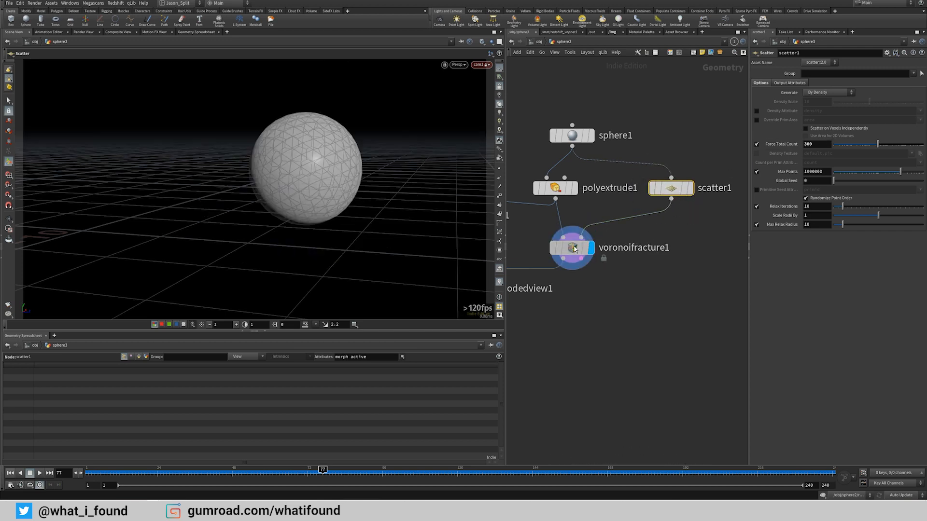
left_click(572, 248)
left_click_drag(296, 155, 335, 198)
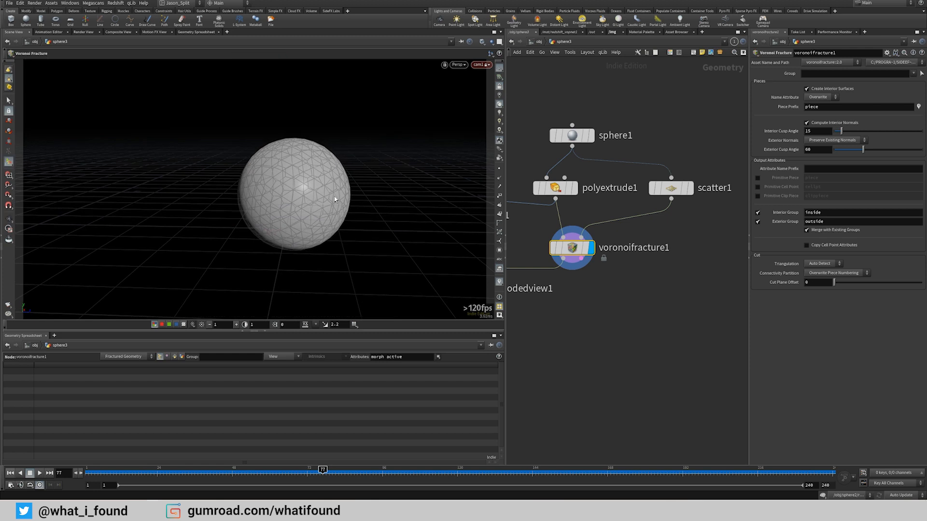
Step: Align the PolyExtrude node directly above Voronoi Fracture and add an Assemble node to the network
middle_click_drag(566, 323, 615, 277)
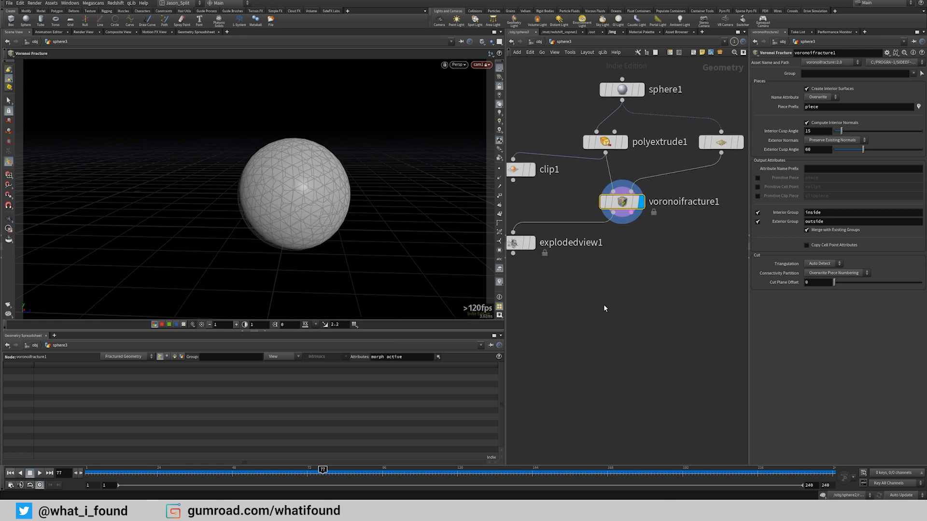
left_click_drag(592, 142, 608, 142)
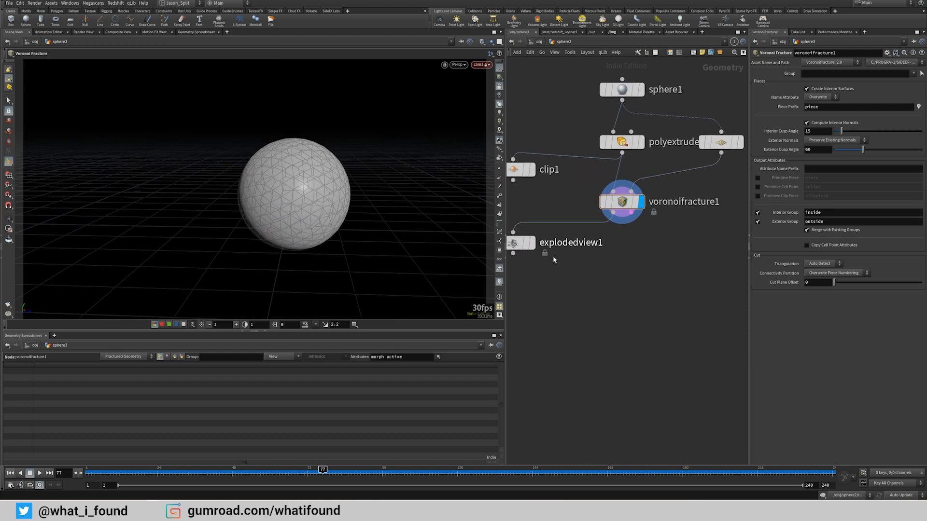
key("Tab")
left_click(681, 329)
key("Tab")
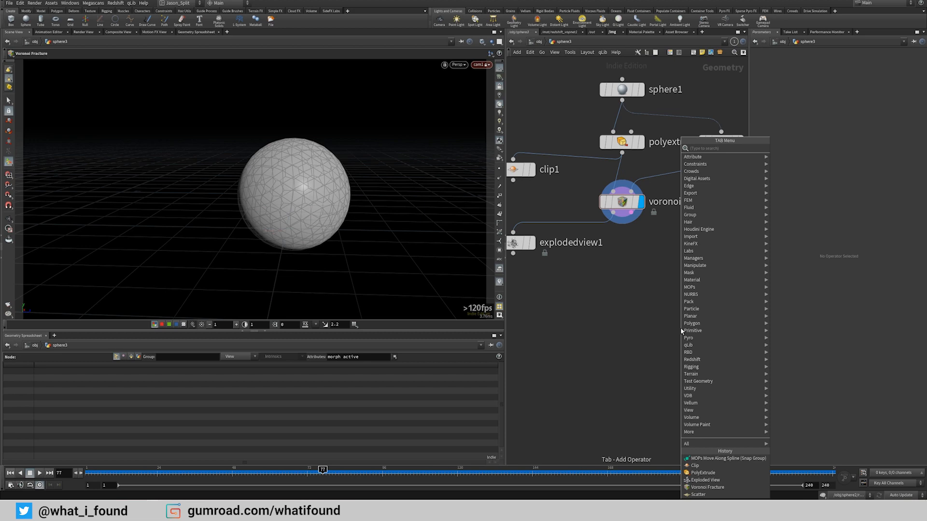
type("assemble")
key("Return")
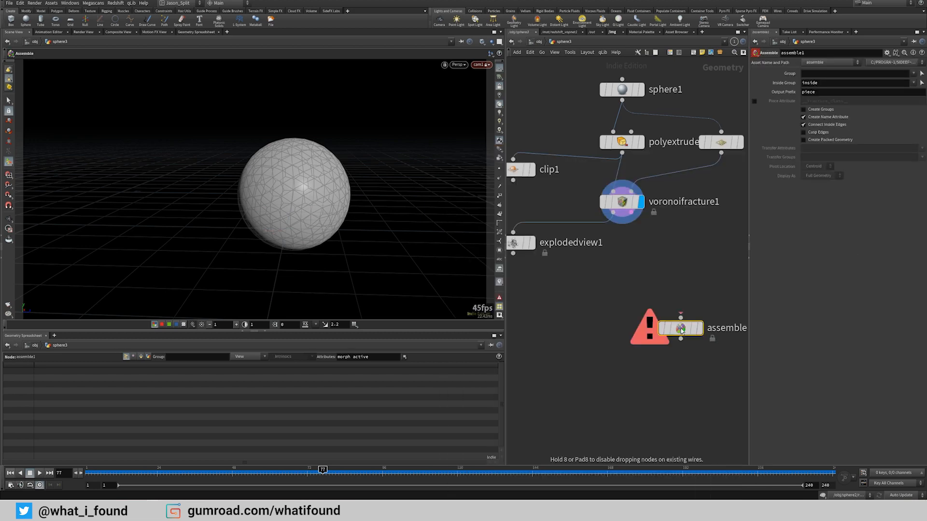
Step: Place the Assemble node below Voronoi Fracture, connect it to the first fracture output and display it
left_click(612, 297)
left_click(608, 289)
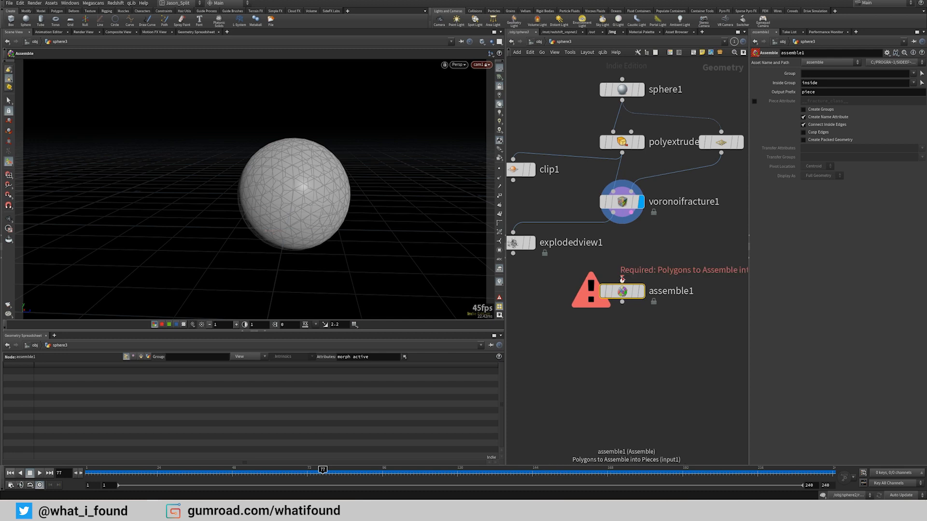
left_click(641, 294)
left_click_drag(625, 292, 620, 283)
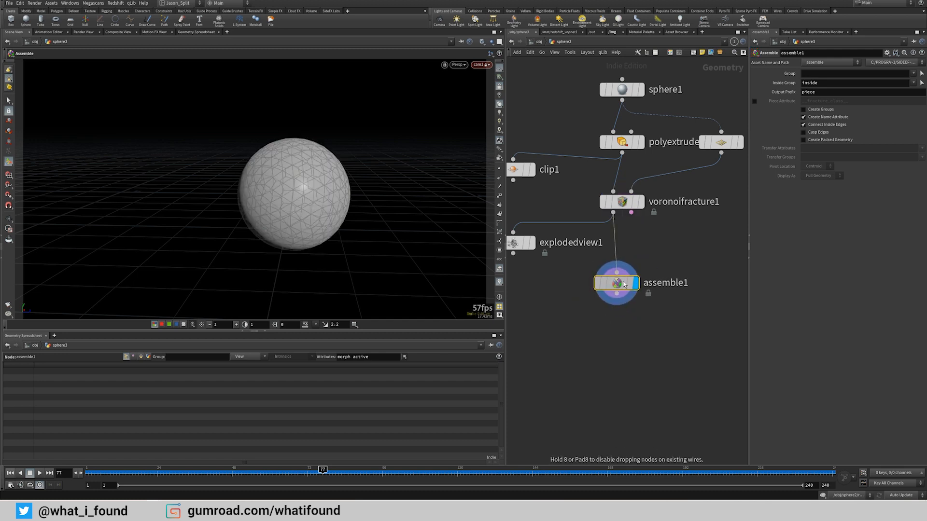
Step: Line up the Assemble node beneath Voronoi Fracture and enable Create Packed Geometry on it
left_click(623, 201)
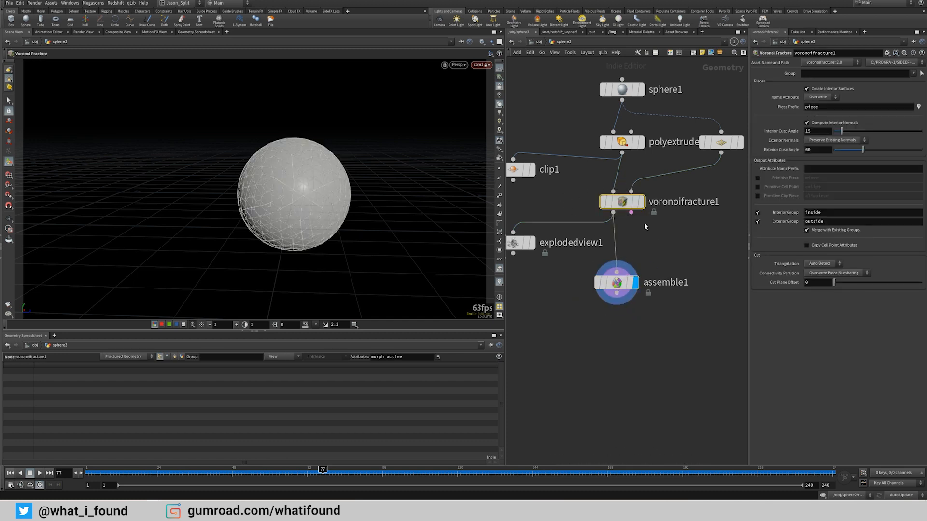
left_click_drag(614, 284, 619, 281)
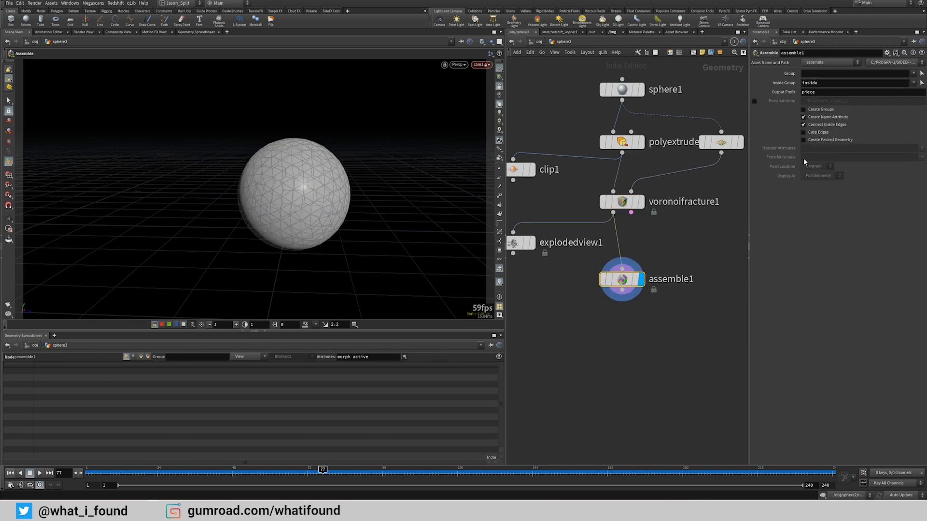
left_click(815, 138)
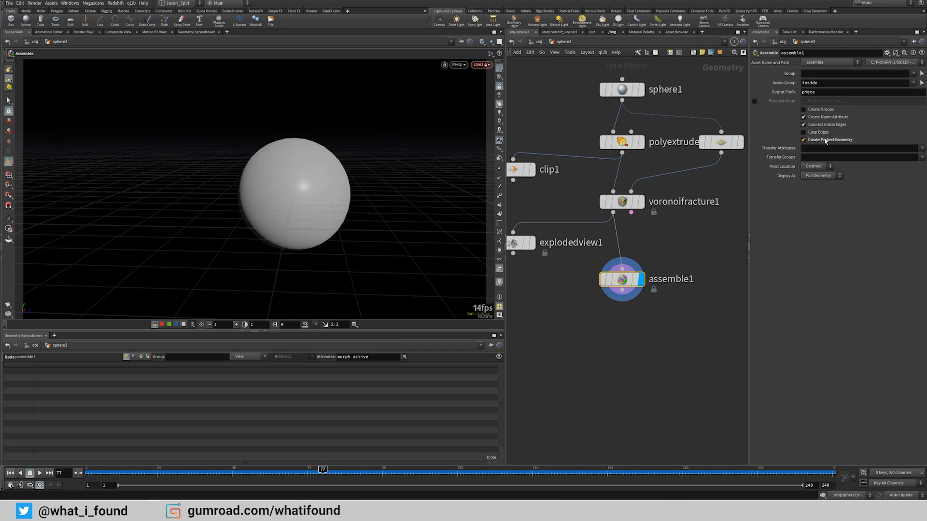
Step: Add a MOPs Spread Falloff node below Assemble, connect its first input to the Assemble output and display it
middle_click_drag(634, 354, 604, 313)
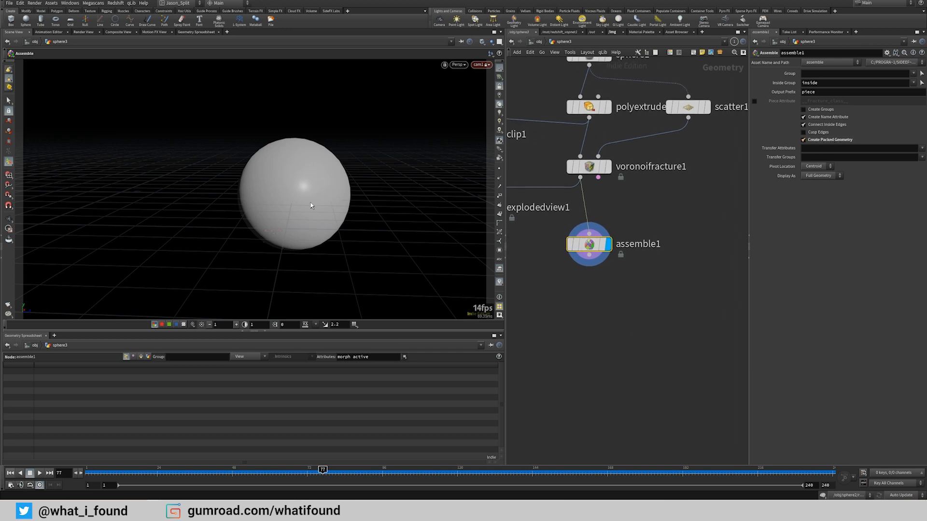
mouse_move(560, 255)
middle_mouse_down()
mouse_move(619, 237)
mouse_move(589, 256)
mouse_move(564, 248)
middle_mouse_up()
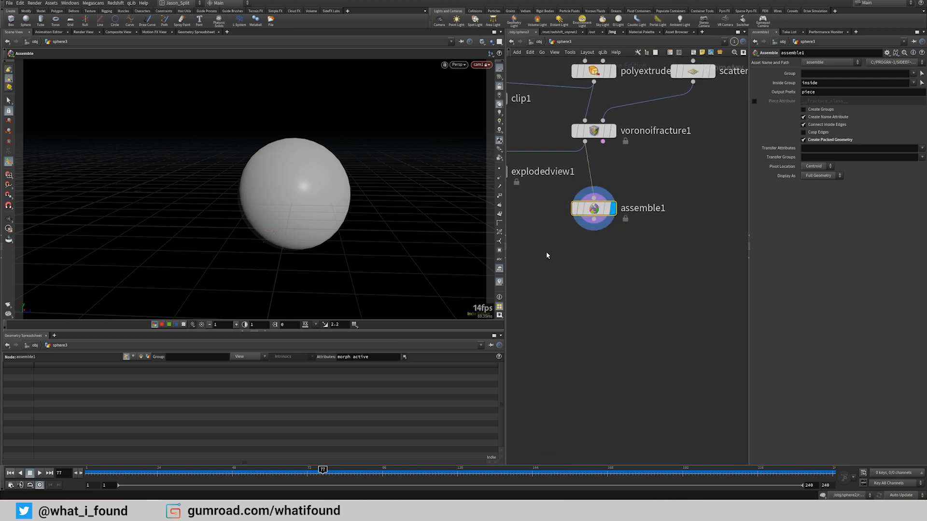
middle_click_drag(570, 283, 596, 246)
key("Tab")
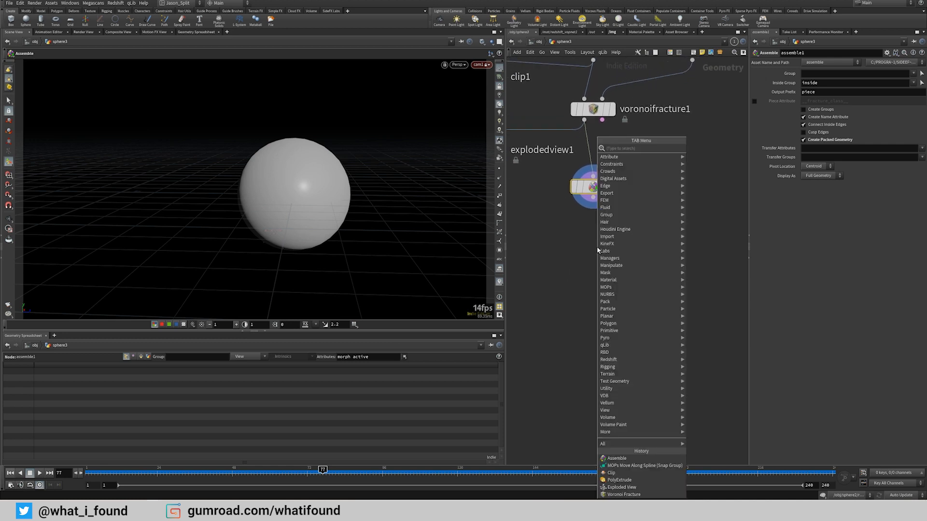
type("mosp")
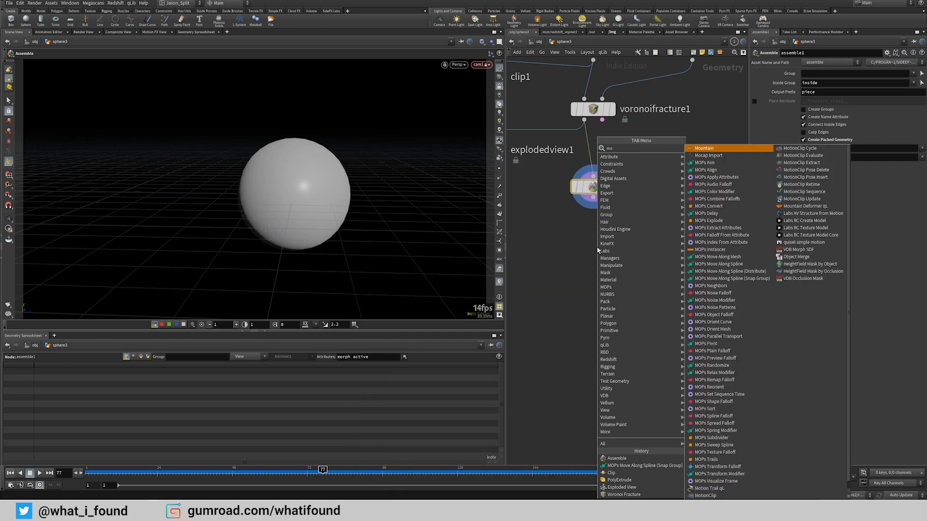
key("Down")
key("Down")
key("Down")
key("Down")
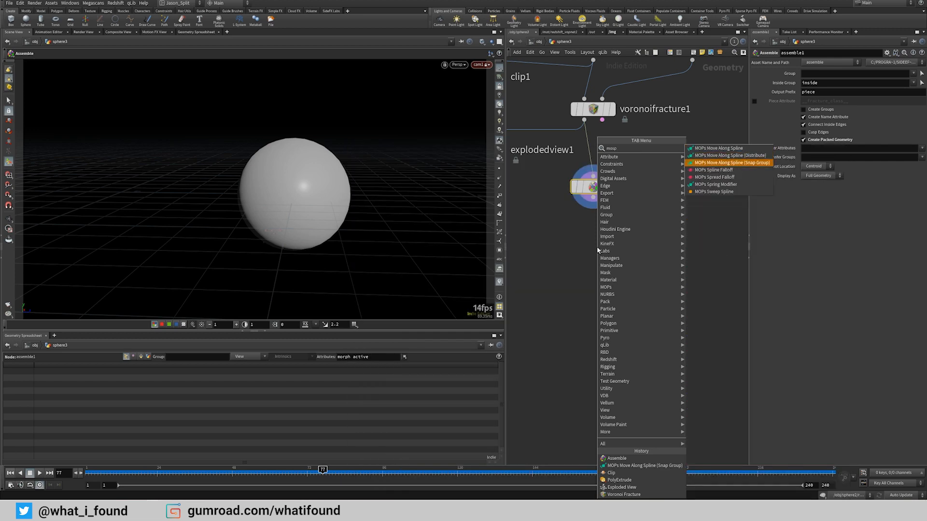
key("Return")
left_click(596, 246)
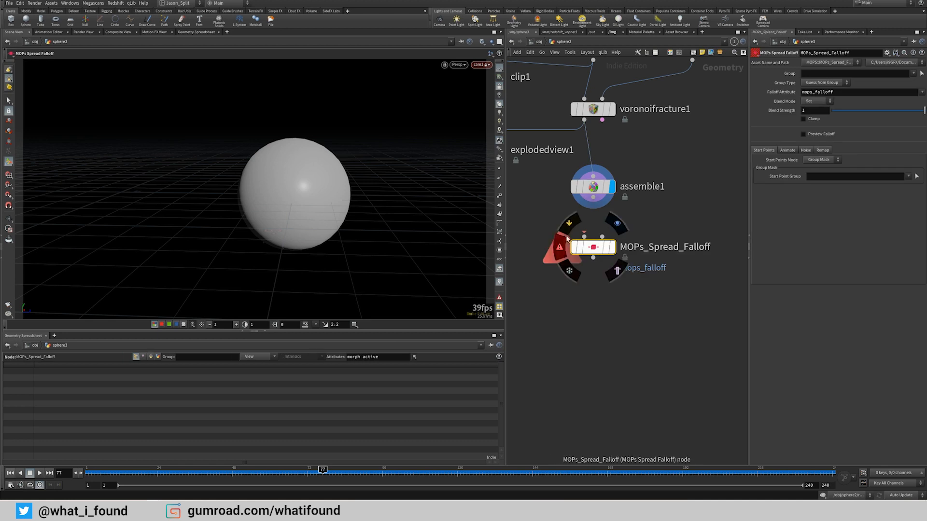
left_click_drag(597, 250, 597, 256)
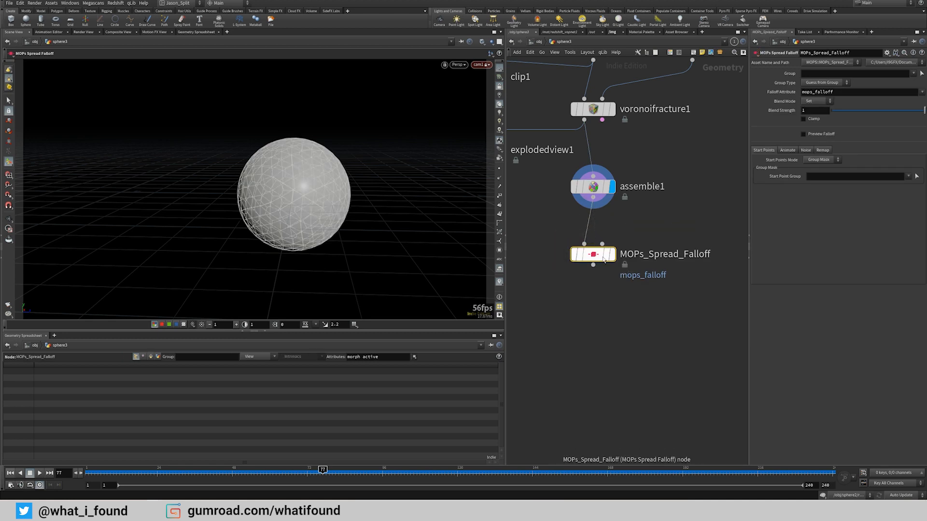
left_click(611, 254)
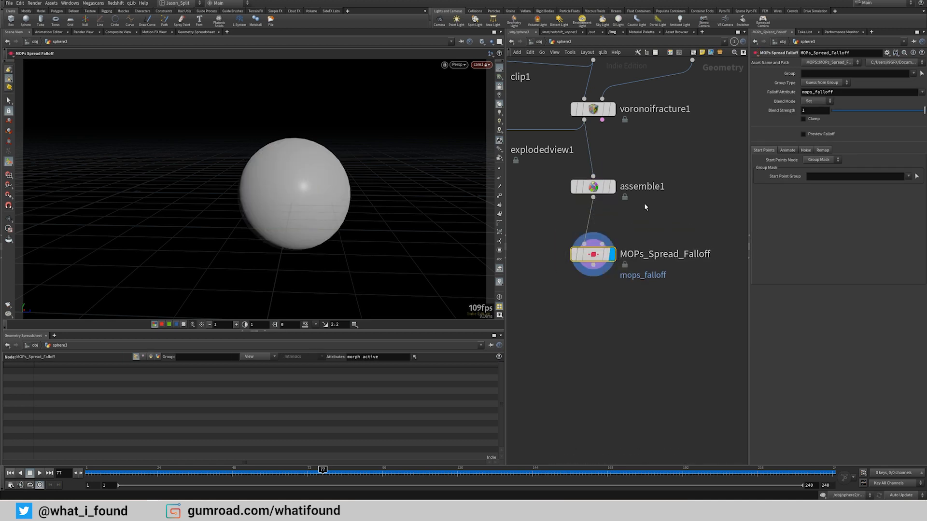
Step: Tighten the vertical spacing of the Assemble and MOPs Spread Falloff nodes beneath Voronoi Fracture
middle_click_drag(644, 204, 631, 263)
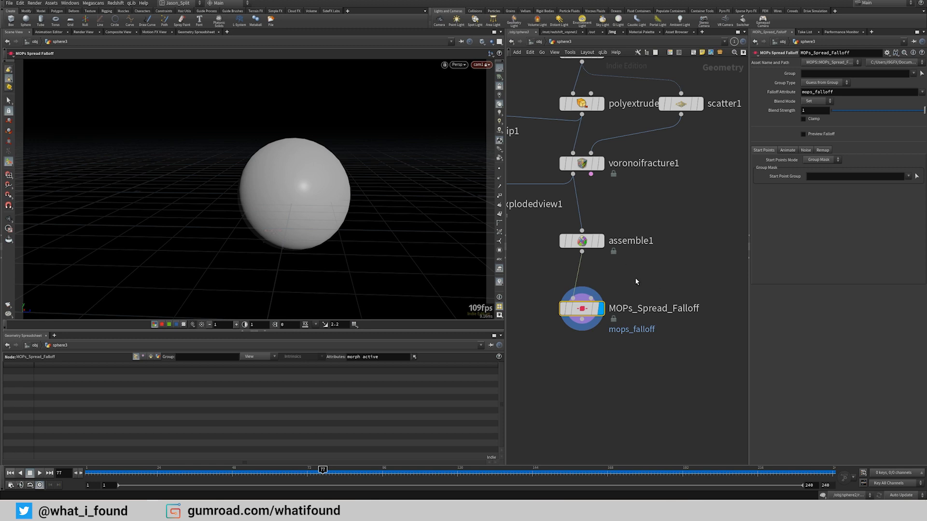
mouse_move(582, 241)
left_mouse_down()
mouse_move(567, 241)
mouse_move(582, 241)
left_mouse_up()
left_click_drag(588, 312, 587, 304)
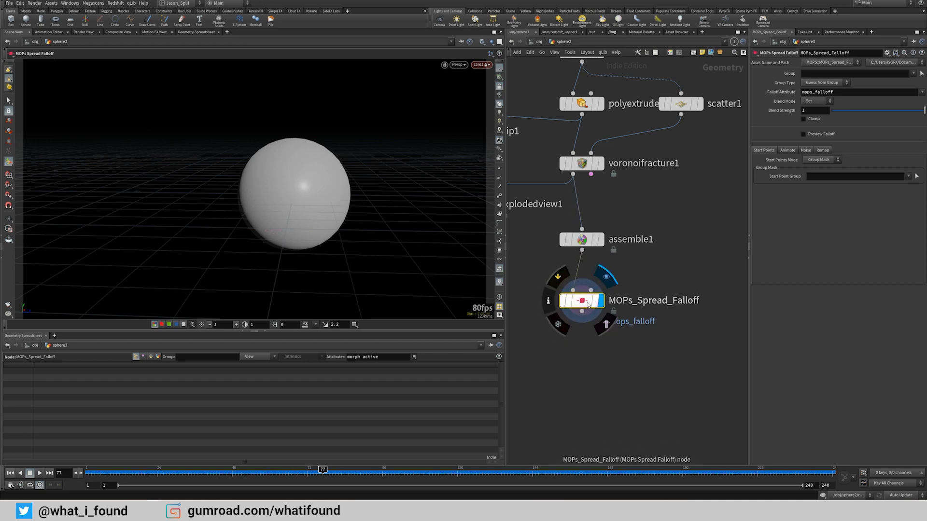
middle_click_drag(647, 370, 630, 358)
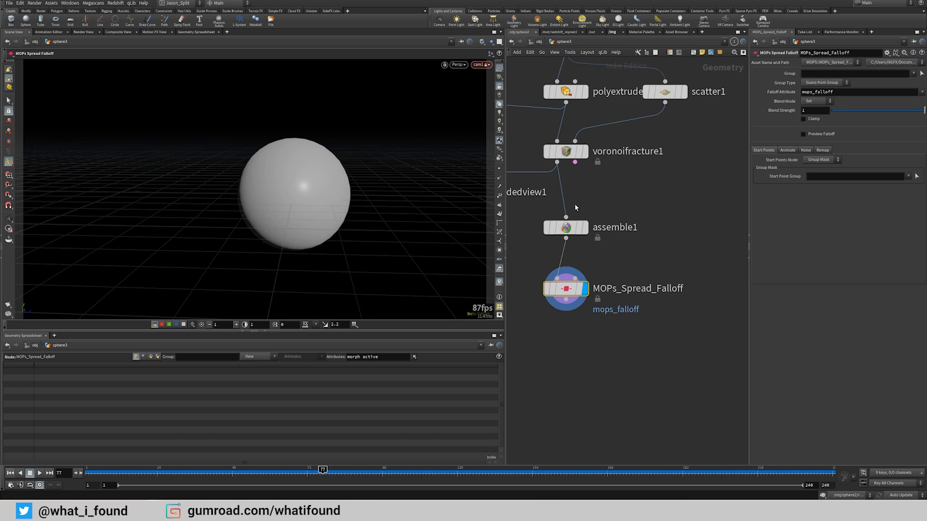
left_click_drag(569, 227, 569, 219)
left_click_drag(565, 293, 565, 289)
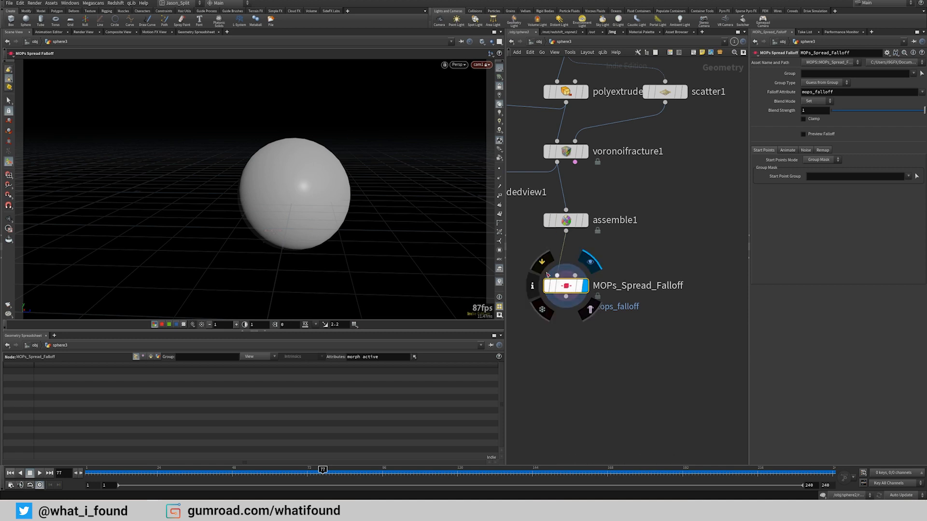
Step: Enable Preview Falloff on the MOPs Spread Falloff node and reduce its preview Sprite Scale to 0.12
middle_click_drag(647, 257, 643, 257)
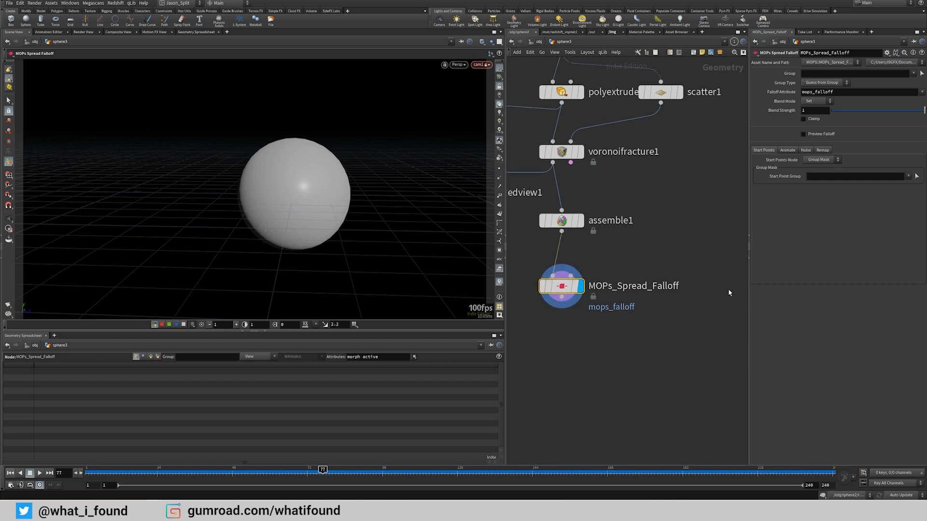
left_click(804, 134)
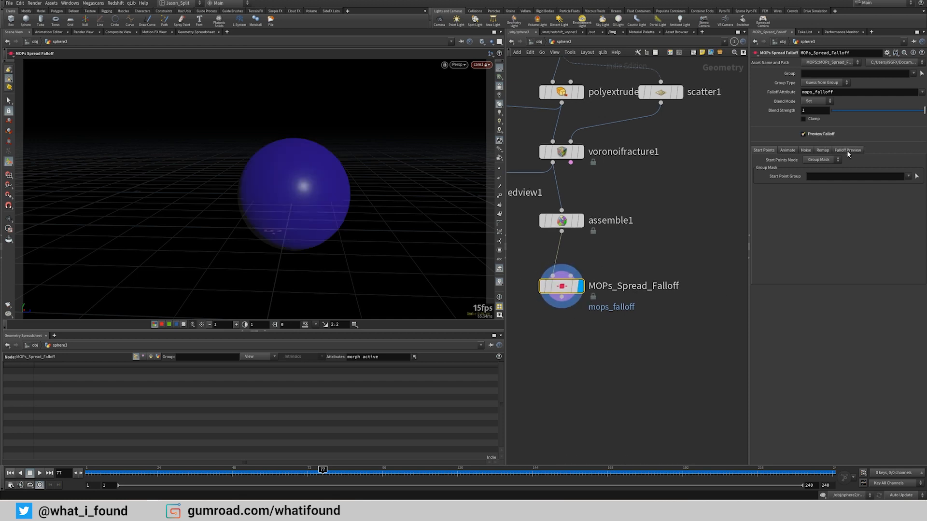
left_click(848, 150)
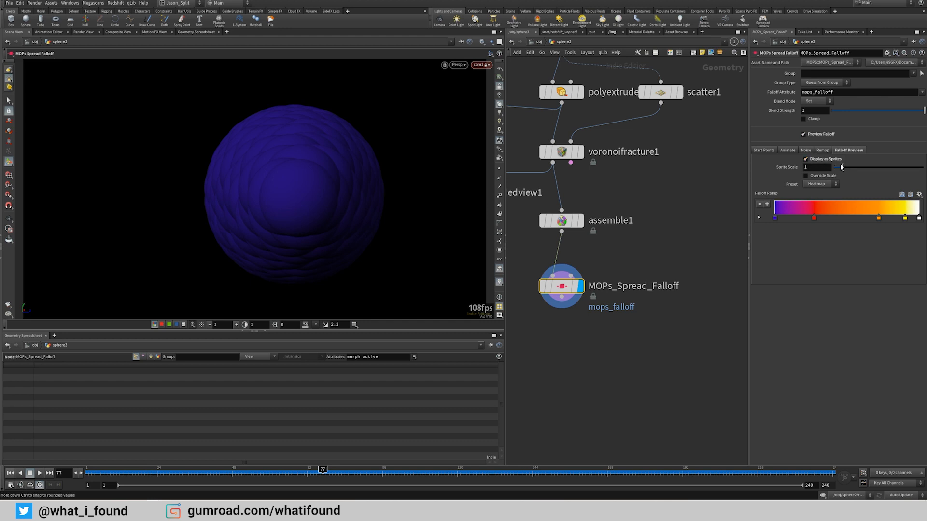
left_click_drag(842, 167, 835, 173)
key("Escape")
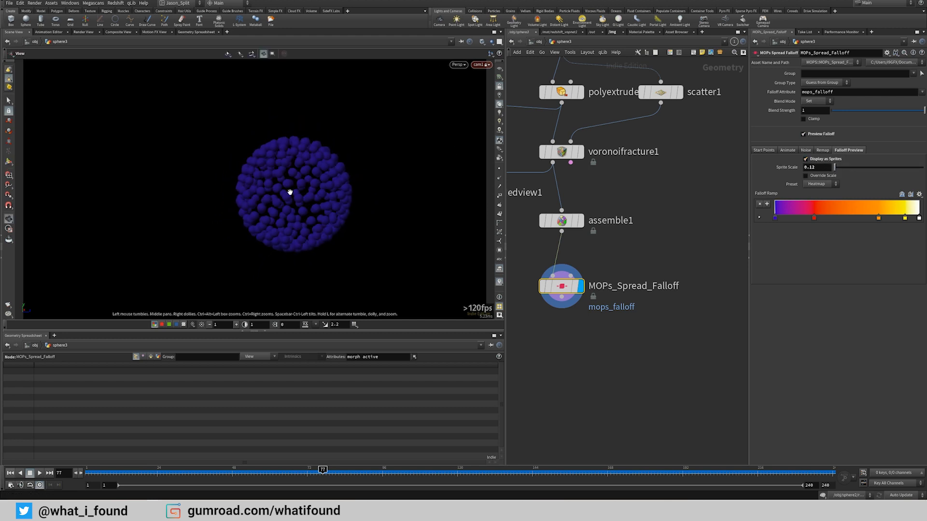
mouse_move(290, 190)
left_mouse_down()
mouse_move(352, 201)
mouse_move(291, 201)
left_mouse_up()
right_click_drag(292, 201, 393, 169)
left_click_drag(393, 169, 302, 175)
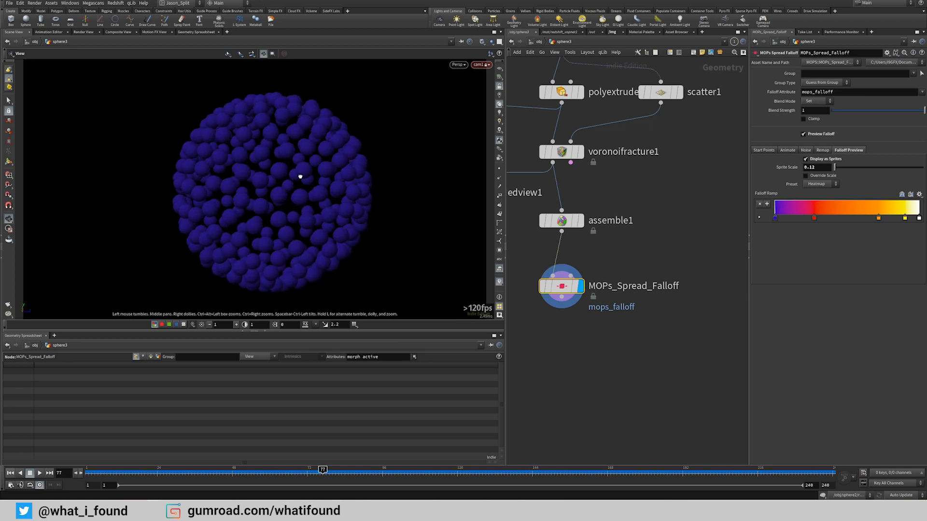
key("Return")
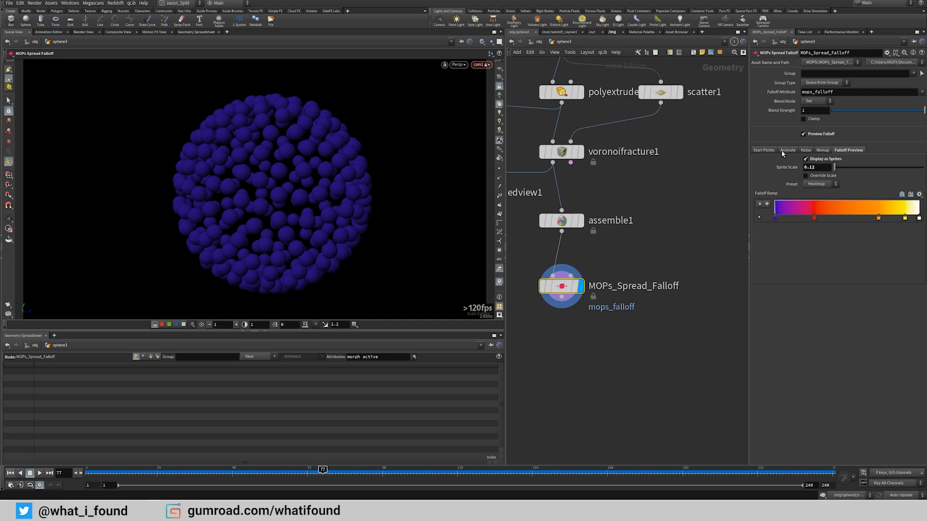
Step: Pick one fractured piece near the top of the sphere as the Spread Falloff's Start Point Group
left_click(766, 150)
left_click(916, 176)
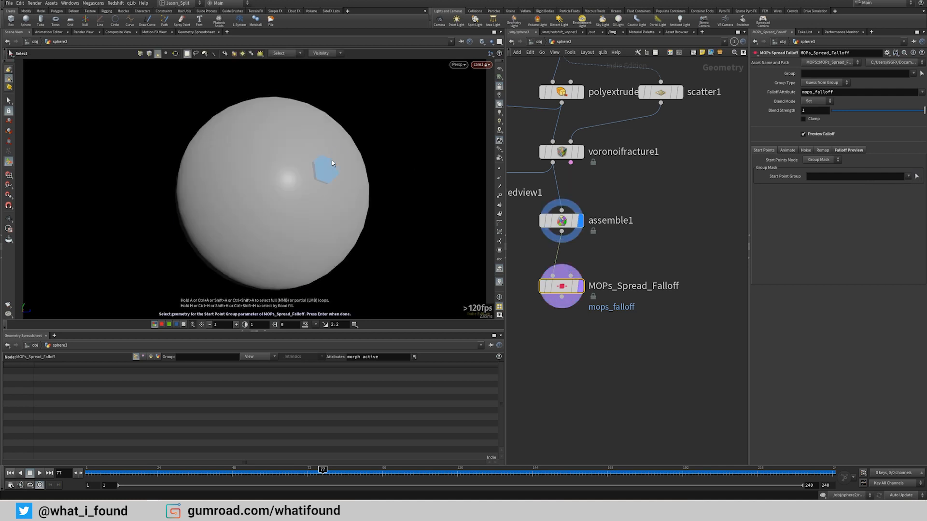
middle_click_drag(285, 114, 305, 182, "alt")
left_click_drag(304, 182, 300, 147, "alt")
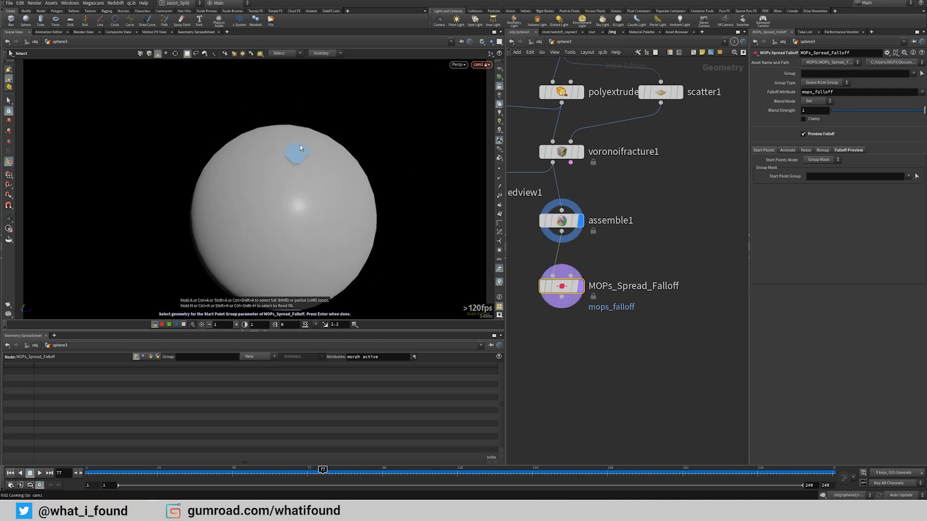
left_click(286, 139)
key("Return")
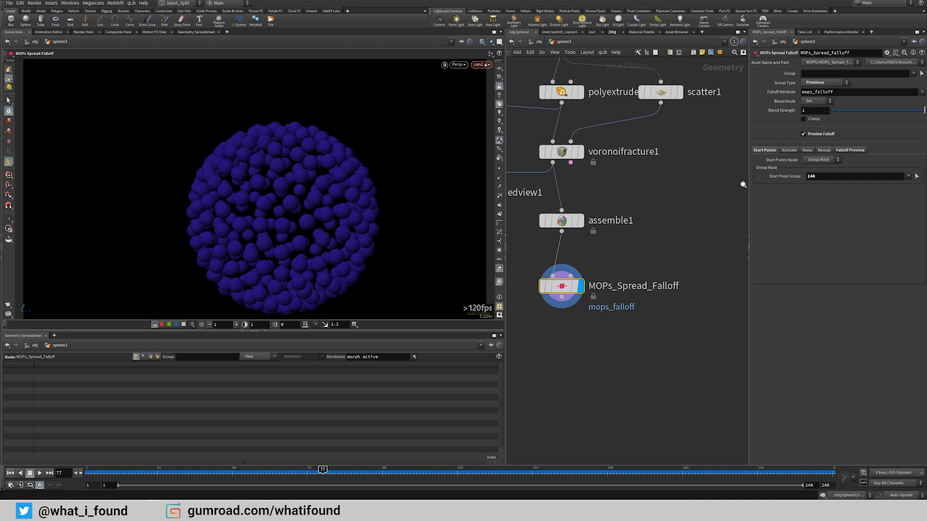
Step: Select the Scatter node and compare its points and settings with the falloff preview
middle_click_drag(622, 353, 651, 330)
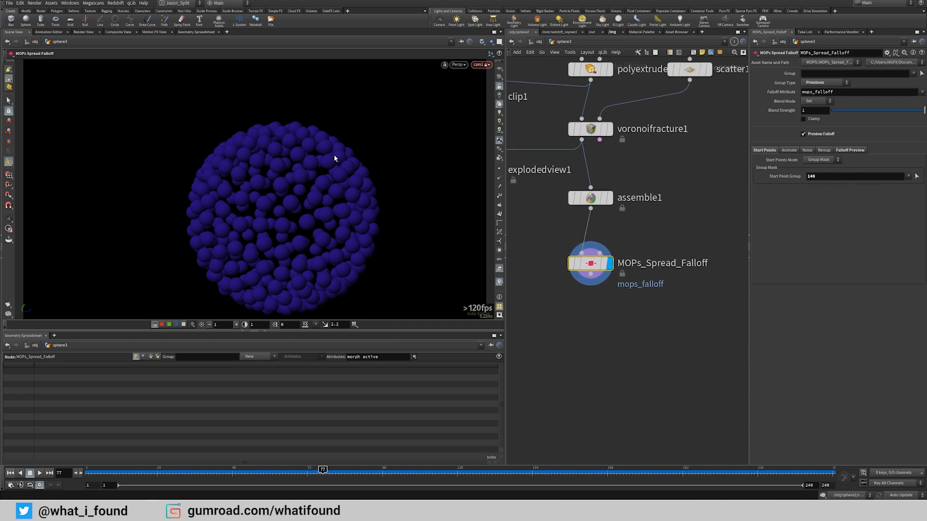
middle_click_drag(625, 128, 610, 221)
left_click(689, 168)
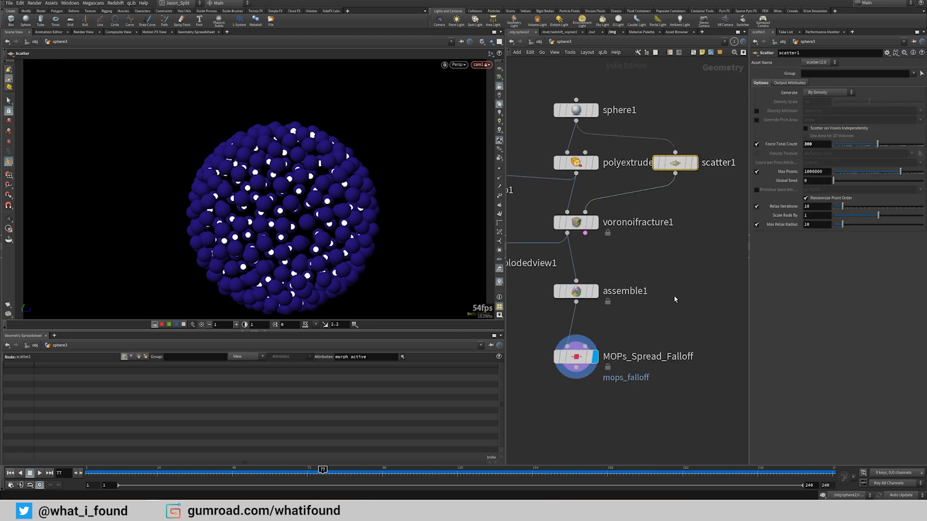
middle_click_drag(643, 318, 642, 277)
Step: Keyframe the MOPs Spread Falloff's Spread at 0 on frame 1
left_click(575, 316)
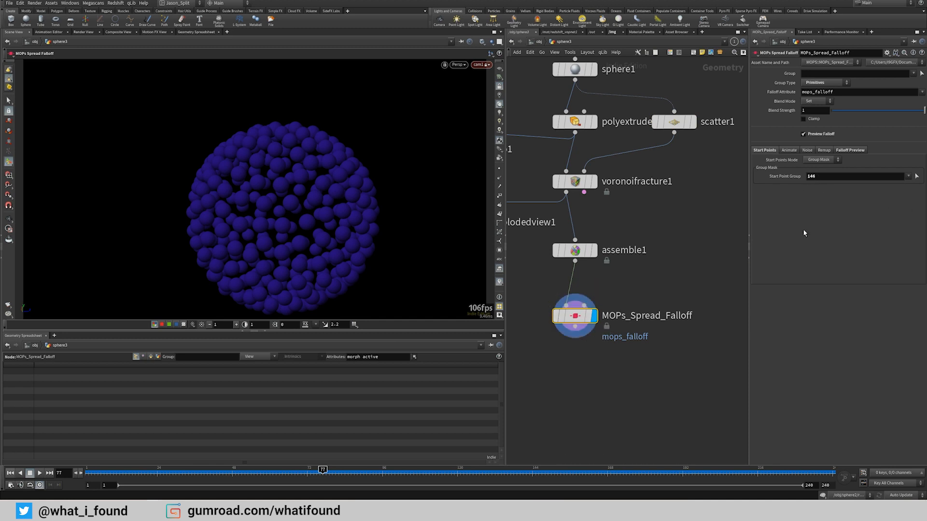
middle_click_drag(603, 368, 625, 315)
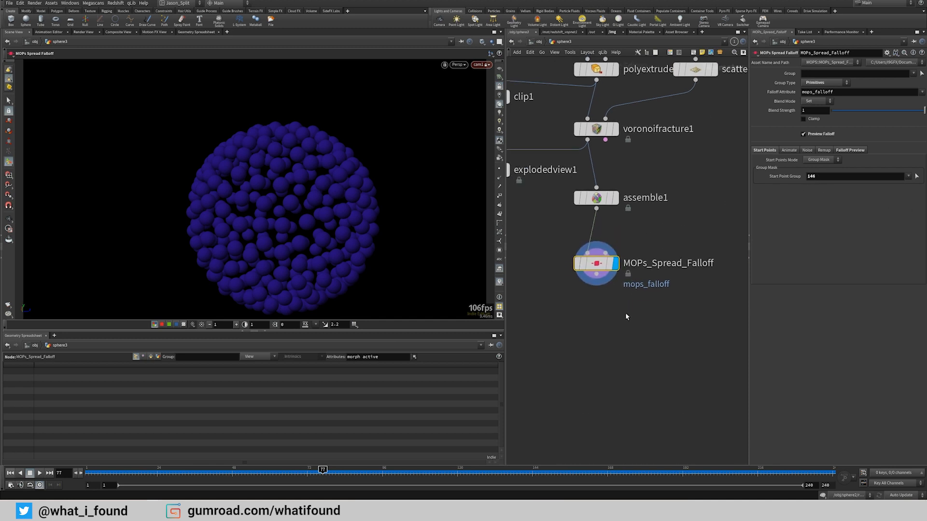
left_click(790, 150)
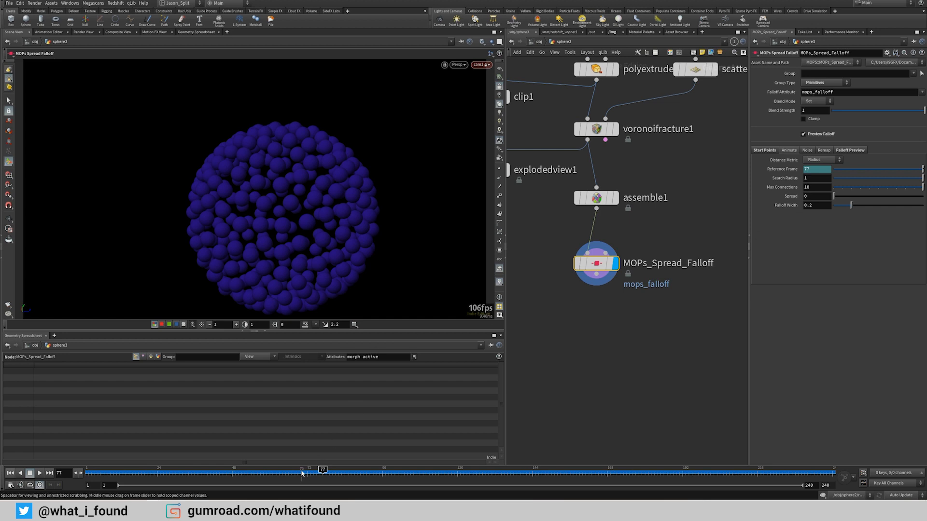
left_click_drag(303, 474, 87, 472)
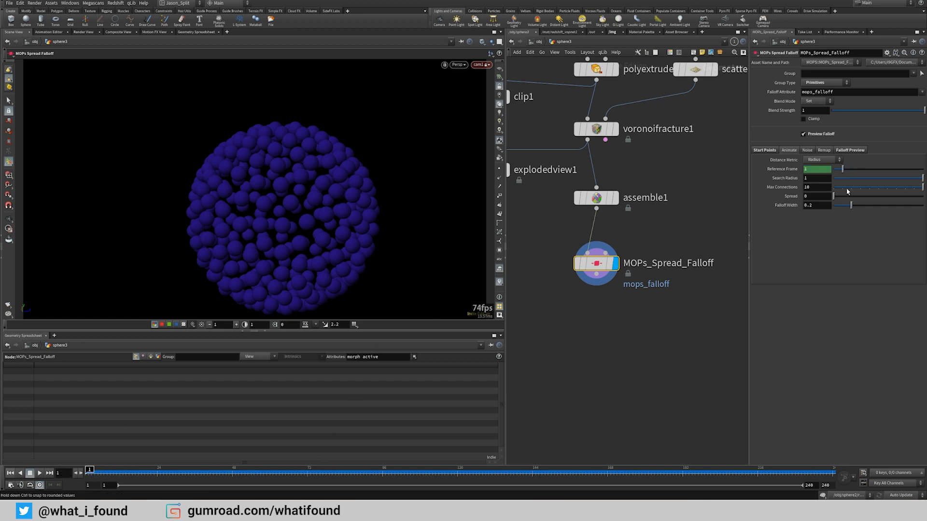
mouse_move(833, 196)
left_mouse_down()
mouse_move(916, 200)
mouse_move(819, 208)
left_mouse_up()
left_click(790, 197, "alt")
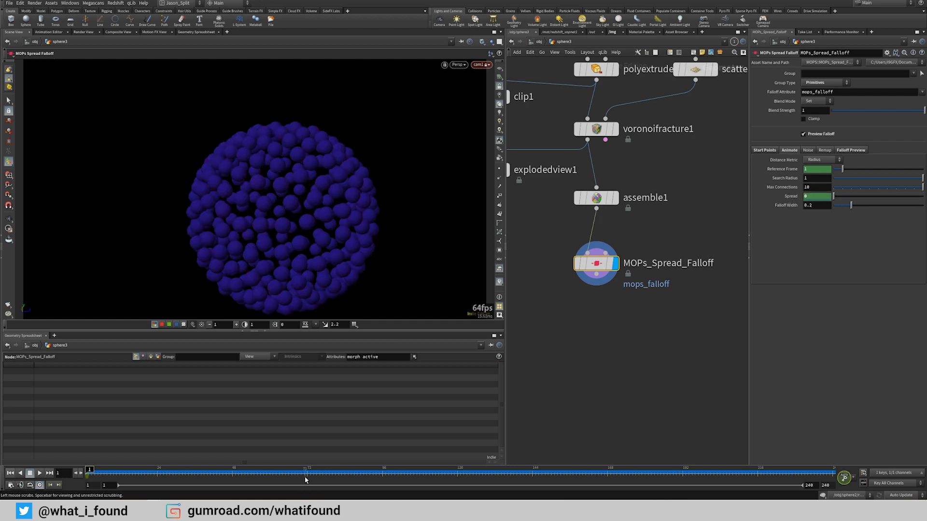
Step: Keyframe Spread at about 1.37 on frame 96 and inspect the falloff preview at frame 47
left_click_drag(126, 471, 382, 470)
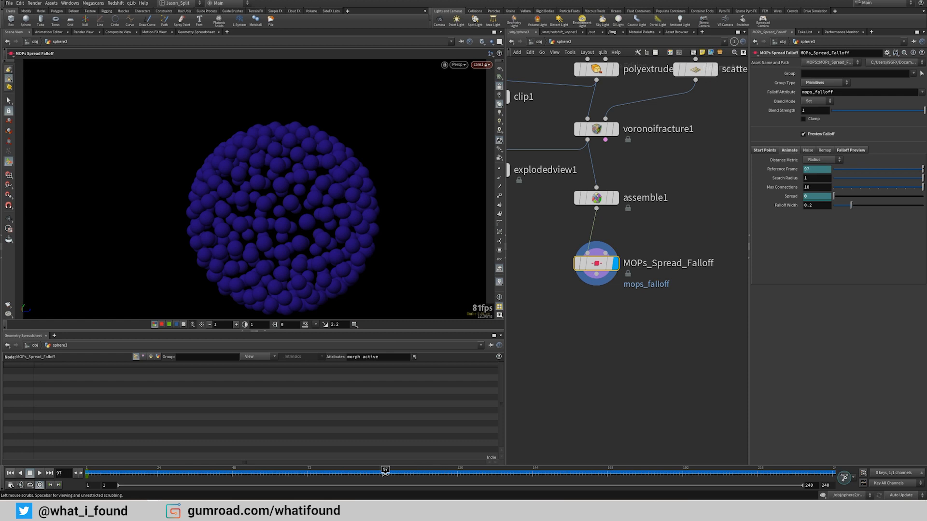
left_click_drag(839, 197, 895, 200)
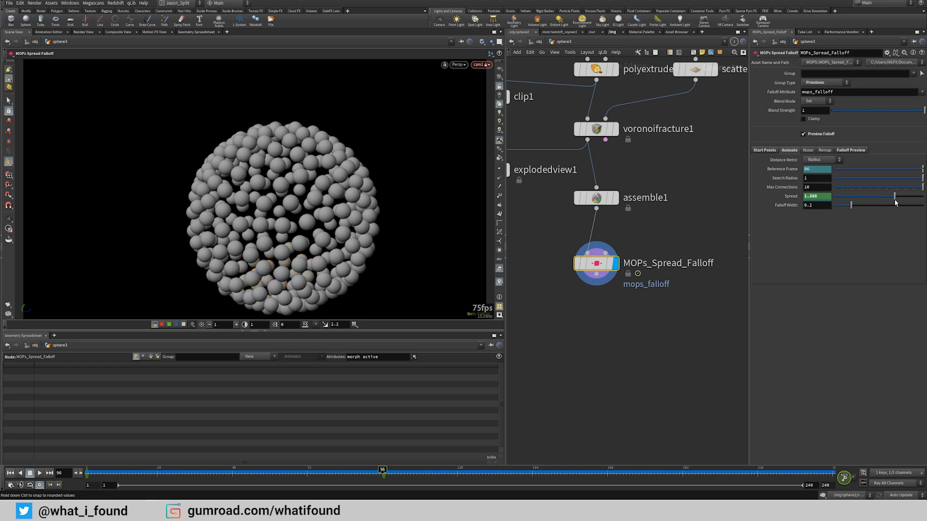
left_click_drag(373, 472, 228, 472)
left_click_drag(290, 188, 291, 222)
middle_click_drag(293, 258, 311, 209)
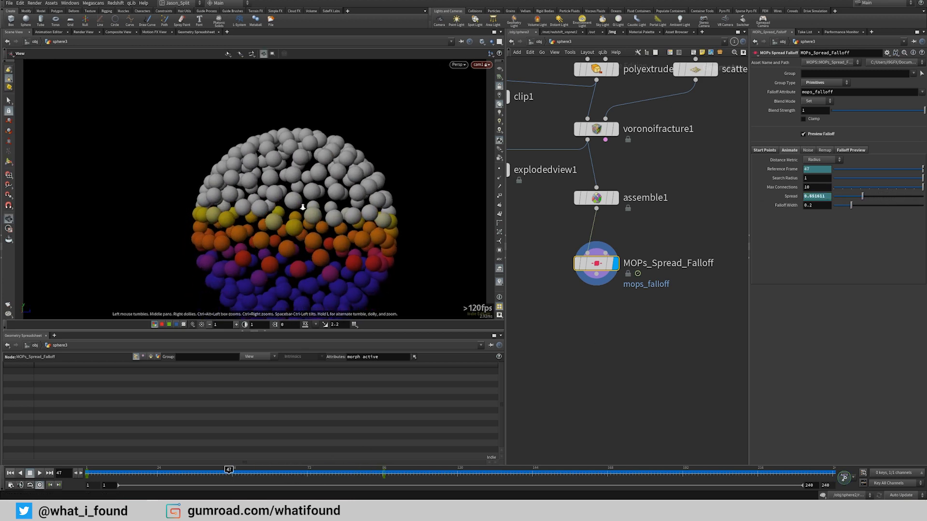
right_click_drag(311, 209, 321, 209)
left_click_drag(293, 230, 318, 212)
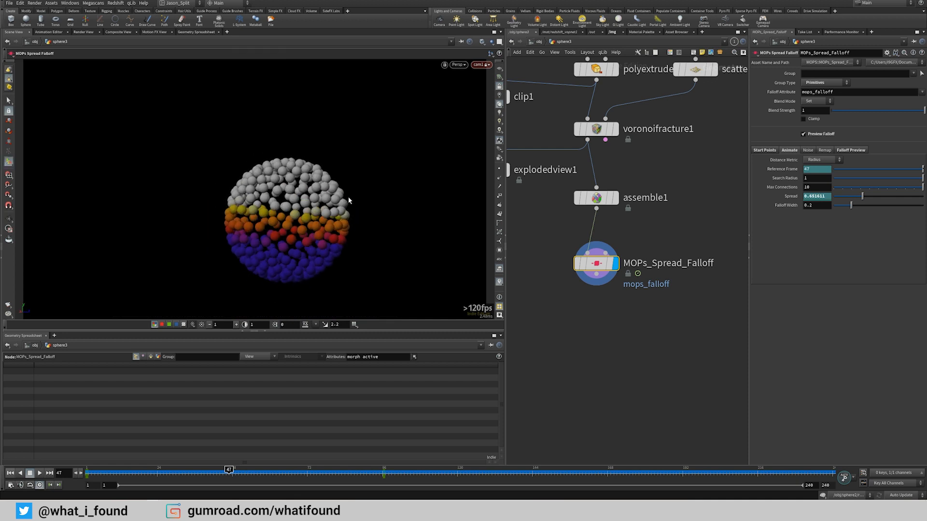
Step: Apply noise to the spread falloff with amplitude 3.2 and frequency 2.4, checking it at several frames
left_click(808, 150)
left_click(817, 159)
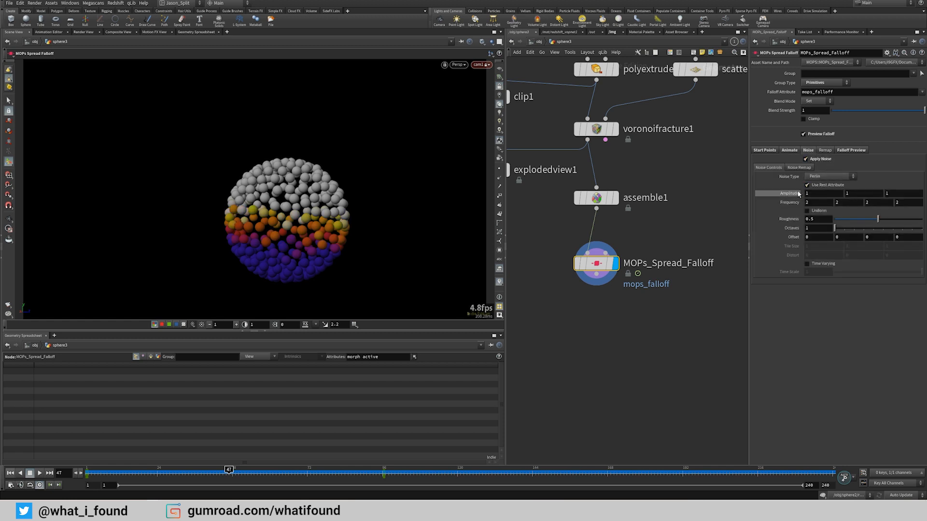
middle_click_drag(791, 193, 828, 192)
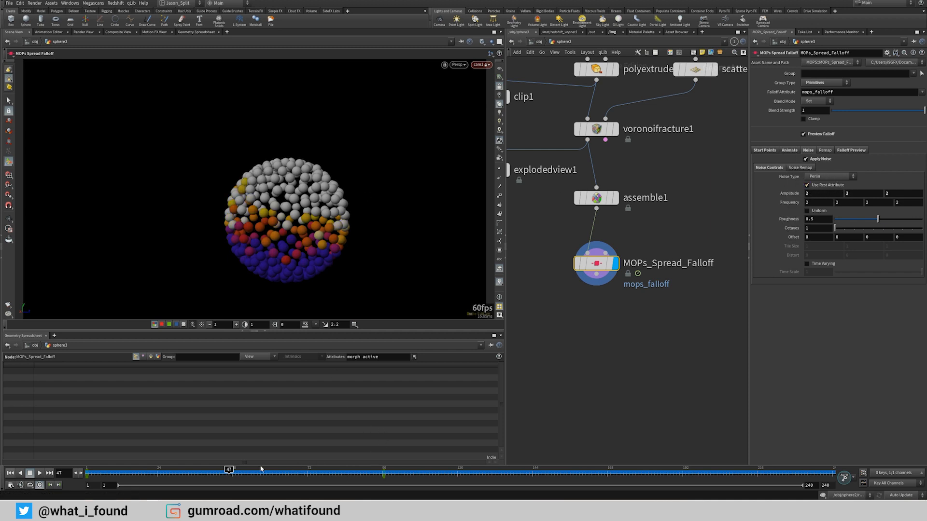
left_click_drag(260, 468, 194, 470)
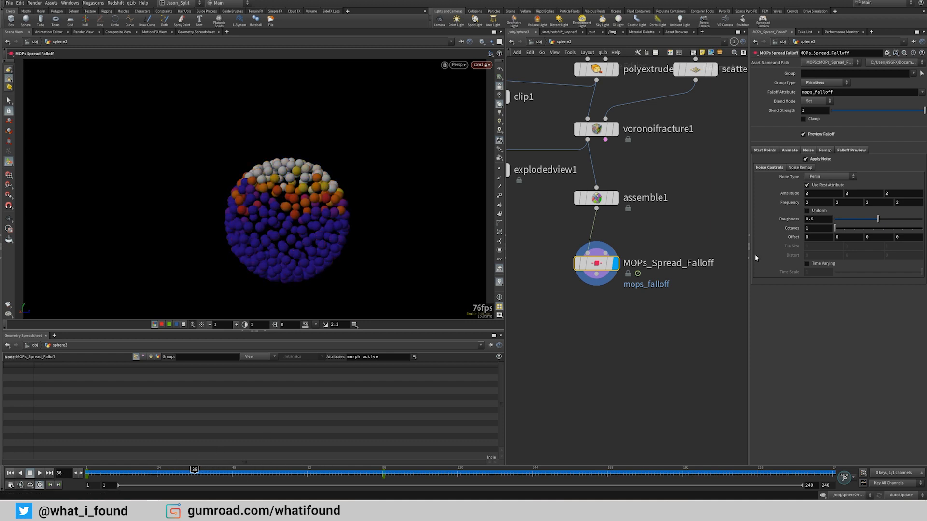
middle_click_drag(783, 193, 813, 207)
mouse_move(231, 475)
left_mouse_down()
mouse_move(158, 476)
mouse_move(348, 477)
mouse_move(208, 476)
mouse_move(226, 476)
left_mouse_up()
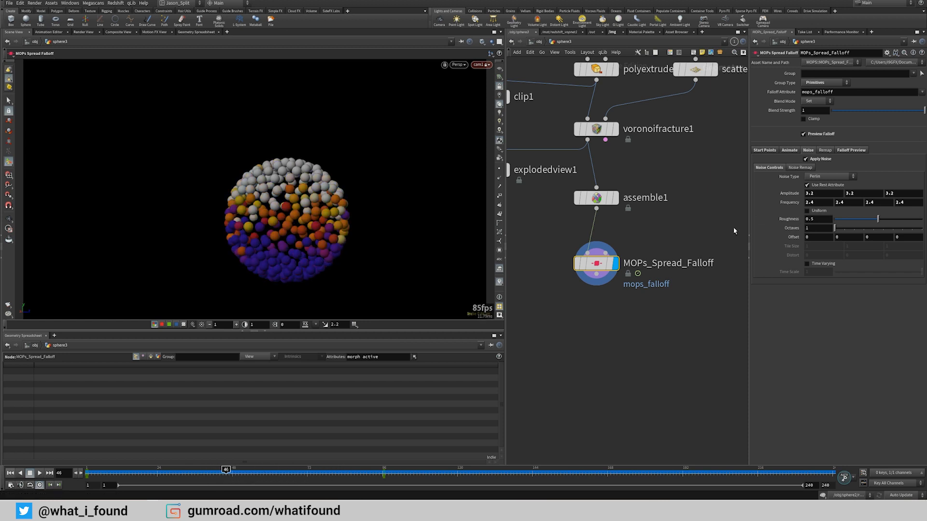
Step: Tighten the Remap Falloff ramp by moving its zero point to about 0.22 and its full-value point inward
left_click(826, 151)
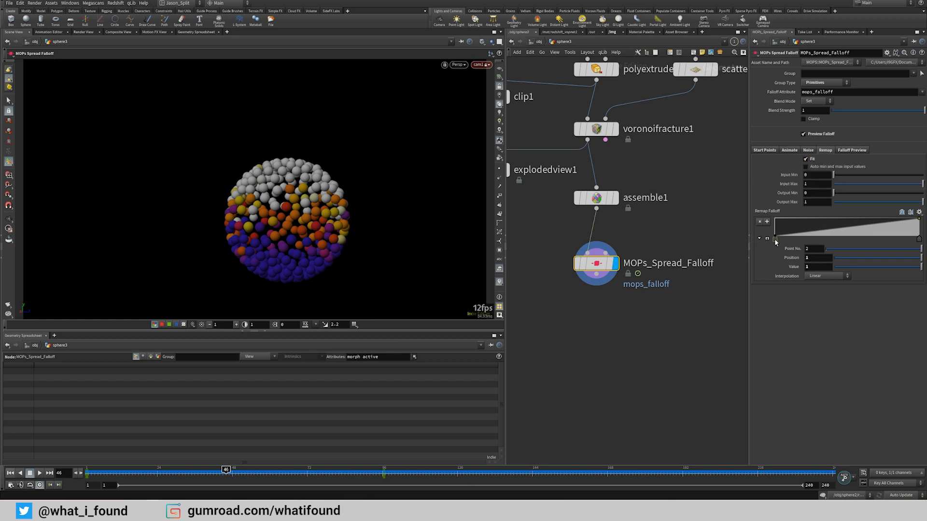
left_click_drag(775, 238, 830, 239)
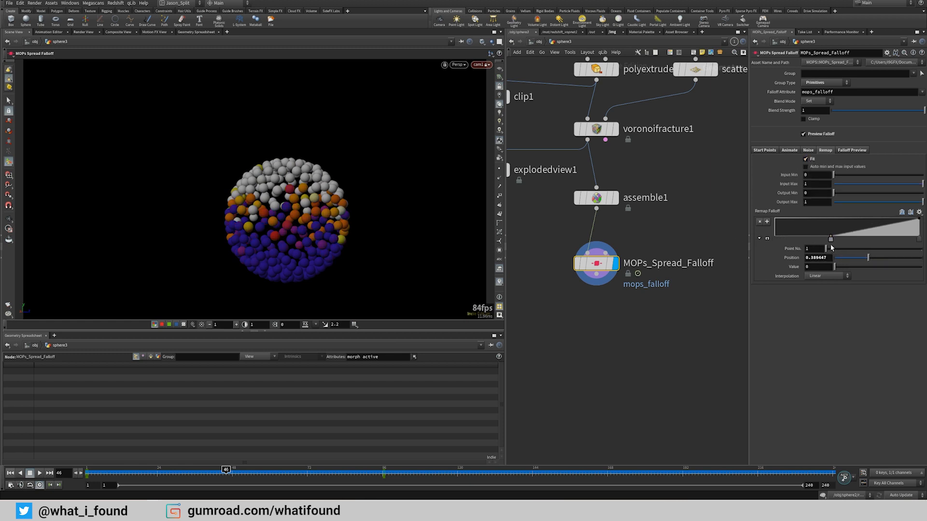
left_click_drag(919, 239, 806, 240)
left_click_drag(226, 472, 252, 474)
left_click_drag(289, 479, 248, 471)
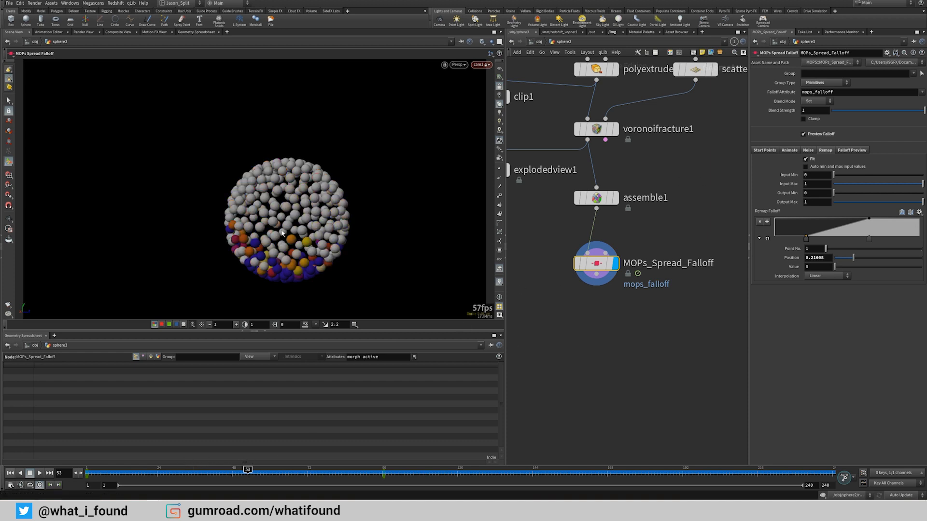
Step: Turn off Preview Falloff and move the MOPs Spread Falloff node slightly closer to Assemble
left_click(833, 136)
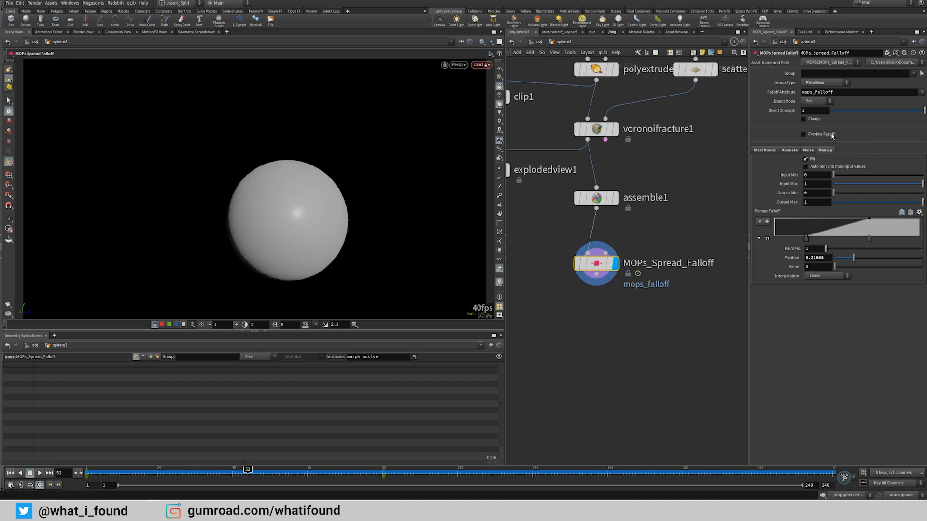
middle_click_drag(652, 352, 659, 308)
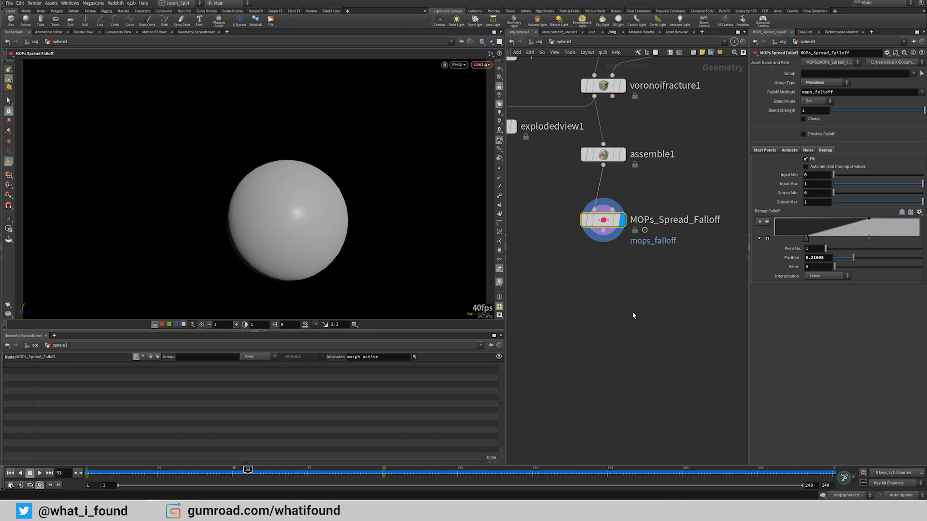
middle_click_drag(650, 313, 636, 280)
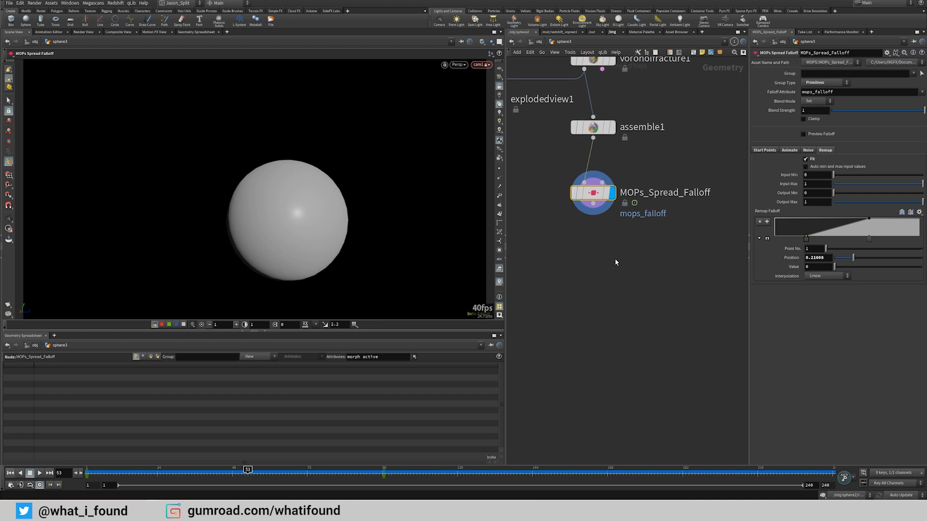
key("Tab")
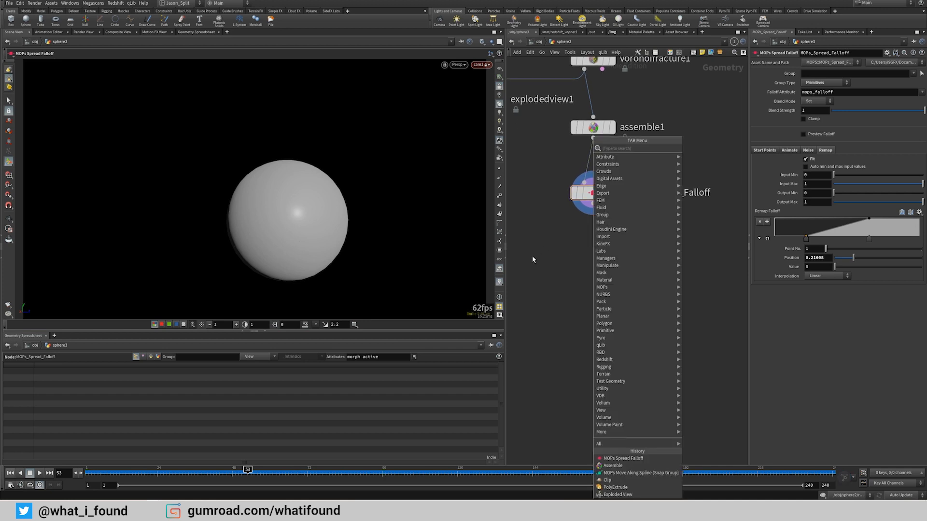
key("Escape")
mouse_move(605, 182)
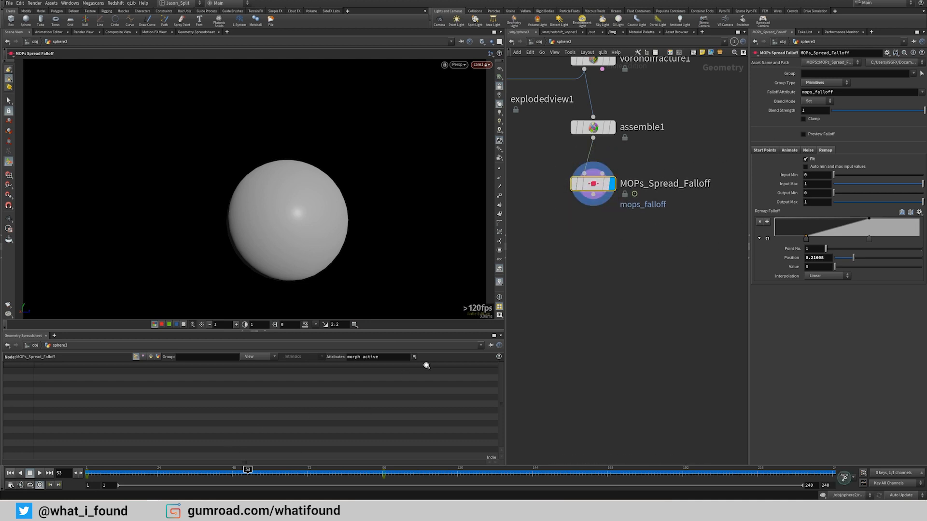
Step: Clear the spreadsheet's attribute filter, disable Only Show Selected, sort by mops_falloff and check the values up to frame 59
triple_click(385, 355)
key("BackSpace")
left_click(249, 357)
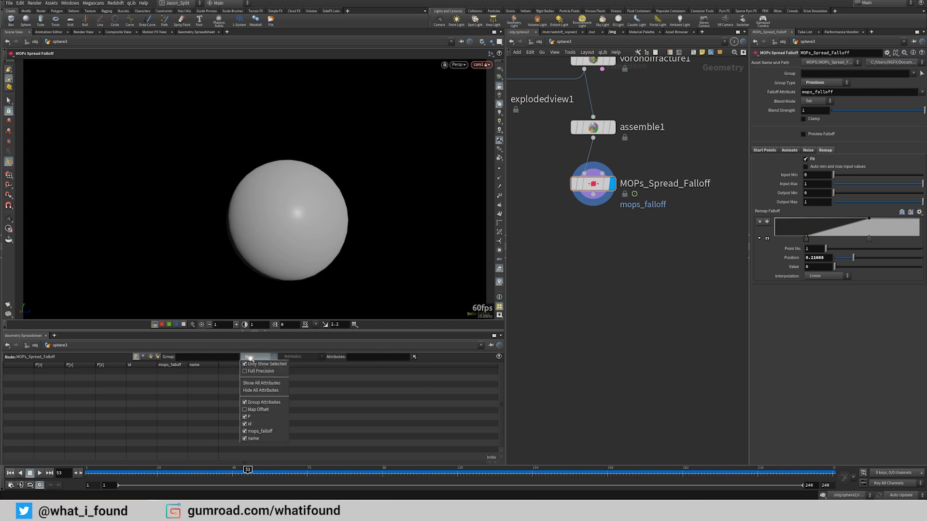
left_click(248, 365)
left_click(173, 365)
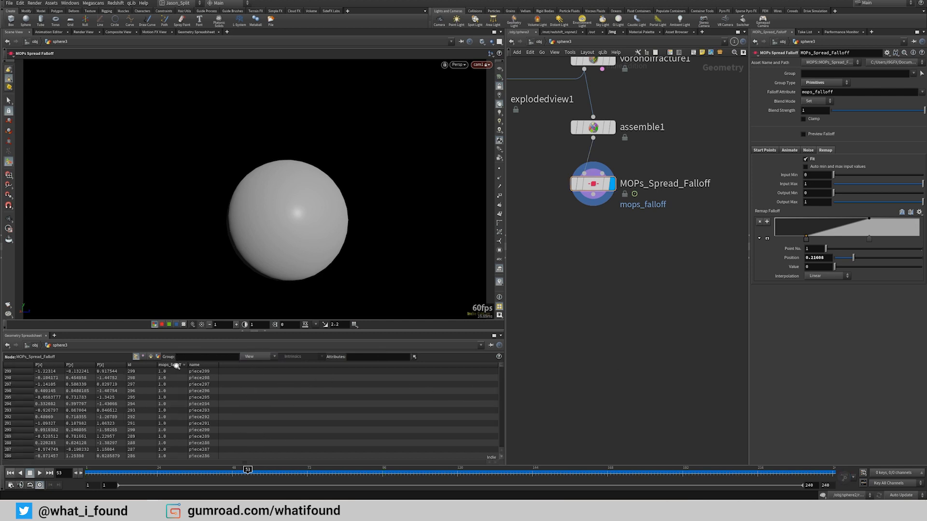
left_click_drag(135, 474, 266, 471)
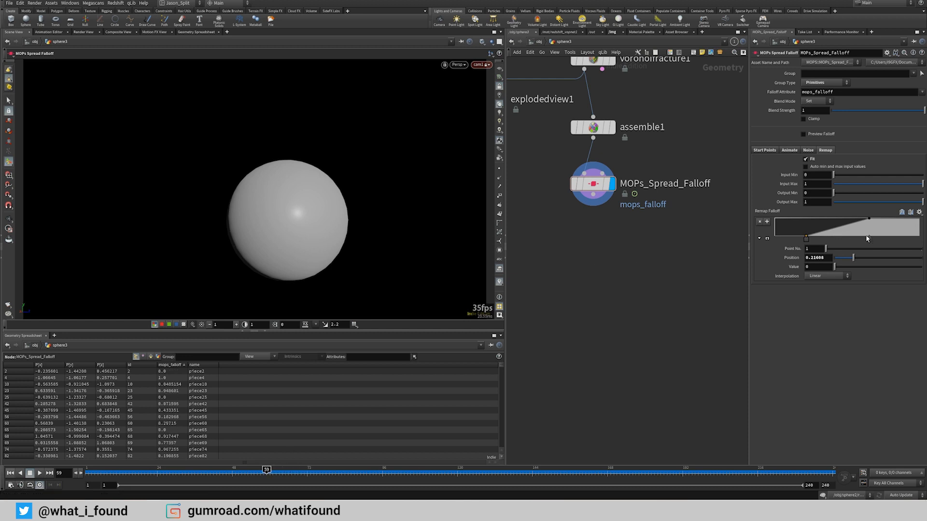
Step: Move the Remap ramp's full-value point to about 0.74 and shift the ending Spread keyframe to about frame 144
left_click_drag(867, 239, 882, 239)
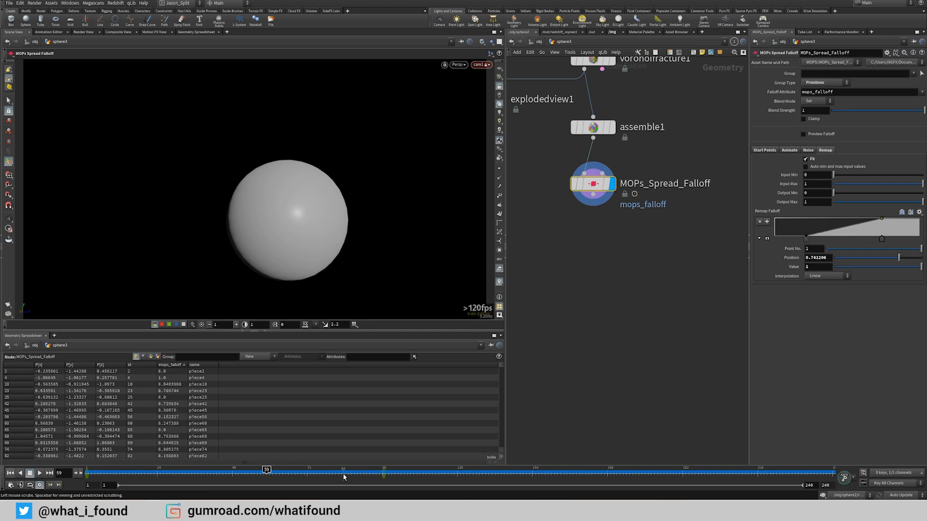
left_click_drag(361, 477, 416, 476, "shift")
middle_click_drag(385, 477, 532, 481)
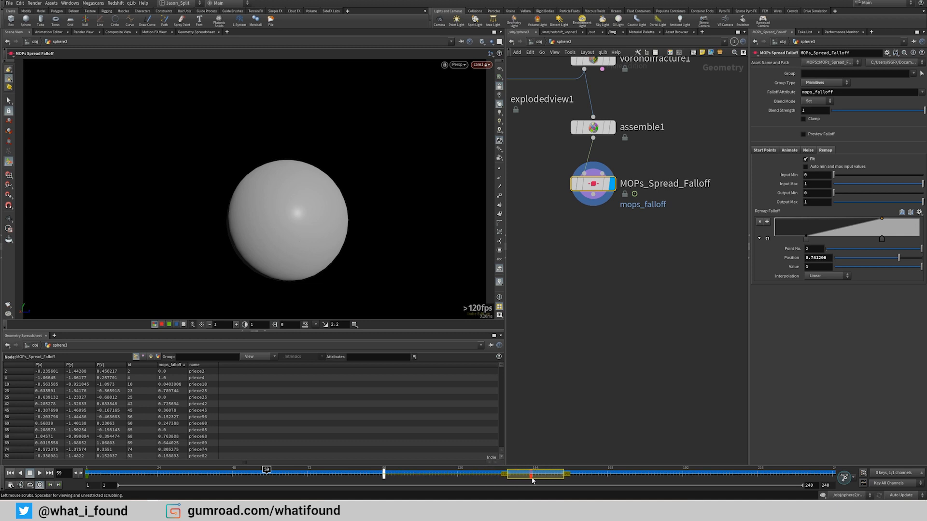
left_click_drag(319, 475, 377, 476)
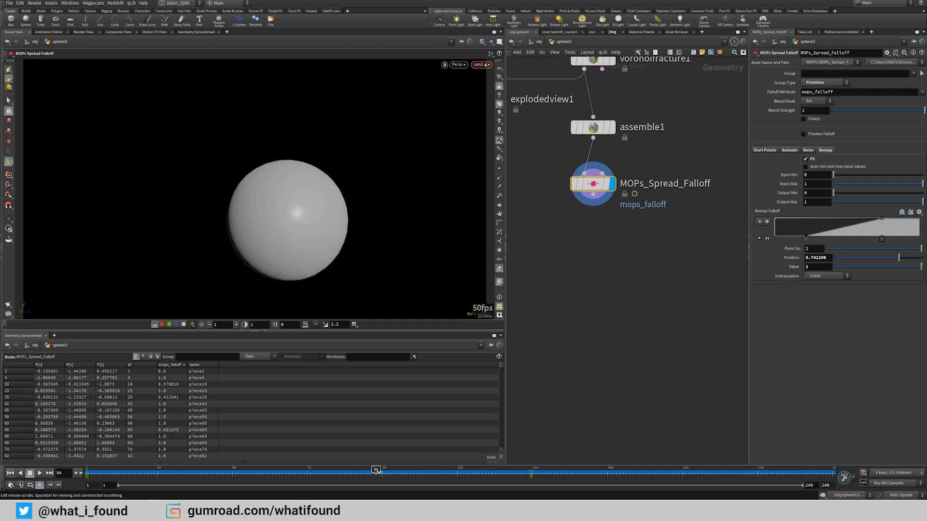
Step: Add an Attribute VOP below MOPs Spread Falloff, wire the falloff into its first input and display it
key("Tab")
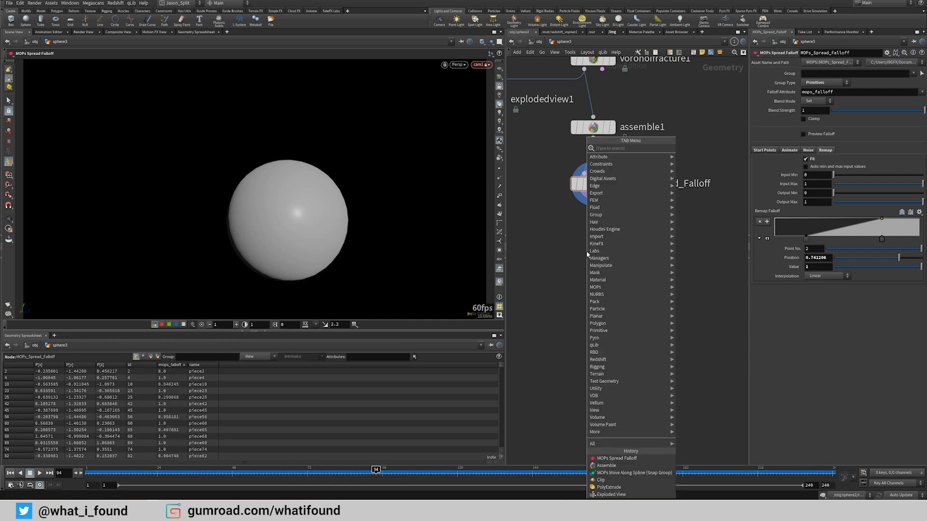
type("att")
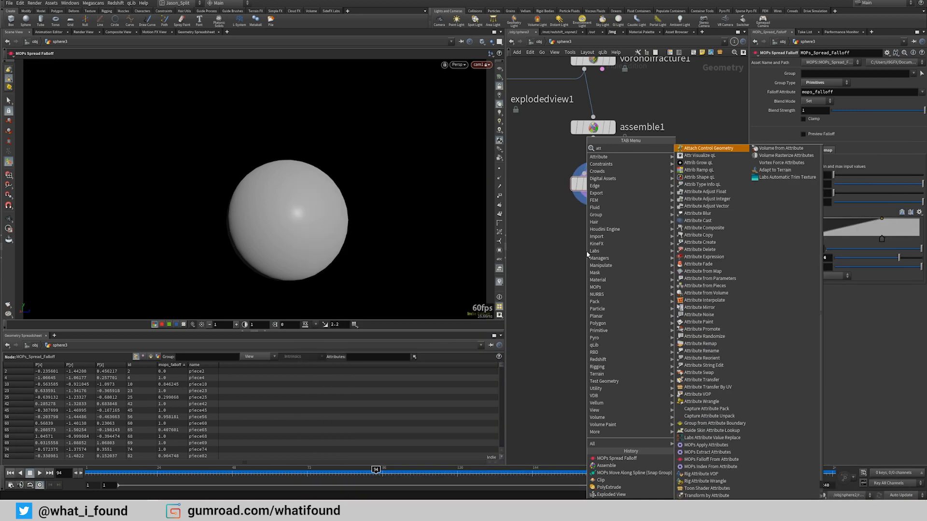
type("ribvop")
key("Return")
left_click(565, 241)
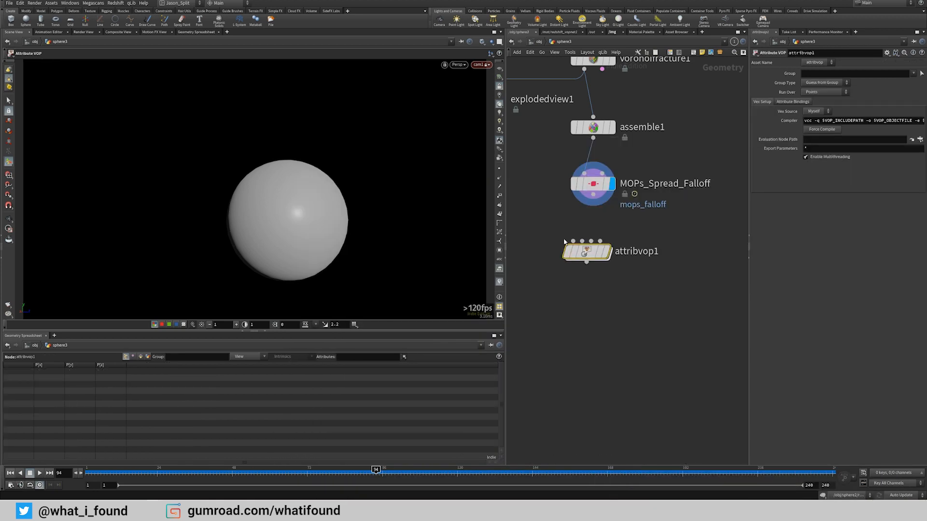
left_click_drag(573, 241, 593, 194)
left_click(606, 251)
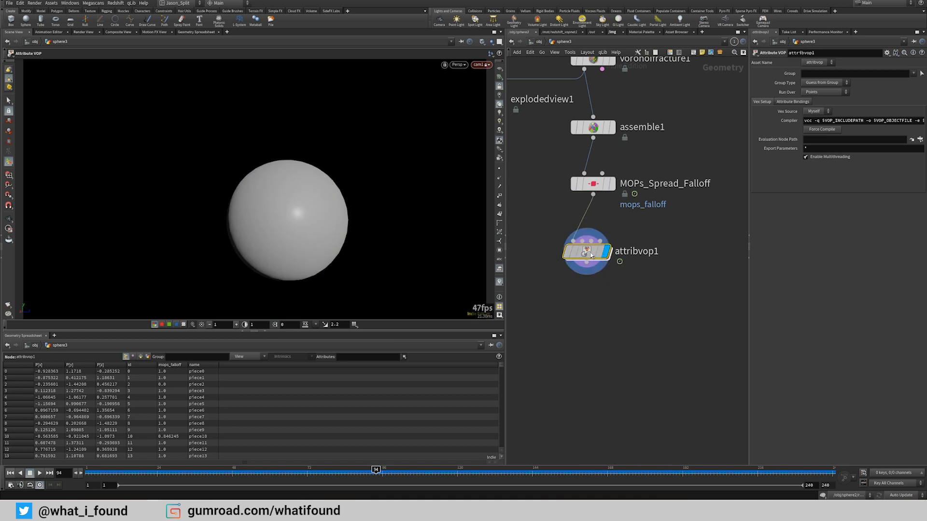
Step: Enter the Attribute VOP network and add a Bind node below the geometry globals
double_click(591, 255)
key("Tab")
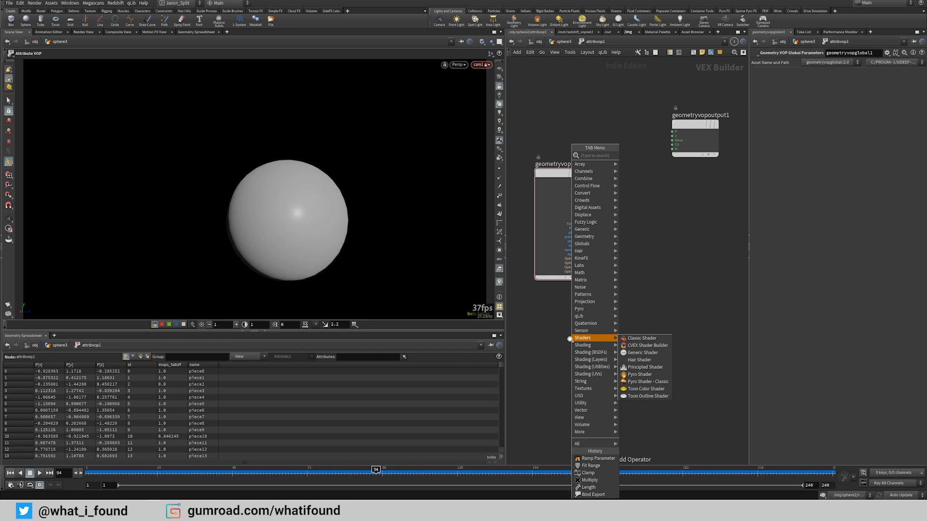
type("bin")
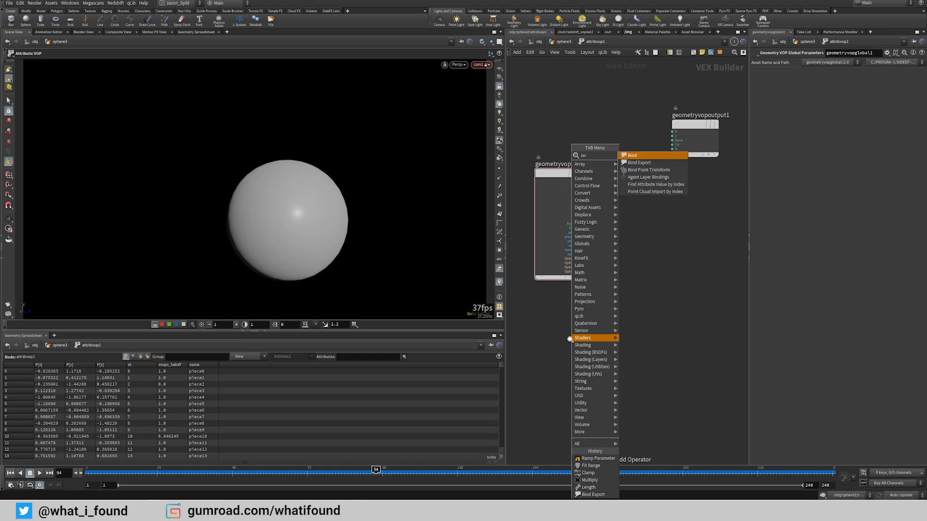
key("Escape")
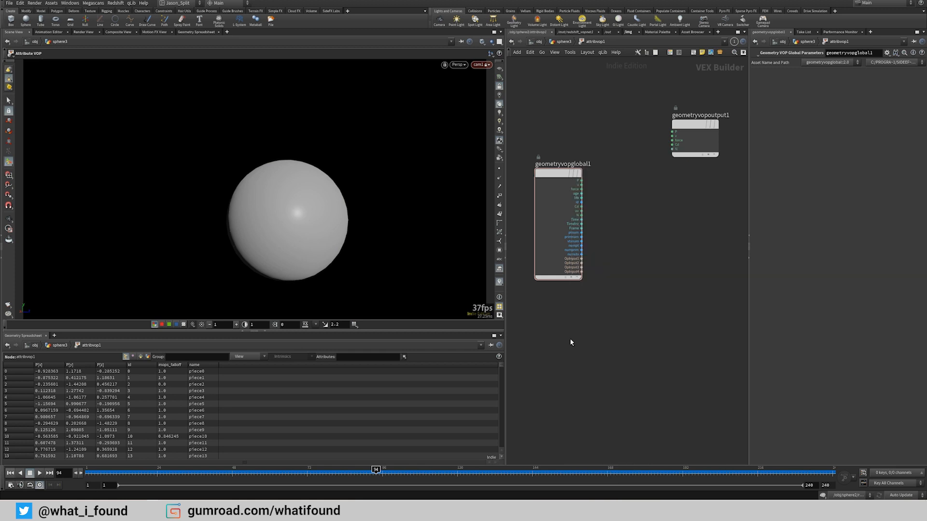
left_click(576, 312)
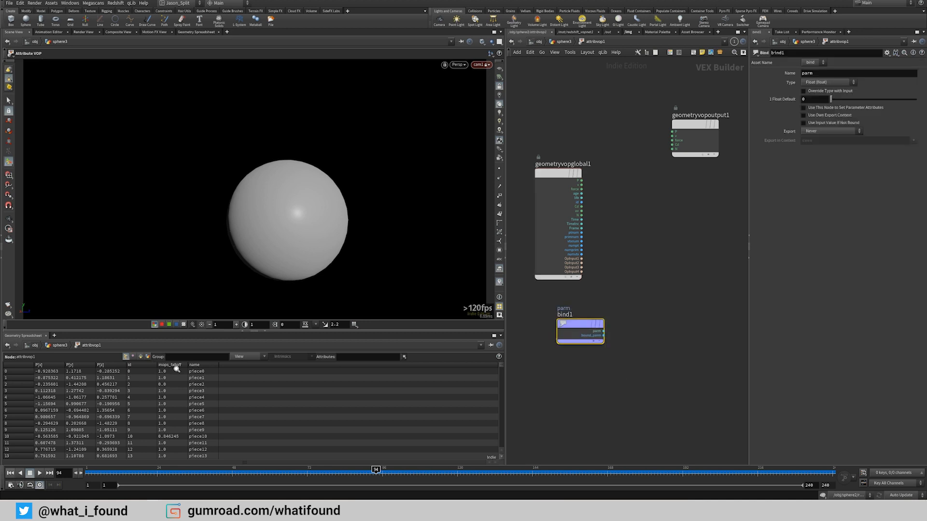
Step: Set the Bind node's attribute name to mops_falloff and align the node beneath the geometry globals
double_click(823, 74)
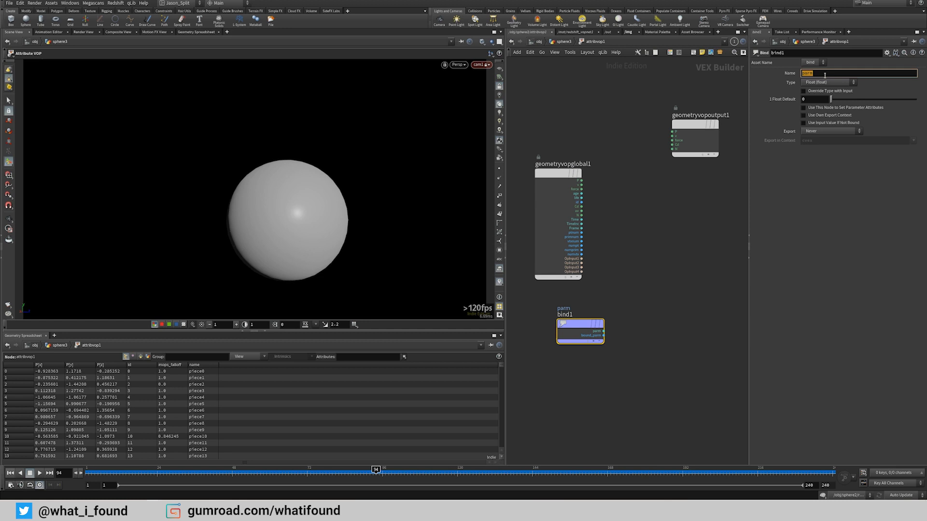
type("mops_falloff")
key("Return")
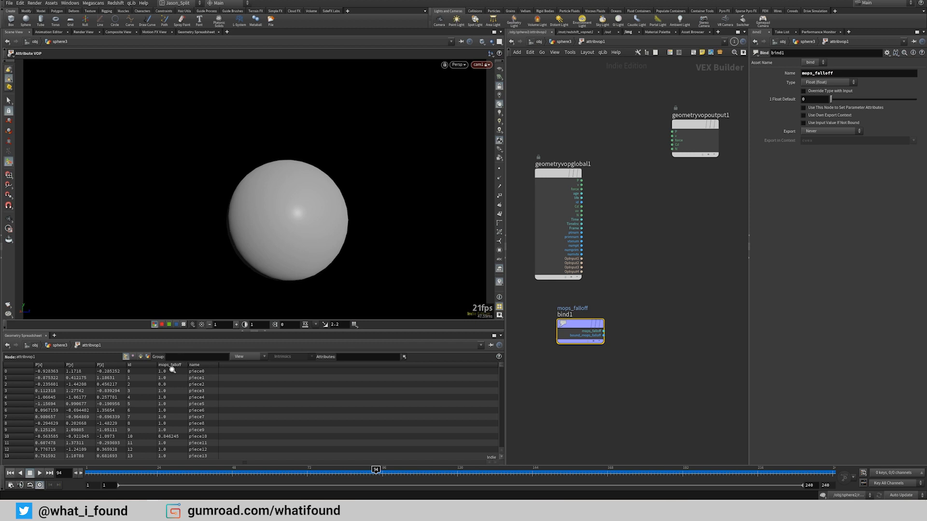
left_click_drag(573, 325, 592, 372)
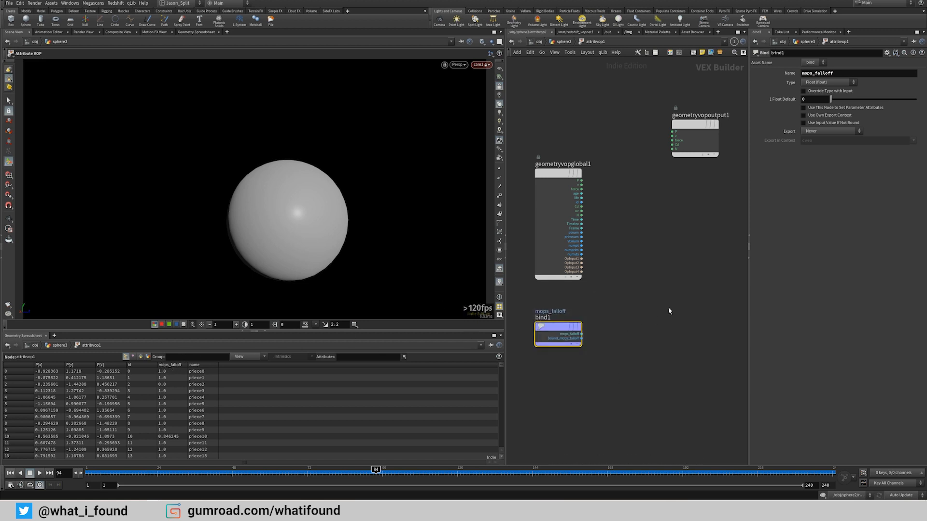
Step: Add a Bind Export node level with the mops_falloff Bind, leaving space between the two
middle_click_drag(669, 310, 634, 296)
key("Tab")
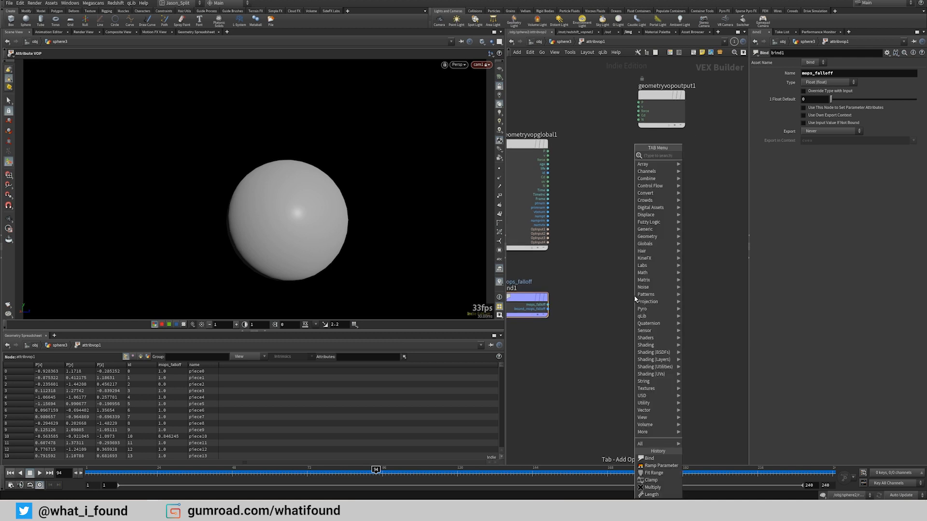
type("exp")
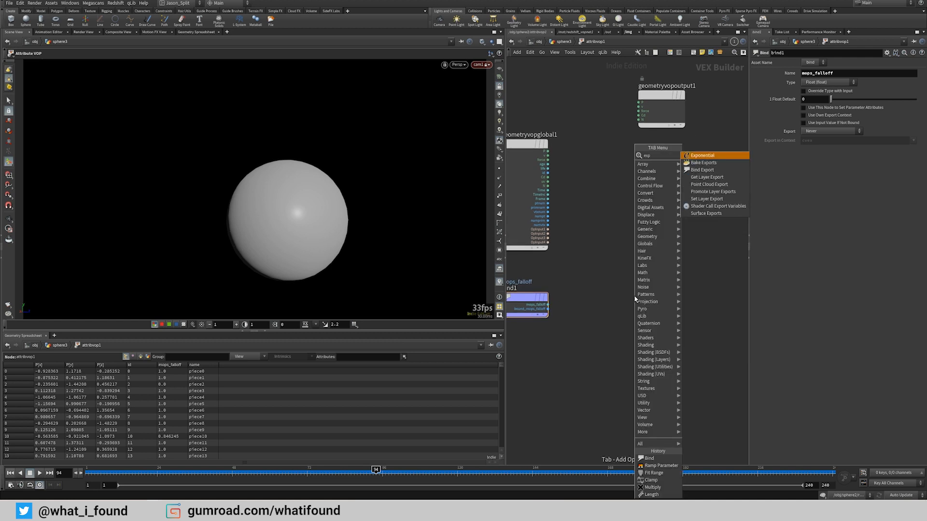
key("BackSpace")
key("BackSpace")
key("BackSpace")
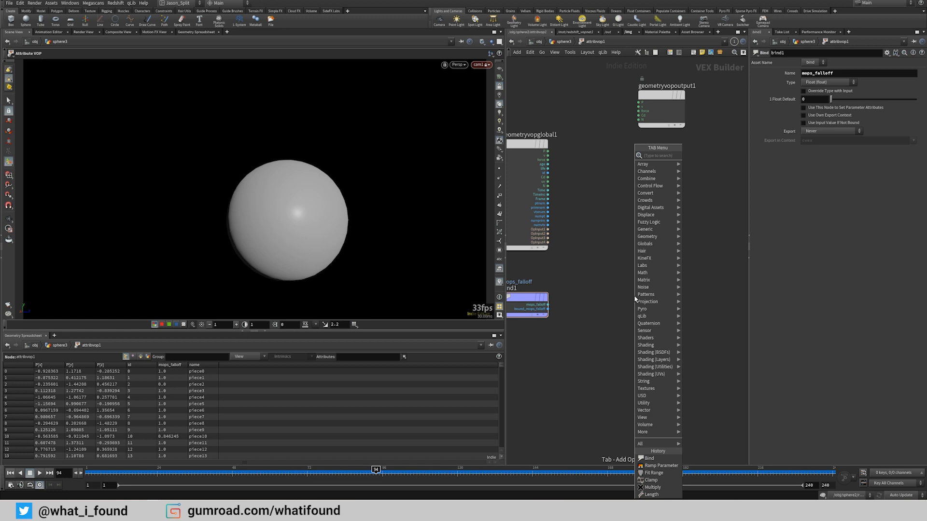
type("bind")
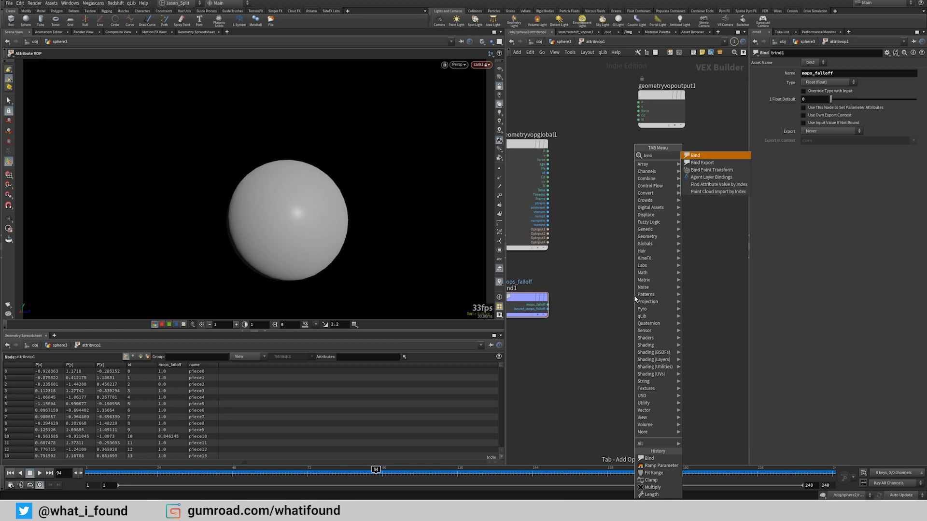
key("Return")
left_click(633, 294)
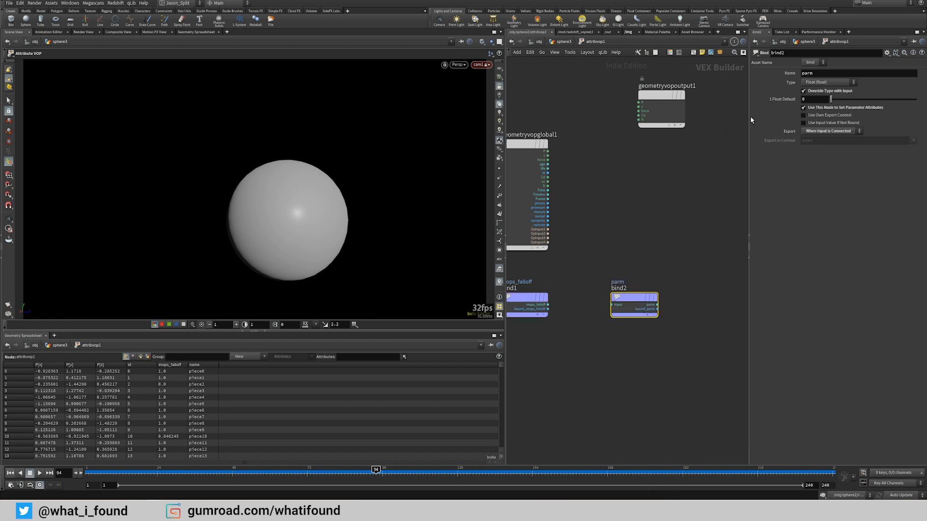
Step: Name the exported attribute active, set its type to Integer and move the node further from the mops_falloff Bind
left_click(819, 72)
type("ac")
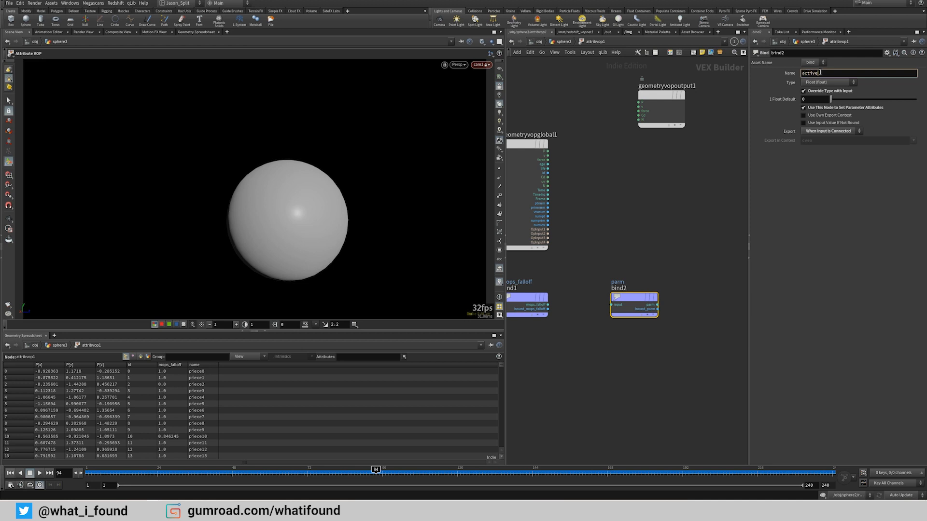
type("tive")
left_click(824, 83)
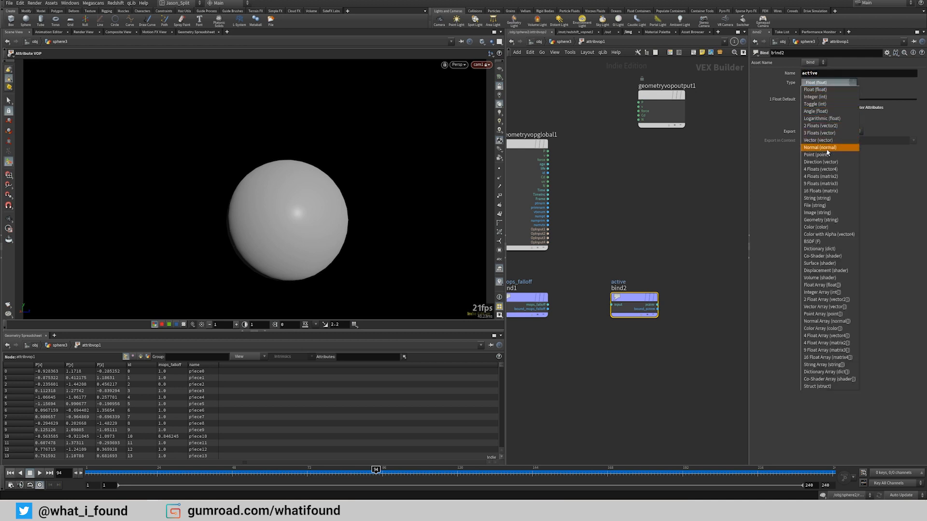
left_click(822, 97)
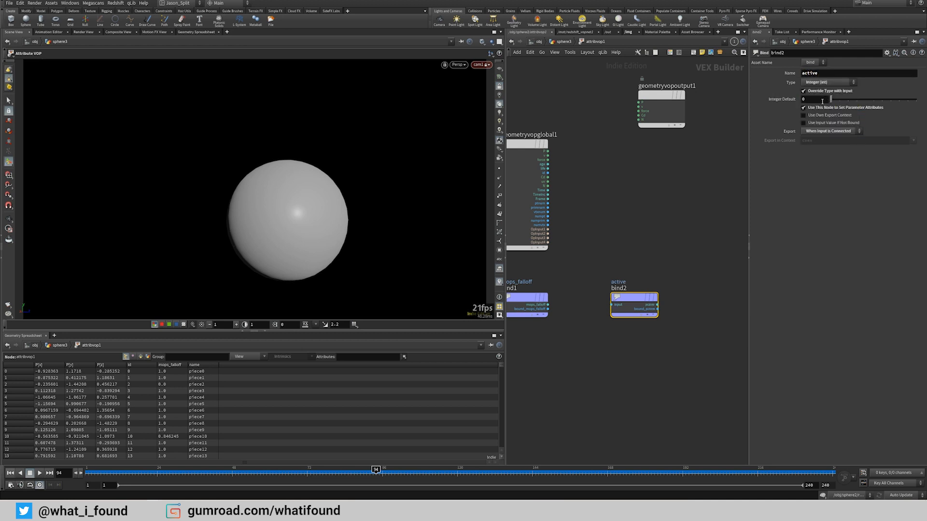
double_click(813, 73)
left_click(814, 75)
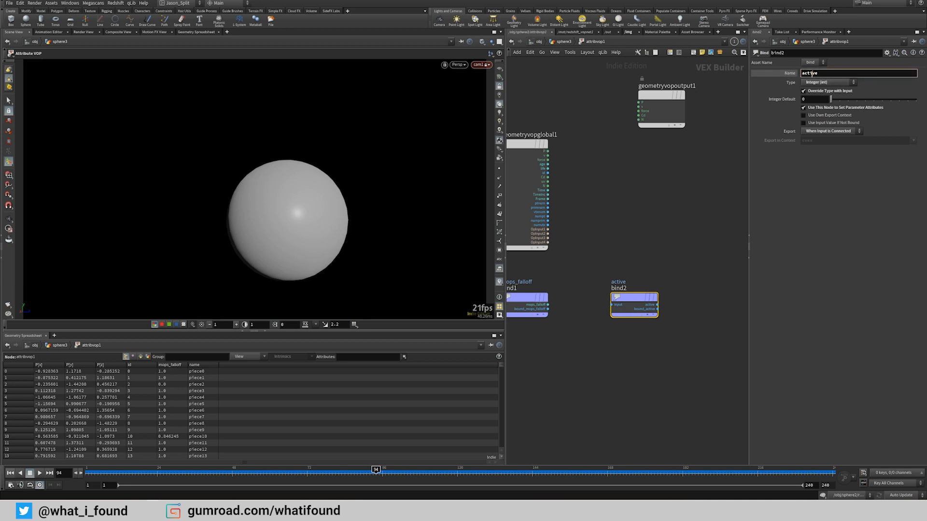
left_click(790, 74)
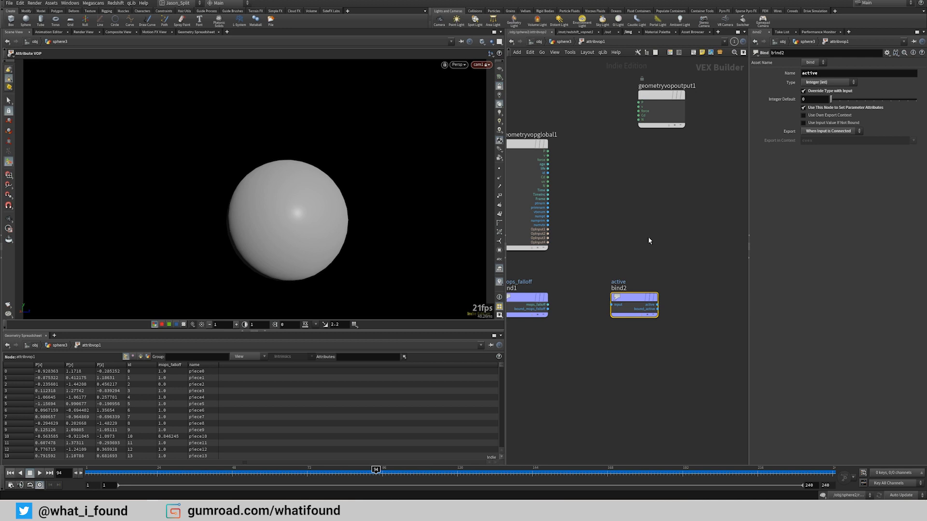
left_click_drag(642, 295, 662, 295)
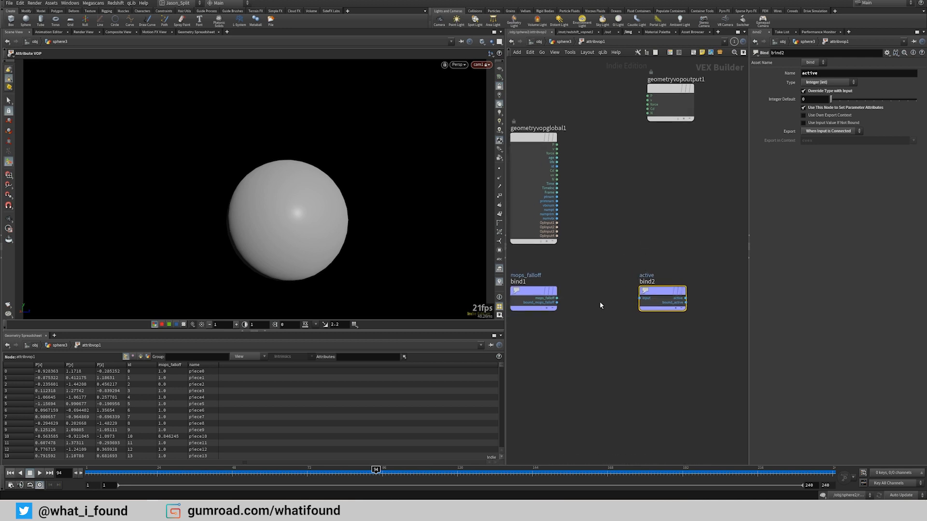
Step: Add a Float to Integer node between the mops_falloff and active binds
middle_click_drag(595, 315, 607, 308)
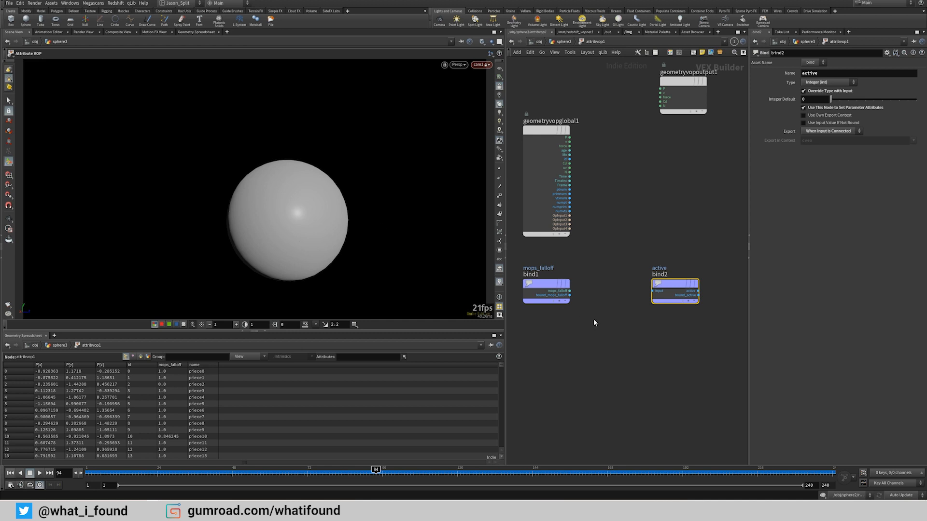
key("Tab")
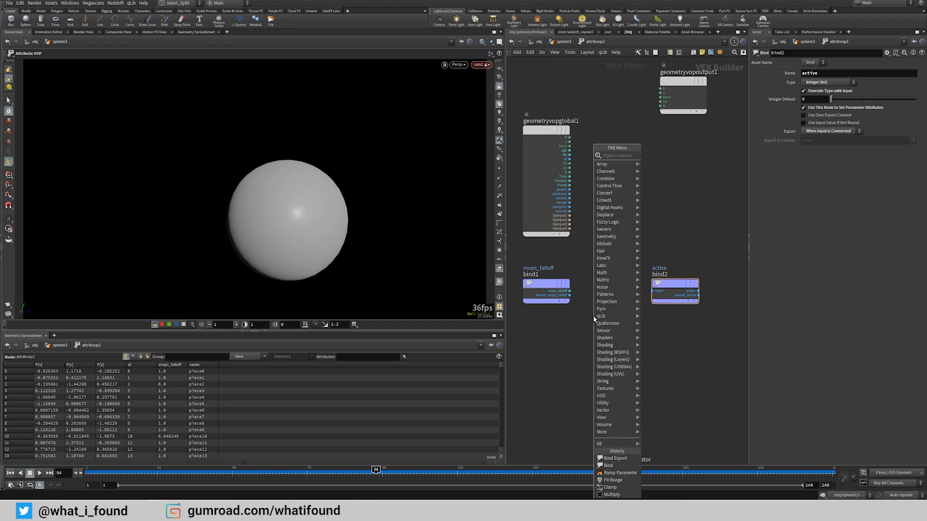
type("in")
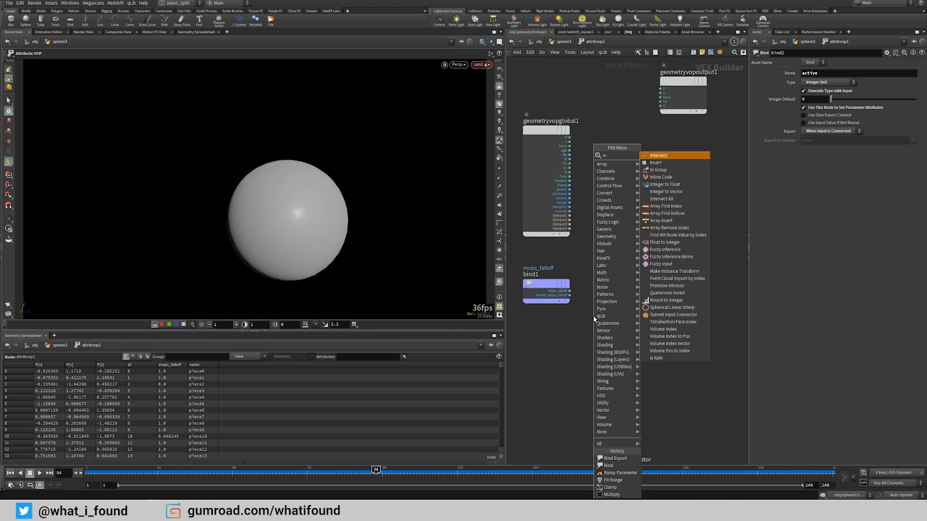
key("BackSpace")
key("BackSpace")
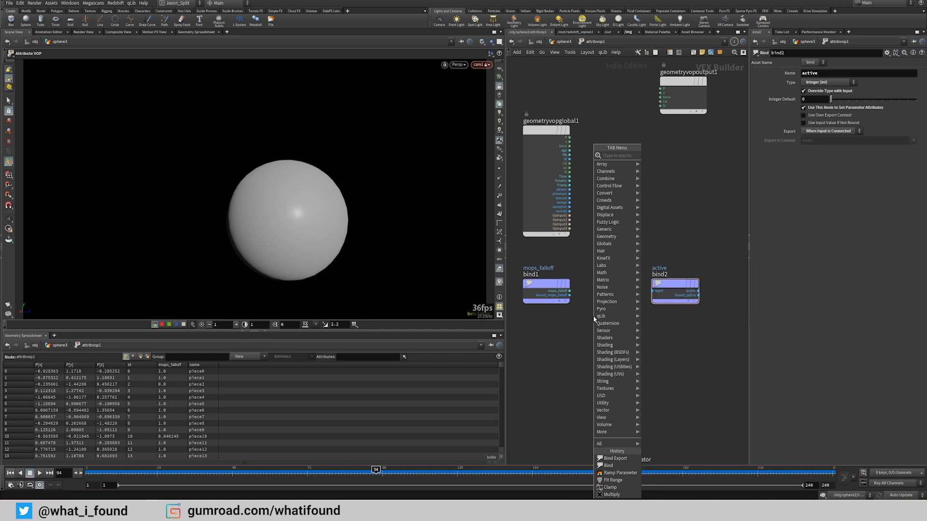
type("fr")
key("BackSpace")
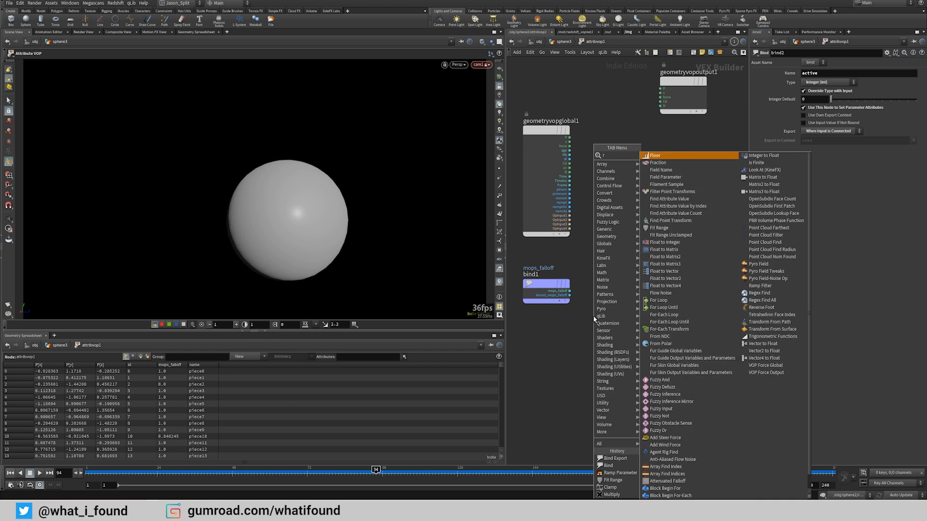
type("loat to")
key("Return")
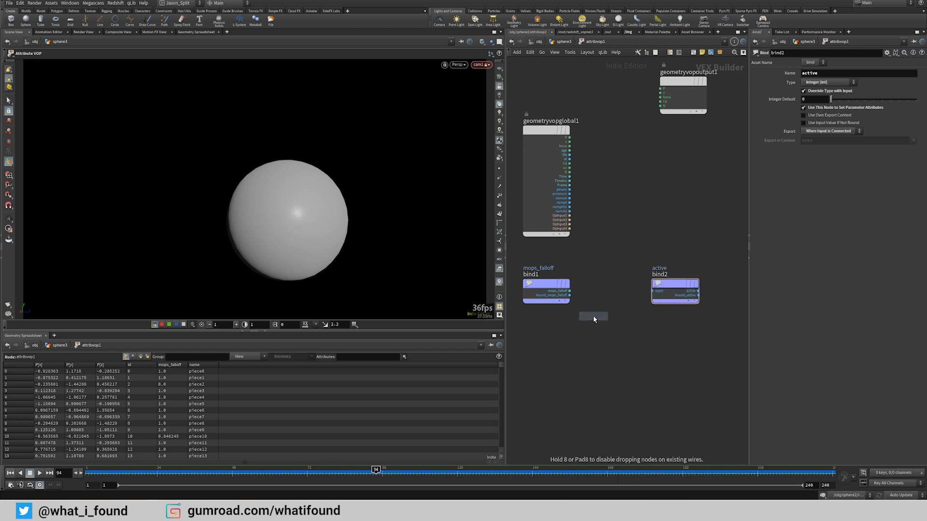
left_click(594, 316)
Step: Wire mops_falloff through the Float to Integer node into the active bind's input and line up the nodes
mouse_move(597, 318)
left_mouse_down()
mouse_move(611, 279)
mouse_move(569, 295)
left_mouse_up()
key("y")
left_click_drag(633, 288, 652, 292)
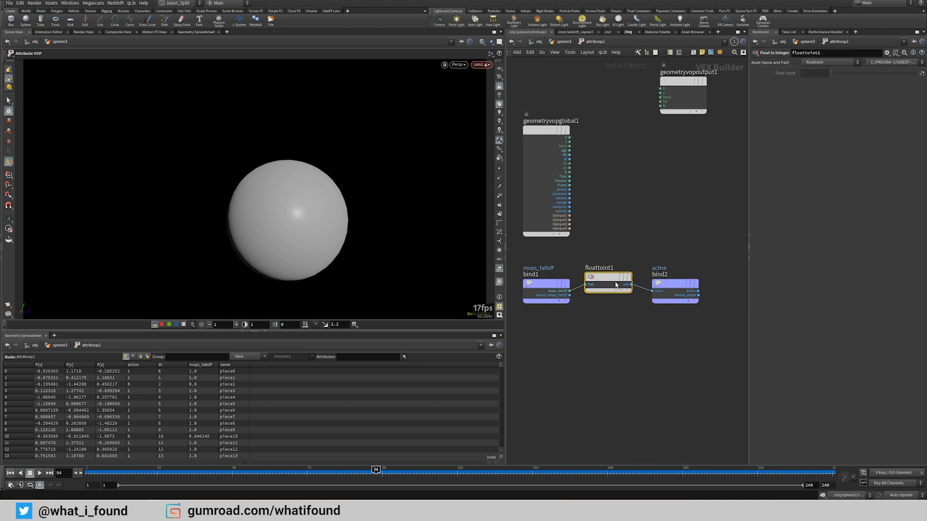
left_click_drag(600, 267, 606, 274)
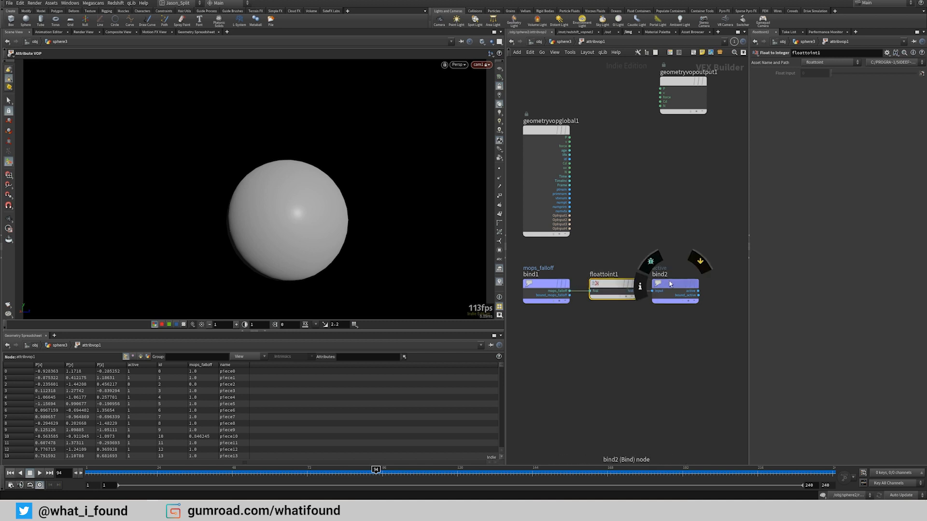
left_click_drag(669, 285, 677, 285)
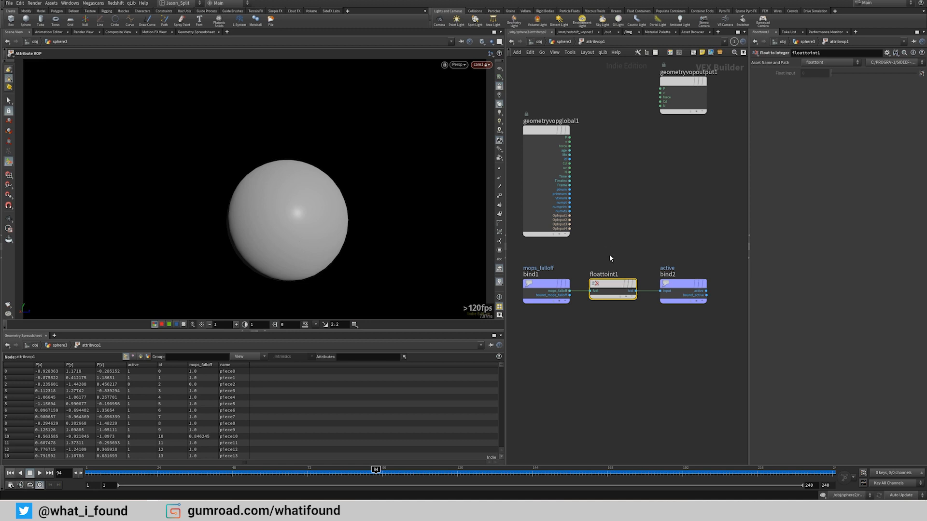
Step: Return to the geometry network, move the Attribute VOP closer to MOPs_Spread_Falloff and rename it falloff_to_active
left_click(609, 371)
key("u")
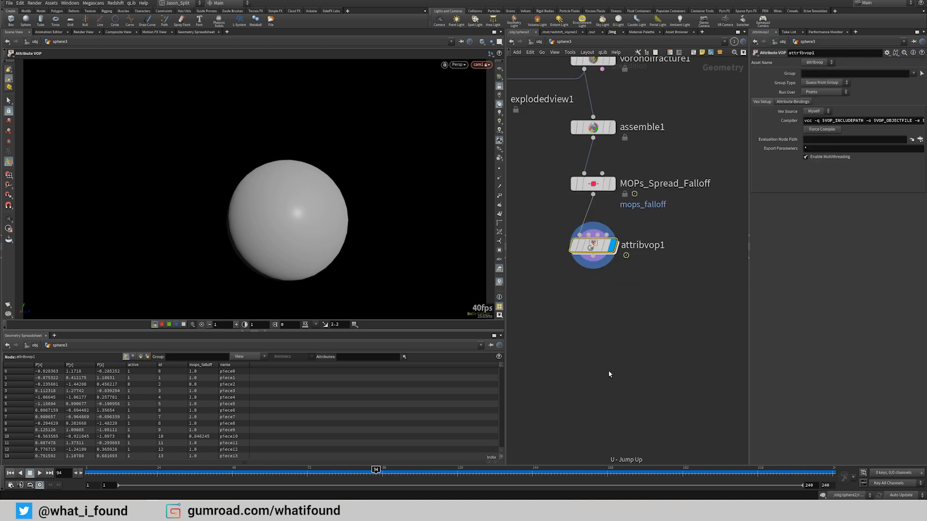
left_click_drag(593, 245, 593, 218)
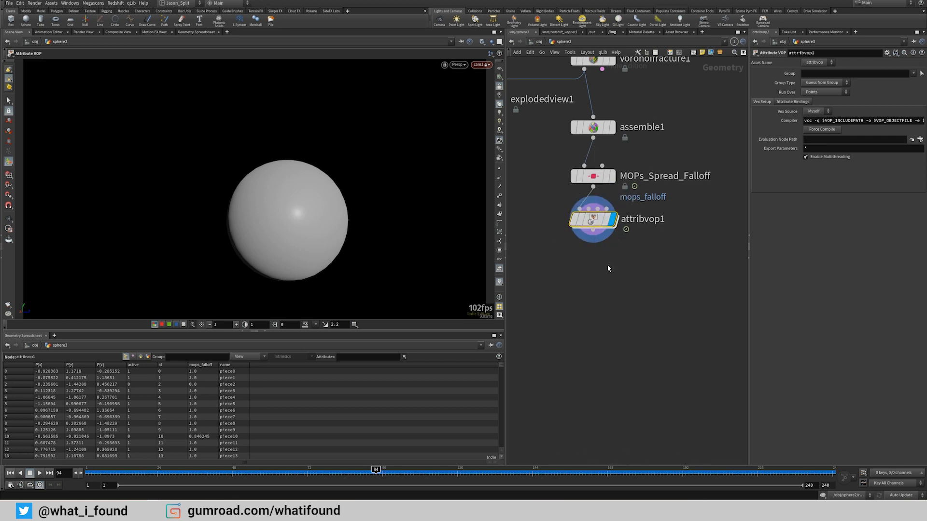
key("F2")
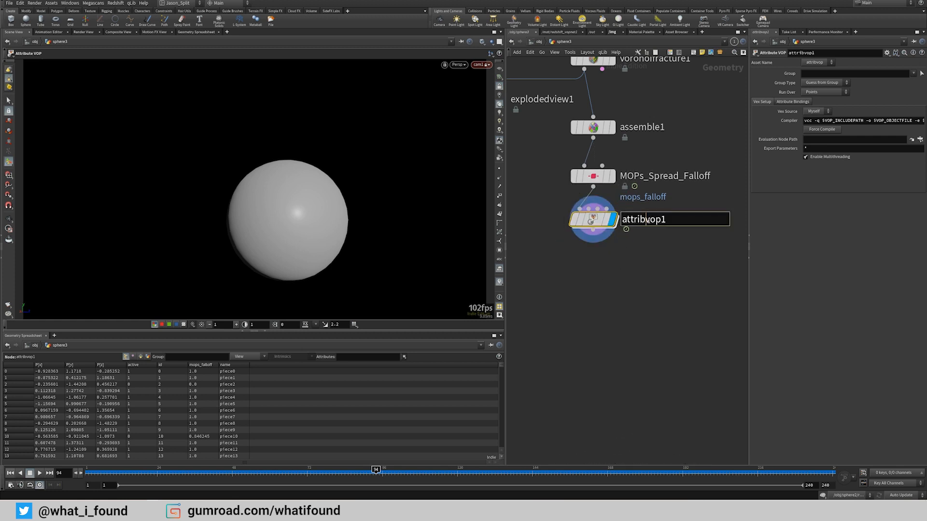
mouse_move(590, 221)
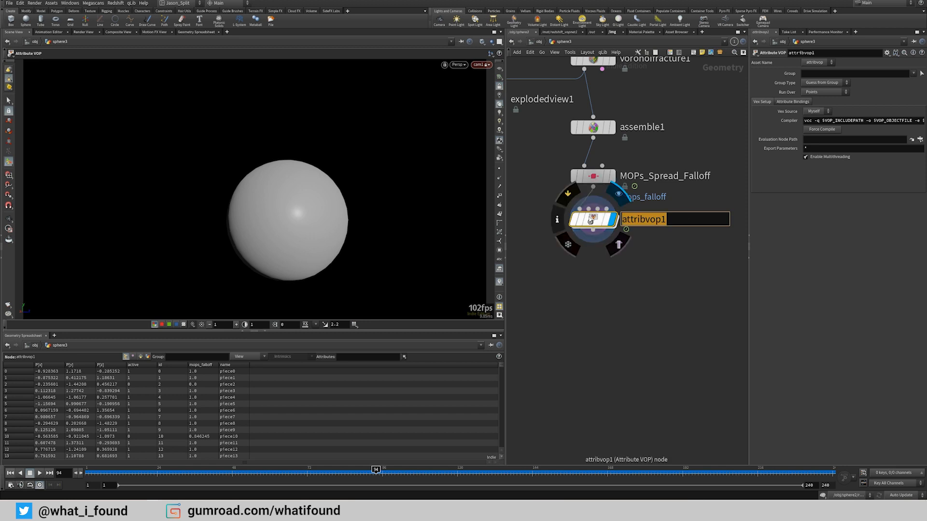
type("falloff_to_")
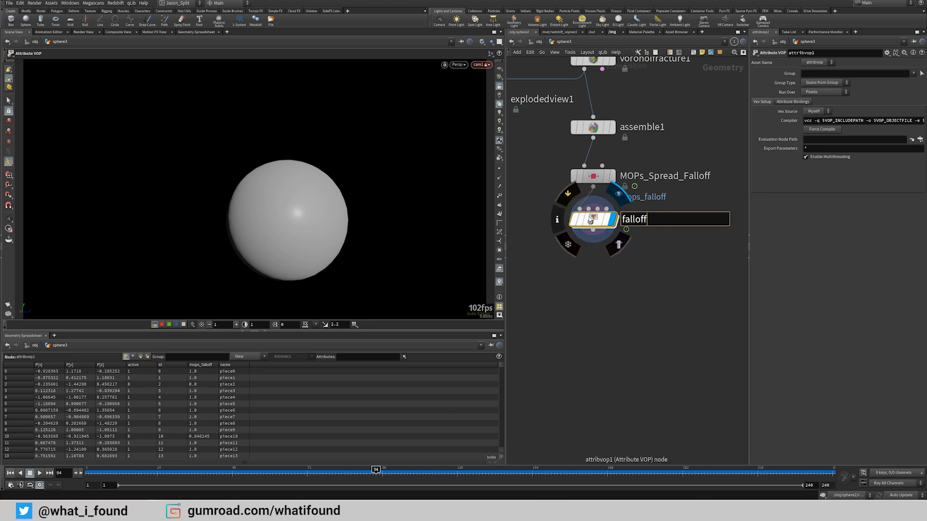
type("active")
key("Return")
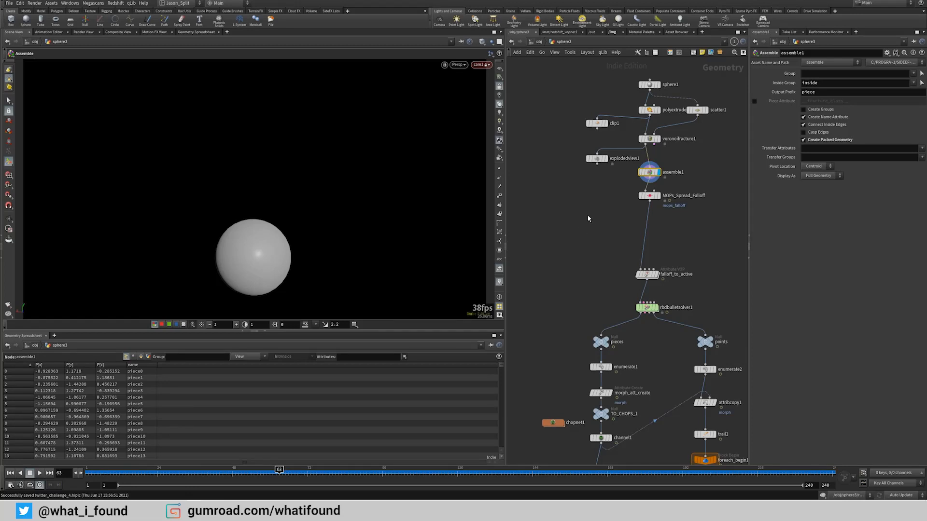
Step: Add a Group node beside MOPs_Spread_Falloff, feed it from assemble1 and display it
middle_click_drag(587, 215, 606, 214)
left_click(642, 203)
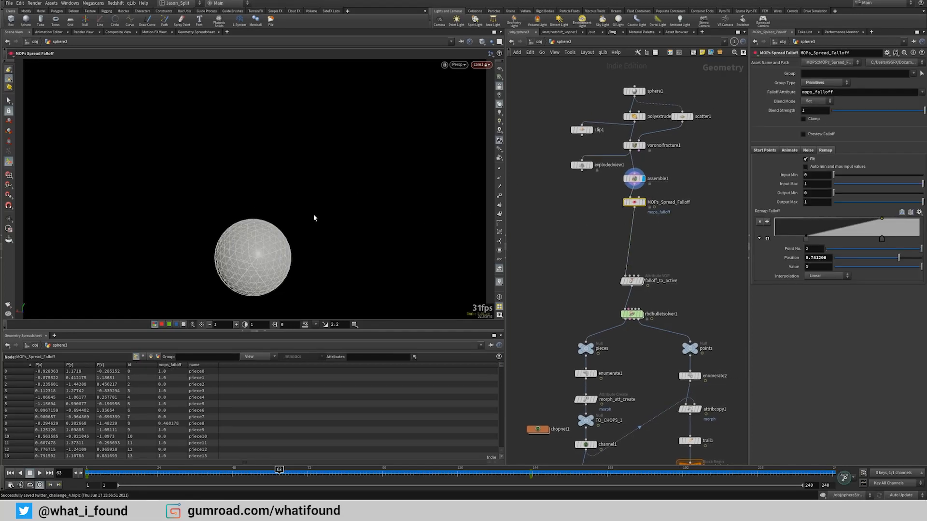
left_click_drag(633, 206, 634, 209)
middle_click_drag(574, 219, 581, 214)
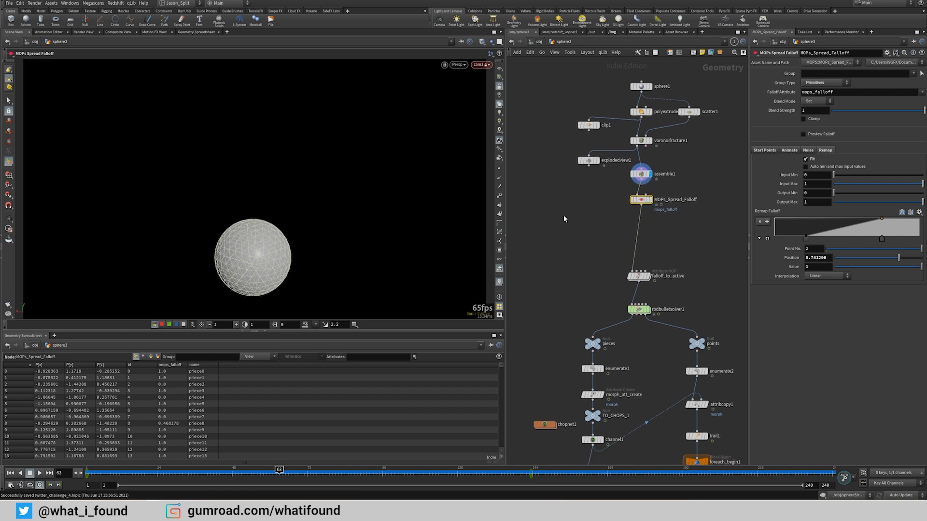
key("Tab")
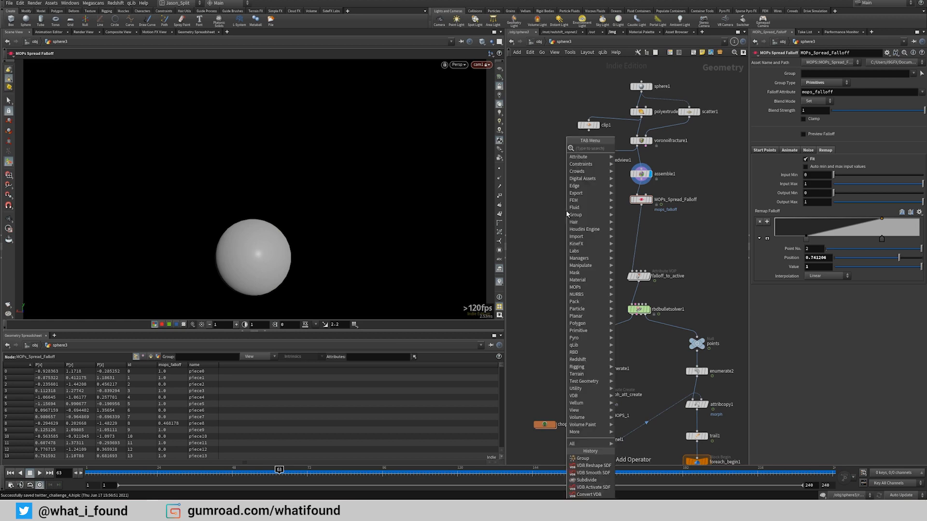
type("gr")
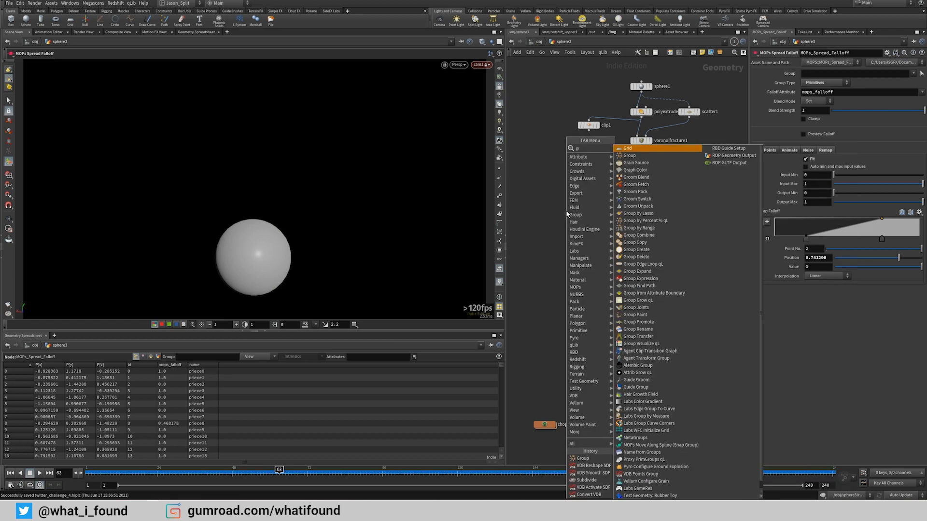
key("Down")
key("Return")
left_click(566, 210)
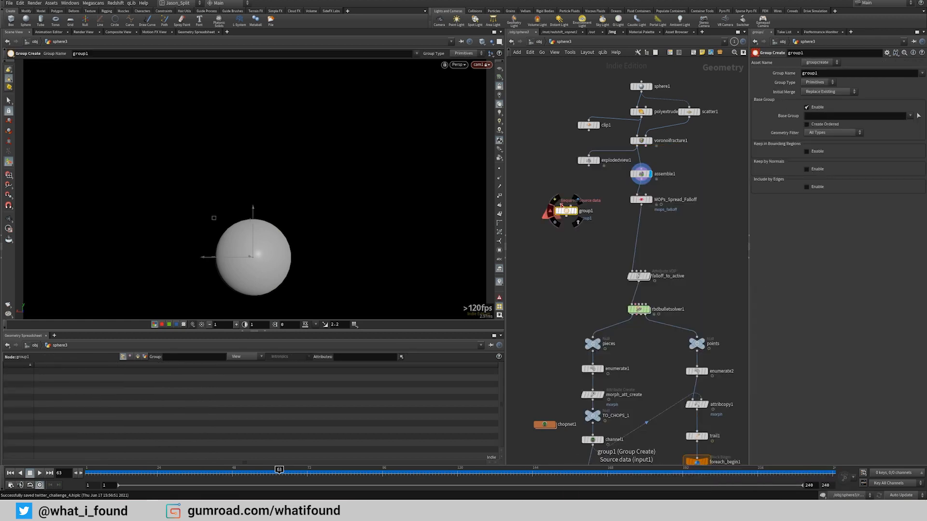
left_click_drag(565, 206, 641, 182)
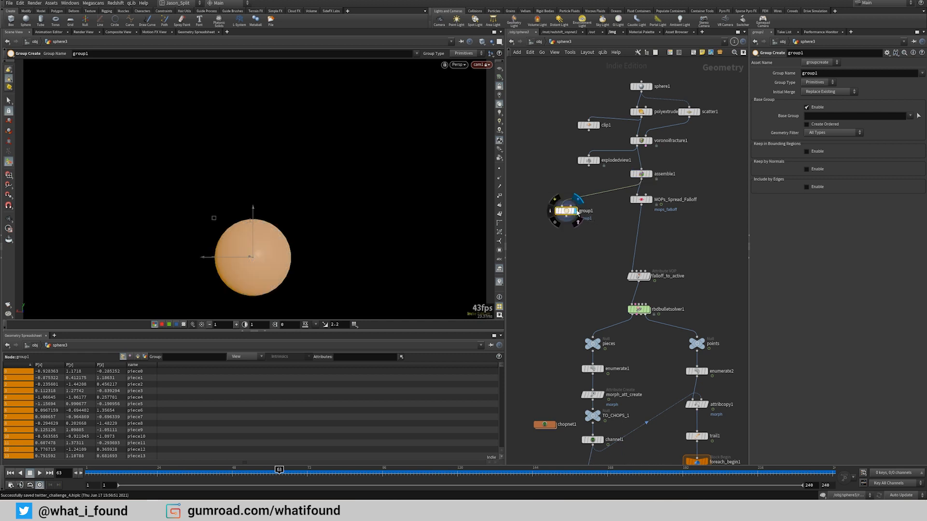
Step: Set group1's type to Points, enable its bounding region and raise the box to a Y center of about 1.66 at the sphere's top
left_click(816, 82)
left_click(817, 91)
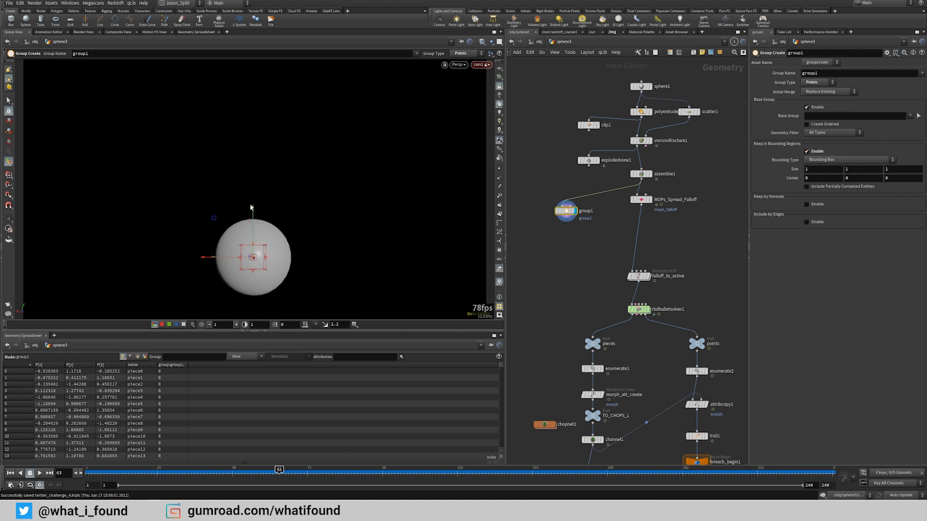
left_click_drag(252, 209, 245, 170)
left_click_drag(261, 210, 294, 231)
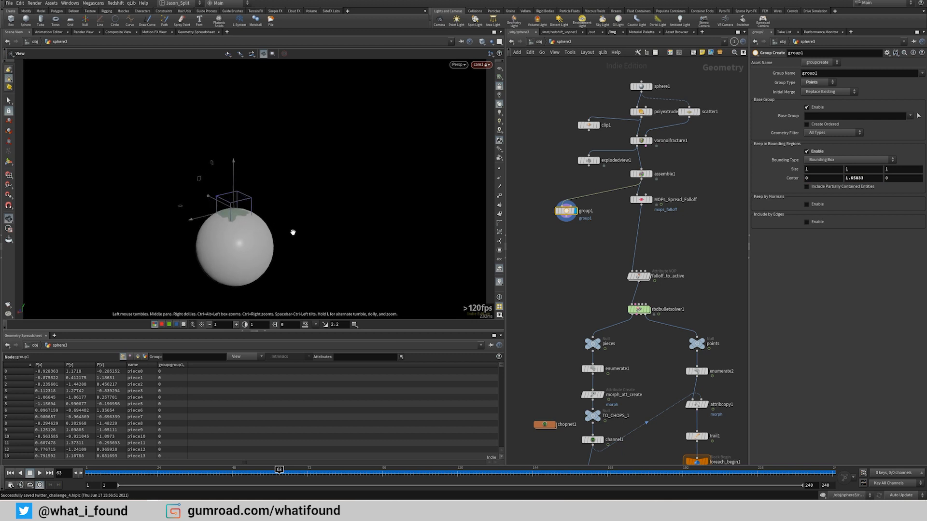
Step: Raise the group1 bounding box above the sphere to a center Y of about 2.14, and keyframe its size and center at frame 1
key("Return")
left_click_drag(241, 207, 241, 169)
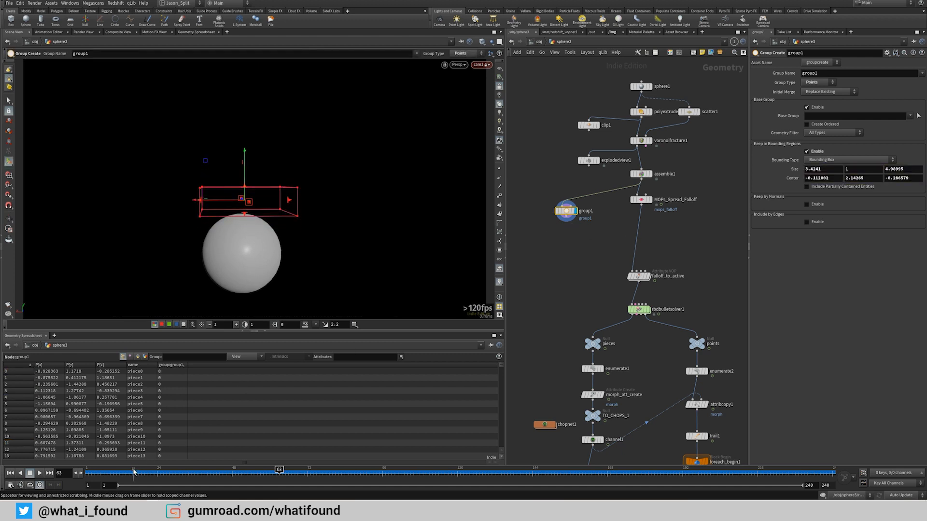
left_click_drag(133, 470, 82, 470)
left_click(794, 169, "alt")
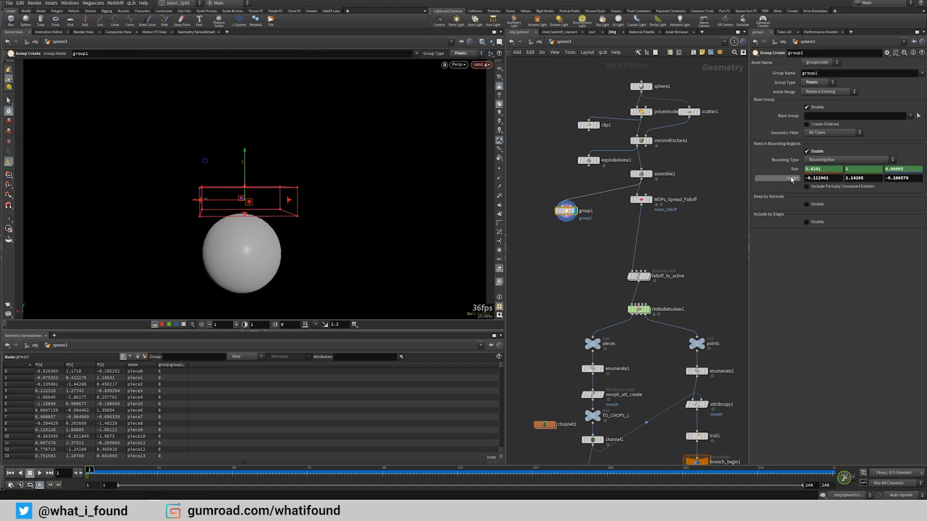
left_click(792, 178, "alt")
Step: At frame 120, stretch the bounding box down around the whole sphere to a height of about 4.64, and scrub back to check the animation
left_click_drag(89, 469, 460, 475)
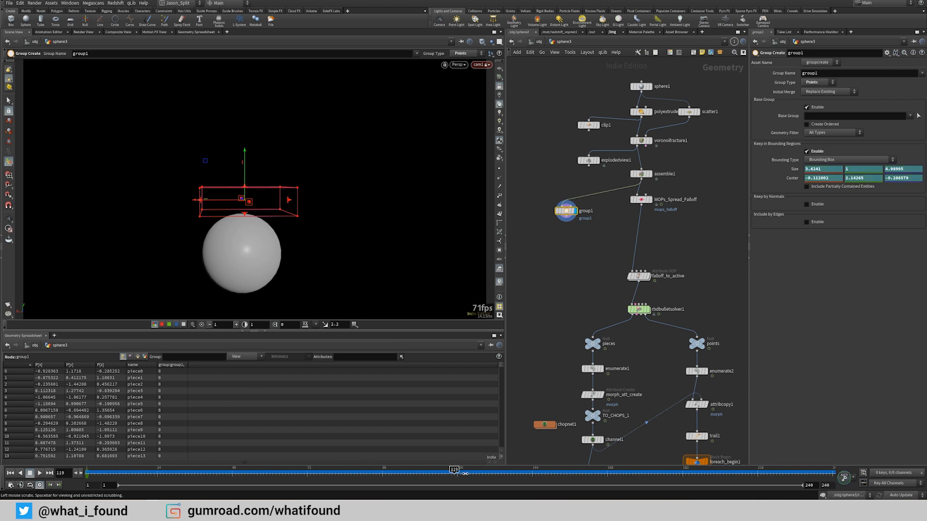
left_click_drag(246, 255, 259, 206, "alt")
key("ctrl+z")
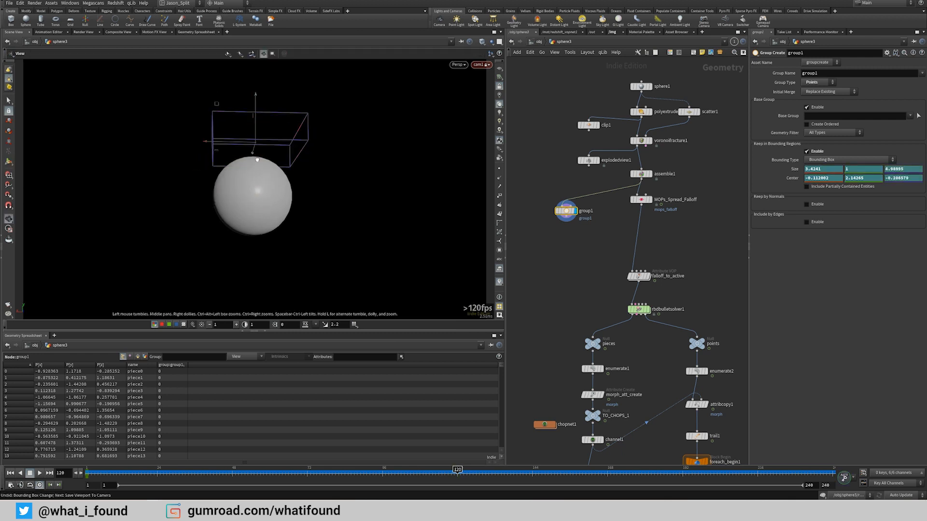
left_click_drag(217, 162, 257, 249, "alt")
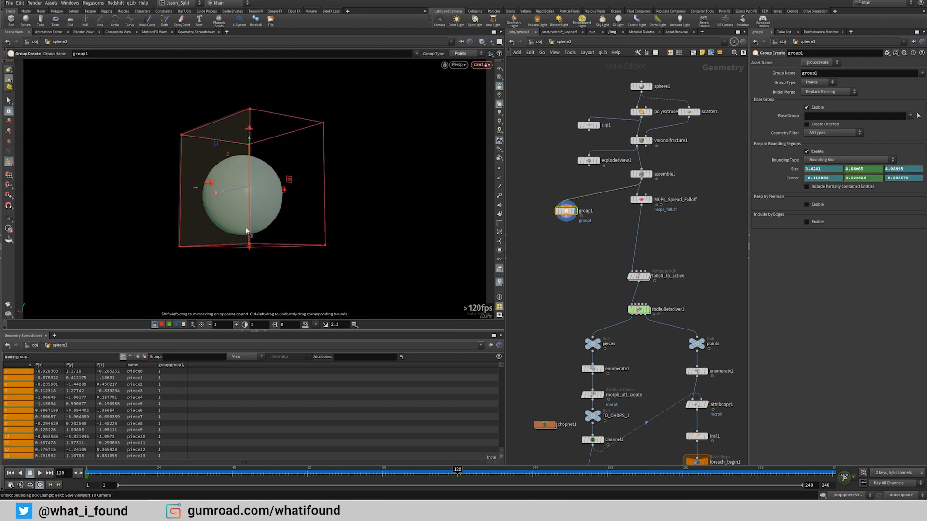
left_click_drag(455, 470, 313, 474)
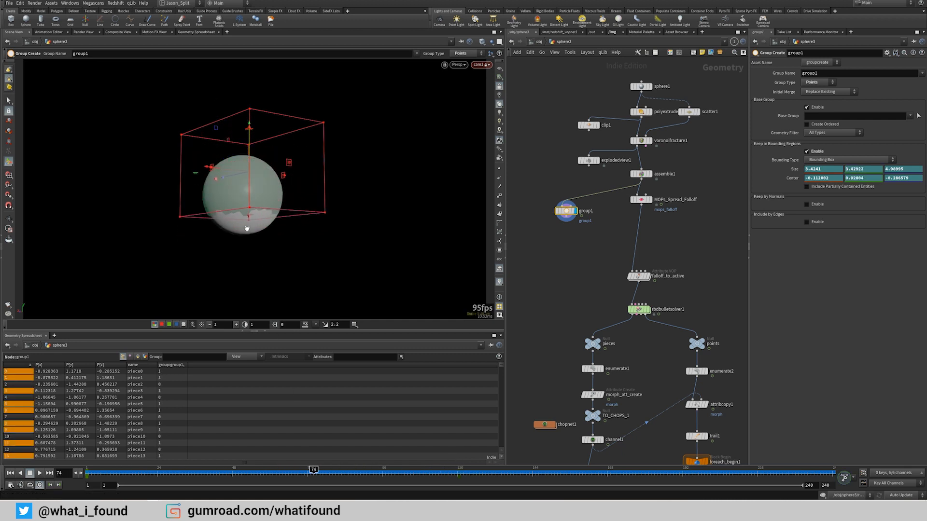
left_click_drag(246, 227, 225, 230, "alt")
Step: Add an Attribute Create node below group1, connect it to group1's output, and rename it active
key("Tab")
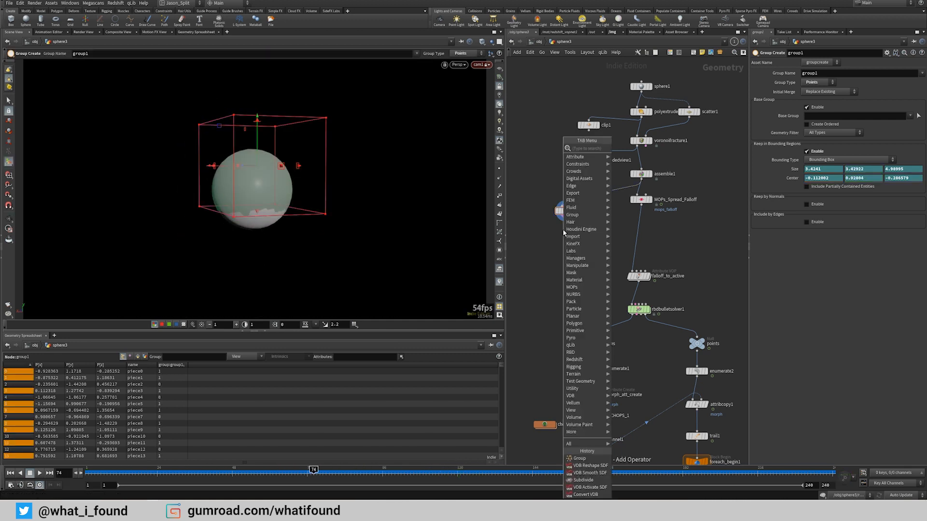
type("att")
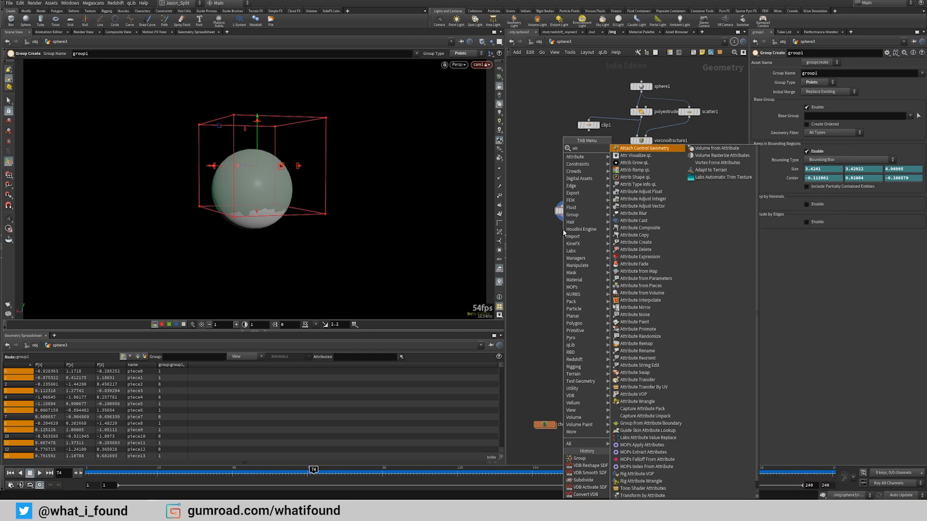
type("ribcreate")
key("Return")
left_click(566, 232)
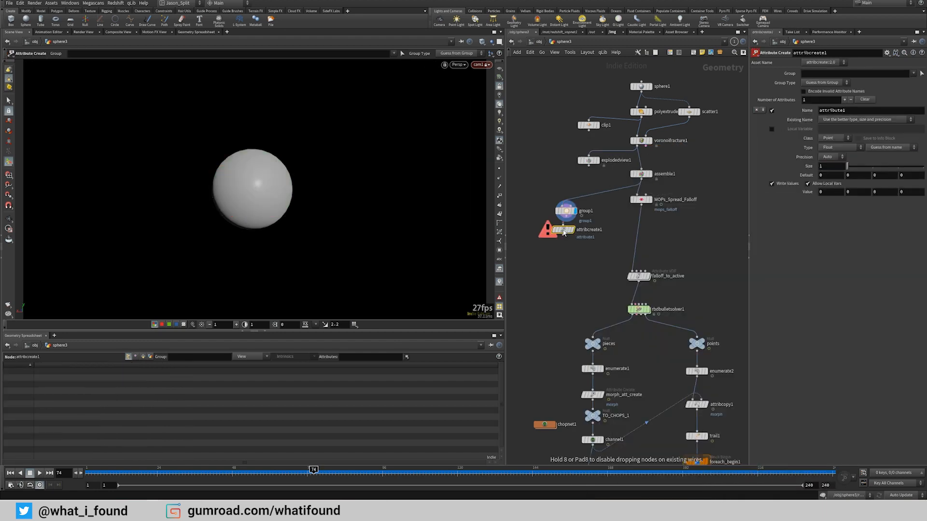
left_click_drag(565, 232, 566, 218)
left_click(597, 235)
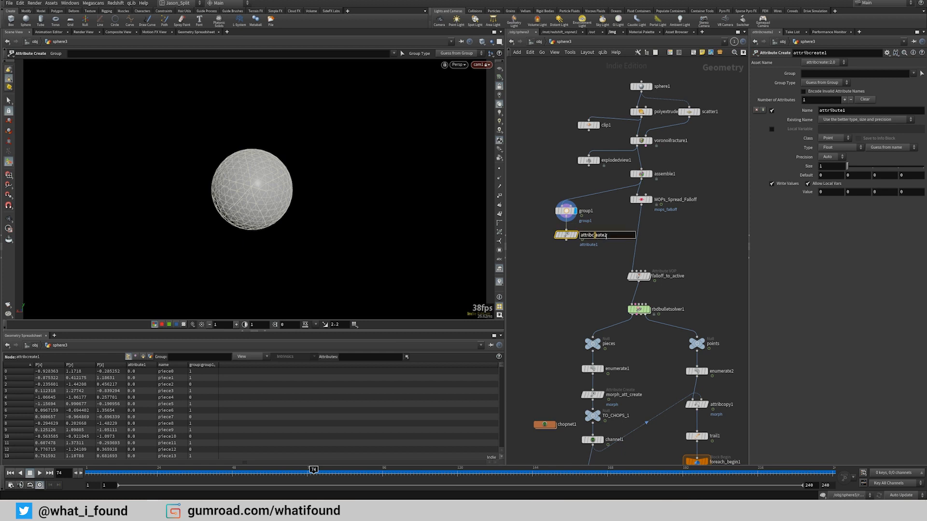
type("active")
key("Return")
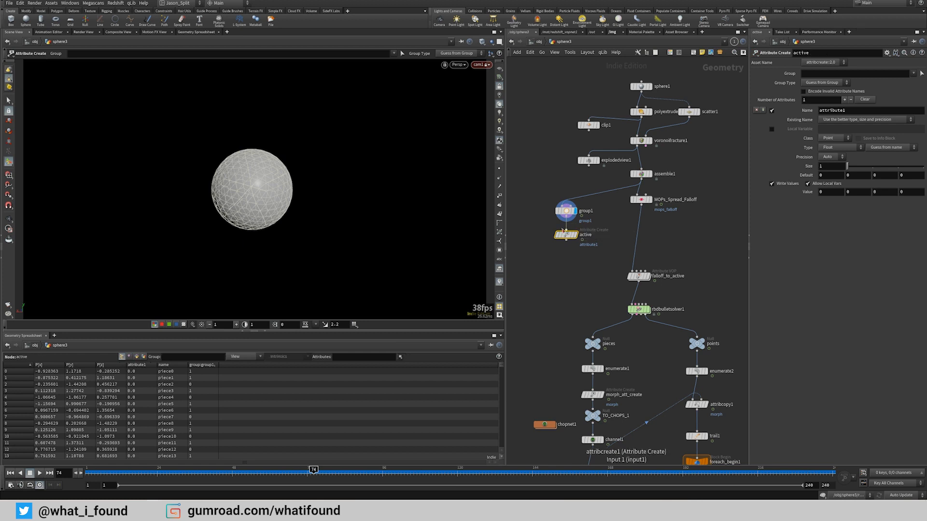
Step: Name the created attribute active, set its type to Integer, and give it a value of 1
double_click(851, 107)
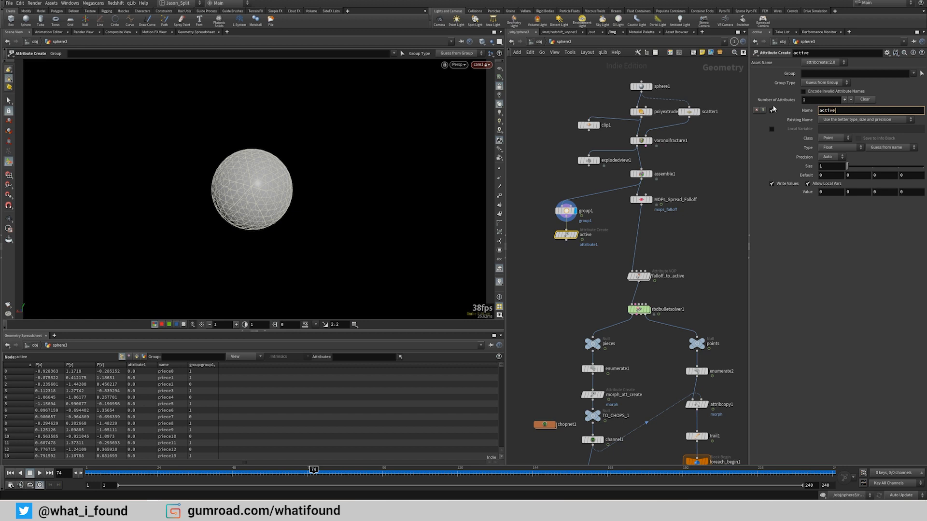
type("active")
key("Return")
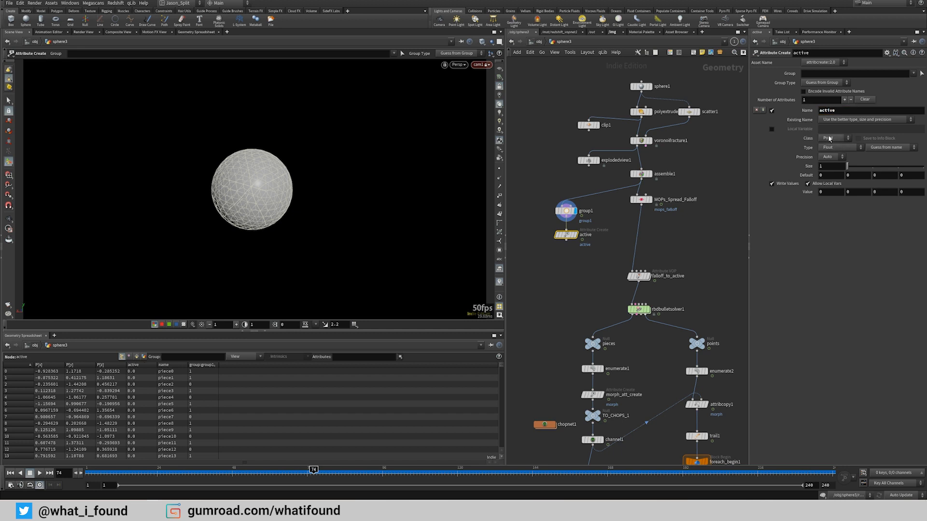
left_click(838, 150)
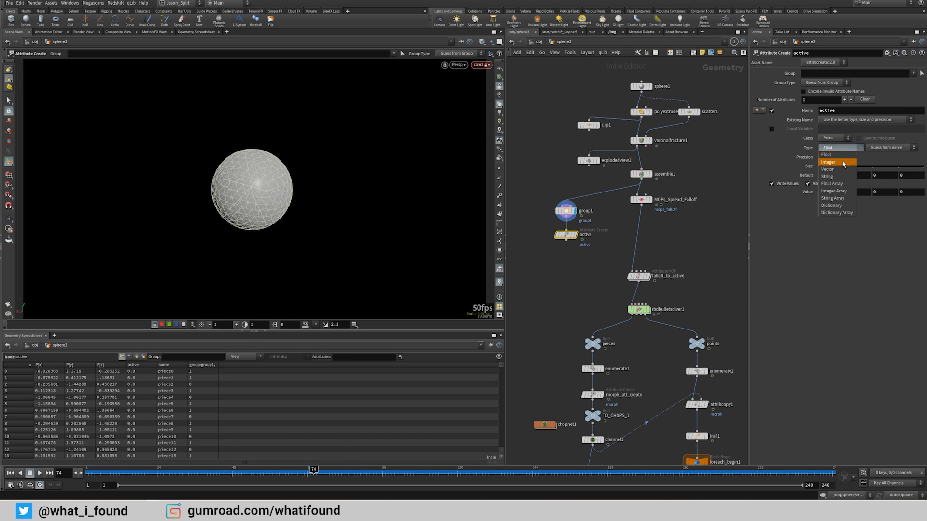
left_click(831, 157)
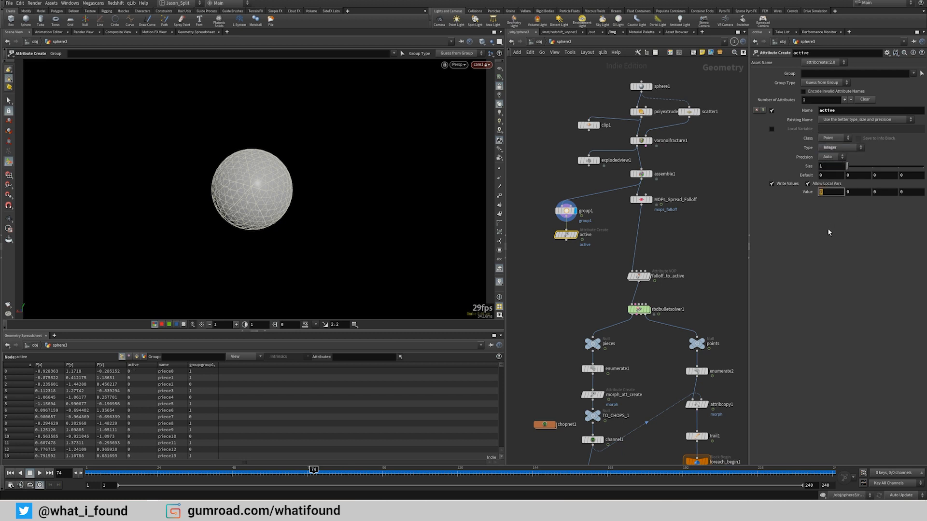
type("1")
key("Return")
Step: Restrict the active attribute to the points in group1 and display the active node's output
left_click(840, 84)
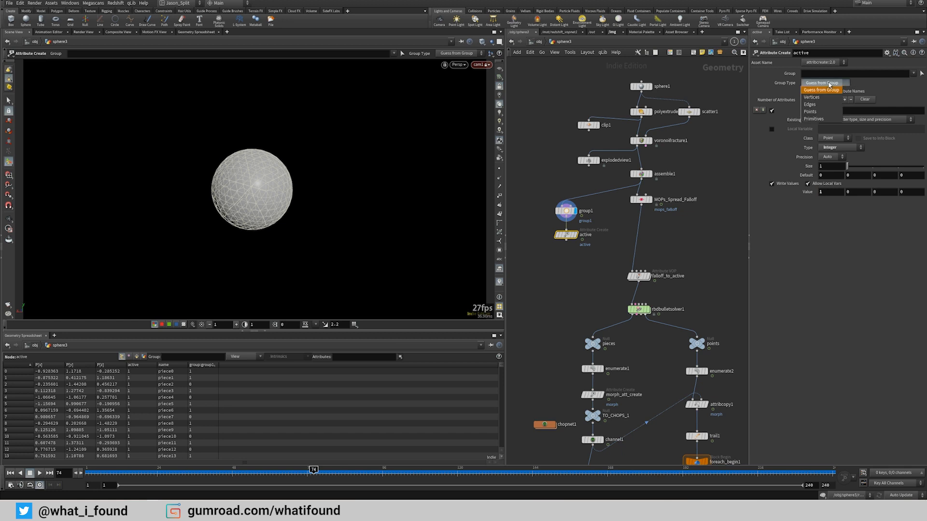
left_click(829, 107)
left_click(913, 75)
left_click(911, 85)
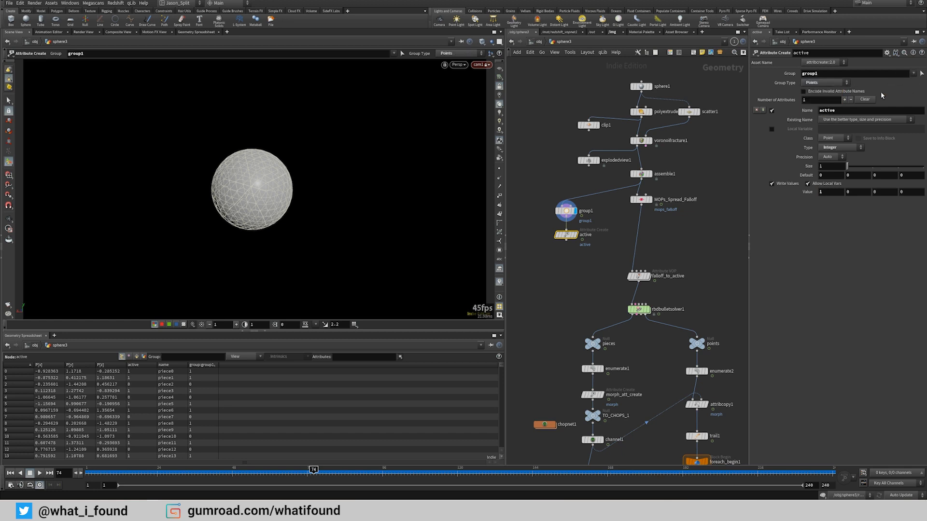
left_click(575, 240)
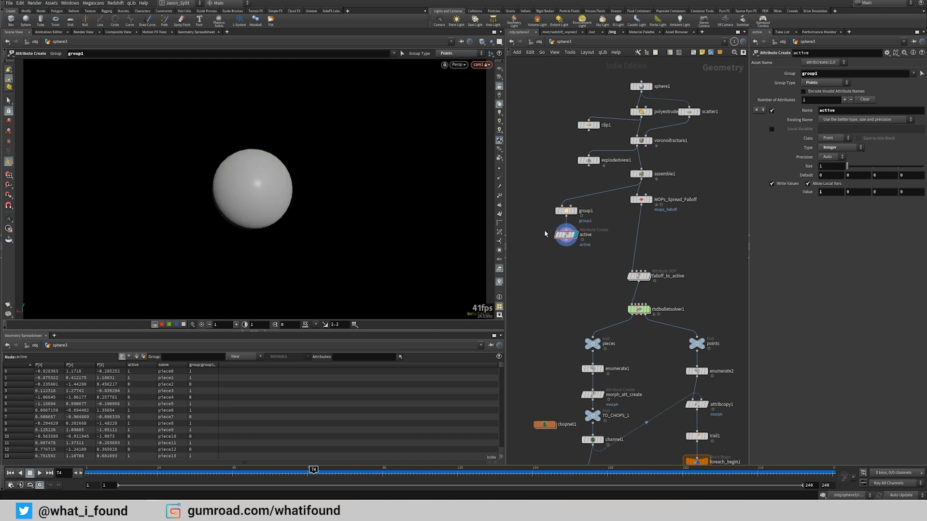
Step: Scrub the timeline to examine the pieces' active values, and review the group1 and active nodes beside the MOPs falloff branch
left_click_drag(202, 470, 333, 482)
middle_click_drag(603, 250, 588, 217)
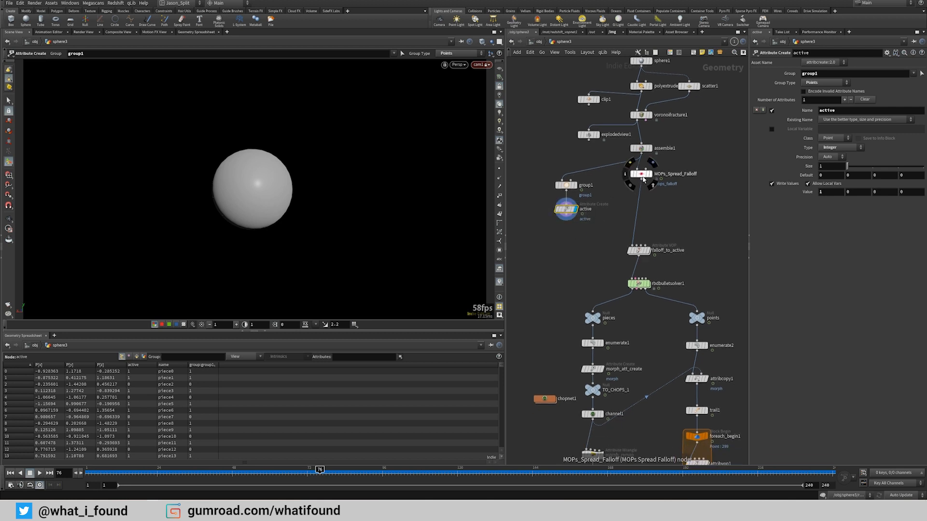
left_click(642, 176)
left_click_drag(549, 158, 587, 250)
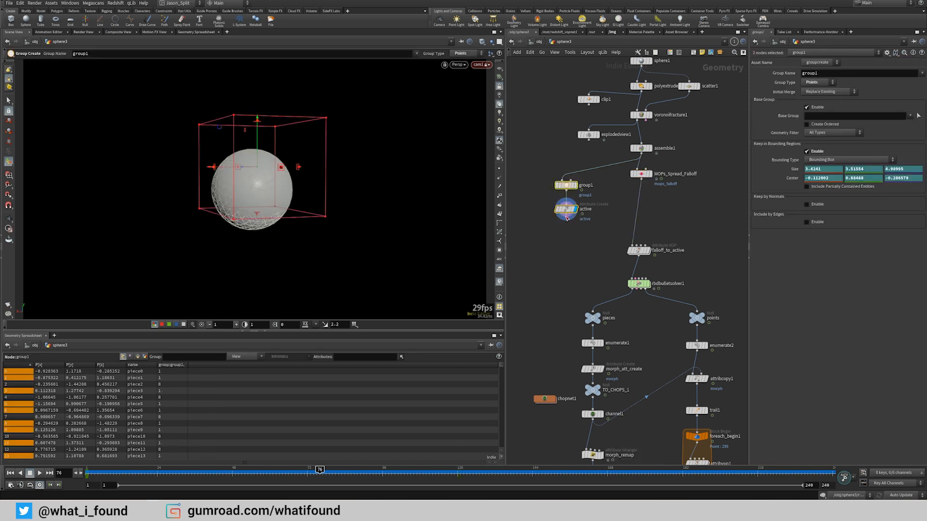
left_click(566, 246)
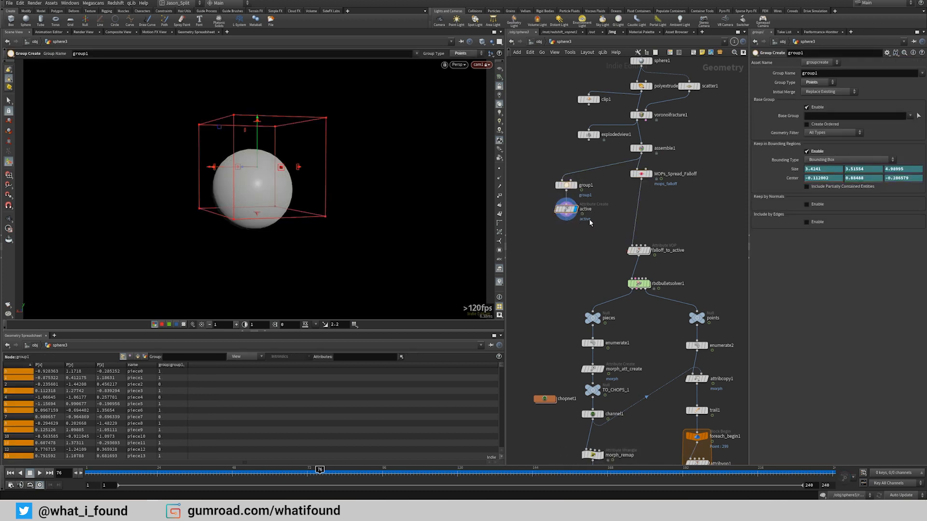
middle_click_drag(587, 260, 592, 219)
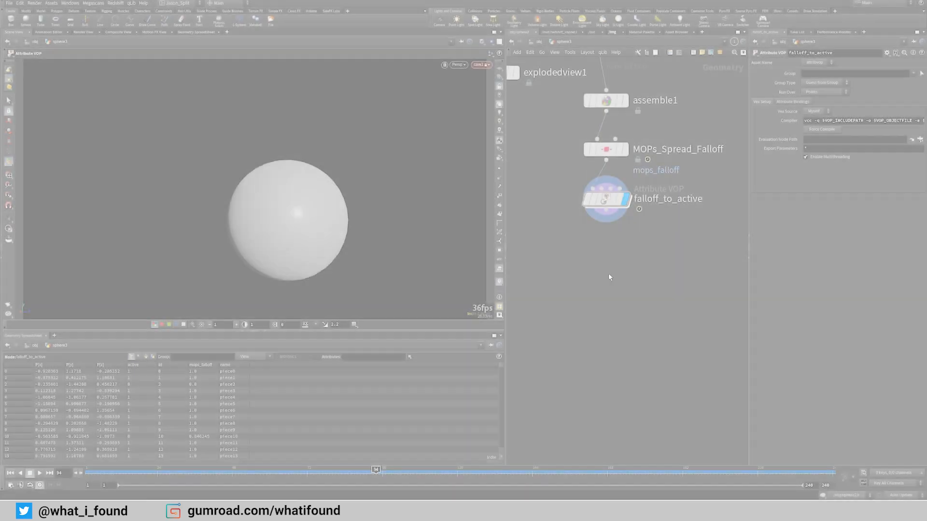
Step: Add an RBD Bullet Solver node below falloff_to_active and feed that node's output into its first input
key("Tab")
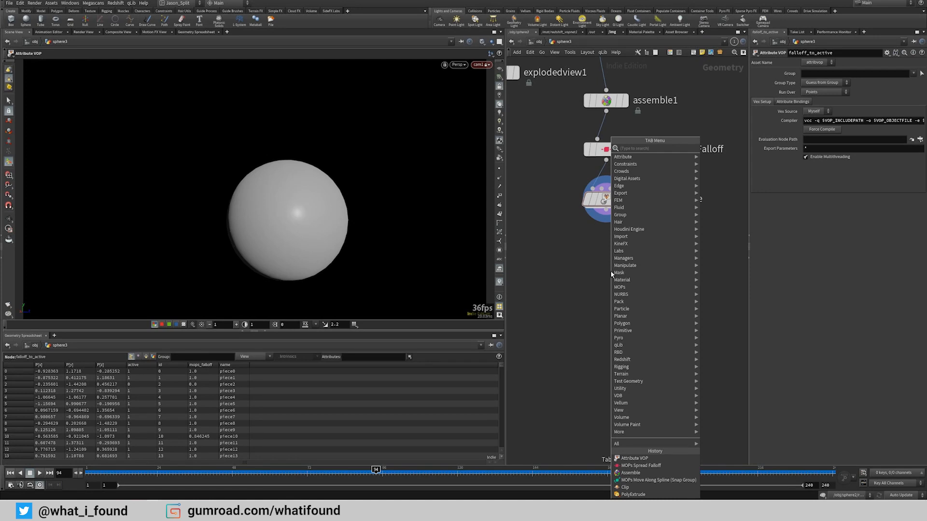
type("rbd")
key("Return")
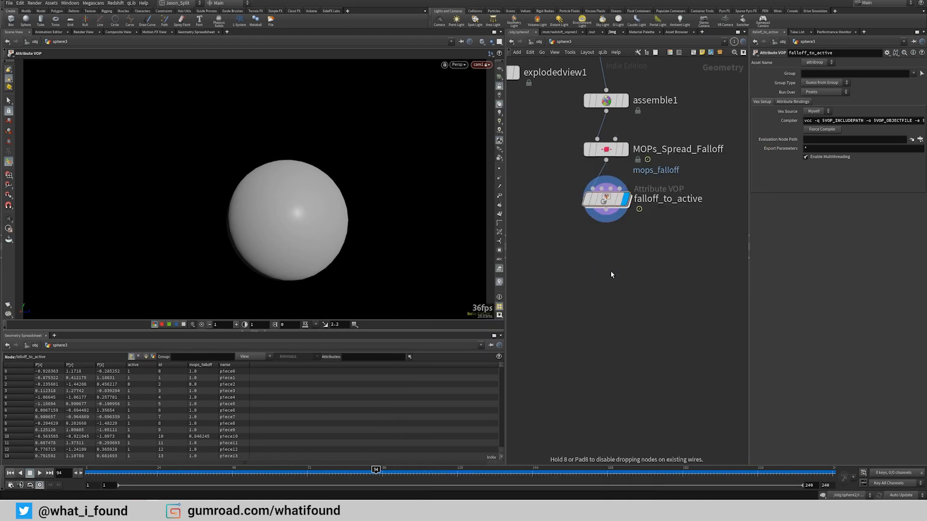
left_click(607, 273)
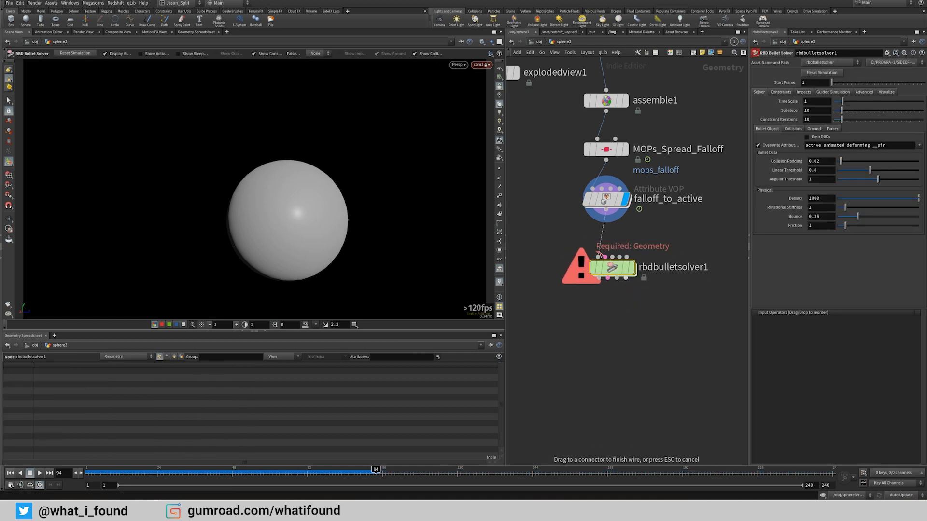
left_click_drag(606, 270, 607, 269)
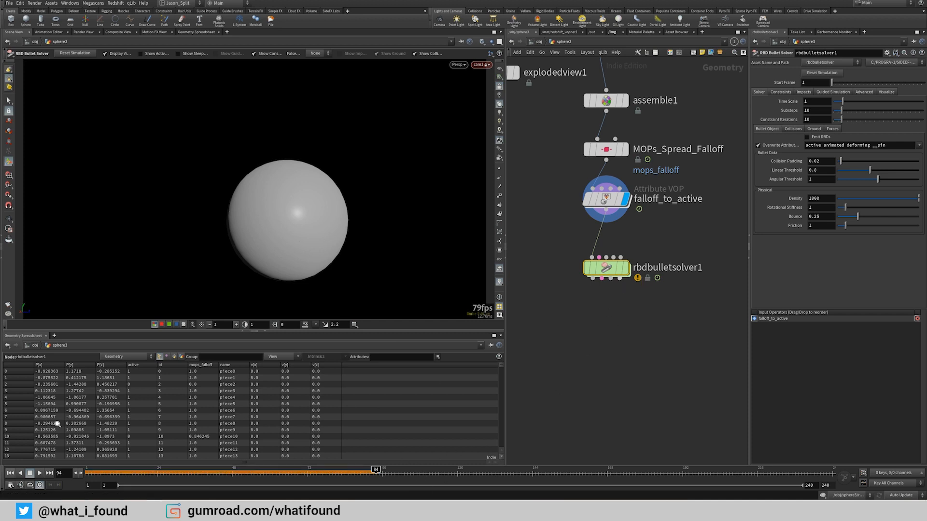
Step: Play the timeline from frame 1 with the sphere seen from farther away to examine the solver's piece data, and stop playback
left_click(12, 475)
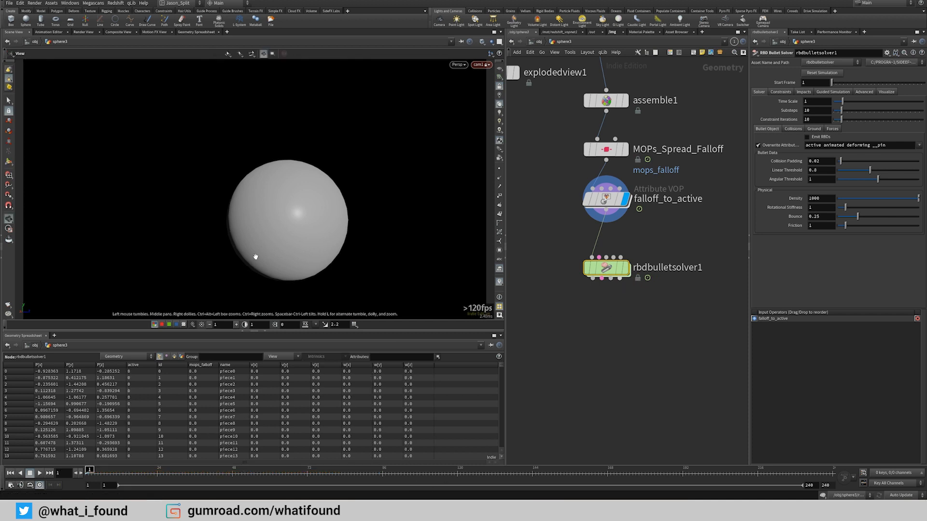
middle_click_drag(254, 257, 255, 236, "alt")
right_click_drag(254, 235, 91, 343, "alt")
key("Return")
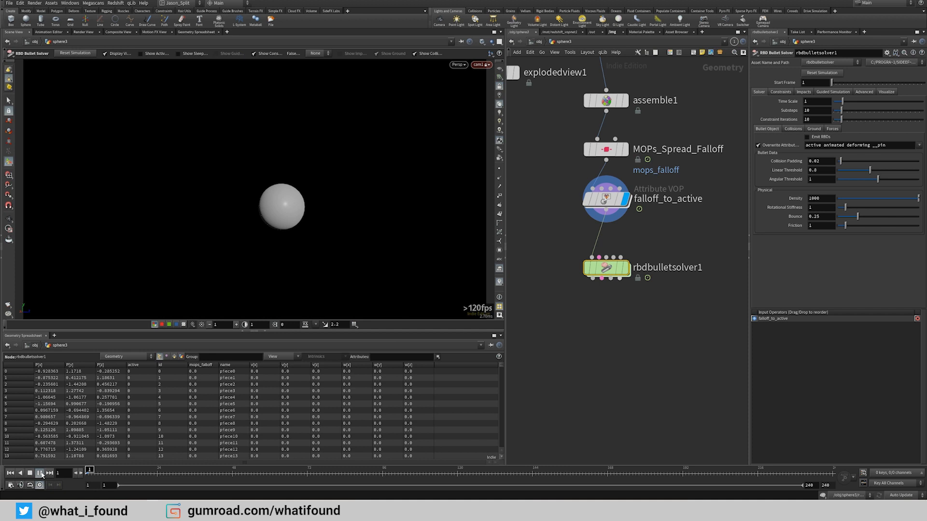
left_click(40, 473)
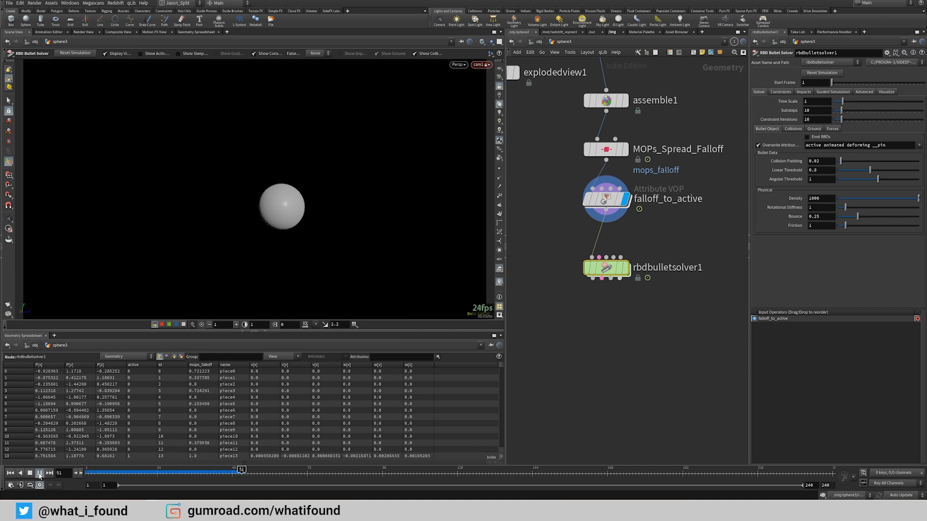
left_click(31, 474)
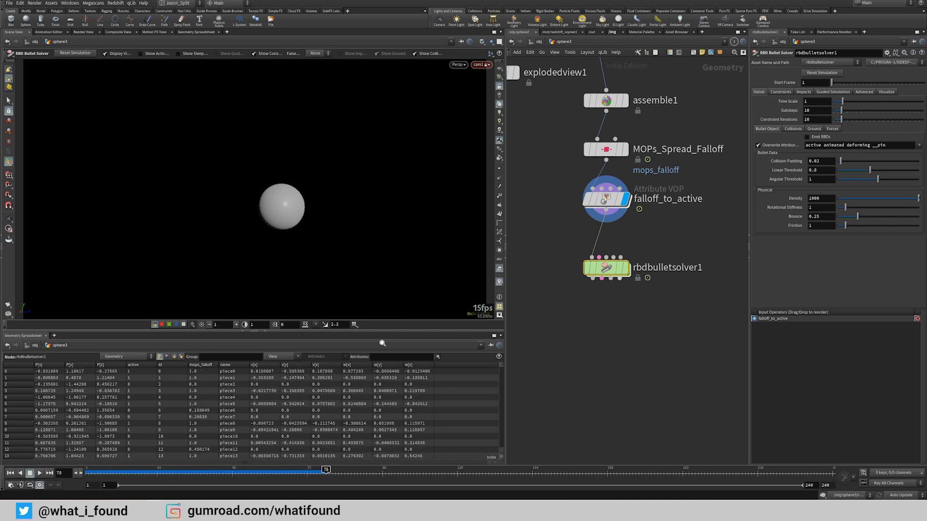
Step: Display the rbdbulletsolver1 output, play the simulation from the first frame, and return to frame 1
left_click(625, 268)
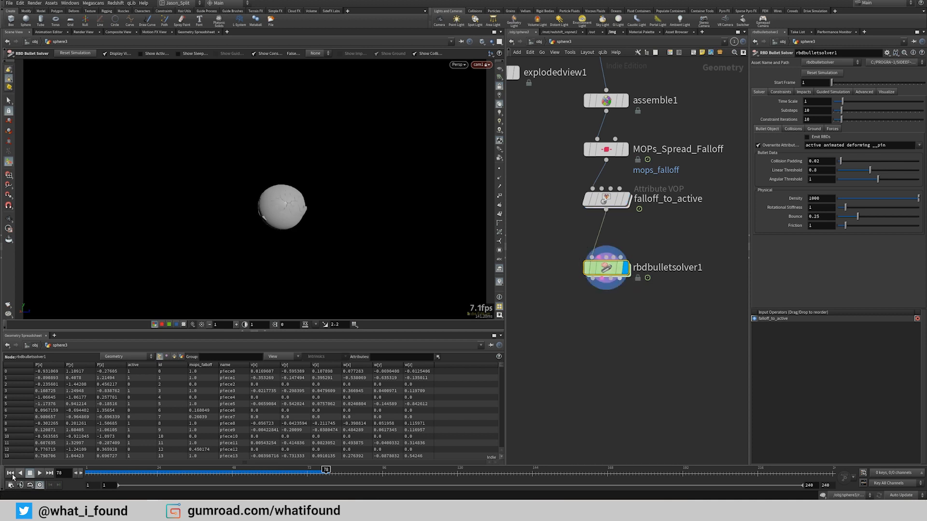
left_click(12, 474)
left_click(40, 474)
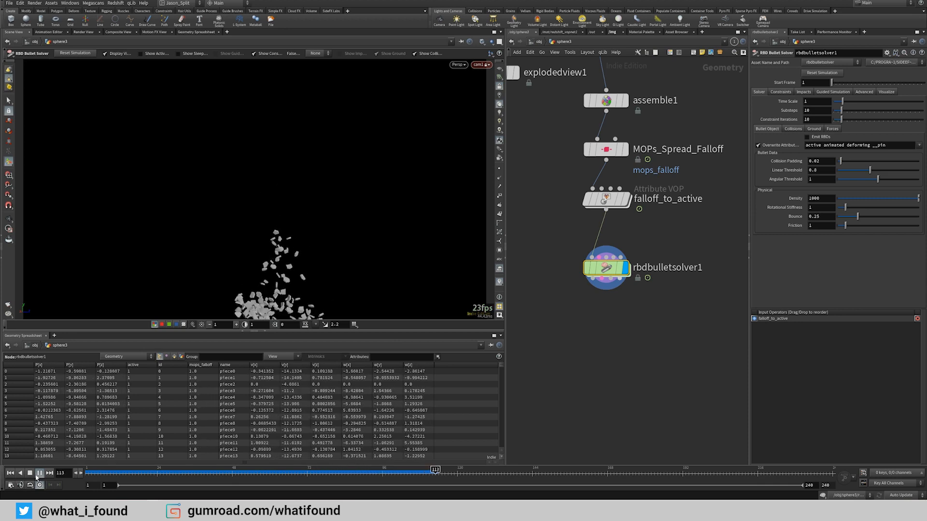
left_click(39, 473)
left_click(11, 473)
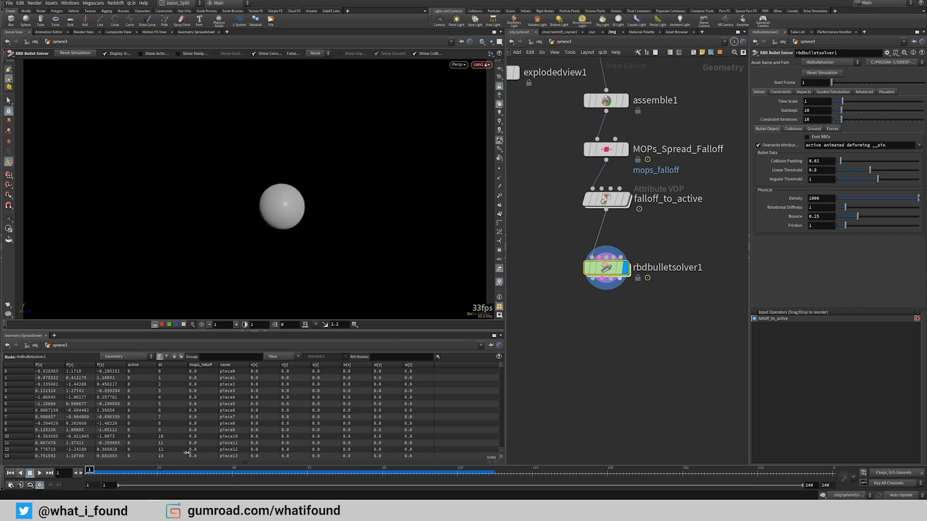
Step: Set the vertical gravity of rbdbulletsolver1 to 0 in its forces settings
middle_click_drag(700, 245, 672, 261)
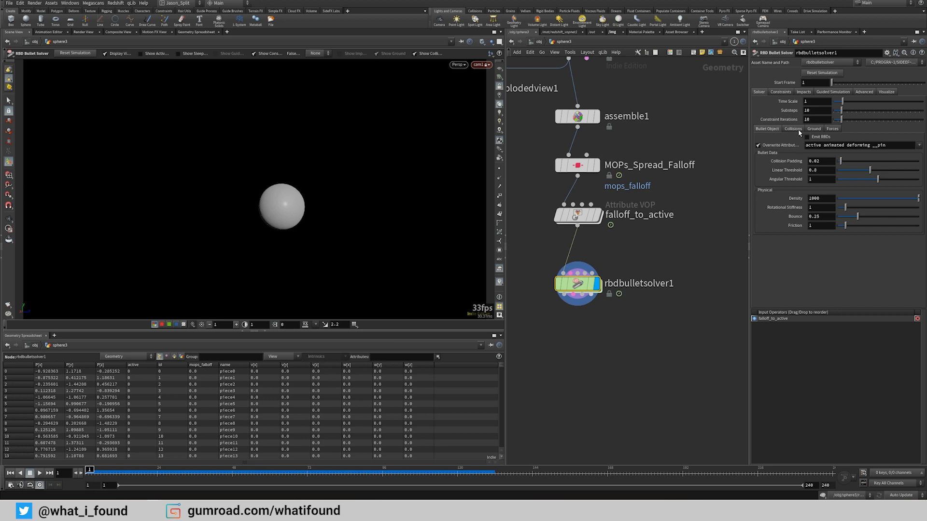
left_click(832, 129)
double_click(859, 137)
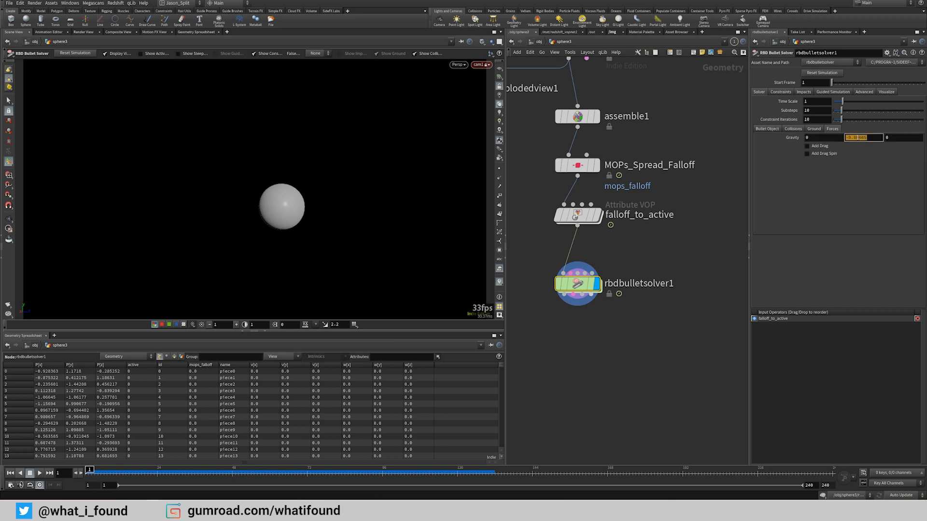
type("0")
key("Return")
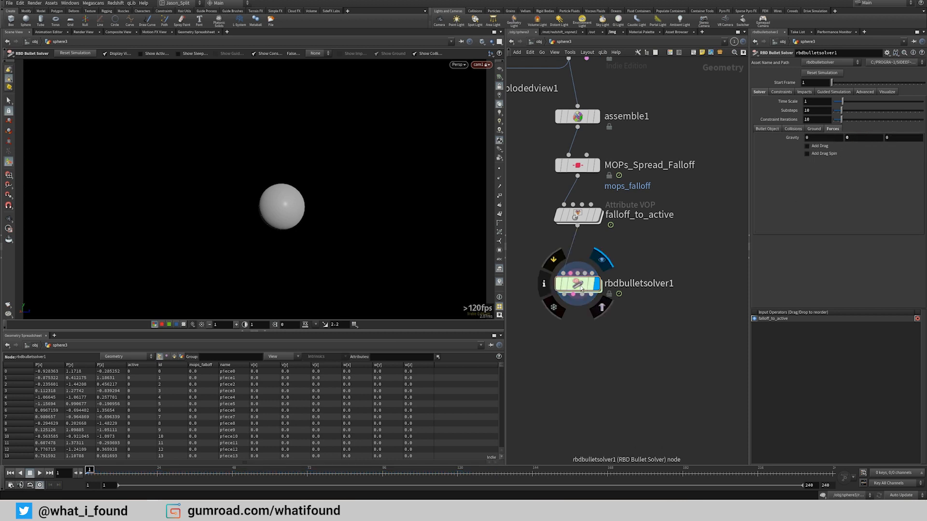
Step: Inside rbdbulletsolver1's forces network, add a POP Wind node and wire it into force_output
double_click(577, 284)
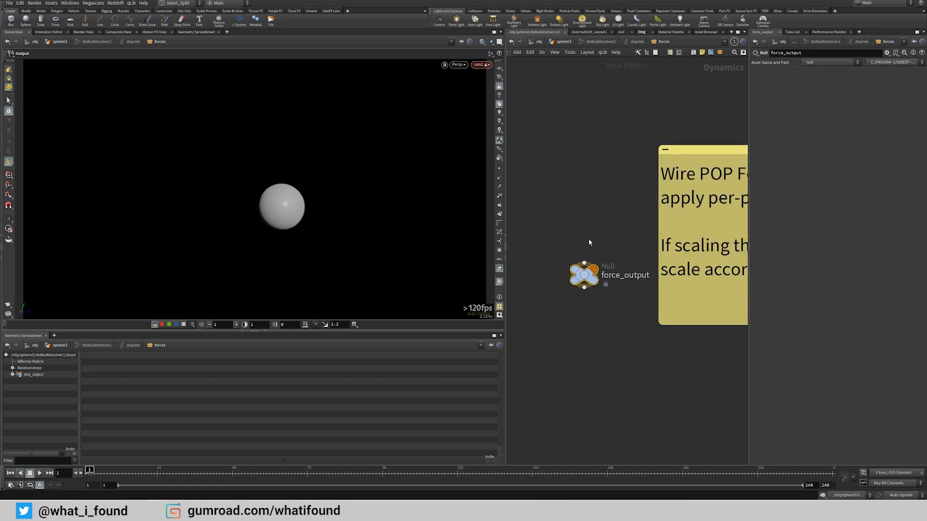
scroll(582, 227, "up", 3)
key("Tab")
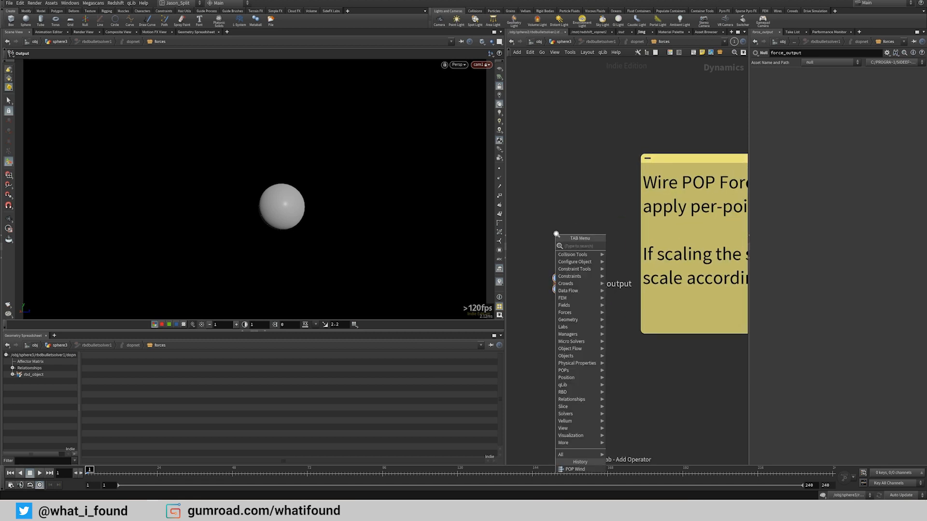
type("pop w")
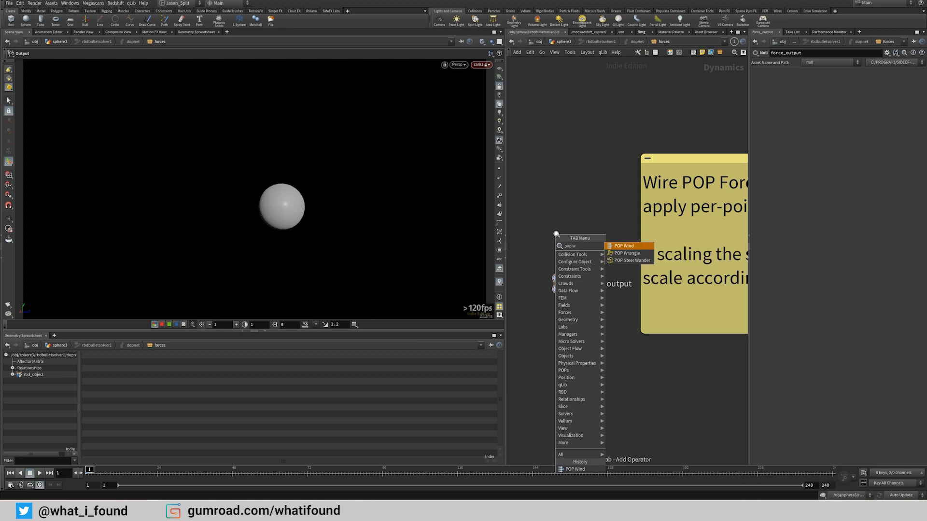
key("Return")
left_click(558, 244)
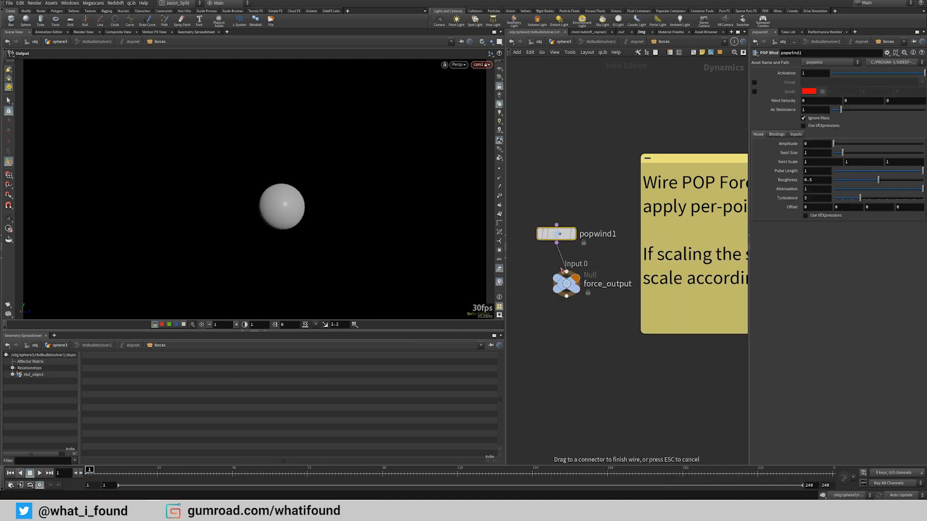
mouse_move(556, 243)
left_mouse_down()
mouse_move(567, 271)
mouse_move(566, 235)
left_mouse_up()
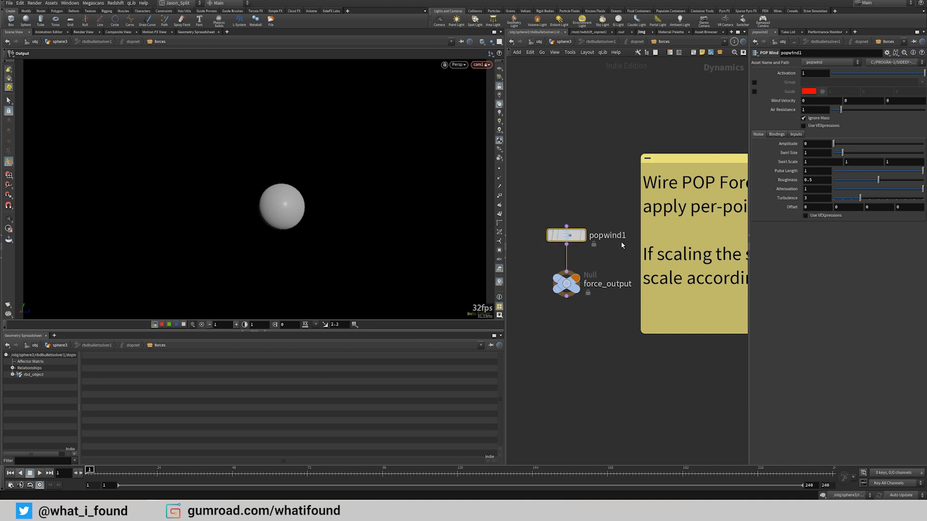
Step: Set popwind1's vertical wind velocity to 2, noise amplitude to 2.15 and swirl size to 1.42
left_click(854, 101)
type("2")
key("Return")
left_click(851, 148)
left_click(845, 153)
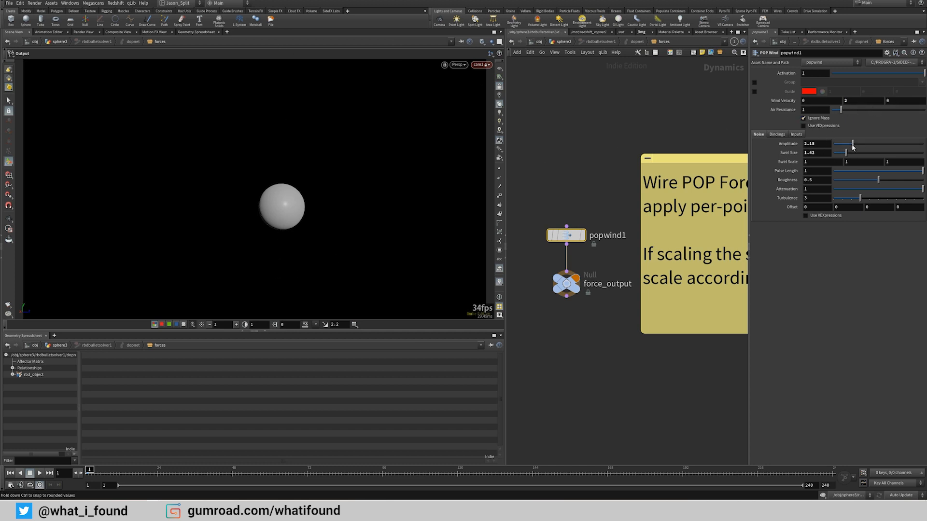
Step: Play the simulation, set popwind1's amplitude to 2.83 and swirl size to 1.9, and replay it from frame 1
left_click(41, 475)
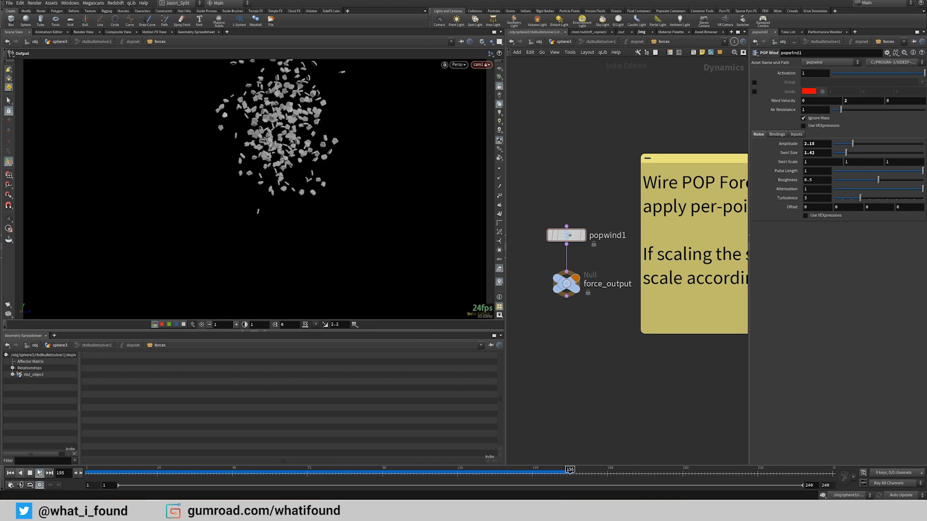
left_click(30, 473)
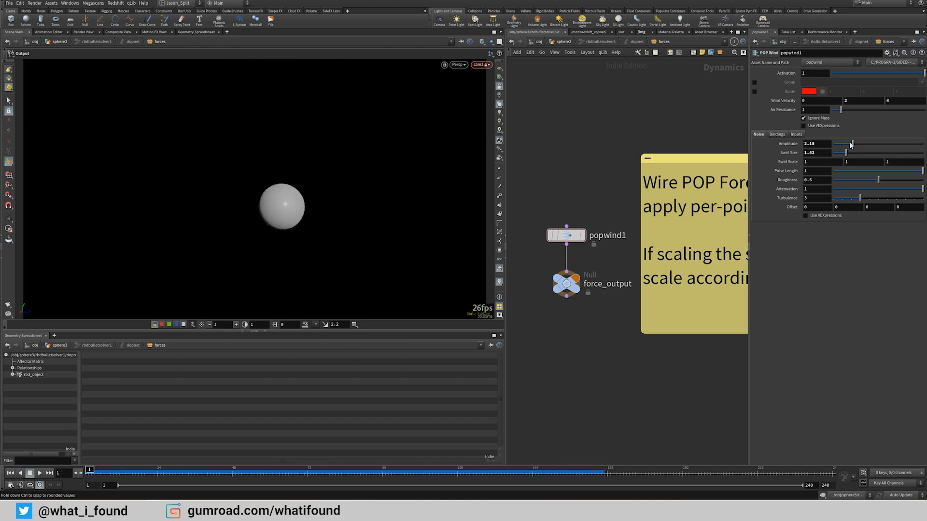
left_click_drag(852, 144, 859, 145)
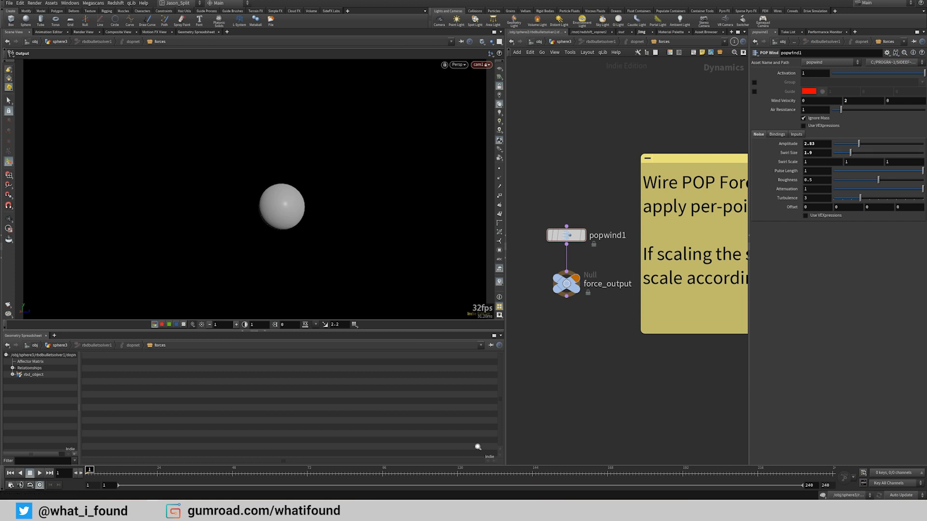
left_click(38, 476)
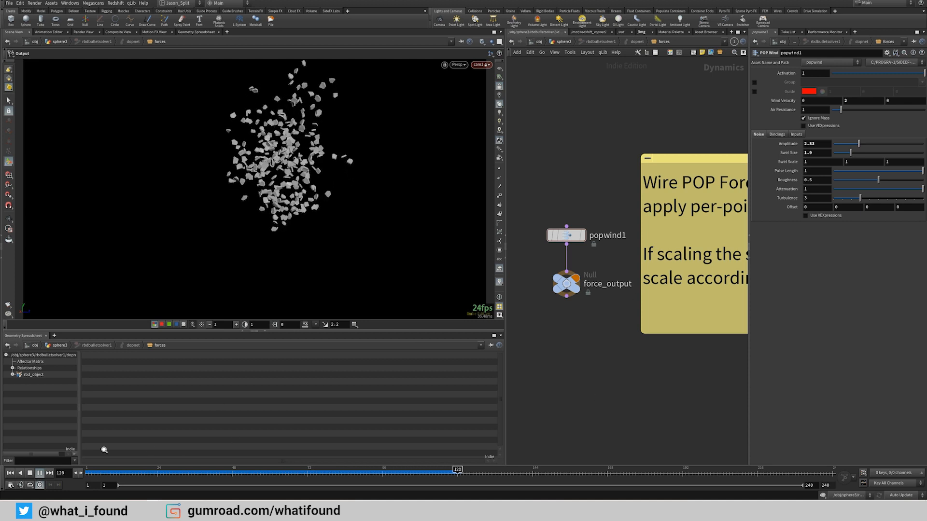
left_click(30, 473)
Step: Return to the sphere3 network, add a Null node below rbdbulletsolver1 and feed it from the solver's first output
key("u")
key("u")
key("u")
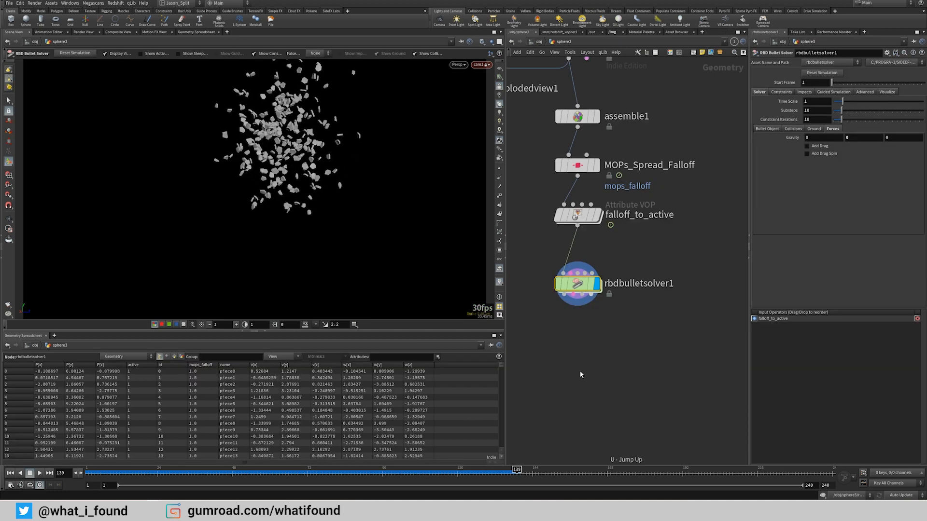
middle_click_drag(609, 308, 612, 273)
key("Tab")
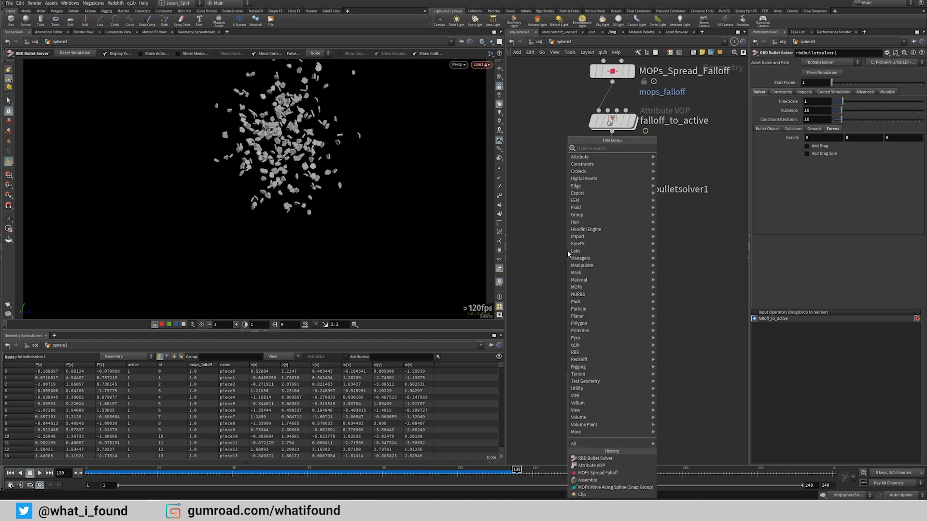
type("null")
key("Return")
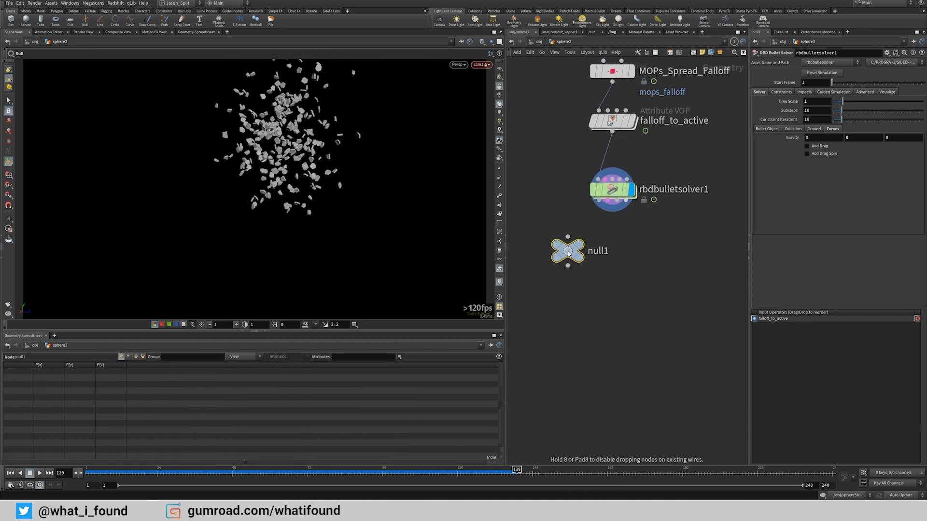
left_click(568, 252)
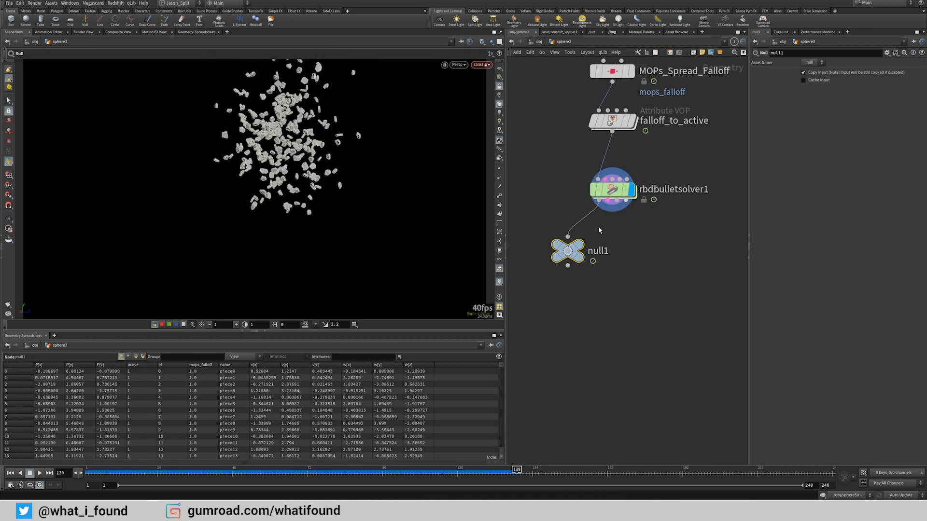
Step: Rename the new null node pieces
double_click(597, 250)
mouse_move(564, 252)
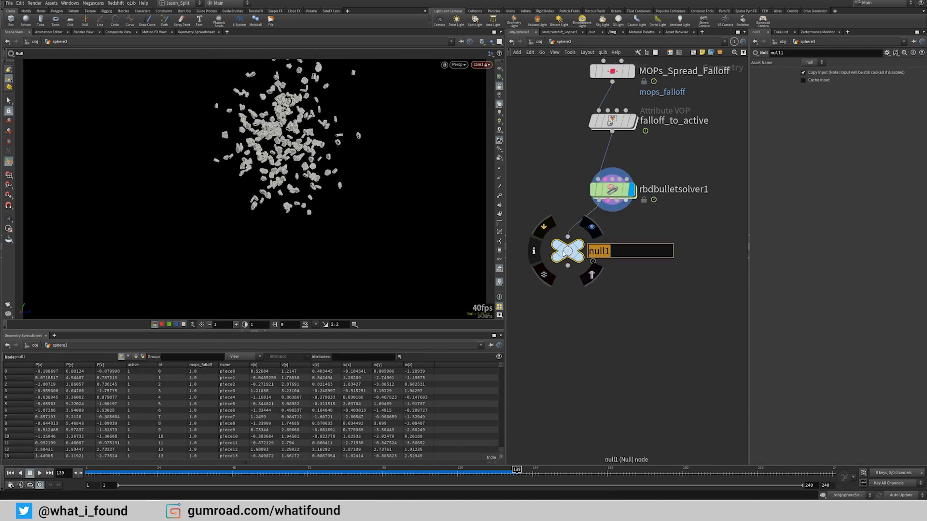
type("pic")
type("ces")
key("Return")
Step: Duplicate the pieces null beside it, feed the copy from the solver's fourth output and rename it points
left_click_drag(564, 252, 661, 258)
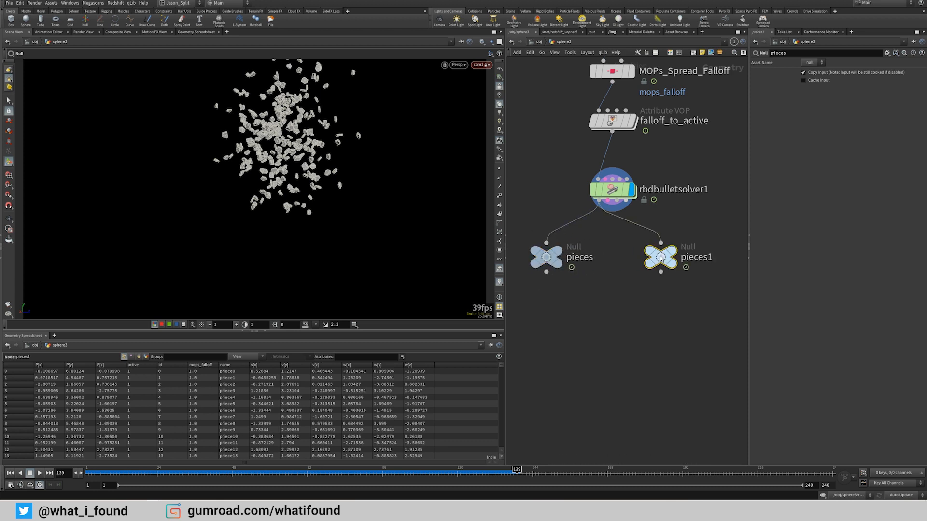
double_click(696, 258)
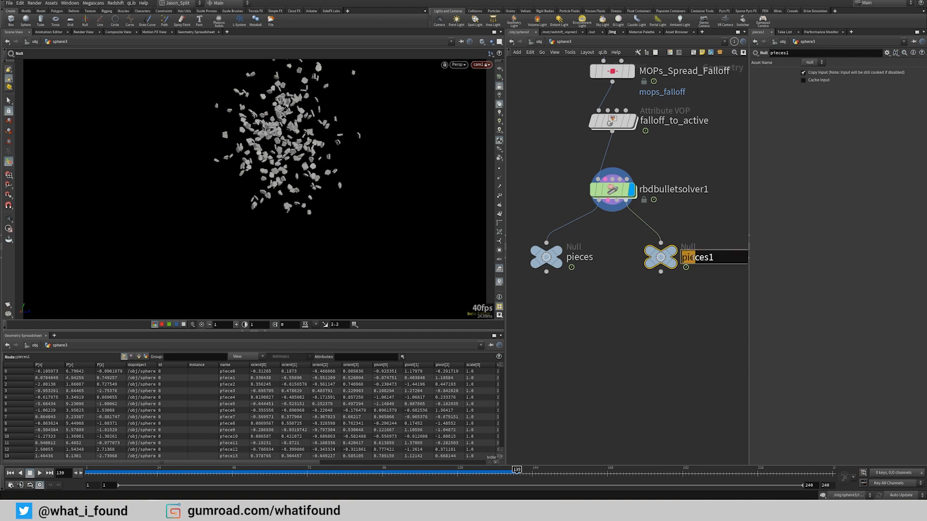
type("points")
key("Return")
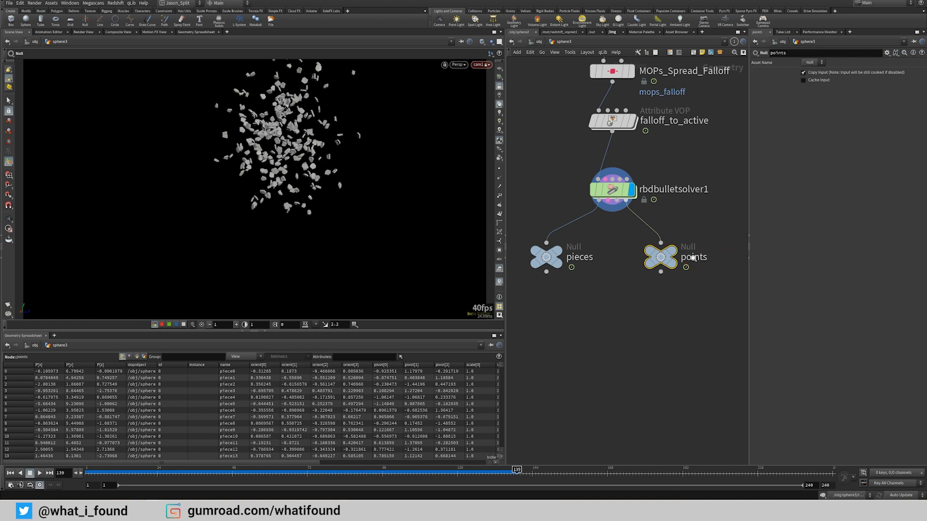
Step: Display the pieces null's output and scrub the timeline to frame 100
middle_click_drag(637, 317, 671, 309)
left_click(592, 243)
left_click_drag(585, 253, 577, 254)
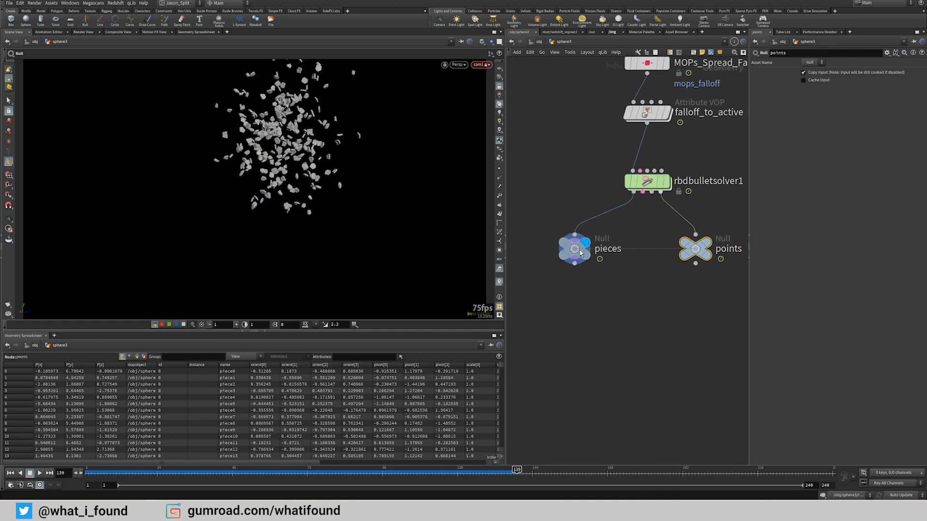
left_click(573, 258)
left_click_drag(97, 471, 441, 457)
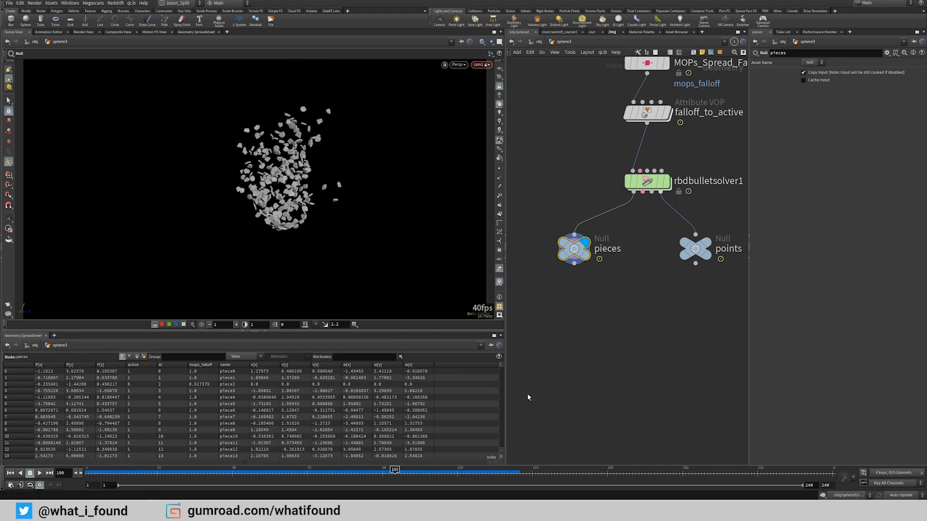
Step: Add an Enumerate node below the pieces null, wire it to that null and display its output
scroll(567, 292, "up", 3)
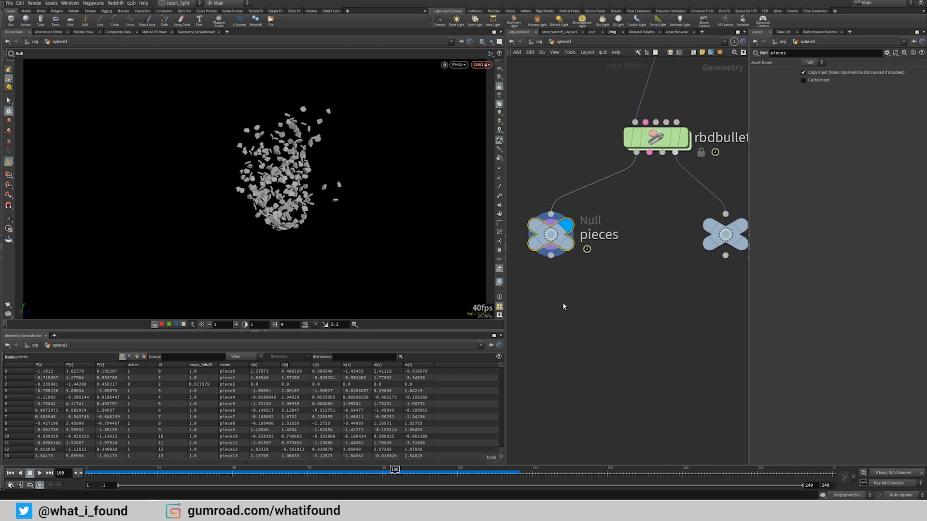
key("Tab")
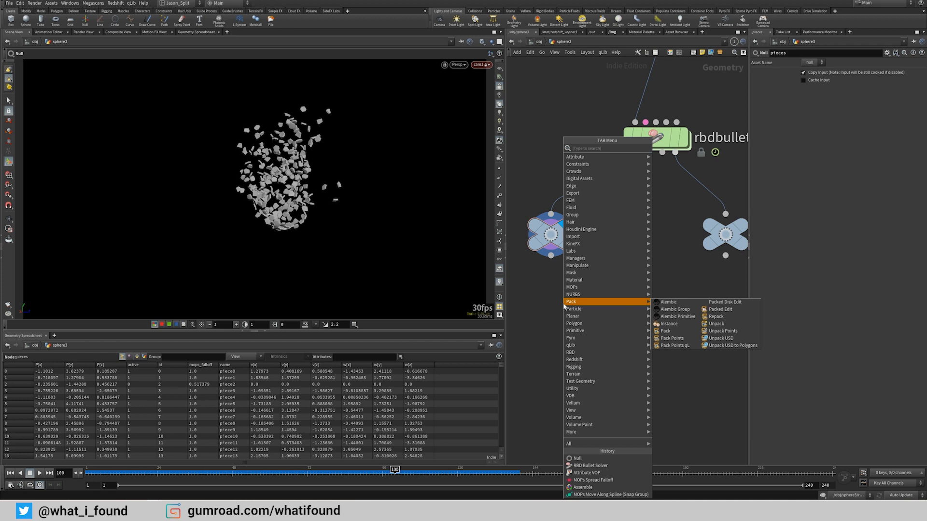
type("en")
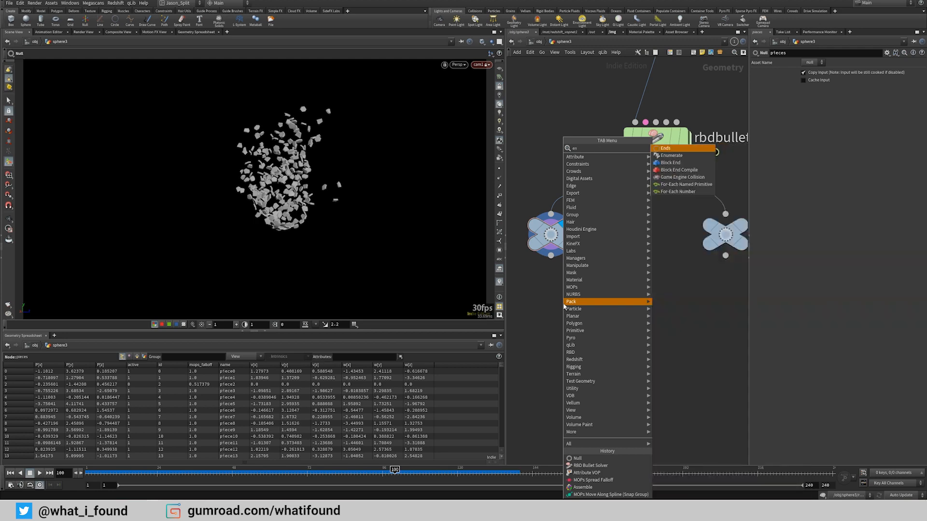
key("Down")
key("Return")
left_click(549, 308)
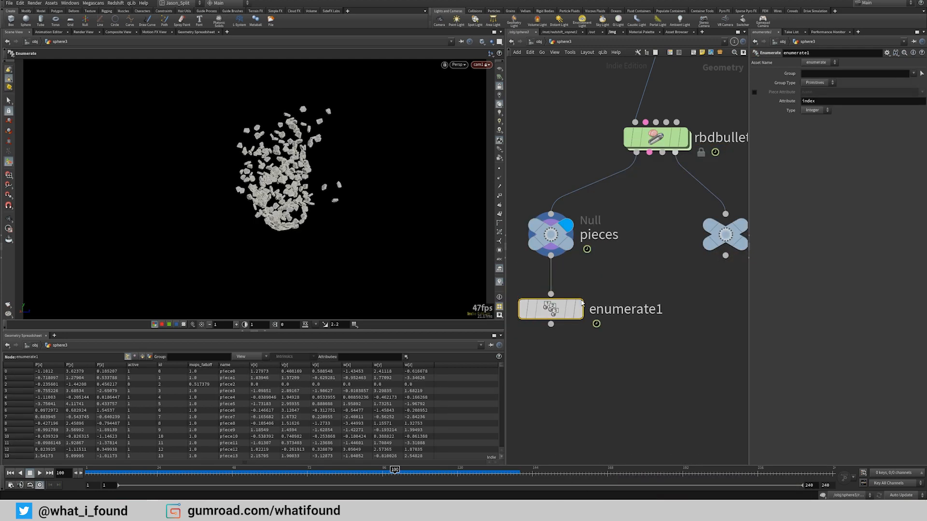
left_click(578, 309)
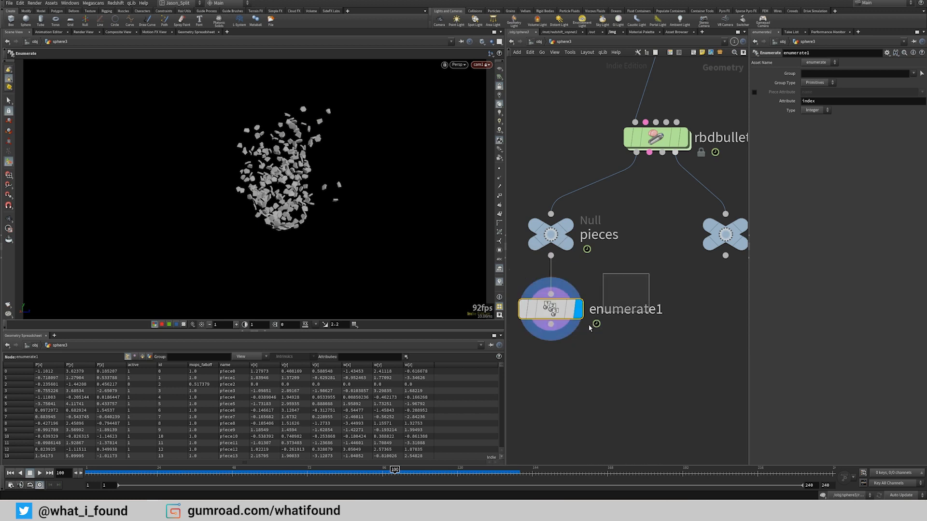
Step: Configure enumerate1 to number points and store the result in an attribute named id
left_click(826, 86)
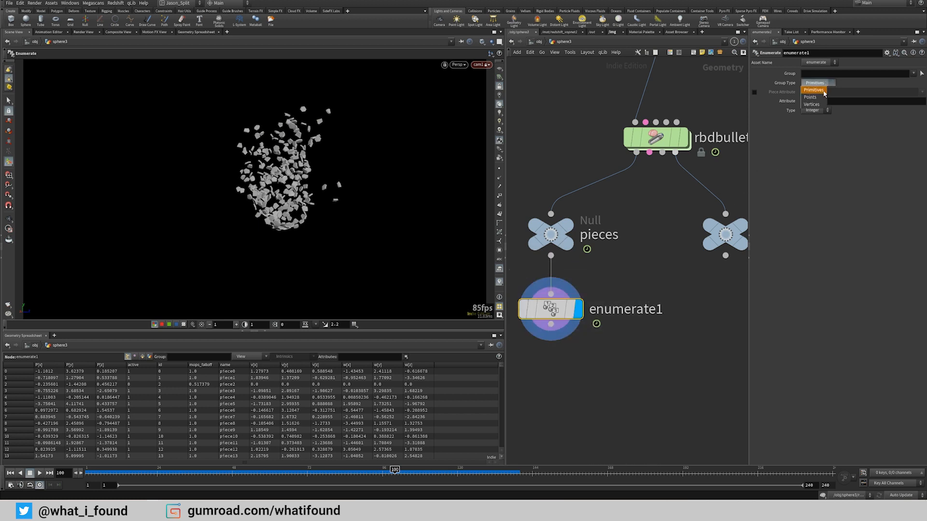
left_click(823, 94)
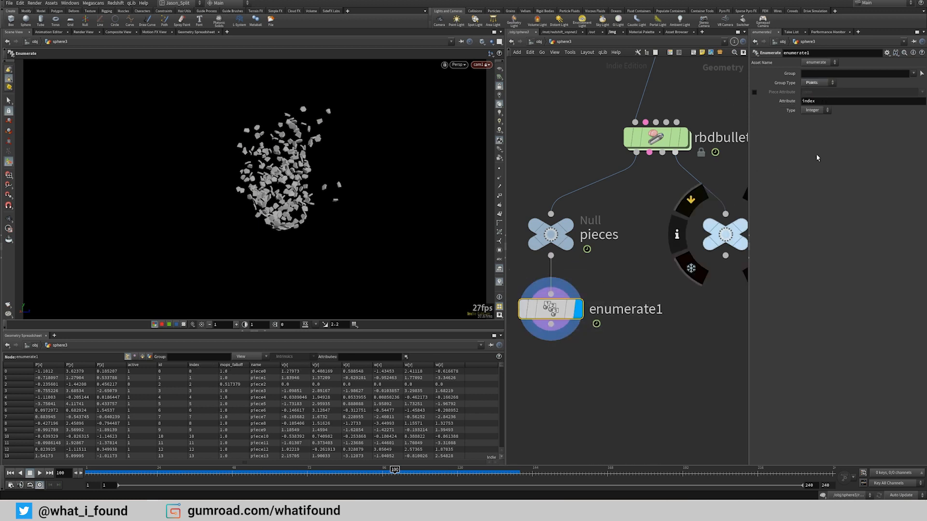
left_click(830, 99)
type("id")
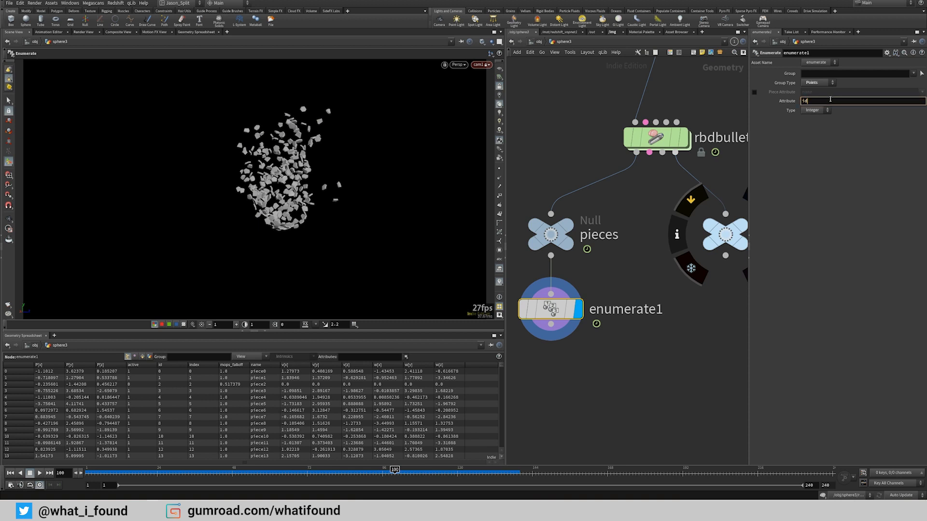
key("Return")
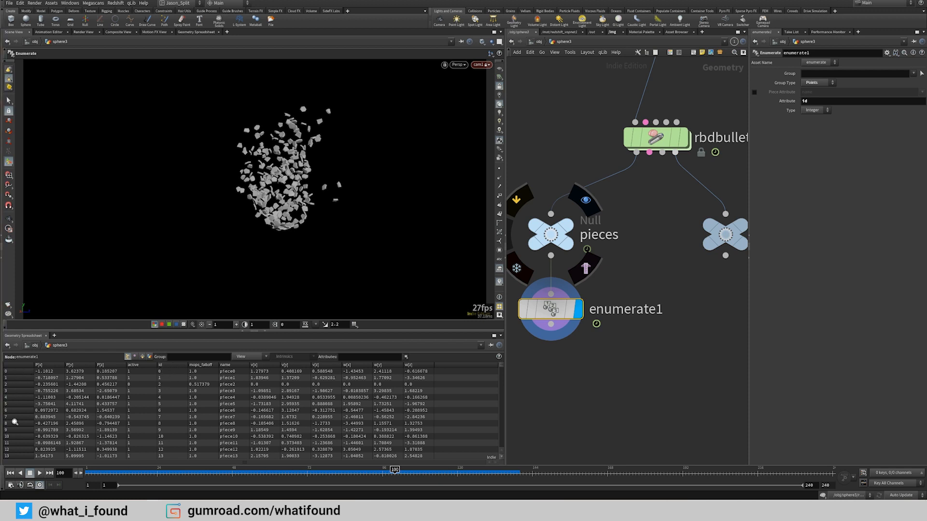
Step: Add an Attribute Create node below enumerate1, wire it to enumerate1 and display its output
middle_click_drag(613, 369, 617, 253)
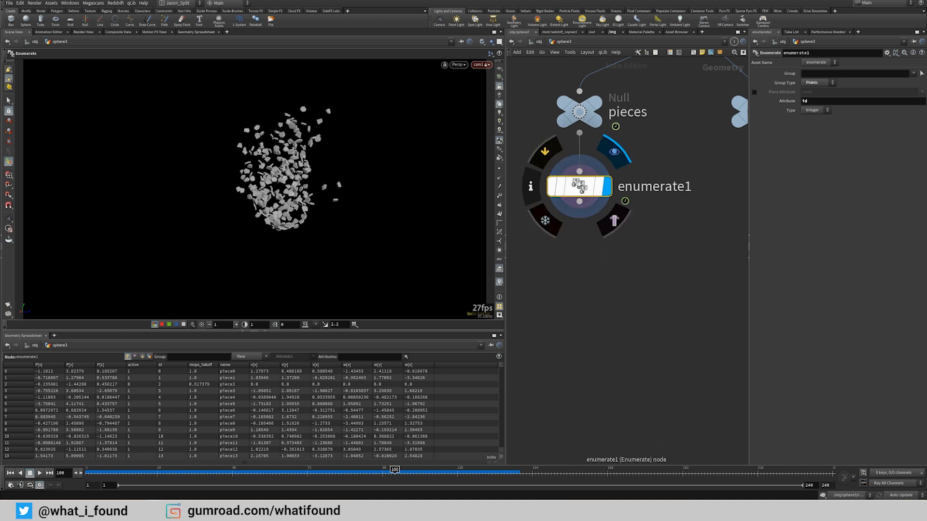
middle_click_drag(601, 265, 588, 241)
mouse_move(569, 135)
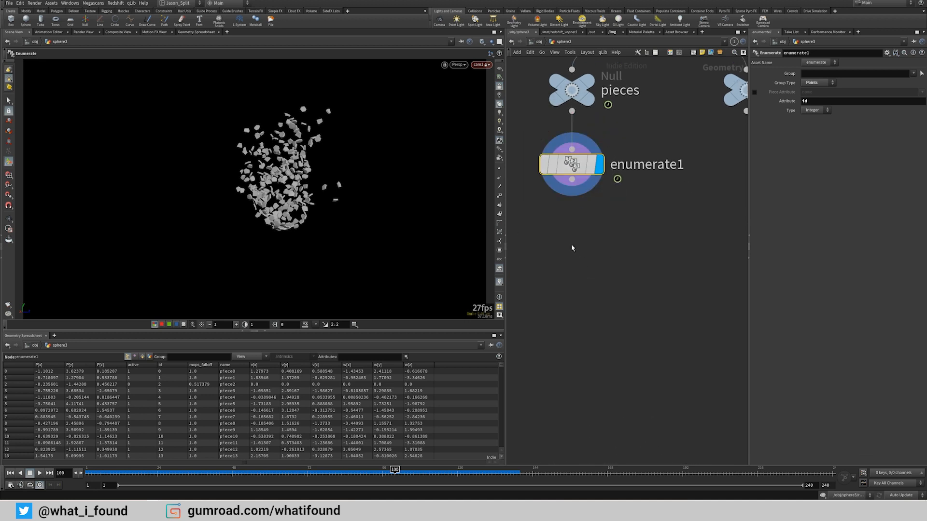
key("Tab")
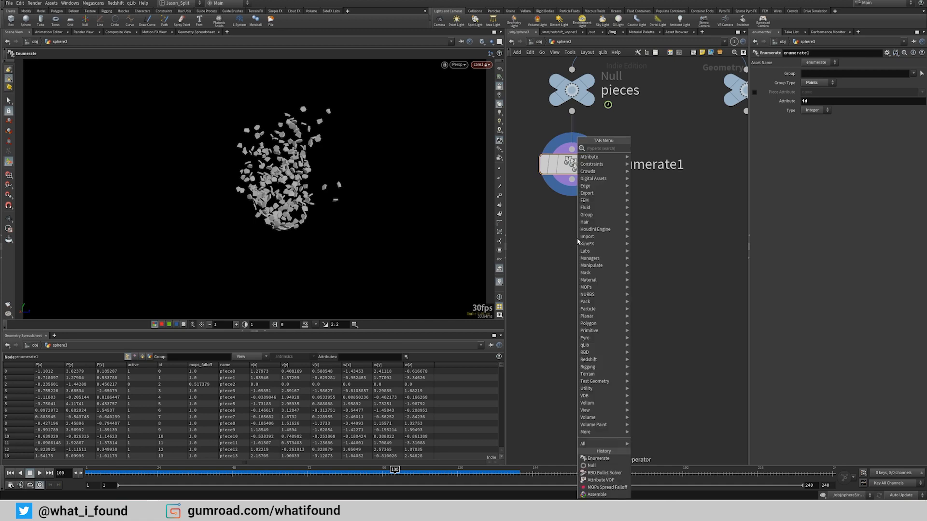
type("att")
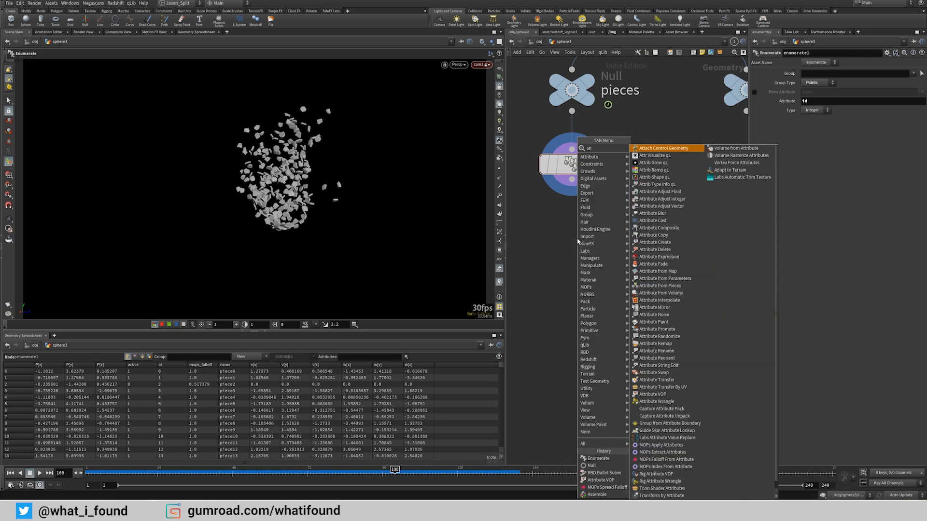
type("ribcr")
key("Return")
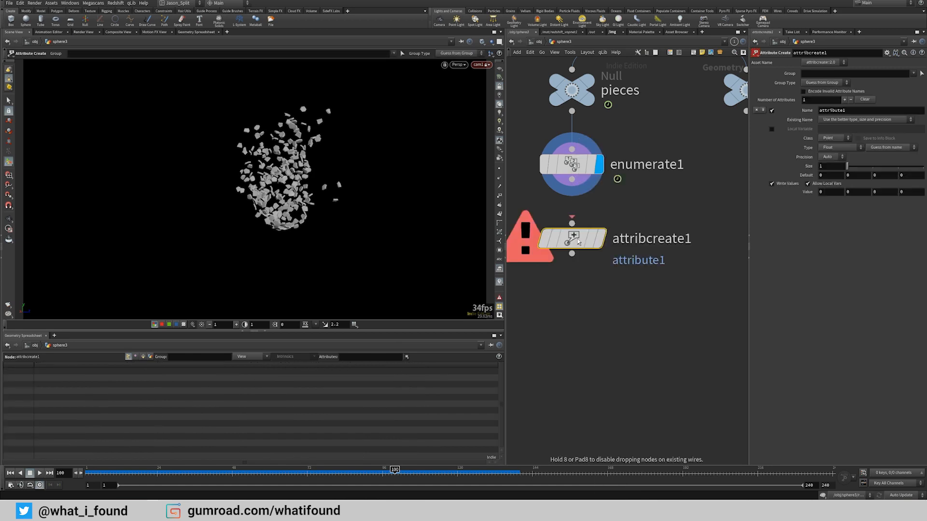
left_click(580, 241)
left_click_drag(571, 223, 572, 180)
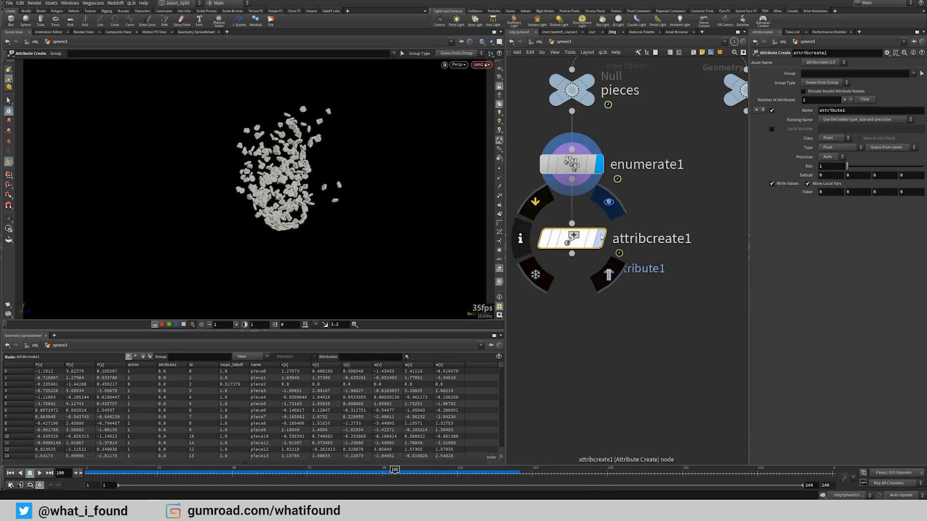
key("r")
left_click(573, 239)
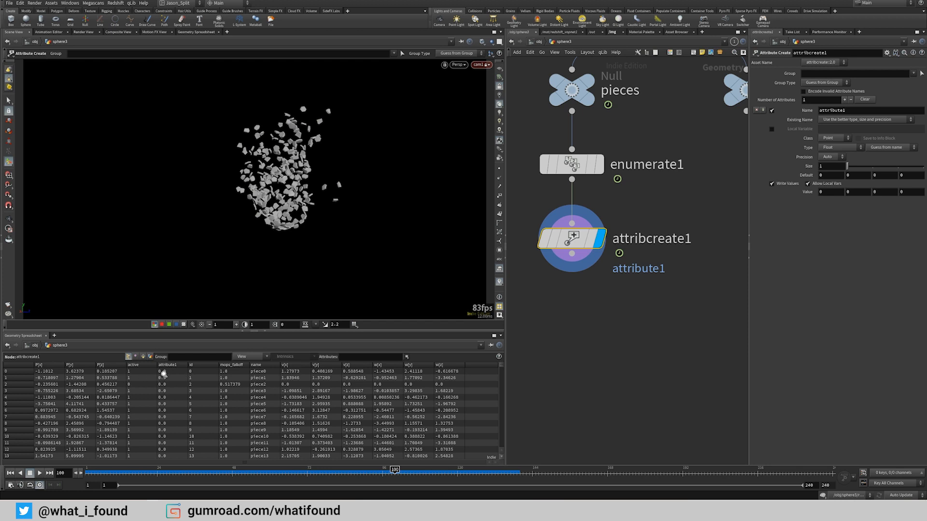
mouse_move(569, 251)
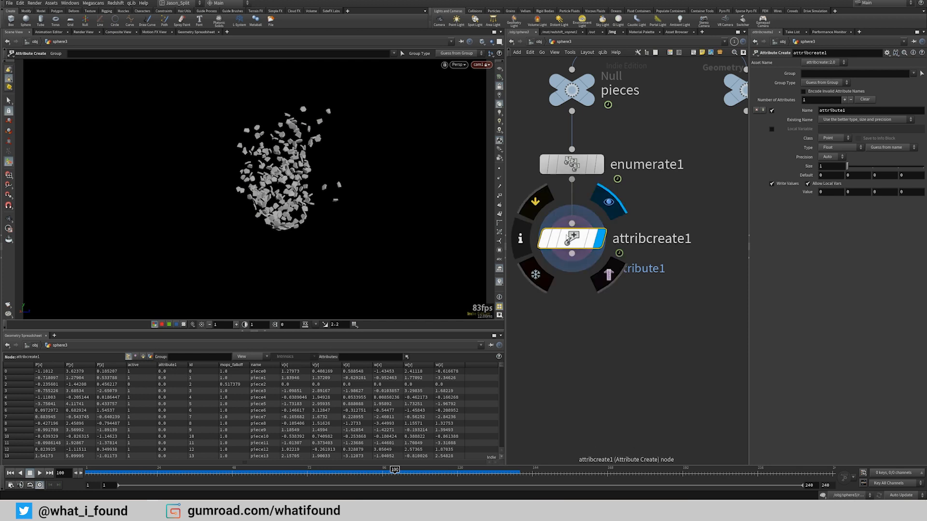
left_click_drag(569, 250, 568, 246)
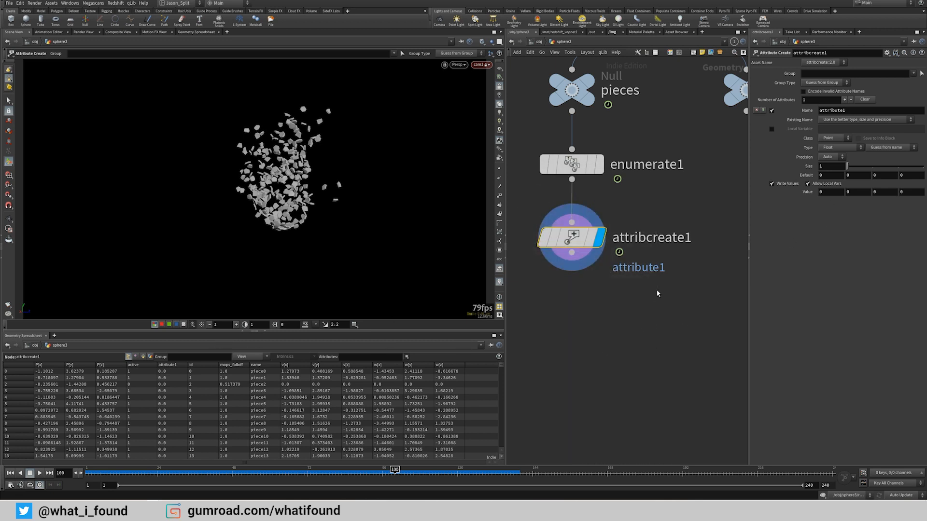
Step: Name the attribute created by the Attribute Create node morph
left_click(862, 110)
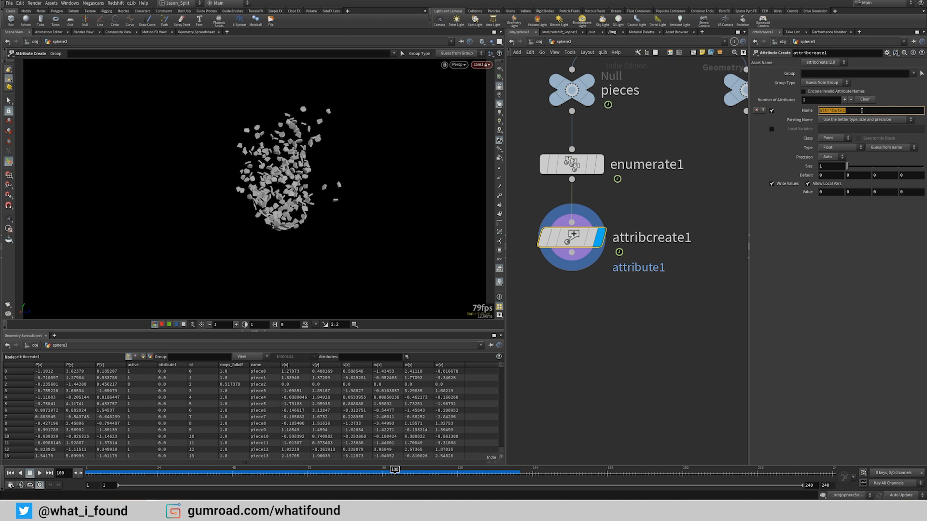
type("morph")
key("Return")
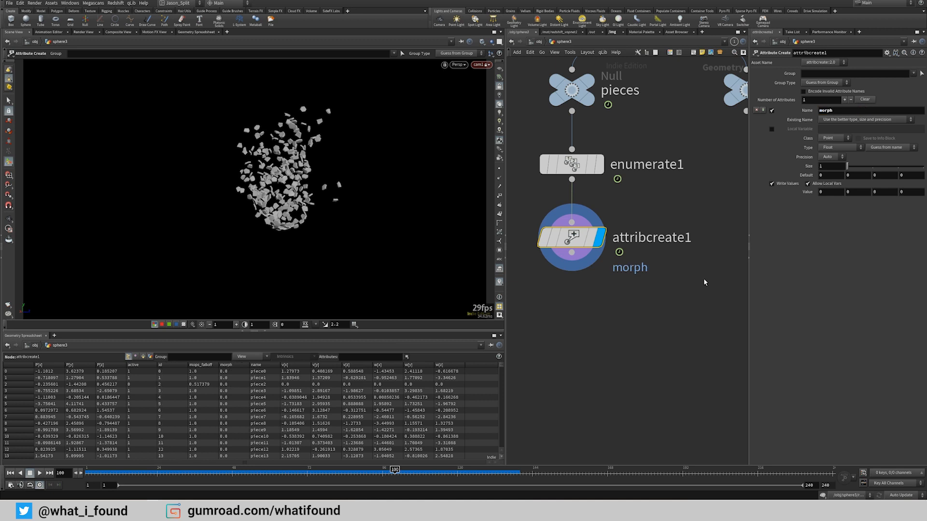
mouse_move(576, 285)
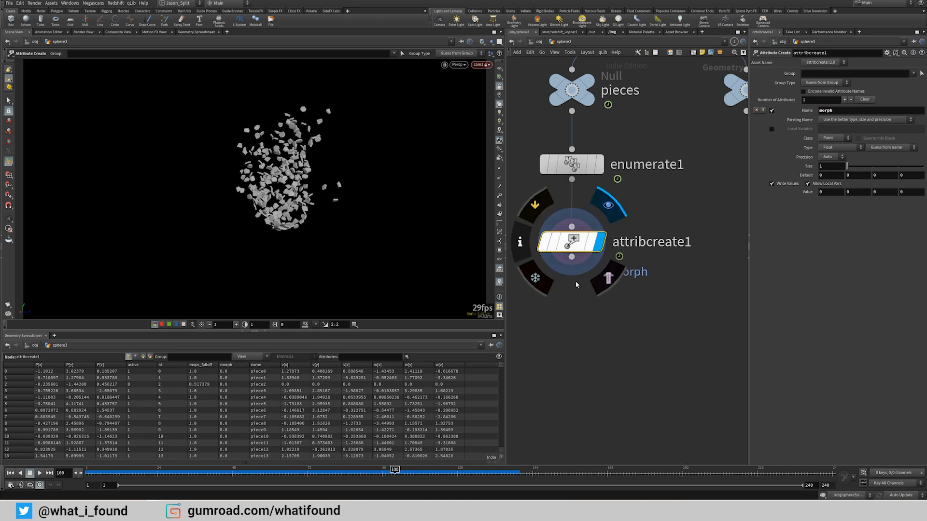
middle_click_drag(565, 316, 602, 307)
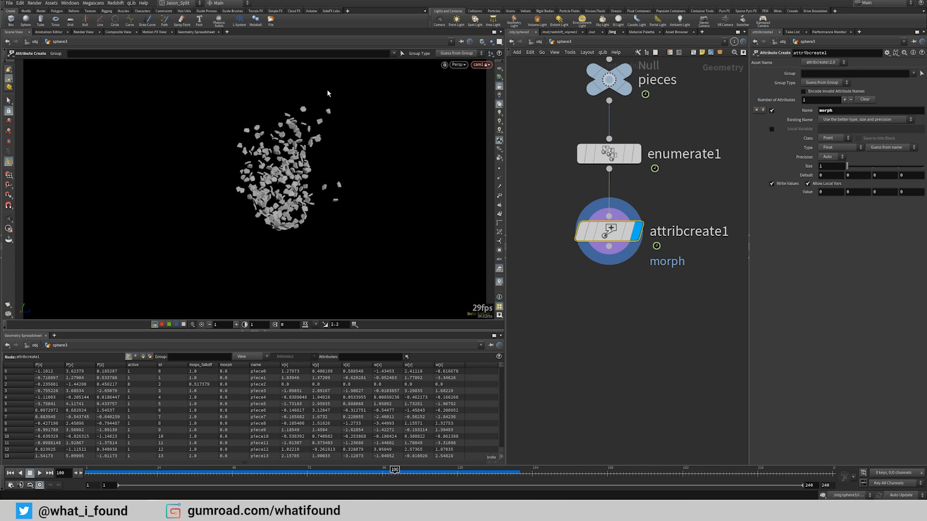
Step: Rename the Attribute Create node morph_att_create
scroll(606, 309, "down", 2)
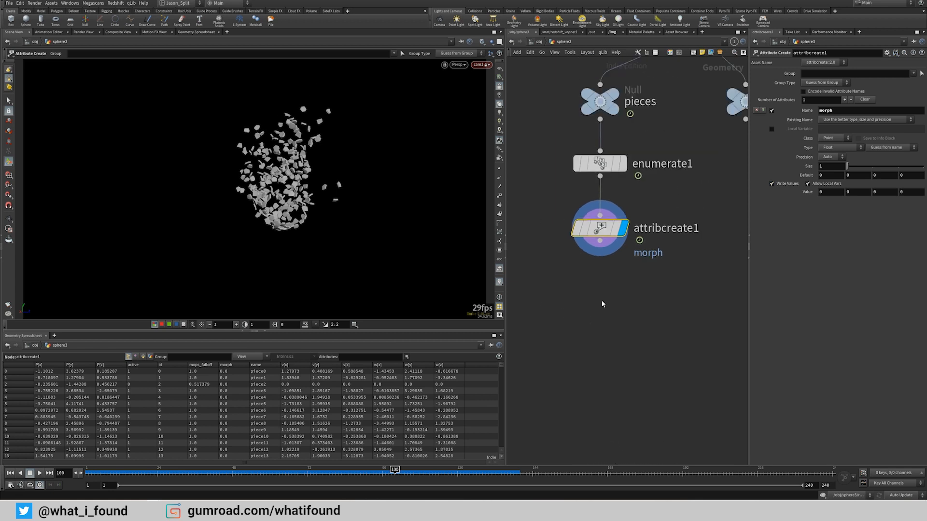
key("F2")
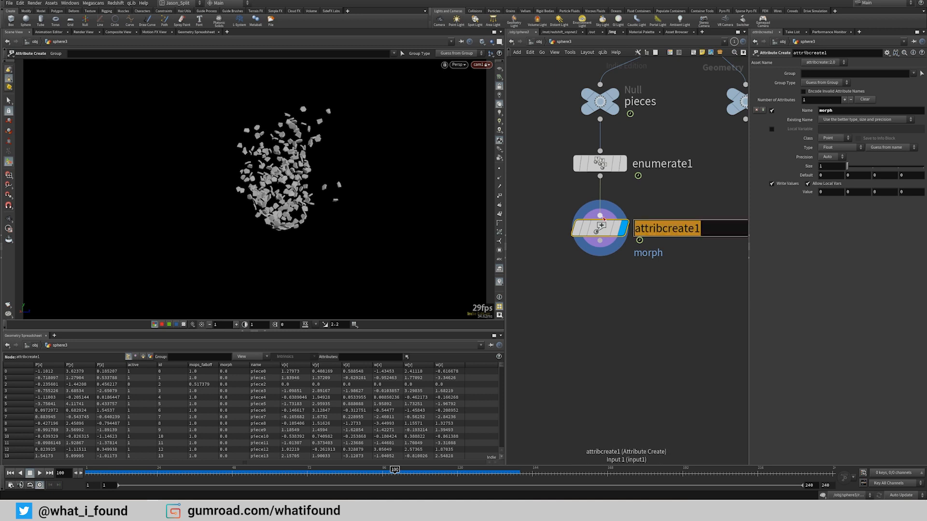
type("morph_att_cra")
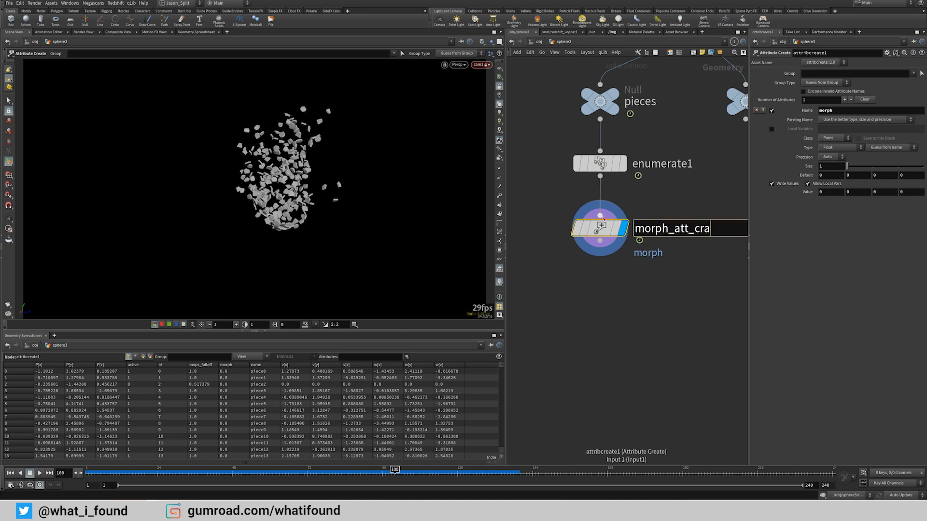
key("BackSpace")
type("eate")
key("Return")
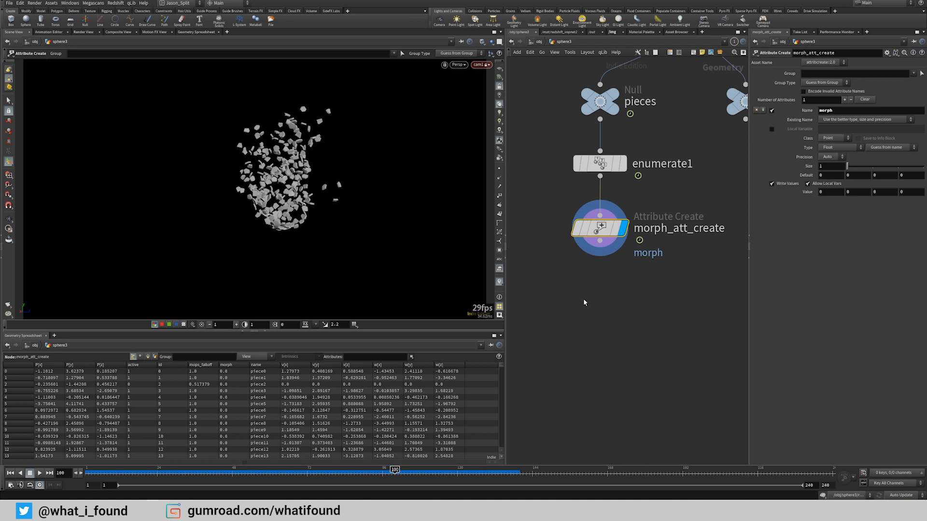
Step: Add a Null node wired below morph_att_create and rename it TO_CHOPS_1
middle_click_drag(583, 302, 615, 268)
scroll(572, 271, "down", 2)
key("Tab")
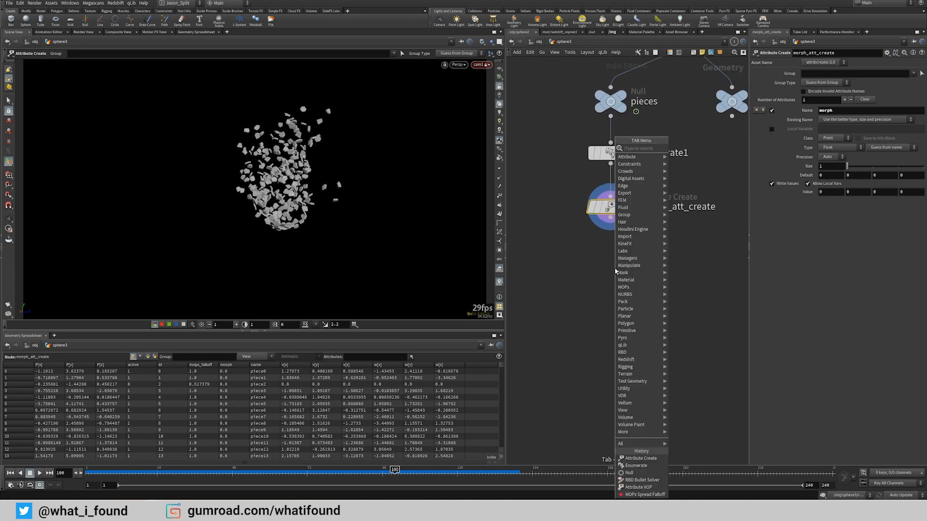
type("null")
key("Return")
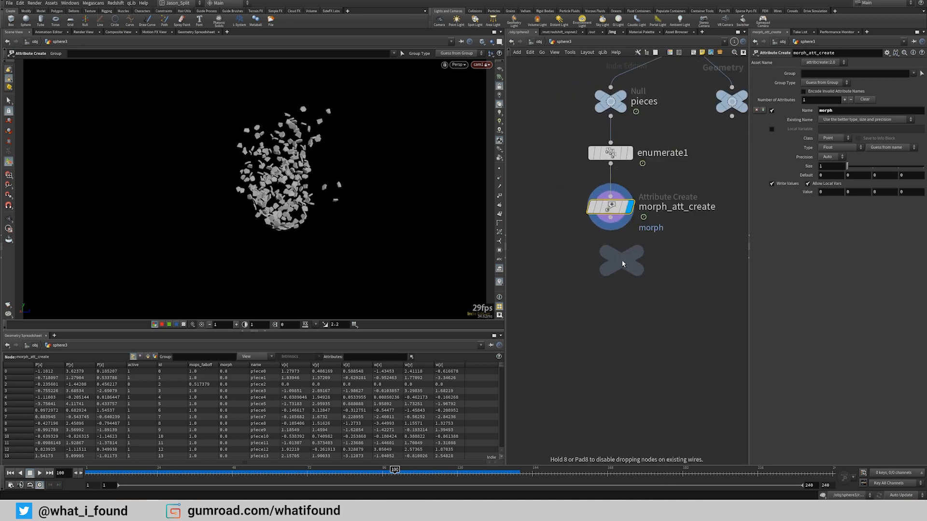
left_click(622, 261)
double_click(642, 268)
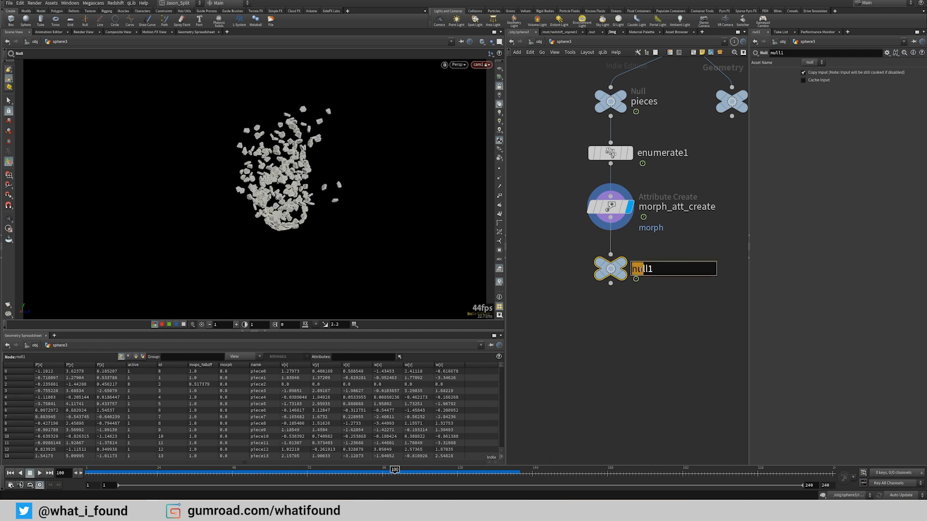
type("TO_CHOPS_1")
key("Return")
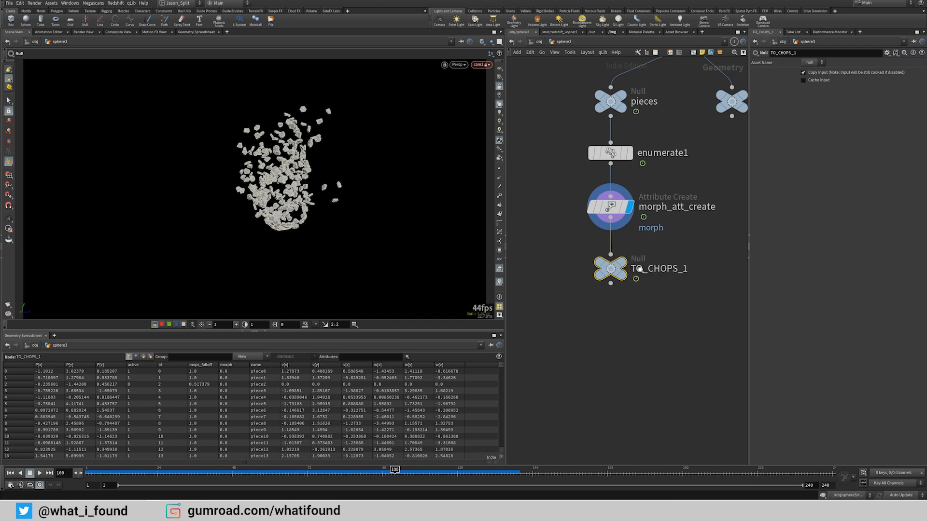
Step: Add a CHOP Network node to the sphere network, placed beside and slightly below the TO_CHOPS_1 null
mouse_move(621, 275)
middle_click_drag(569, 316, 570, 296)
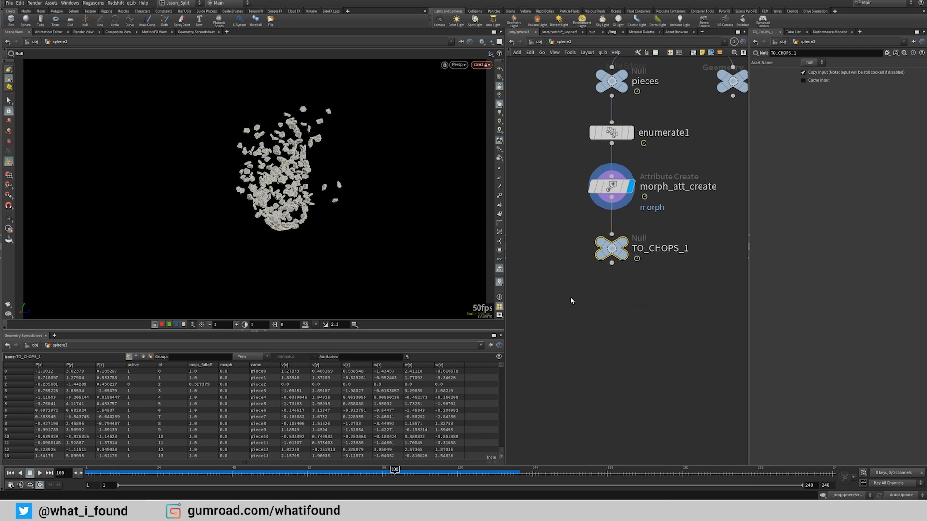
key("Tab")
type("chop")
key("Return")
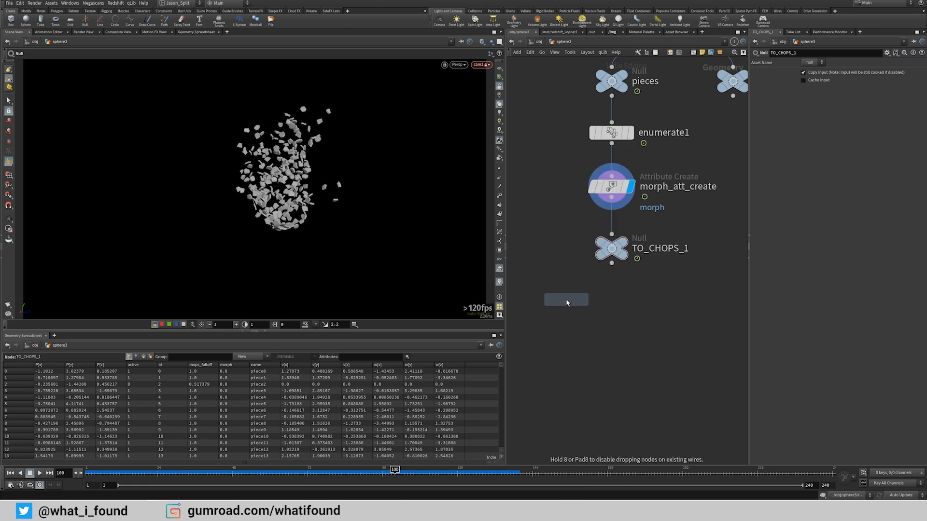
left_click(566, 300)
left_click_drag(566, 300, 534, 288)
Step: Add a Channel node below TO_CHOPS_1, wire it to that null and display the null's output
key("Tab")
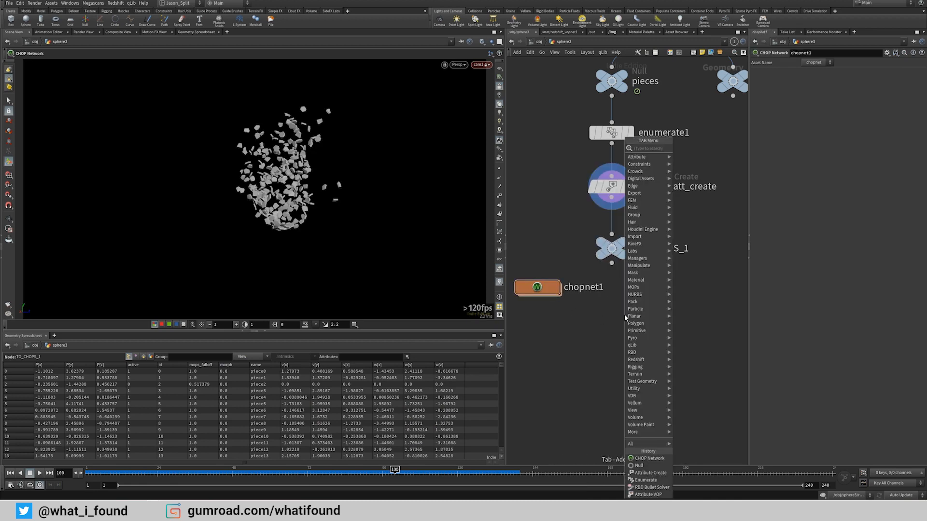
type("channel")
key("Return")
left_click(625, 316)
mouse_move(625, 316)
left_mouse_down()
mouse_move(613, 326)
mouse_move(612, 263)
left_mouse_up()
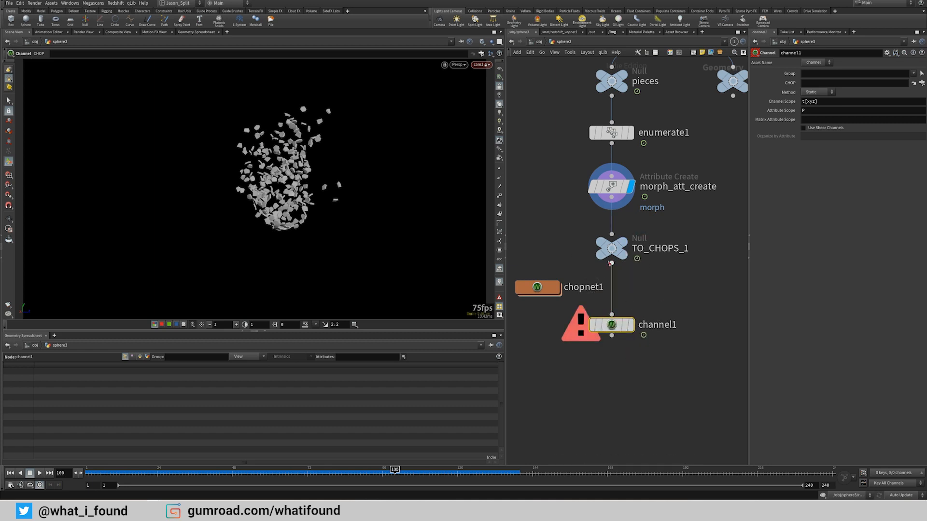
left_click(615, 252)
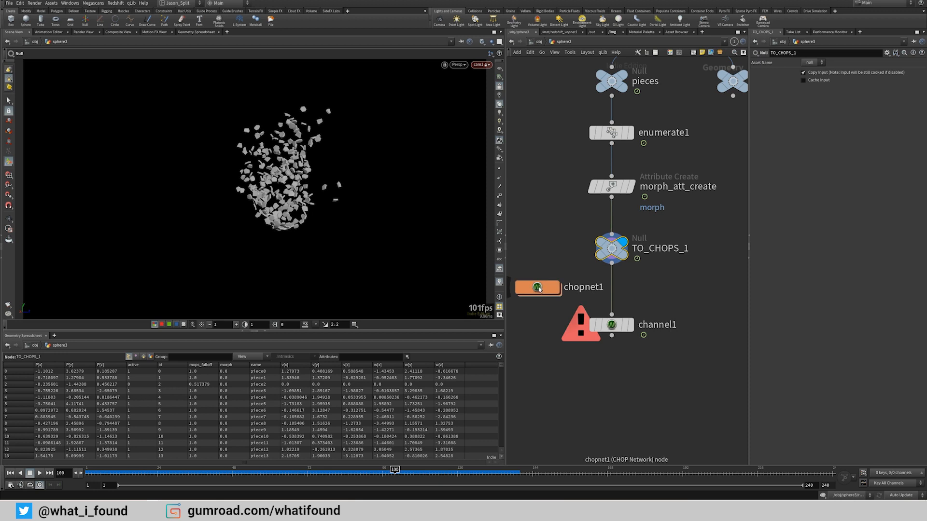
Step: Move chopnet1 level with the TO_CHOPS_1 null and add a Geometry node inside the CHOP network
middle_click_drag(540, 289, 582, 261)
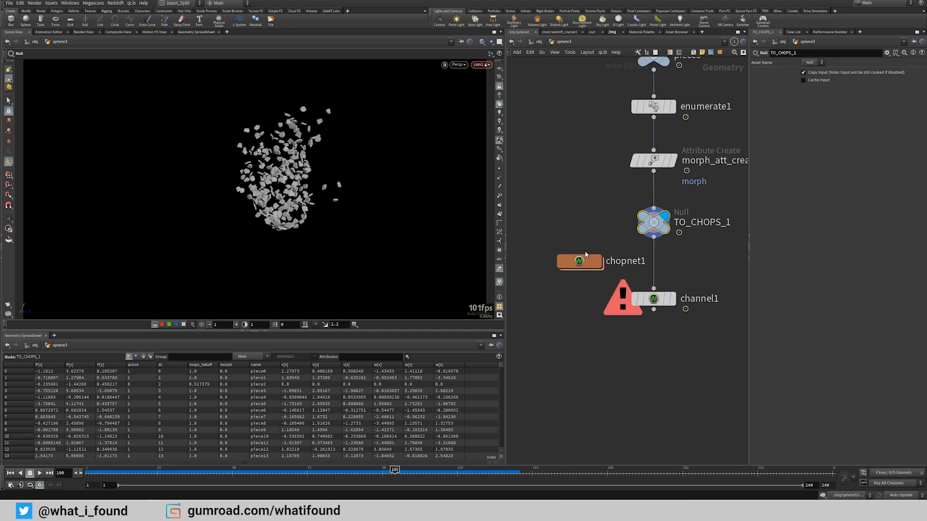
left_click_drag(581, 261, 561, 235)
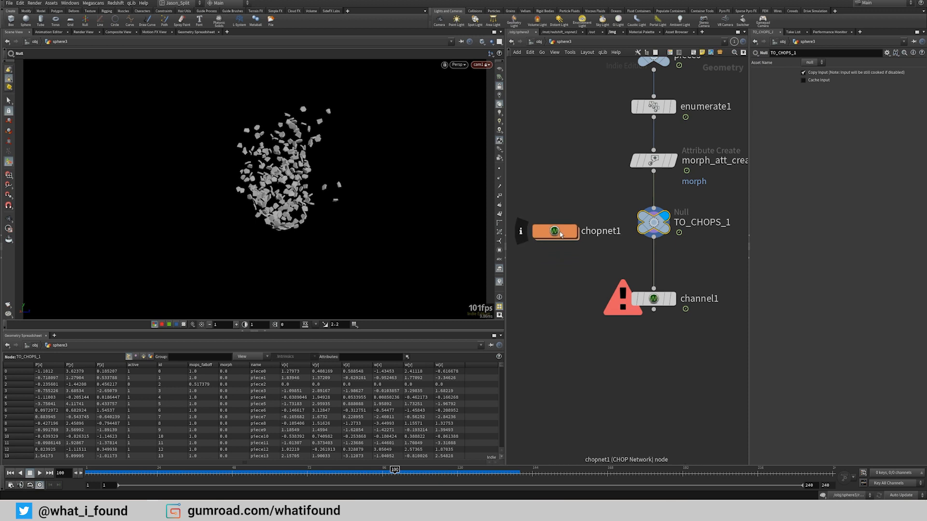
double_click(560, 235)
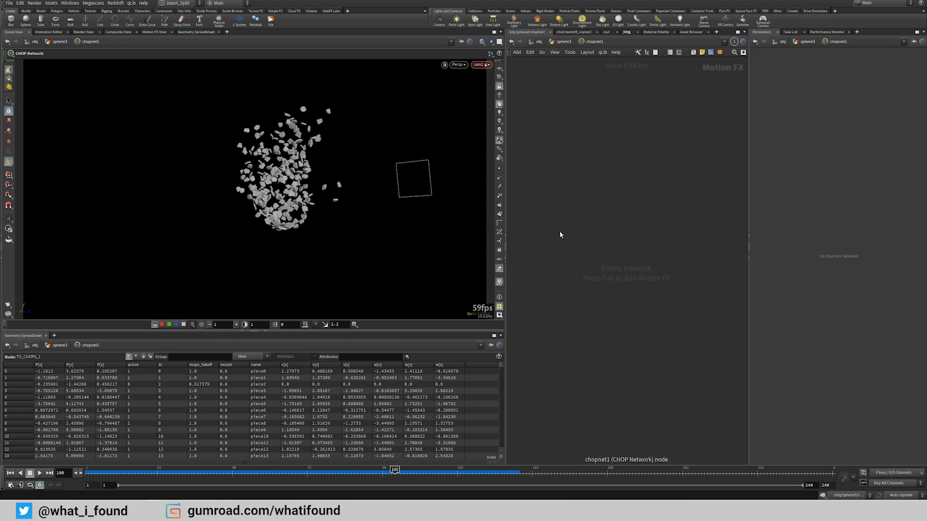
key("Tab")
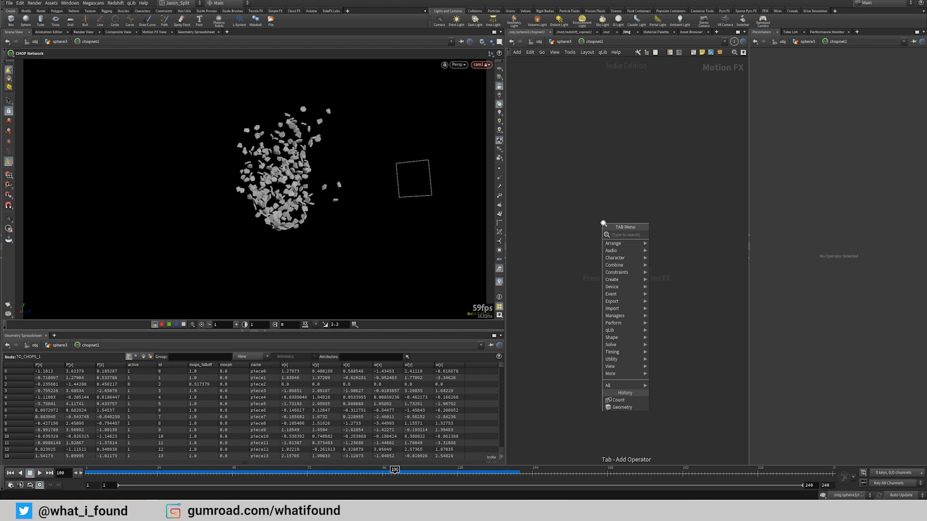
type("geo")
key("Return")
left_click(603, 223)
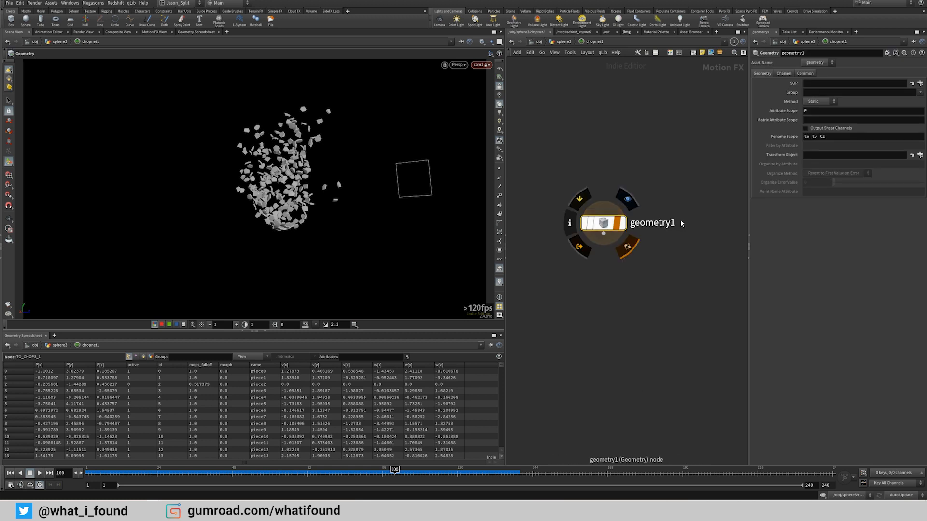
Step: Set geometry1's SOP source to ../../TO_CHOPS_1/ and check the null and CHOP network in the parent sphere network
left_click(844, 83)
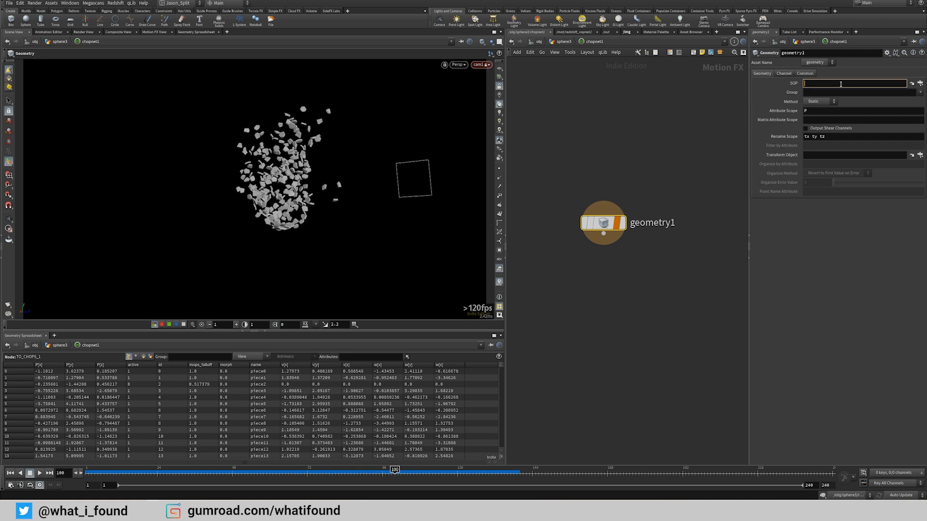
type("..")
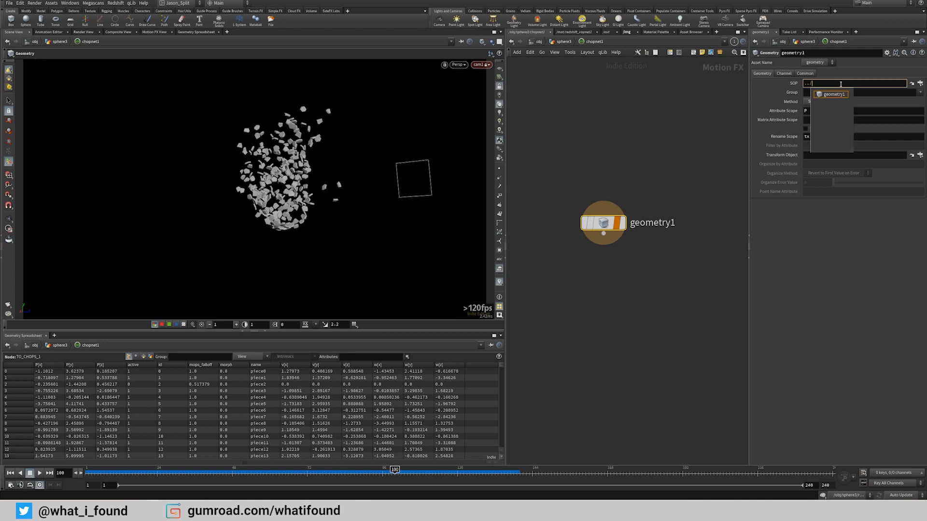
type("/../")
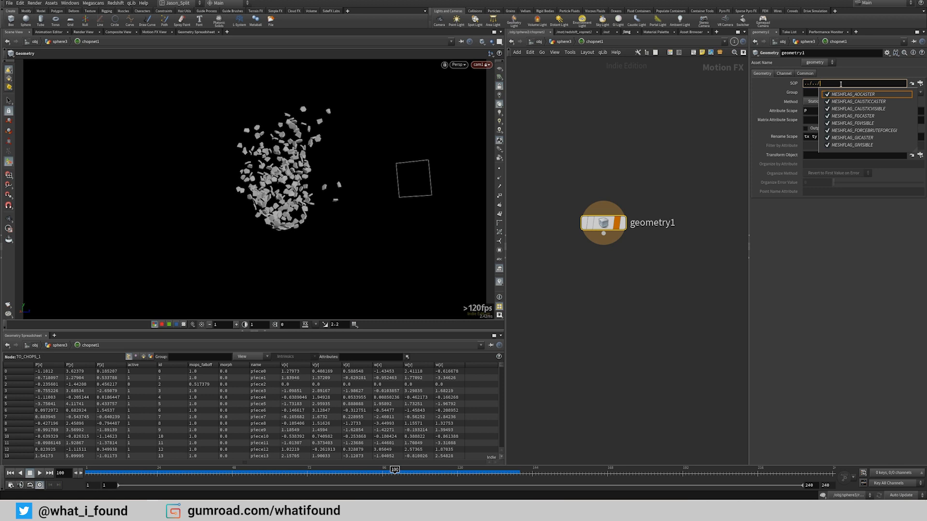
type("TO")
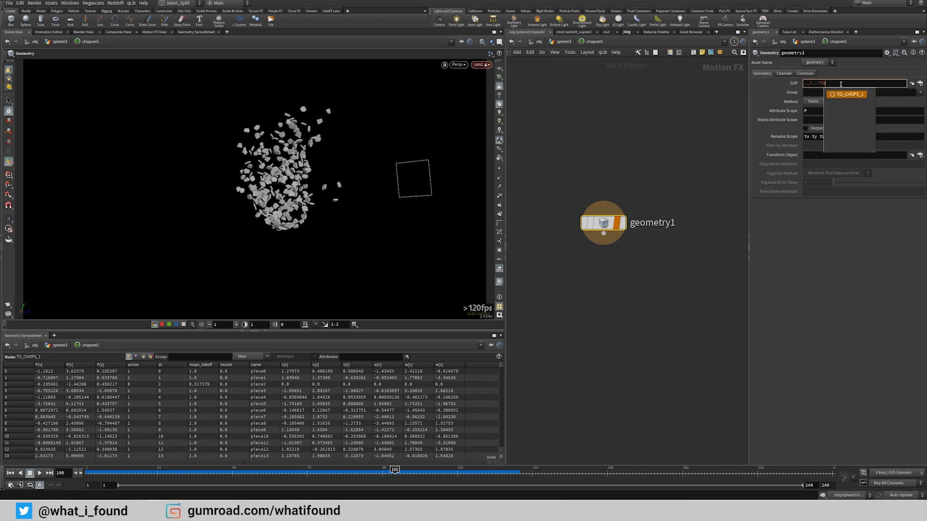
key("Tab")
key("Return")
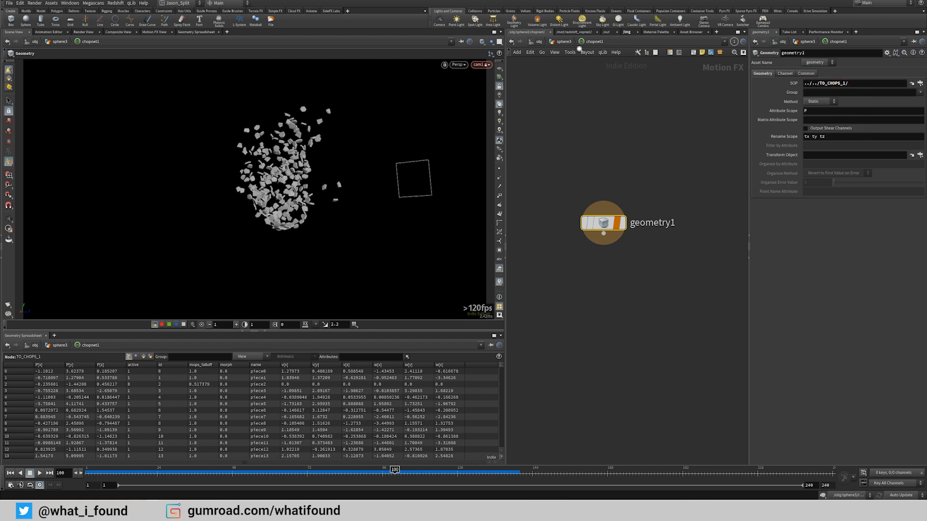
left_click(560, 42)
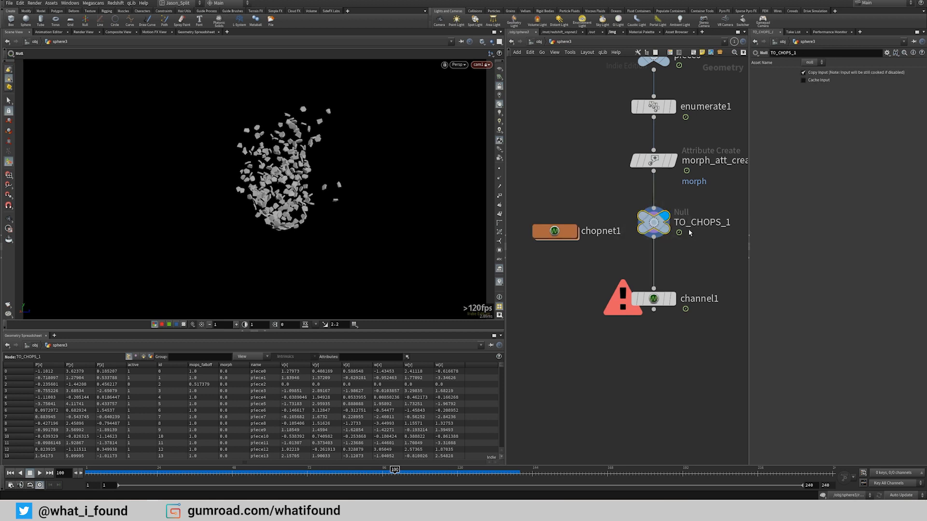
left_click_drag(656, 223, 563, 229)
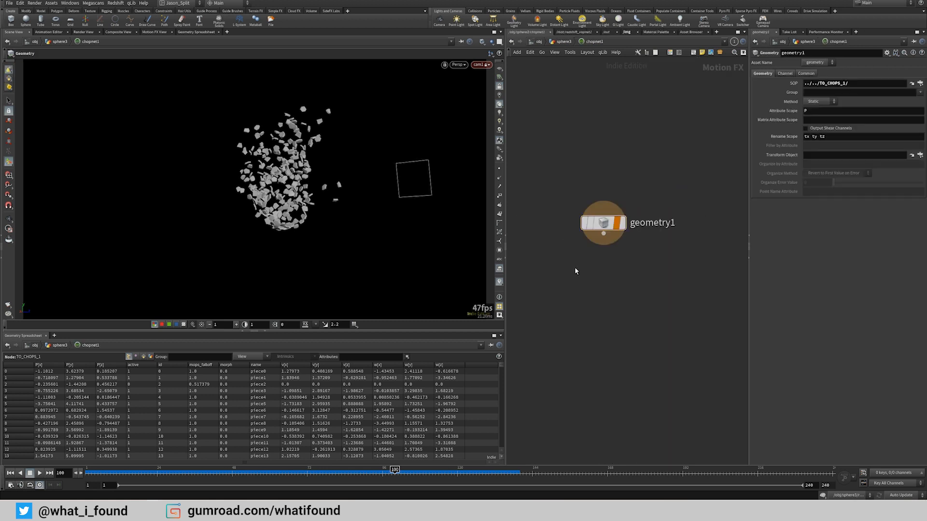
Step: Set geometry1's Method to Animated, its Attribute Scope to active and its Rename Scope to morph
left_click(818, 111)
left_click(819, 101)
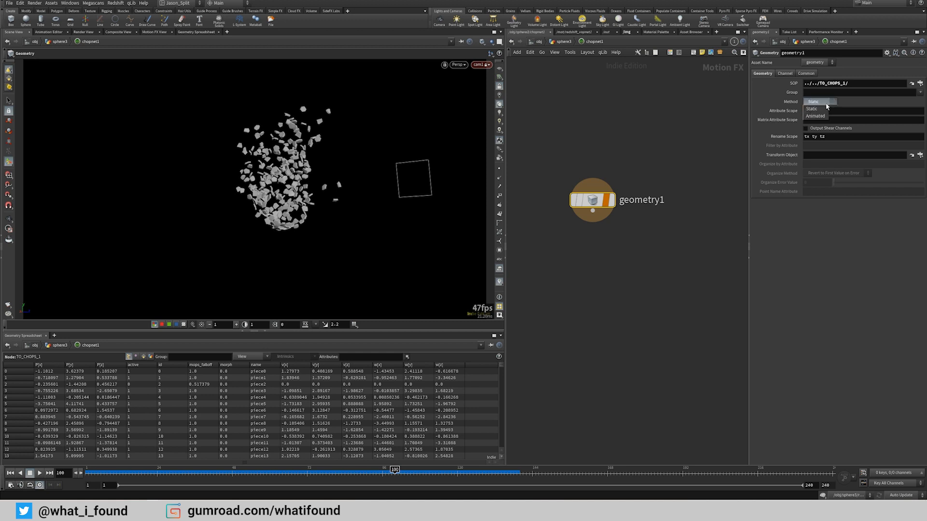
left_click(822, 114)
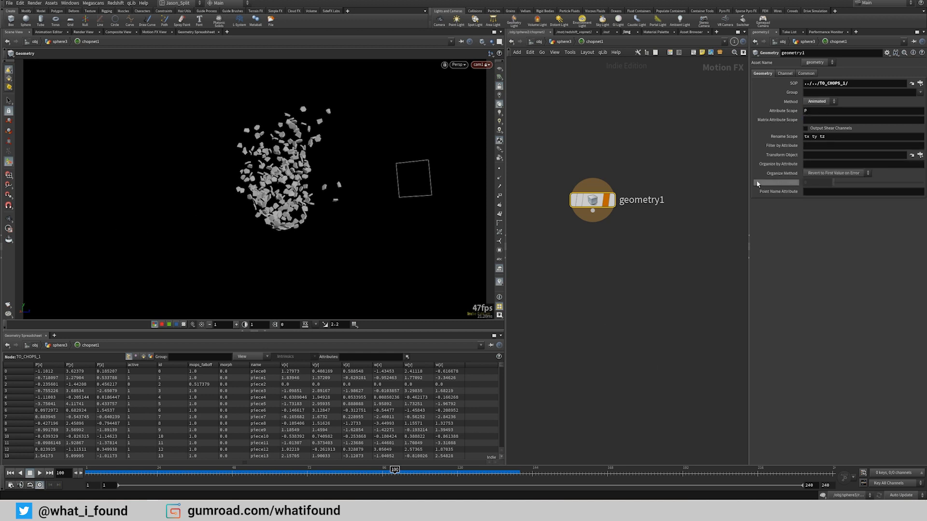
left_click(822, 112)
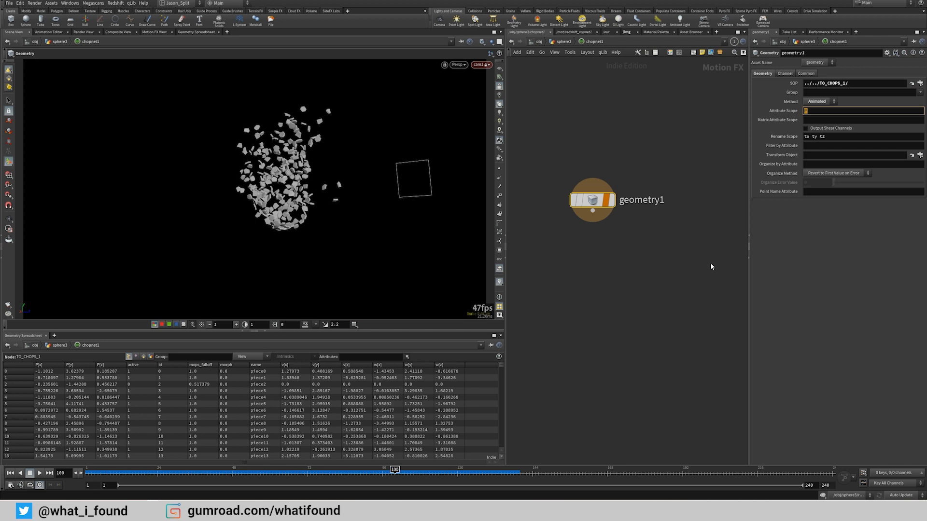
type("active")
left_click(834, 135)
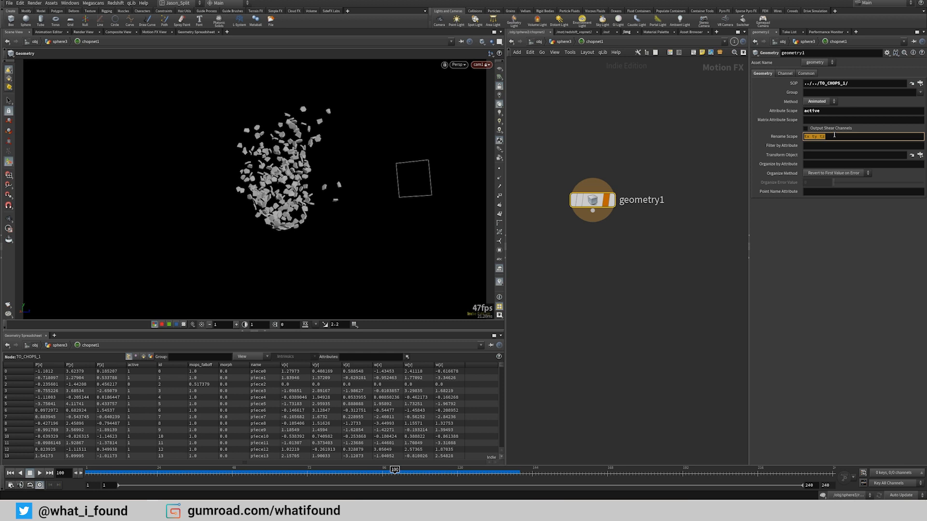
type("morph")
key("Return")
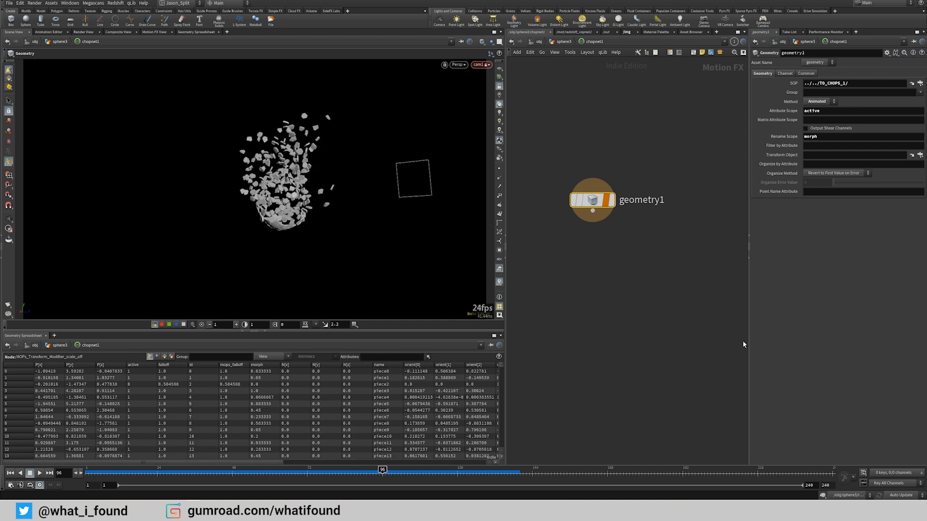
Step: Add a Count node below geometry1, wire geometry1 into its first input and display the Count node's output
left_click_drag(621, 297, 559, 149)
key("Tab")
type("count")
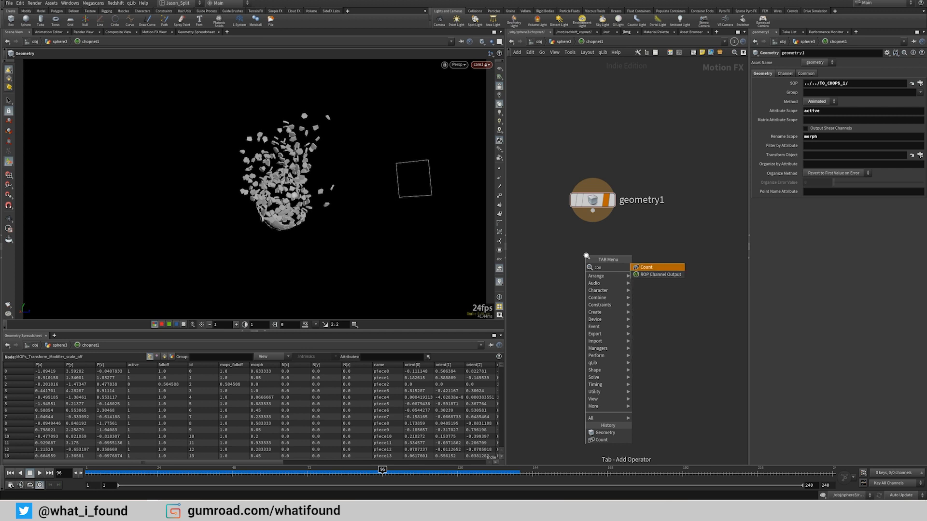
key("Return")
left_click(588, 257)
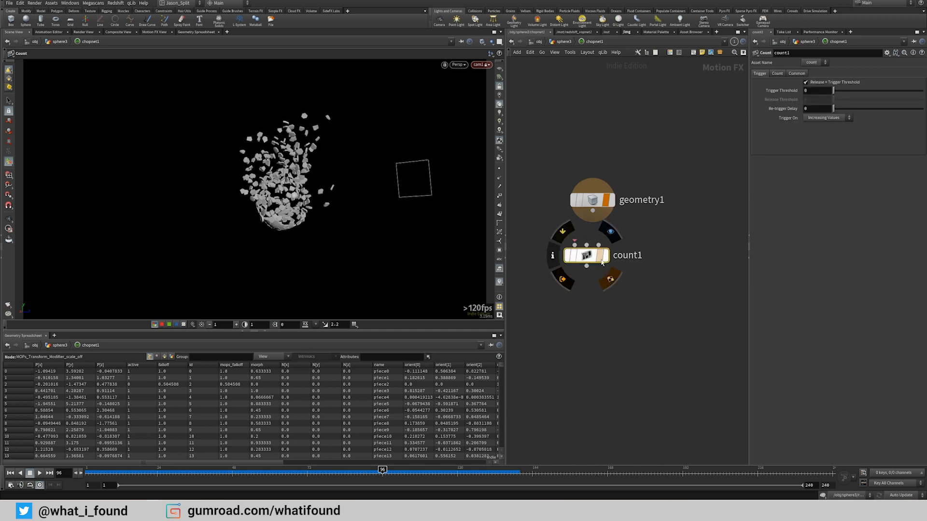
left_click_drag(588, 257, 593, 262)
left_click_drag(593, 211, 600, 261)
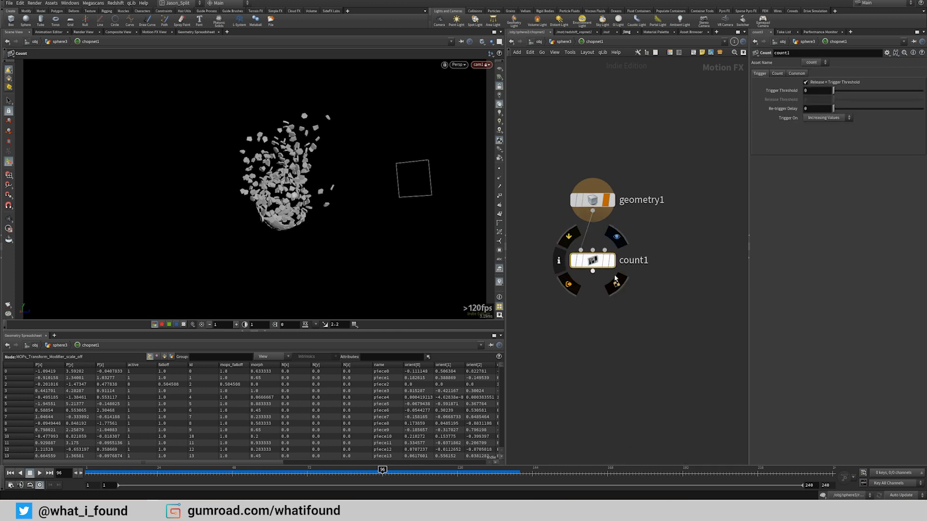
left_click(608, 265)
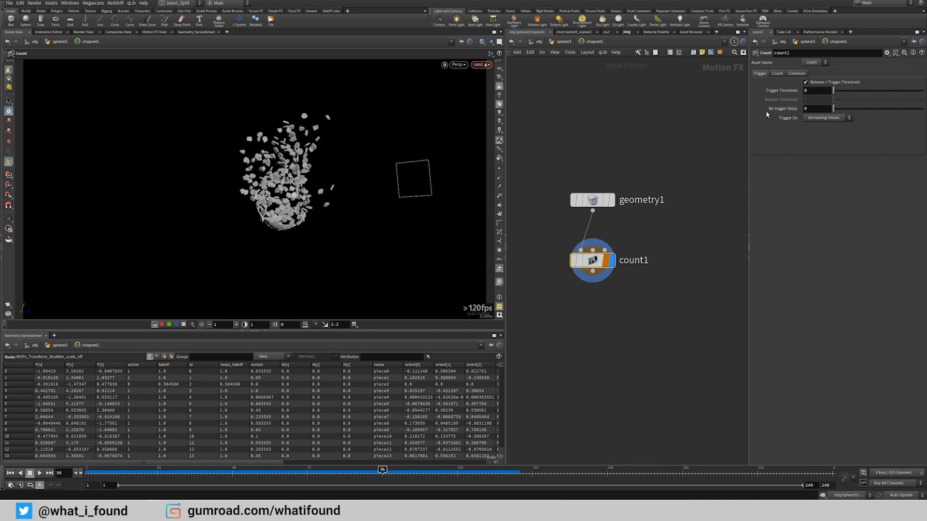
Step: Set the Count node's While On behaviour to Increase Count and view its channel curves in the Motion FX View
left_click(777, 74)
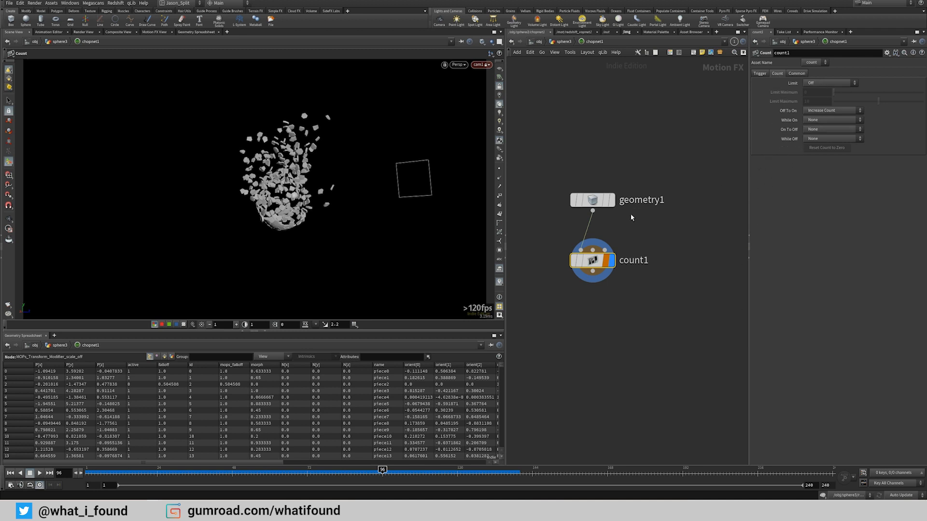
left_click(596, 200)
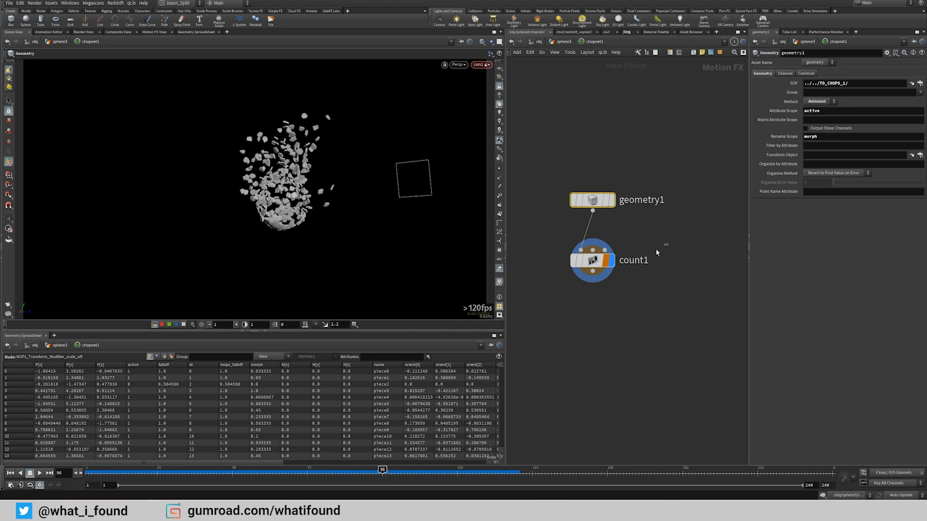
left_click(632, 260)
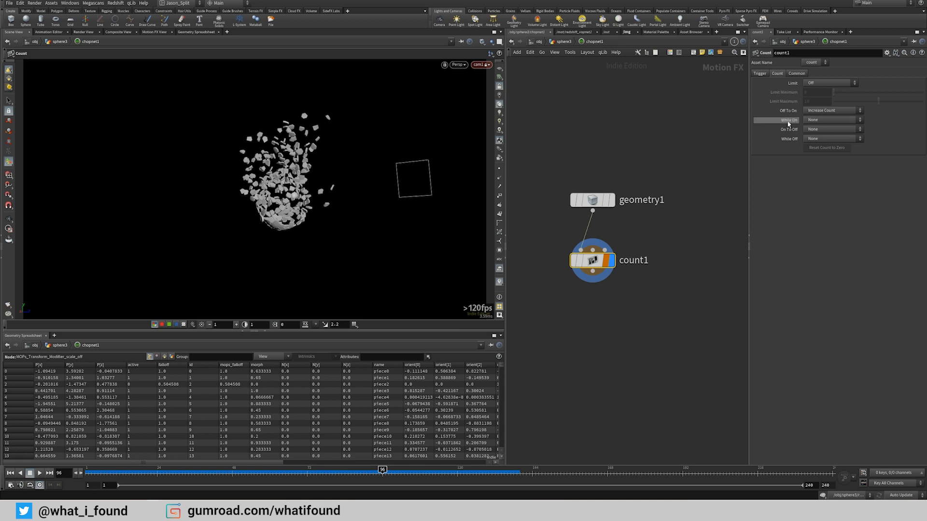
left_click(821, 120)
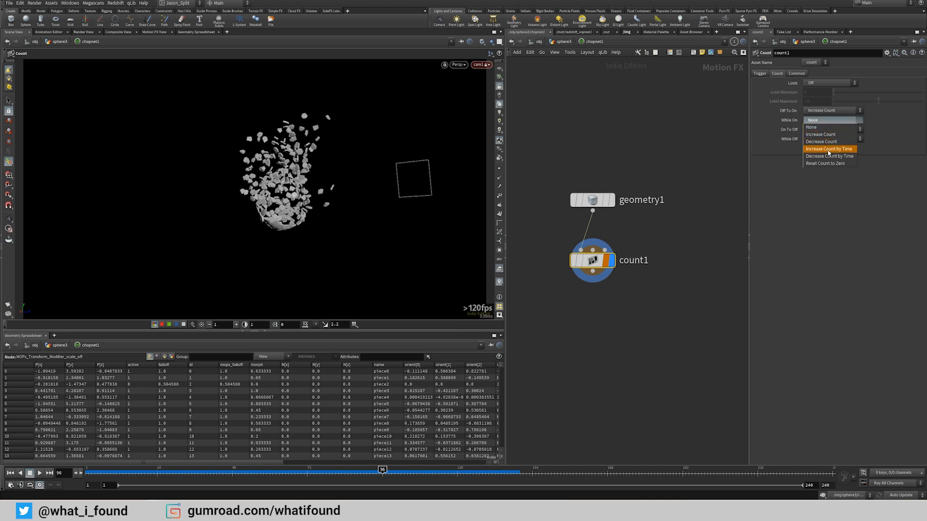
left_click(827, 135)
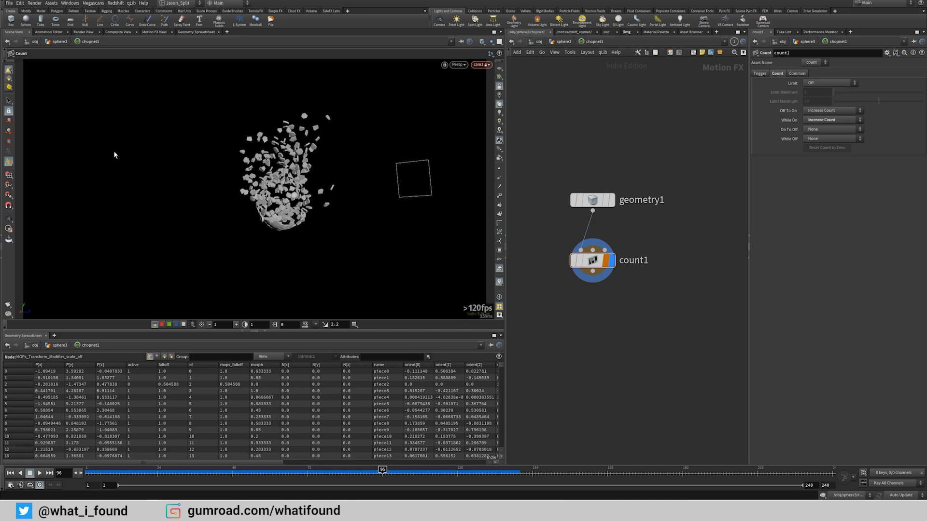
left_click(155, 33)
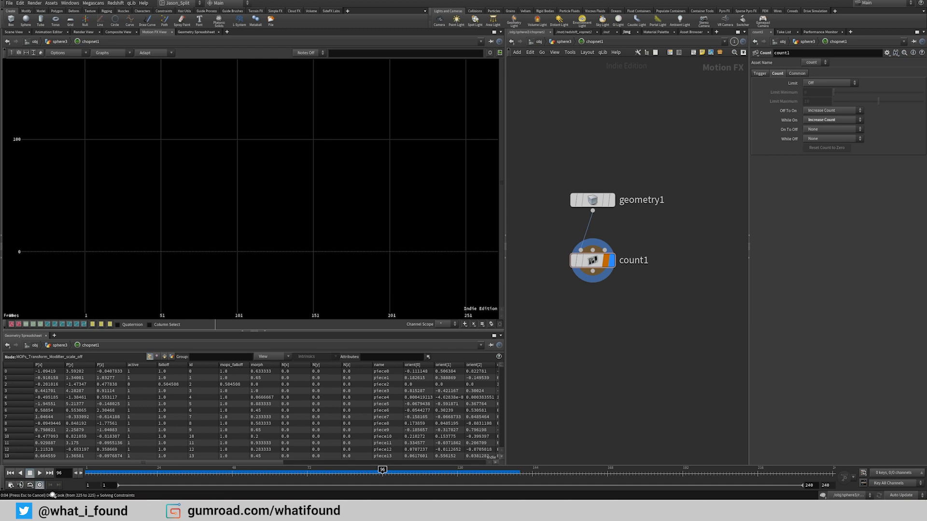
right_click_drag(394, 116, 310, 186)
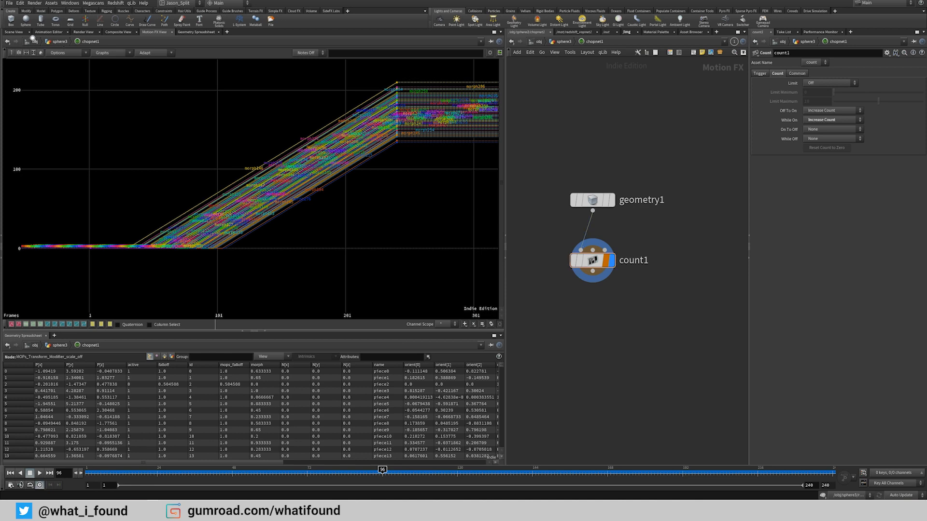
Step: Return to the Scene View and the sphere3 network, and turn on the display of channel1
left_click(14, 32)
key("u")
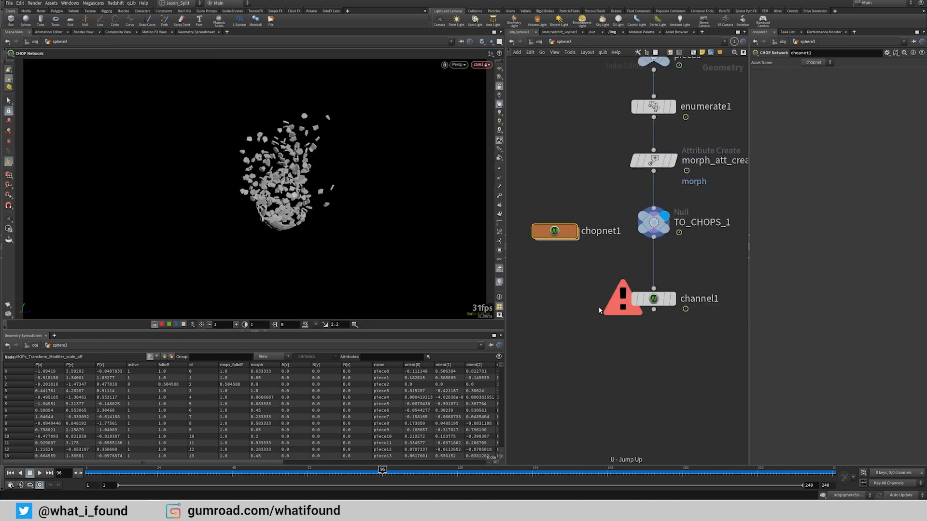
left_click(670, 300)
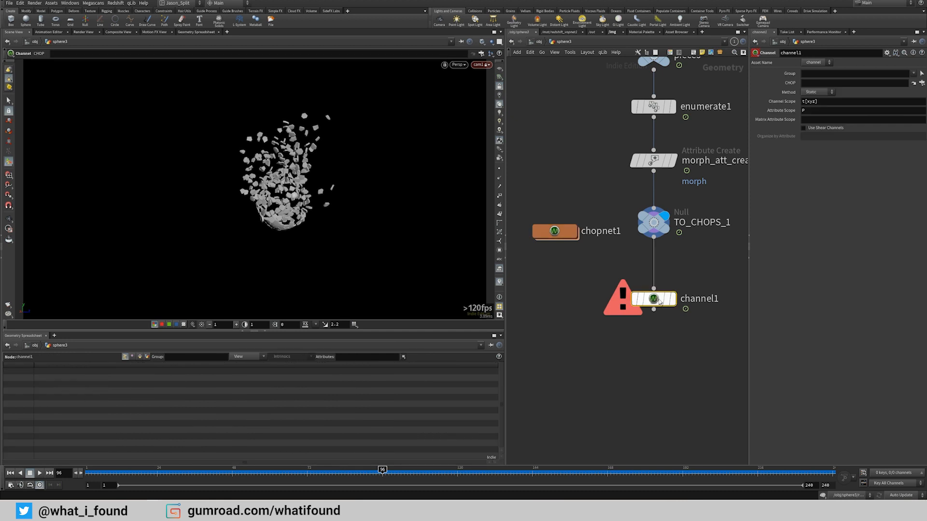
left_click(561, 234)
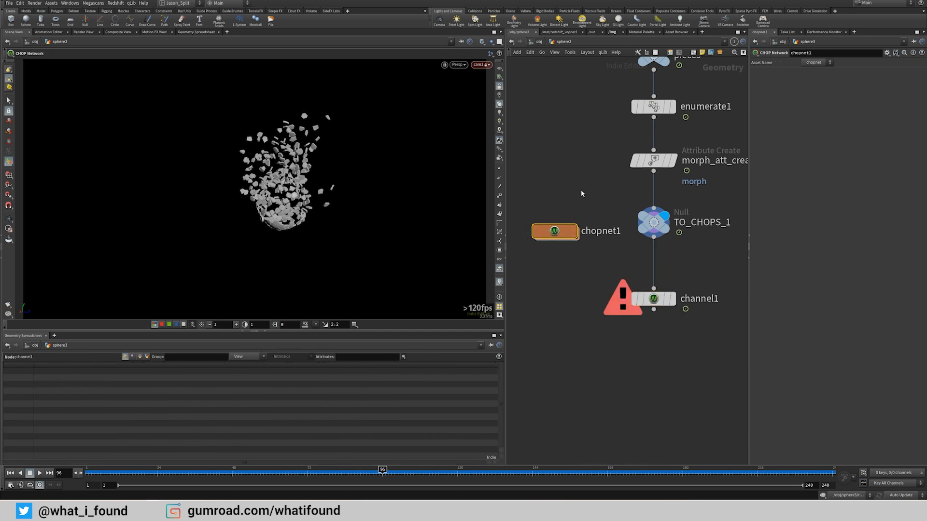
left_click(672, 298)
left_click(665, 299)
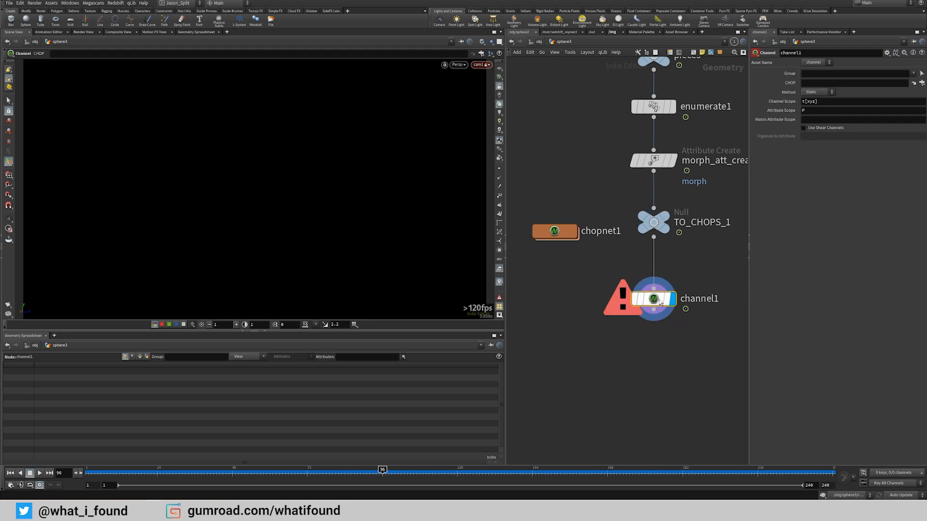
Step: Reference chopnet1 as channel1's CHOP source (../chopnet1) and set its Method to Animated
middle_click_drag(694, 265, 651, 281)
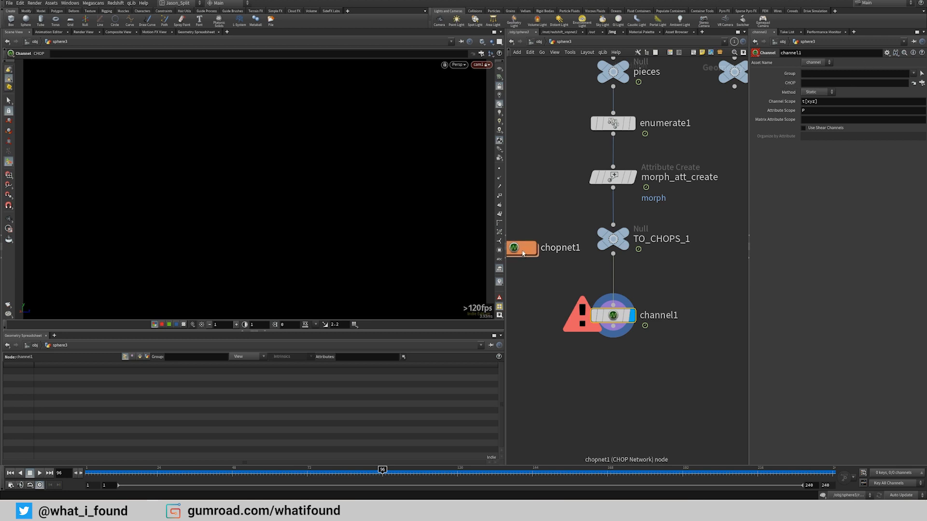
left_click_drag(522, 248, 836, 84)
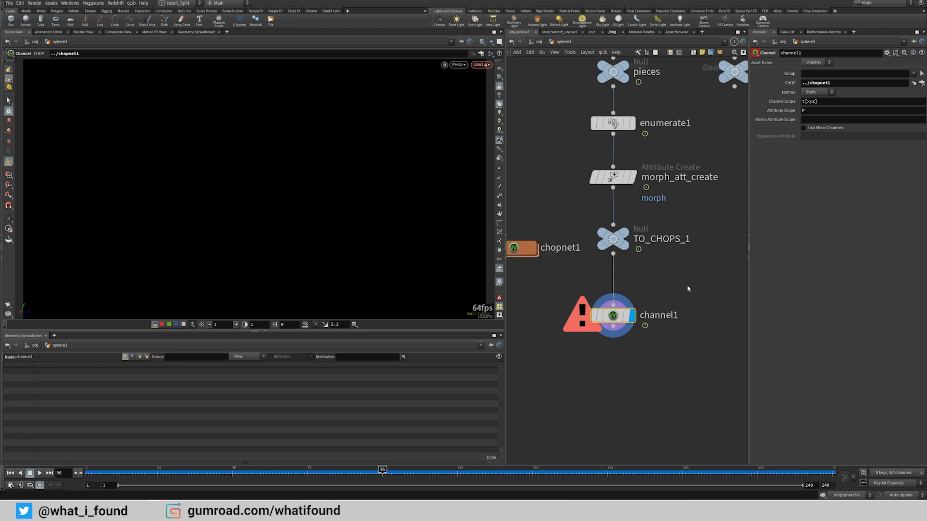
left_click(823, 95)
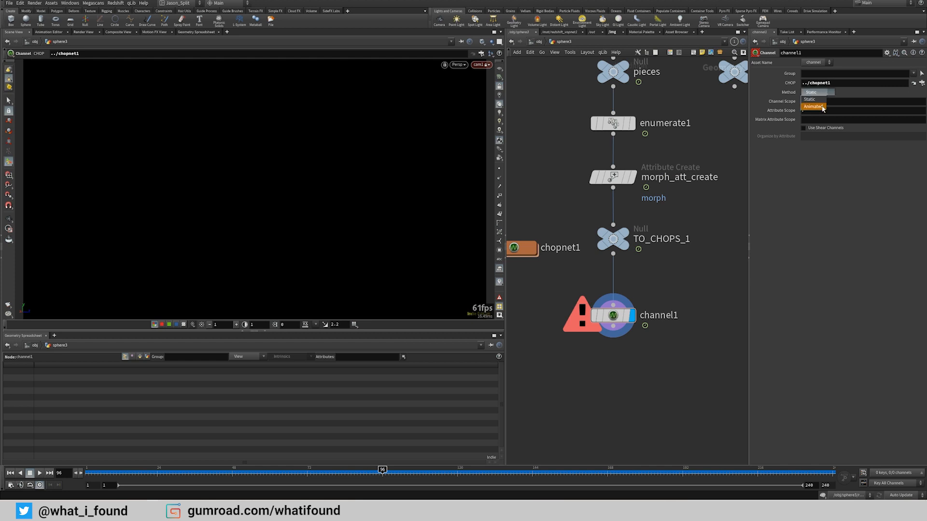
left_click(821, 105)
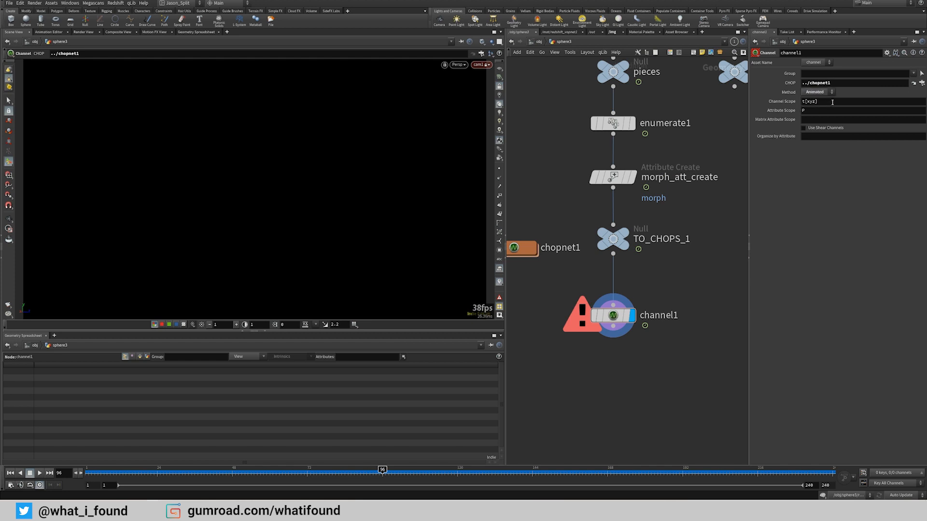
Step: Set both the Channel Scope and the Attribute Scope of channel1 to morph
double_click(833, 102)
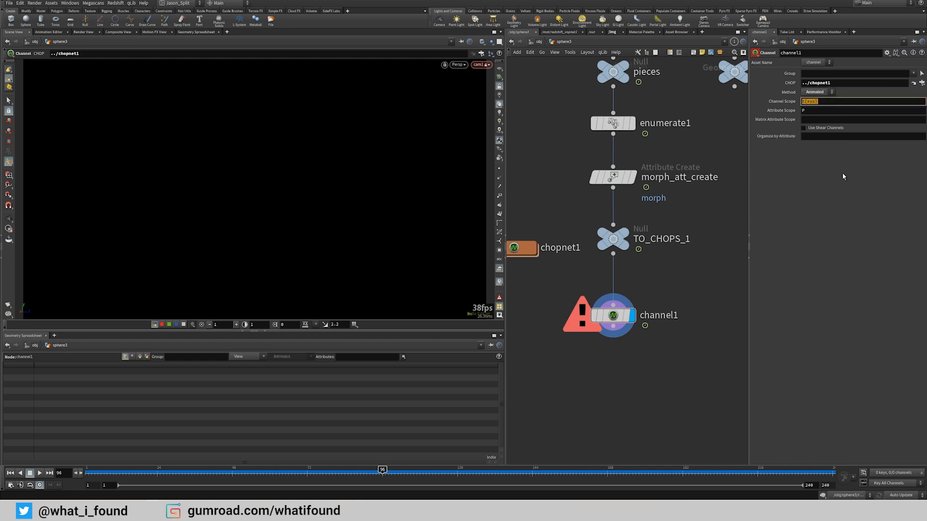
type("morph")
key("Tab")
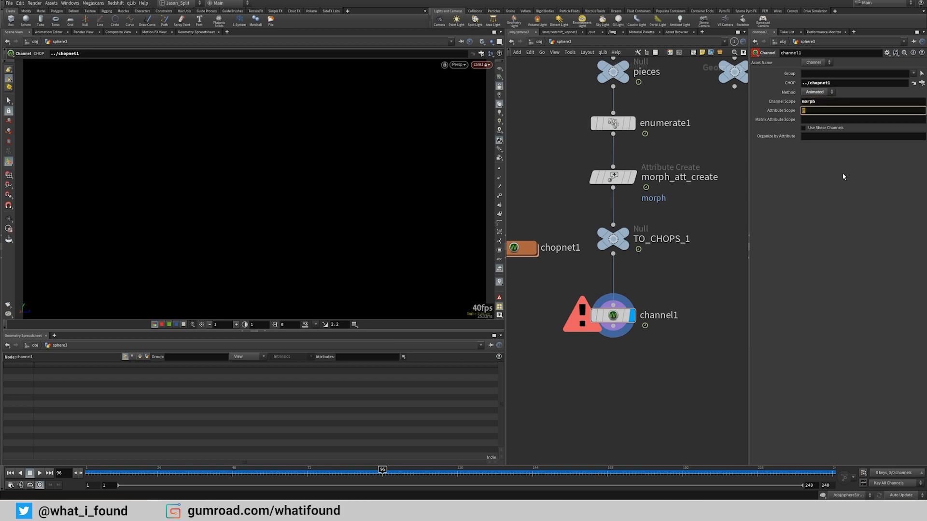
type("morph")
key("Return")
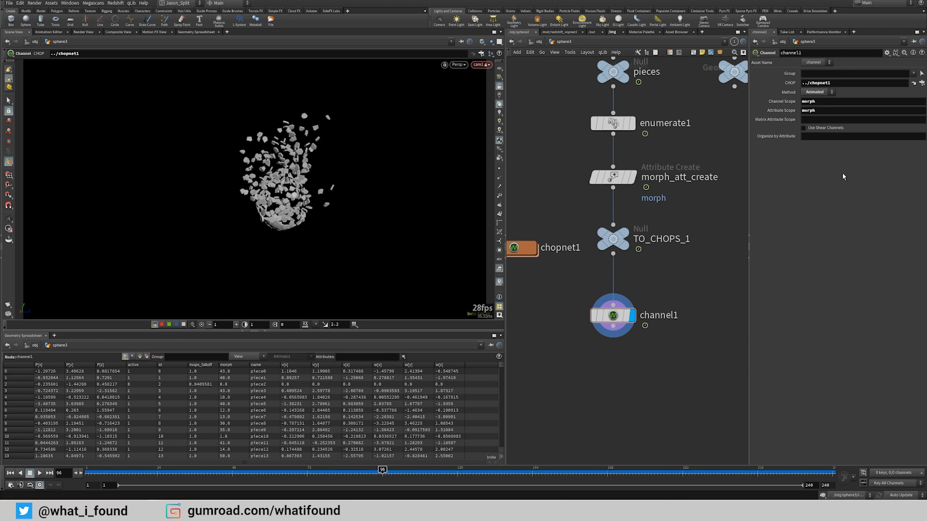
middle_click_drag(686, 288, 703, 253)
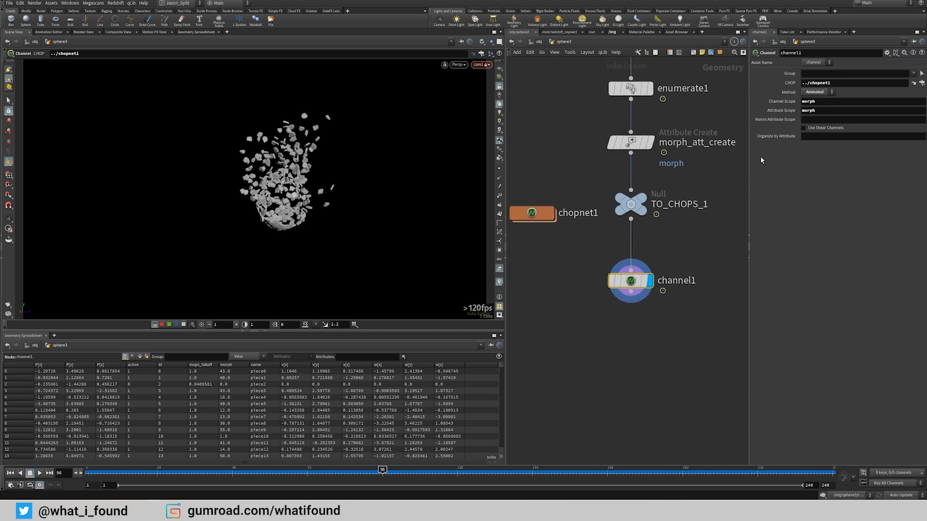
Step: Filter the geometry spreadsheet to the morph attribute and scrub the timeline to examine how each piece's morph value counts up
left_click_drag(544, 217, 542, 209)
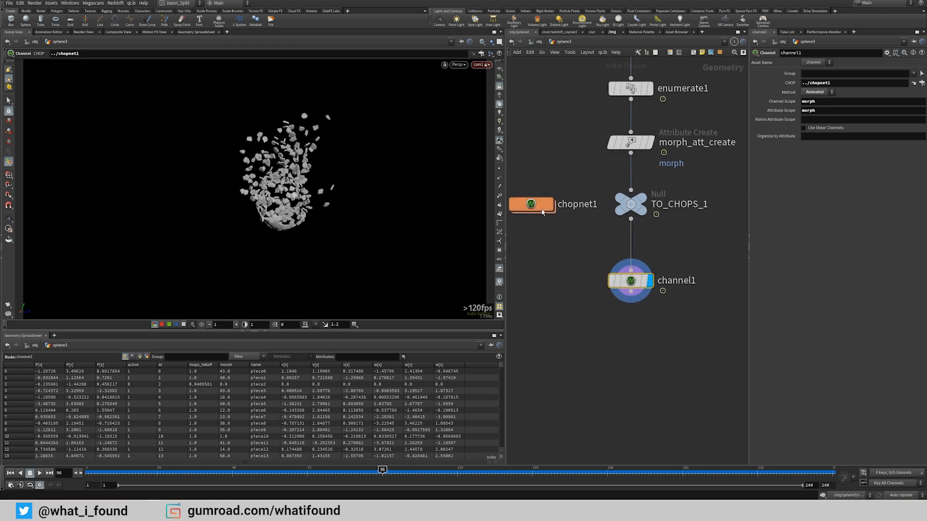
left_click(362, 359)
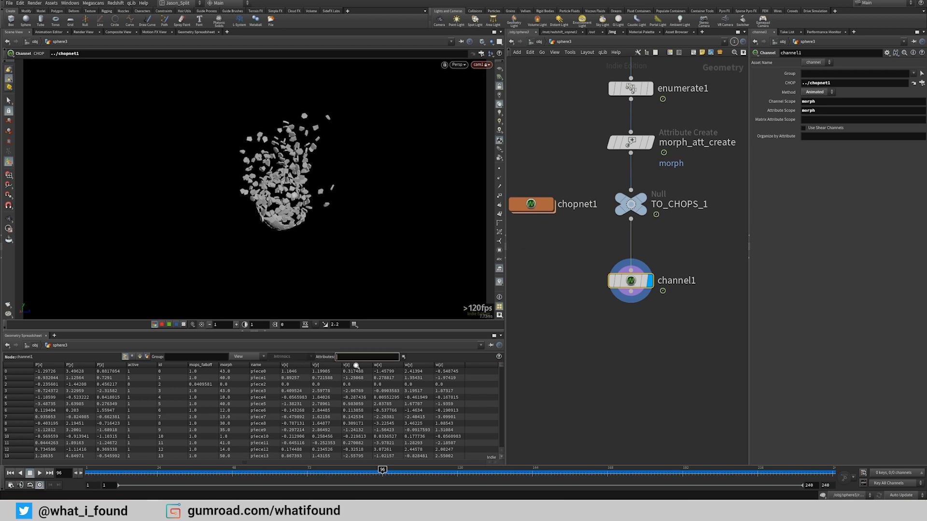
type("morph")
key("Return")
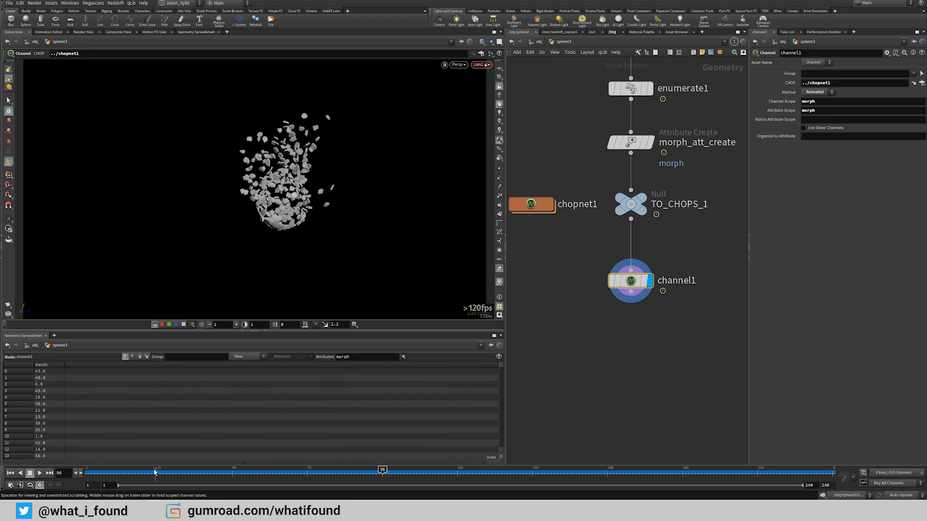
left_click_drag(157, 469, 339, 471)
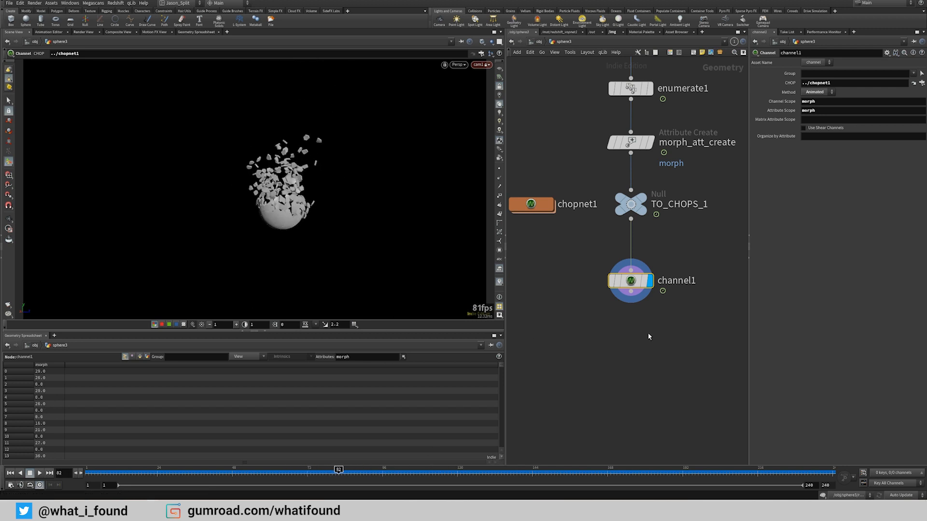
middle_click_drag(644, 338, 623, 299)
left_click_drag(603, 243, 603, 232)
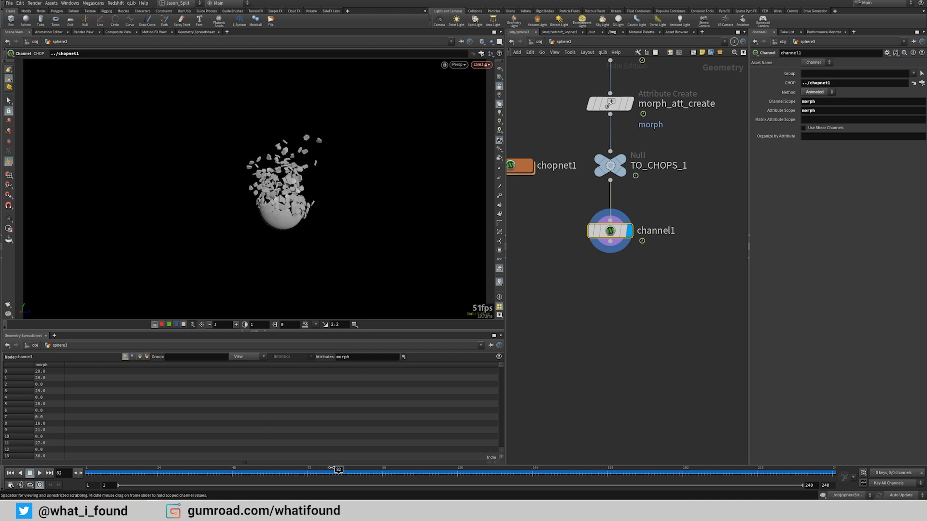
left_click_drag(338, 471, 291, 470)
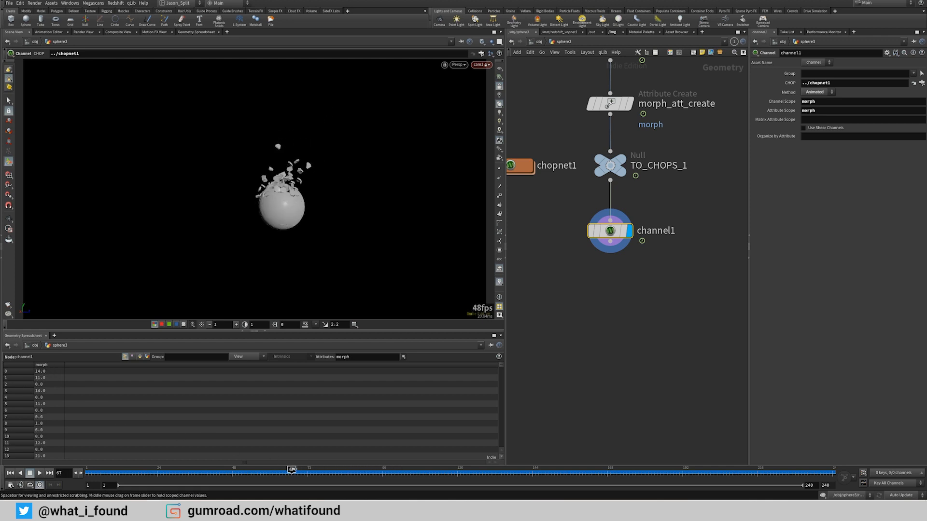
mouse_move(292, 471)
left_mouse_down()
mouse_move(458, 472)
mouse_move(288, 474)
left_mouse_up()
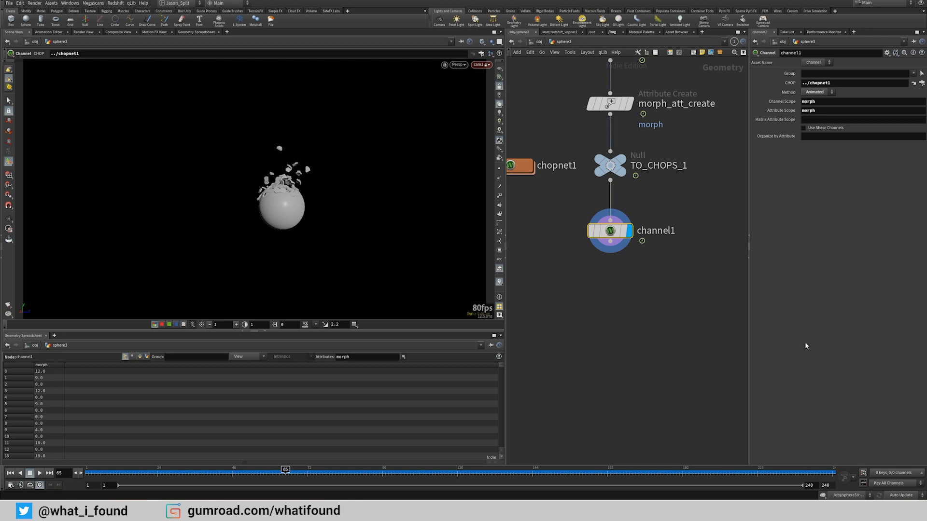
Step: Add a MOPs Transform Modifier below channel1, wire channel1 into it, and display its output
key("Tab")
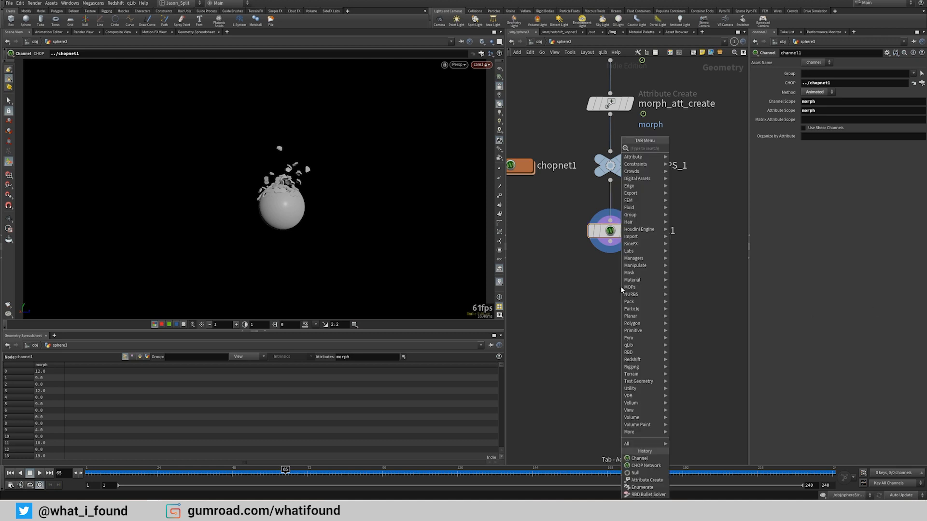
type("mops")
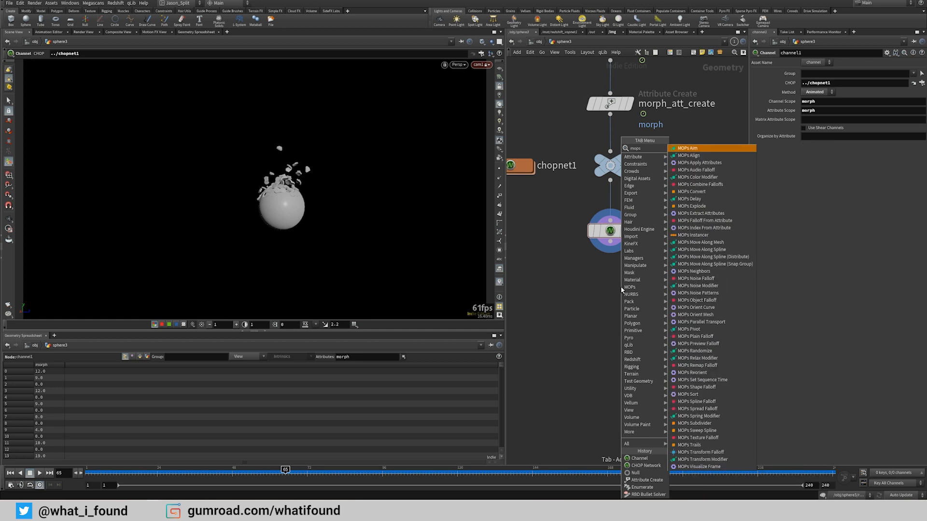
type(" tr")
key("Down")
key("Down")
key("Down")
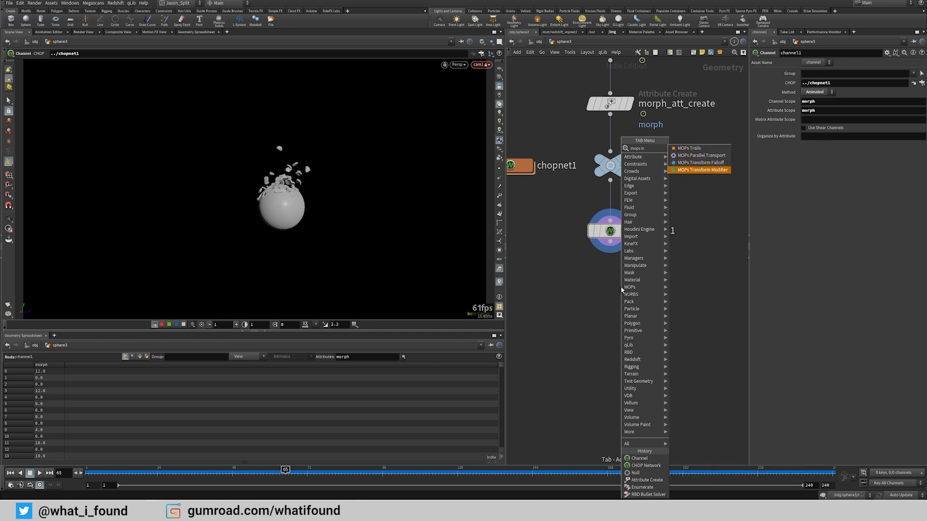
key("Return")
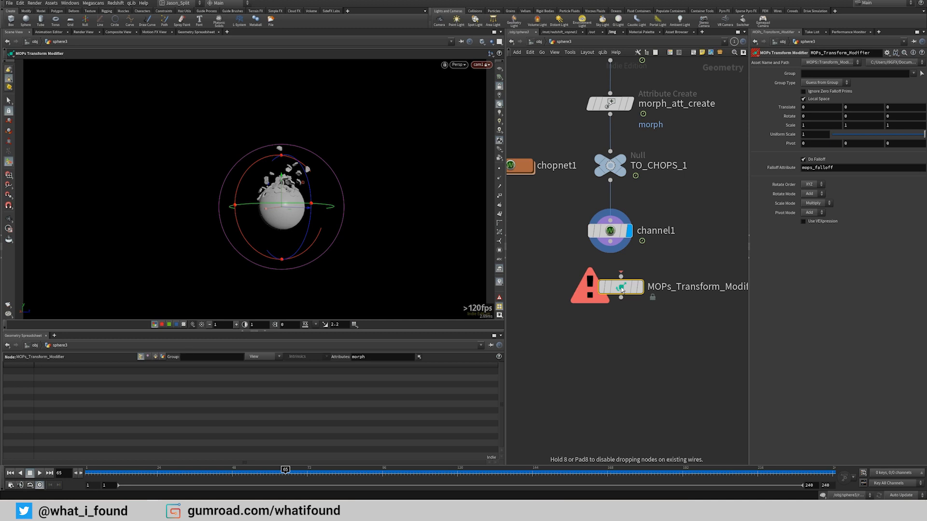
left_click(615, 331)
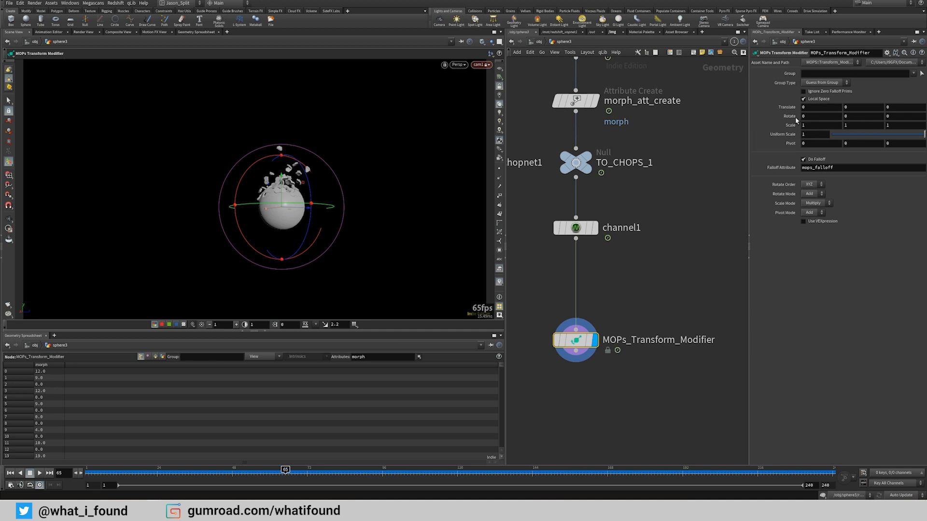
Step: Set the MOPs Transform Modifier's Falloff Attribute to morph and its Uniform Scale to 0, and scrub back to frame 33
double_click(848, 167)
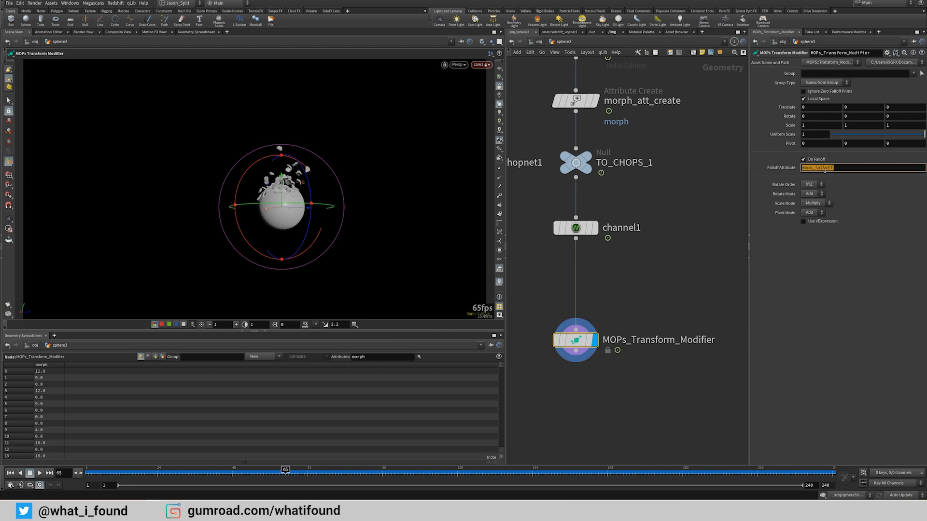
left_click(777, 167)
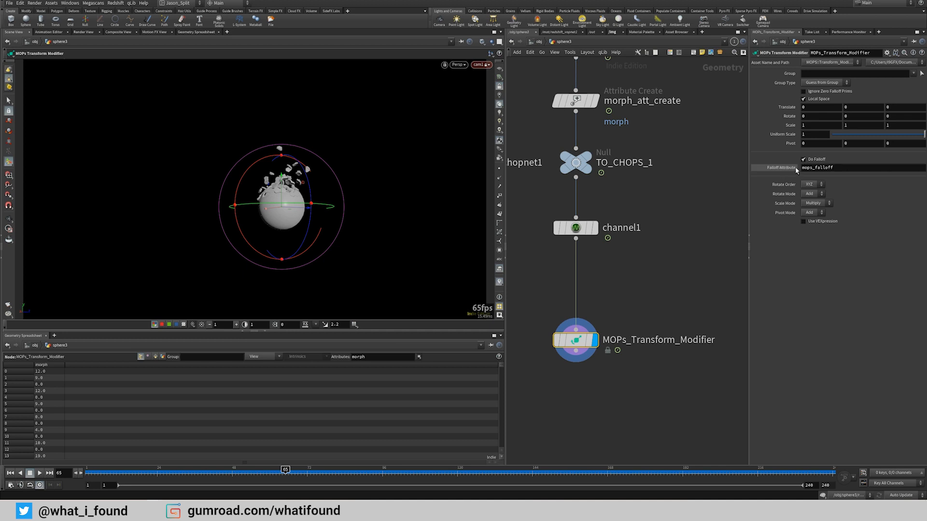
mouse_move(580, 233)
double_click(852, 167)
type("morph")
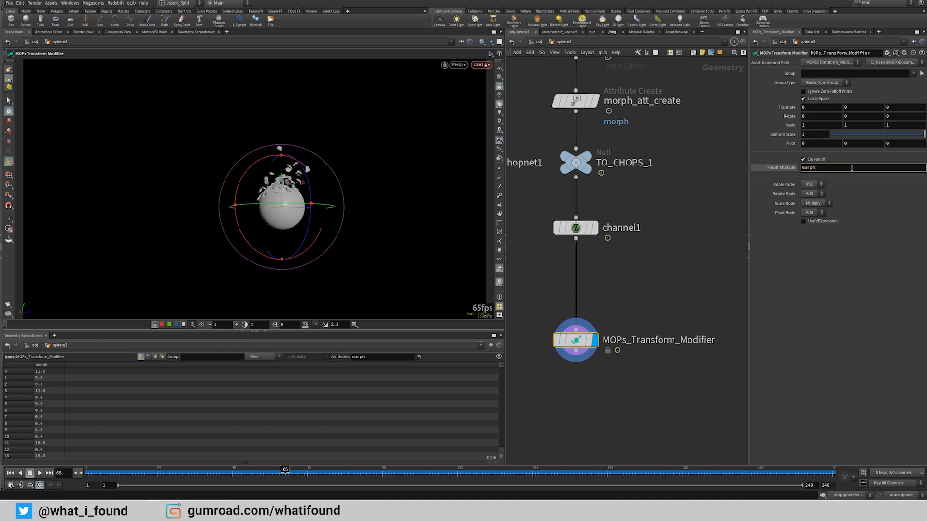
key("Return")
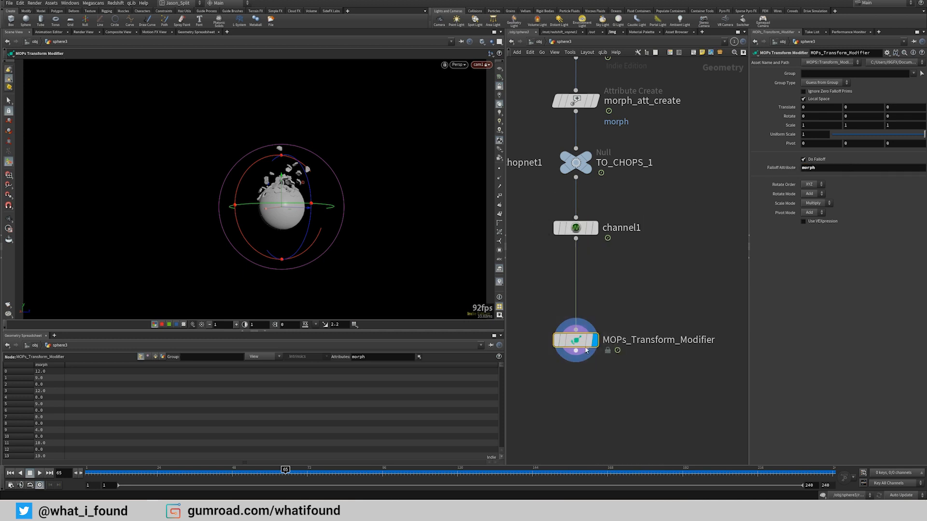
left_click_drag(870, 134, 790, 143)
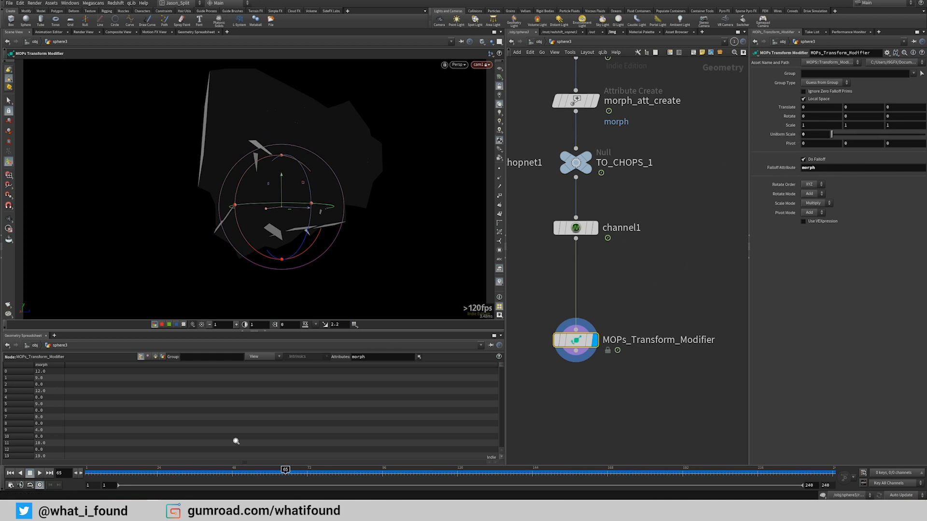
left_click_drag(285, 471, 185, 469)
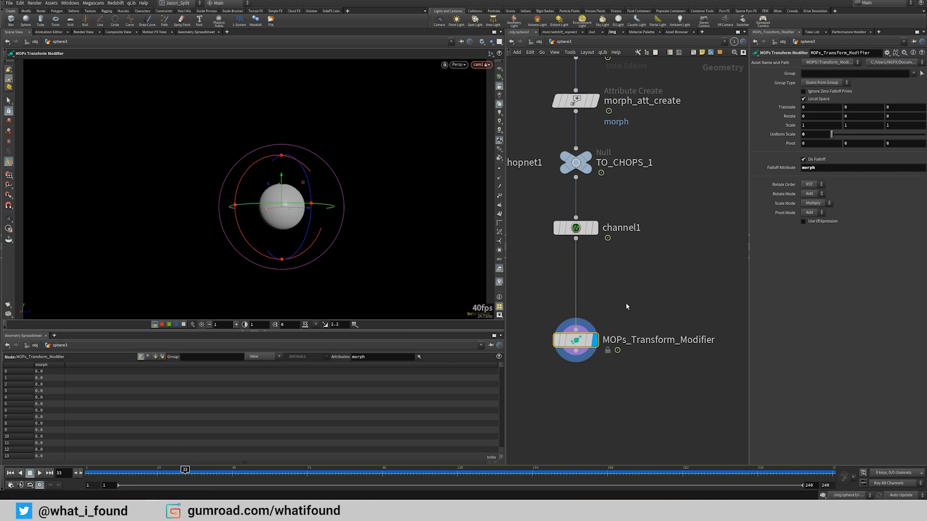
Step: Insert an Attribute Wrangle between channel1 and MOPs_Transform_Modifier and rename it morph_remap
key("Tab")
type("attribw")
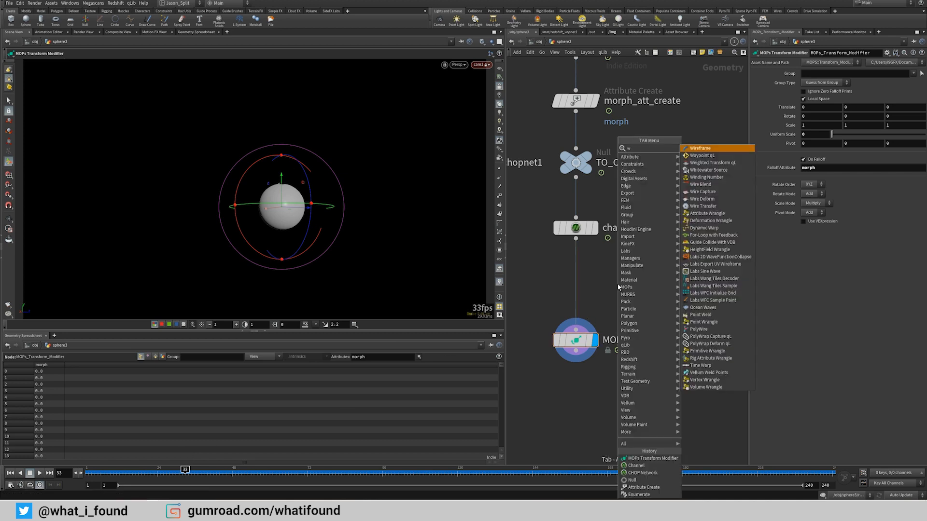
key("Return")
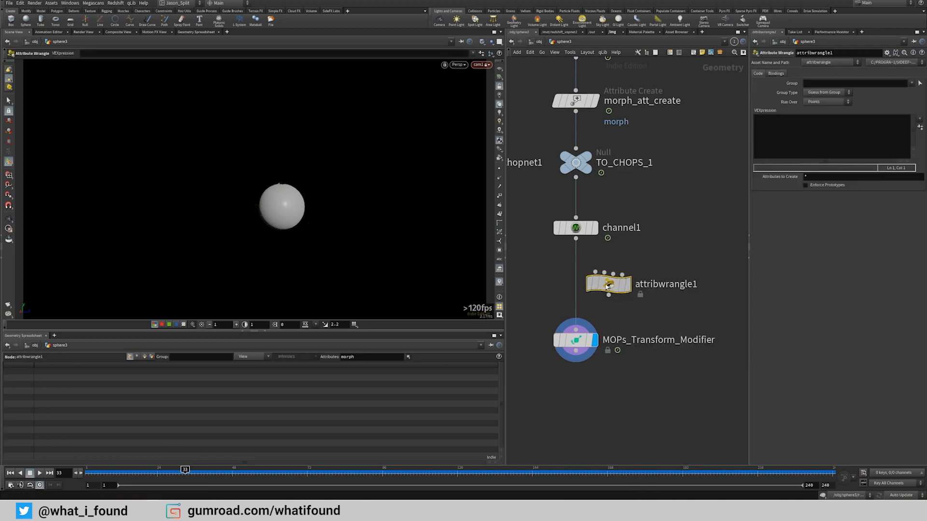
left_click(576, 285)
double_click(658, 284)
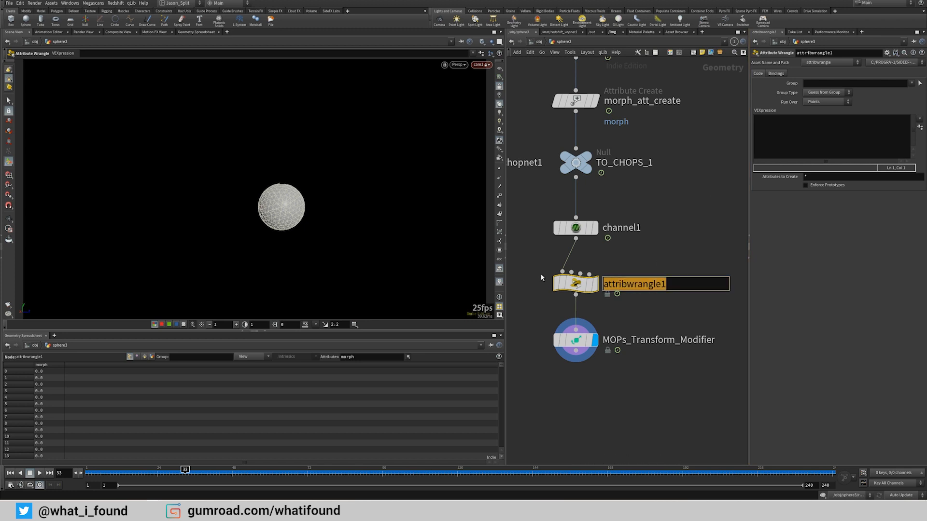
type("morph_r")
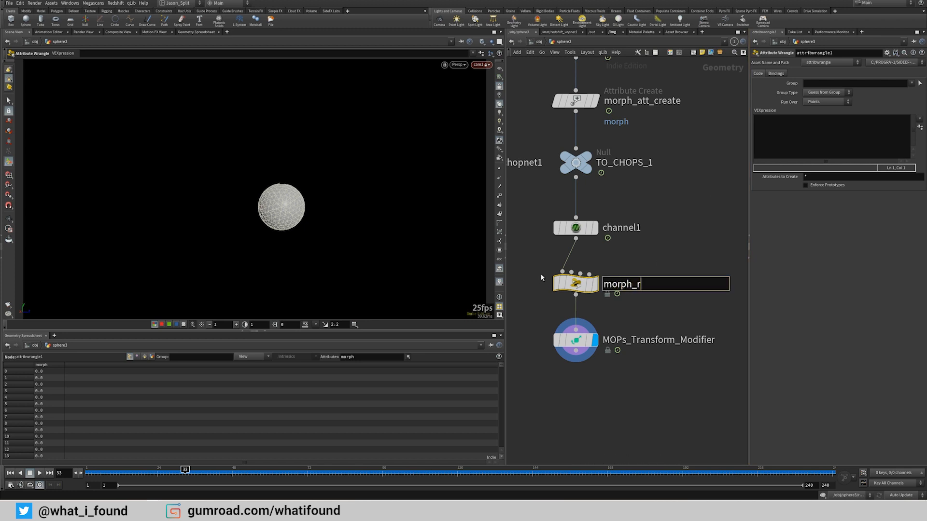
type("emap")
key("Return")
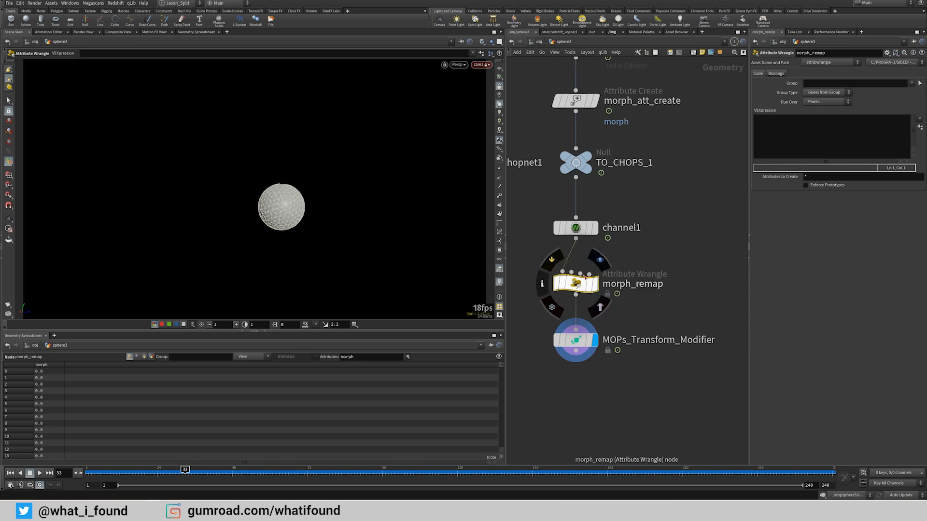
left_click(797, 123)
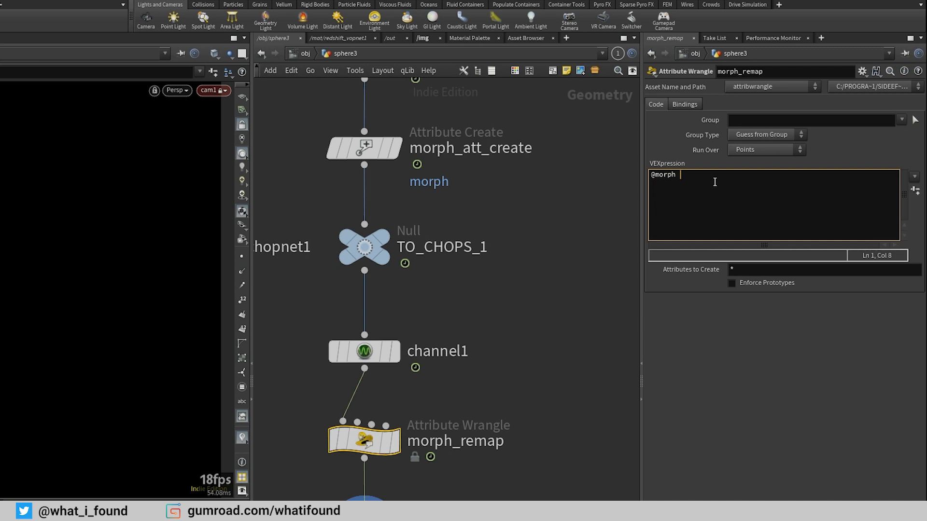
type("= ")
type("@morp")
key("BackSpace")
key("BackSpace")
type("fit")
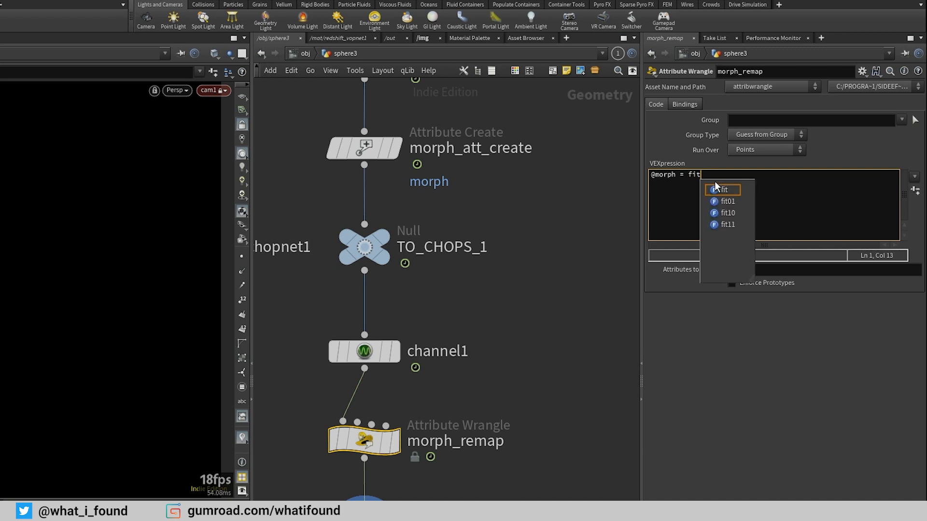
type("(")
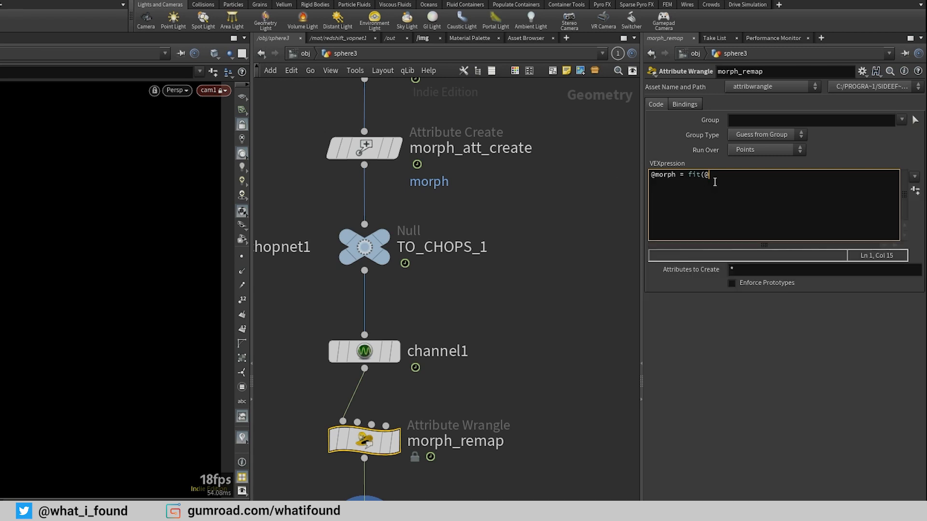
type("@morph, 15, 60, 0,1")
key("BackSpace")
type("1);")
left_click(556, 335)
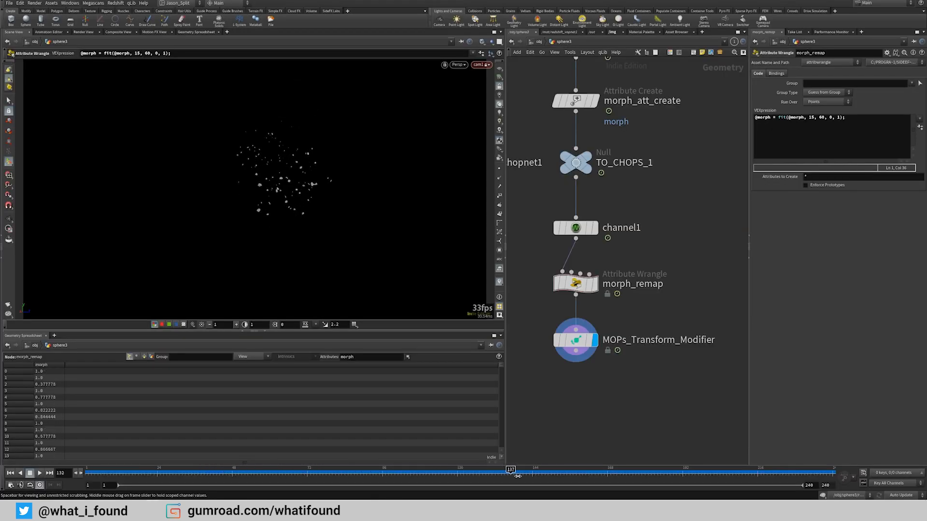
left_click_drag(579, 478, 340, 478)
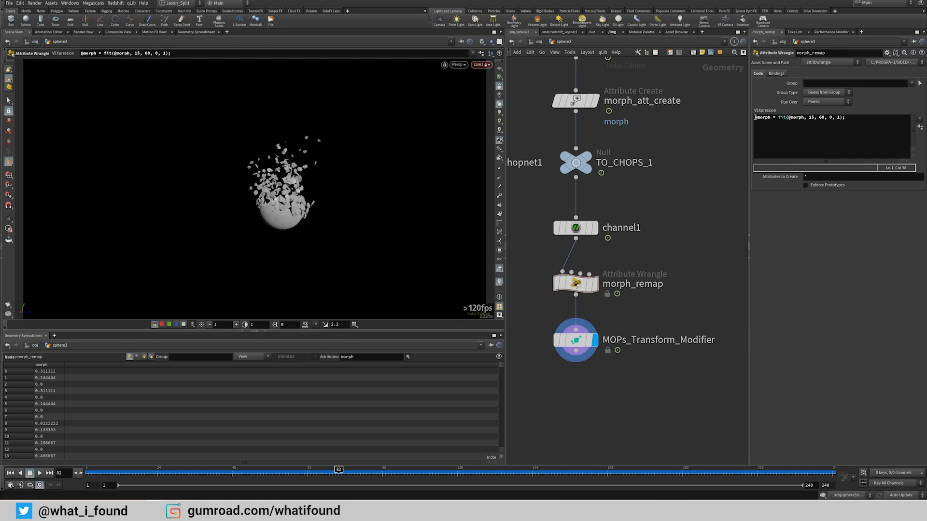
Step: Examine the parts of morph_remap's fit expression: the assigned attribute, the function, and its input and output ranges
left_click(773, 119)
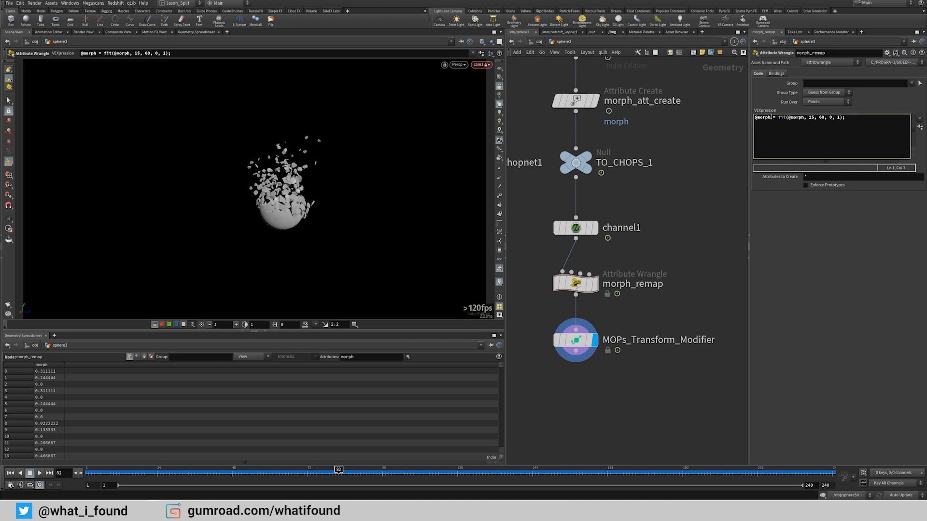
left_click_drag(772, 118, 749, 124)
left_click(591, 279)
left_click(756, 120)
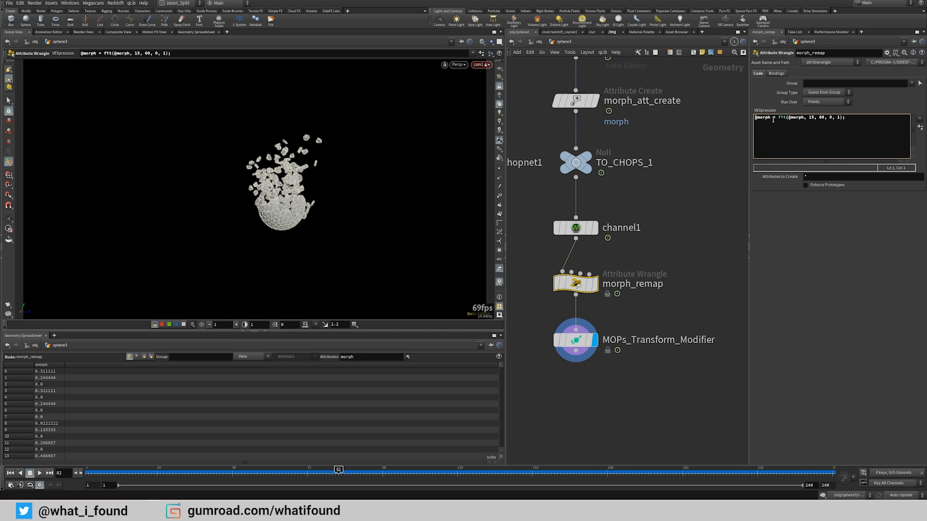
left_click_drag(772, 119, 742, 121)
left_click(777, 119)
mouse_move(788, 119)
left_mouse_down()
mouse_move(804, 118)
mouse_move(779, 120)
left_mouse_up()
left_click(782, 119)
left_click(784, 119)
left_click(809, 120)
left_click(838, 118)
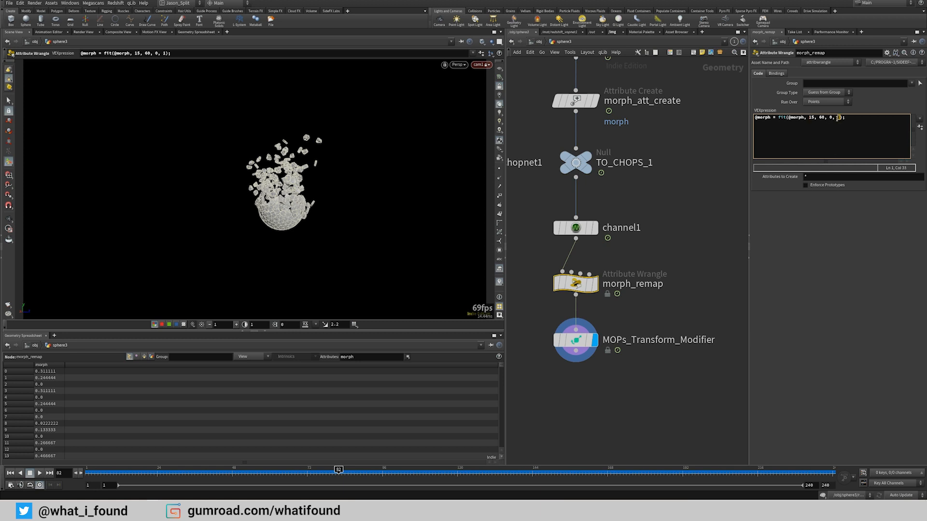
double_click(812, 118)
Step: Select MOPs_Transform_Modifier and scrub the timeline to frames 41 and 60 to review the pieces' scaling
left_click(587, 339)
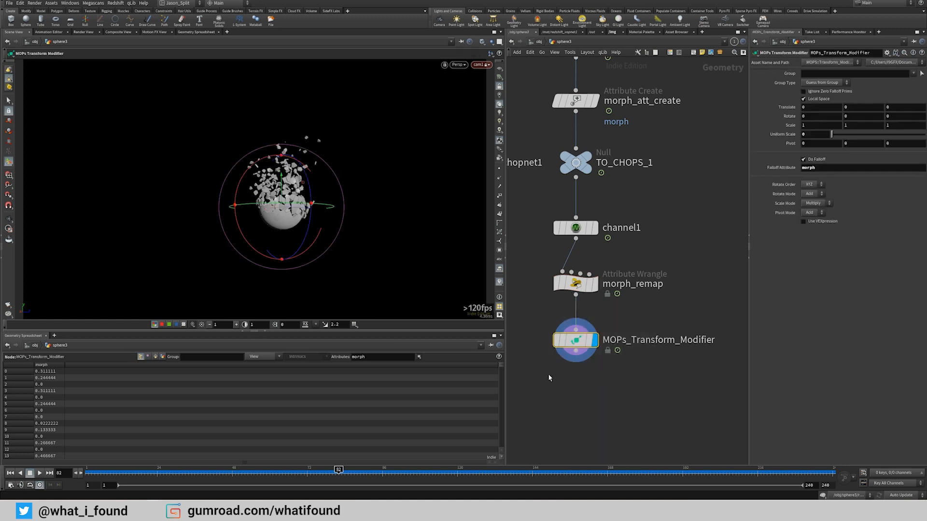
mouse_move(587, 343)
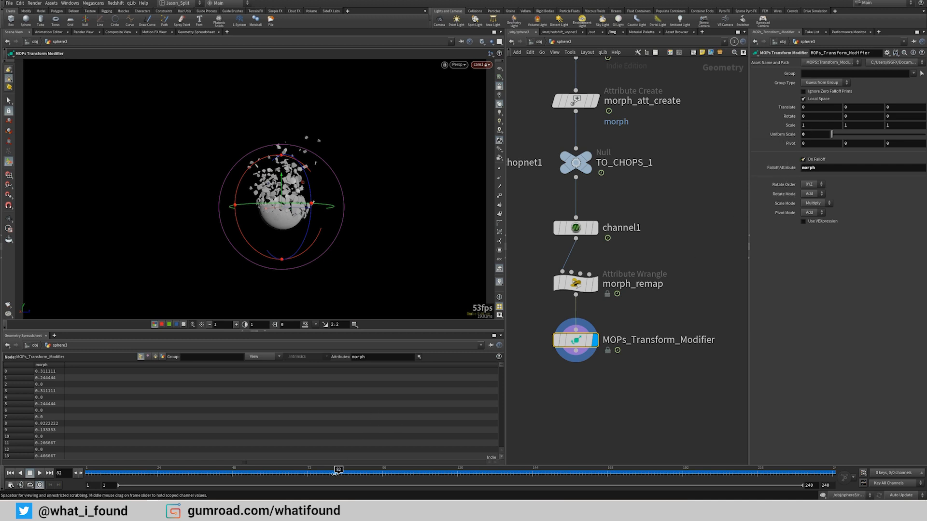
left_click_drag(335, 474, 212, 473)
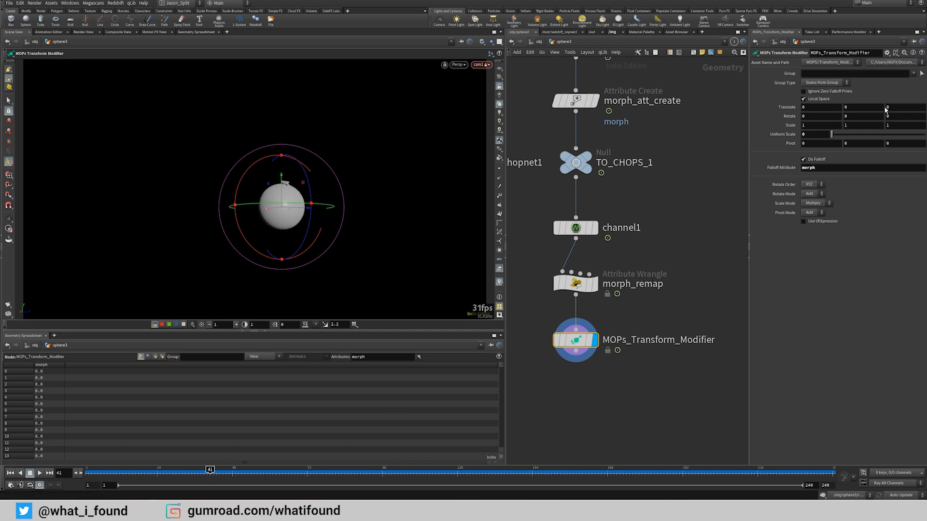
left_click_drag(211, 473, 270, 473)
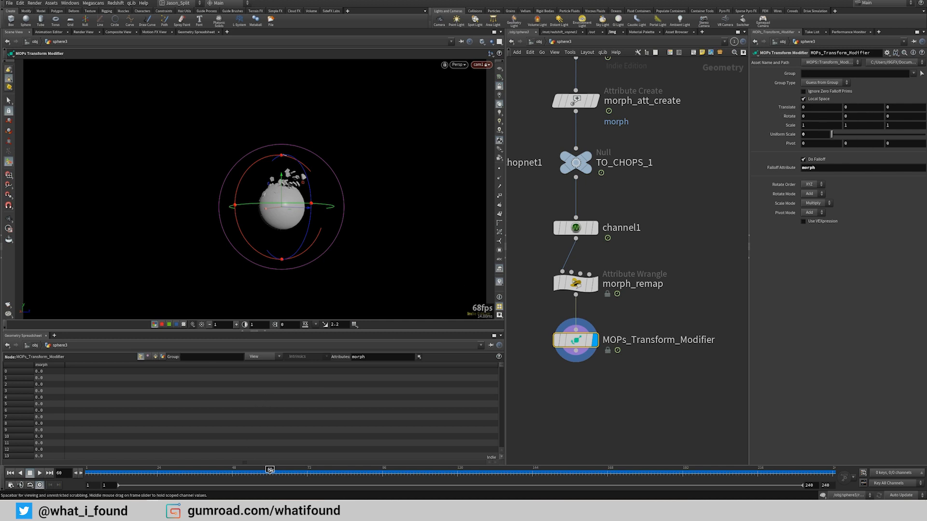
Step: Scrub the timeline to frame 165 to check the pieces' scaling at the end of the morph
left_click_drag(270, 473, 598, 441)
middle_click_drag(647, 399, 628, 373)
scroll(628, 374, "down", 3)
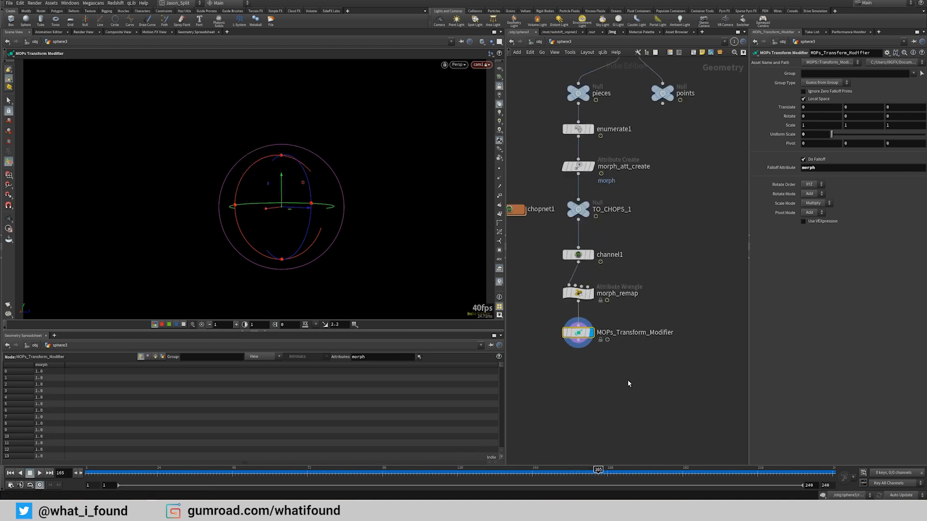
middle_click_drag(614, 403, 651, 365)
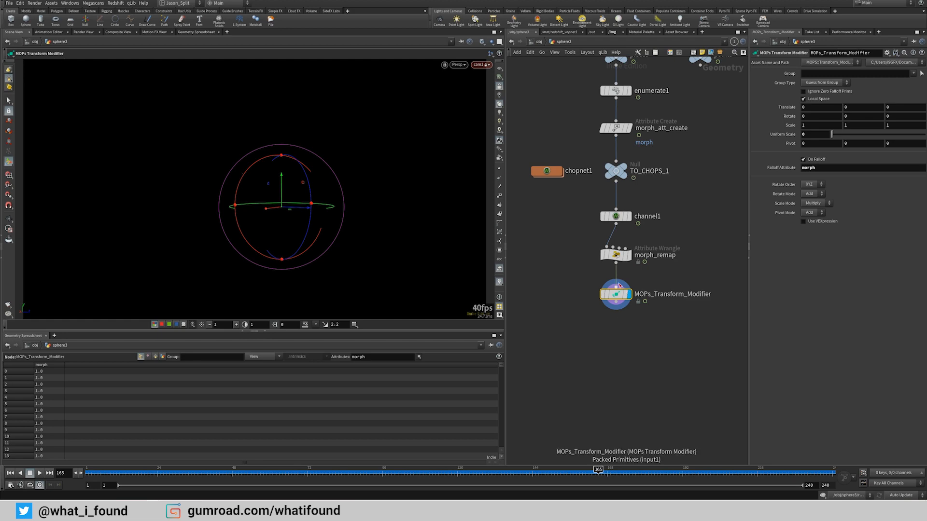
middle_click_drag(599, 376, 593, 341)
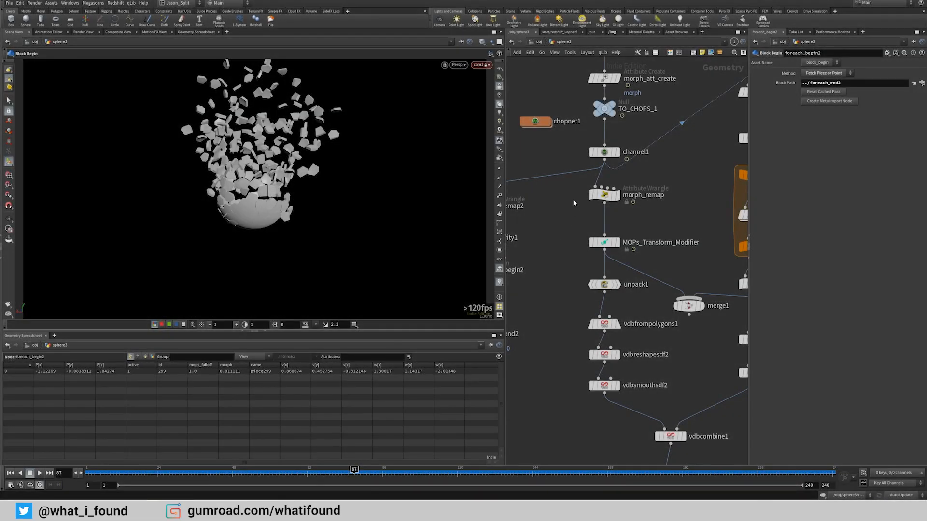
Step: Display MOPs_Transform_Modifier and scrub the timeline to frame 102 to review the shrinking pieces
left_click(606, 242)
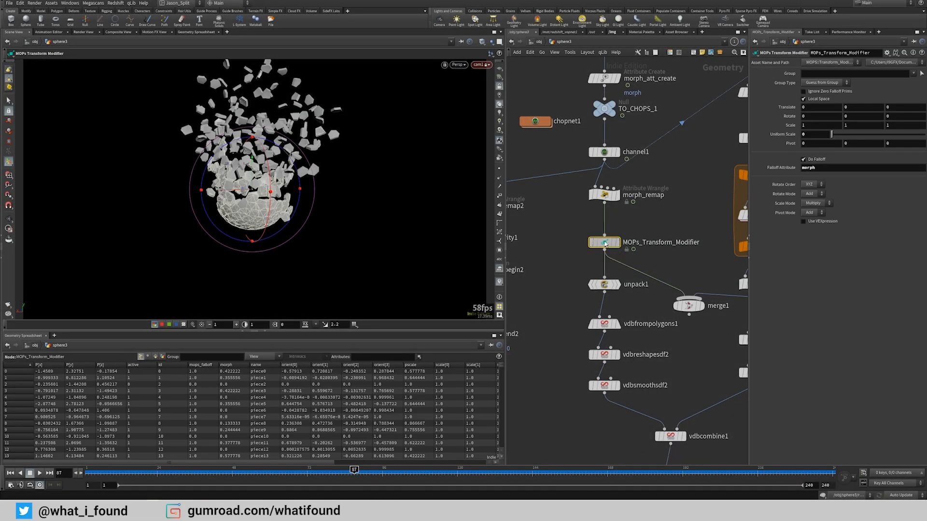
middle_click_drag(619, 250, 645, 248)
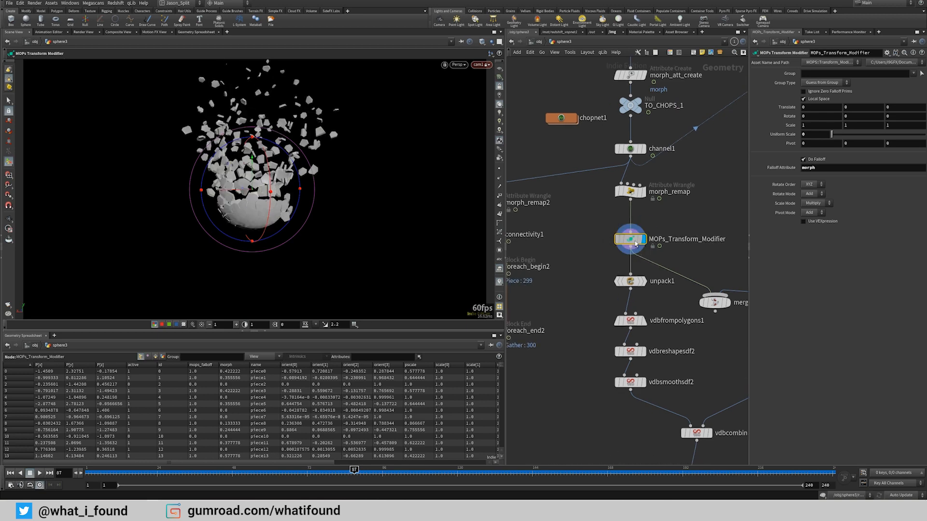
left_click_drag(349, 474, 333, 477)
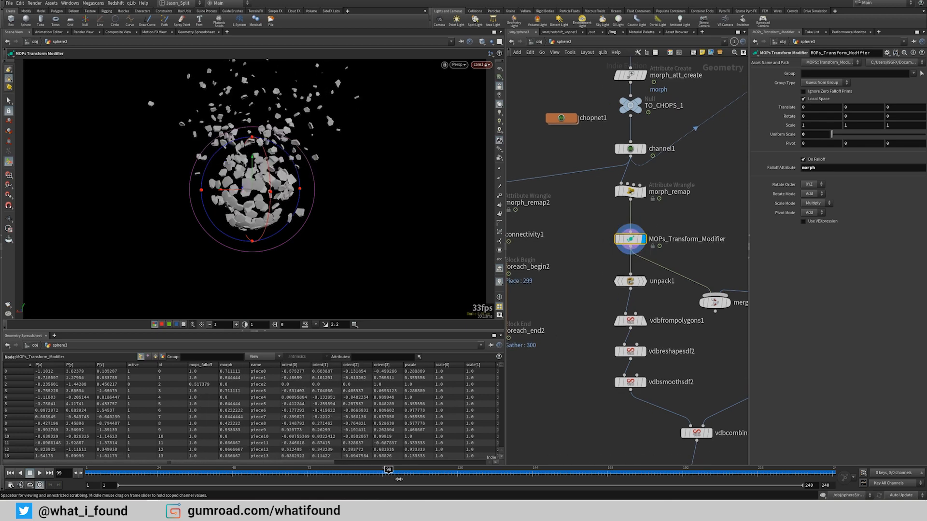
left_click_drag(438, 468, 400, 468)
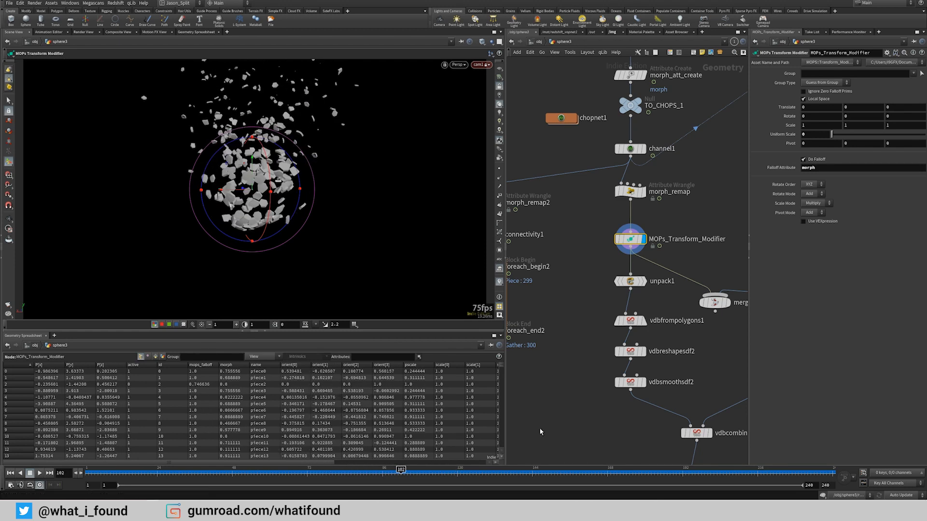
Step: Delete connectivity1, foreach_begin2, foreach_end2 and primitive2 from the branch below morph_remap2
middle_click_drag(545, 428, 597, 423)
middle_click_drag(540, 371, 586, 372)
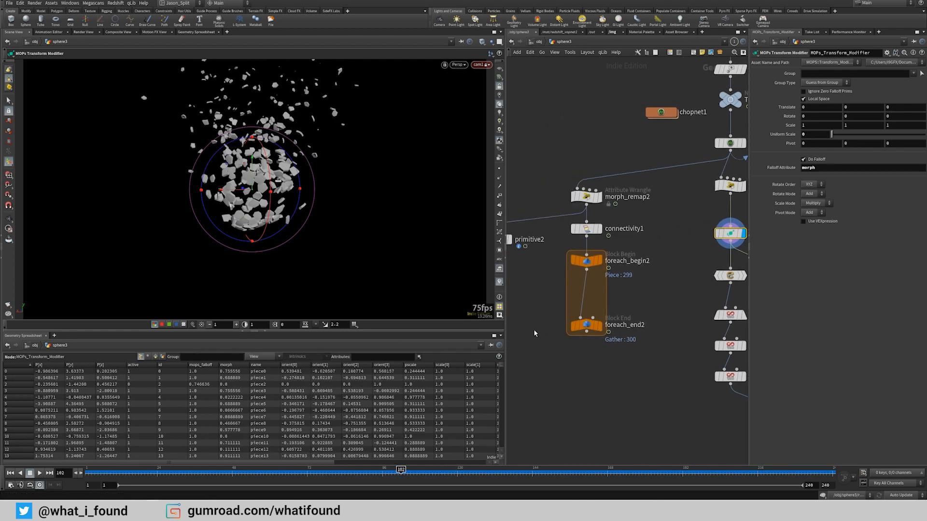
left_click_drag(609, 413, 569, 223)
key("Delete")
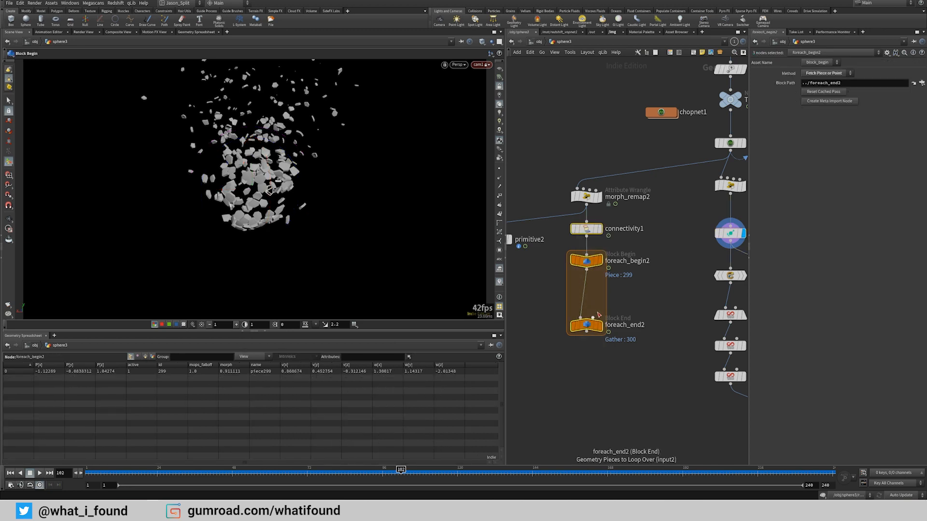
middle_click_drag(574, 332, 617, 329)
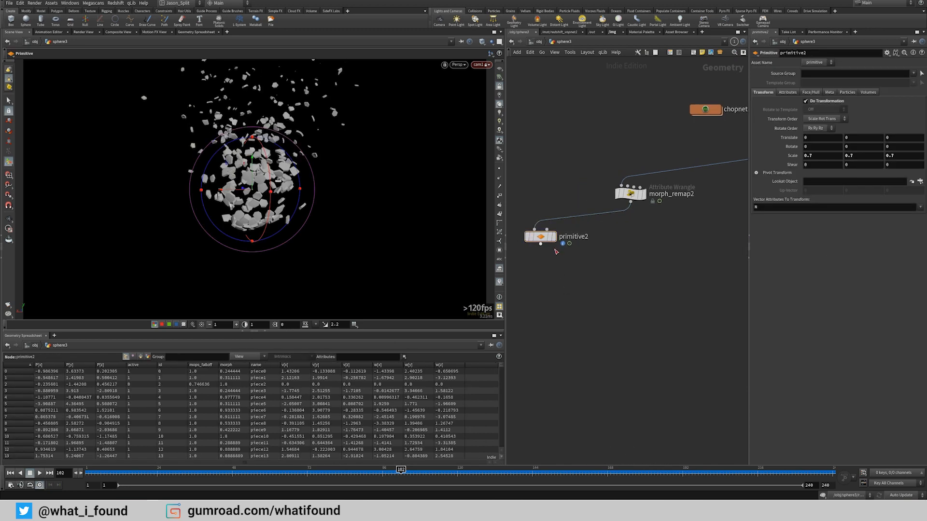
left_click(555, 242)
key("Delete")
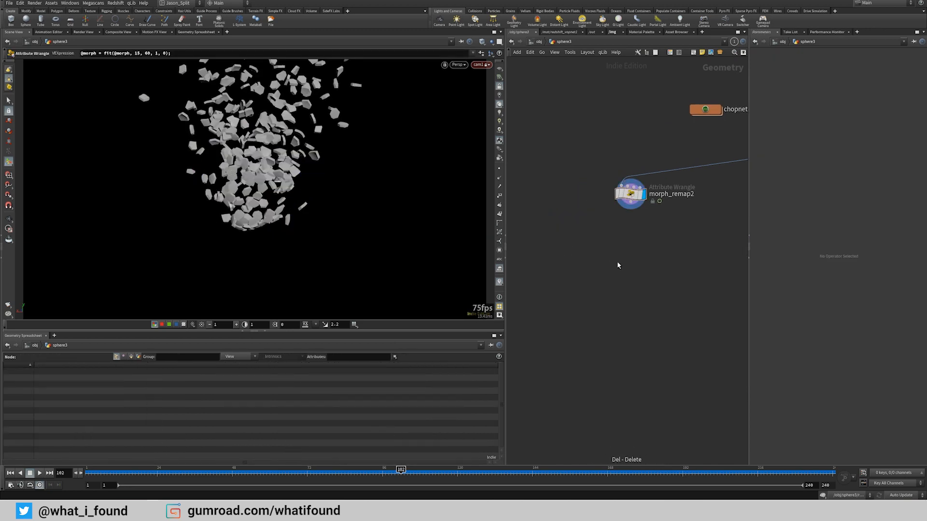
Step: Add a Primitive node and place it below morph_remap2
key("Tab")
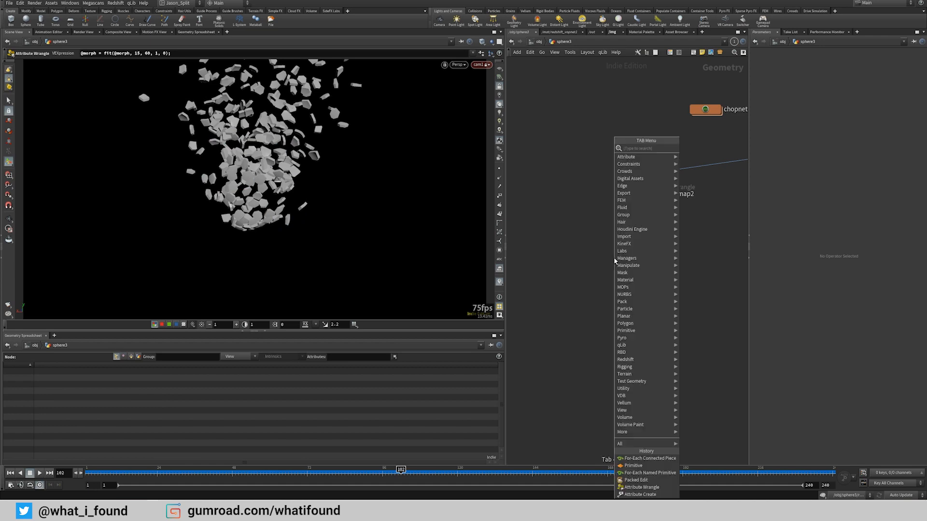
type("pri")
key("Return")
left_click(614, 261)
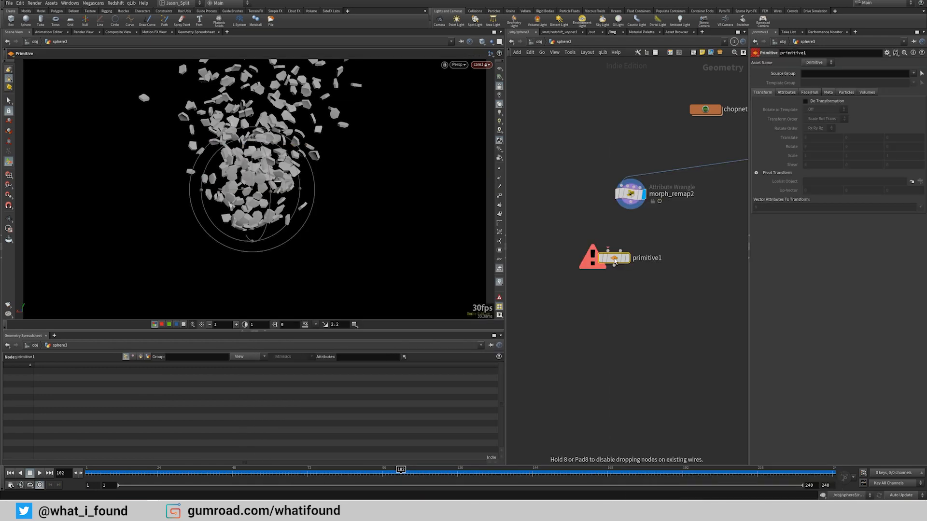
left_click_drag(614, 260, 645, 251)
middle_click_drag(690, 210, 595, 220)
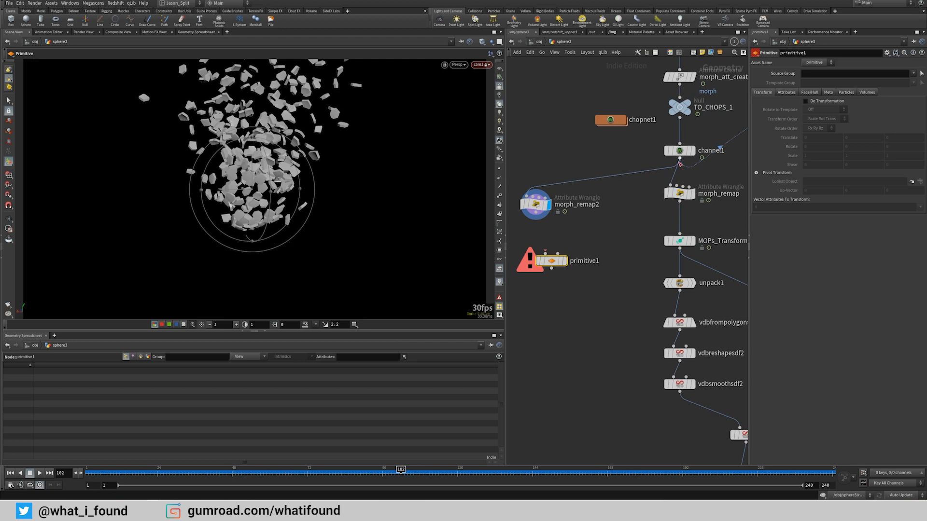
Step: Connect channel1's output to primitive1, display the node, and enable Do Transformation on it
left_click_drag(680, 164, 550, 254)
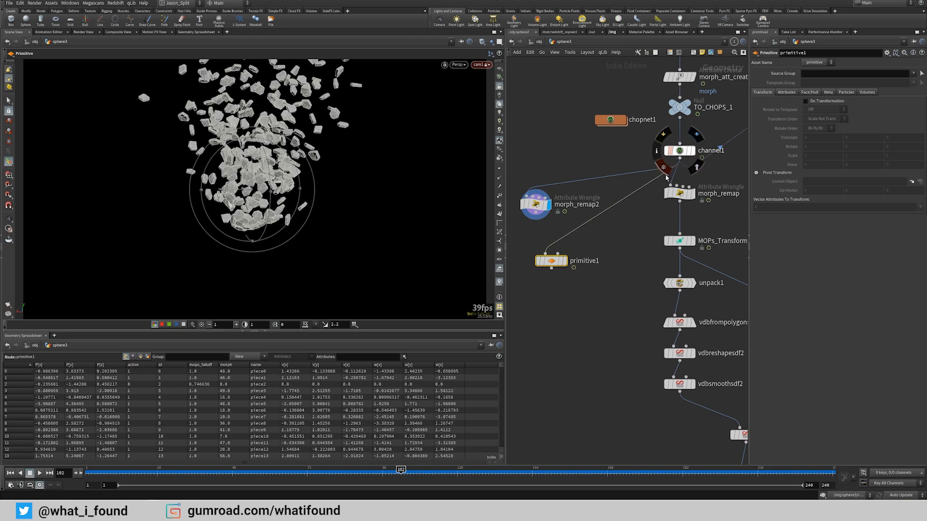
left_click(565, 261)
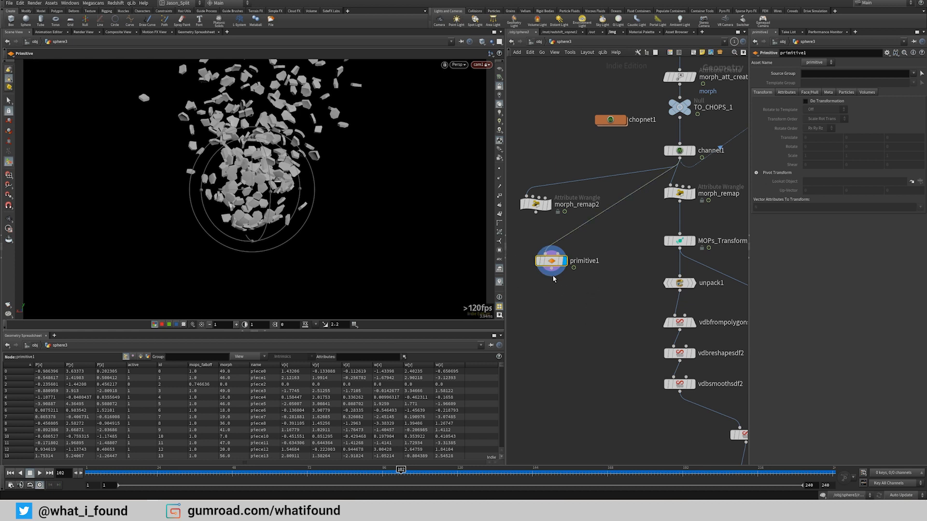
left_click(822, 101)
mouse_move(796, 159)
middle_mouse_down()
mouse_move(762, 157)
mouse_move(797, 156)
middle_mouse_up()
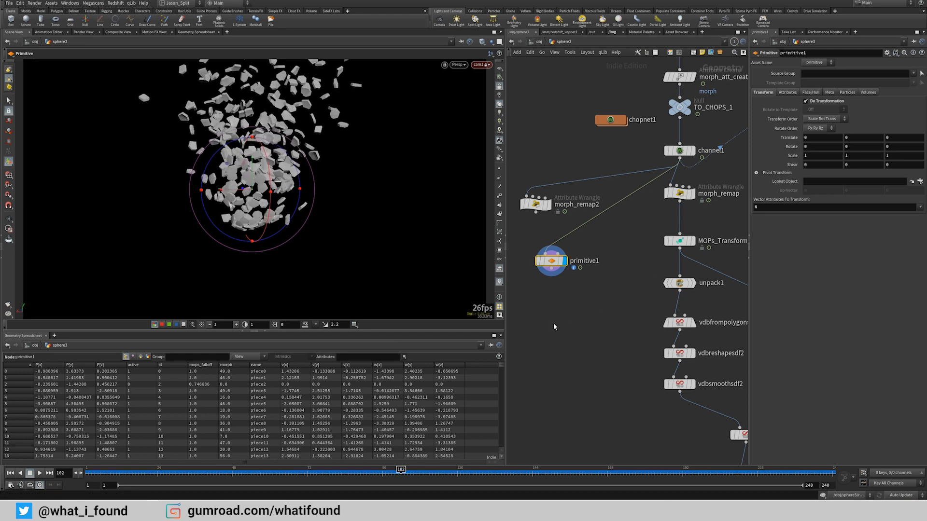
Step: Replace the existing morph_remap2 with a fresh copy of morph_remap, placed above primitive1
middle_click_drag(542, 293, 565, 297)
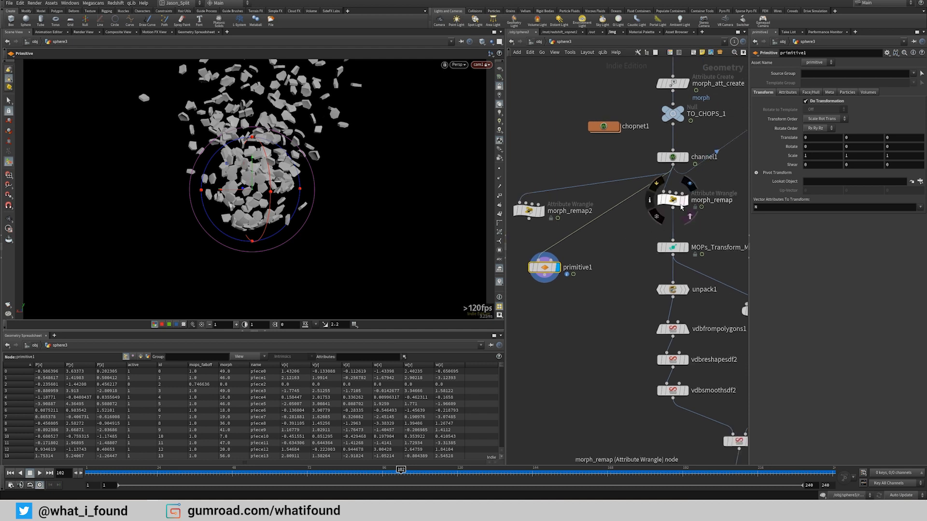
left_click(678, 201)
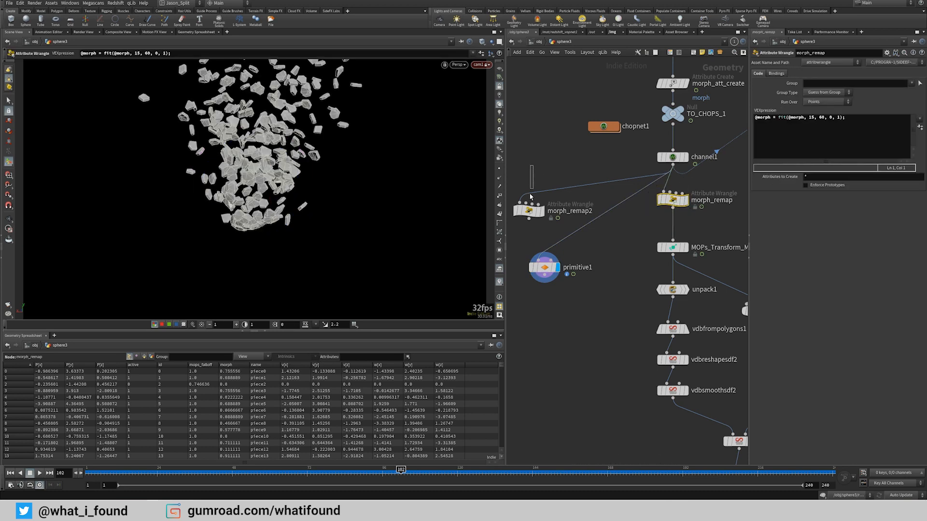
left_click(528, 211)
key("Delete")
left_click_drag(672, 199, 544, 195, "alt")
left_click_drag(549, 196, 548, 201)
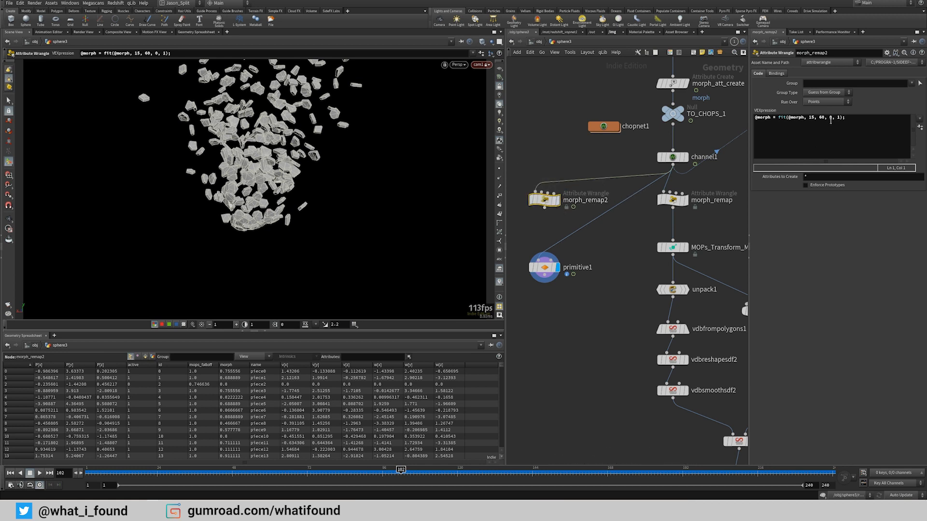
middle_click_drag(643, 251, 614, 236)
left_click(660, 236)
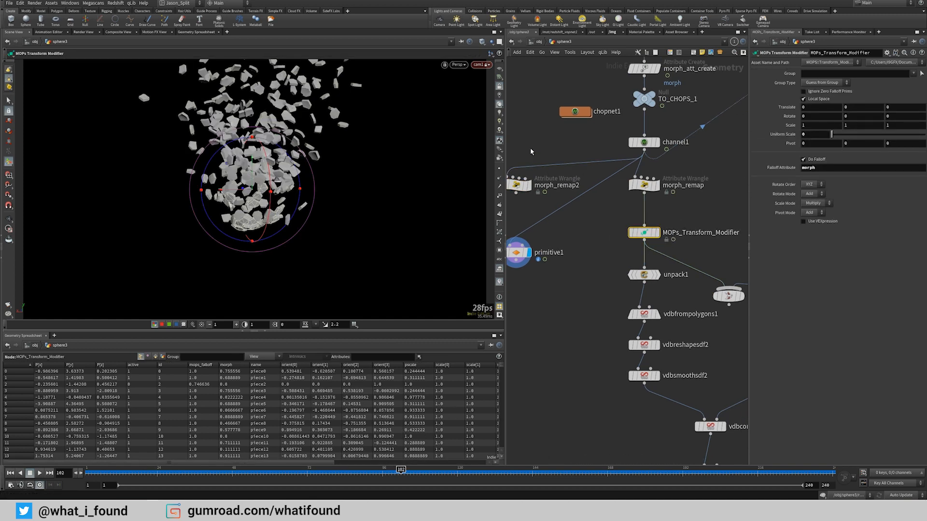
left_click(519, 185)
middle_click_drag(522, 193, 573, 207)
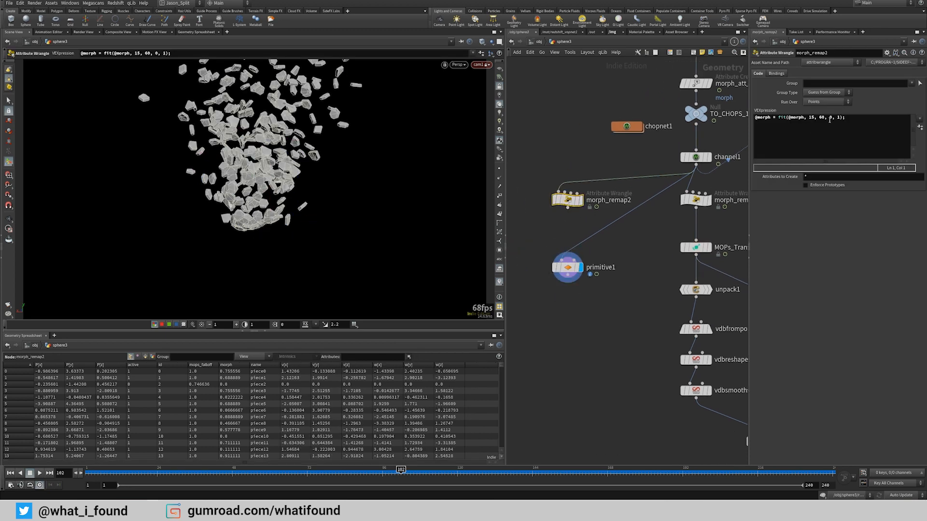
double_click(830, 118)
type("1")
double_click(838, 118)
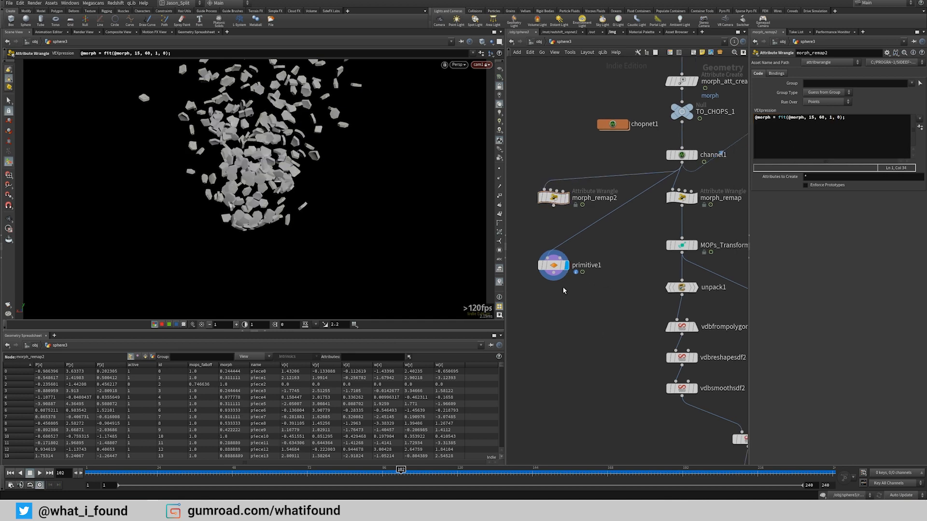
Step: Add a For-Each Connected Piece block, move primitive1 aside, wire the block below morph_remap2 and display foreach_end2
key("Tab")
type("for")
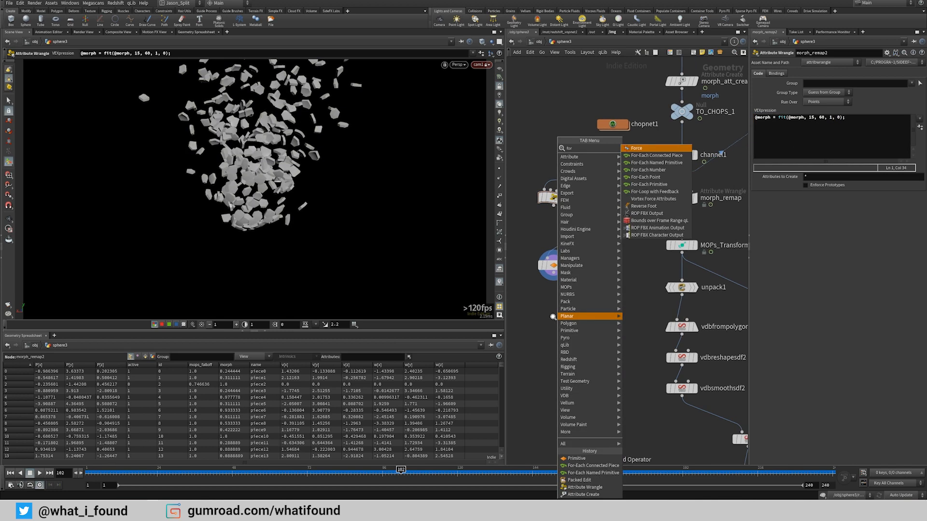
key("Down")
key("Return")
left_click(553, 316)
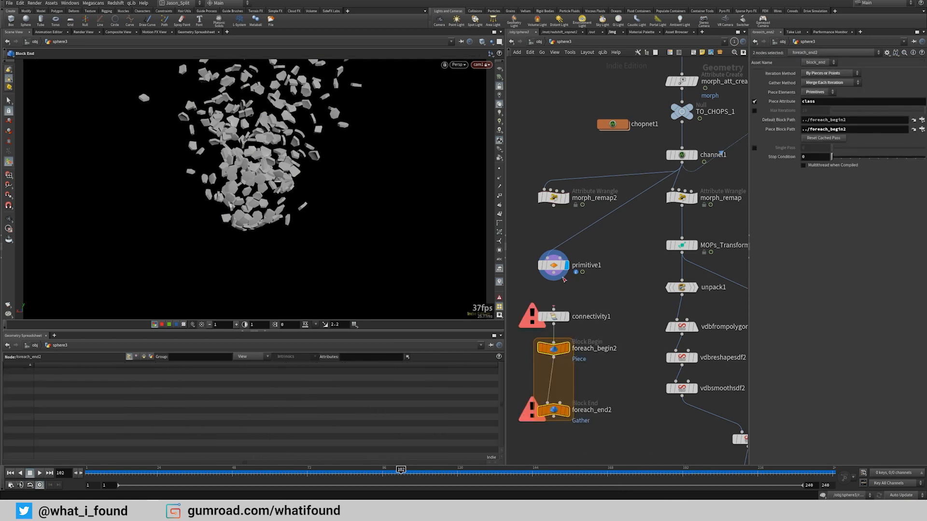
left_click_drag(564, 279, 618, 274)
left_click_drag(559, 309, 558, 349)
left_click(550, 247)
Step: Enable Single Pass on foreach_end2 with value 4 and insert primitive1 between foreach_begin2 and foreach_end2
left_click(755, 148)
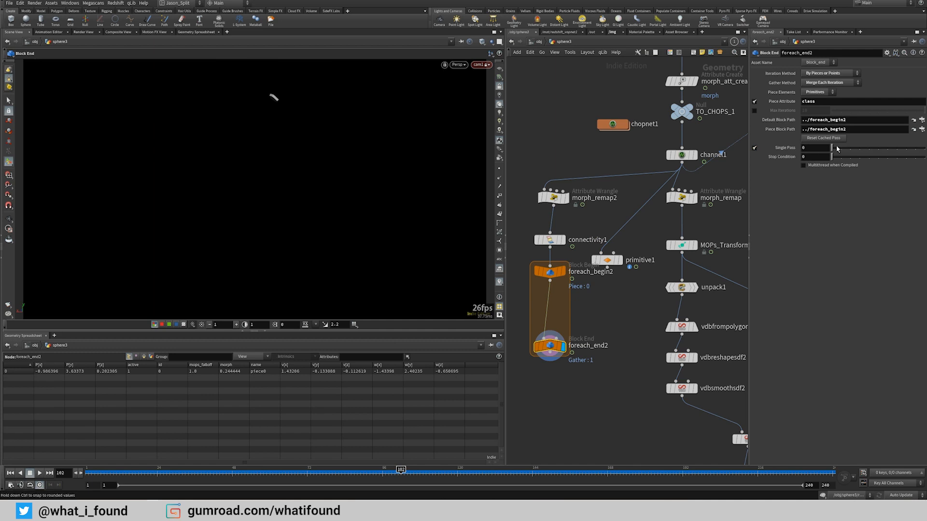
left_click_drag(837, 149, 869, 152)
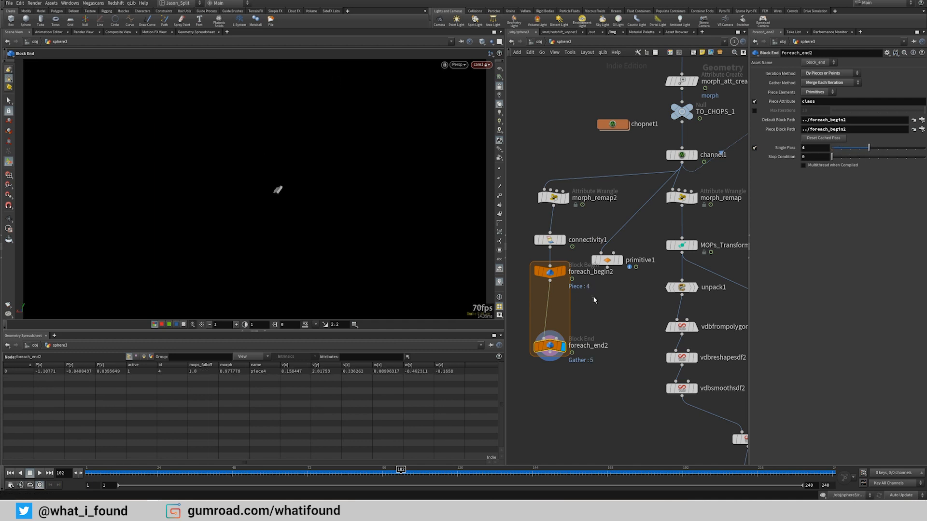
left_click_drag(616, 263, 550, 308)
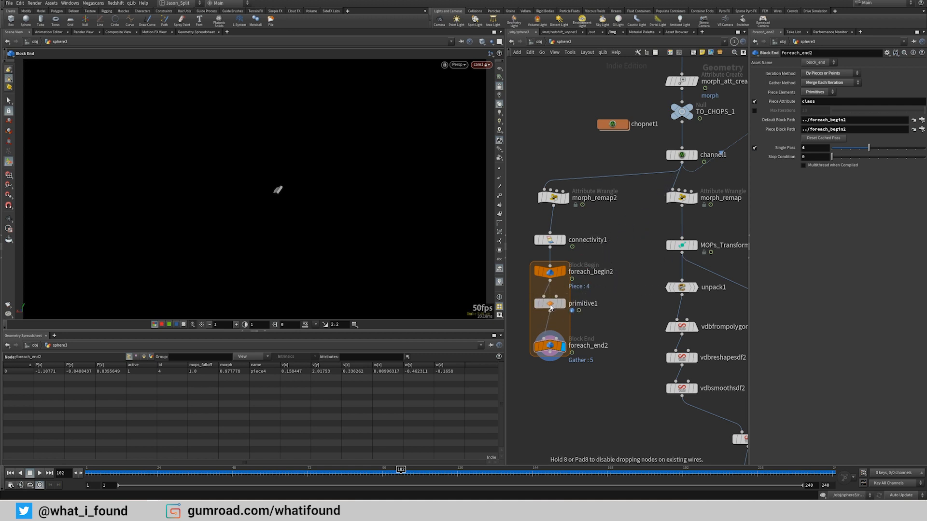
left_click(550, 305)
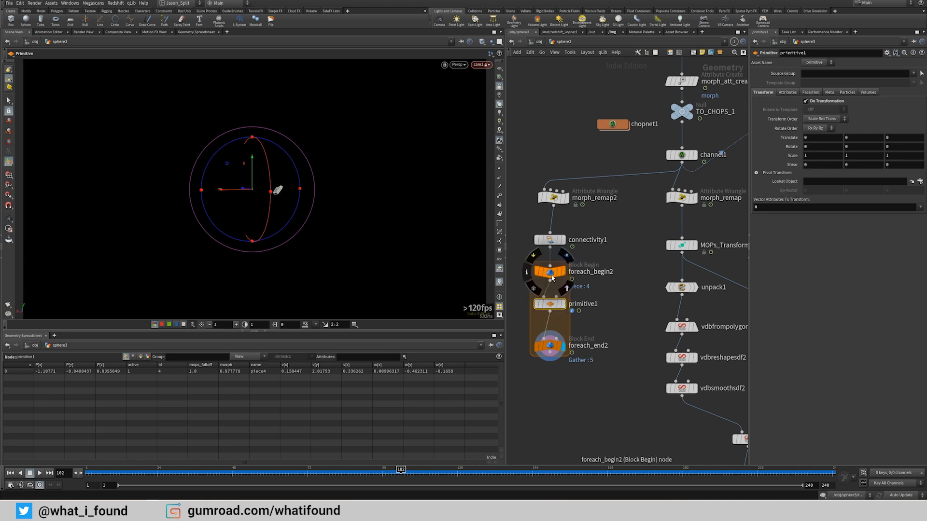
middle_click(550, 244)
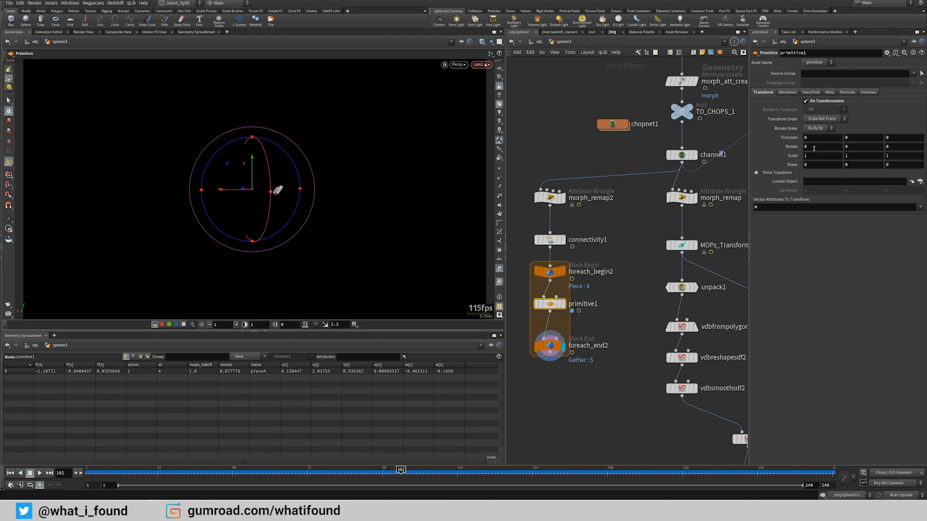
Step: Open primitive1's X scale in the expression editor and replace its value with the start of a point( function
left_click(812, 156)
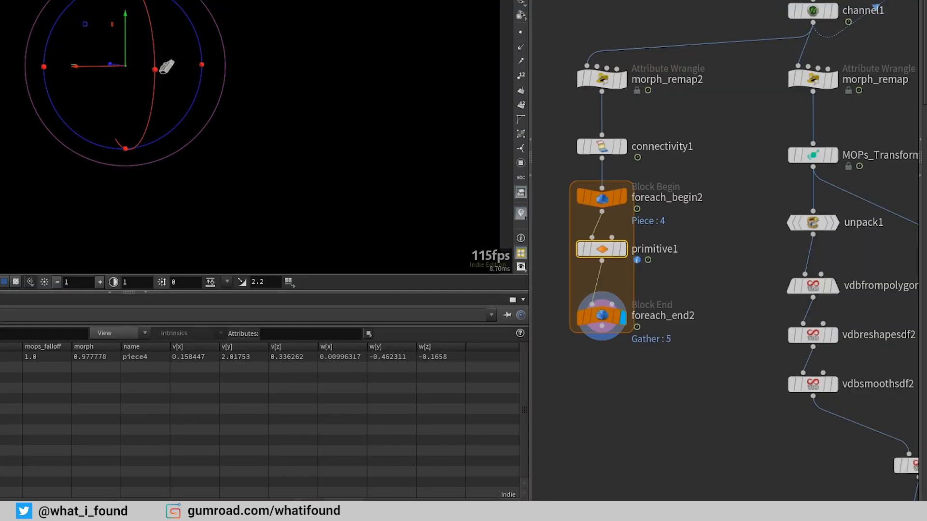
key("alt+e")
left_click_drag(358, 31, 527, 70)
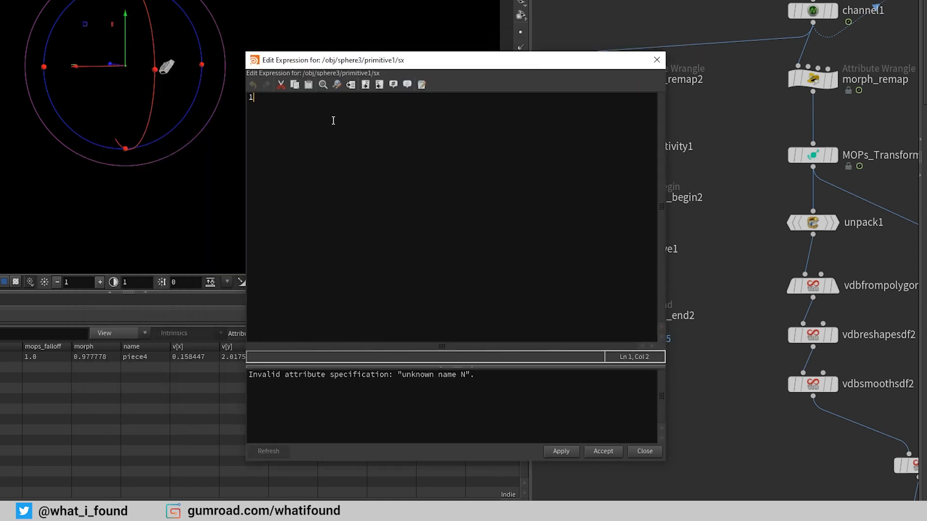
left_click_drag(333, 118, 241, 101)
type("point")
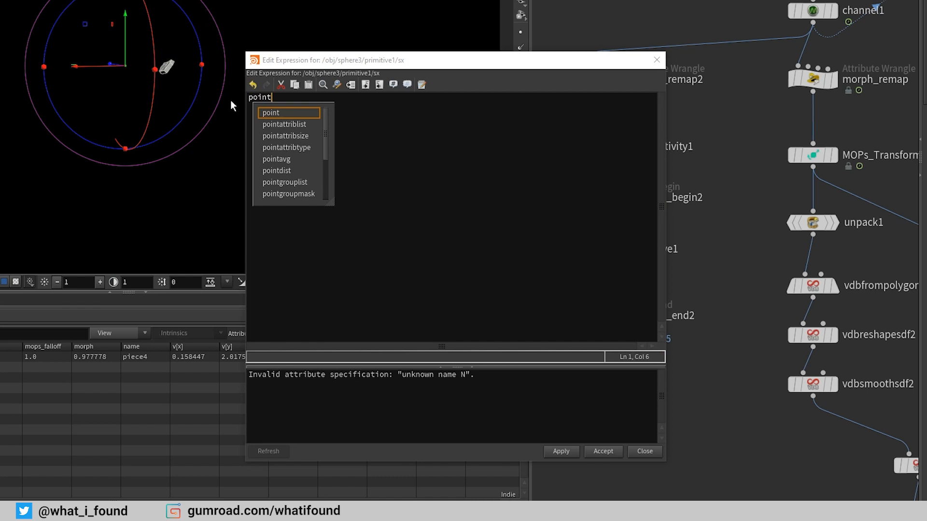
type("(")
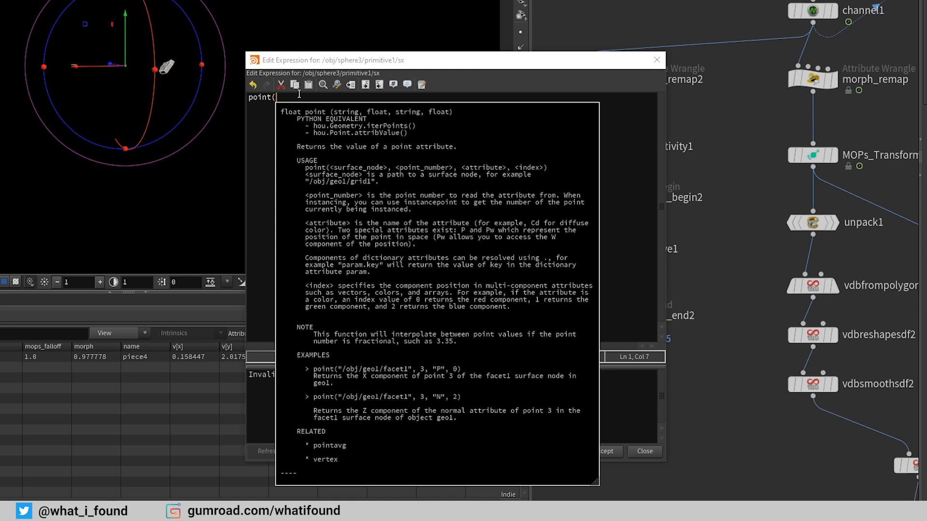
left_click(307, 61)
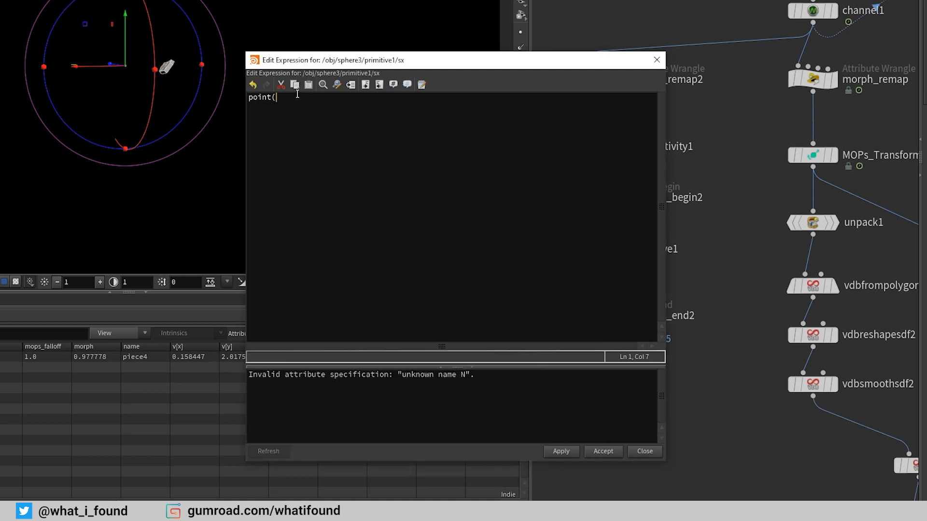
Step: Enter "../foreach_end2/" as the node path argument of the point function
type("\"../")
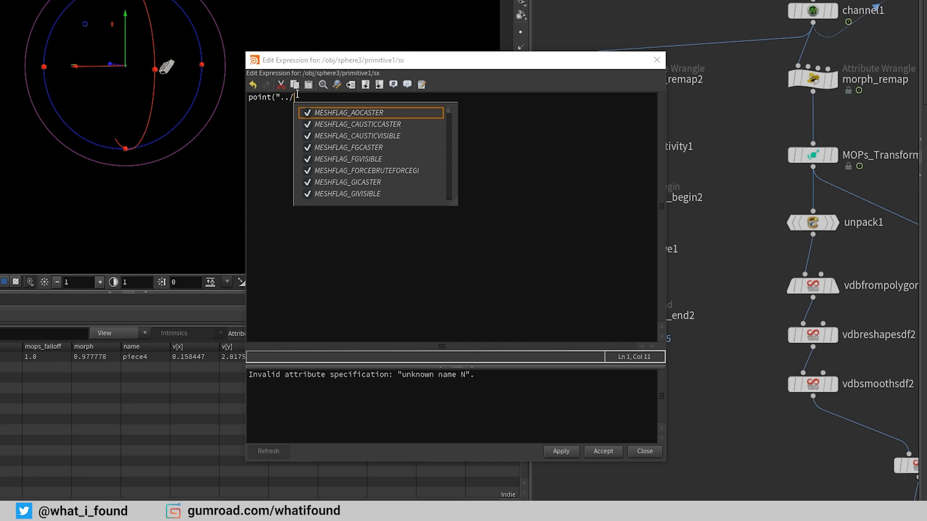
type("for")
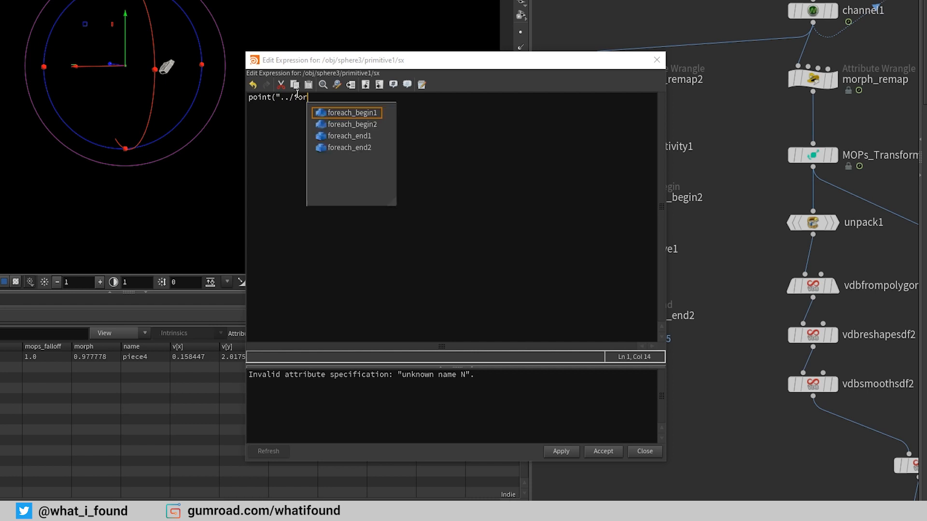
left_click_drag(384, 59, 259, 58)
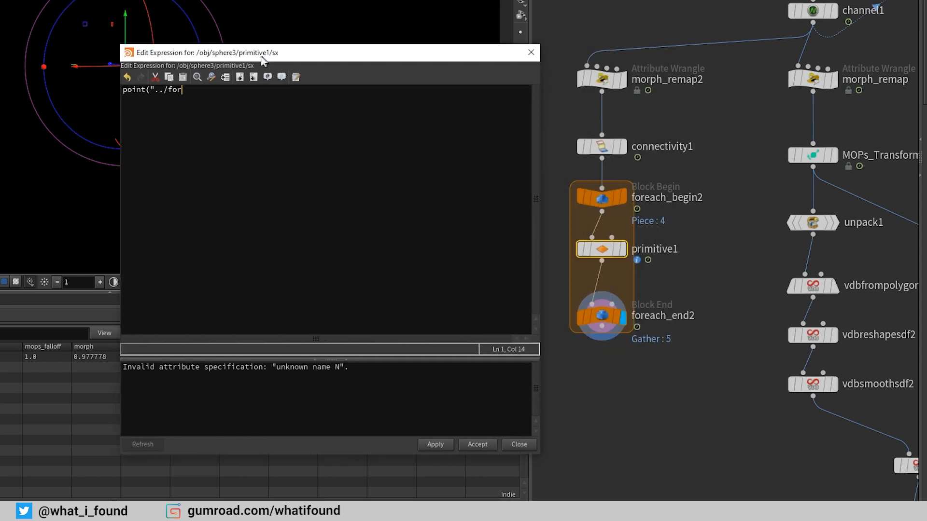
mouse_move(636, 201)
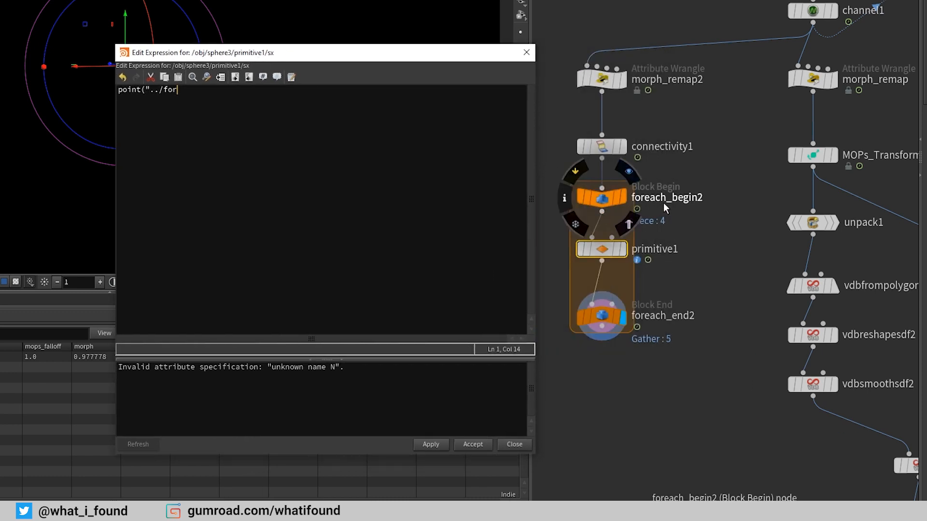
type("e")
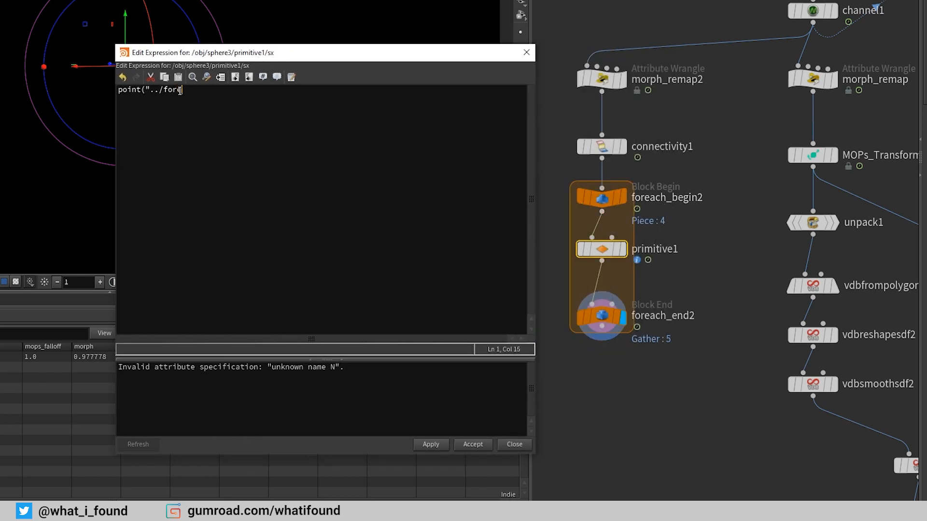
key("Down")
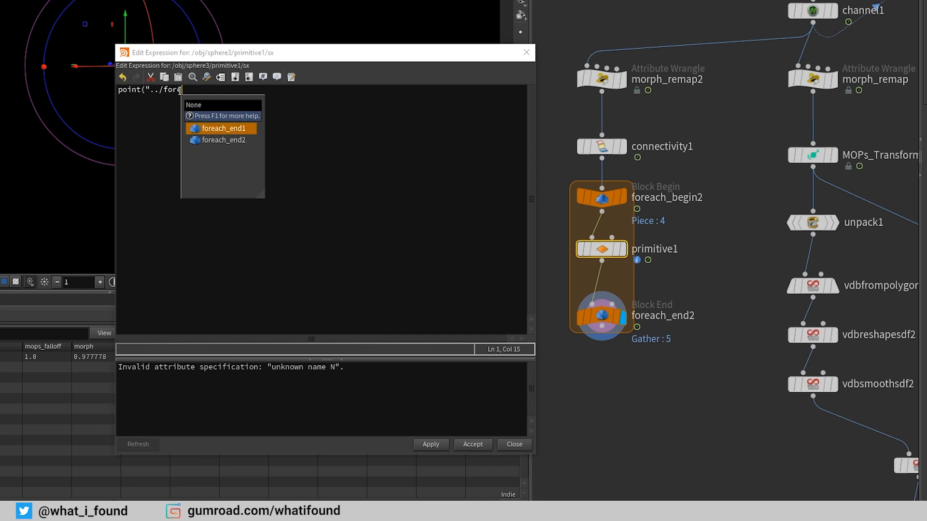
key("Down")
key("Return")
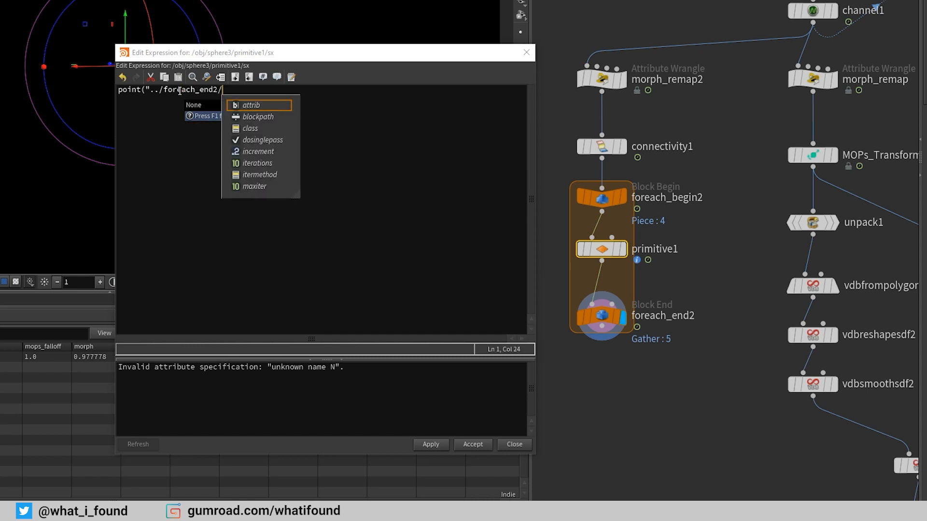
type("\"")
Step: Complete the point function with the arguments 0, "morph", 0 and apply it to primitive1's X scale
key("F1")
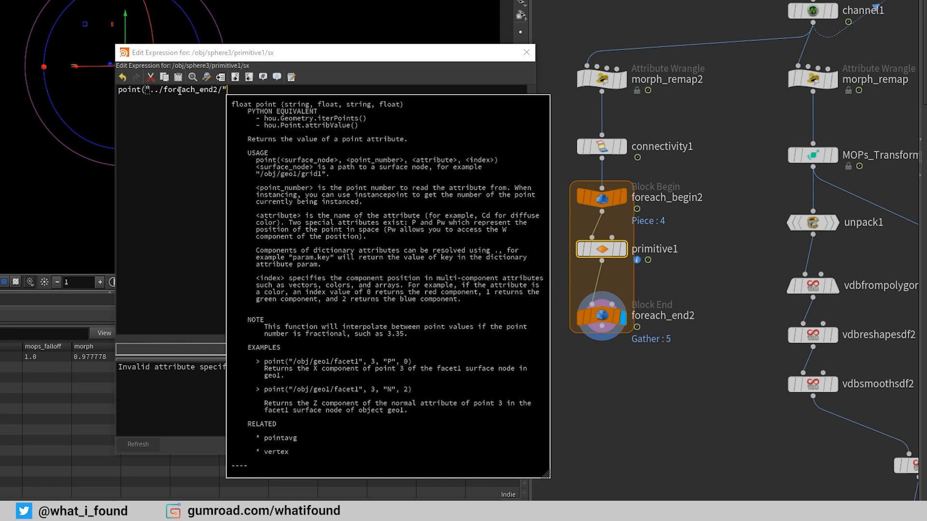
type(", 0, \"")
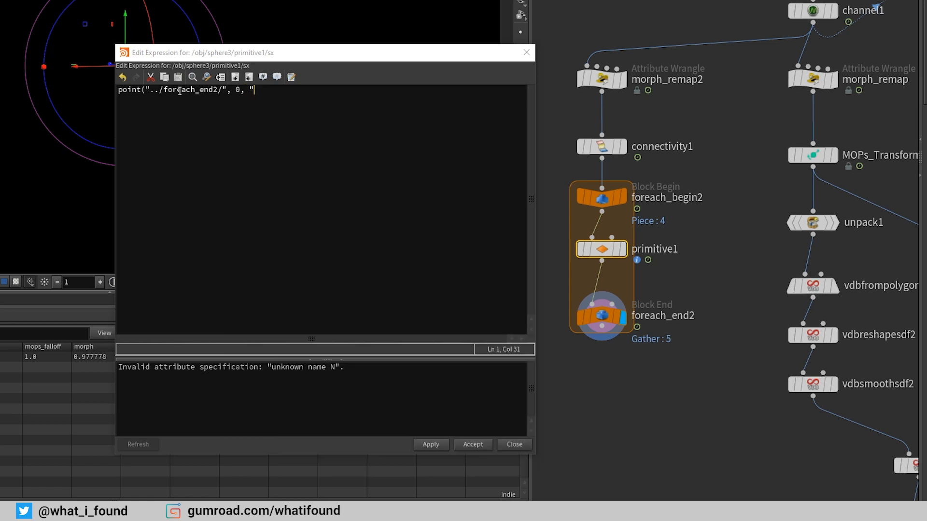
type("morph\",")
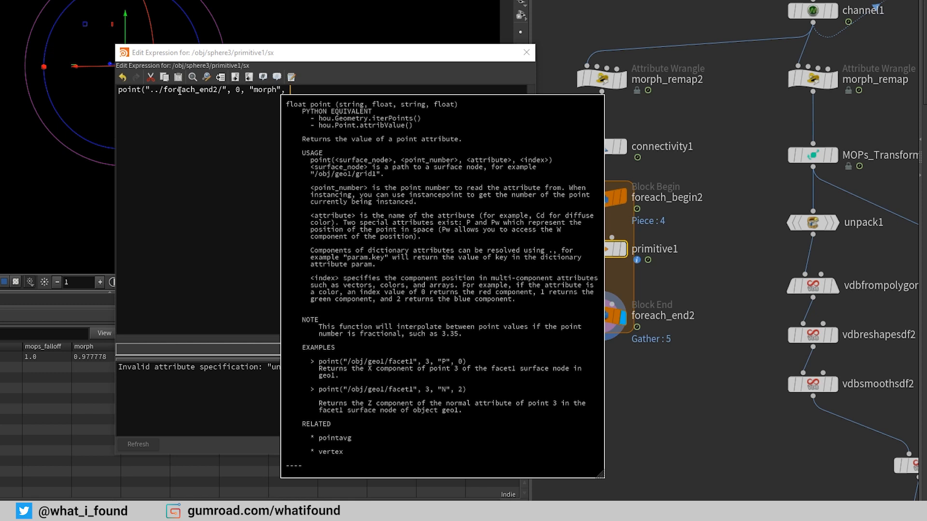
type("0)")
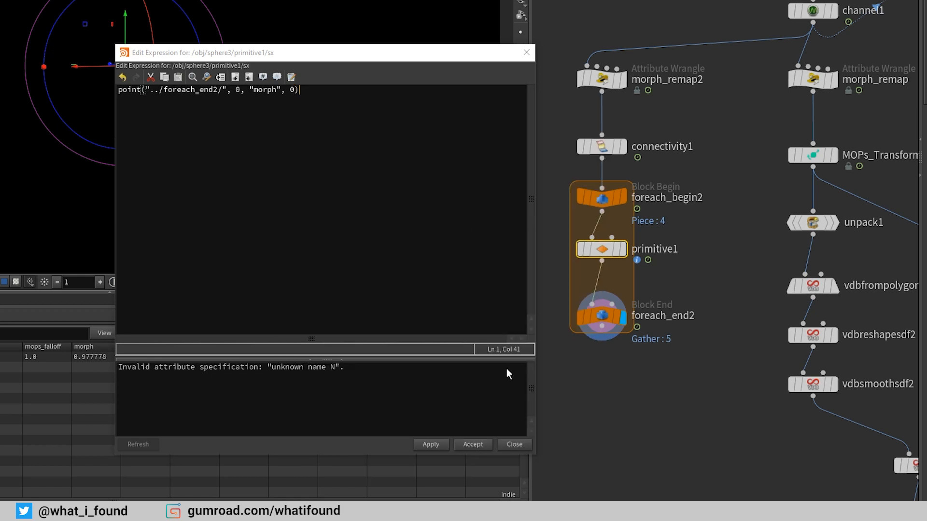
left_click(438, 444)
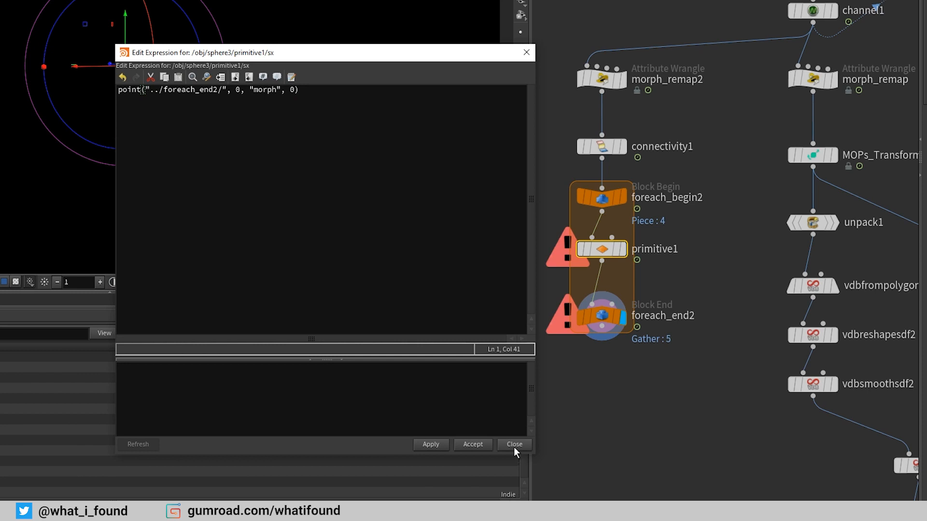
Step: Inspect primitive1's error details, change the expression path to "../foreach_begin2/" and accept the corrected X scale expression
left_click(563, 248)
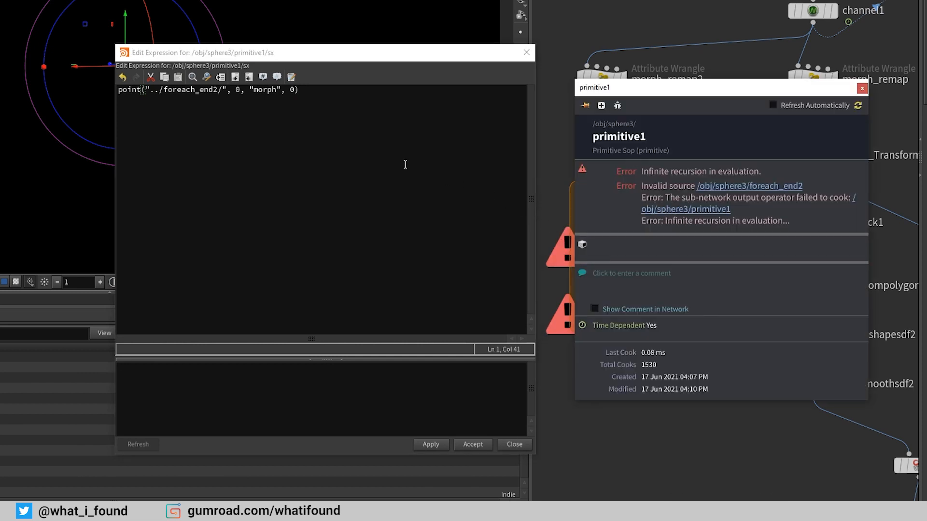
left_click(308, 96)
left_click(205, 92)
left_click(214, 92)
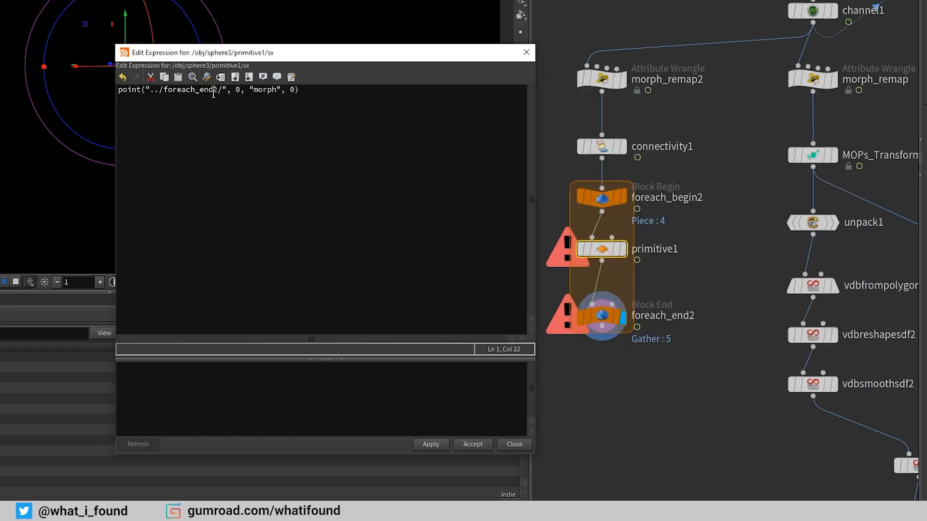
left_click_drag(213, 92, 201, 92)
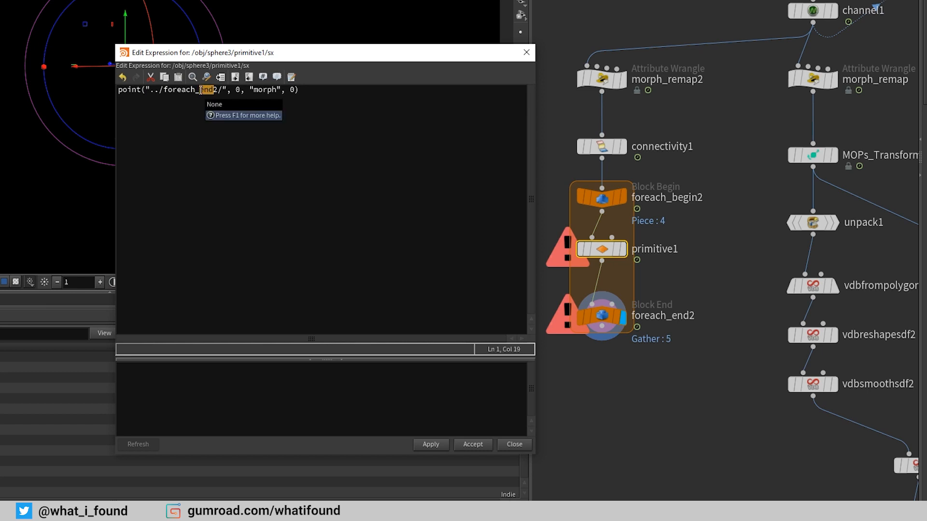
type("begin")
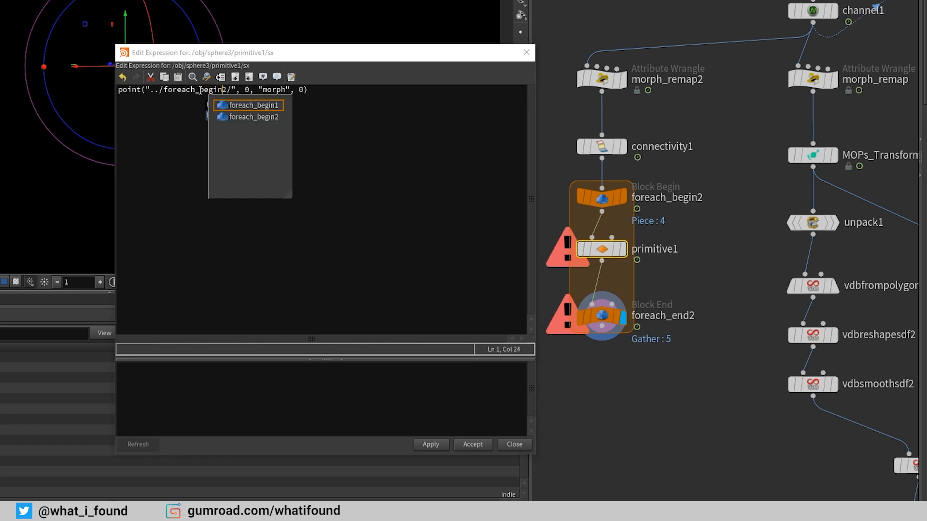
key("Down")
key("Return")
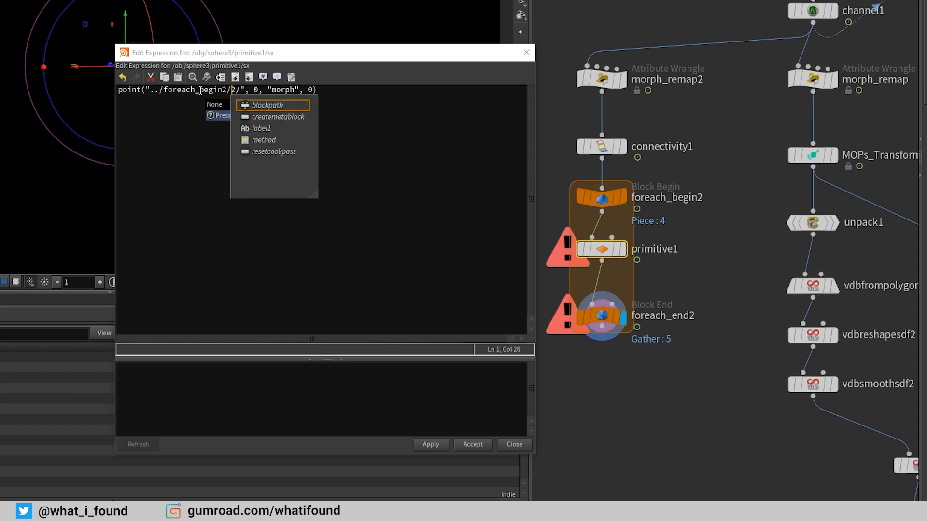
key("Delete")
key("Delete")
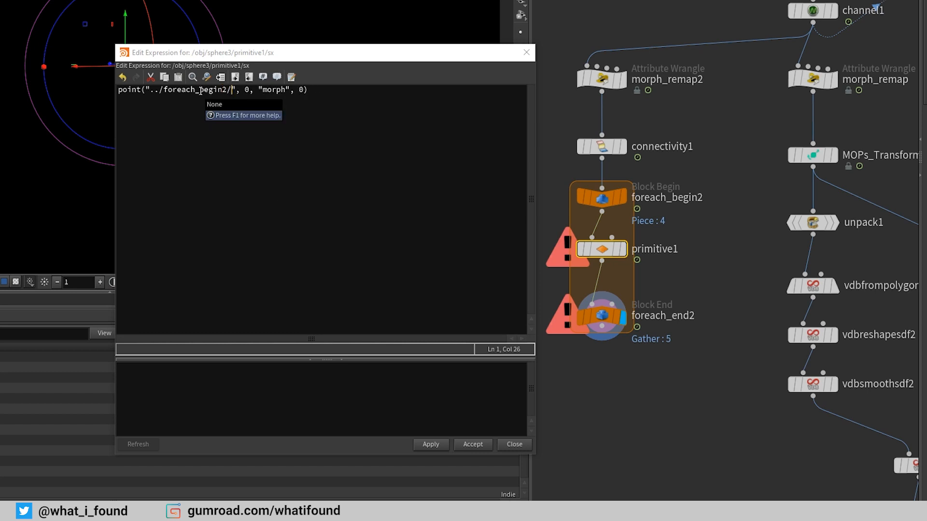
key("Right")
key("Right")
key("Right")
key("Right")
key("Right")
key("Right")
key("Right")
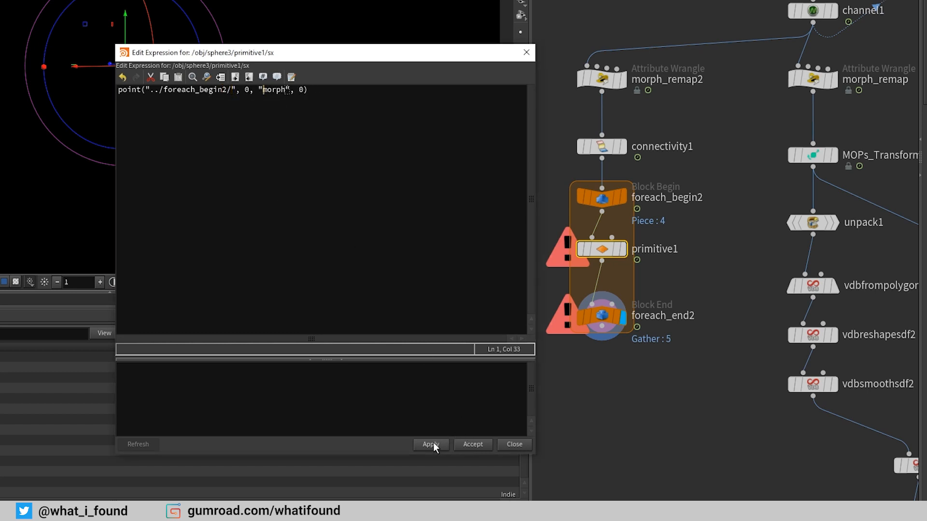
left_click(473, 444)
Step: Check the single piece up to frame 148 and copy primitive1's X scale expression into its Y and Z scale
left_click(601, 316)
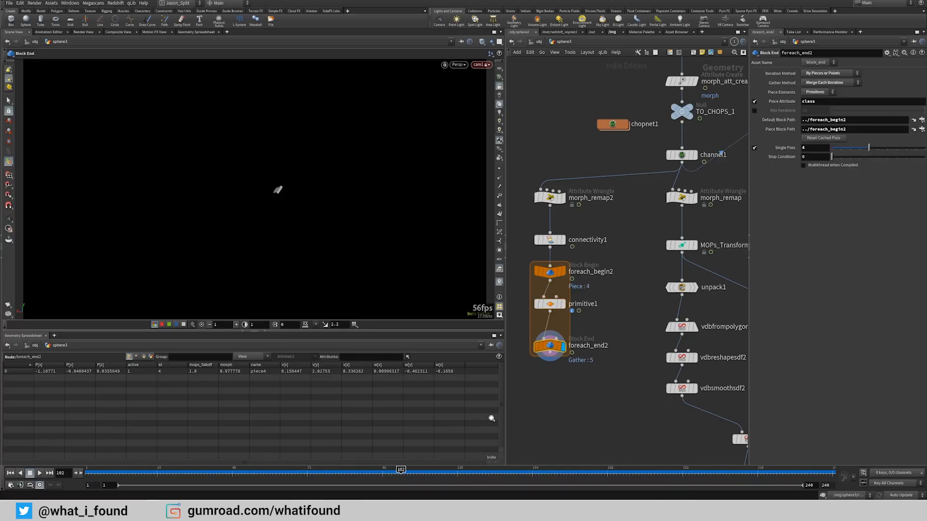
left_click_drag(401, 471, 496, 469)
left_click(549, 303)
left_click_drag(541, 467, 544, 468)
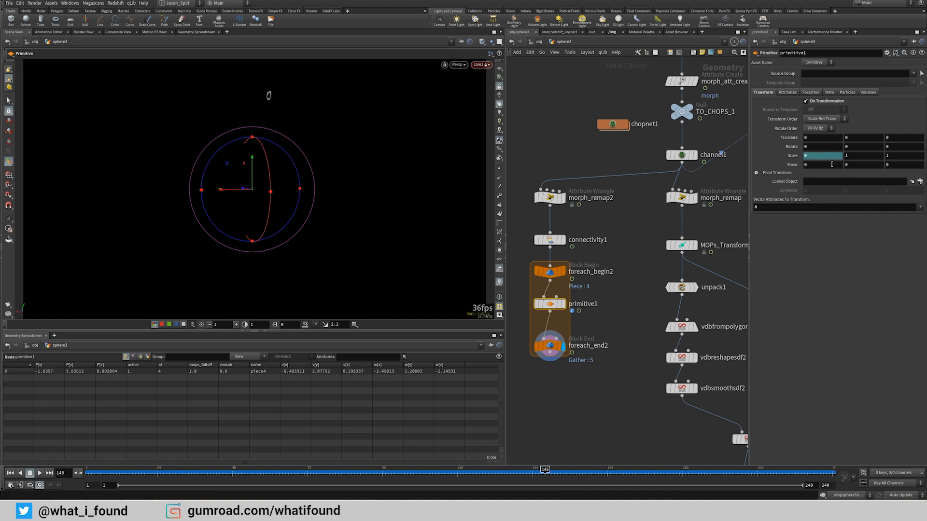
right_click(814, 159)
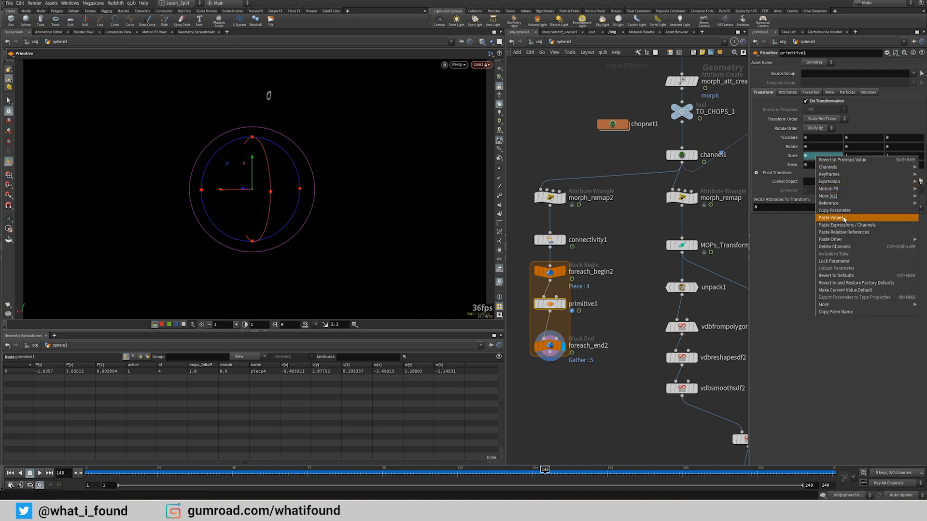
left_click(809, 163)
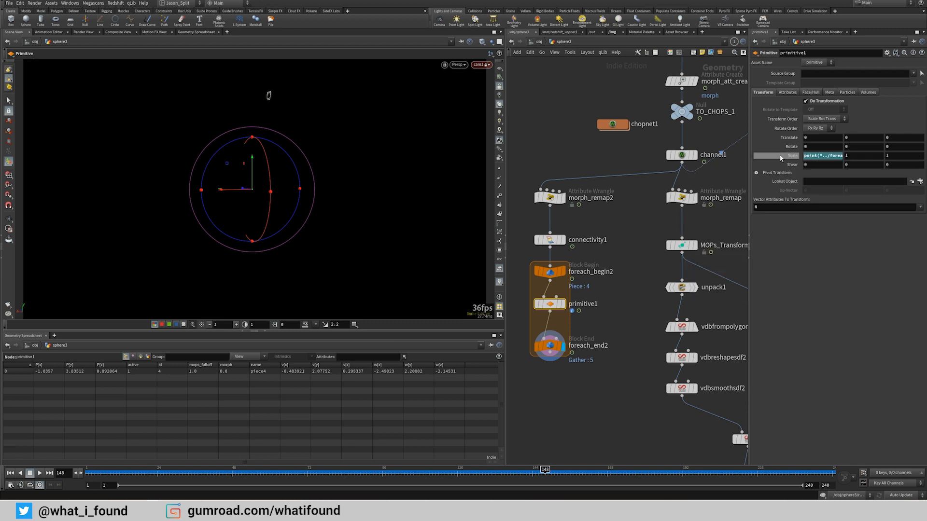
left_click(811, 156)
triple_click(811, 156)
key("ctrl+c")
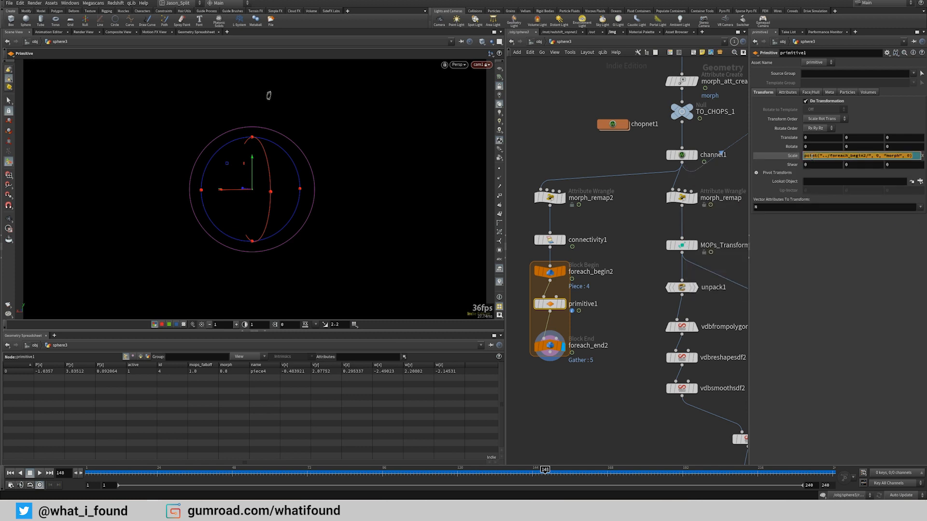
left_click(817, 289)
double_click(852, 156)
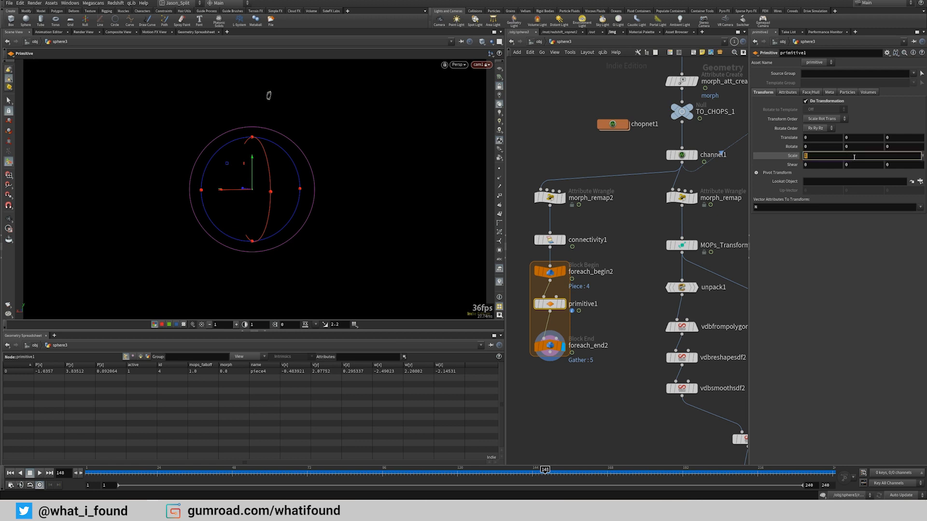
key("ctrl+v")
left_click(833, 332)
double_click(902, 156)
key("ctrl+v")
Step: Disable Single Pass on foreach_end2 and scrub the timeline between frames 102 and 119 to check all pieces
left_click_drag(574, 471, 410, 478)
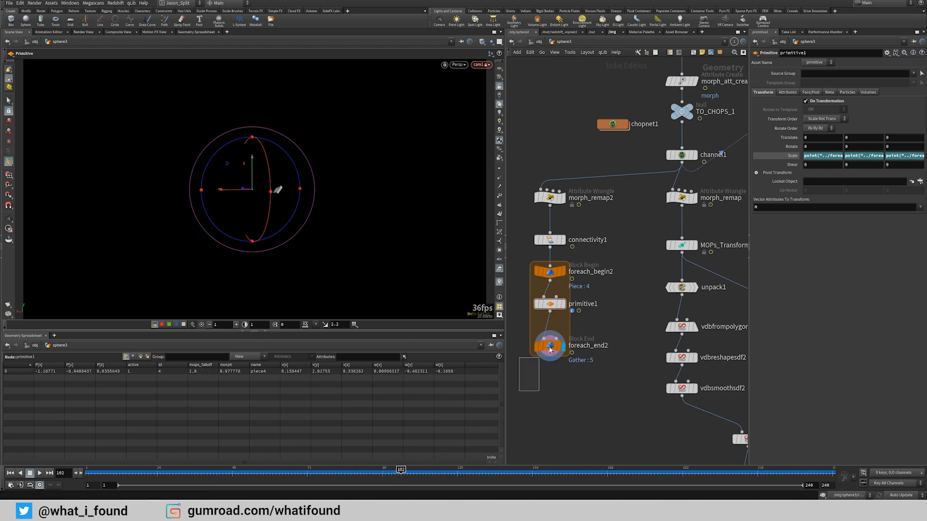
left_click(550, 346)
left_click(754, 148)
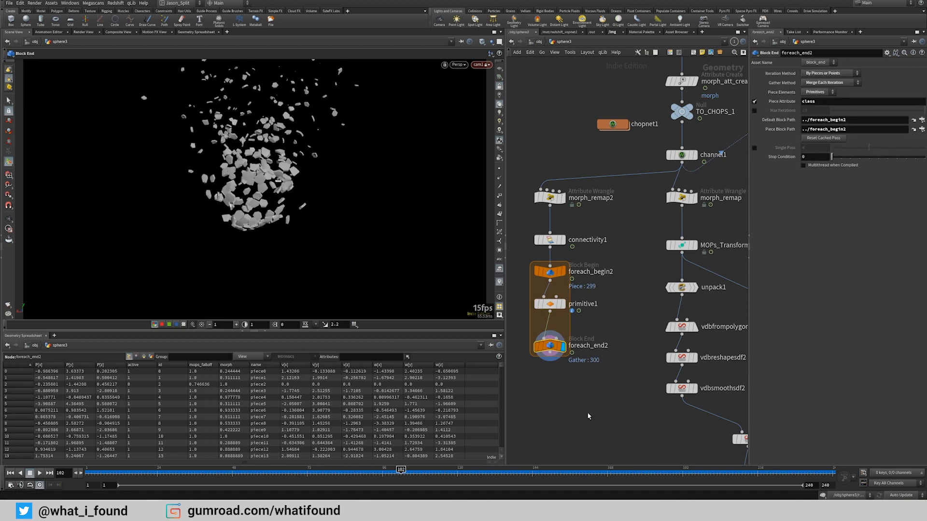
mouse_move(411, 477)
left_mouse_down()
mouse_move(606, 464)
mouse_move(516, 448)
mouse_move(455, 471)
left_mouse_up()
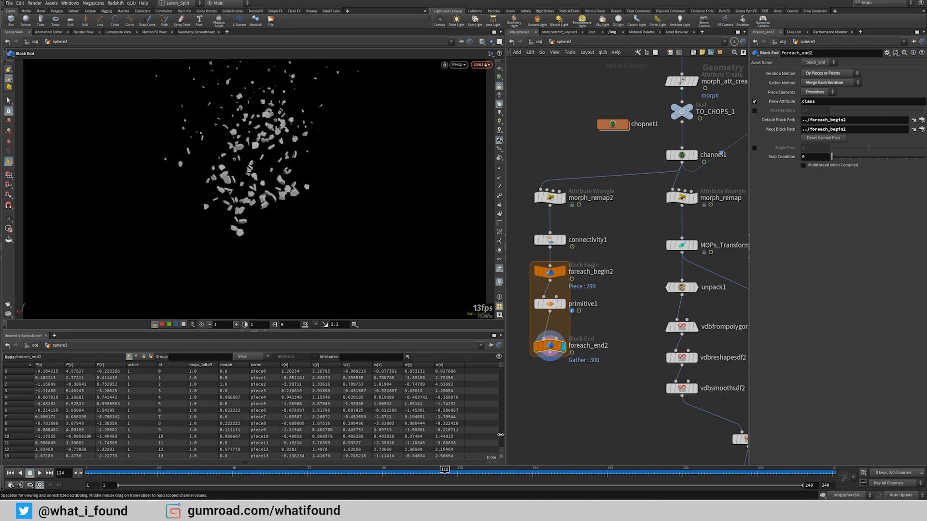
Step: Select the five nodes from morph_remap2 to foreach_end2 and tidy them into a compact vertical layout
middle_click_drag(586, 389, 588, 358)
left_click_drag(517, 133, 574, 403)
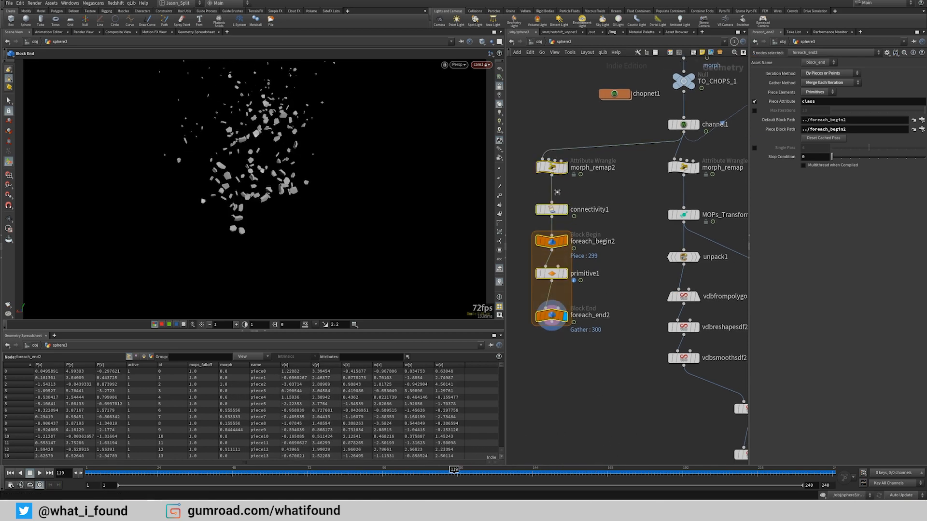
left_click_drag(557, 192, 560, 270)
middle_click_drag(573, 386, 580, 340)
left_click_drag(514, 112, 563, 339)
middle_click_drag(595, 306, 590, 345)
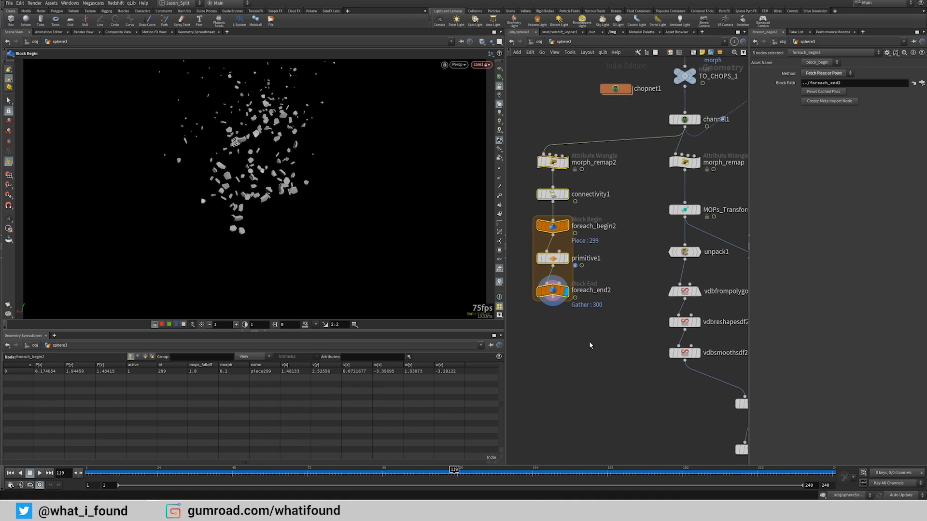
Step: Review unpack1, morph_remap and MOPs_Transform_Modifier in the MOPs branch beside the for-each branch
scroll(589, 341, "down", 2)
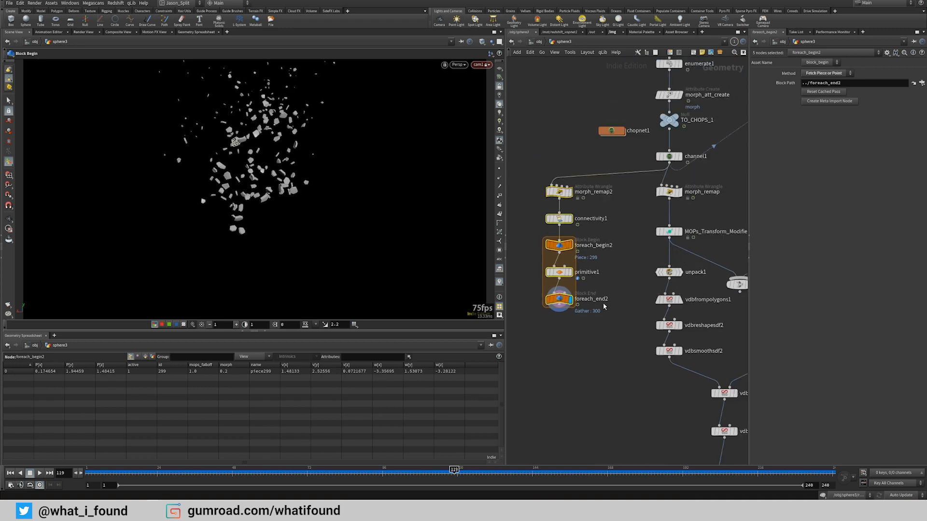
left_click(669, 272)
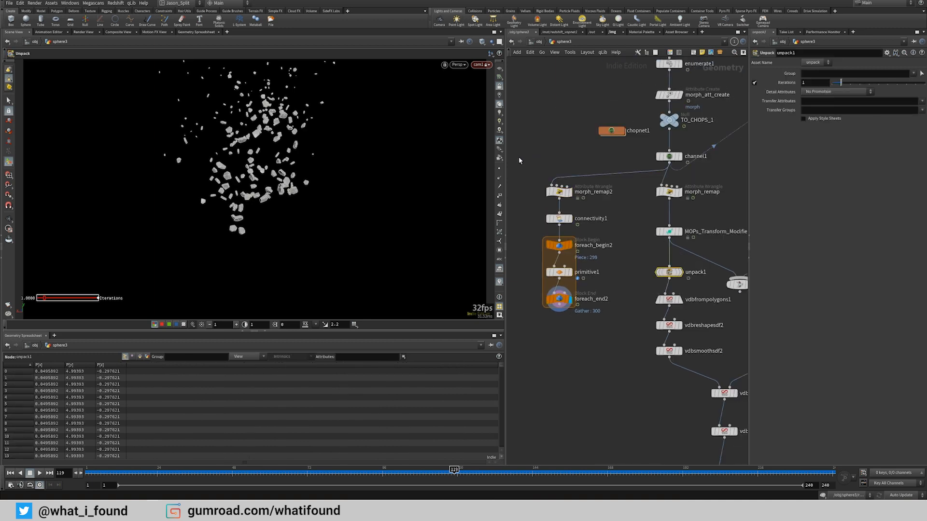
left_click_drag(519, 159, 580, 357)
left_click_drag(647, 183, 682, 250)
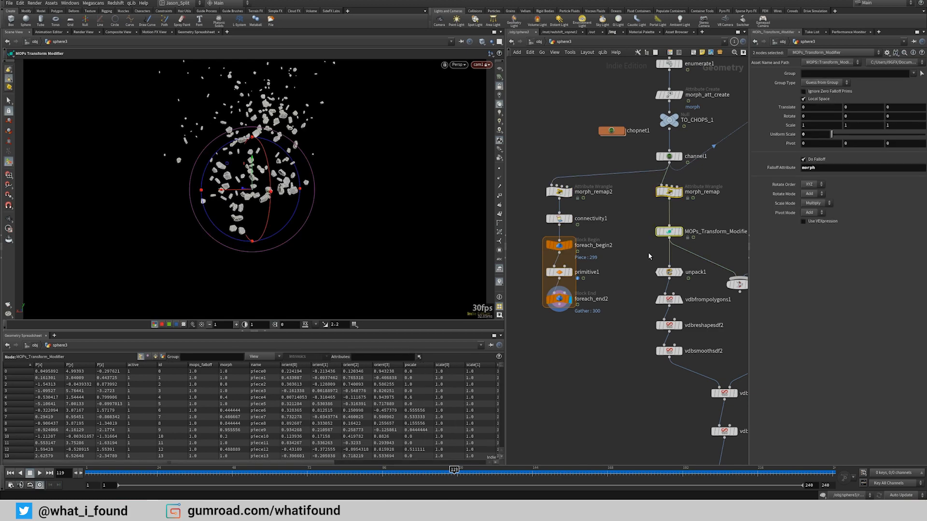
middle_click_drag(646, 271, 625, 261)
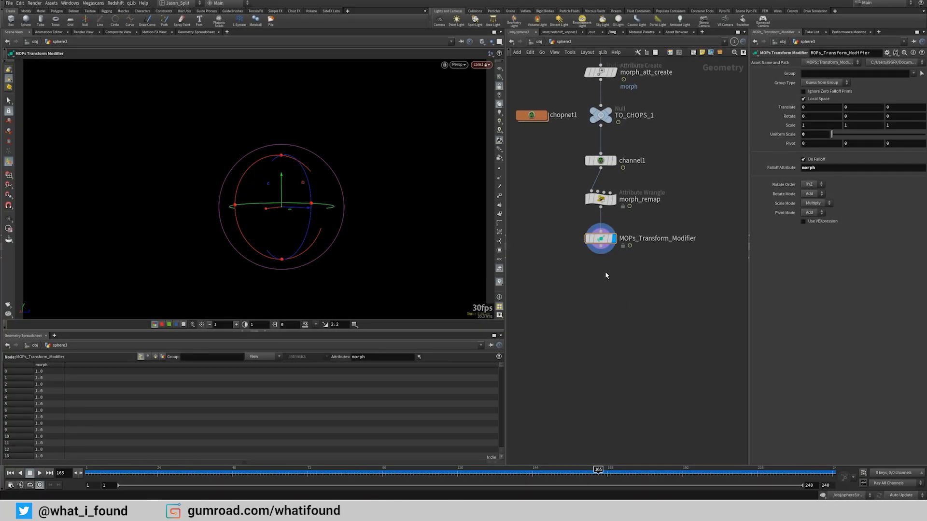
Step: Add an Unpack node fed by MOPs_Transform_Modifier and display its result
key("Tab")
type("unp")
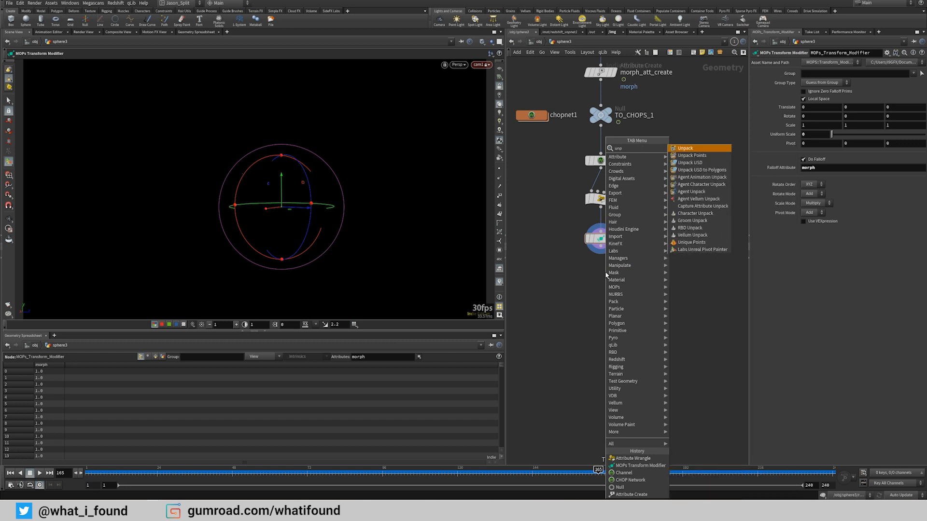
key("Return")
left_click(606, 275)
left_click_drag(606, 275, 601, 246)
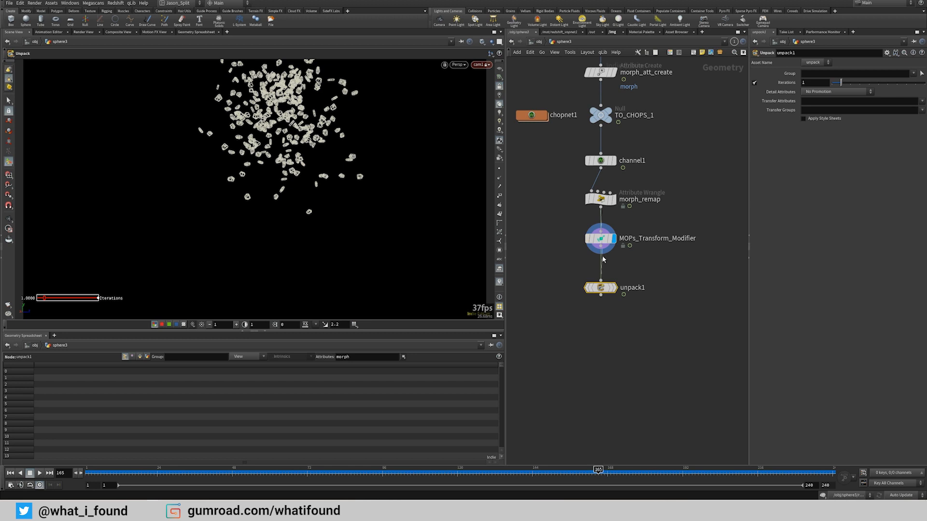
left_click(601, 239)
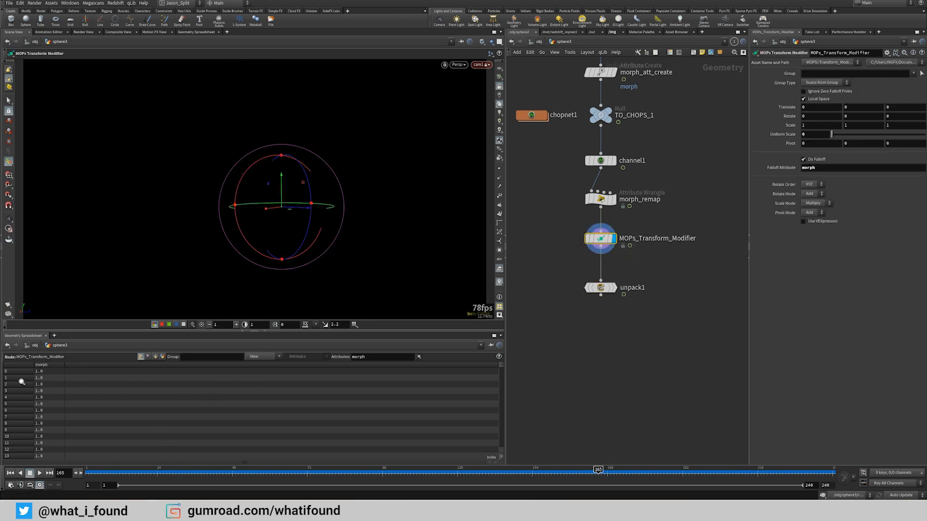
left_click(614, 288)
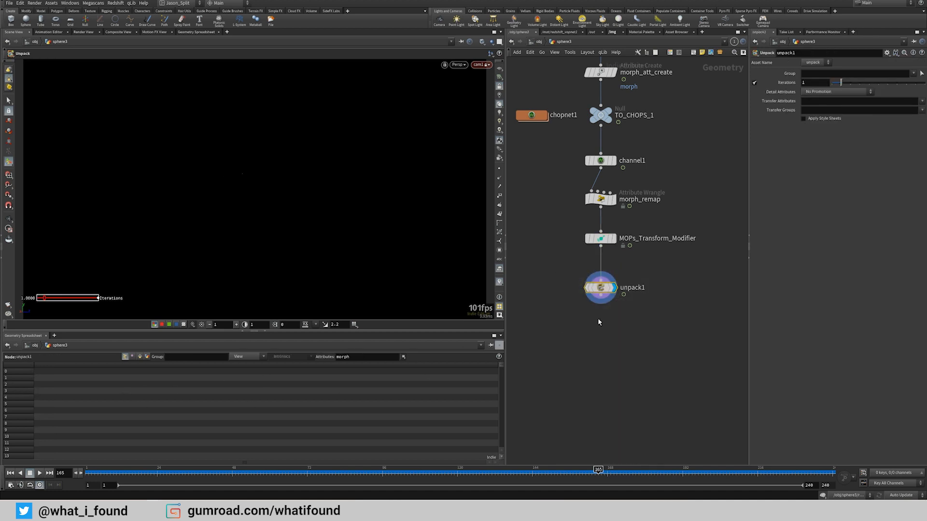
Step: Go to frame 92 and clear the morph attribute filter in the geometry spreadsheet
left_click_drag(297, 471, 370, 470)
left_click(249, 358)
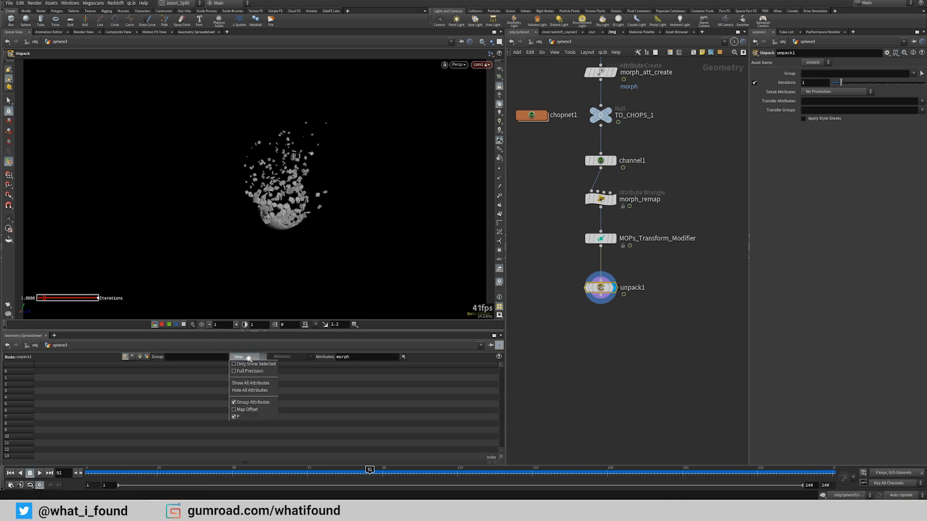
left_click(360, 357)
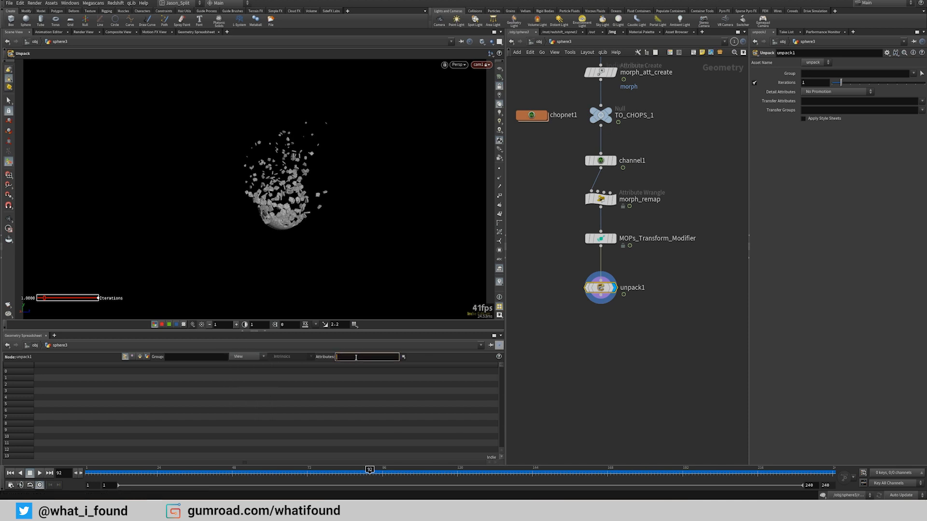
key("Return")
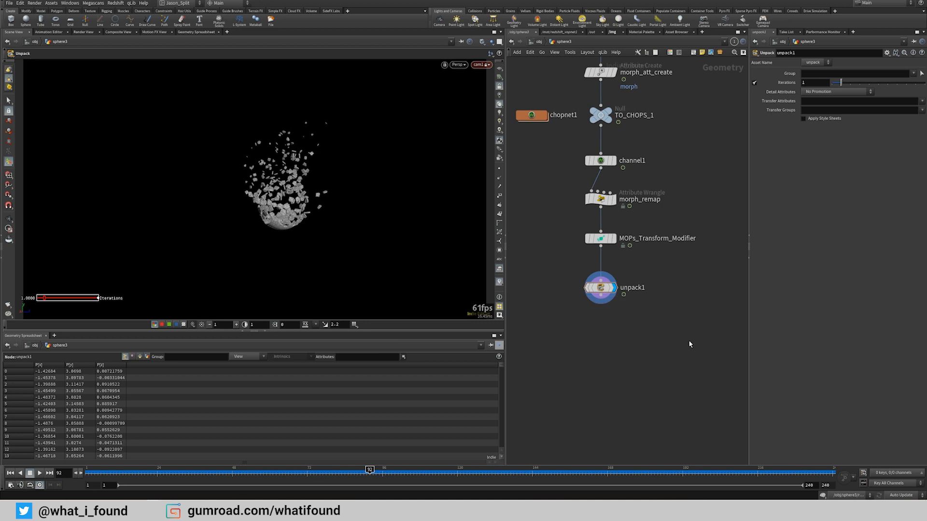
Step: Go to frame 75, reverse the spreadsheet's point order and compare the points of unpack1 and MOPs_Transform_Modifier
mouse_move(183, 472)
left_mouse_down()
mouse_move(132, 472)
mouse_move(316, 473)
left_mouse_up()
left_click(22, 365)
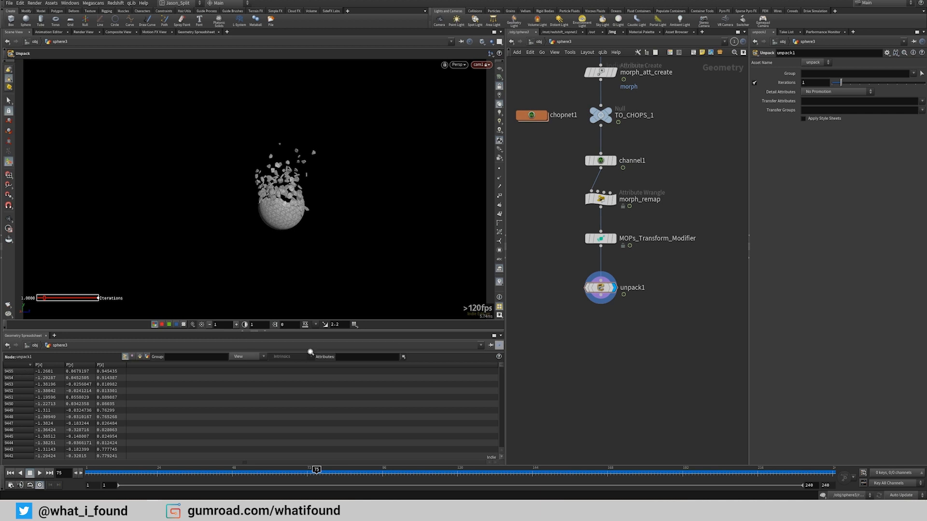
left_click(599, 238)
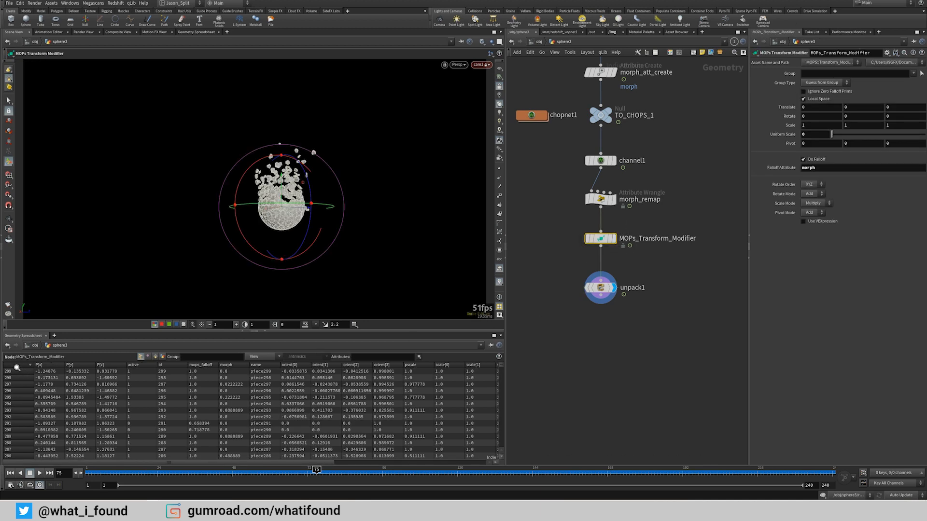
left_click(600, 287)
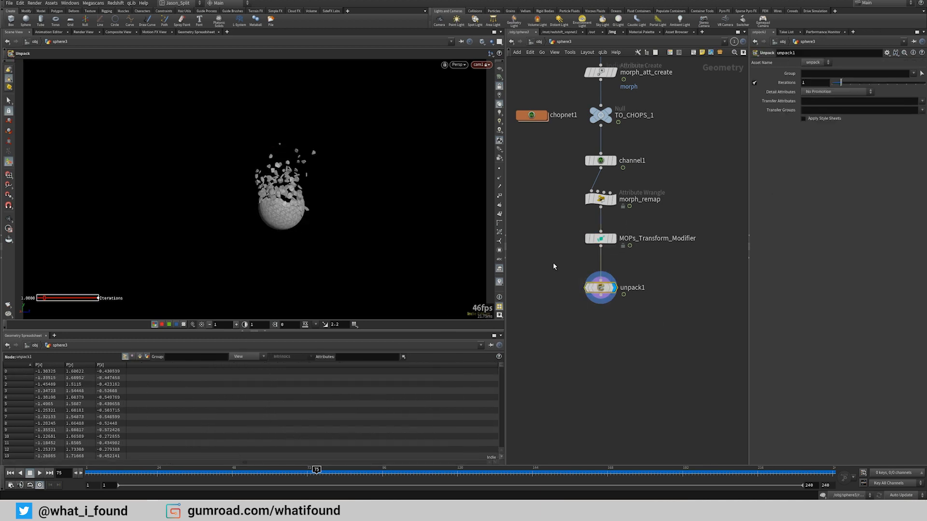
Step: Tighten the spacing between MOPs_Transform_Modifier and unpack1 and compare their displayed geometry
left_click_drag(593, 305, 604, 301)
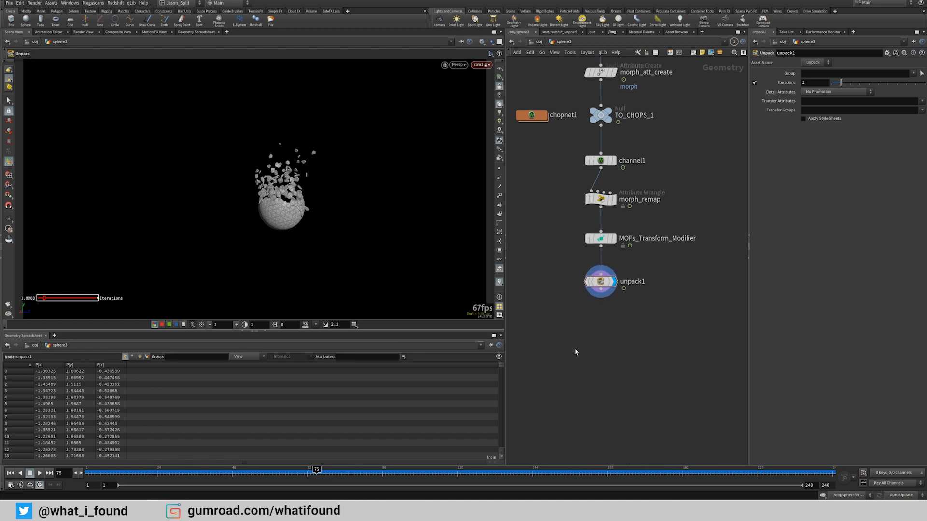
middle_click_drag(588, 368, 583, 338)
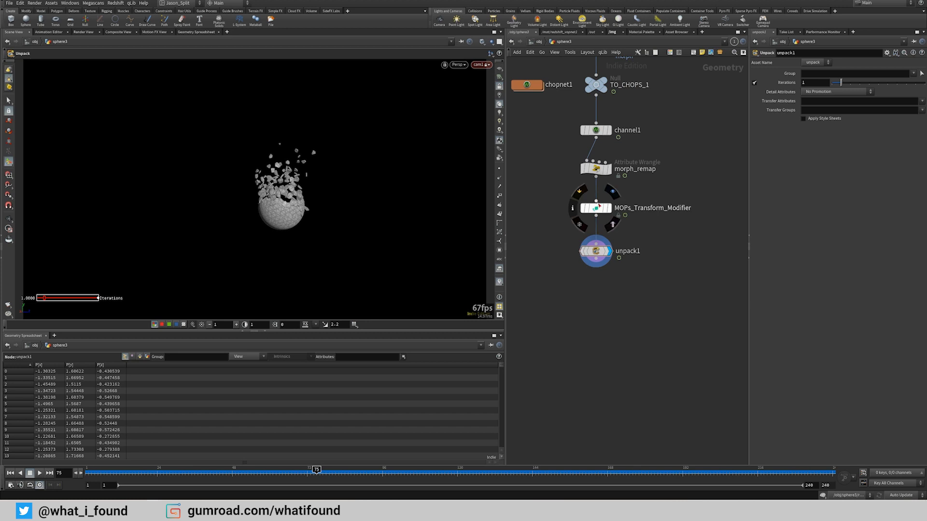
left_click(598, 215)
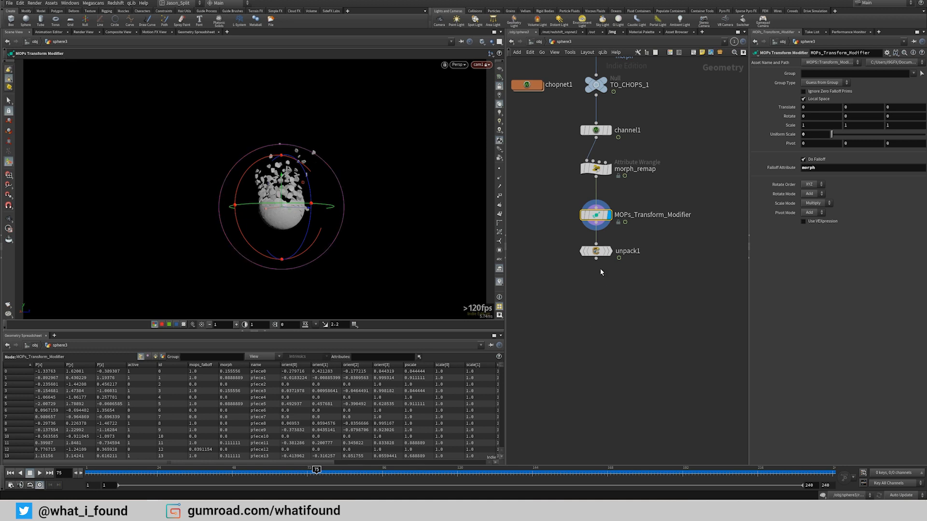
left_click(595, 251)
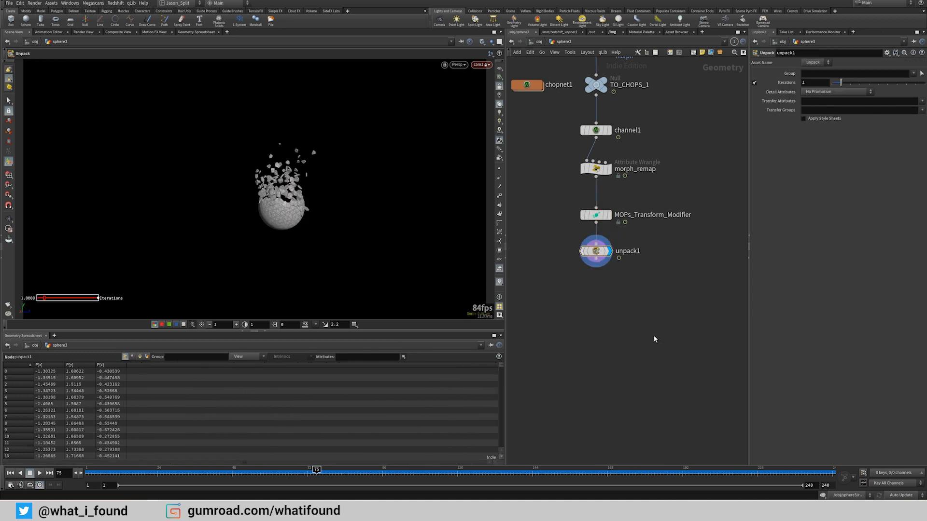
Step: Add a VDB from Polygons node below unpack1, fed by its output
middle_click_drag(618, 295, 627, 242)
key("Tab")
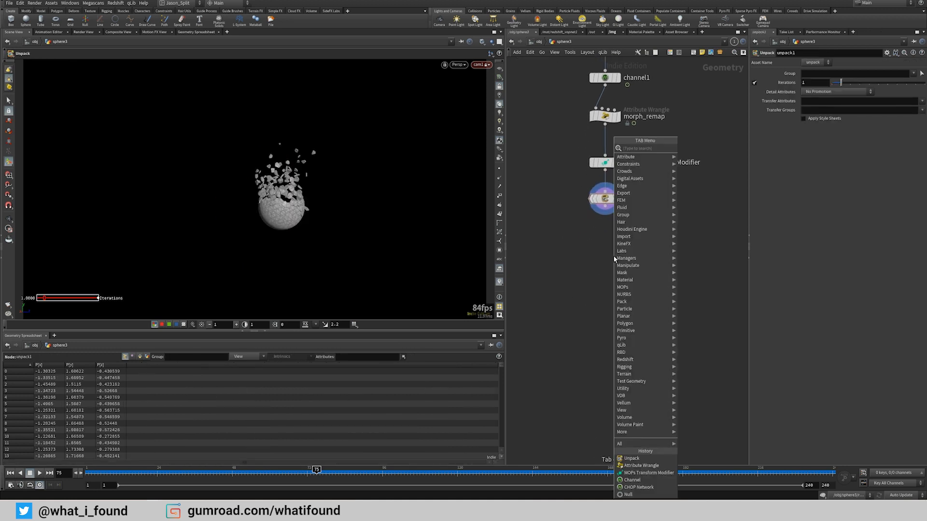
type("vdb from")
key("Down")
key("Down")
key("Return")
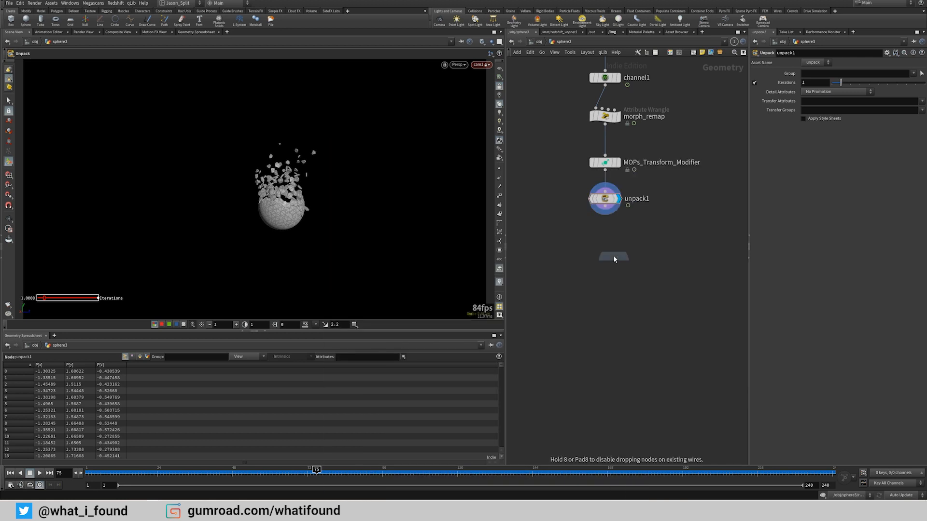
left_click(615, 259)
Step: Display vdbfrompolygons1 and set its voxel size to 0.02
left_click(628, 257)
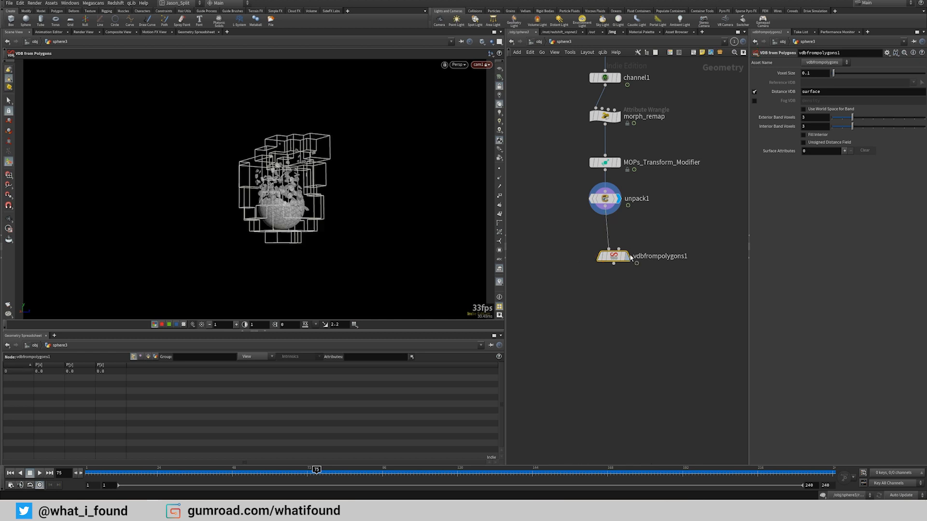
left_click(630, 260)
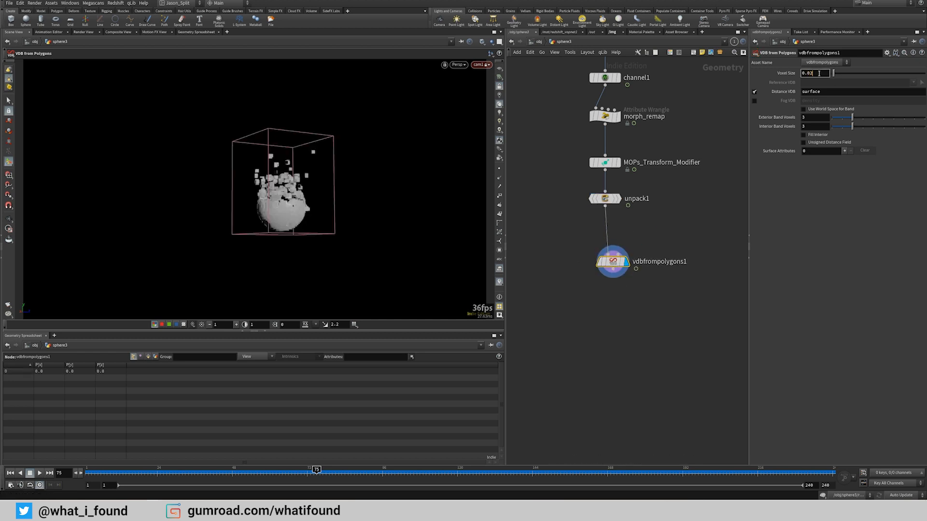
key("Return")
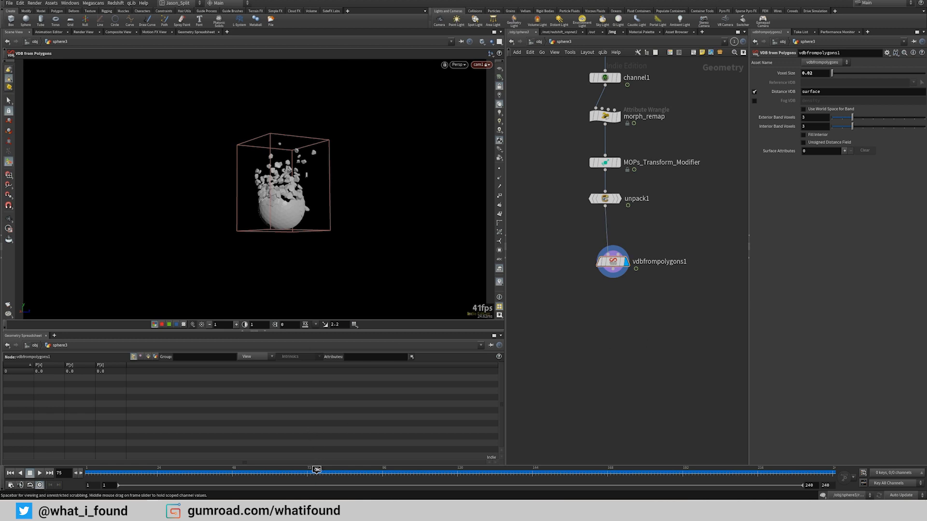
Step: Align MOPs_Transform_Modifier, unpack1 and vdbfrompolygons1 in a compact column and check the VDB at frames 73 and 78
mouse_move(316, 469)
left_mouse_down()
mouse_move(255, 470)
mouse_move(512, 470)
mouse_move(310, 471)
left_mouse_up()
middle_click_drag(613, 321, 587, 333)
left_click_drag(593, 278, 581, 324)
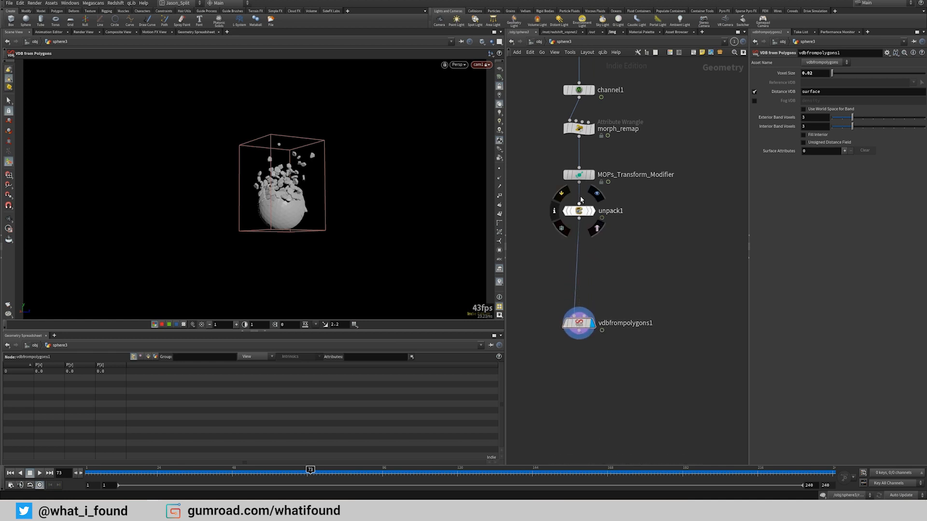
left_click_drag(579, 175, 579, 164)
left_click_drag(579, 210, 580, 197)
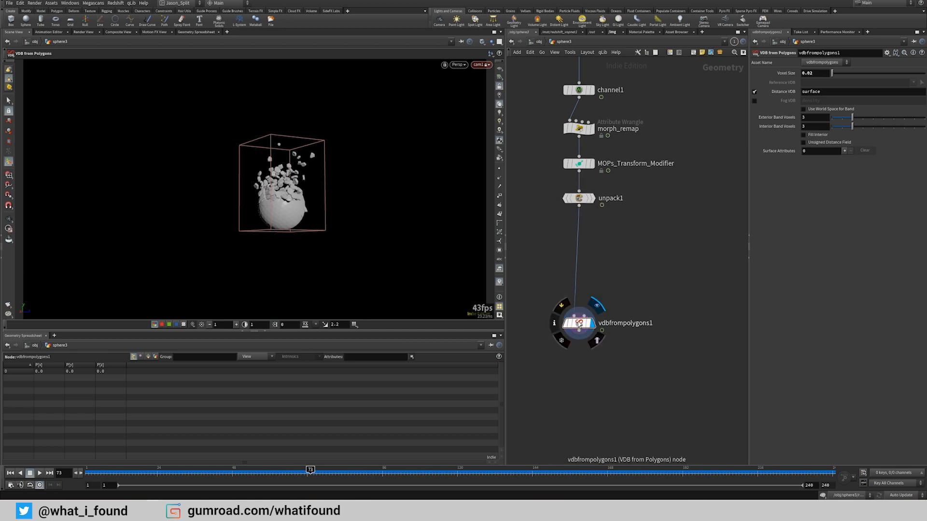
left_click_drag(584, 314, 584, 257)
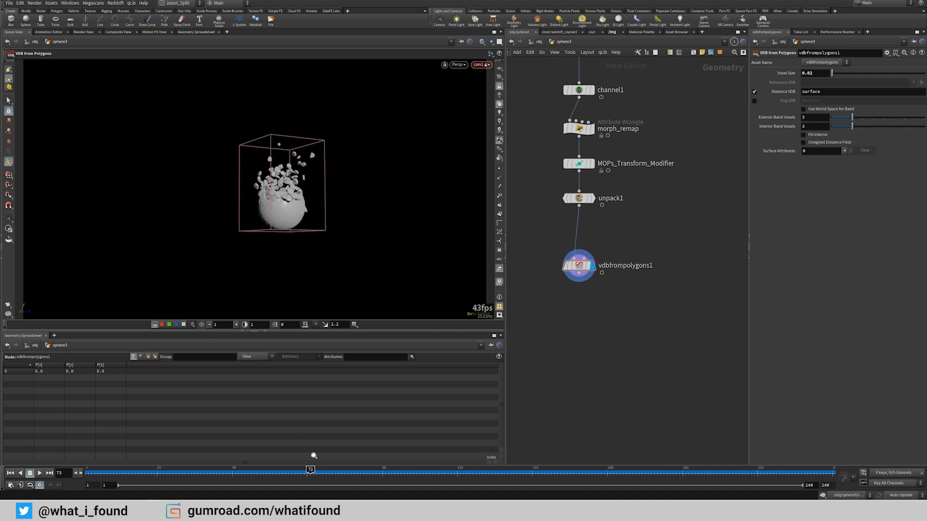
mouse_move(311, 471)
left_mouse_down()
mouse_move(451, 470)
mouse_move(290, 471)
mouse_move(325, 470)
left_mouse_up()
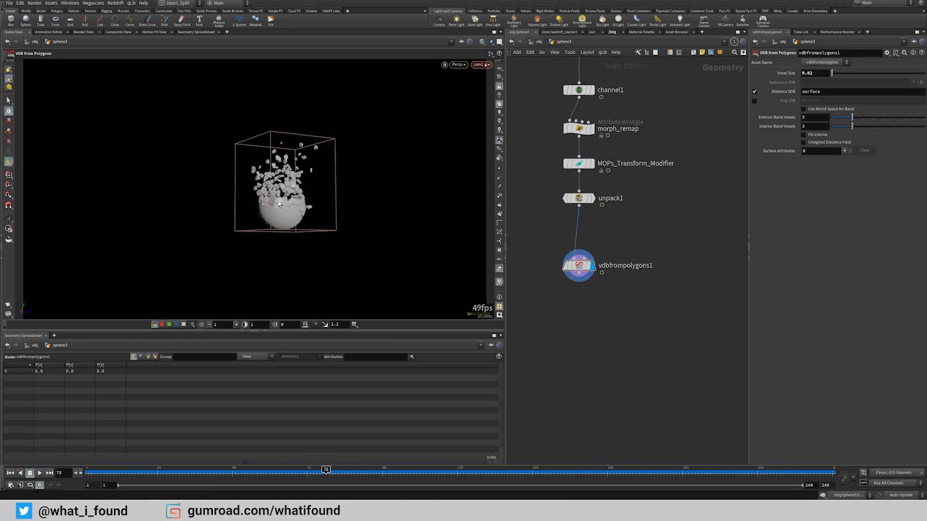
Step: Move vdbfrompolygons1 slightly closer to unpack1 and check the VDB at frame 85
middle_click_drag(637, 331, 621, 339)
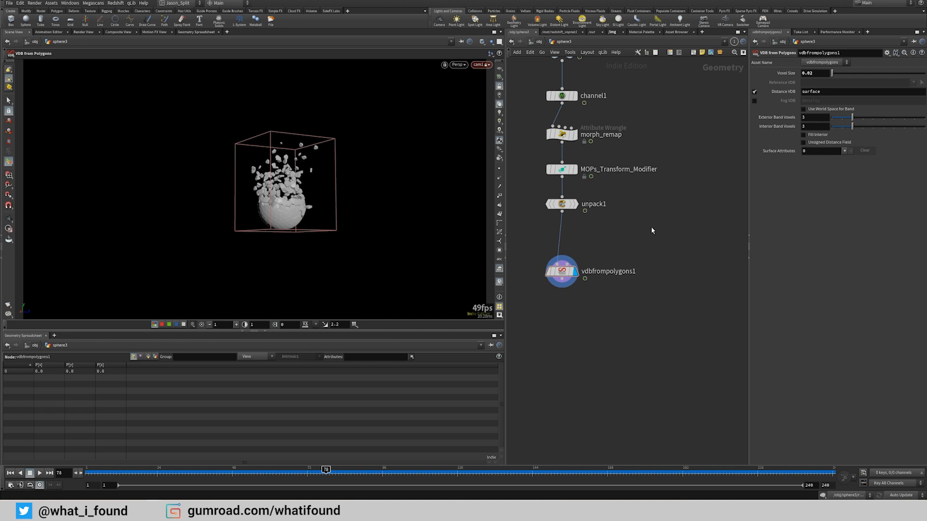
middle_click_drag(651, 231, 734, 325)
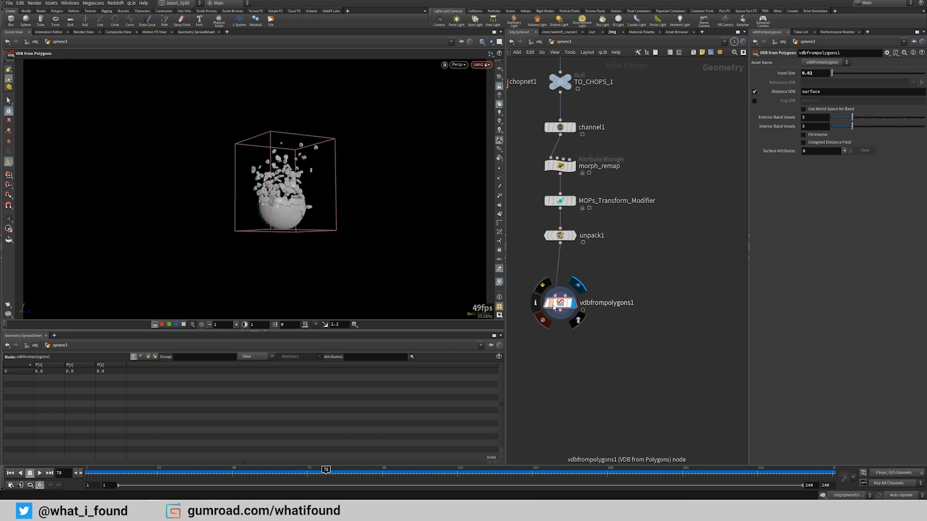
left_click_drag(558, 305, 560, 296)
scroll(602, 344, "down", 2)
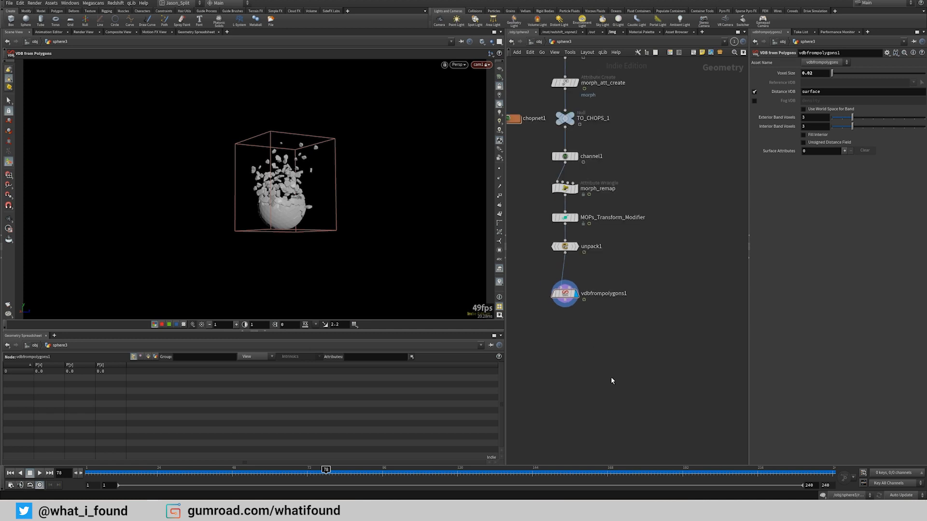
left_click_drag(321, 462, 347, 469)
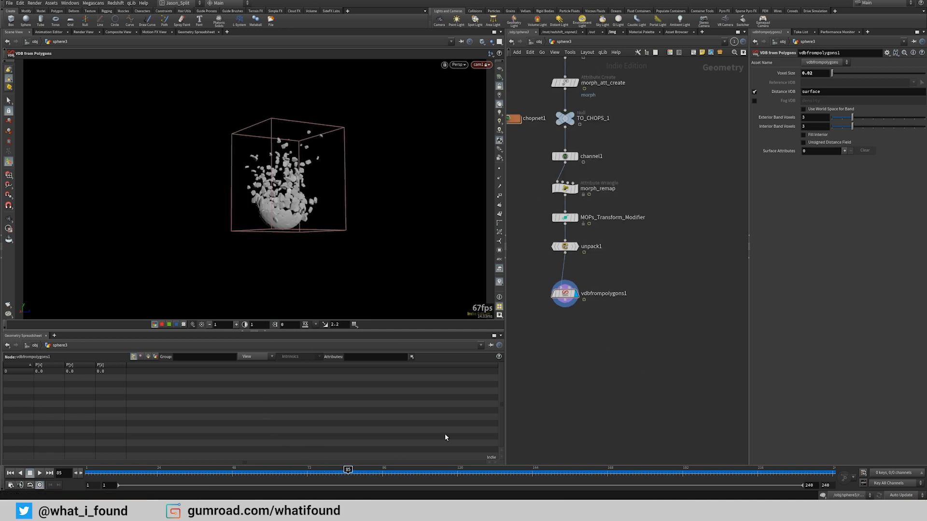
Step: Spread the chain from pieces to vdbfrompolygons1, including chopnet1, apart from the points null and display the points null
middle_click_drag(663, 326, 647, 307)
middle_click_drag(658, 199, 643, 321)
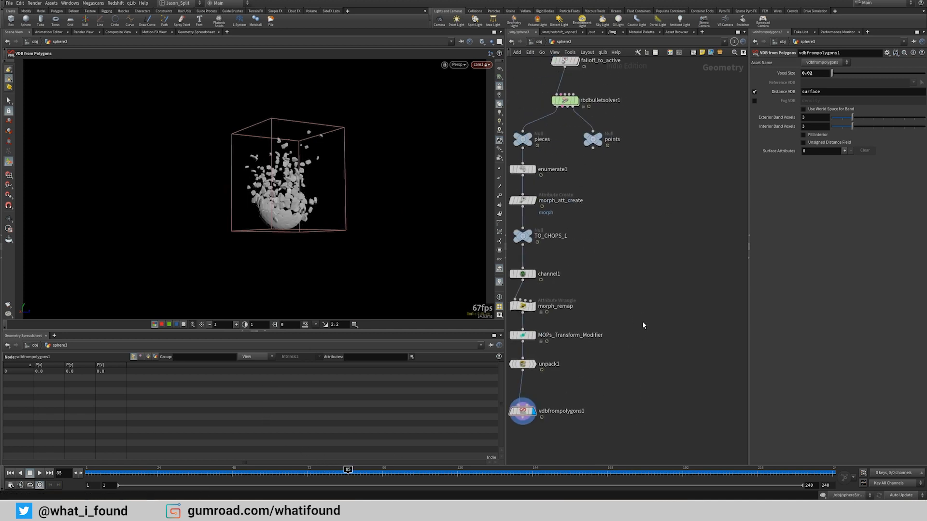
scroll(647, 290, "down", 3)
left_click_drag(543, 209, 570, 359)
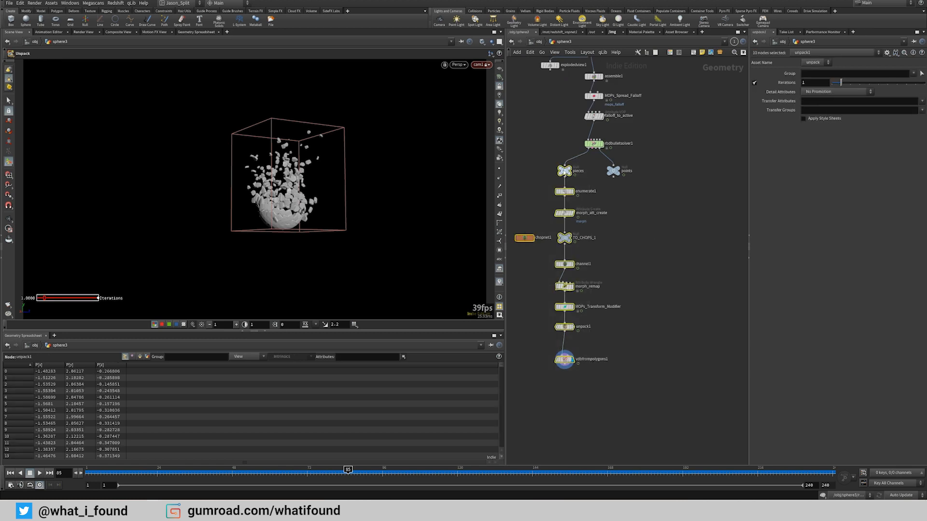
left_click_drag(565, 172, 555, 174)
left_click(623, 184)
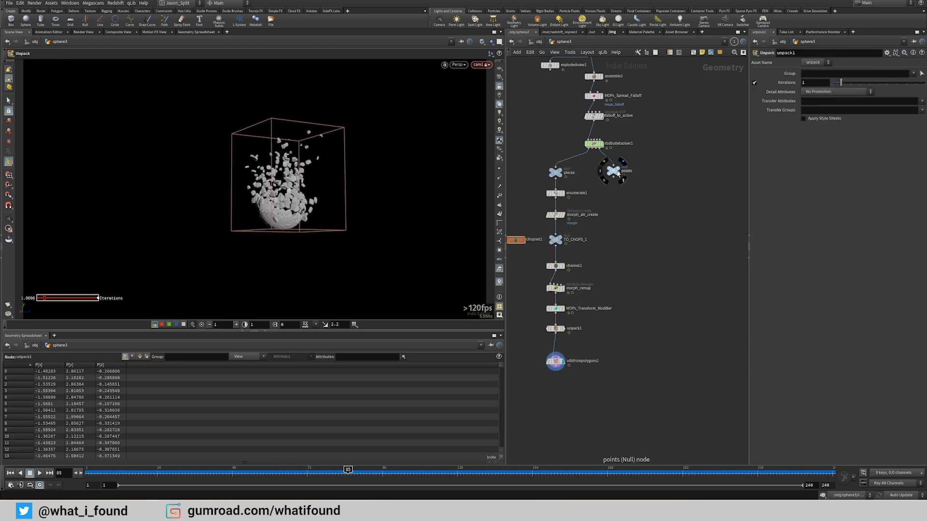
left_click_drag(617, 173, 628, 172)
left_click(636, 171)
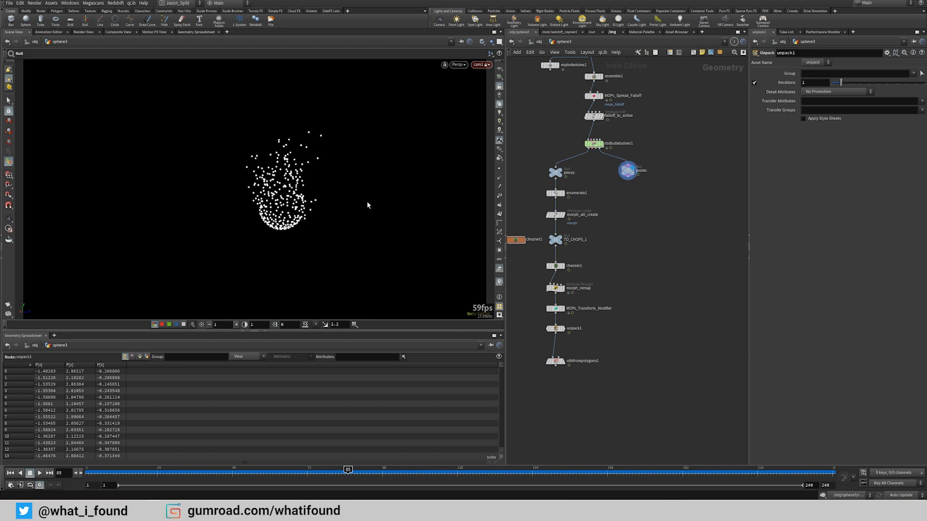
Step: Inspect the simulated points up close and check the viewport's geometry and particle display options
right_click_drag(250, 182, 290, 185, "alt")
left_click_drag(290, 185, 290, 212, "alt")
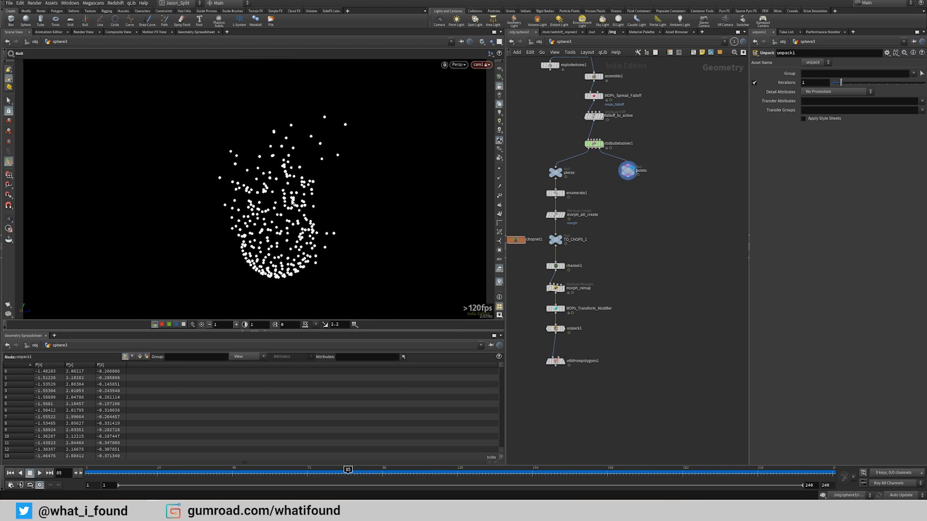
key("d")
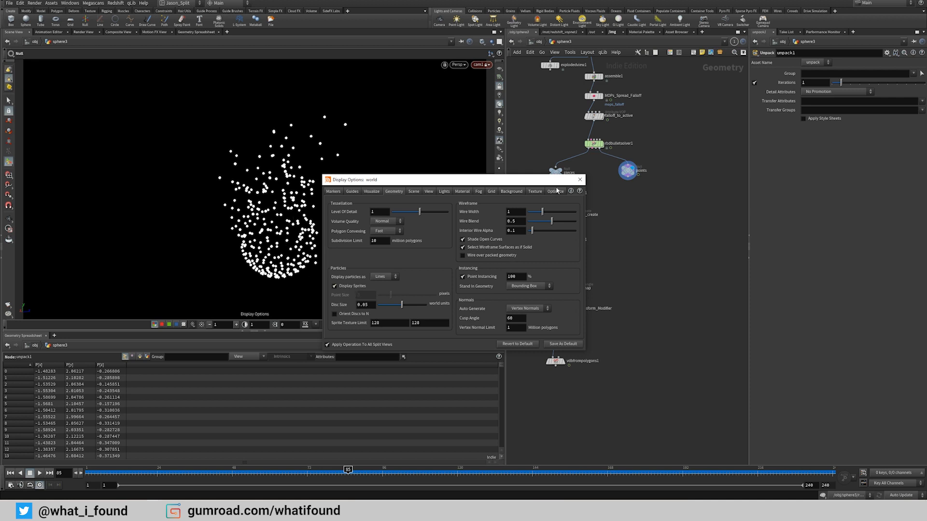
left_click(578, 181)
Step: Duplicate enumerate1, connect the copy beneath the points null and display it
scroll(633, 194, "up", 2)
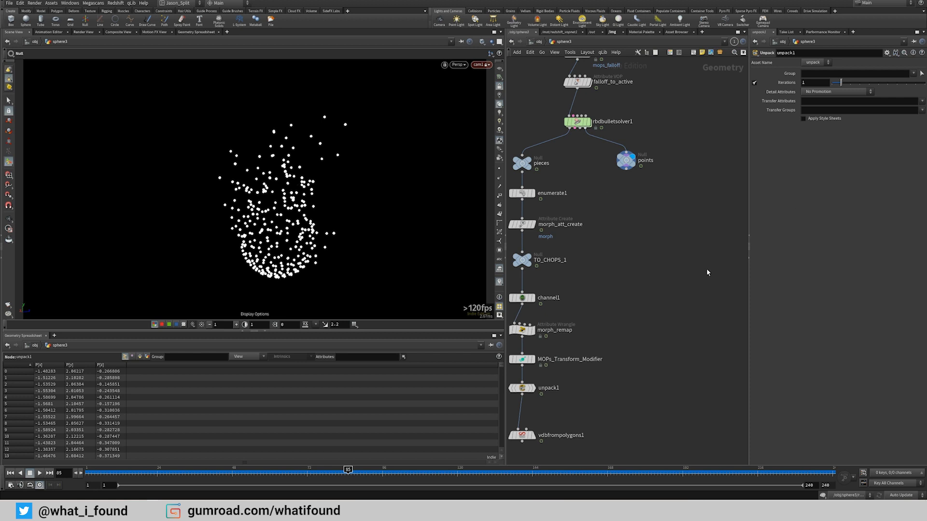
left_click_drag(523, 193, 625, 166, "alt")
left_click_drag(622, 200, 626, 193)
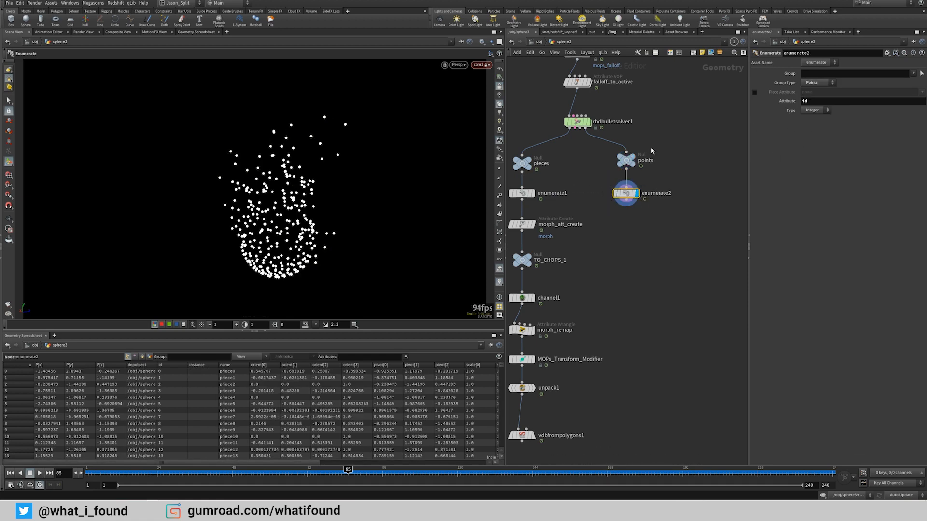
Step: Add a Trail node beneath enumerate2, display it and leave some space between the two nodes
middle_click_drag(640, 255, 639, 206)
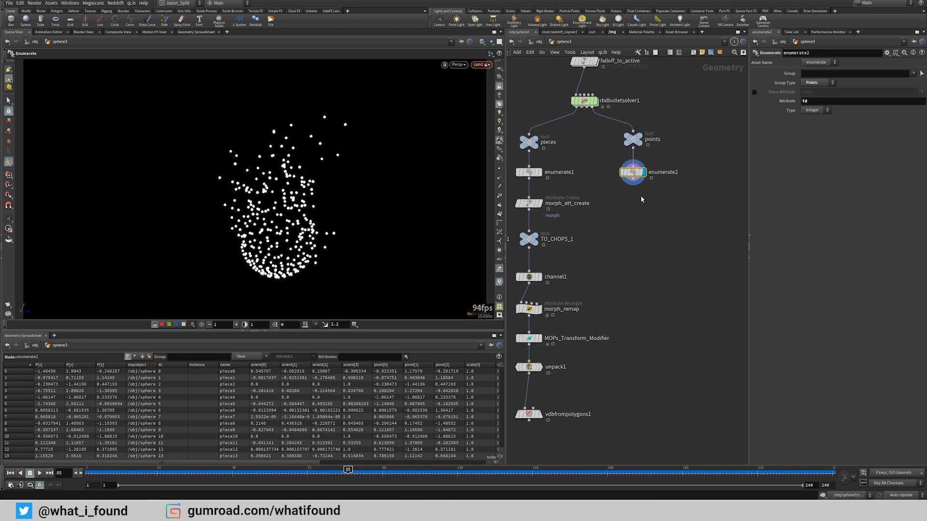
key("Tab")
type("trail")
key("Return")
left_click(637, 206)
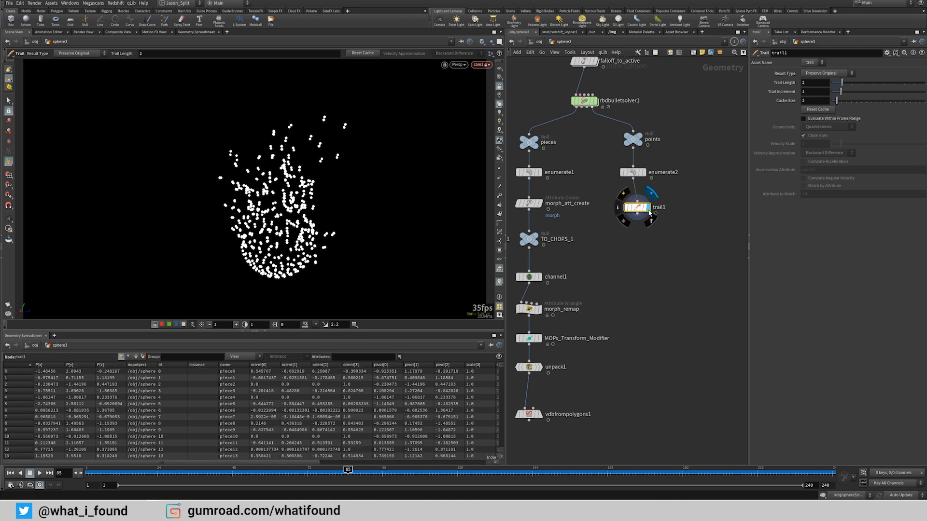
left_click_drag(640, 210, 636, 231)
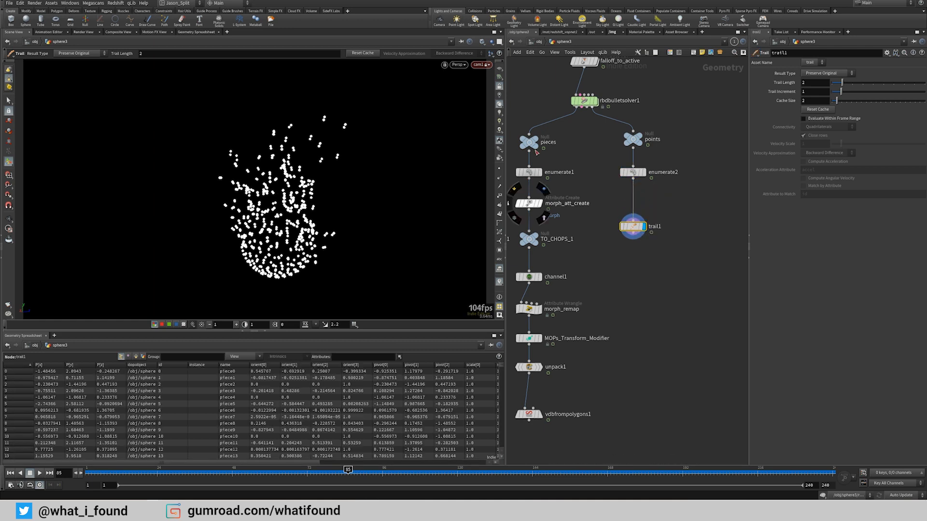
Step: Set trail1's trail length to 6 and its trail increment to 0.58
left_click_drag(845, 85, 882, 85)
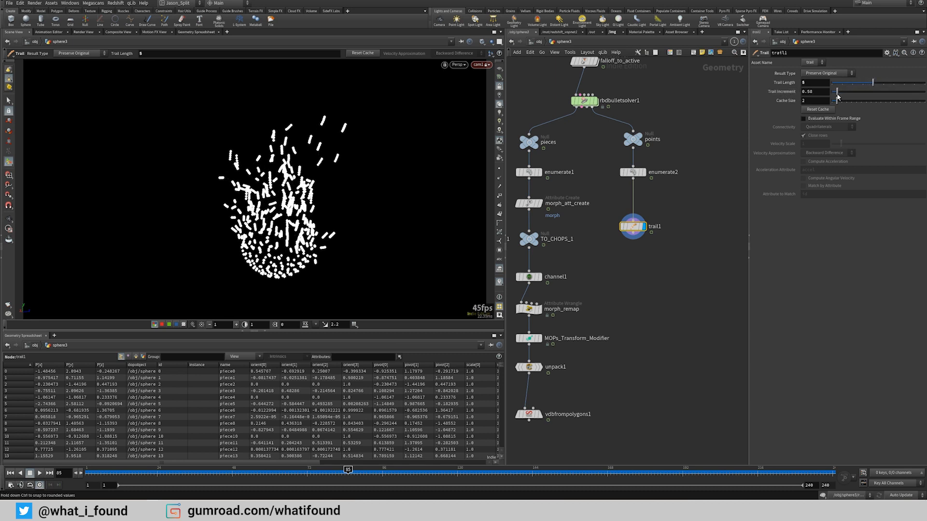
left_click_drag(841, 95, 837, 99)
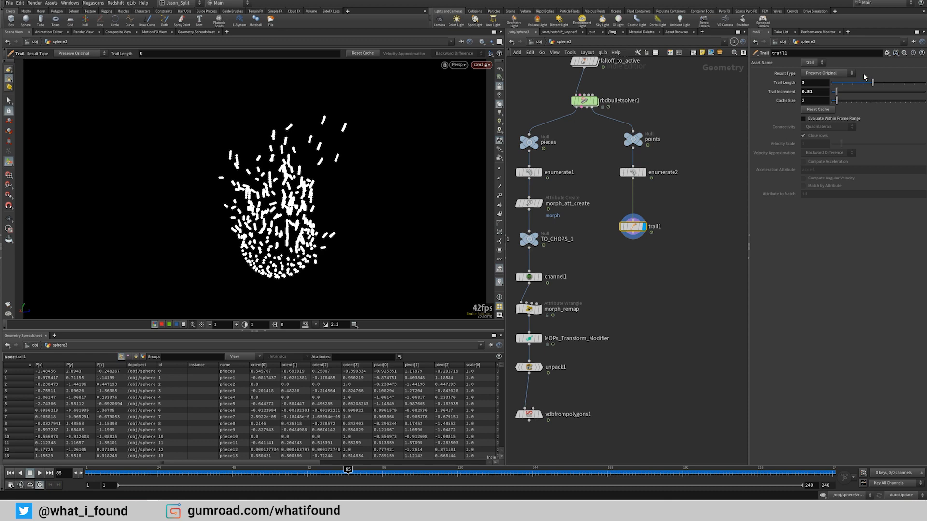
mouse_move(872, 83)
left_mouse_down()
mouse_move(883, 83)
mouse_move(840, 92)
mouse_move(852, 95)
left_mouse_up()
left_click_drag(848, 98, 838, 100)
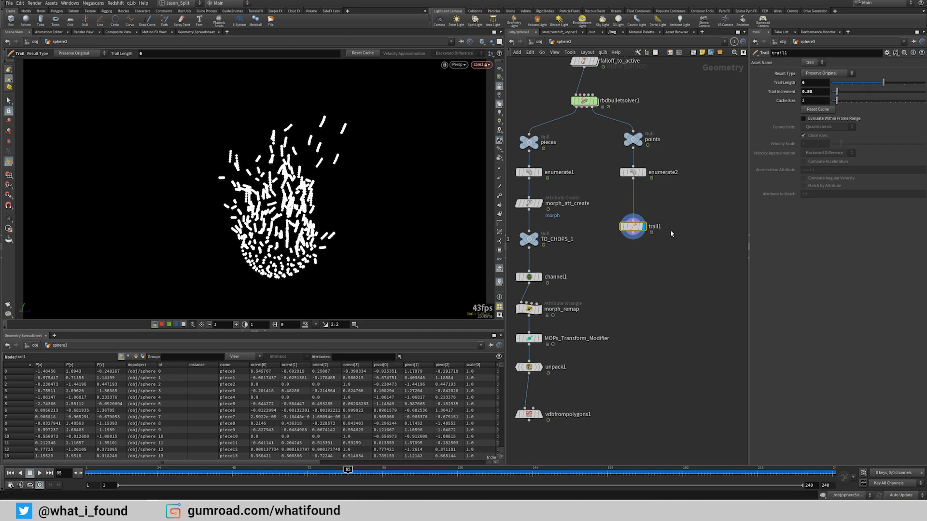
Step: Examine the point trails up close and bring up enumerate2's parameters
middle_click_drag(640, 260, 634, 226)
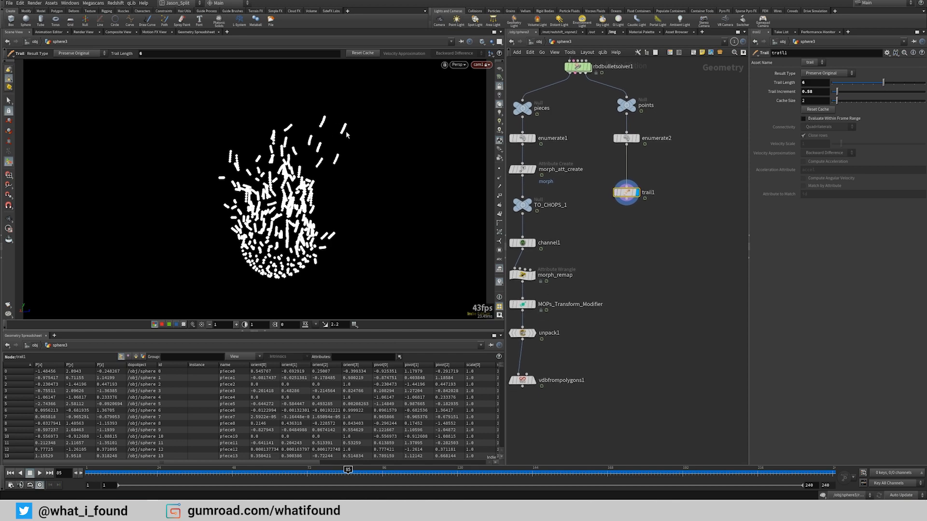
key("Escape")
scroll(340, 132, "up", 5)
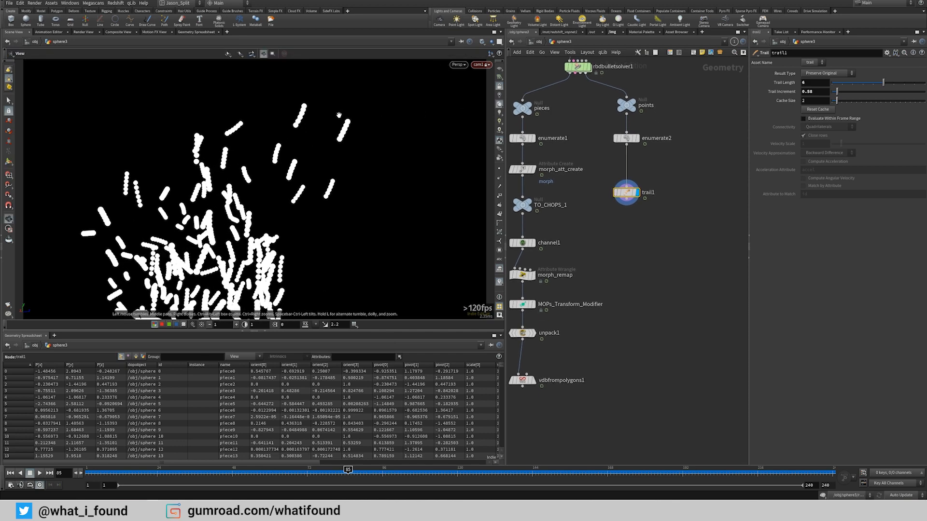
key("Return")
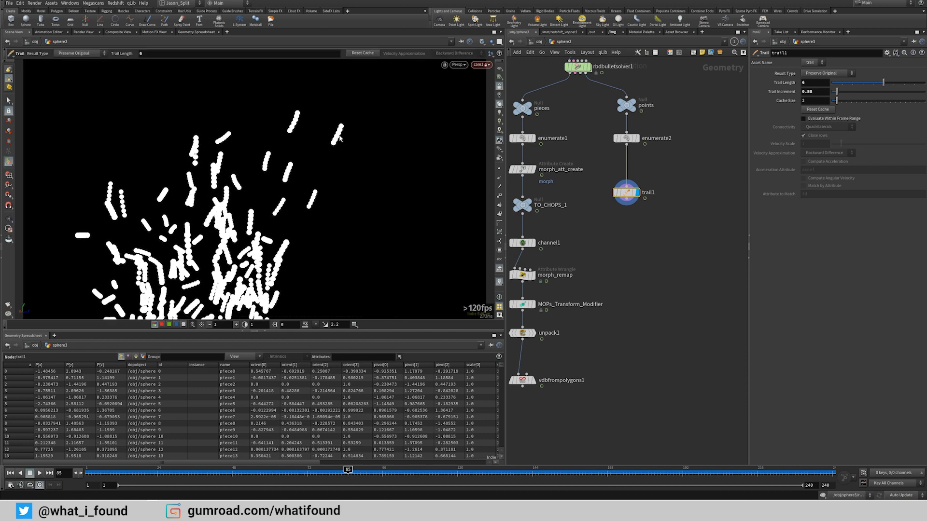
left_click(626, 138)
left_click_drag(626, 138, 627, 140)
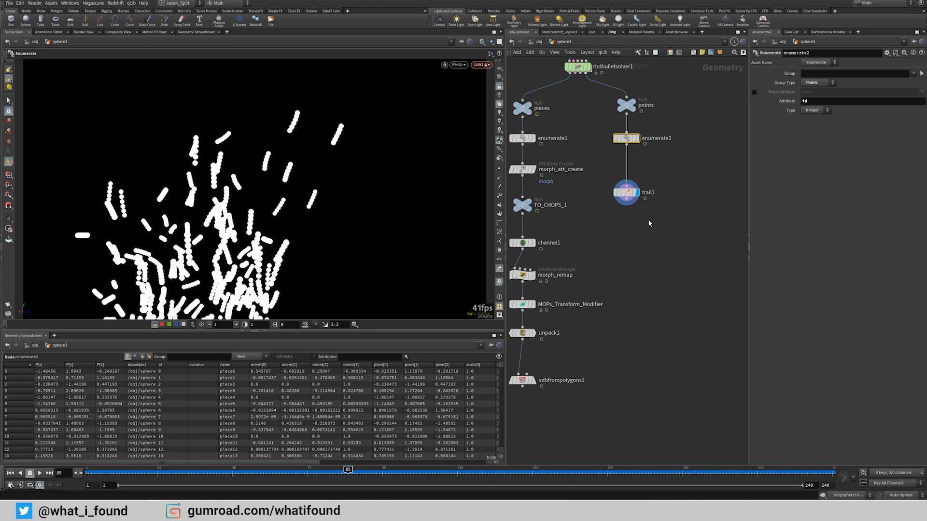
Step: Add a For-Each Connected Piece loop below trail1 and delete its connectivity node
key("Tab")
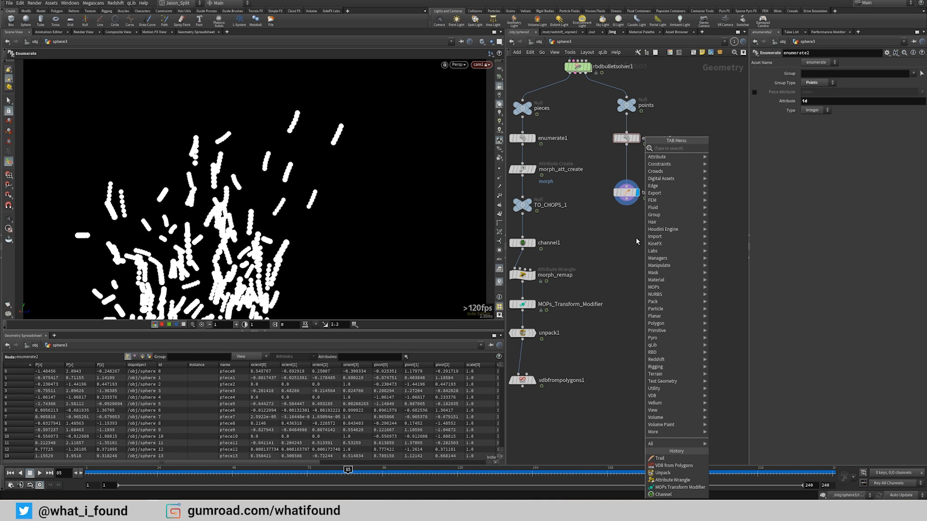
left_click(635, 238)
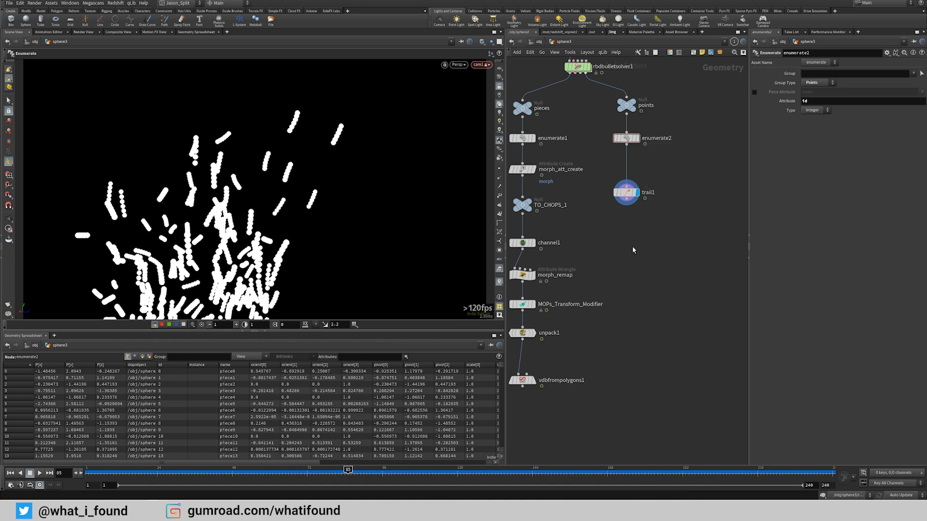
key("Tab")
type("fore")
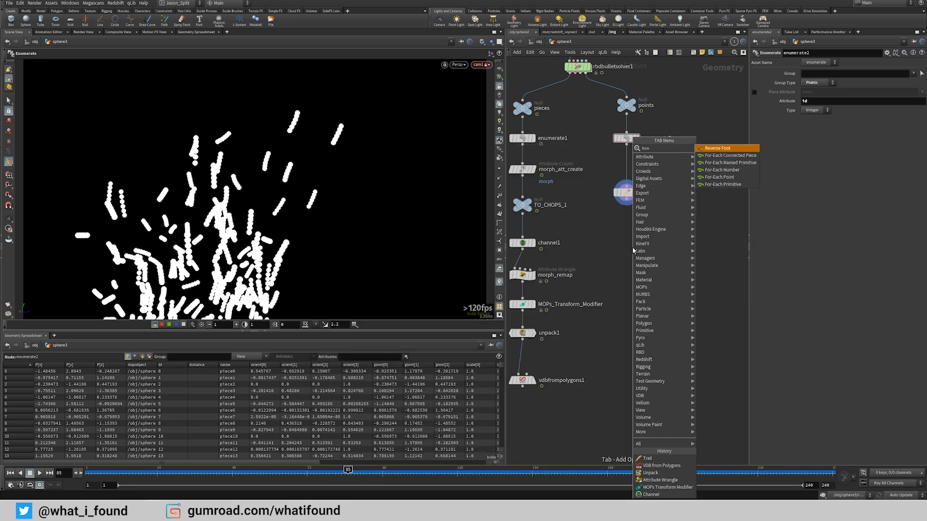
key("Down")
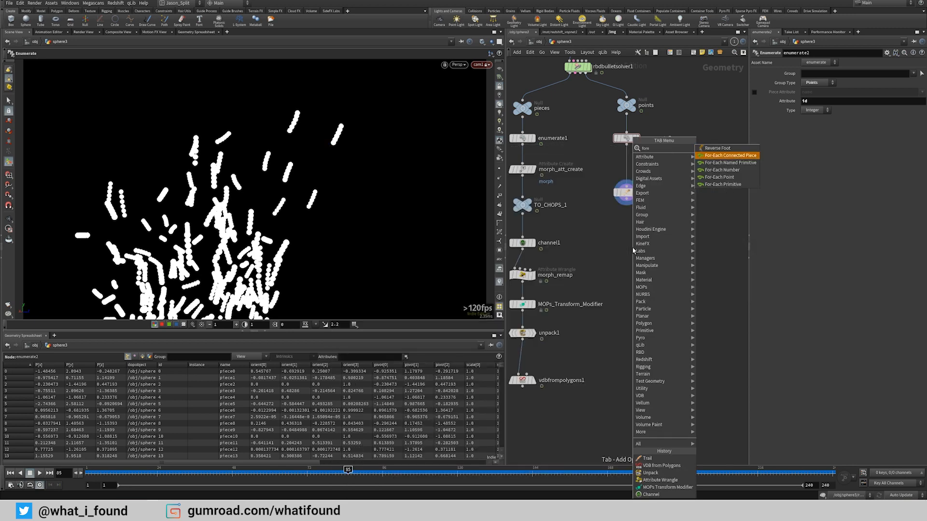
key("Return")
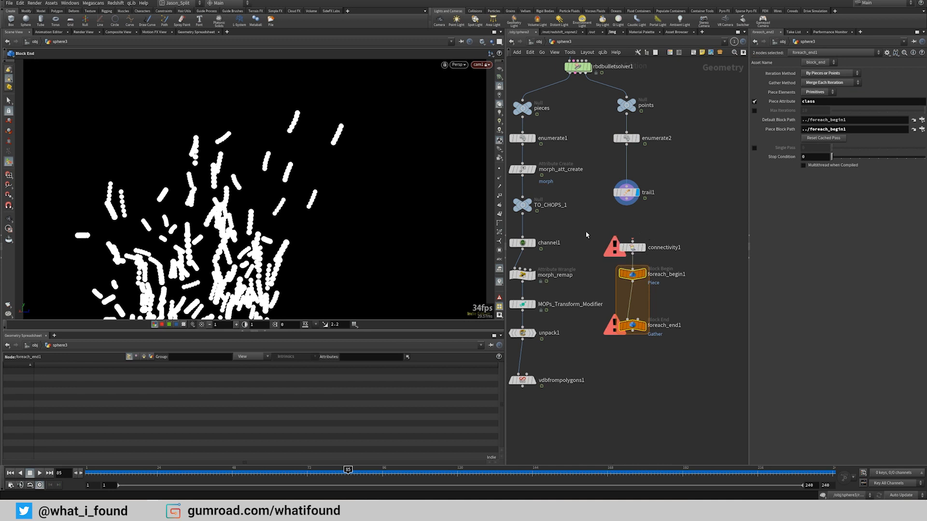
left_click_drag(596, 233, 669, 250)
key("Delete")
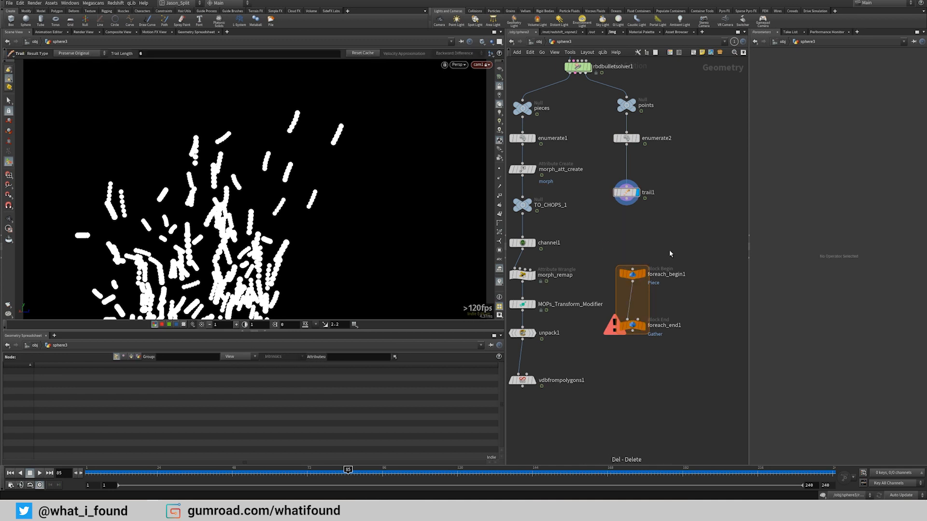
Step: Wire trail1 into foreach_begin1, align the loop beneath it, and display foreach_end1
left_click_drag(626, 205, 628, 237)
left_click(639, 275)
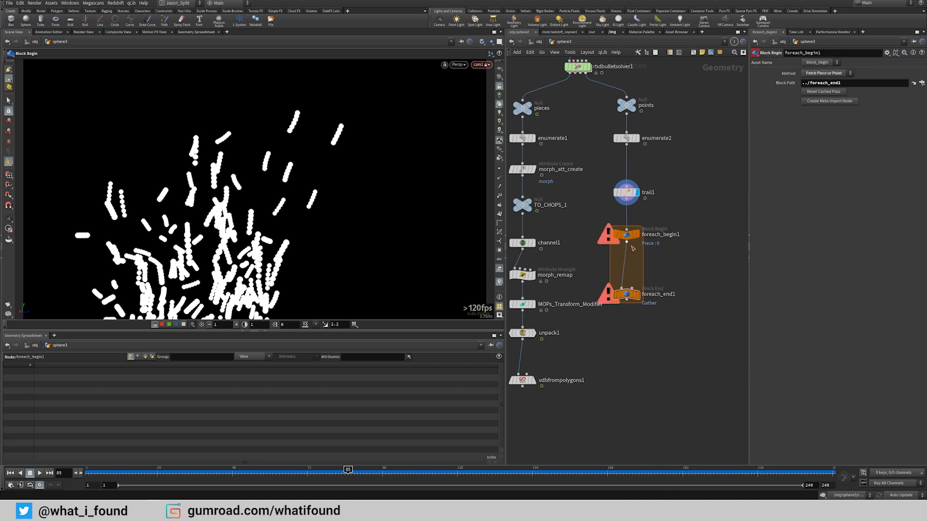
left_click(626, 295)
left_click(637, 295)
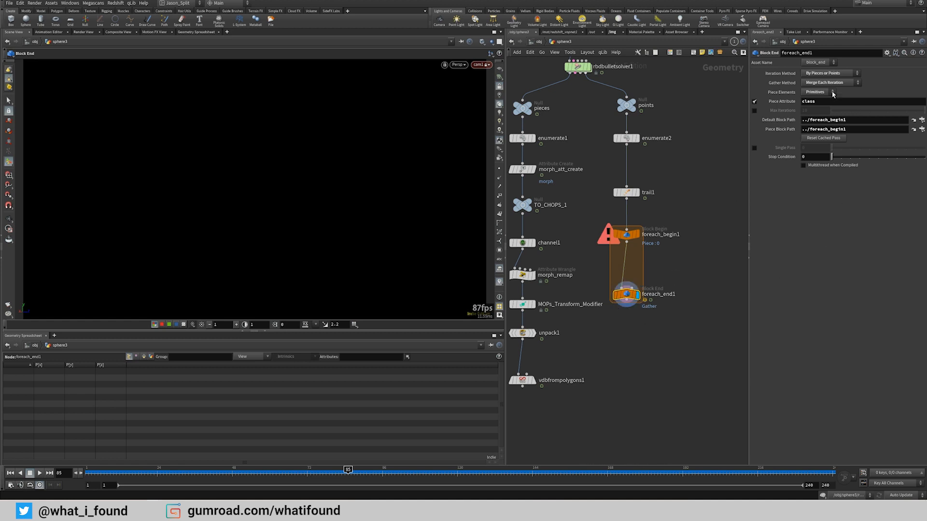
Step: Set foreach_end1 to iterate over Points using the piece attribute id, checking the attribute on enumerate2
left_click(822, 105)
double_click(822, 102)
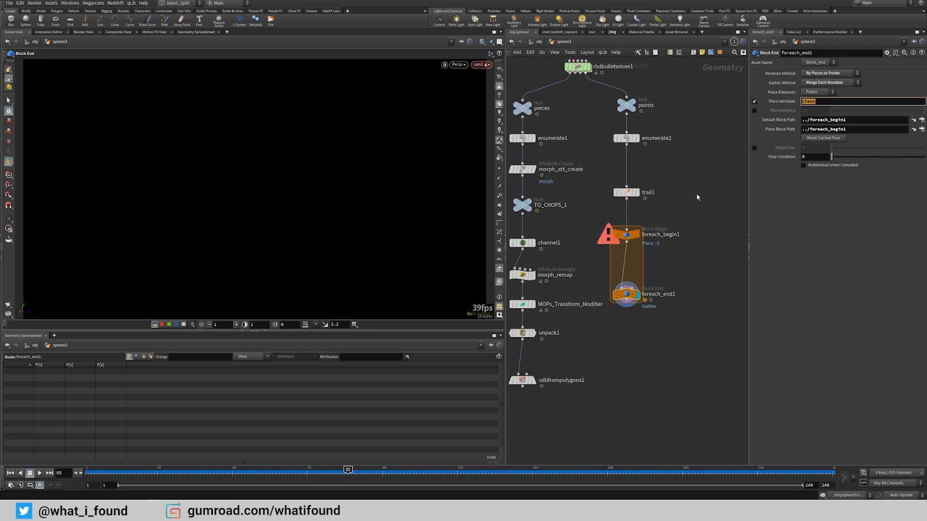
left_click(626, 139)
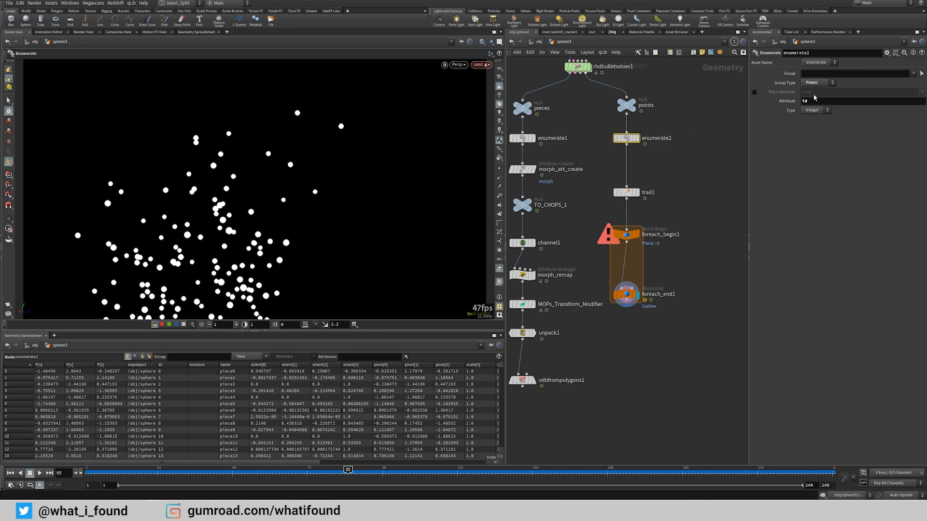
left_click(637, 138)
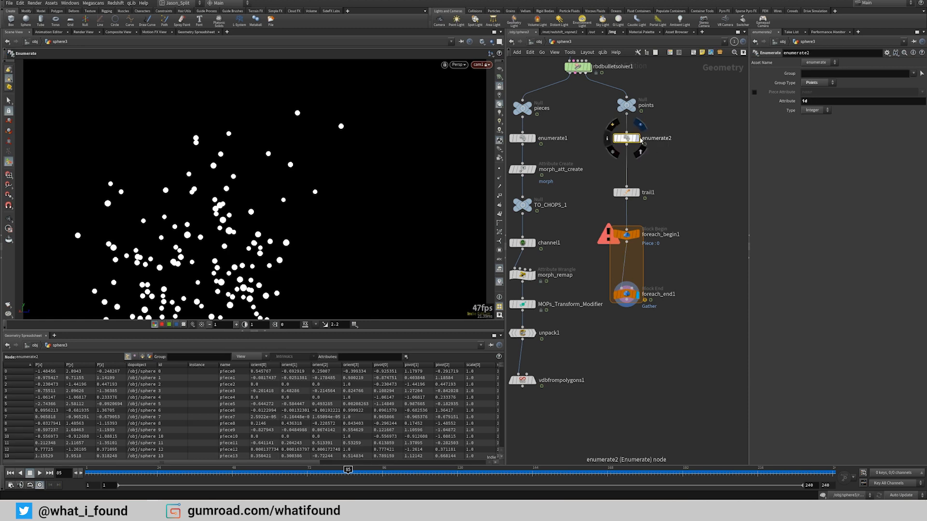
left_click(638, 193)
left_click(627, 193)
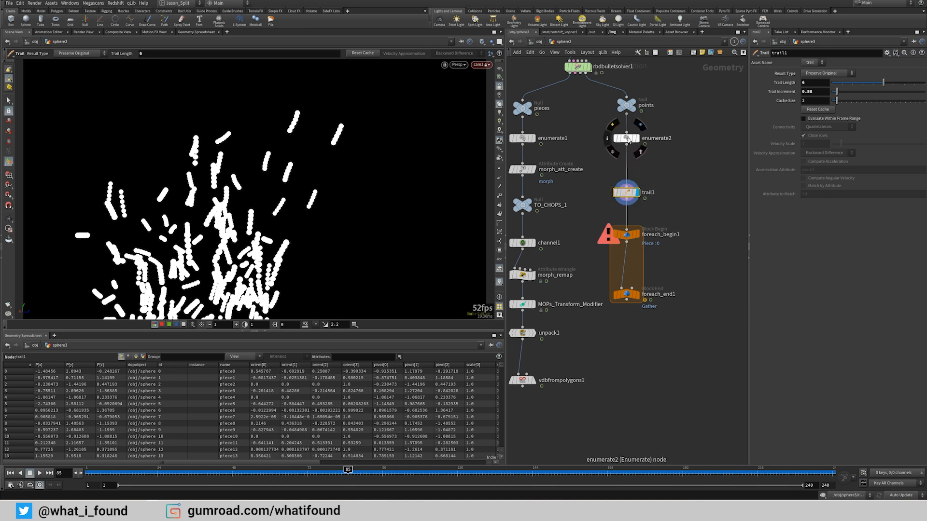
left_click(639, 294)
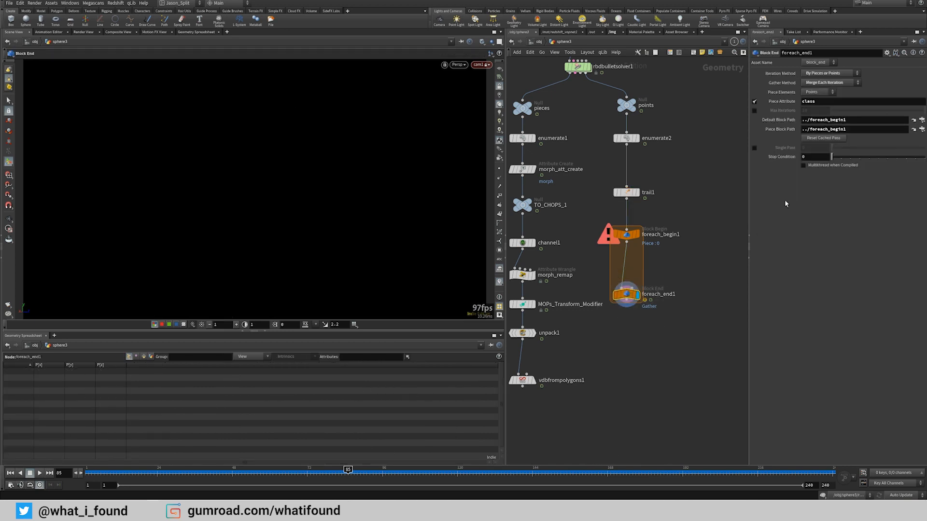
left_click(823, 102)
type("id")
key("Return")
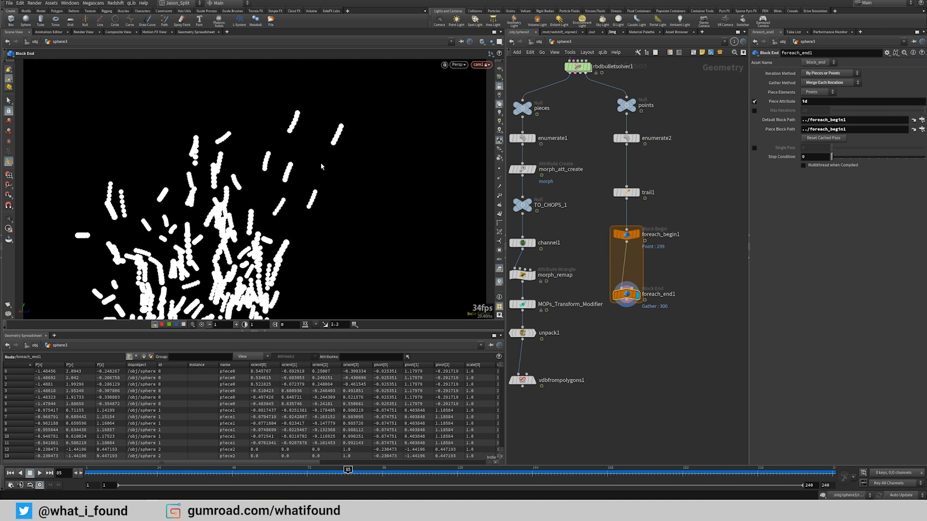
Step: Enable Single Pass on foreach_end1 and set it to 5 to isolate one trail
left_click(755, 148)
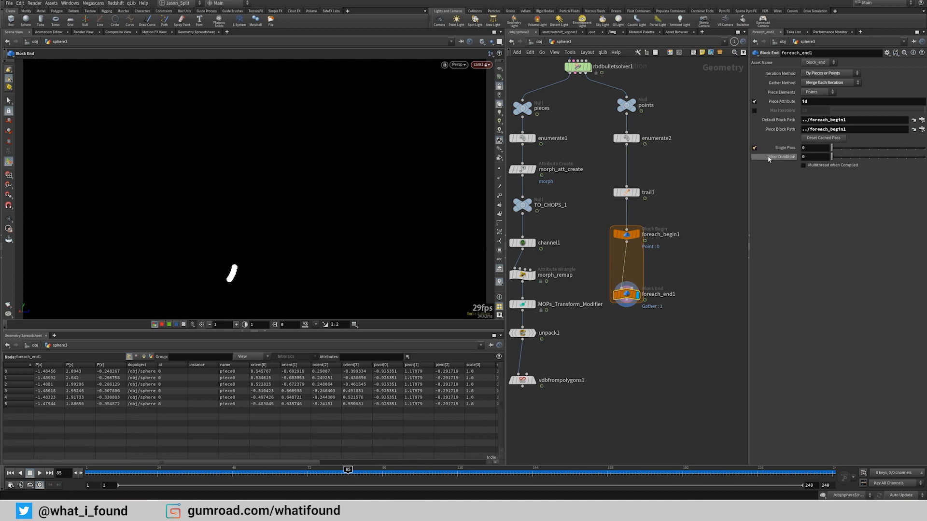
left_click_drag(836, 150, 883, 152)
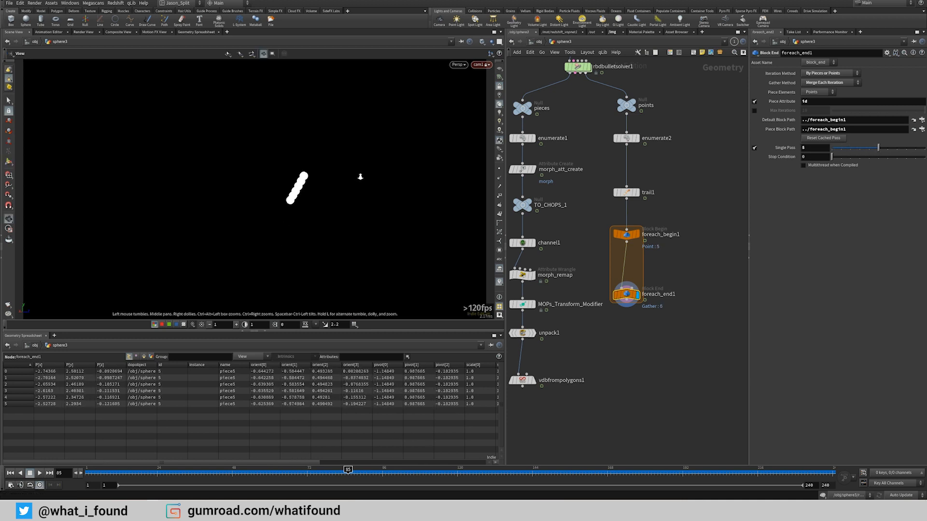
scroll(300, 179, "up", 3)
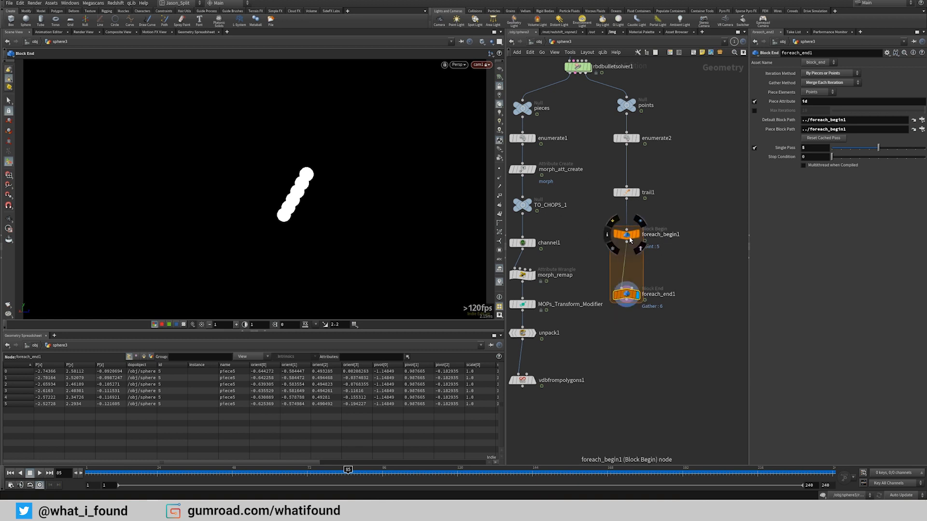
Step: Nudge foreach_begin1 and trail1 slightly upward in the network and show point numbers in the viewport
left_click_drag(626, 234, 626, 228)
left_click_drag(630, 196, 630, 192)
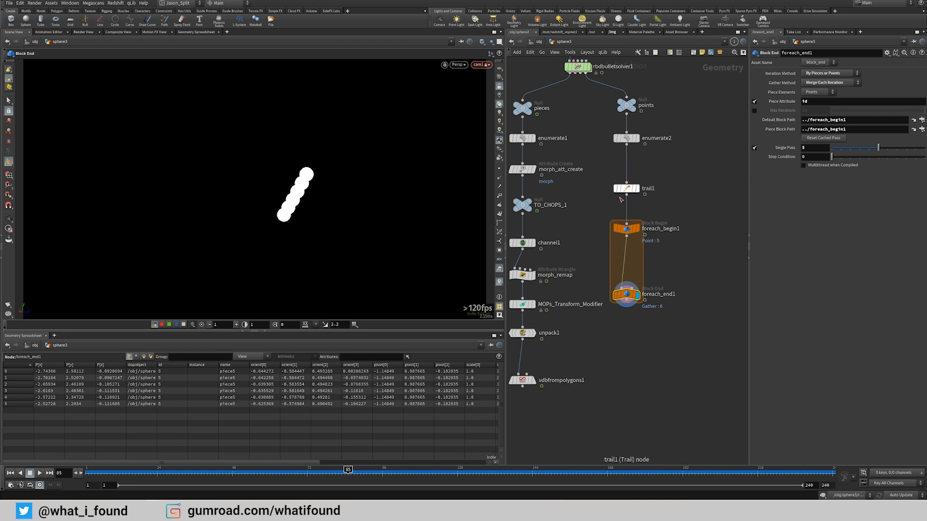
left_click(498, 197)
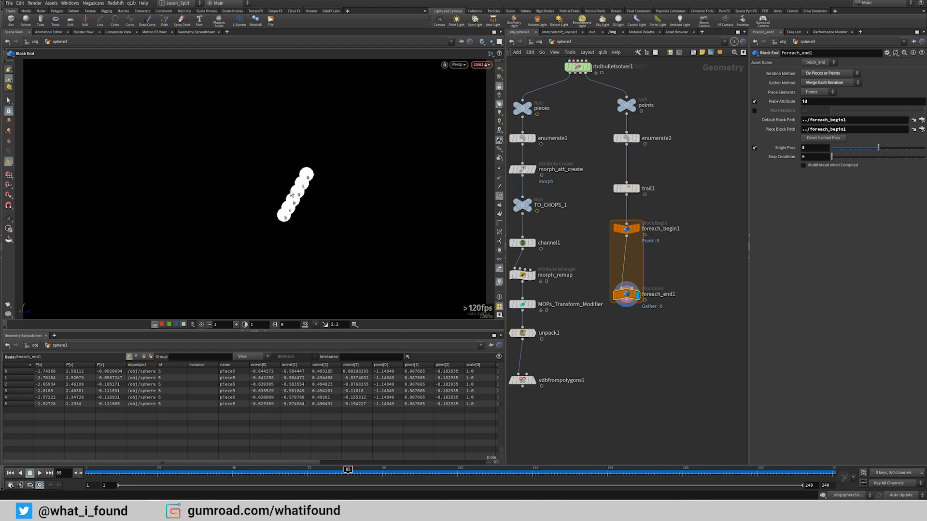
key("Escape")
scroll(336, 166, "up", 3)
key("Return")
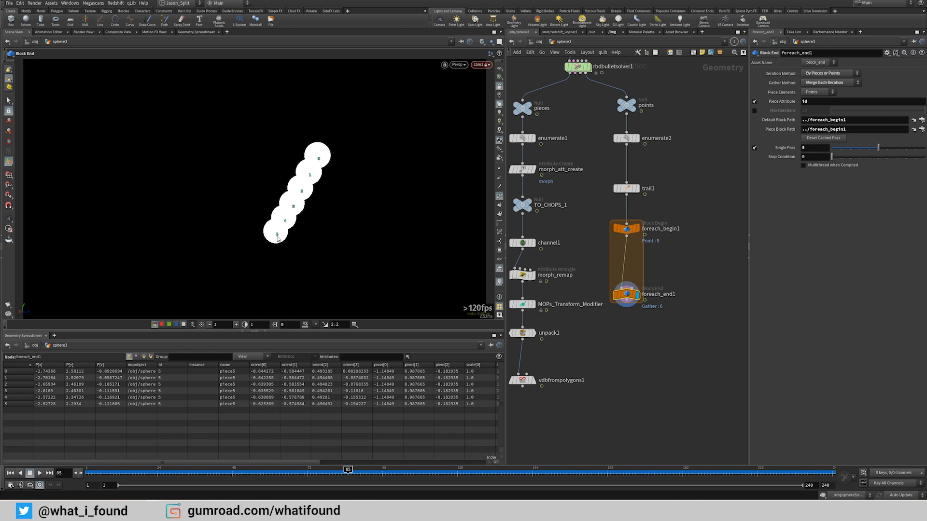
Step: Insert an Attribute VOP between foreach_begin1 and foreach_end1, aligned inside the loop
key("Tab")
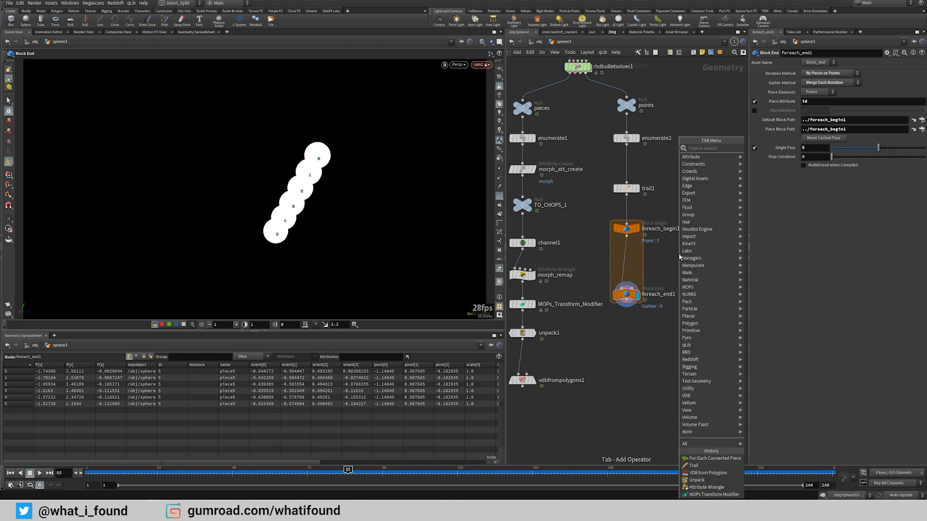
type("attribvop")
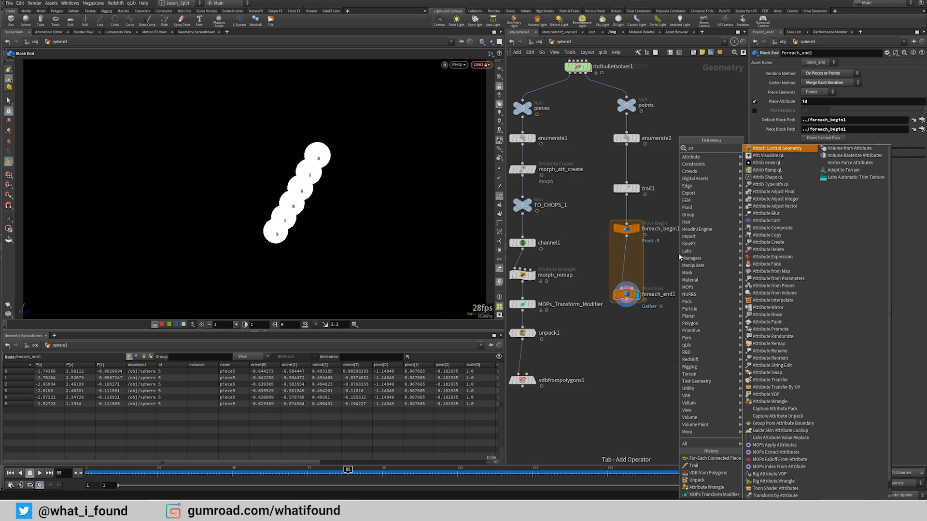
key("Return")
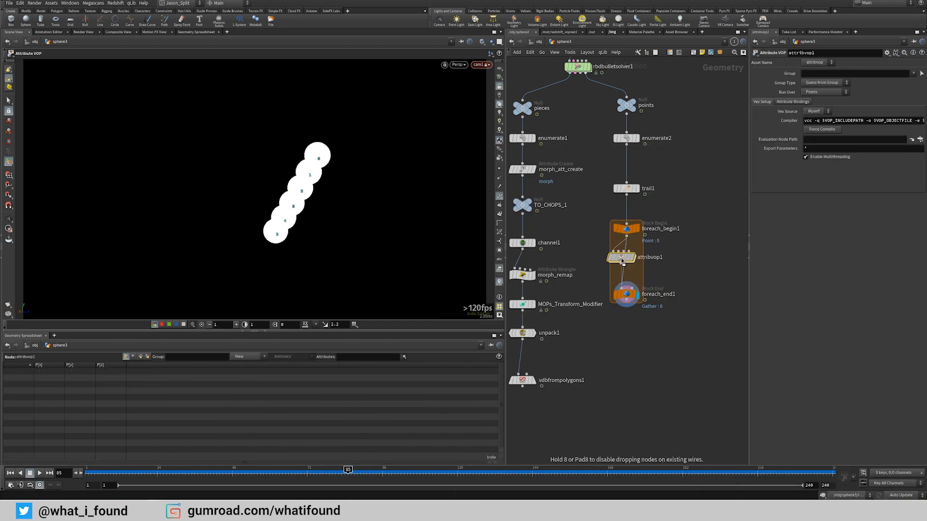
left_click(627, 256)
left_click_drag(628, 257, 627, 262)
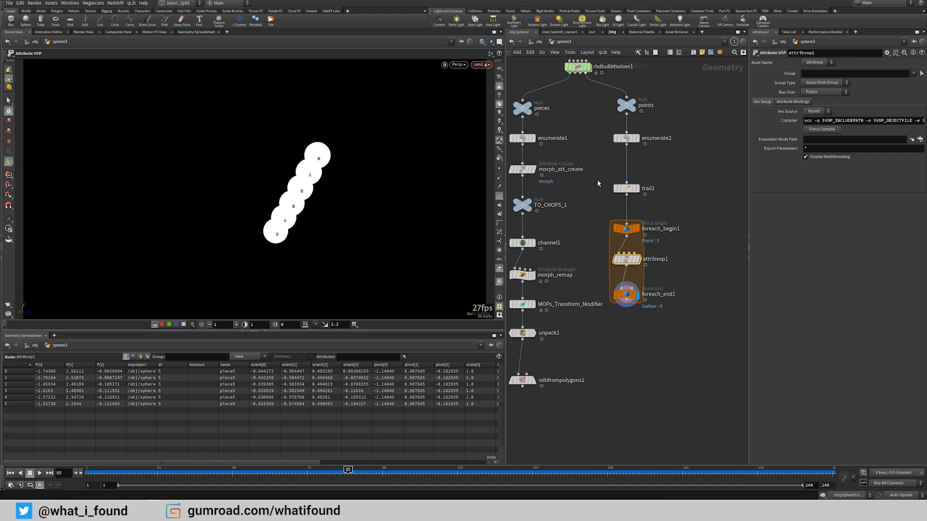
Step: Set the Trail Length of trail1 to 7
left_click(626, 188)
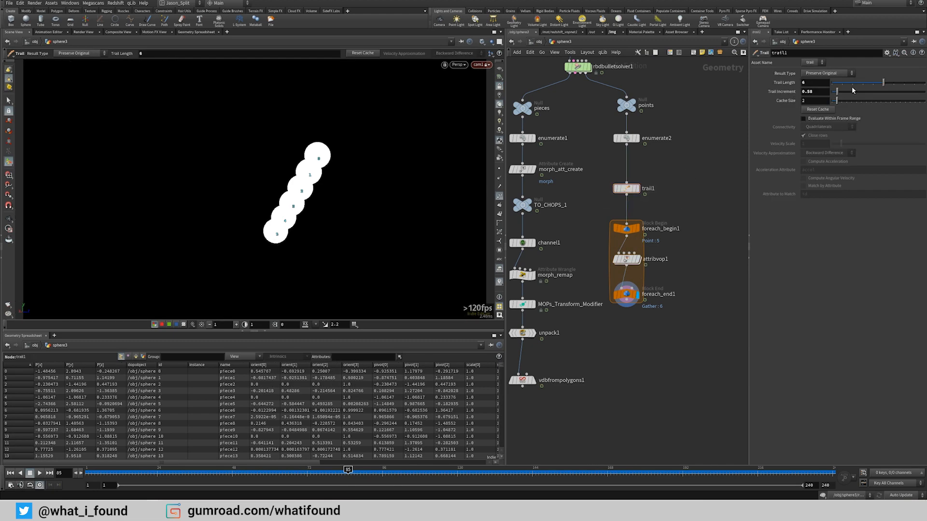
mouse_move(884, 83)
left_mouse_down()
mouse_move(899, 83)
mouse_move(874, 84)
mouse_move(893, 84)
left_mouse_up()
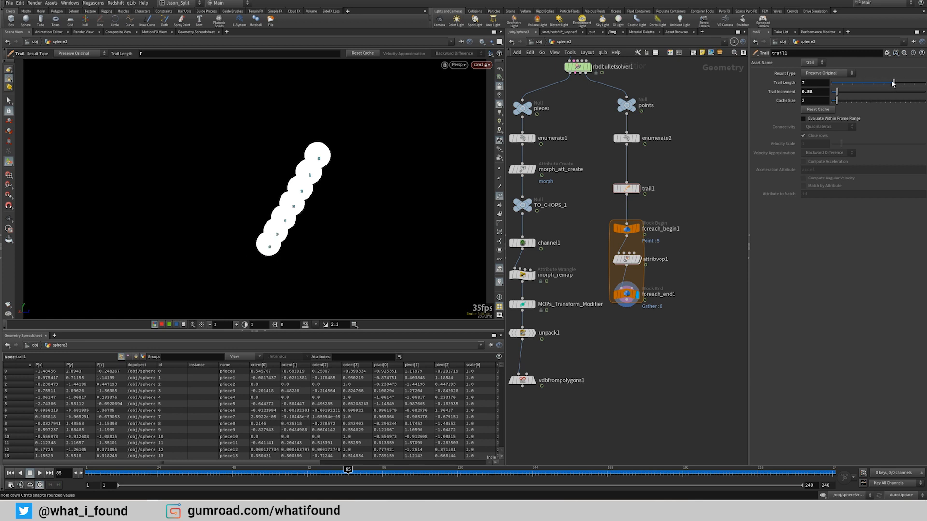
Step: Go inside attribvop1 and move geometryvopoutput1 farther from the global parameters node
mouse_move(632, 263)
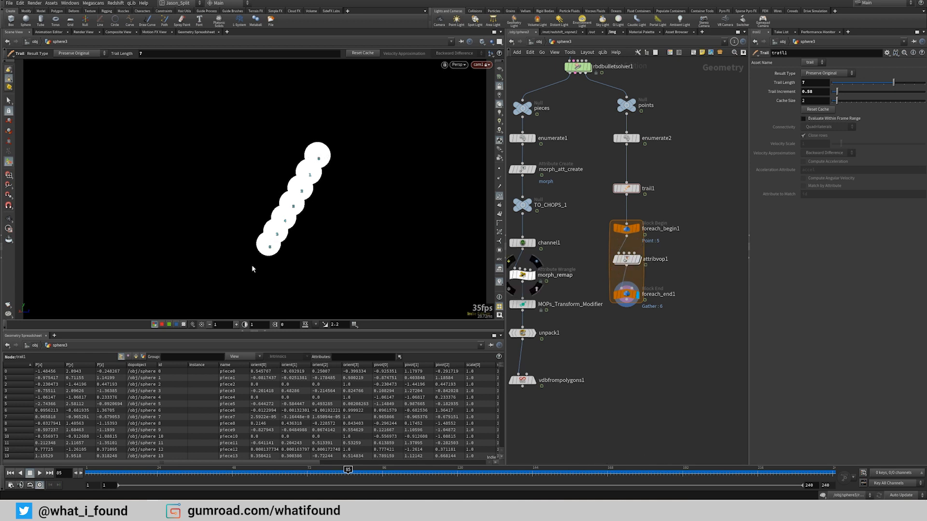
double_click(626, 259)
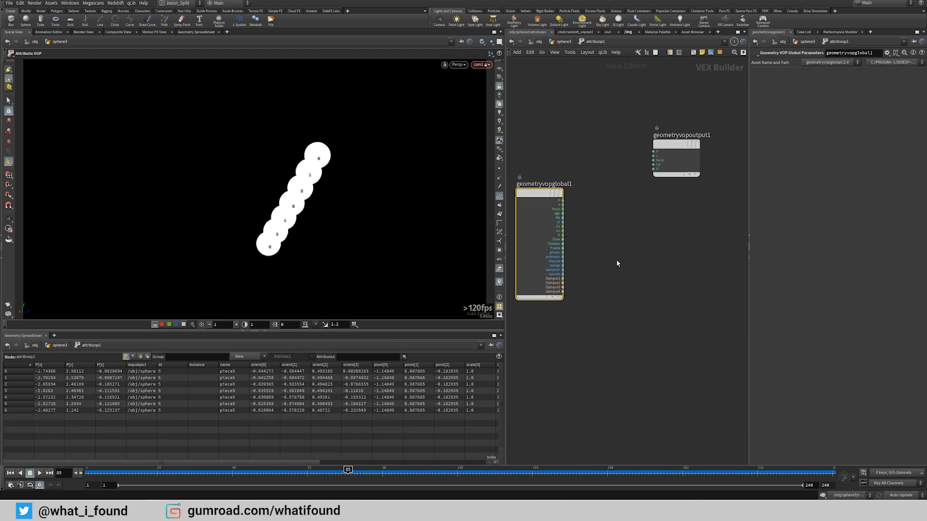
left_click_drag(672, 145, 697, 139)
middle_click_drag(655, 250, 619, 237)
scroll(623, 241, "down", 1)
middle_click_drag(650, 277, 649, 264)
Step: Add a Bind node with its parameter name set to pscale and place it below geometryvopoutput1
key("Tab")
type("bind")
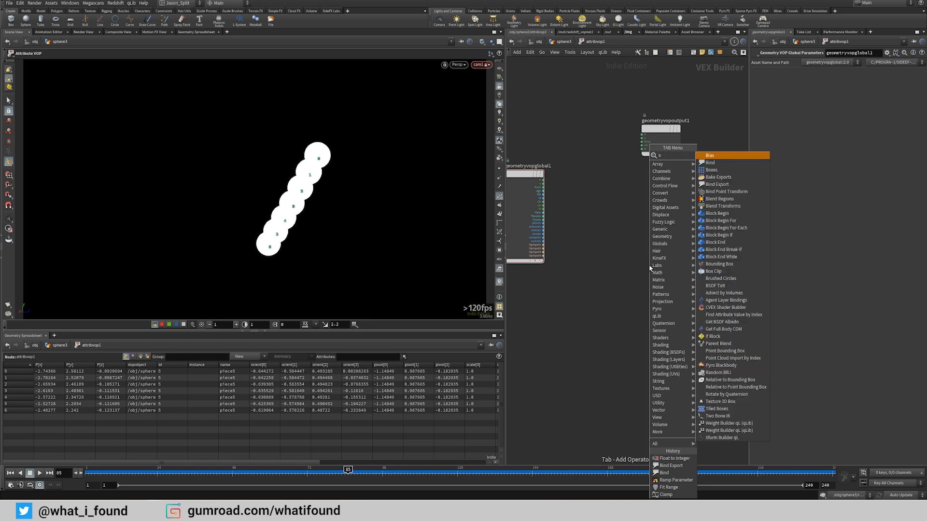
key("Down")
key("Return")
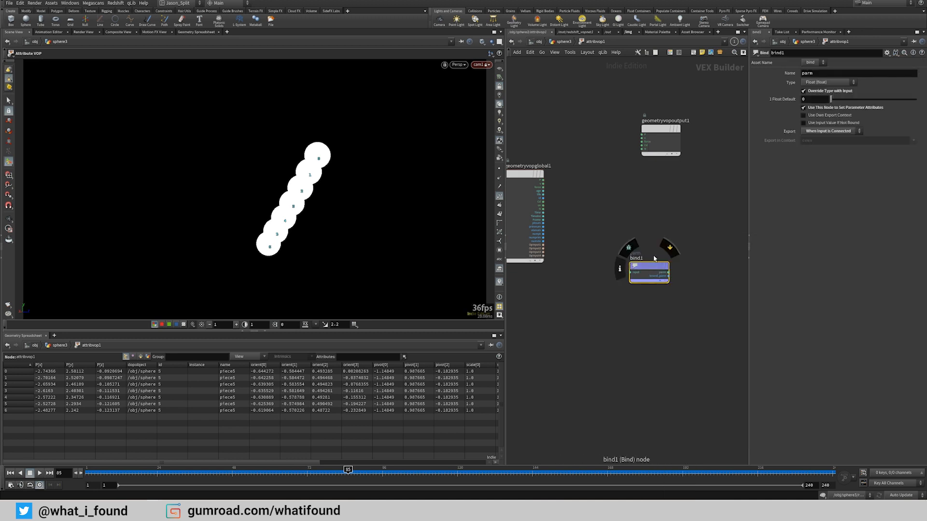
left_click(648, 265)
left_click(829, 72)
type("p")
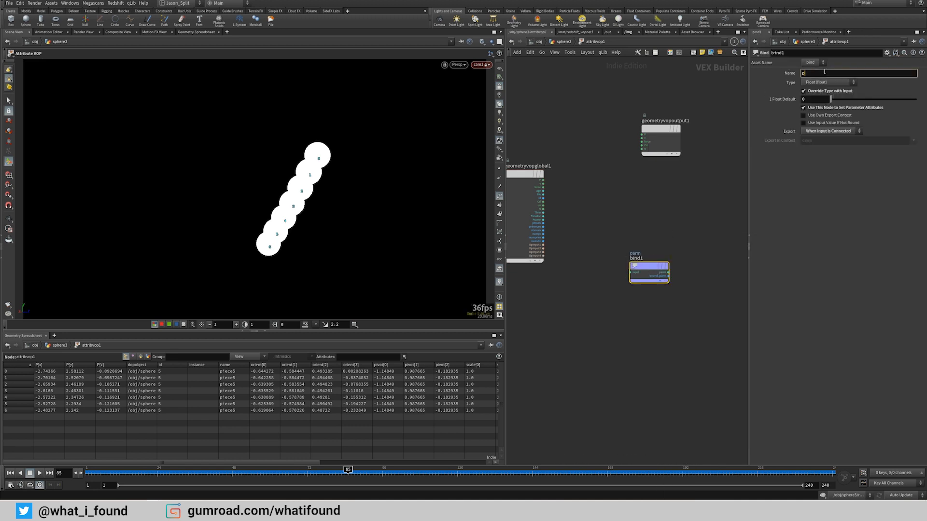
key("Return")
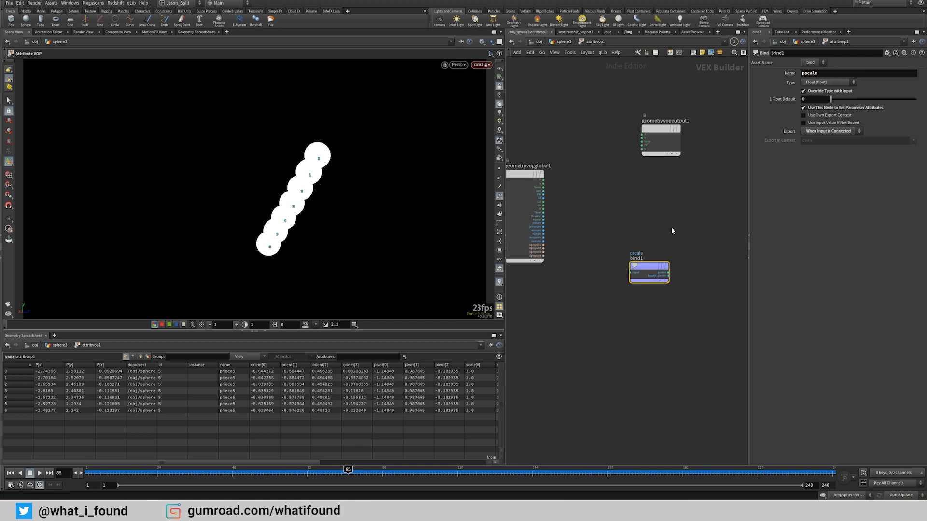
left_click_drag(649, 267, 689, 246)
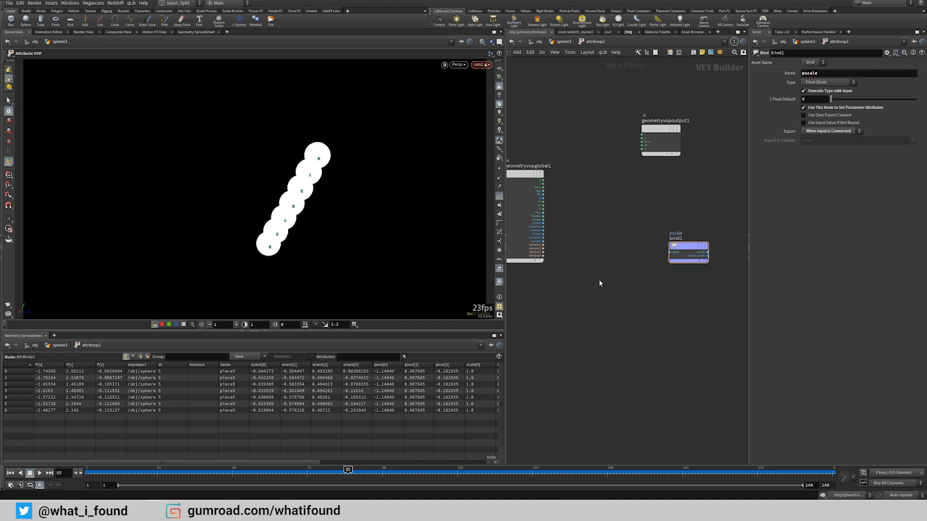
Step: Add a Fit Range node between the geometryvopglobal1 node and the pscale Bind node
scroll(600, 283, "up", 2)
middle_click_drag(575, 278, 599, 284)
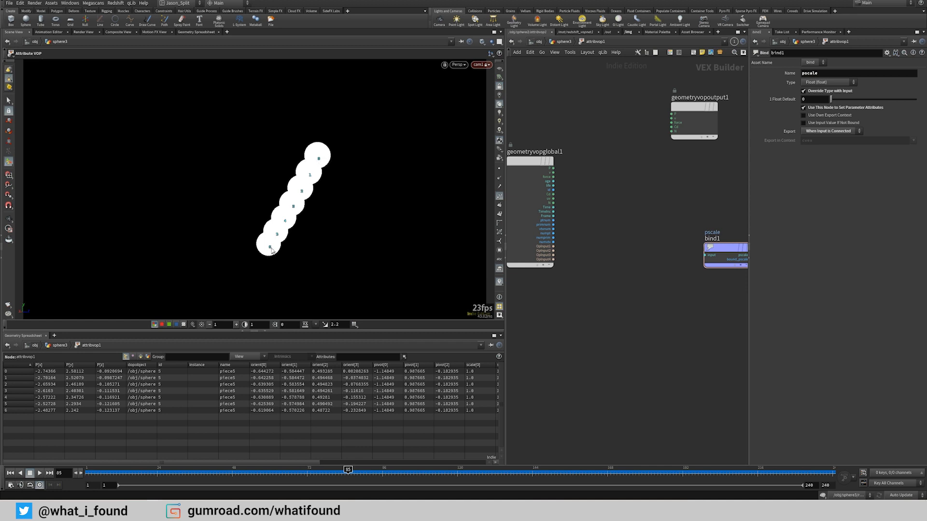
scroll(547, 230, "up", 3)
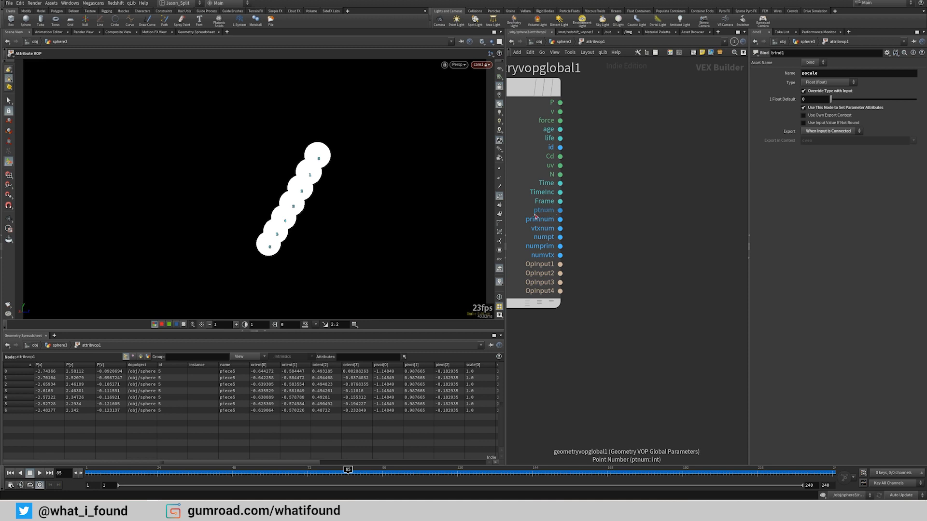
scroll(625, 248, "down", 3)
key("Tab")
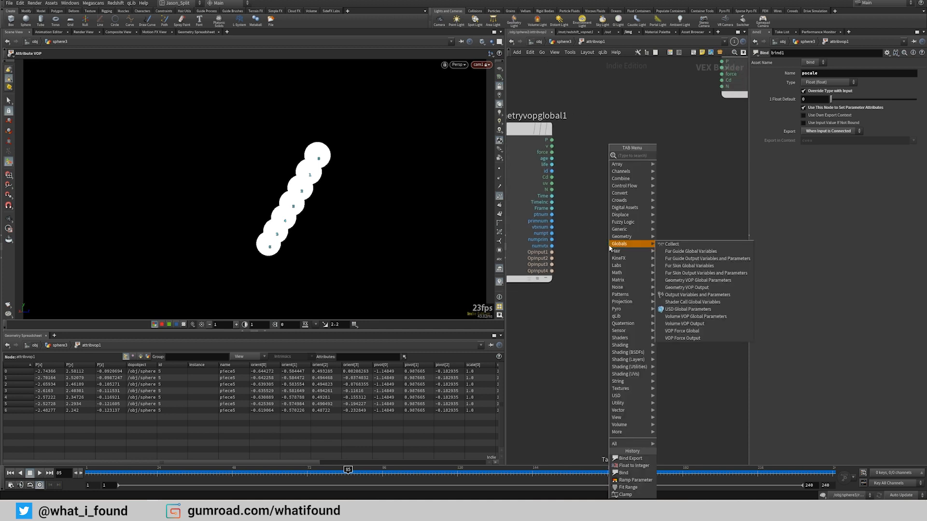
type("fit")
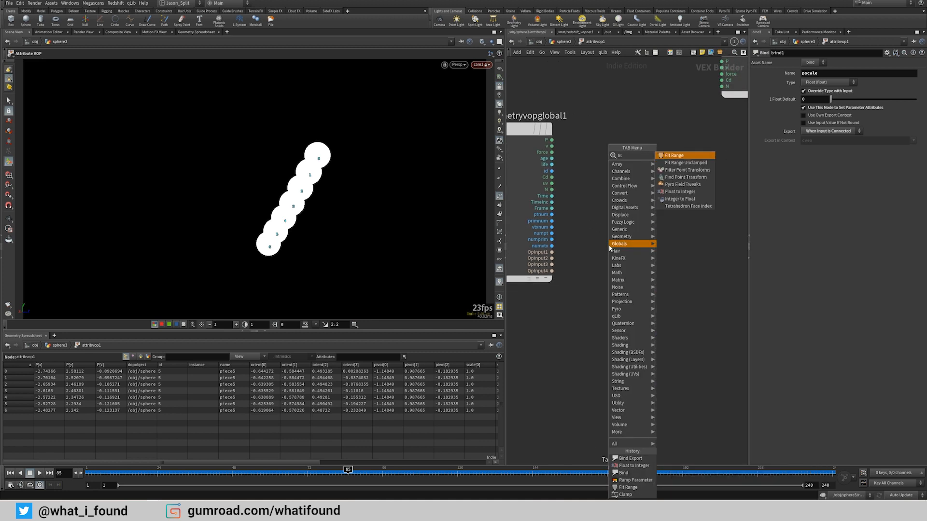
key("Return")
left_click(609, 248)
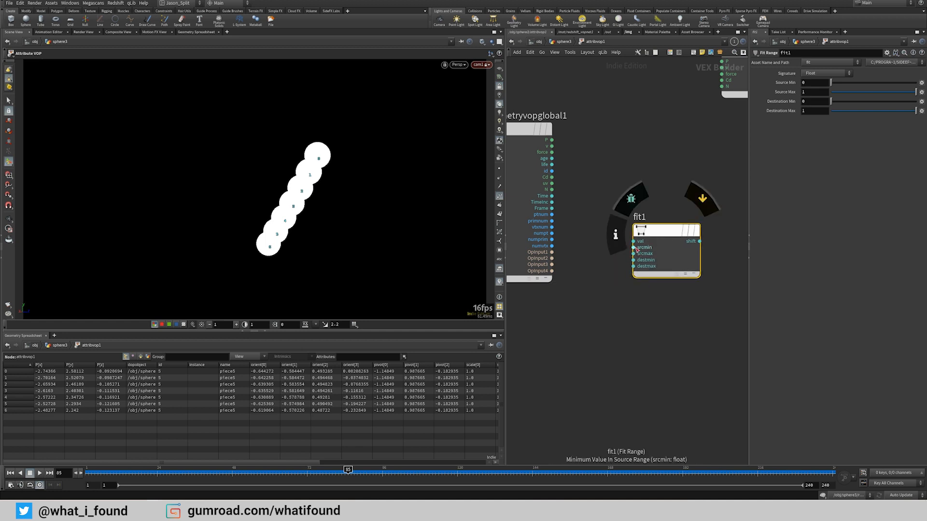
Step: Wire the global numpt output into fit1's srcmax input and ptnum into its val input
left_click(634, 252)
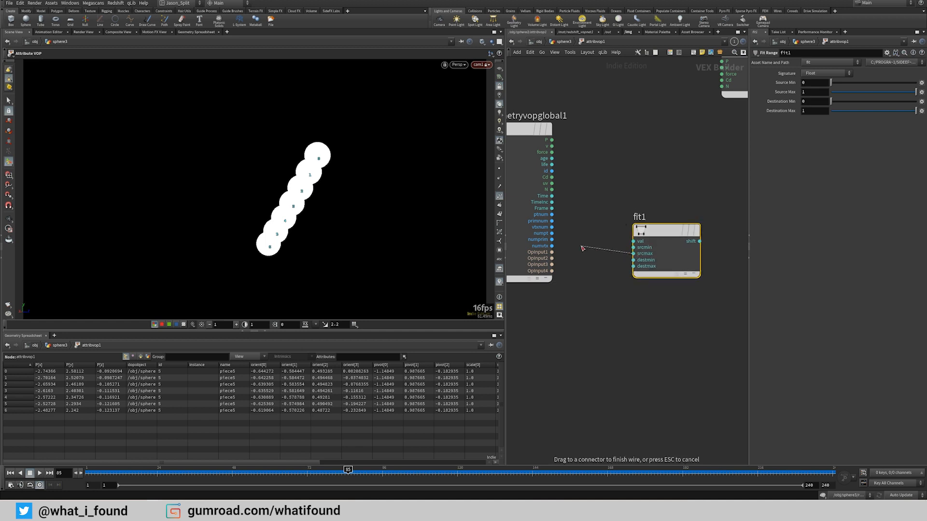
left_click(556, 234)
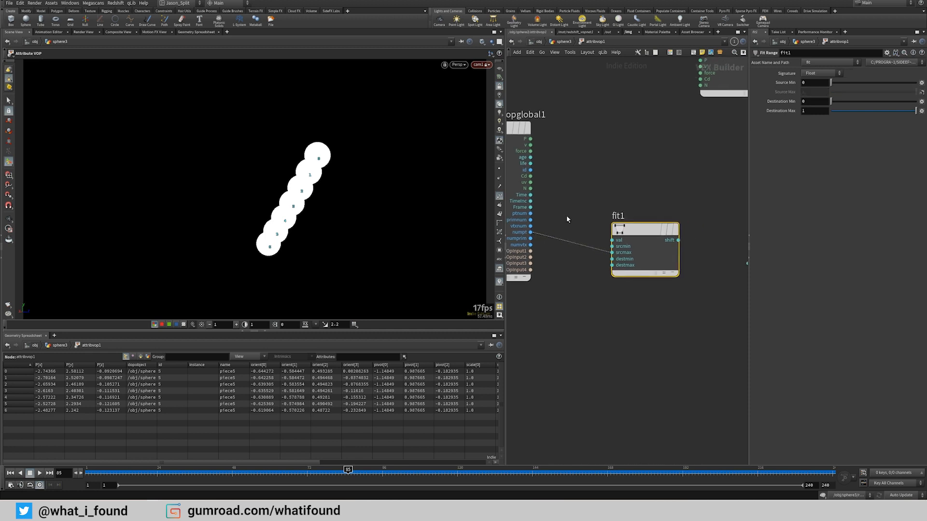
left_click(612, 236)
left_click(532, 214)
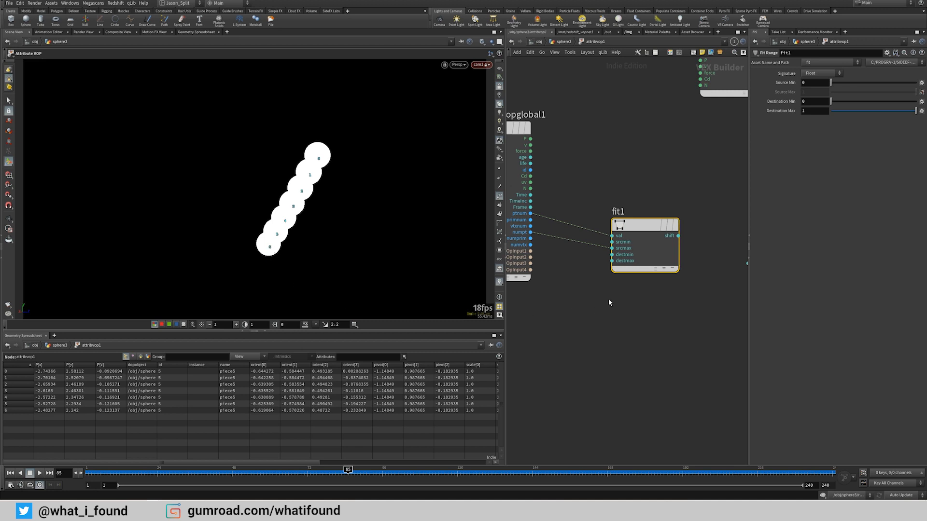
Step: Set fit1's Destination Min to 1 and Destination Max to 0
middle_click_drag(609, 302, 568, 306)
scroll(569, 309, "down", 2)
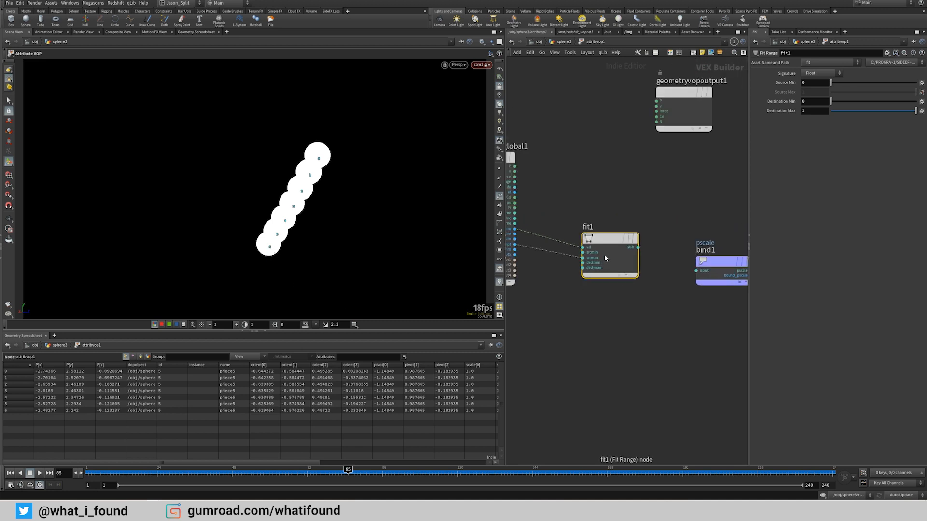
left_click(818, 101)
type("1")
key("Tab")
key("Return")
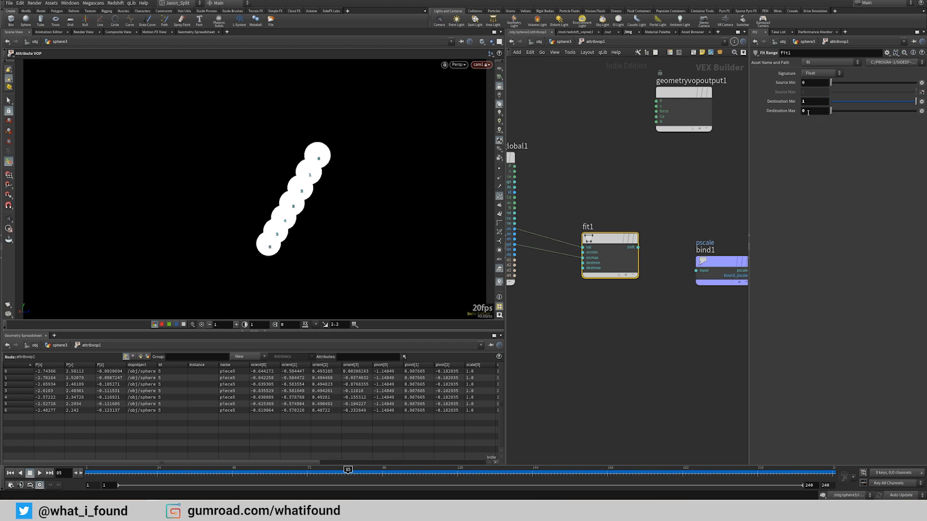
Step: Promote fit1's destmin and destmax inputs as parameters
middle_click_drag(531, 273, 578, 253)
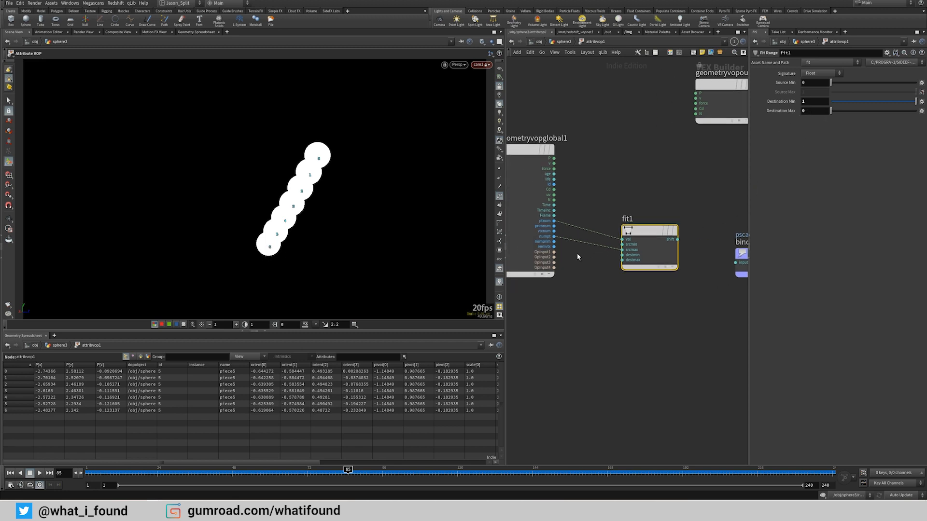
scroll(578, 253, "up", 2)
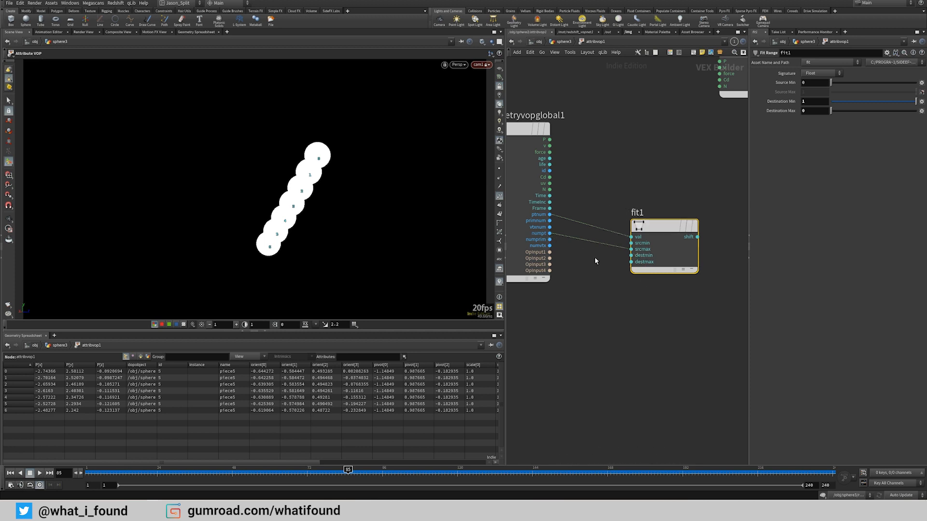
scroll(577, 263, "down", 2)
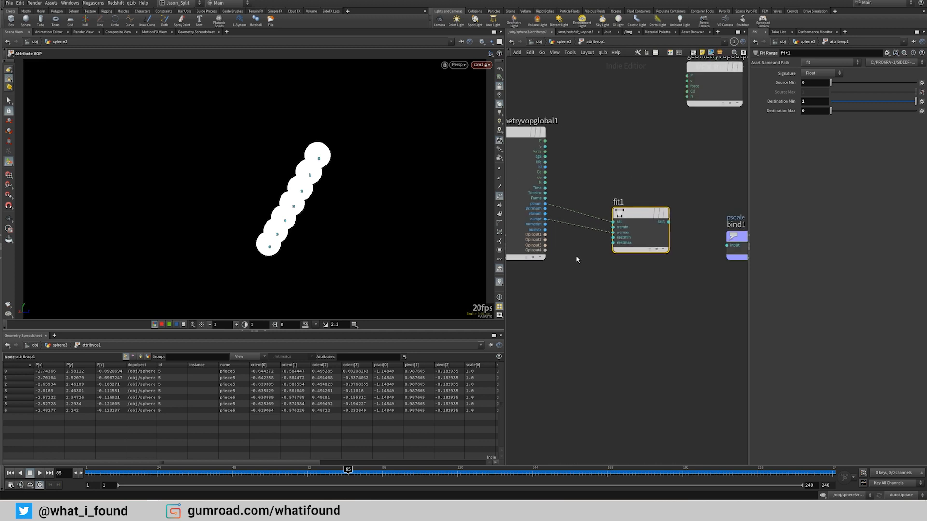
right_click(594, 234)
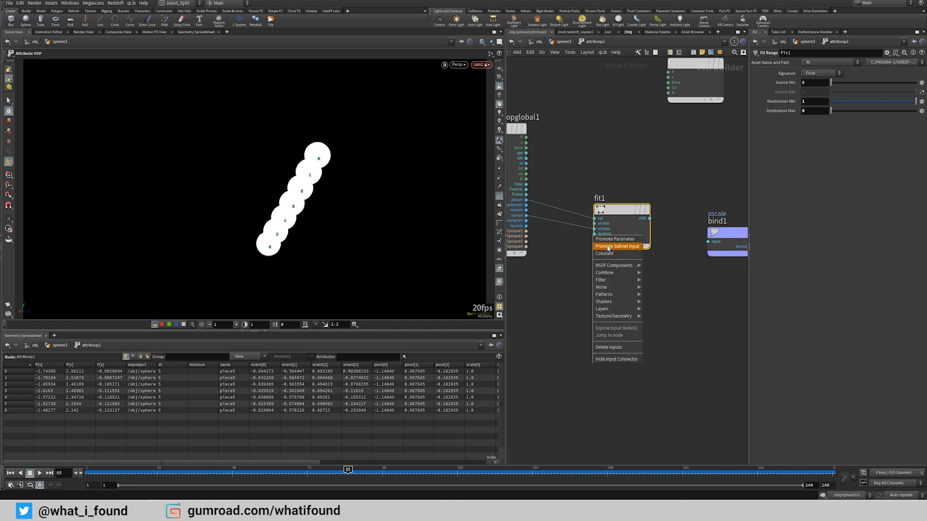
left_click(612, 239)
right_click(594, 238)
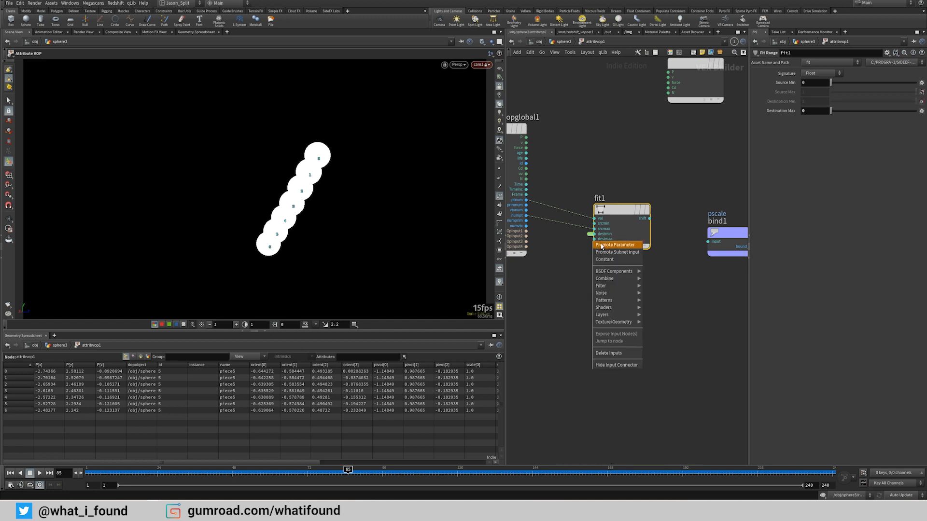
left_click(611, 245)
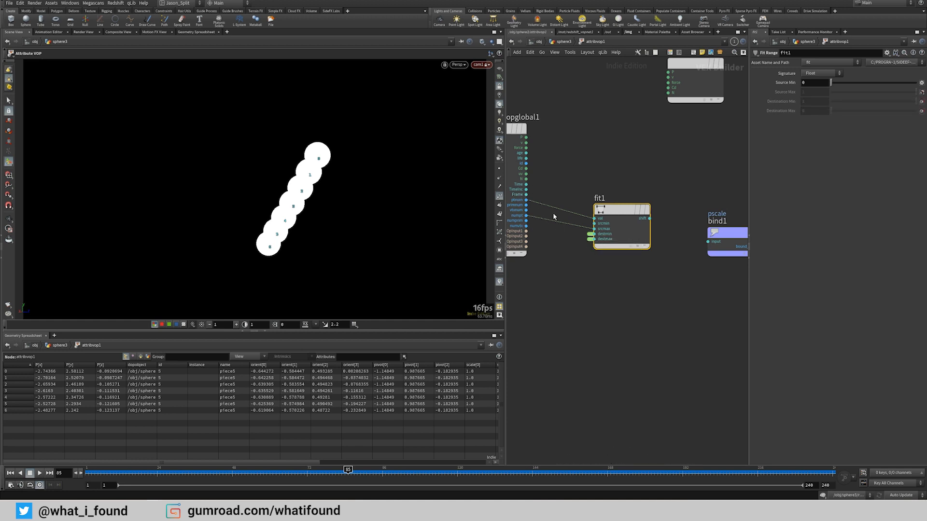
Step: Reposition fit1 and move bind1 farther from it to leave room for another node
middle_click_drag(579, 212, 553, 220)
left_click_drag(590, 215, 581, 214)
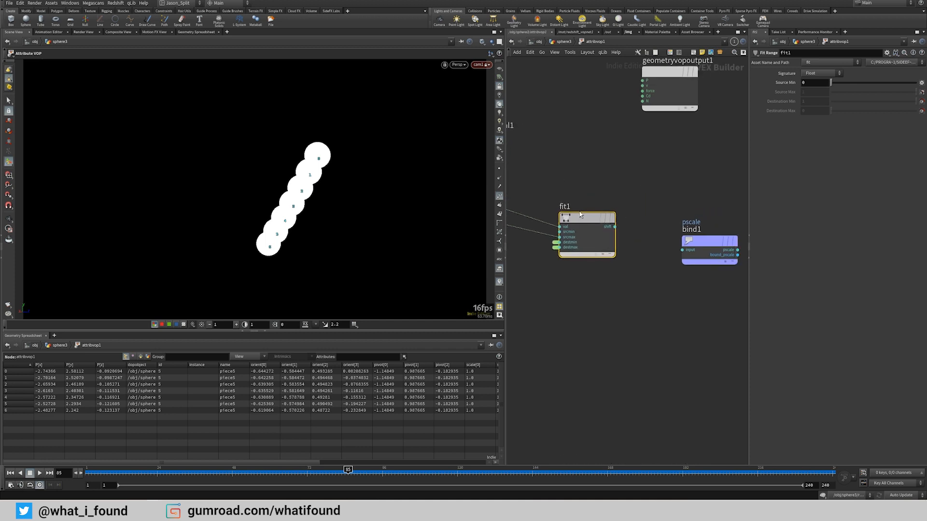
middle_click_drag(650, 199, 609, 196)
left_click_drag(669, 241, 693, 227)
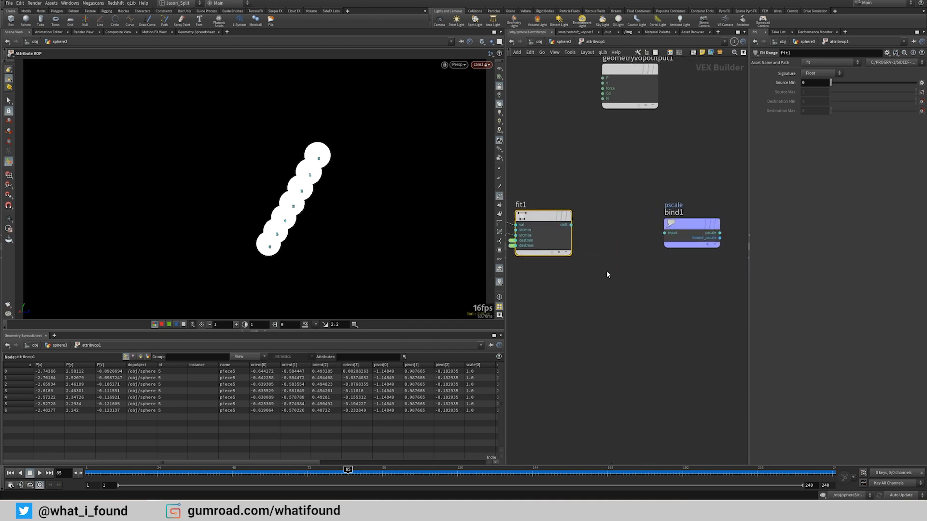
Step: Add a Ramp Parameter node between fit1 and bind1
scroll(607, 274, "down", 2)
middle_click_drag(607, 274, 660, 276)
middle_click_drag(655, 237, 615, 245)
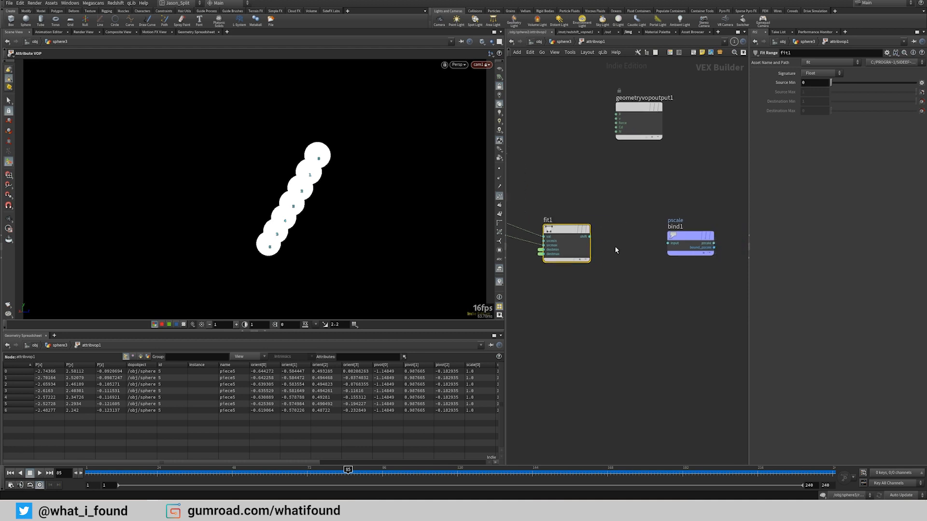
key("Tab")
type("r")
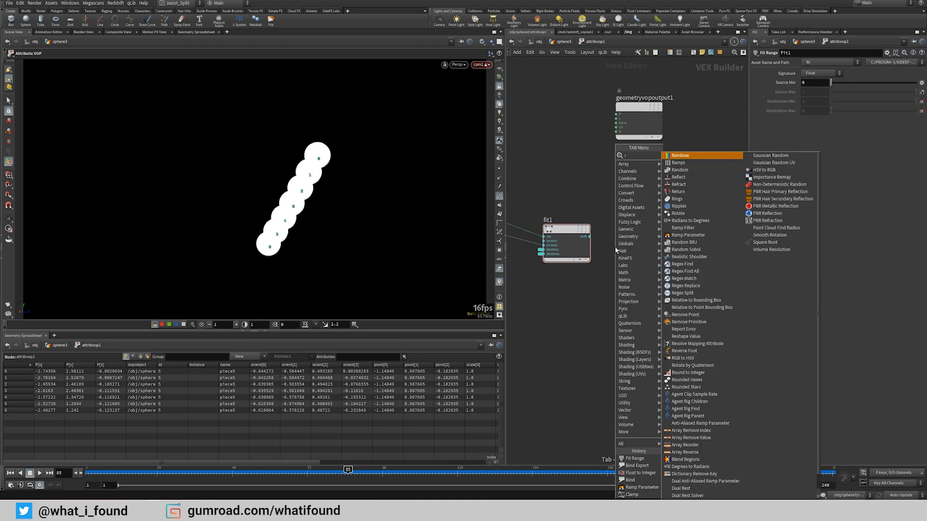
type("am")
key("Down")
key("Down")
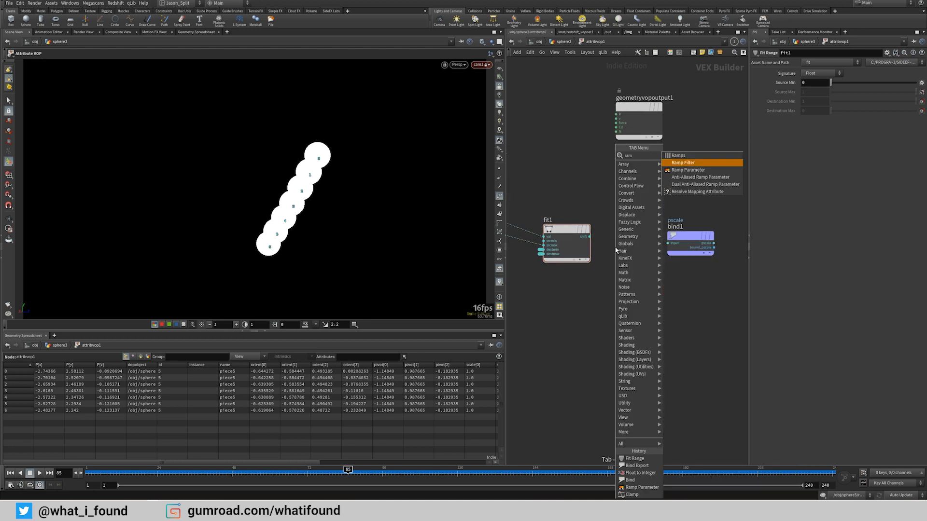
key("Return")
left_click(614, 247)
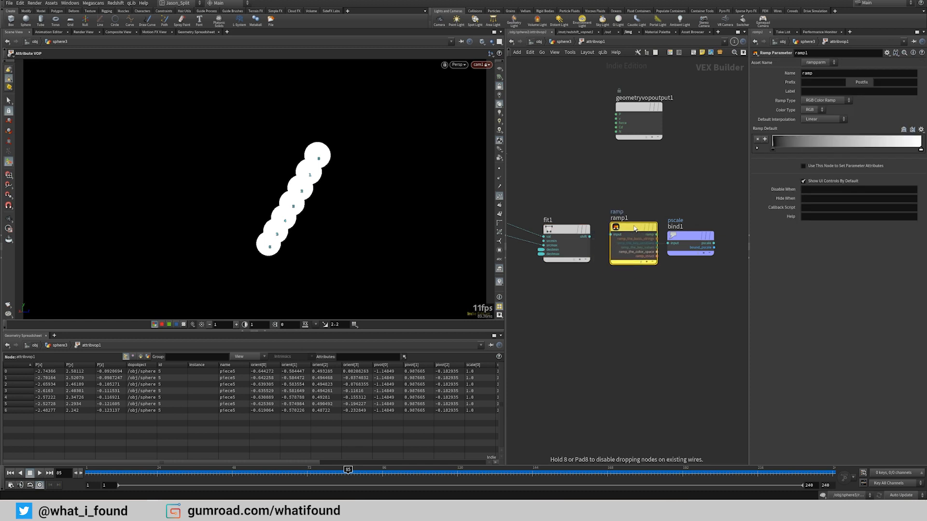
Step: Wire fit1's shift output through ramp1 into bind1's input, and return to the sphere3 network
left_click(574, 244)
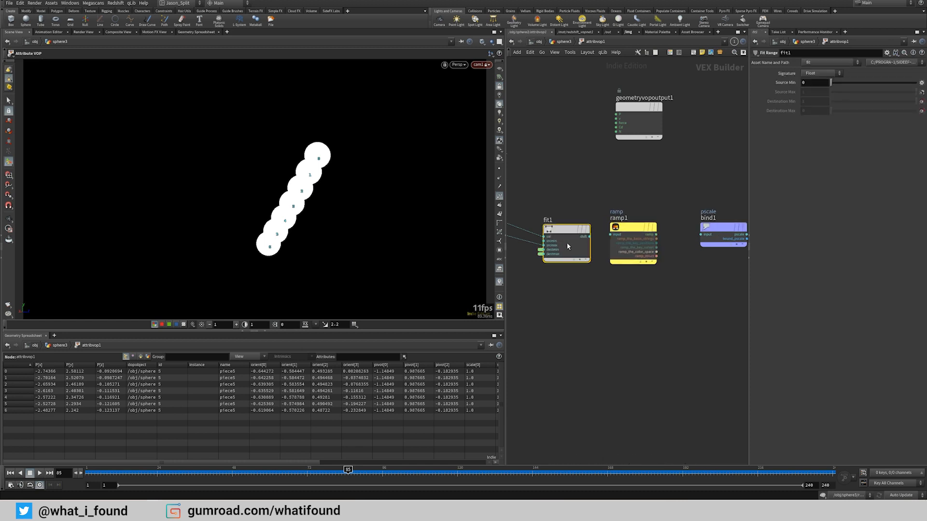
left_click_drag(589, 237, 701, 234)
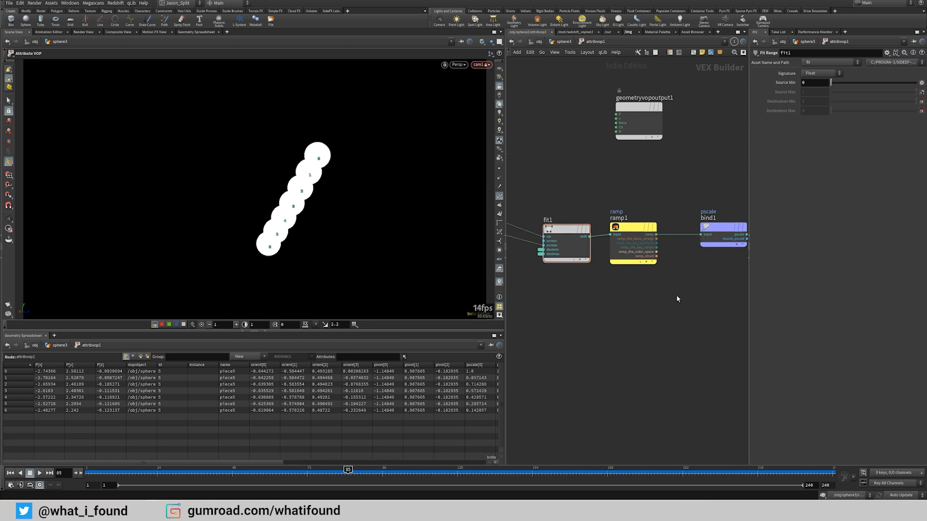
middle_click_drag(676, 300, 633, 305)
key("u")
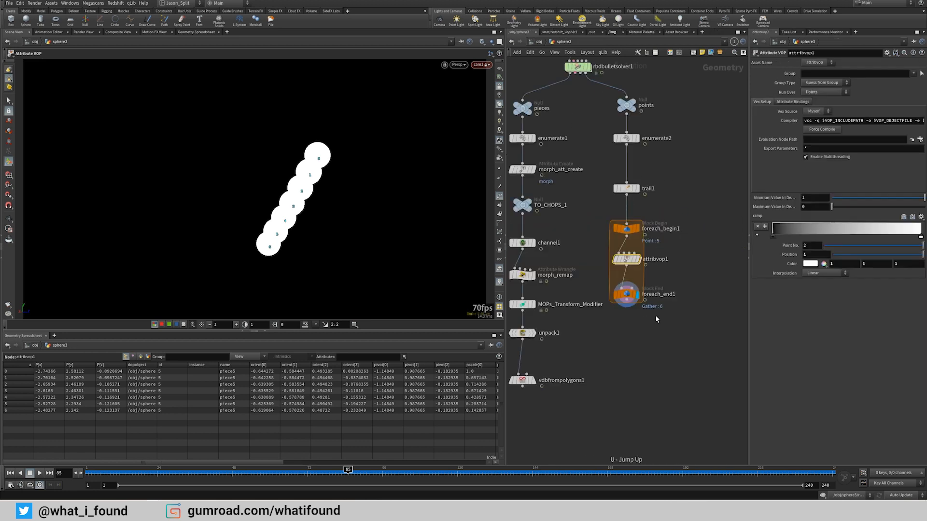
Step: Go back inside attribvop1 and change ramp1's Ramp Type to Spline Ramp (float)
left_click(636, 295)
double_click(629, 260)
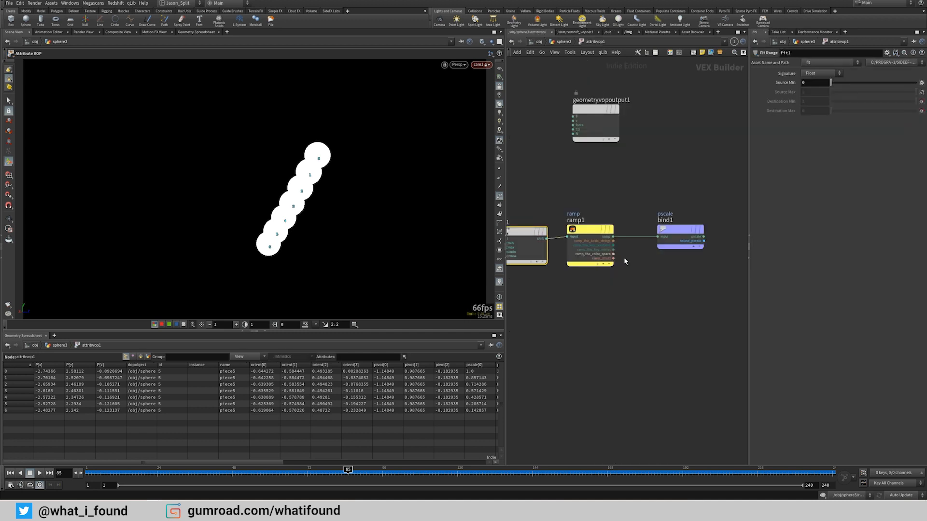
left_click_drag(603, 196, 595, 234)
left_click(818, 102)
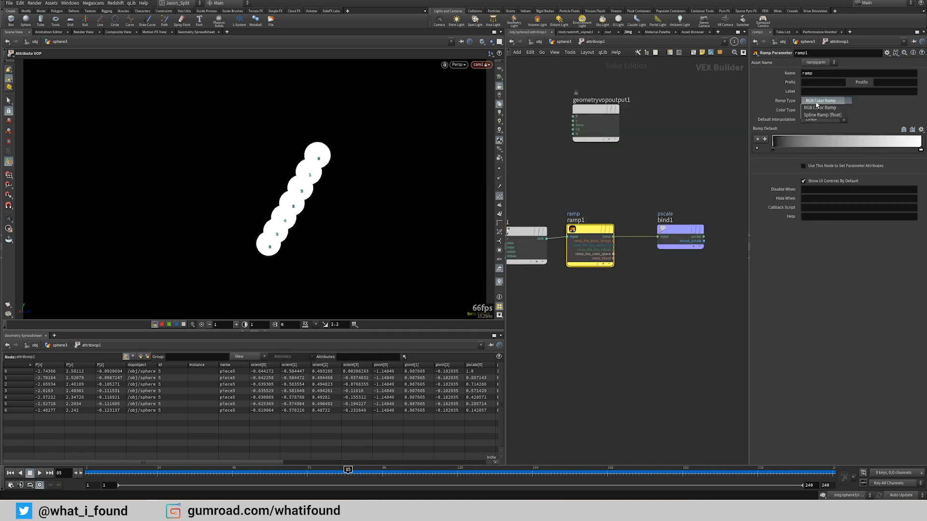
left_click(815, 116)
Step: Shape attribvop1's ramp with a point near position 0.17, value about 0.04, and raise the end point to value 1
key("u")
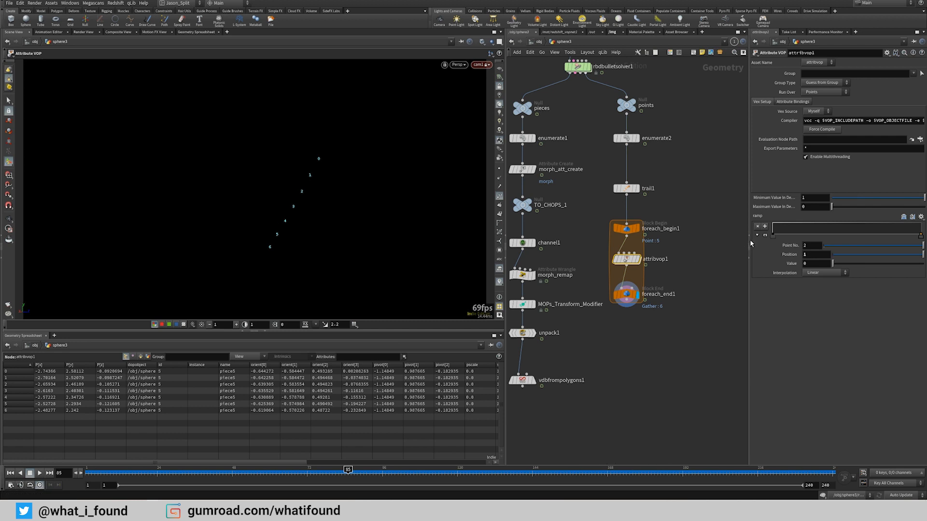
left_click(764, 235)
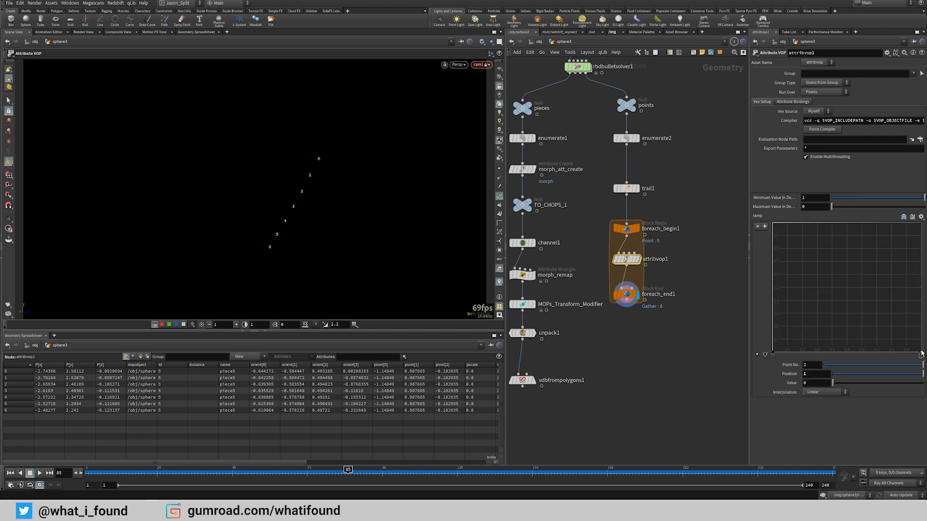
mouse_move(921, 354)
left_mouse_down()
mouse_move(921, 227)
mouse_move(921, 351)
mouse_move(921, 342)
left_mouse_up()
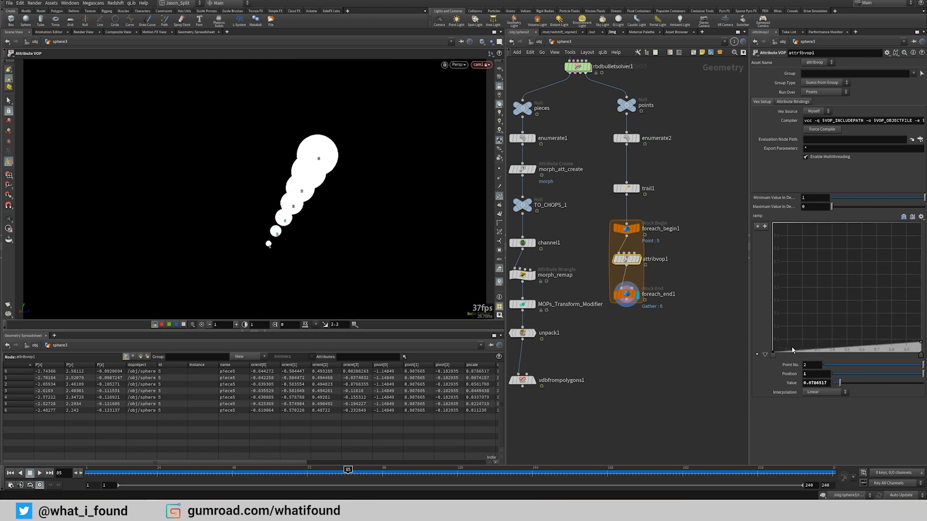
left_click_drag(793, 352, 799, 352)
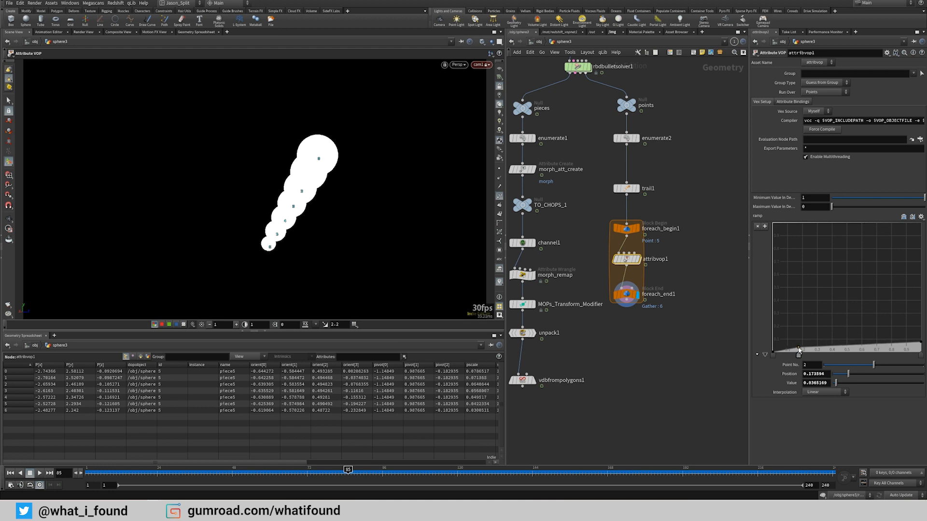
left_click_drag(921, 344, 922, 224)
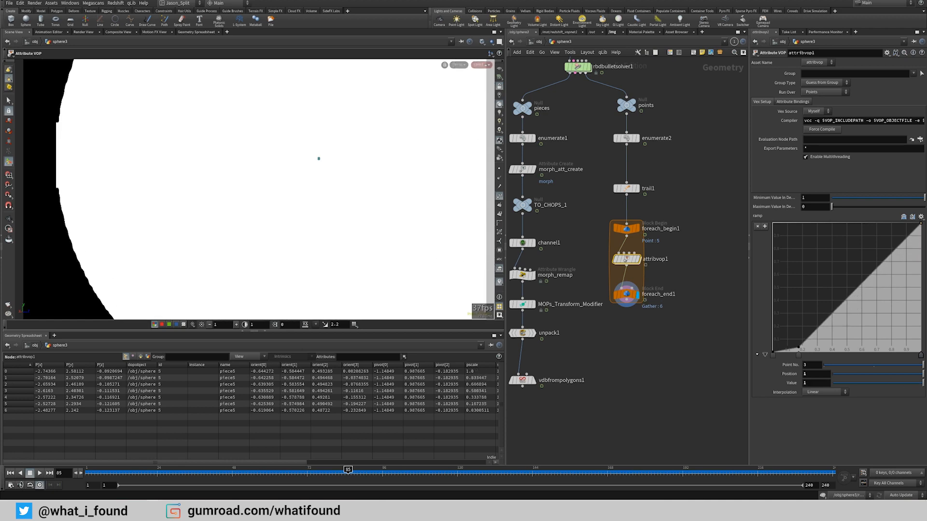
Step: Lower attribvop1's promoted destination minimum value to 0.195
double_click(625, 260)
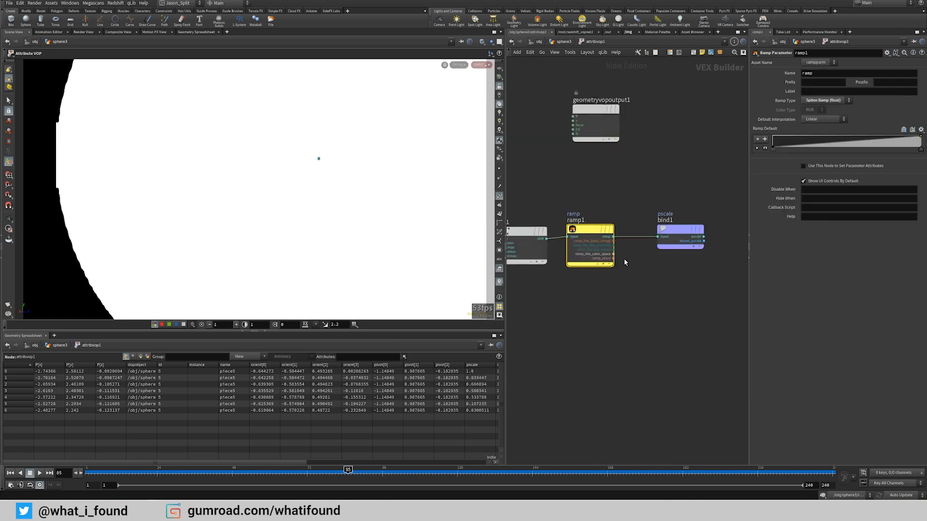
key("u")
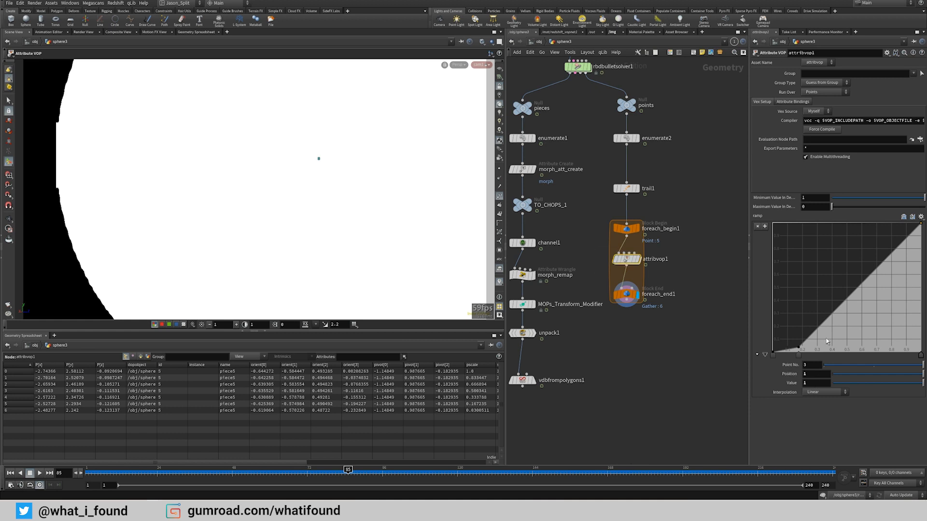
left_click_drag(909, 200, 850, 202)
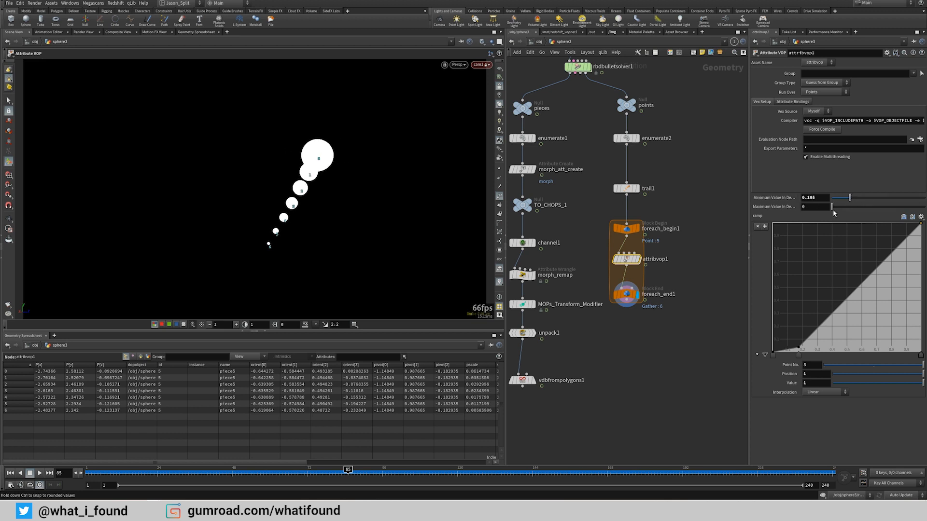
Step: Remove the extra low point from attribvop1's ramp and set the promoted destination maximum value to 0.023
left_click(798, 353, "ctrl")
mouse_move(830, 208)
left_mouse_down()
mouse_move(834, 217)
mouse_move(838, 204)
left_mouse_up()
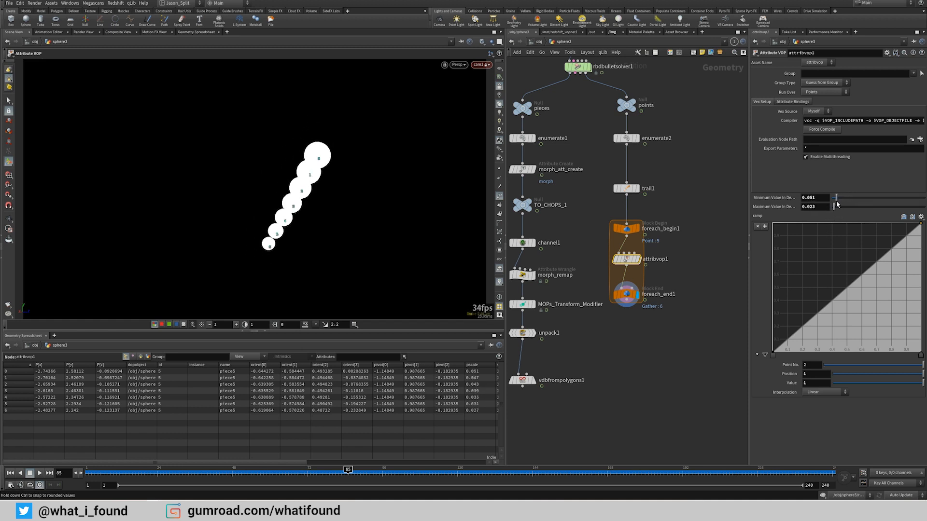
Step: Add a point to attribvop1's ramp near position 0.44, value about 0.48, and set the destination minimum value to 0.086
left_click_drag(849, 286, 841, 310)
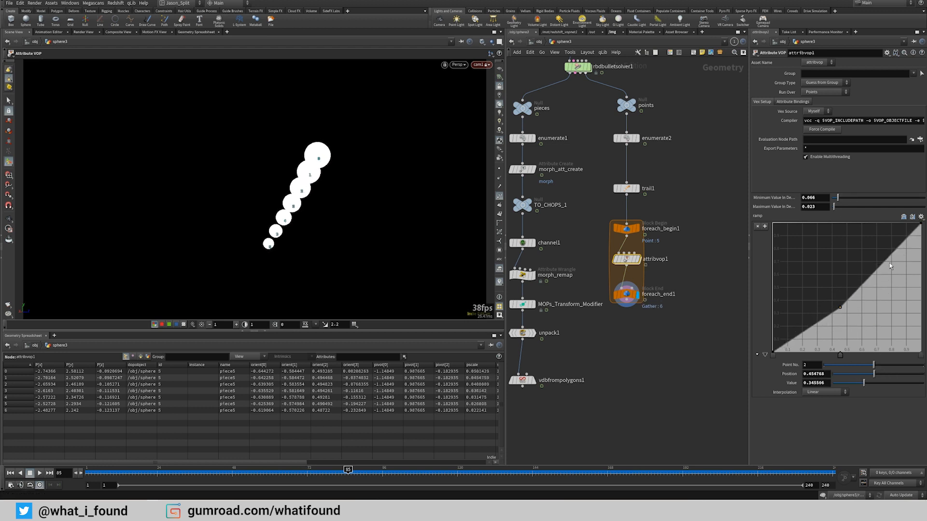
left_click_drag(837, 201, 840, 200)
mouse_move(841, 311)
left_mouse_down()
mouse_move(844, 290)
mouse_move(850, 296)
mouse_move(839, 293)
left_mouse_up()
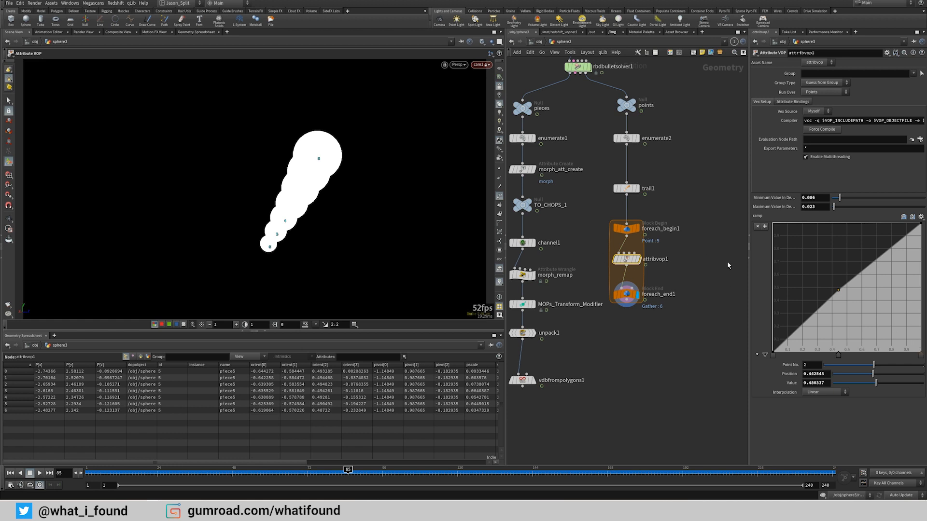
left_click_drag(627, 266, 628, 268)
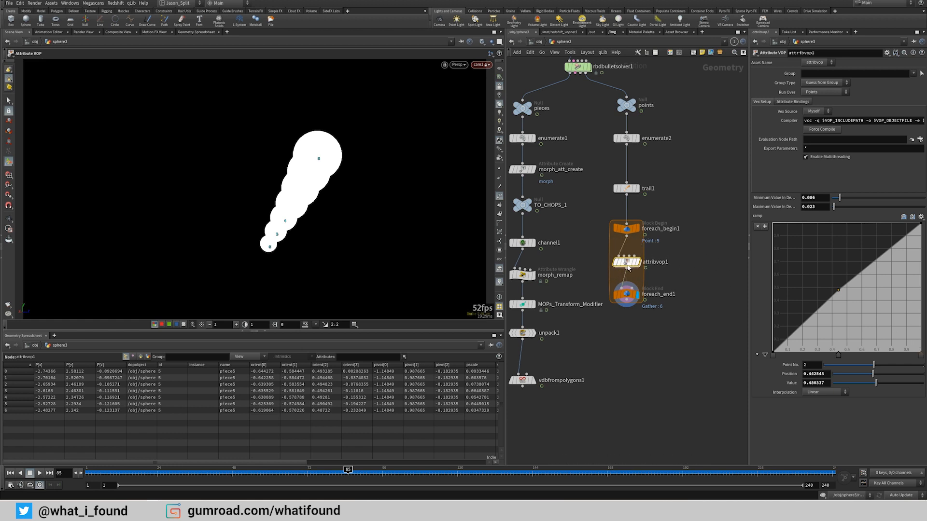
Step: At frame 91, set trail1's Trail Length to 8 and Trail Increment to 0.5
left_click_drag(348, 473, 366, 473)
right_click_drag(364, 201, 292, 227, "alt")
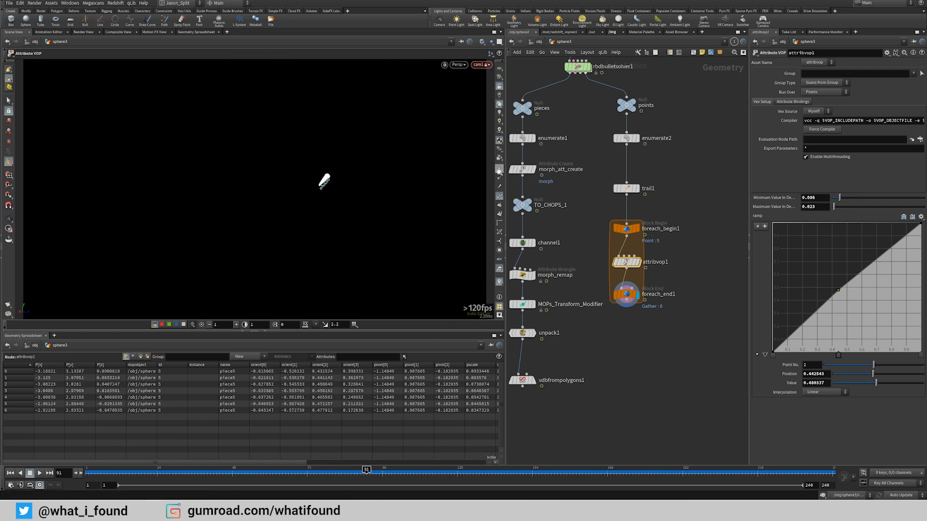
left_click(626, 188)
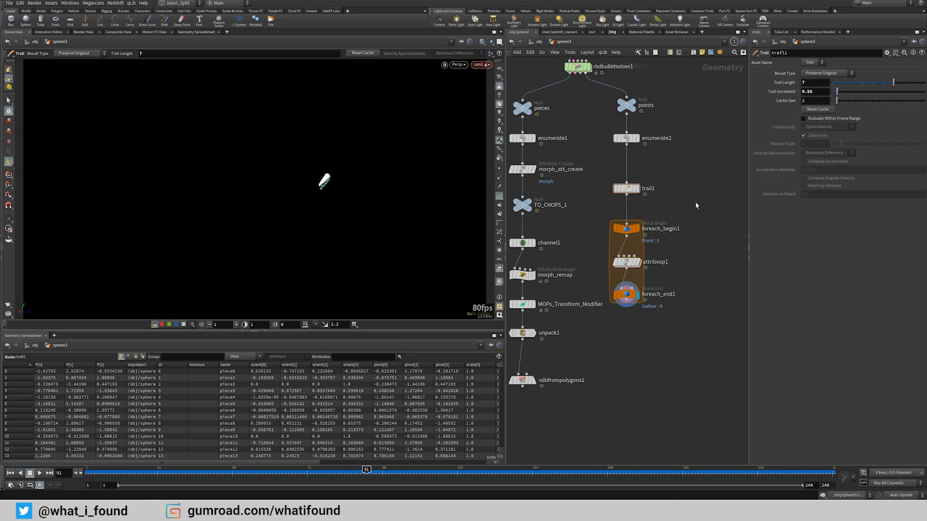
left_click_drag(837, 93, 849, 93)
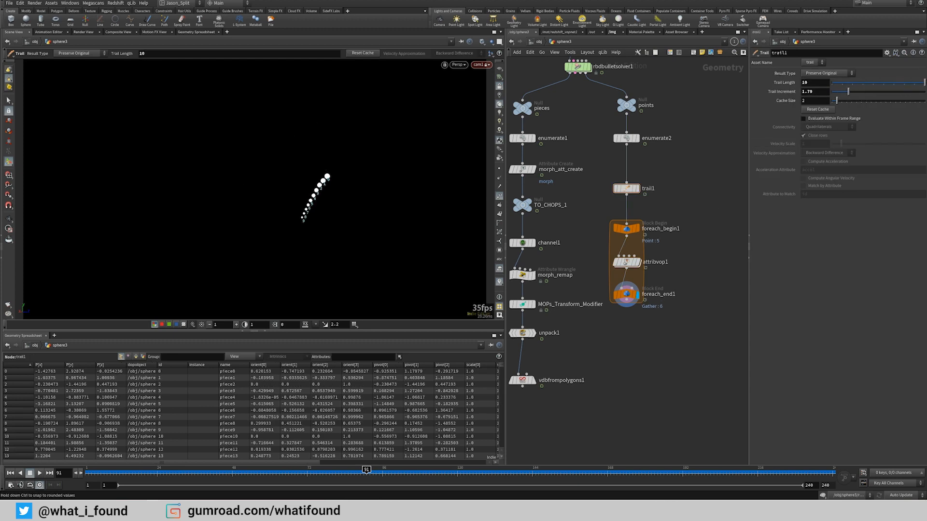
left_click_drag(849, 93, 836, 92)
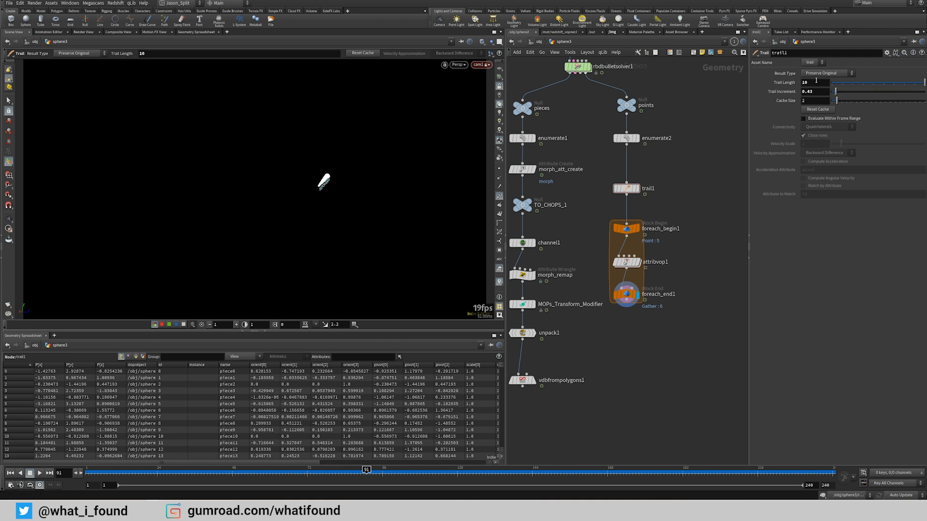
mouse_move(815, 81)
middle_mouse_down()
mouse_move(893, 86)
mouse_move(813, 81)
mouse_move(827, 82)
middle_mouse_up()
left_click_drag(807, 93, 842, 95)
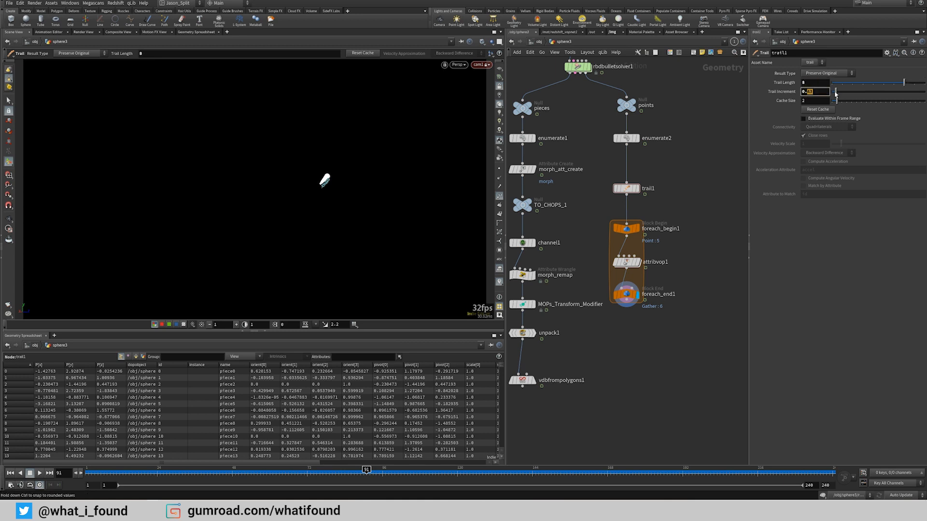
key("Escape")
key("Return")
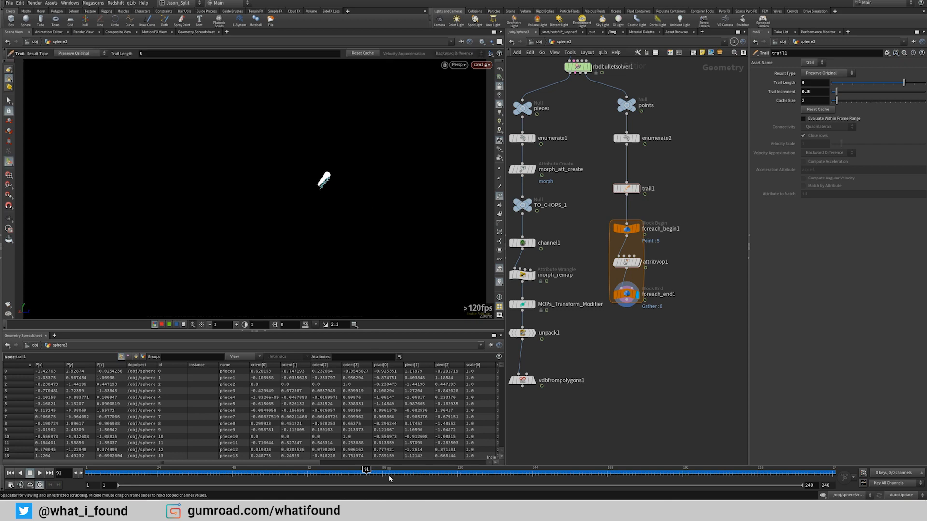
Step: At frame 72, turn off foreach_end1's Single Pass option and hide the point numbers in the viewport
left_click_drag(368, 470, 311, 477)
key("Escape")
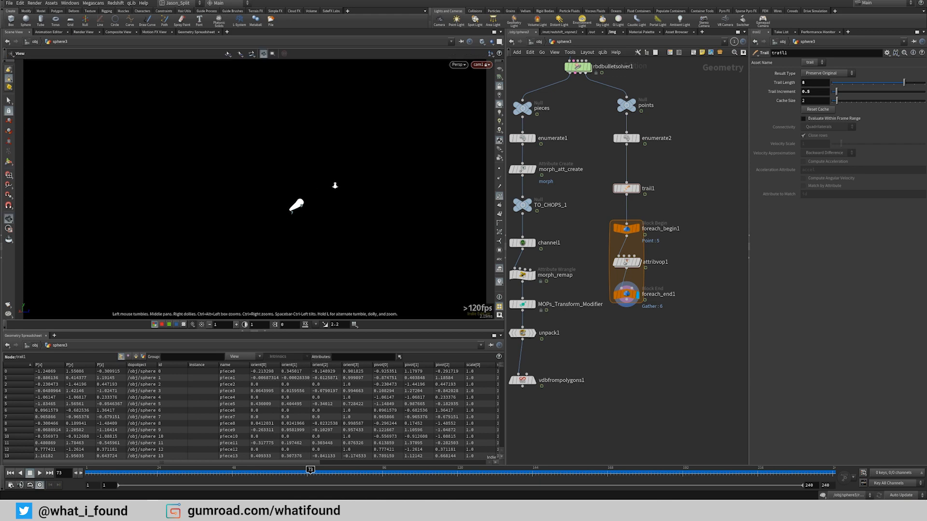
key("Return")
left_click_drag(312, 464, 308, 464)
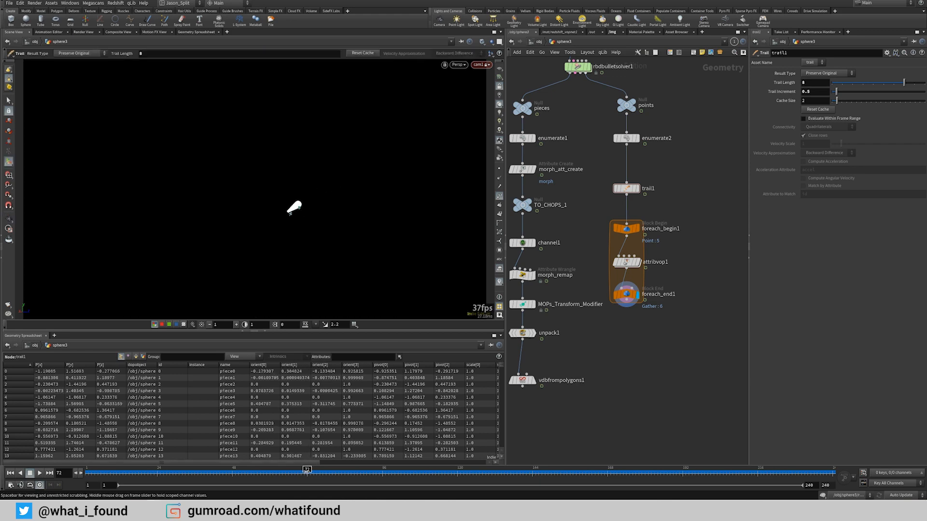
left_click(626, 294)
left_click(754, 147)
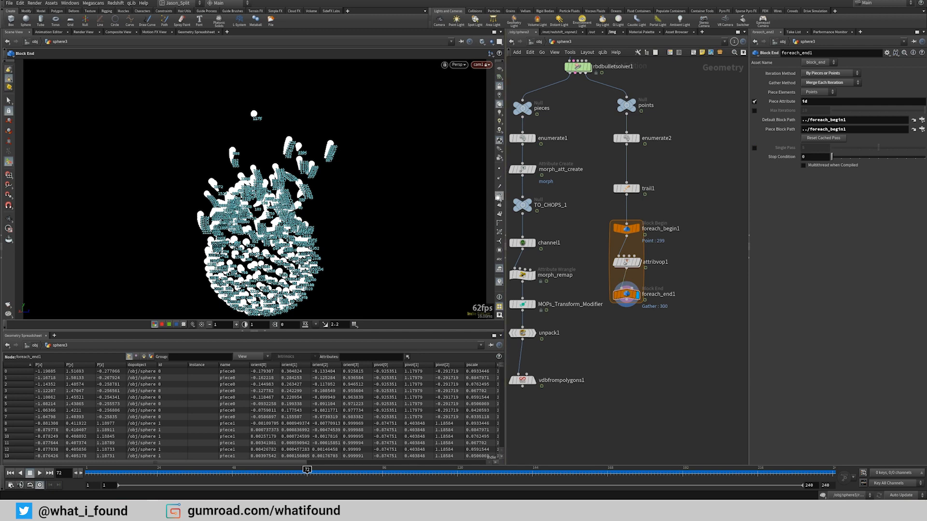
left_click(499, 198)
Step: Scrub the timeline between frames 42 and 87 to examine the tapered trails on all pieces
left_click_drag(307, 471, 309, 414)
middle_click_drag(570, 291, 611, 291)
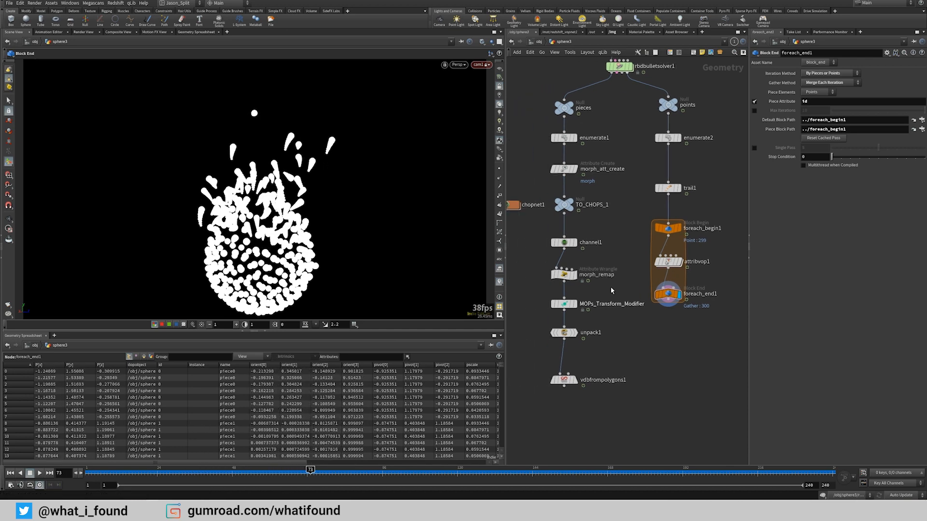
left_click_drag(304, 463, 352, 461)
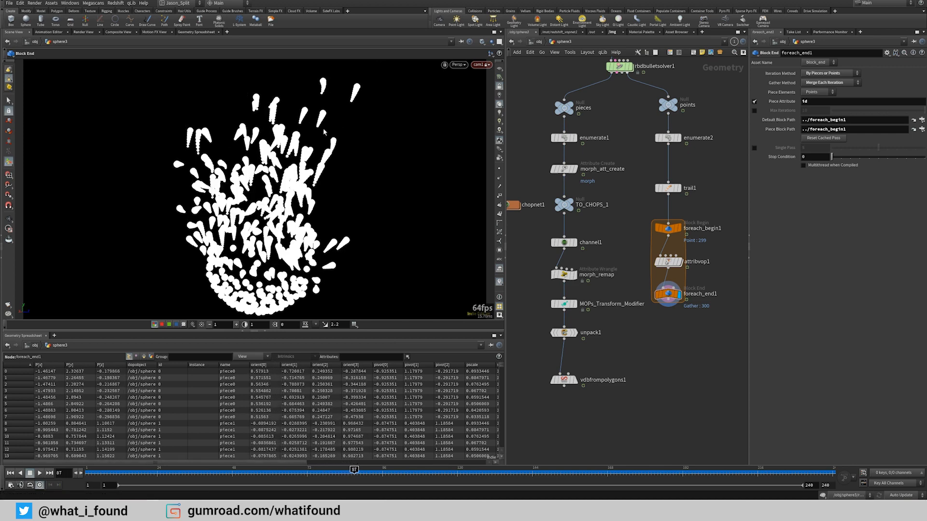
left_click_drag(351, 465, 345, 466)
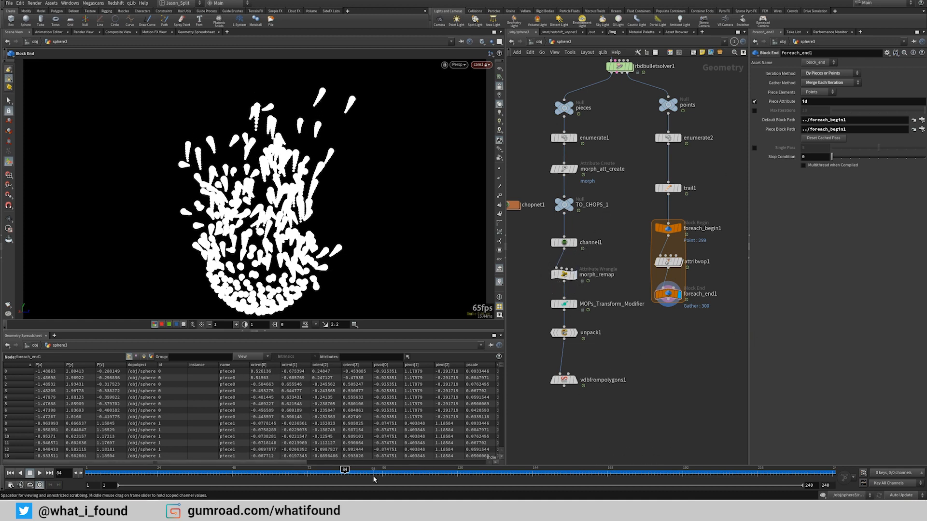
left_click_drag(344, 470, 192, 442)
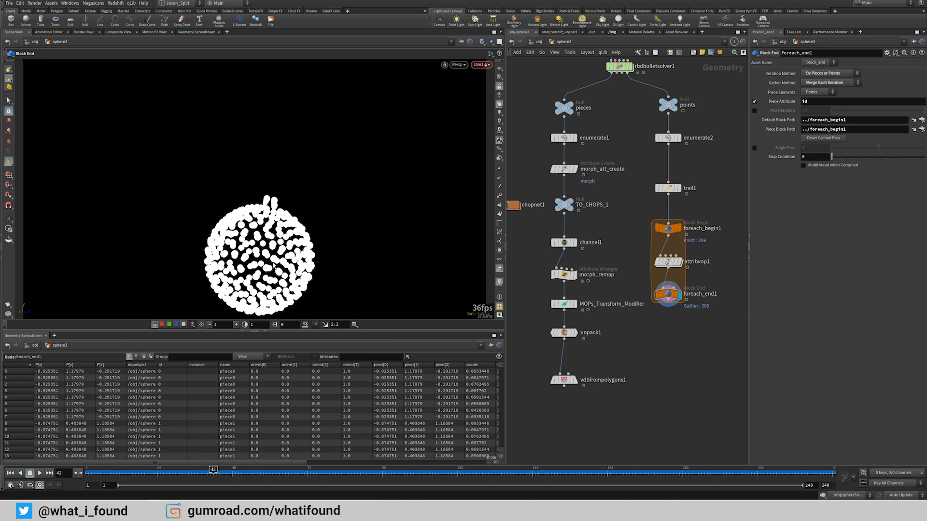
middle_click_drag(274, 265, 274, 228, "alt")
right_click_drag(274, 228, 286, 232, "alt")
left_click_drag(286, 232, 313, 252, "alt")
Step: Go inside attribvop1 and reposition ramp1 and geometryvopglobal1 to make room for more nodes
left_click(668, 262)
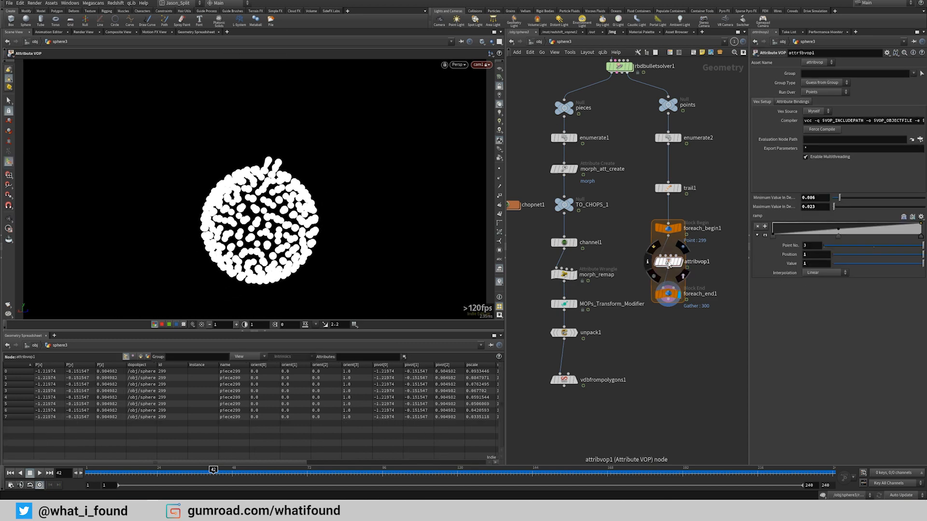
double_click(668, 262)
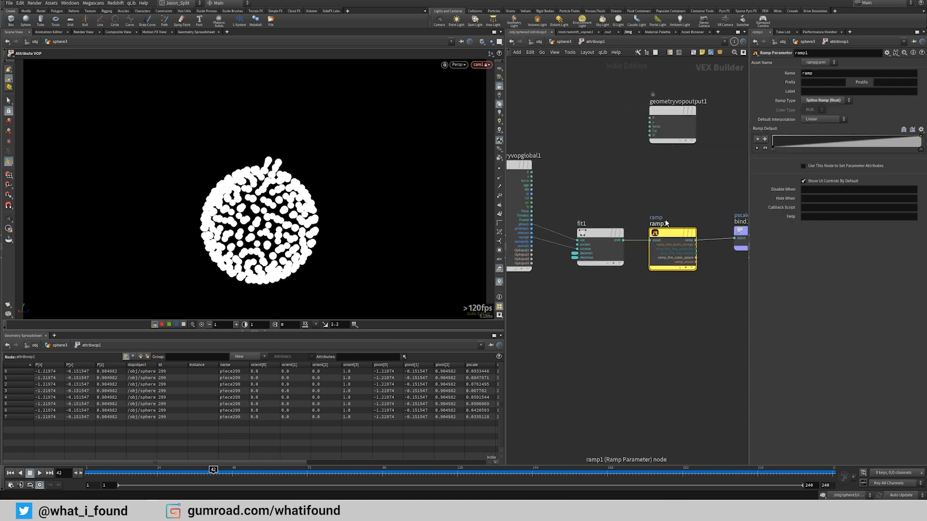
key("l")
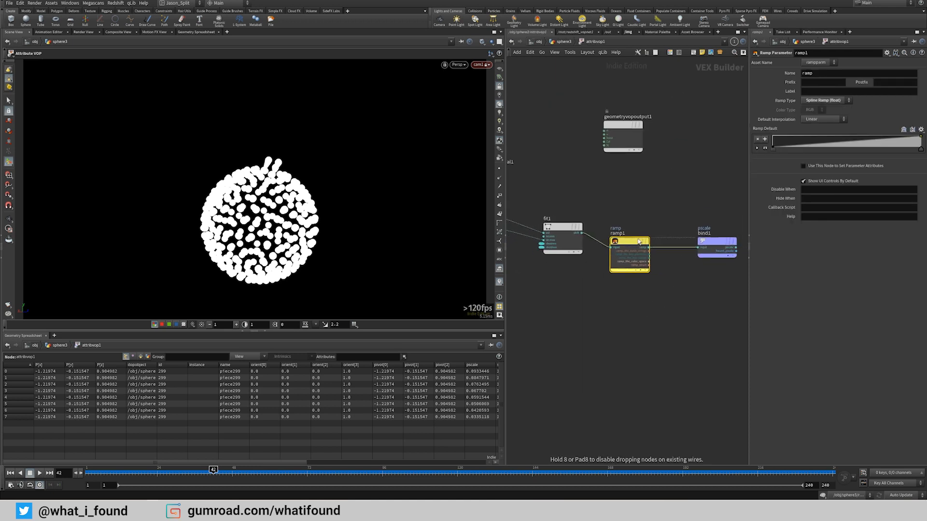
middle_click_drag(542, 198, 647, 216)
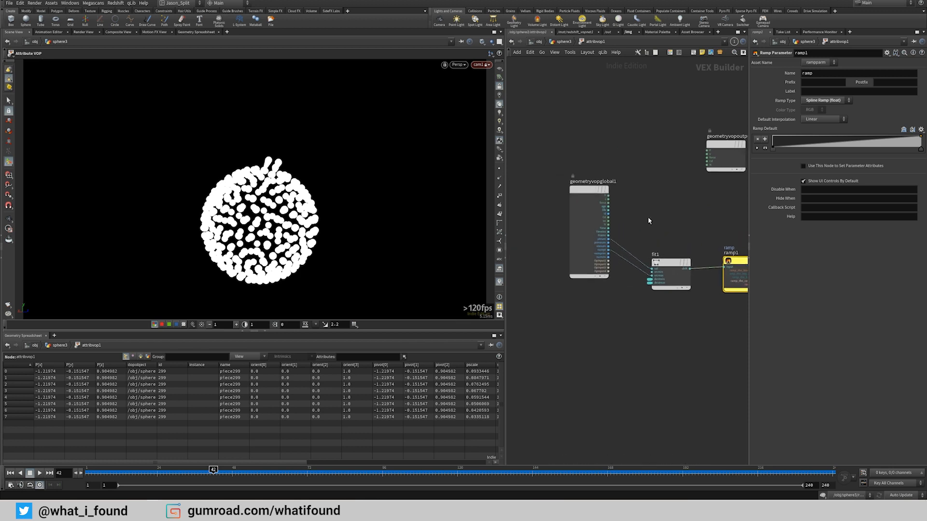
left_click_drag(582, 185, 563, 186)
Step: Add a Length node above fit1 and wire geometryvopglobal1's v output into its vec input
key("Tab")
mouse_move(626, 216)
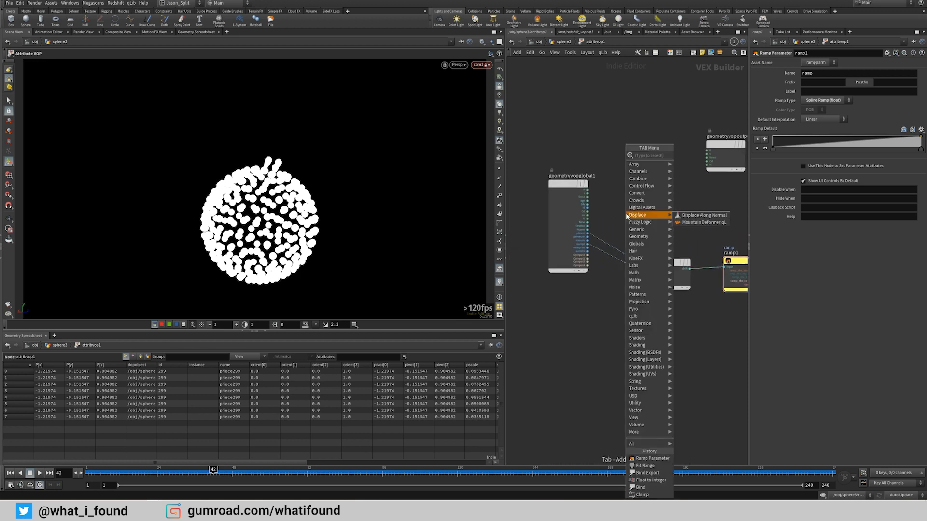
type("len")
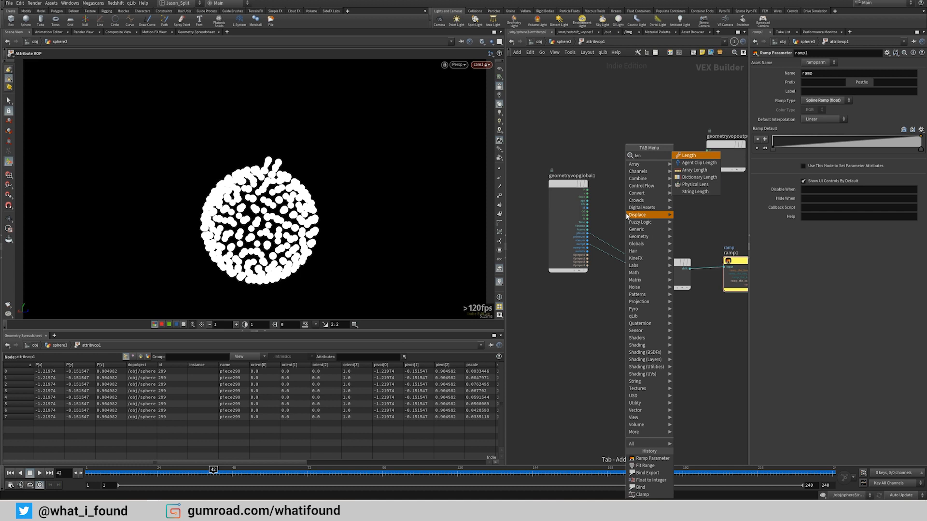
key("Return")
left_click(619, 216)
scroll(619, 216, "up", 4)
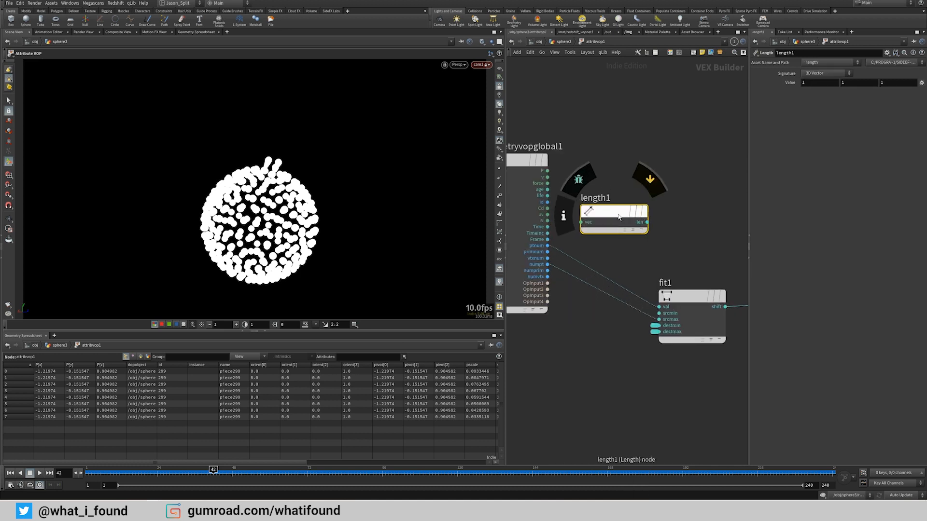
left_click_drag(619, 216, 548, 177)
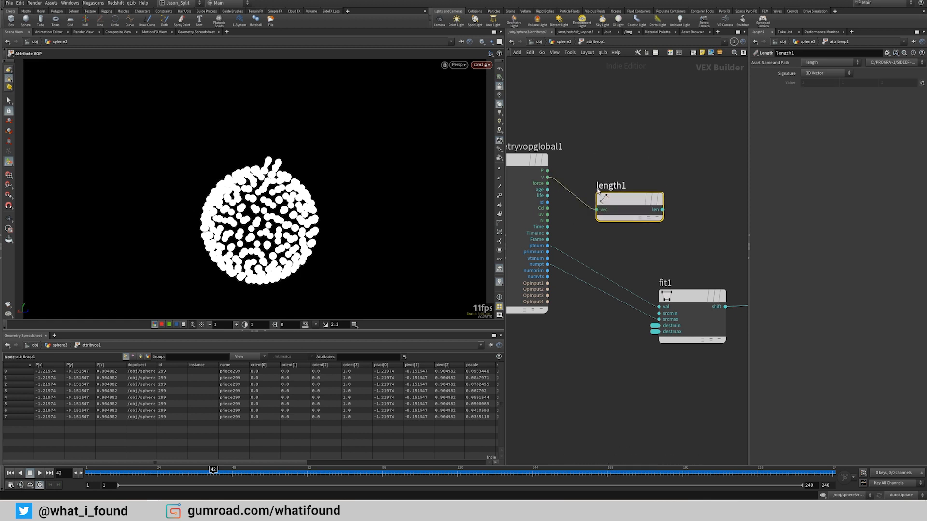
middle_click_drag(619, 168, 589, 170)
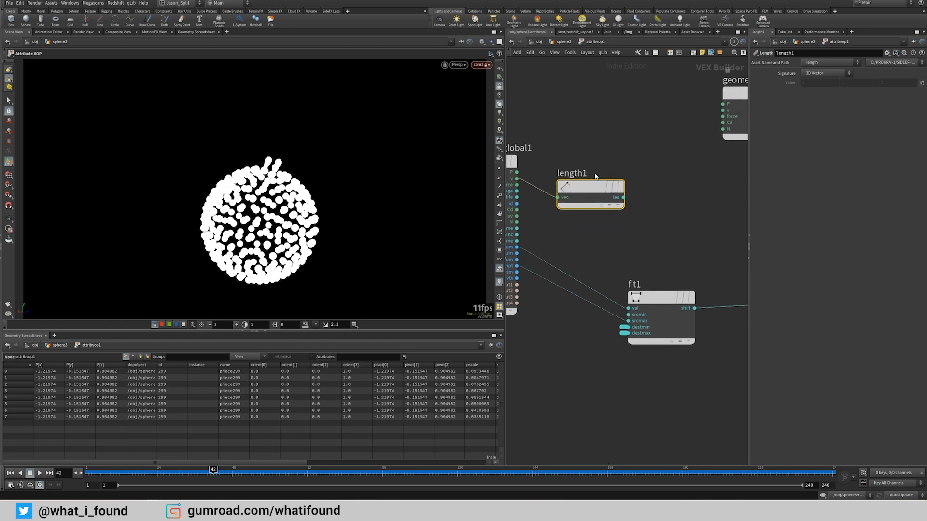
left_click_drag(595, 187, 602, 203)
middle_click_drag(620, 172, 593, 169)
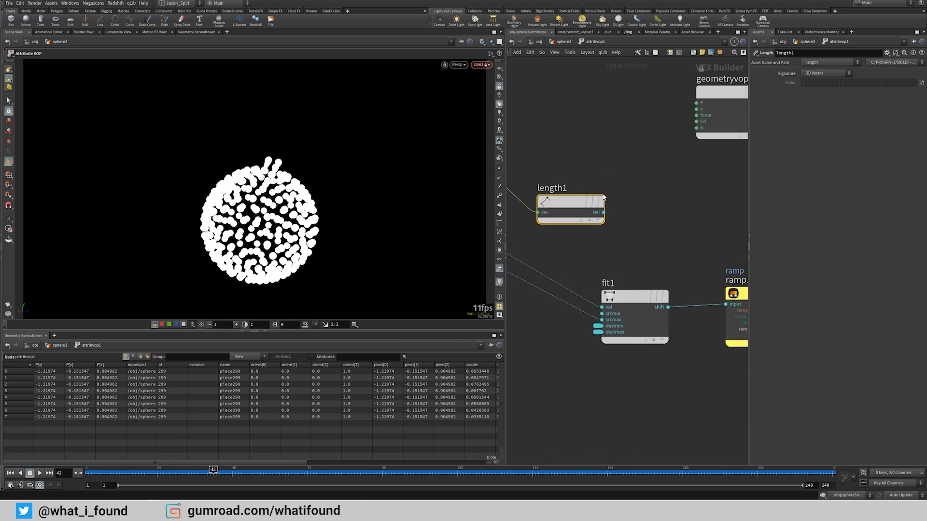
Step: Add a Clamp node above ramp1 and wire length1's len output into its val input
middle_click_drag(633, 254, 607, 248)
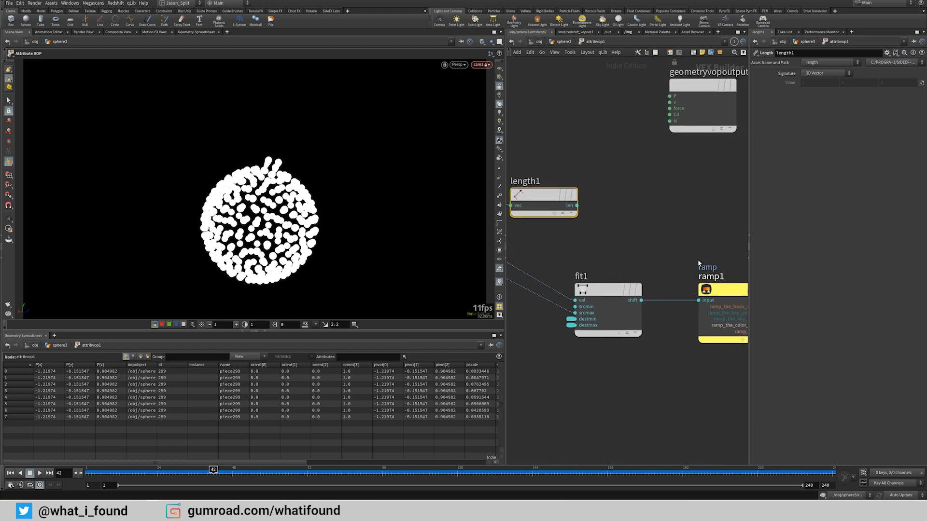
scroll(628, 218, "down", 2)
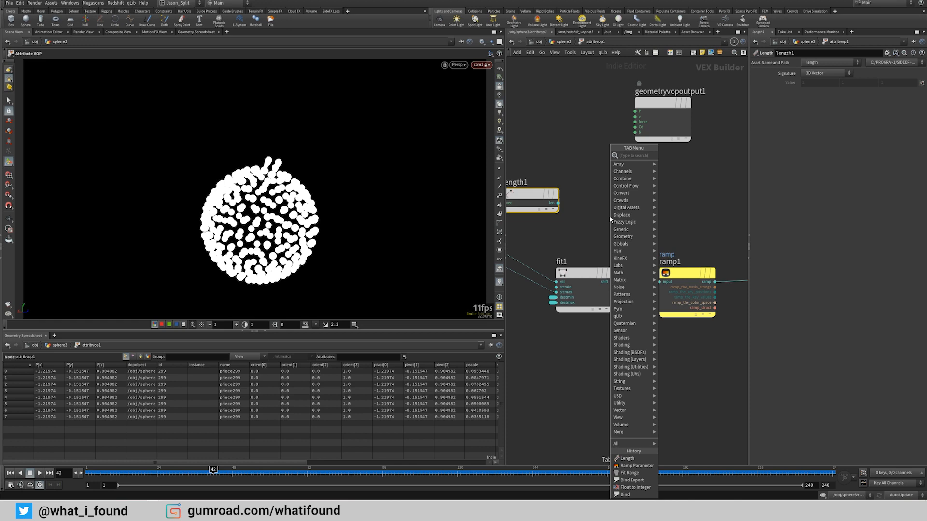
type("cl")
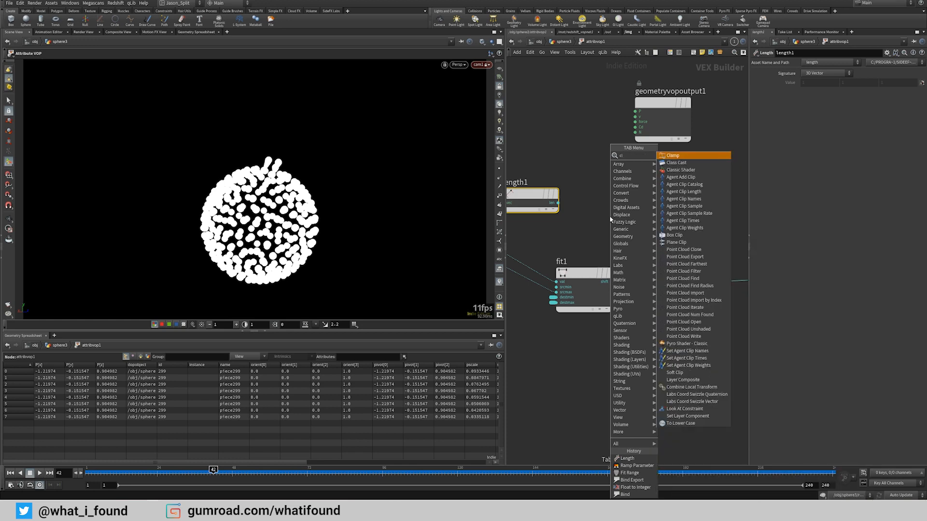
key("Return")
key("Escape")
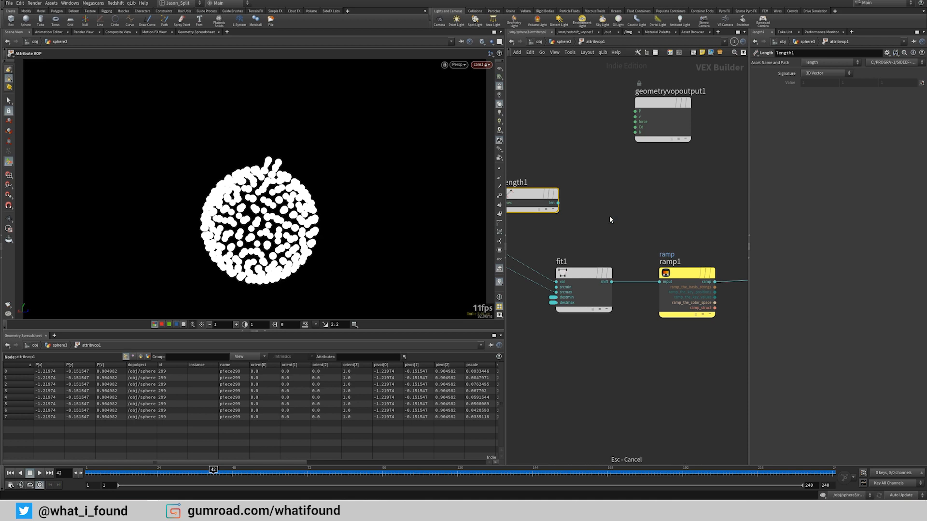
key("Tab")
type("cla")
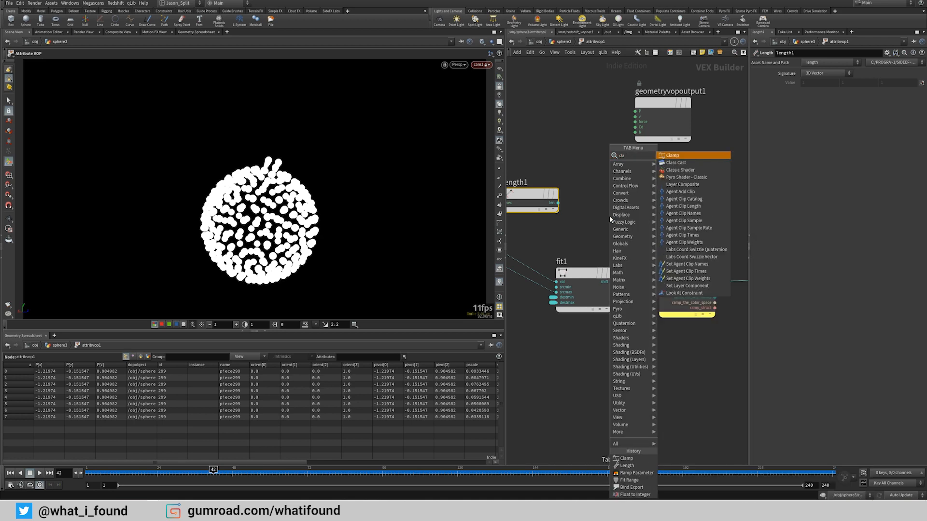
key("Return")
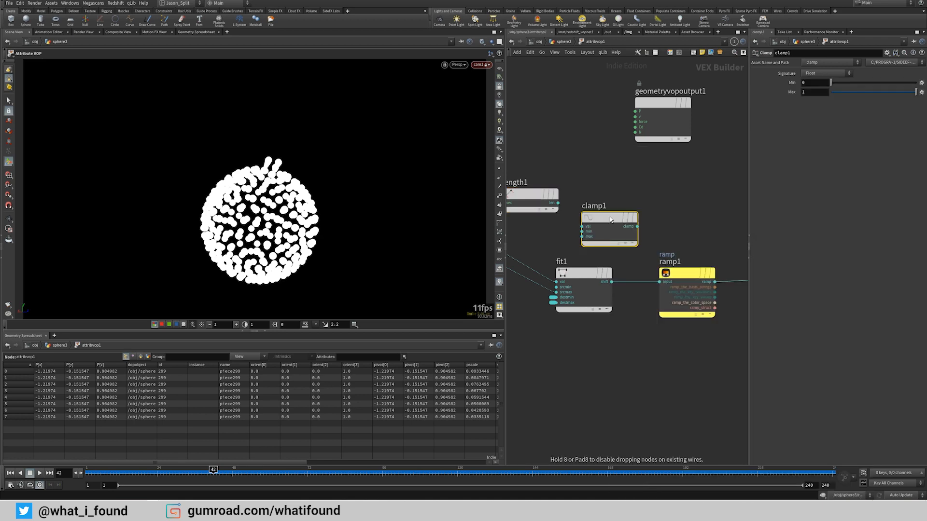
left_click(677, 195)
left_click_drag(648, 203, 558, 203)
Step: Add a Fit Range node between length1 and clamp1
middle_click_drag(601, 222, 572, 219)
key("Tab")
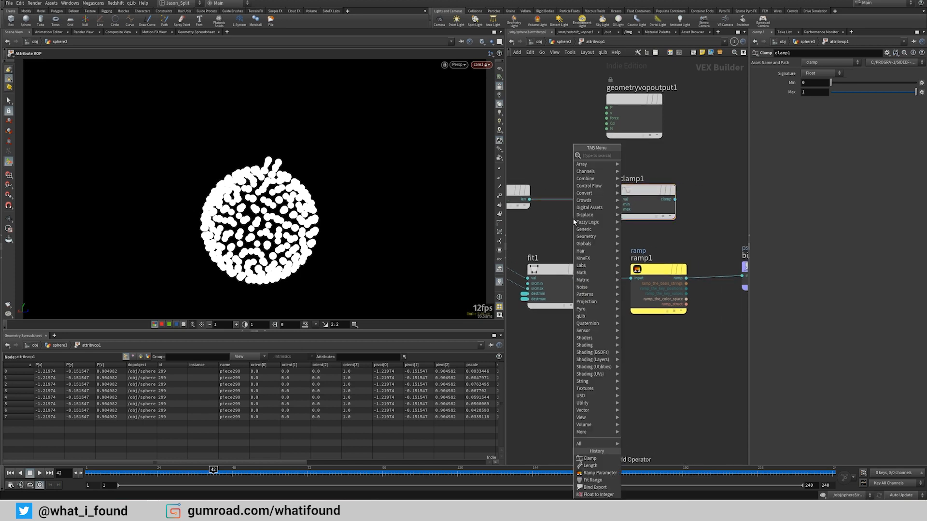
type("mult")
key("Return")
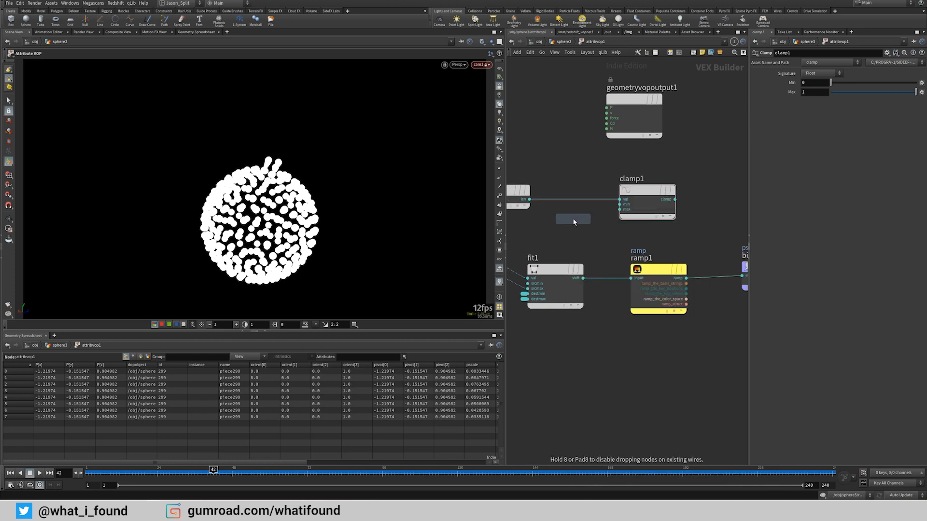
left_click(574, 221)
left_click_drag(573, 220, 572, 191)
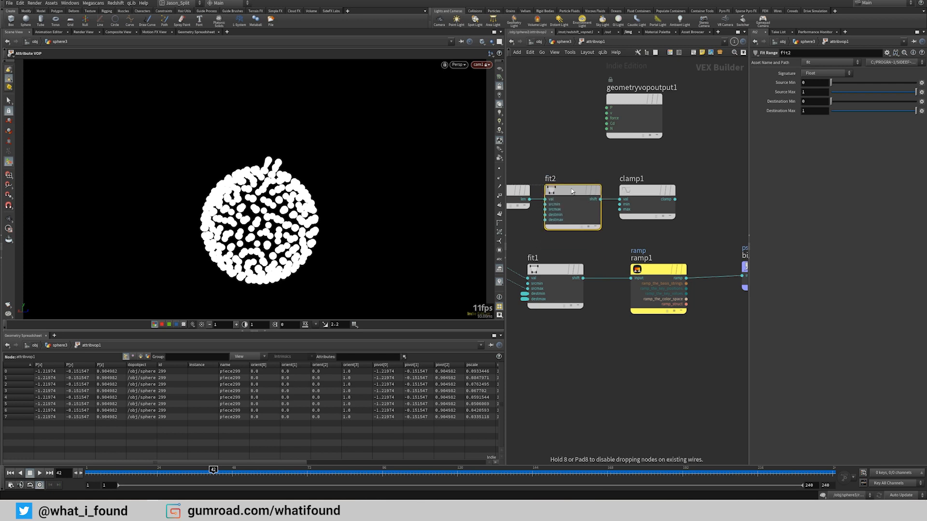
mouse_move(572, 191)
scroll(586, 215, "up", 3)
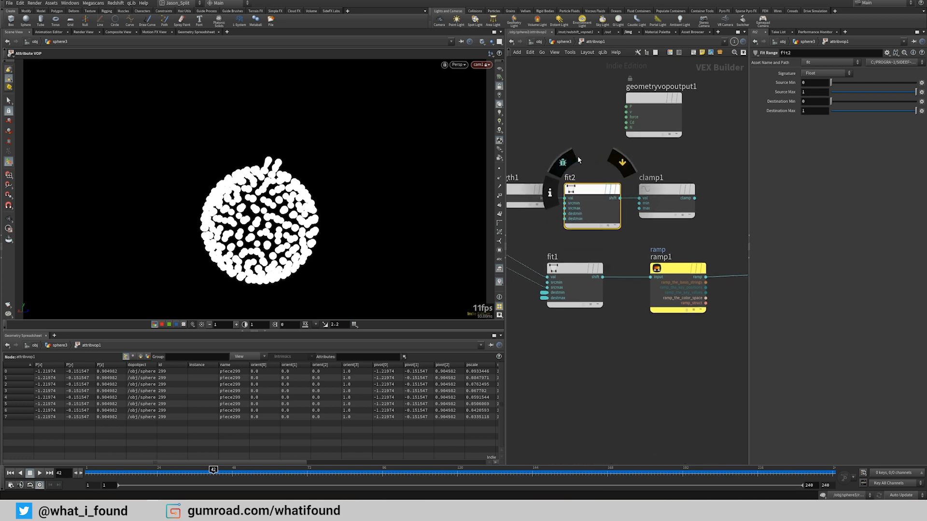
scroll(586, 216, "up", 1)
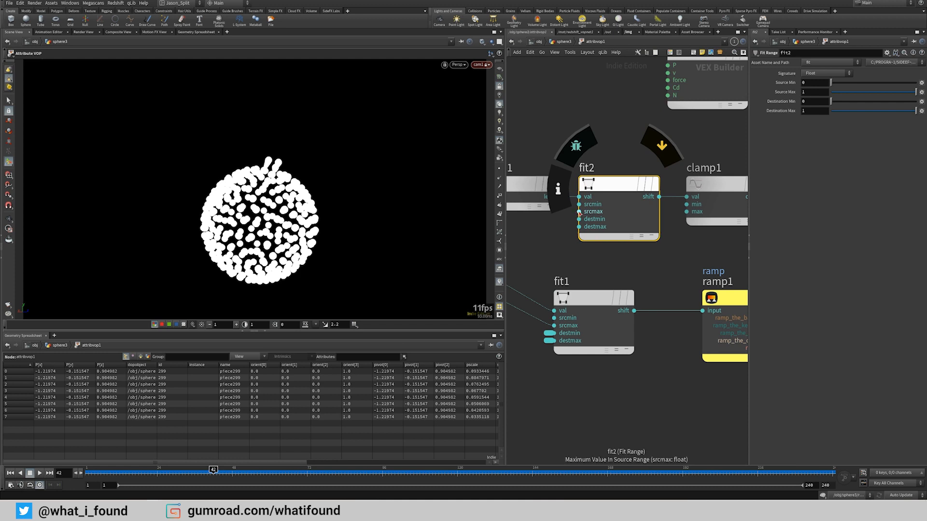
Step: Promote fit2's srcmax input to a parameter and place the expanded parameter node below length1
middle_click(579, 213)
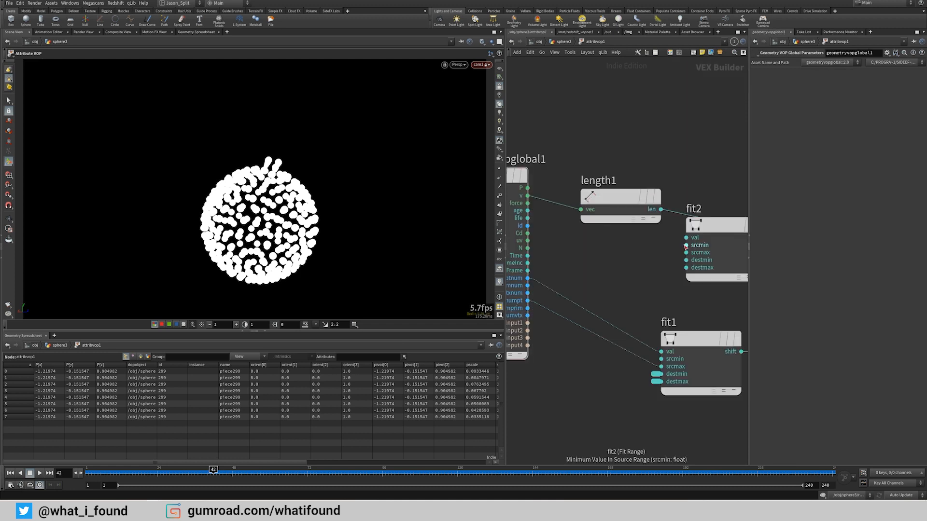
middle_click_drag(686, 252, 690, 260)
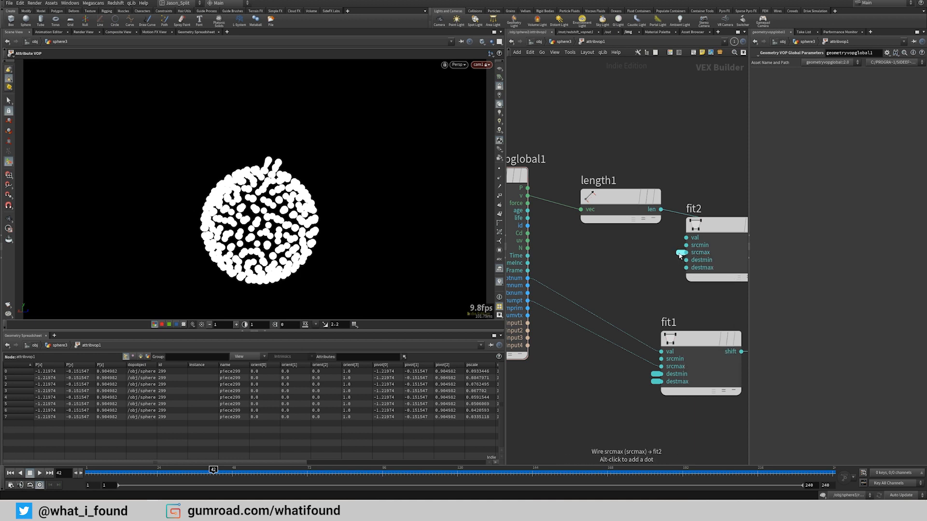
left_click(680, 253)
left_click_drag(625, 222, 625, 272)
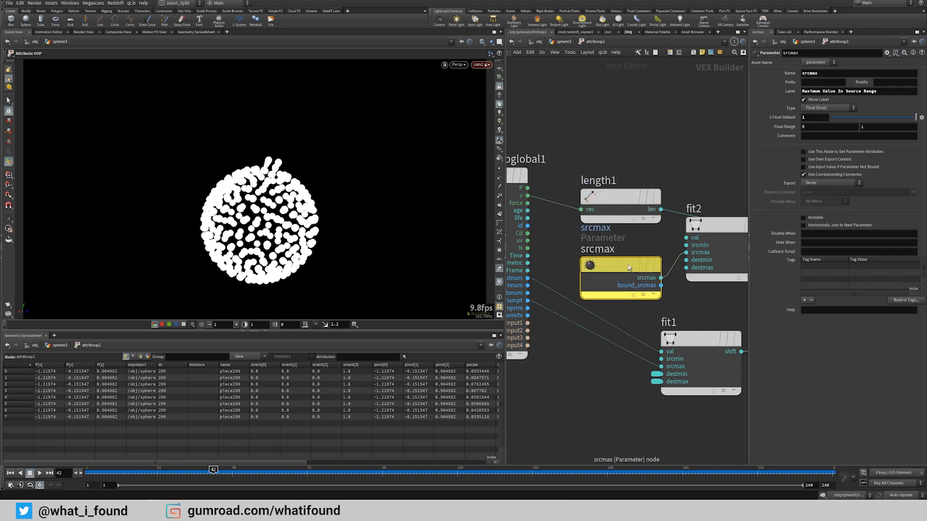
Step: Set both the name and label of the srcmax parameter to Speed Max and check it on attribvop1's interface
double_click(816, 73)
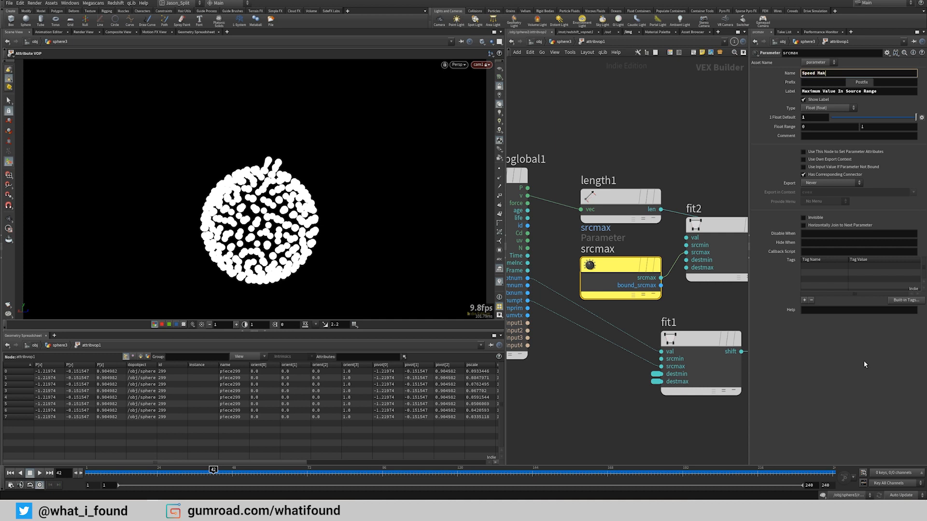
key("Return")
key("Tab")
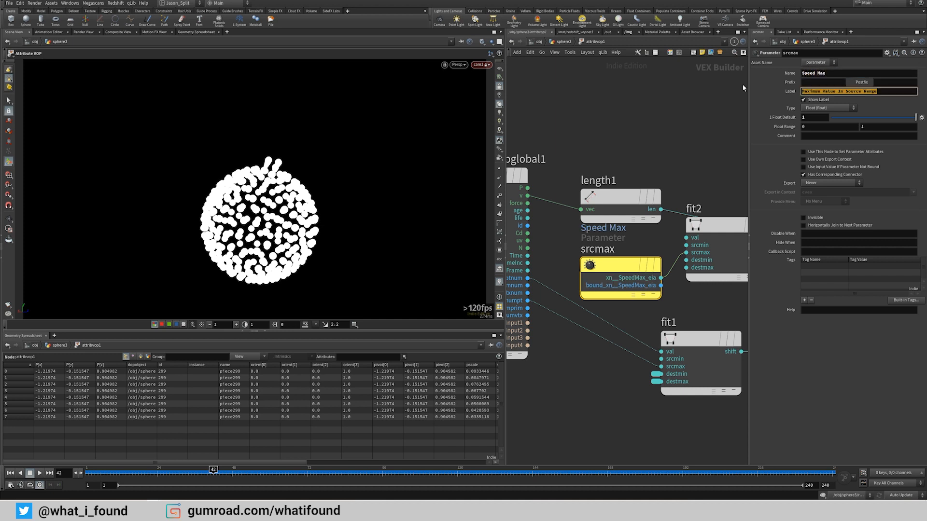
type("Speed Max")
key("Return")
mouse_move(610, 270)
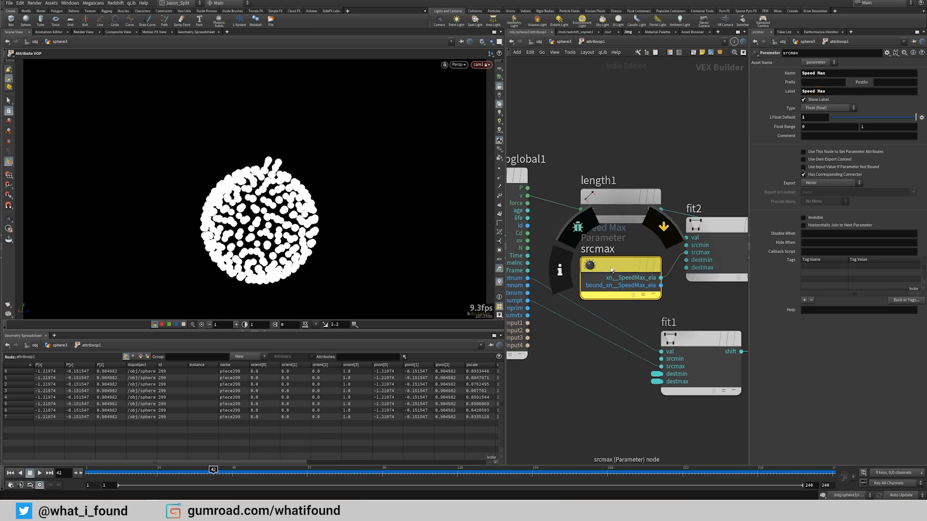
key("u")
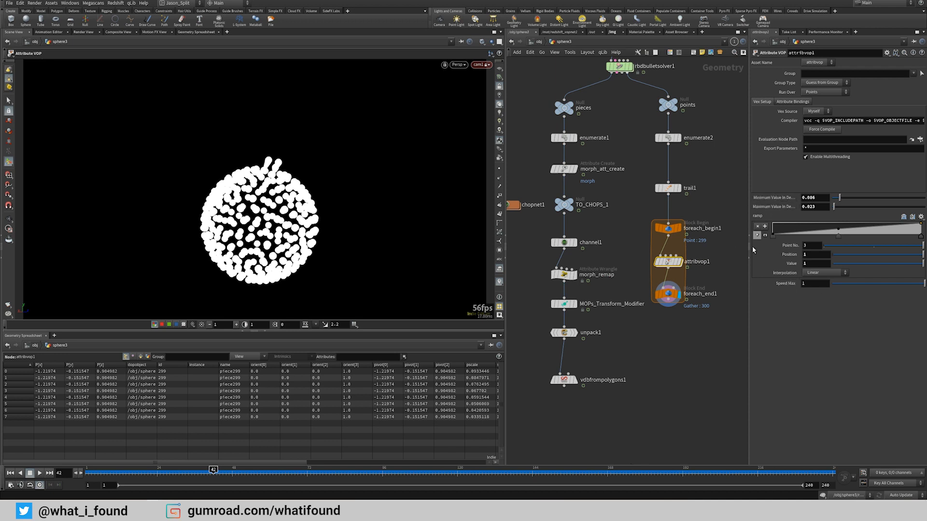
key("i")
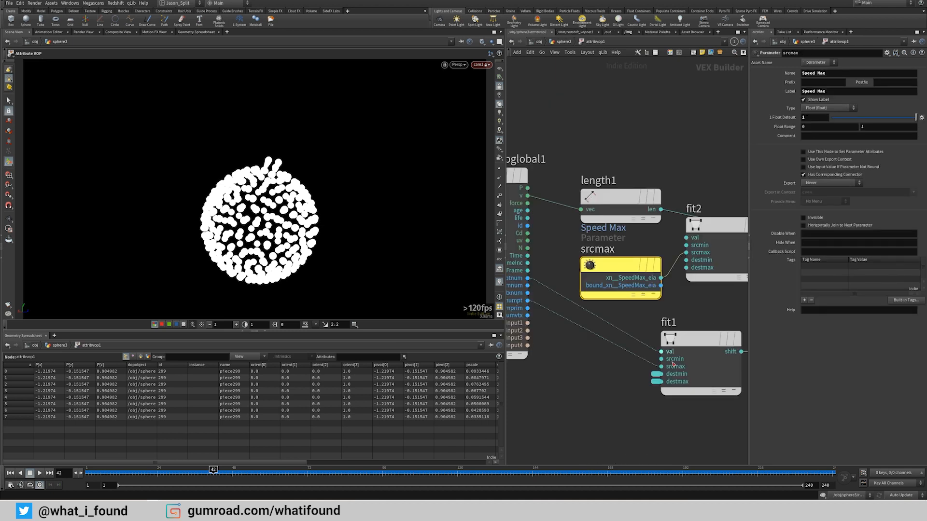
Step: Wire length1's len output into fit2's val input, cut its wire to clamp1, and space the nodes apart
middle_click_drag(661, 236, 612, 237)
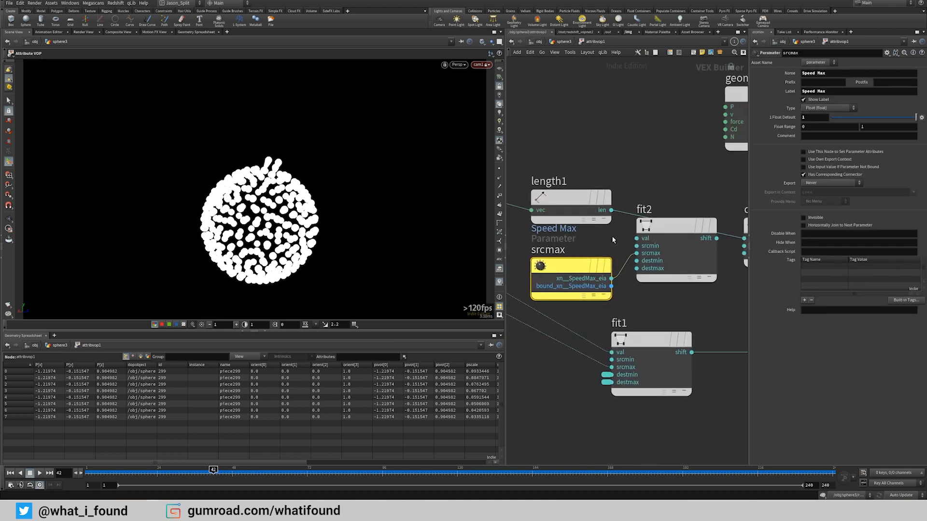
middle_click_drag(642, 209, 618, 207)
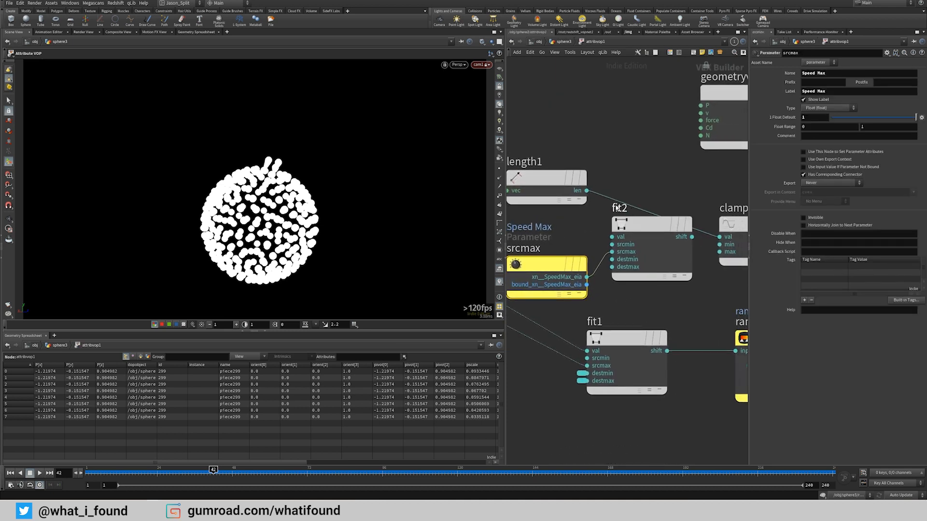
left_click_drag(587, 190, 611, 236)
left_click_drag(573, 202, 593, 181)
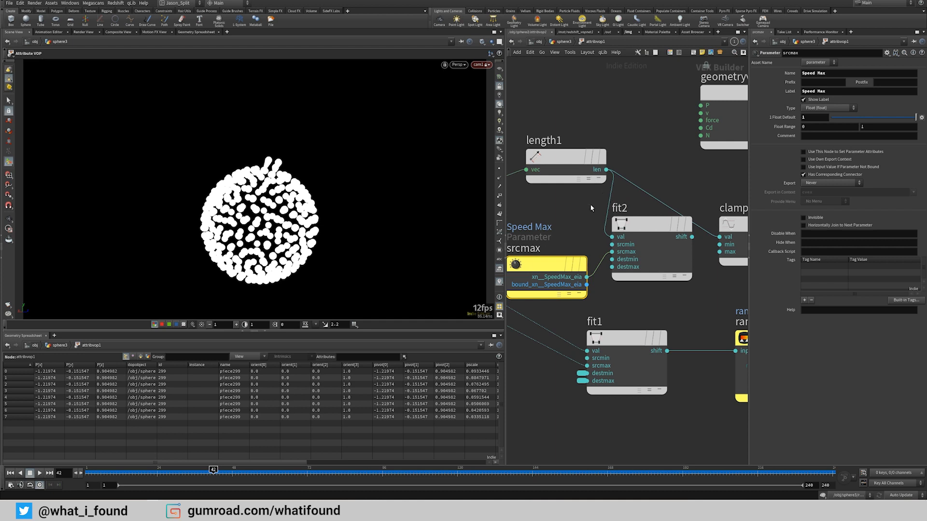
key("y")
mouse_move(590, 212)
left_mouse_down()
mouse_move(625, 207)
mouse_move(649, 189)
left_mouse_up()
left_click_drag(562, 157, 619, 157)
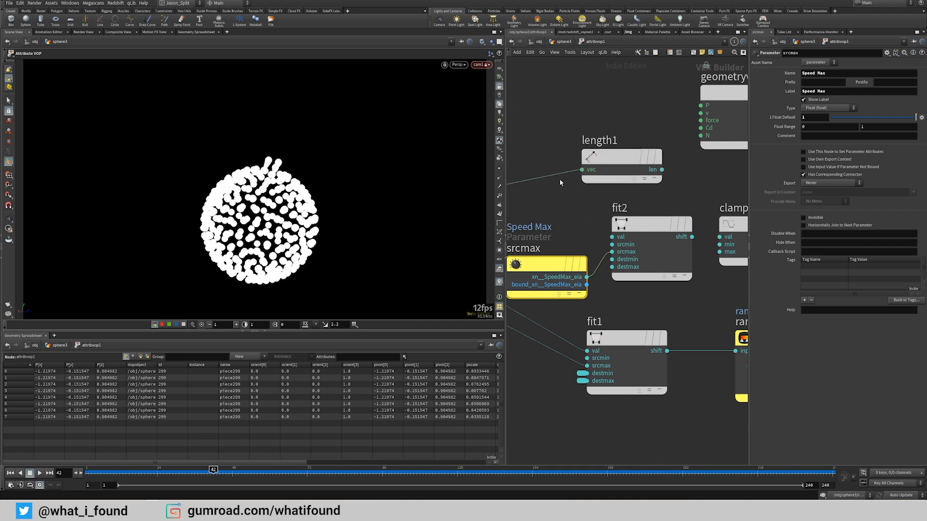
left_click_drag(646, 223, 609, 208)
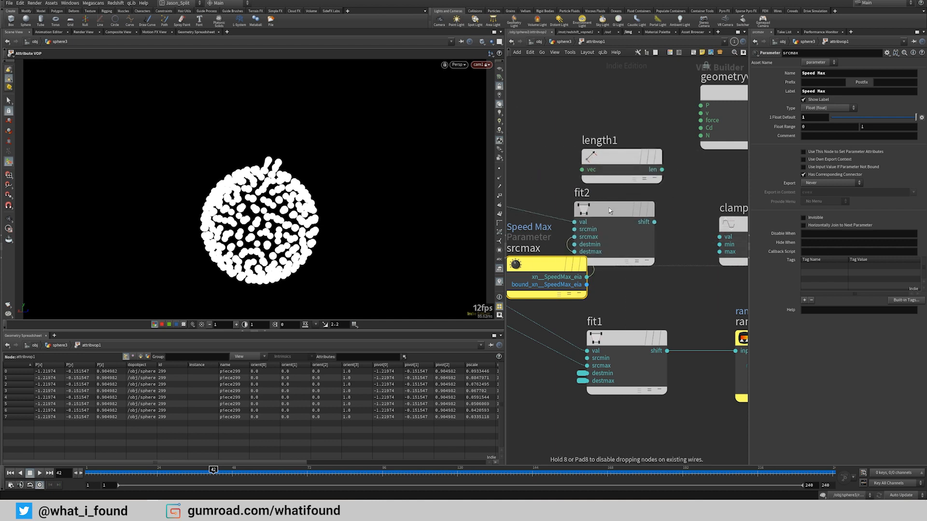
middle_click_drag(536, 186, 574, 196)
left_click_drag(663, 161, 578, 189)
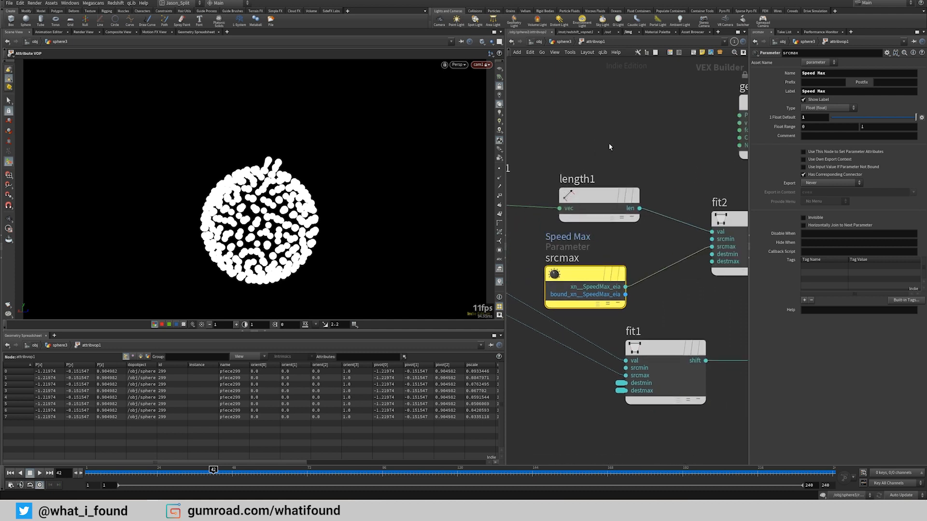
Step: Wire fit2's shift output into clamp1's val input and line up the two nodes
scroll(618, 145, "down", 4)
left_click_drag(600, 184, 577, 176)
left_click_drag(694, 193, 653, 187)
middle_click_drag(654, 161, 588, 150)
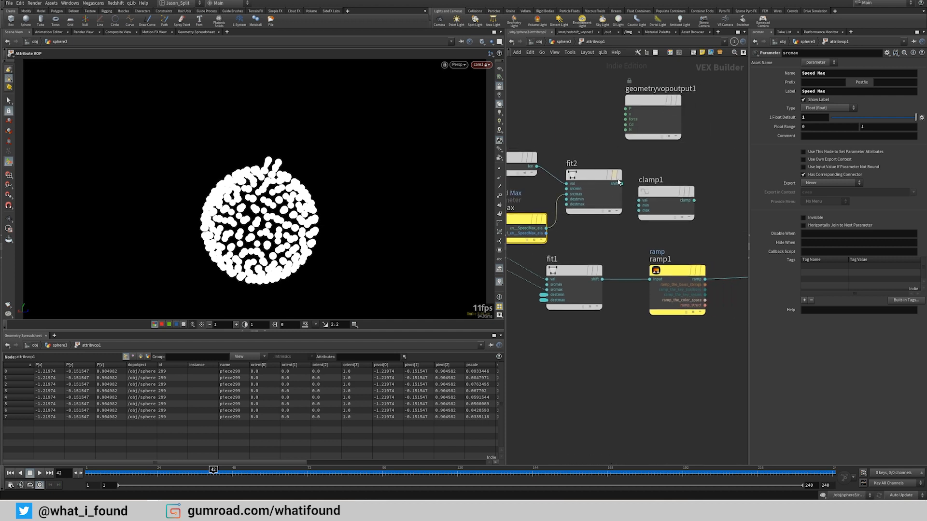
left_click_drag(622, 184, 664, 178)
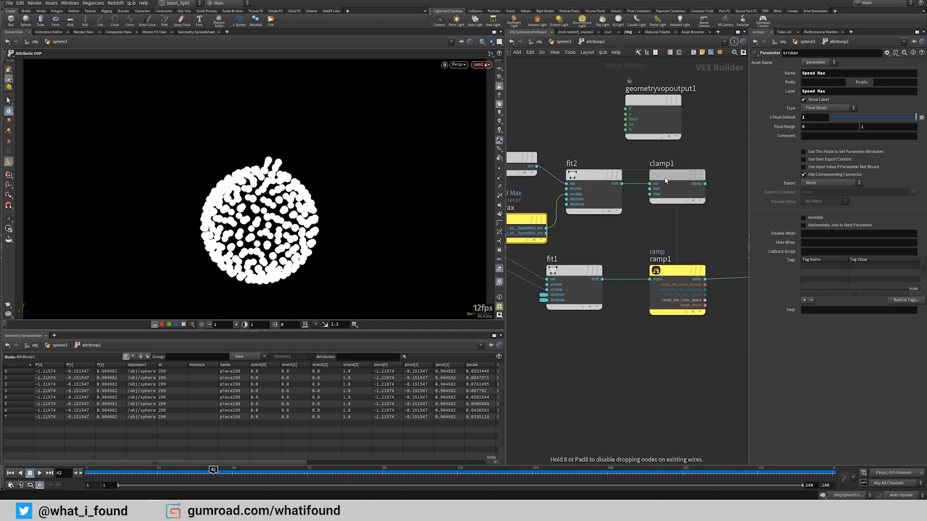
Step: Insert a Multiply node between ramp1 and bind1 and wire clamp1's output into its second input
middle_click_drag(670, 220, 606, 213)
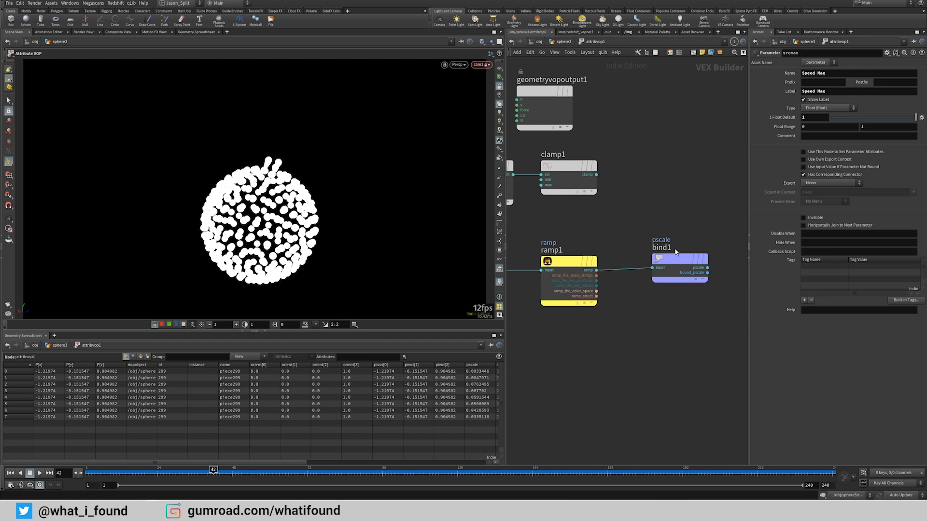
left_click_drag(676, 251, 722, 255)
middle_click_drag(681, 323, 701, 322)
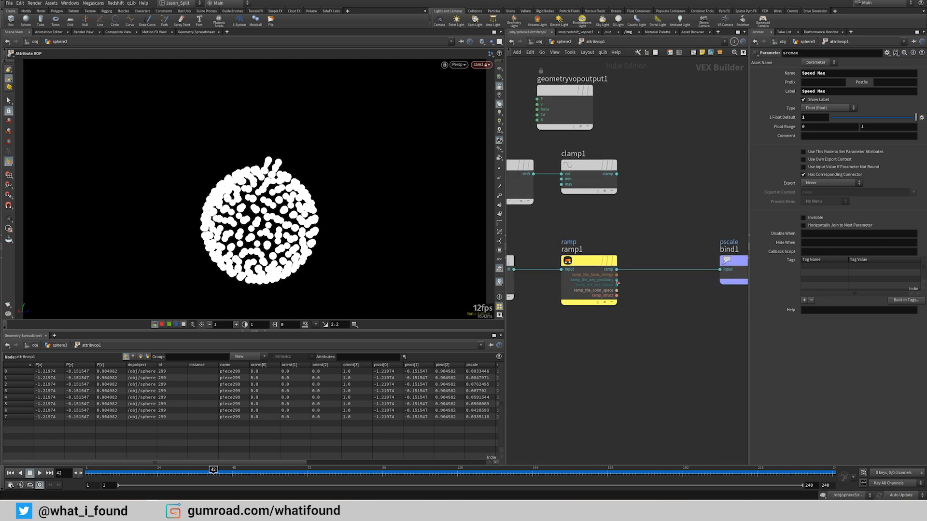
left_click_drag(592, 265, 581, 265)
key("Tab")
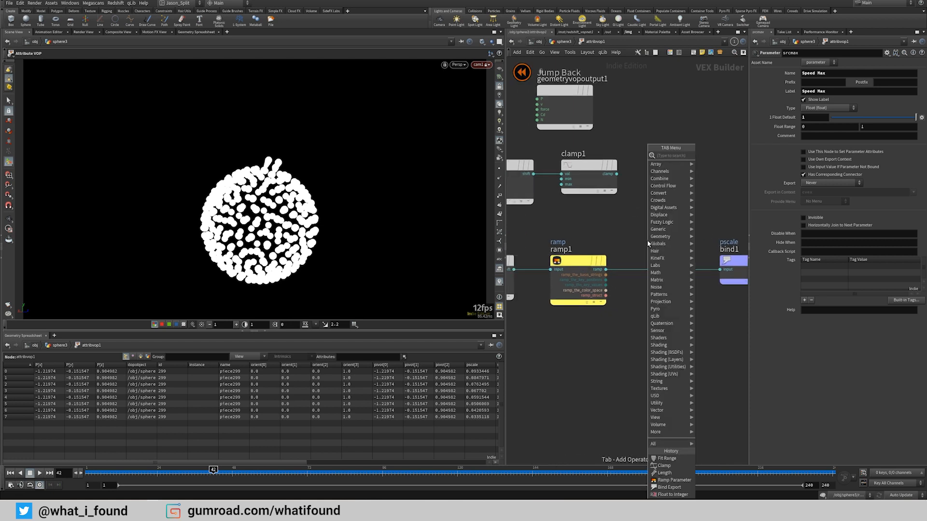
type("mult")
key("Return")
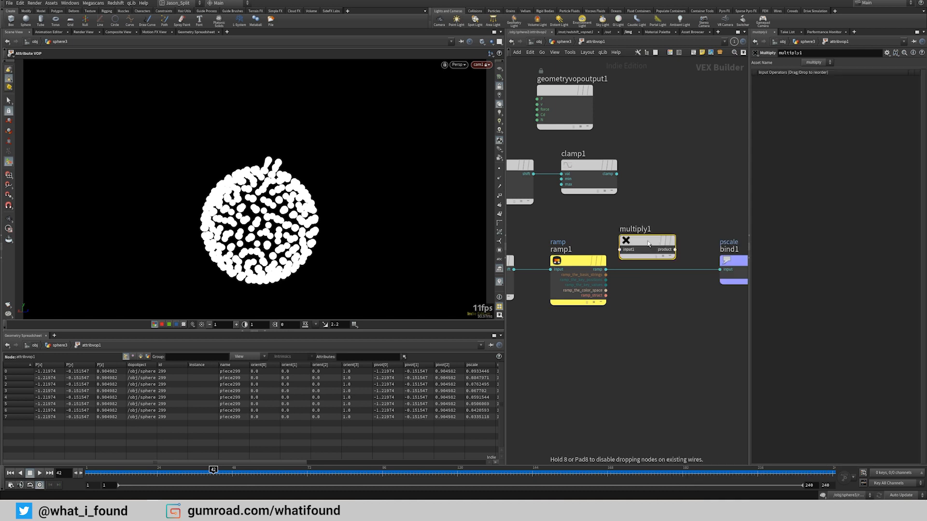
left_click(683, 264)
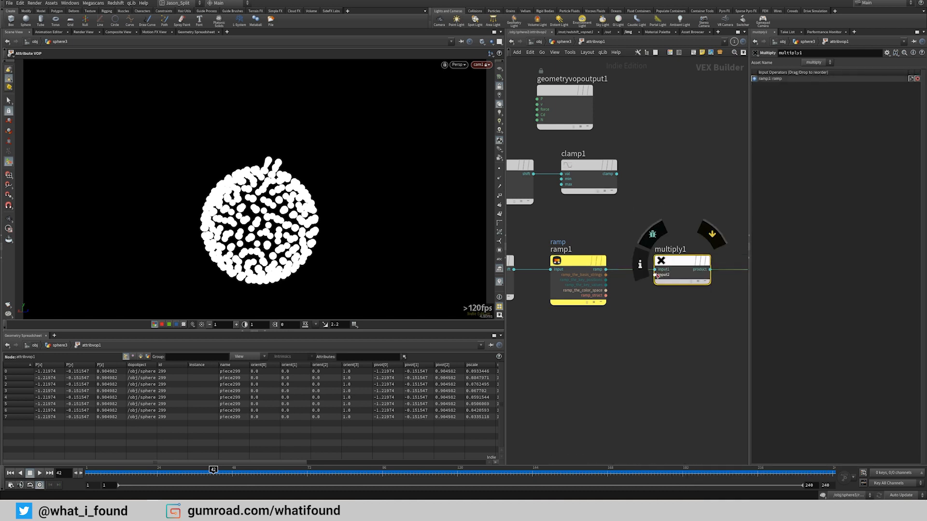
left_click_drag(657, 275, 616, 174)
middle_click_drag(691, 189, 647, 176)
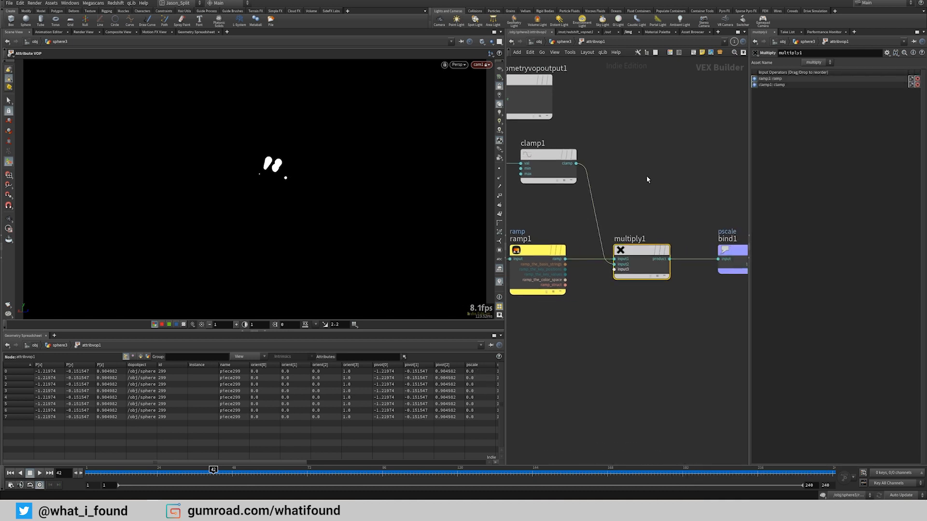
scroll(642, 178, "down", 2)
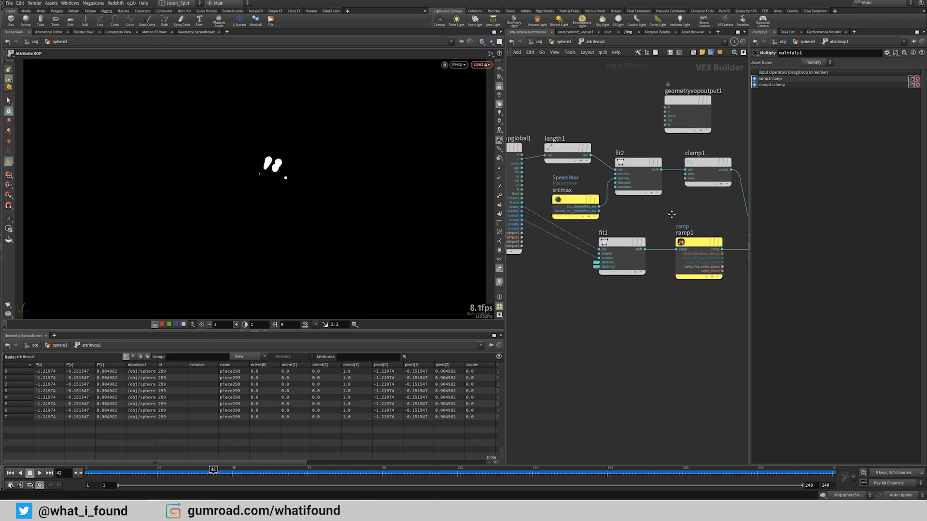
Step: Set Speed Max on attribvop1 to 1.7 and examine the speed-scaled trails at frames 50, 150 and 84
key("u")
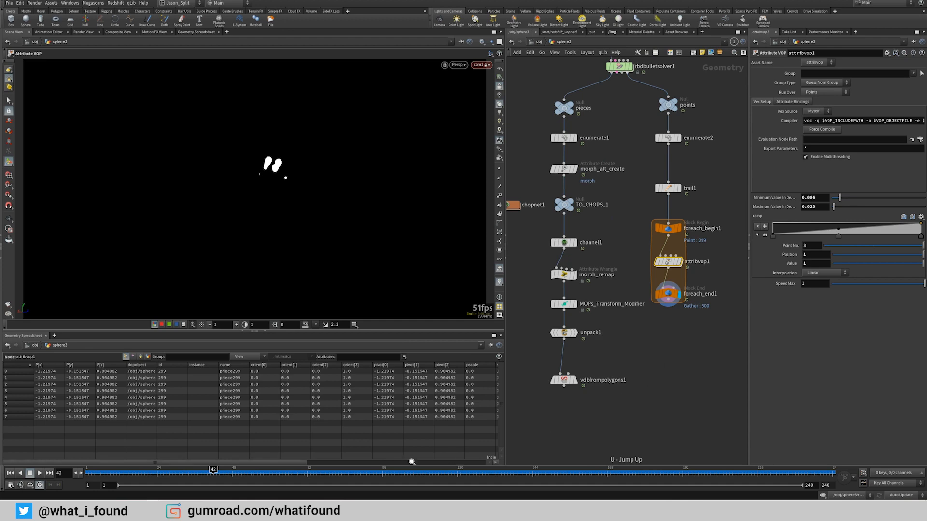
left_click_drag(214, 469, 239, 462)
mouse_move(815, 283)
middle_mouse_down()
mouse_move(849, 283)
mouse_move(788, 286)
mouse_move(817, 289)
middle_mouse_up()
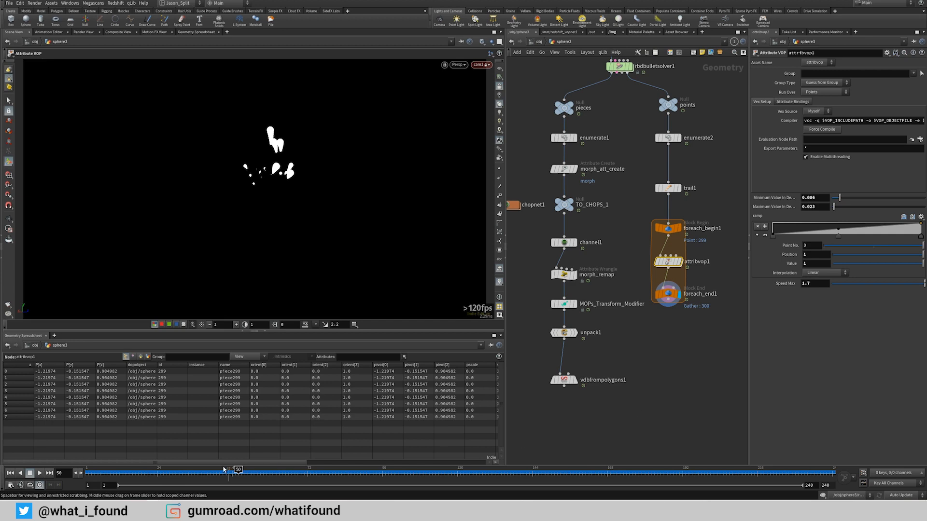
left_click_drag(238, 469, 551, 473)
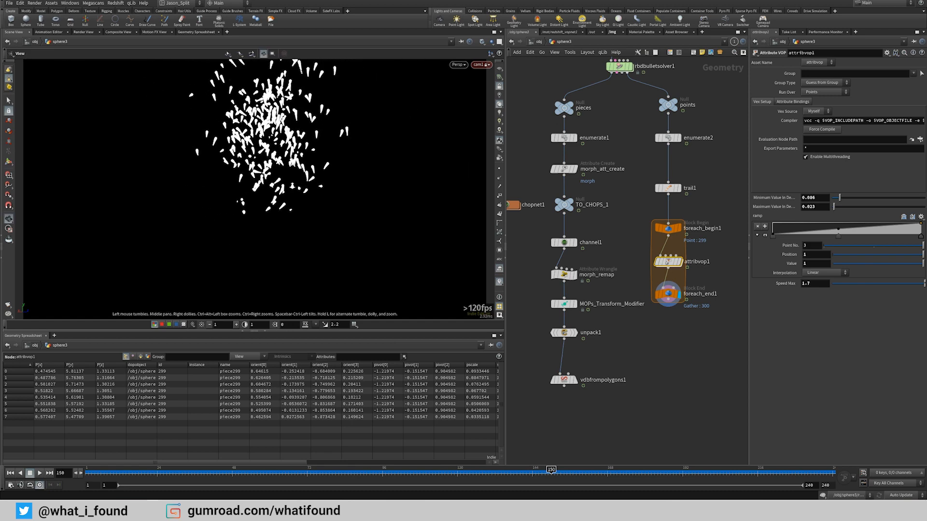
left_click_drag(305, 478, 346, 474)
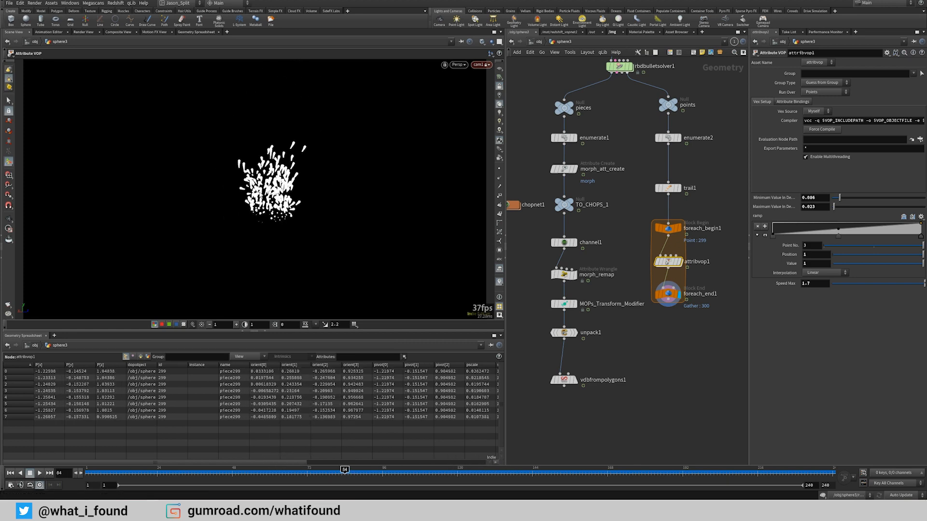
Step: Move the points branch away from the pieces branch and shift channel1 closer to TO_CHOPS_1
middle_click_drag(634, 216, 637, 232)
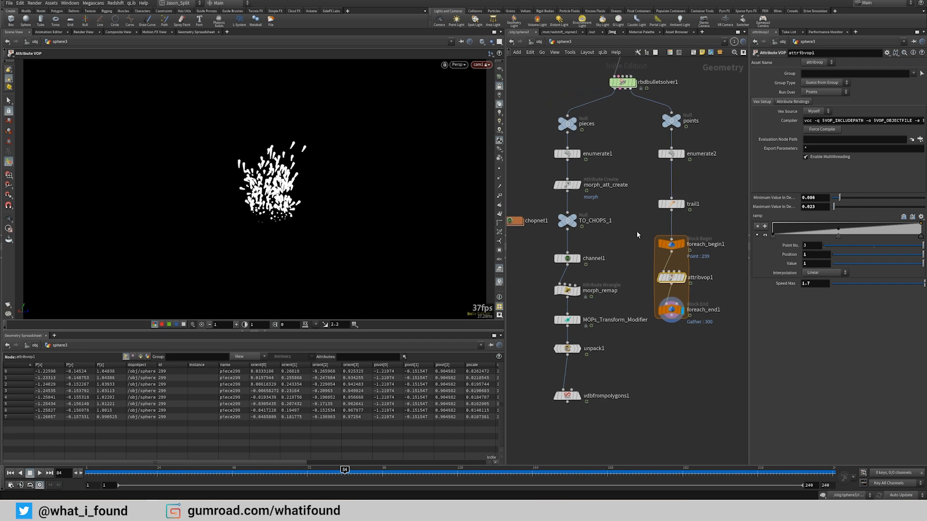
left_click_drag(635, 122, 693, 312)
left_click_drag(570, 259, 569, 247)
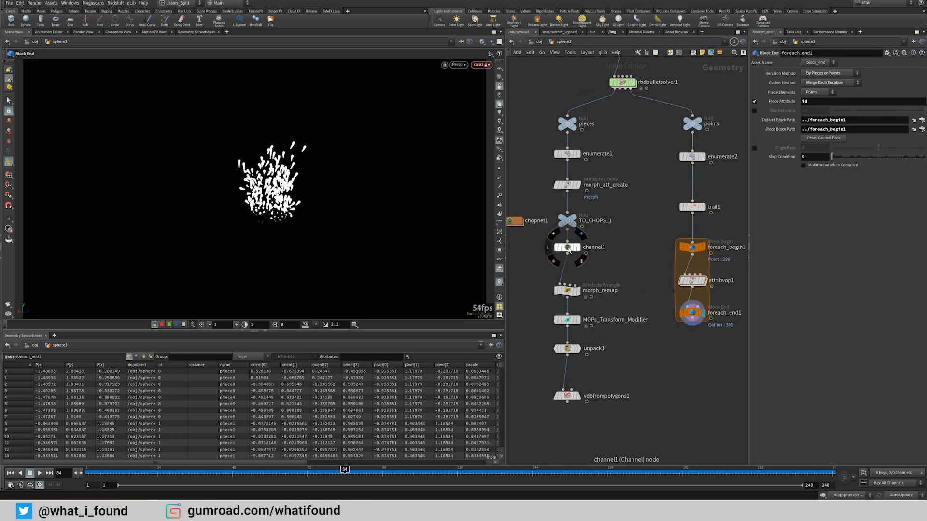
middle_click_drag(594, 272, 635, 254)
scroll(635, 253, "down", 1)
left_click_drag(617, 266, 620, 257)
middle_click_drag(619, 257, 574, 302)
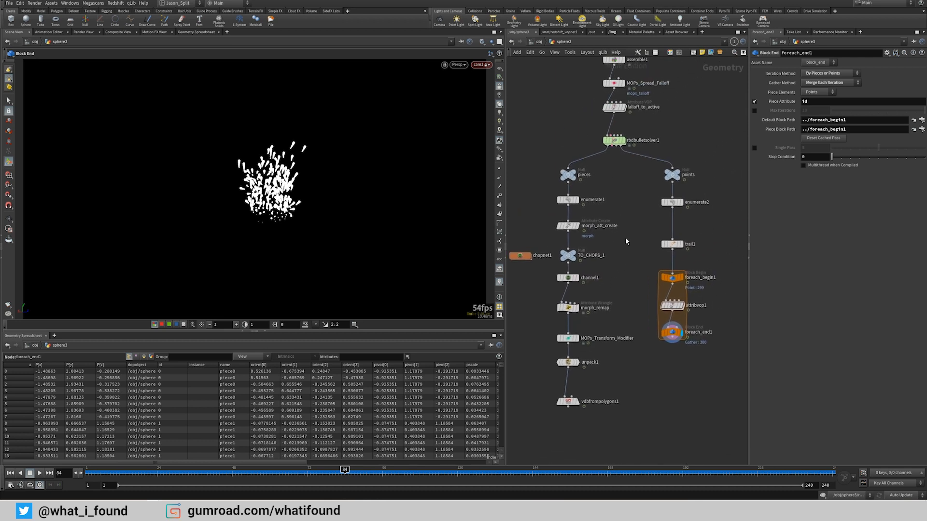
Step: Insert an Attribute Copy node between enumerate2 and trail1 in the points branch
left_click_drag(658, 264, 697, 369)
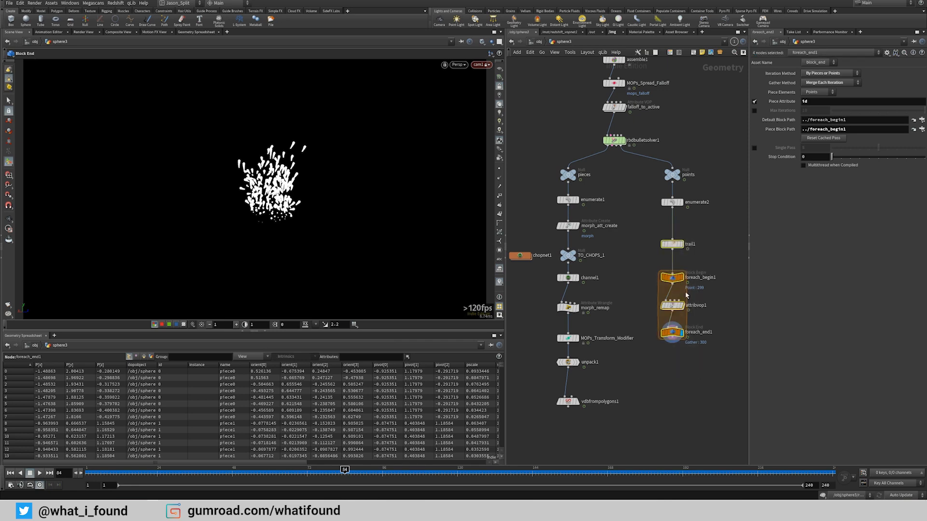
left_click(669, 261)
key("Tab")
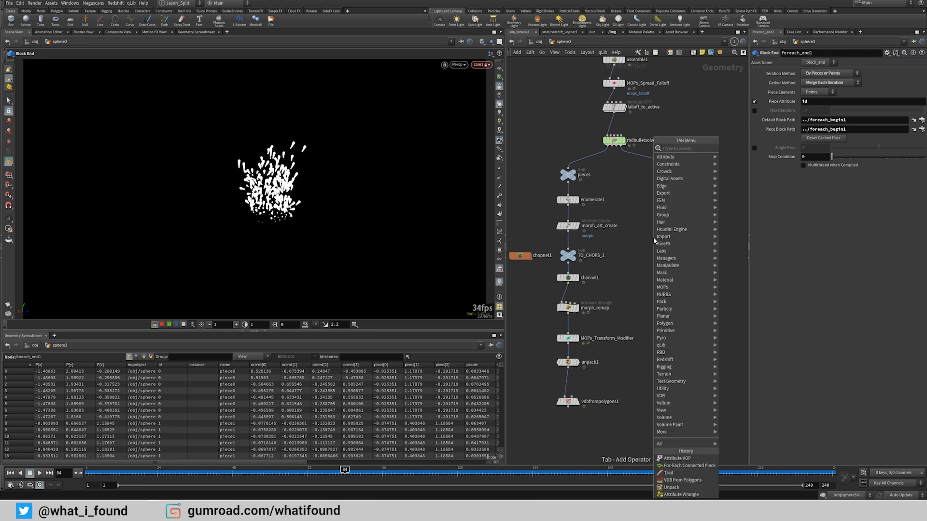
type("attrib co")
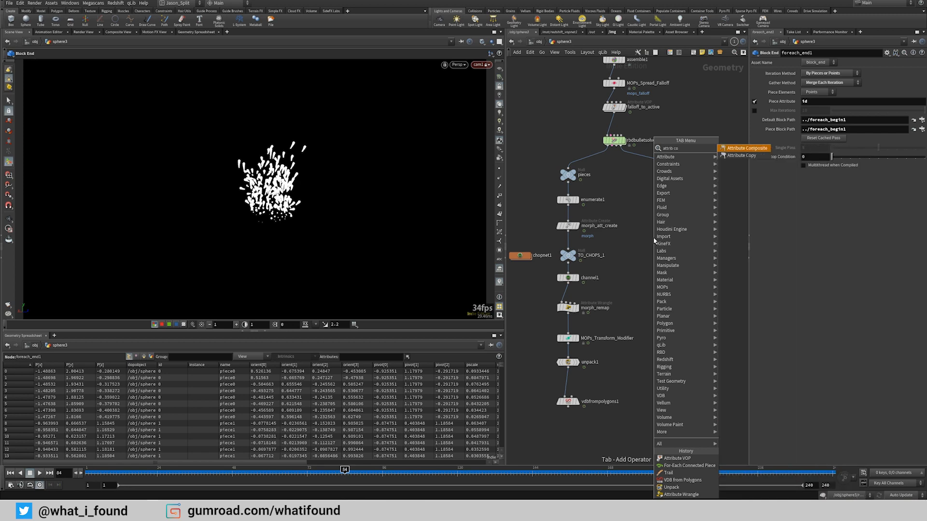
key("Return")
left_click(654, 240)
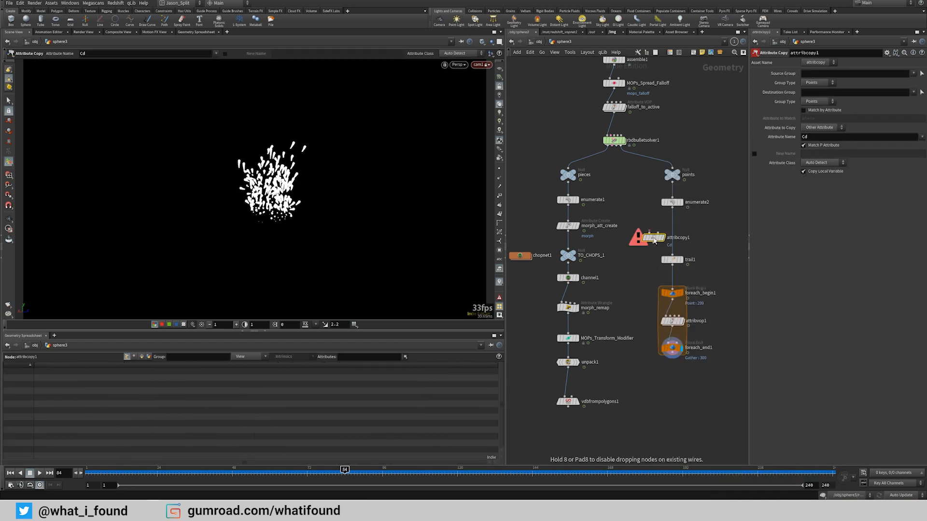
left_click_drag(654, 239, 676, 268)
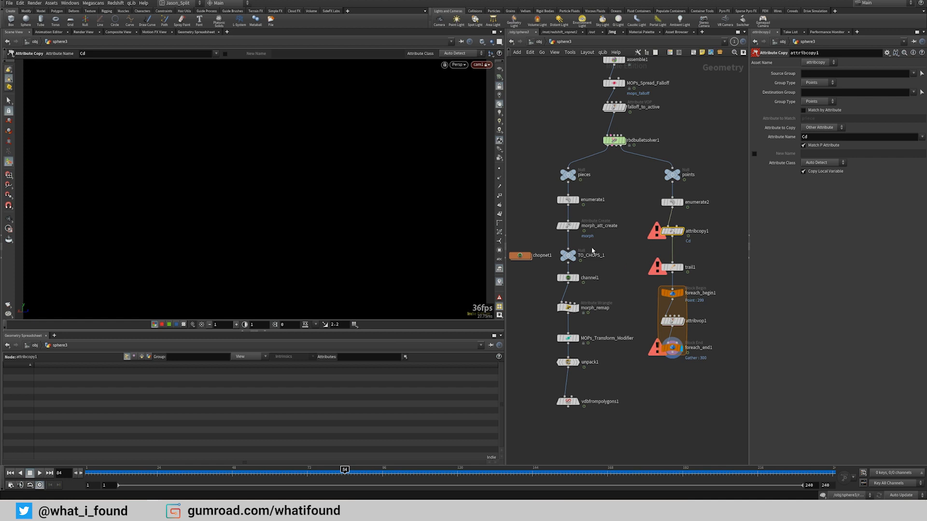
Step: Adjust the spacing of TO_CHOPS_1, channel1 and morph_remap, and display channel1 at frame 96
left_click_drag(573, 255, 572, 247)
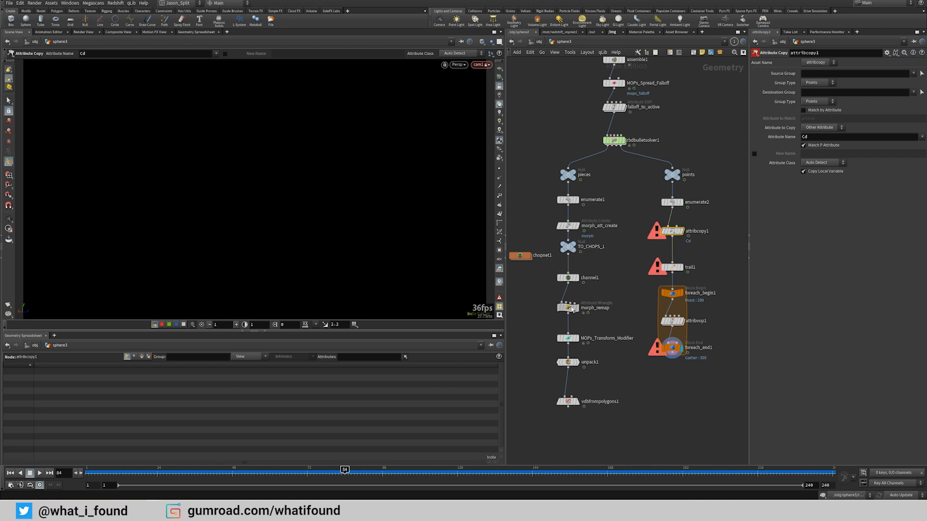
left_click_drag(571, 311, 570, 315)
left_click_drag(569, 282, 569, 275)
left_click(579, 273)
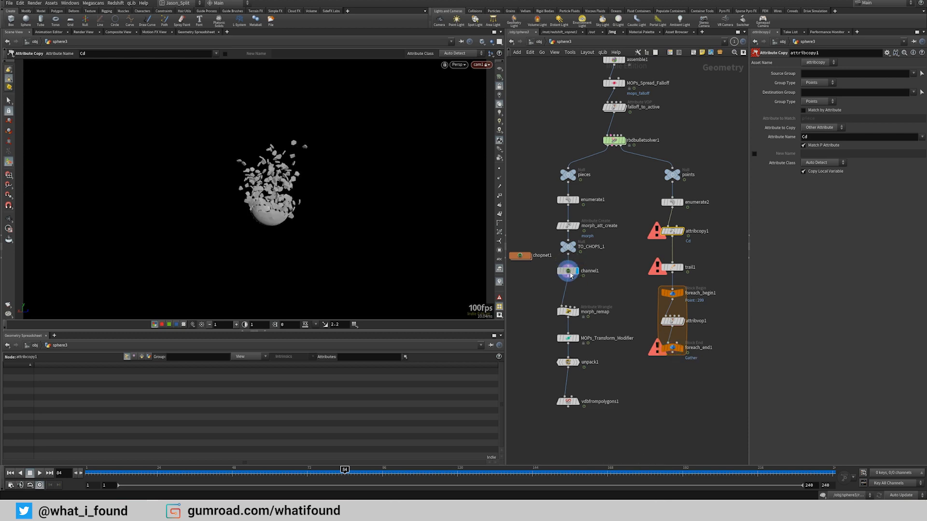
left_click(272, 469)
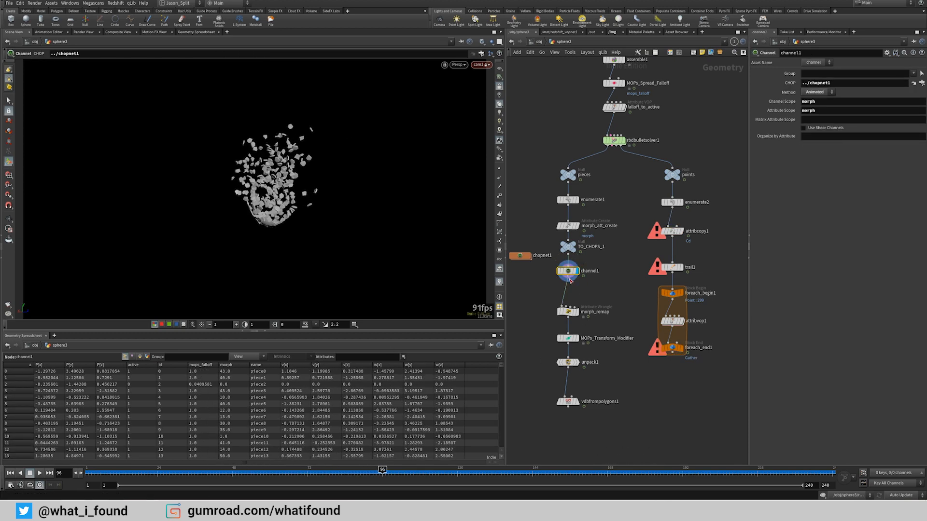
Step: Wire channel1 into attribcopy1's second input, display attribcopy1 and set its attribute name to morph
left_click_drag(569, 280, 683, 236)
left_click(682, 233)
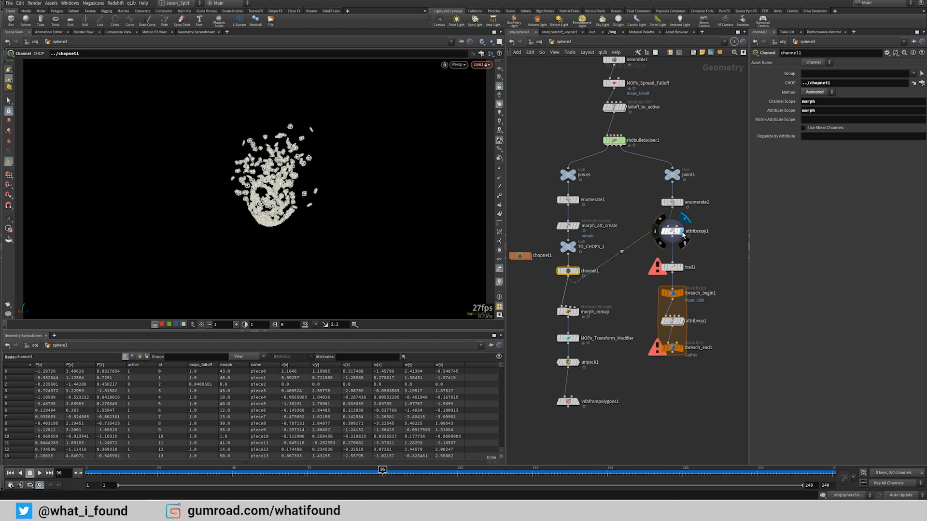
left_click(673, 231)
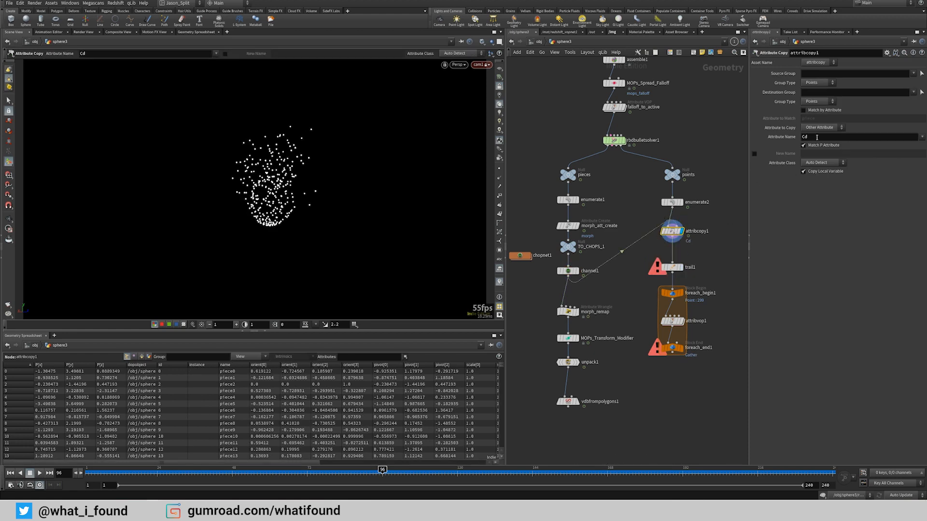
left_click(816, 138)
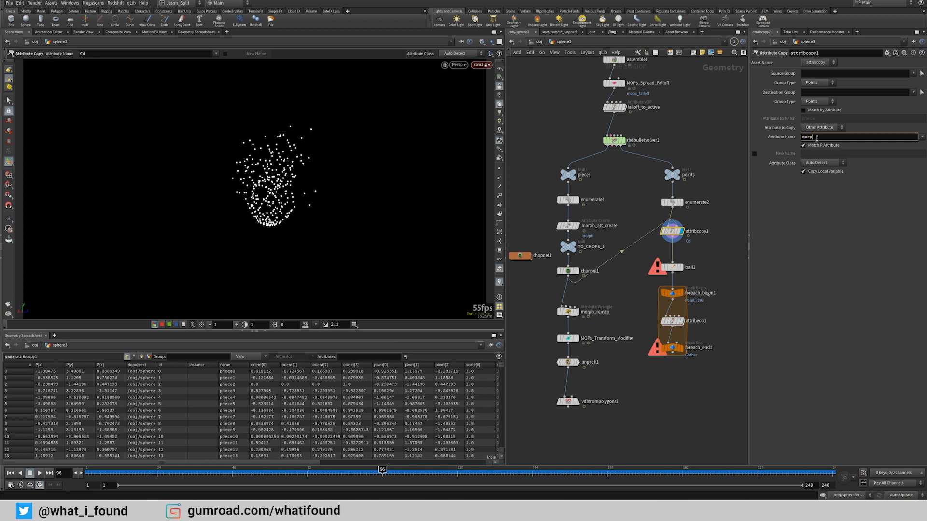
type("morph")
key("Return")
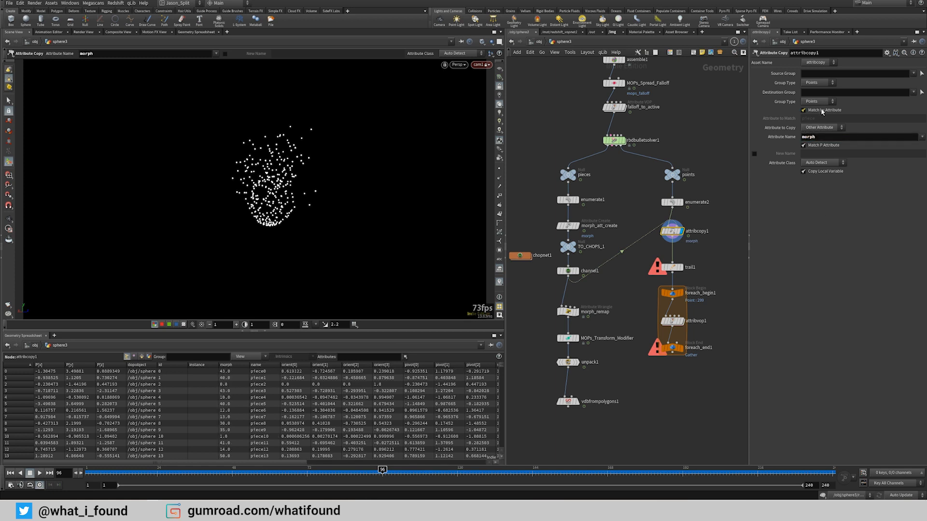
Step: Enable Match by Attribute on attribcopy1 with id as the attribute to match
left_click(822, 111)
left_click(820, 118)
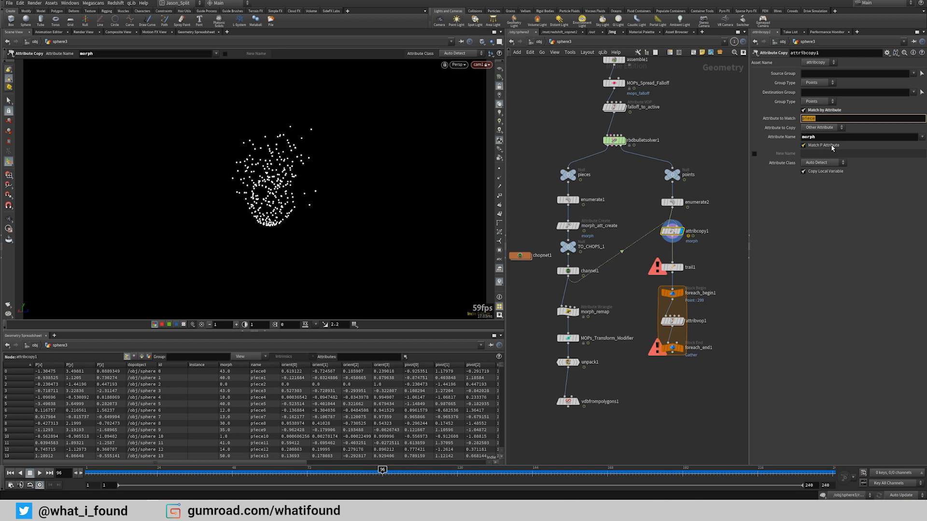
type("id")
key("Return")
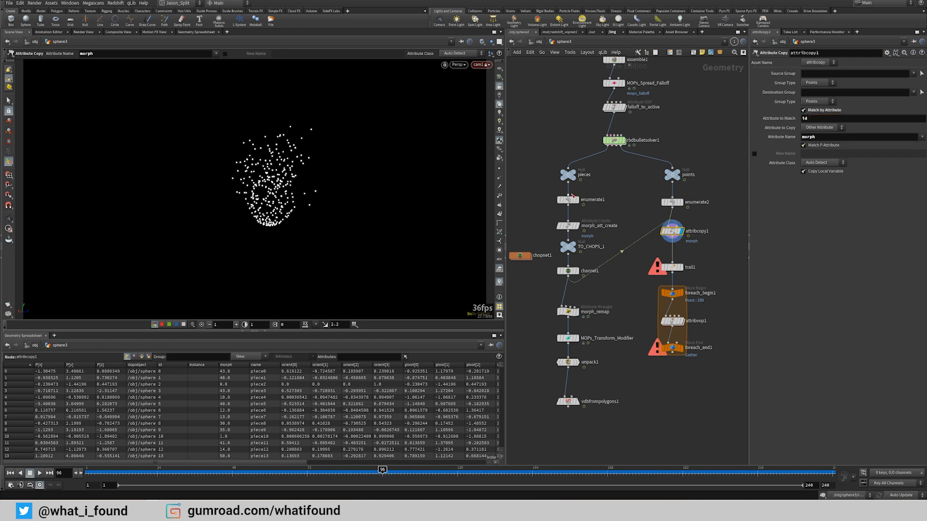
Step: Display trail1, attribcopy1 and foreach_end1 in turn to recook the branch, and shift foreach_end1 closer to attribvop1
mouse_move(572, 199)
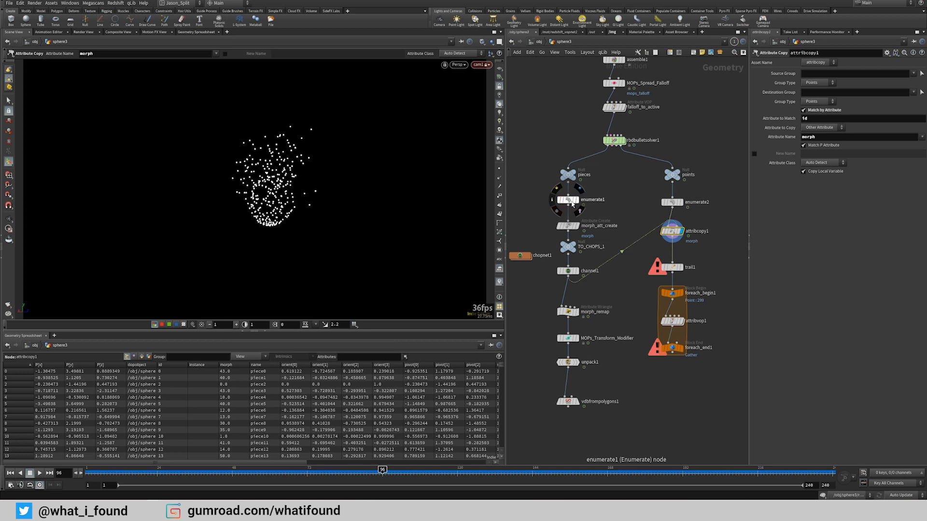
middle_click_drag(574, 208, 552, 194)
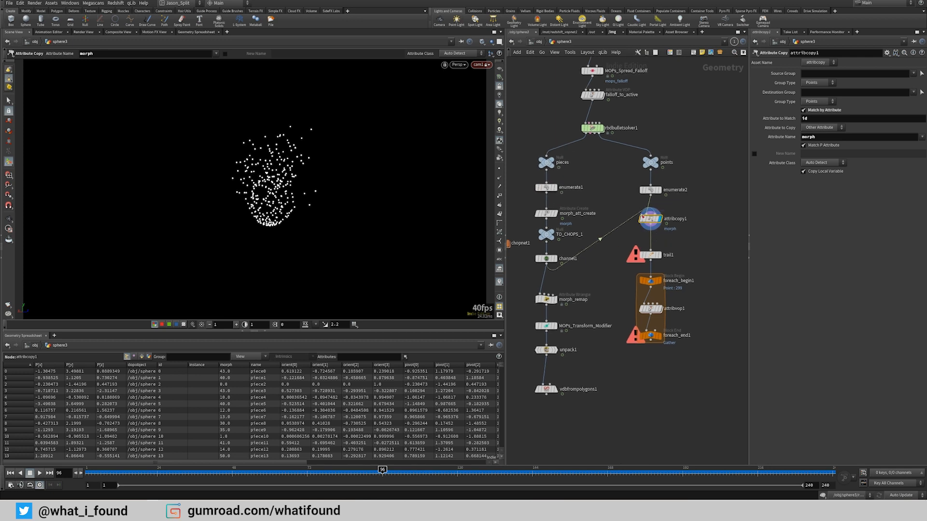
left_click(659, 256)
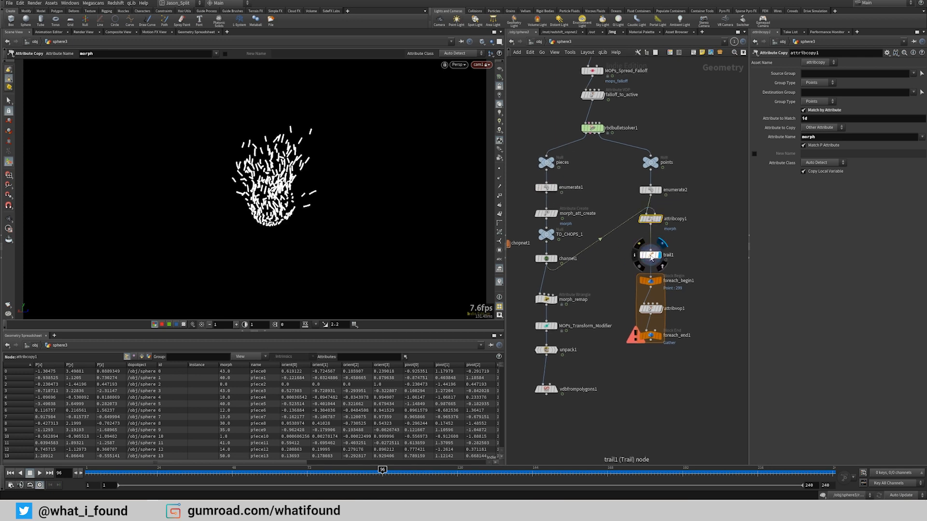
left_click(659, 221)
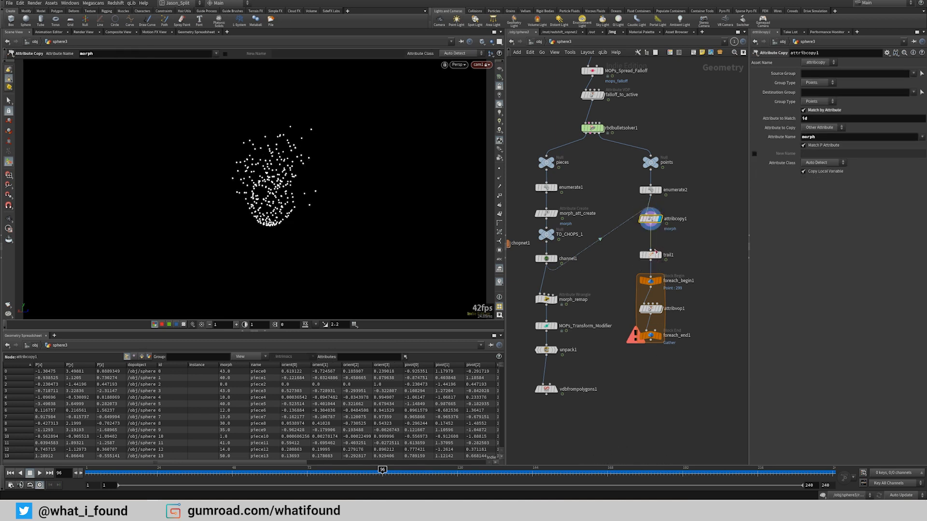
left_click(652, 338)
left_click_drag(651, 340, 653, 333)
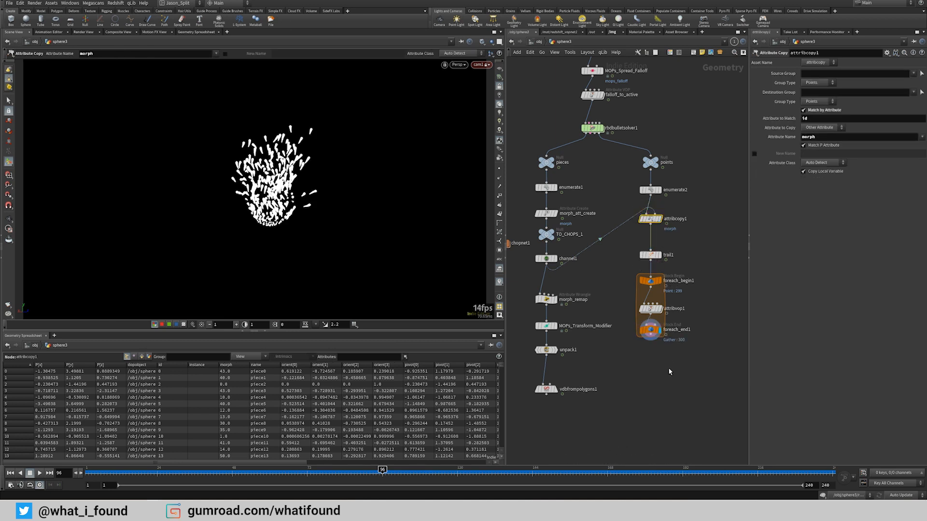
middle_click_drag(670, 370, 671, 333)
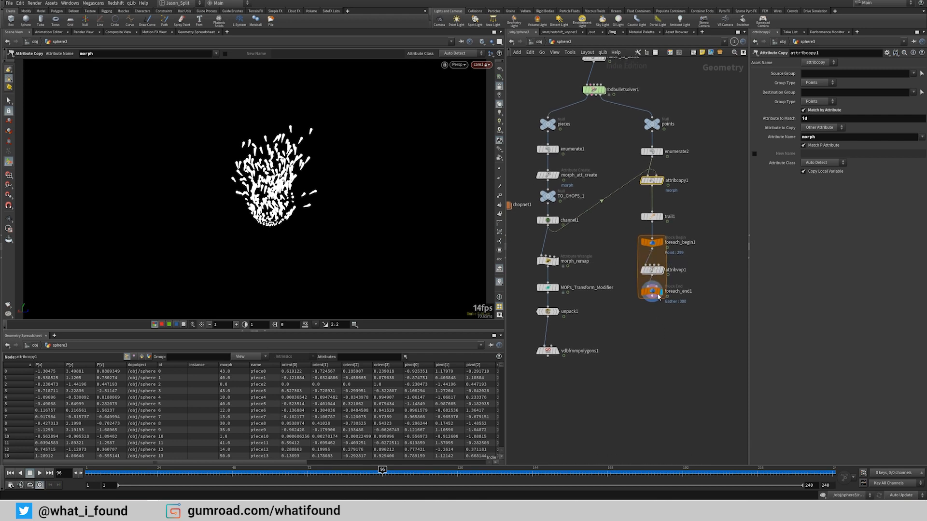
Step: Duplicate morph_remap, connect the copy after foreach_end1 and display it
left_click_drag(548, 263, 651, 300, "alt")
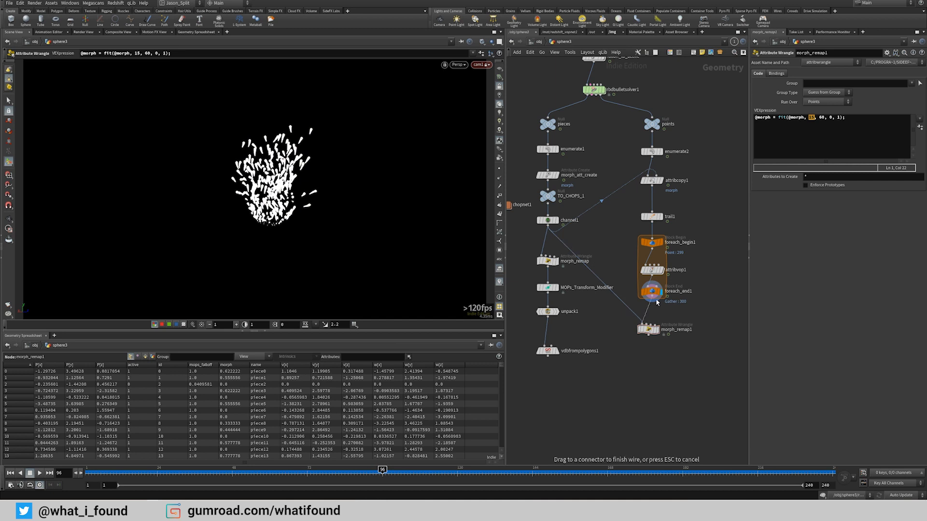
left_click_drag(658, 334, 661, 324)
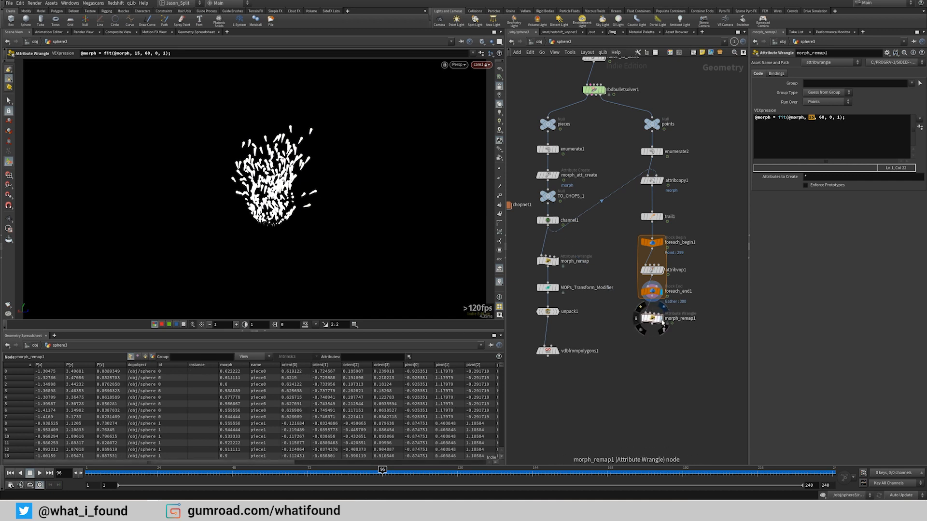
left_click(662, 318)
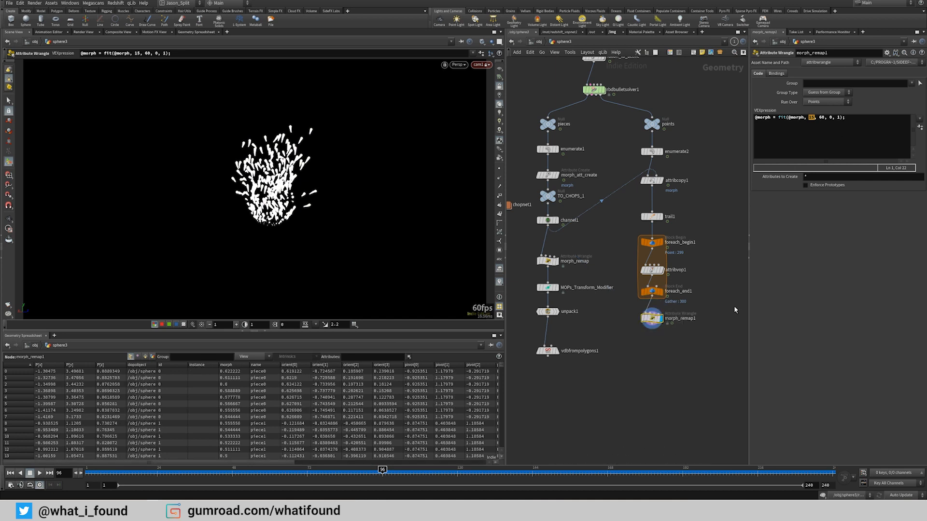
left_click(795, 139)
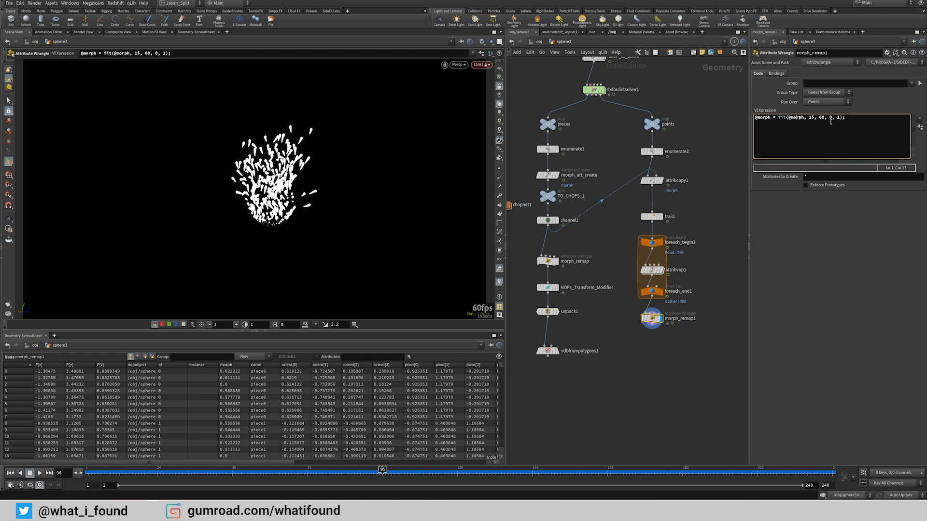
left_click_drag(771, 120, 761, 119)
type("psclae")
key("BackSpace")
key("BackSpace")
key("BackSpace")
key("BackSpace")
type("cale")
type("*")
left_click(671, 389)
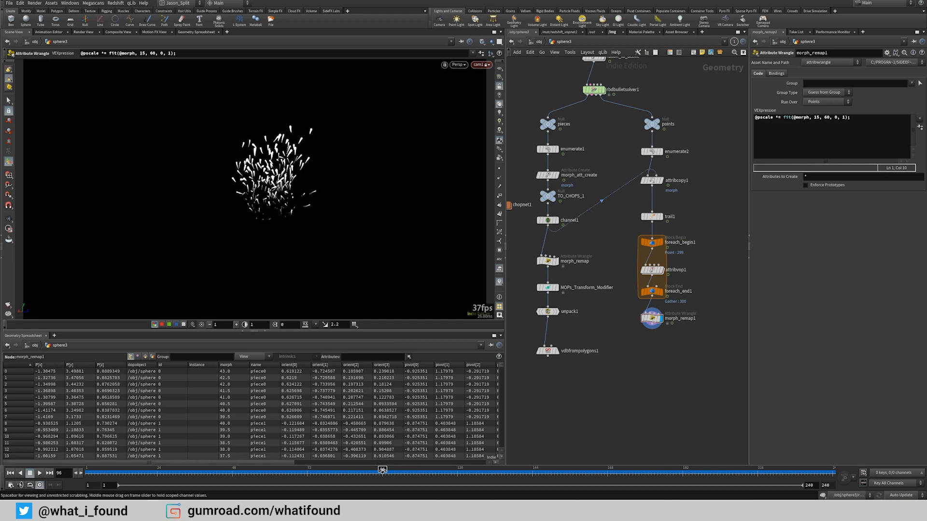
Step: Scrub the timeline around frames 110 and 113 to examine how morph scales the trails
left_click_drag(382, 470, 722, 478)
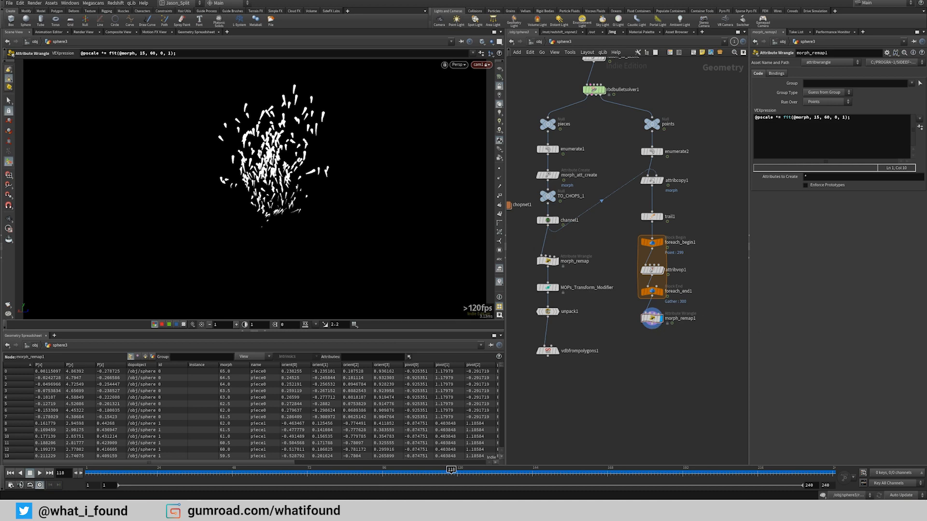
left_click_drag(680, 358, 623, 295)
left_click(675, 317)
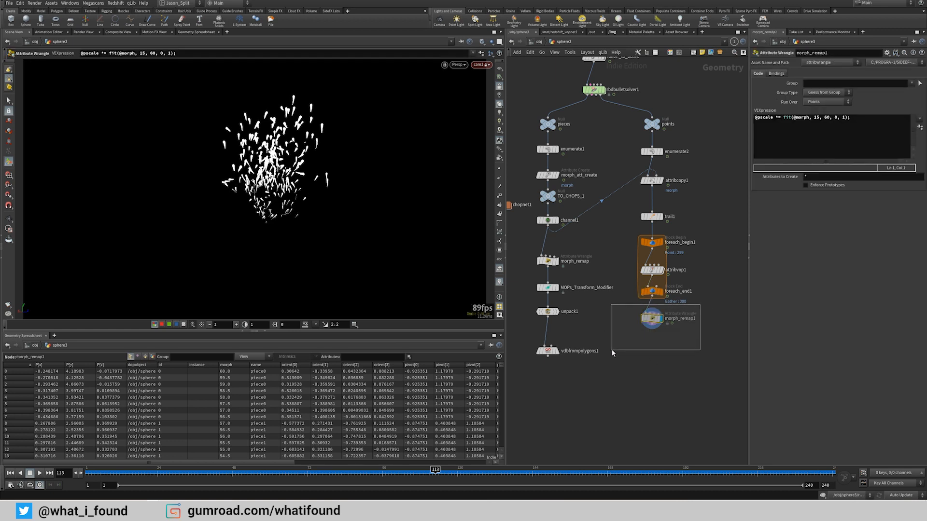
Step: Reverse the fit output range in morph_remap1 to 1, 0 and scrub to frame 123 to check the trails
double_click(832, 118)
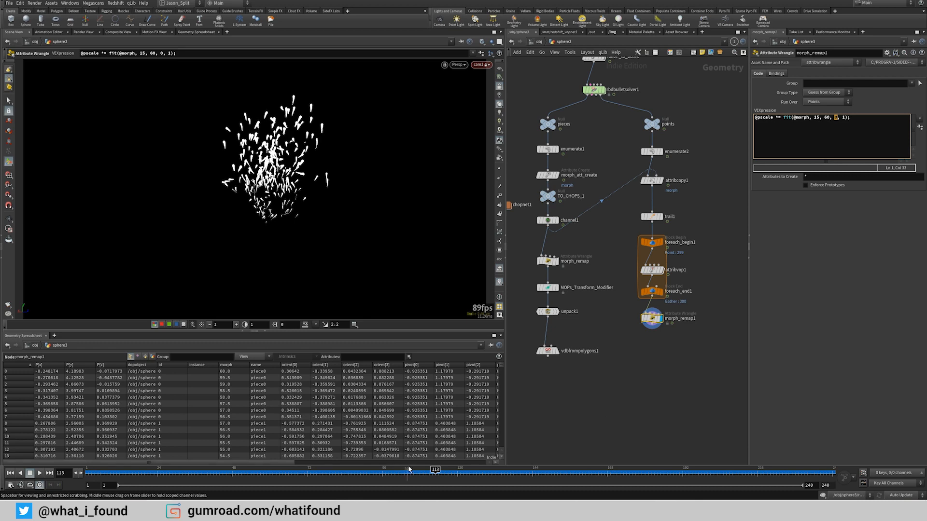
mouse_move(410, 474)
left_mouse_down()
mouse_move(384, 474)
mouse_move(409, 475)
left_mouse_up()
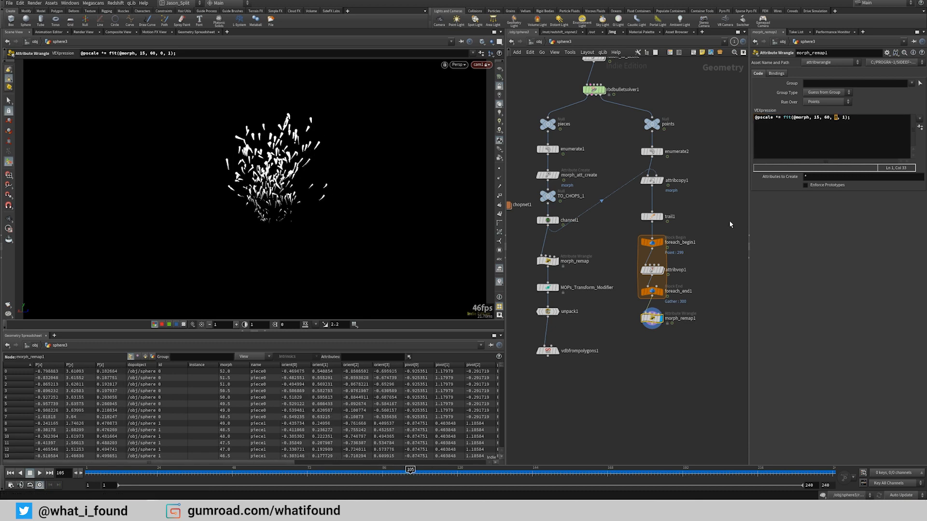
type("0.")
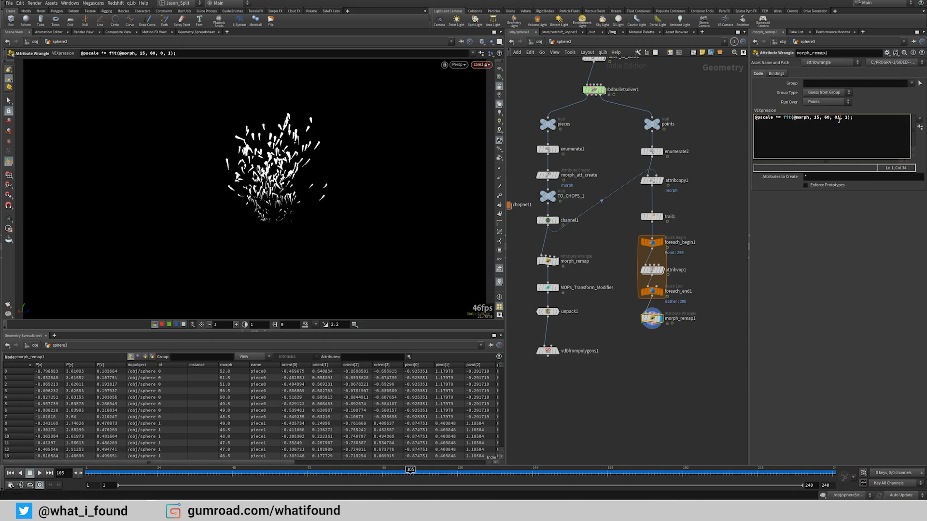
key("BackSpace")
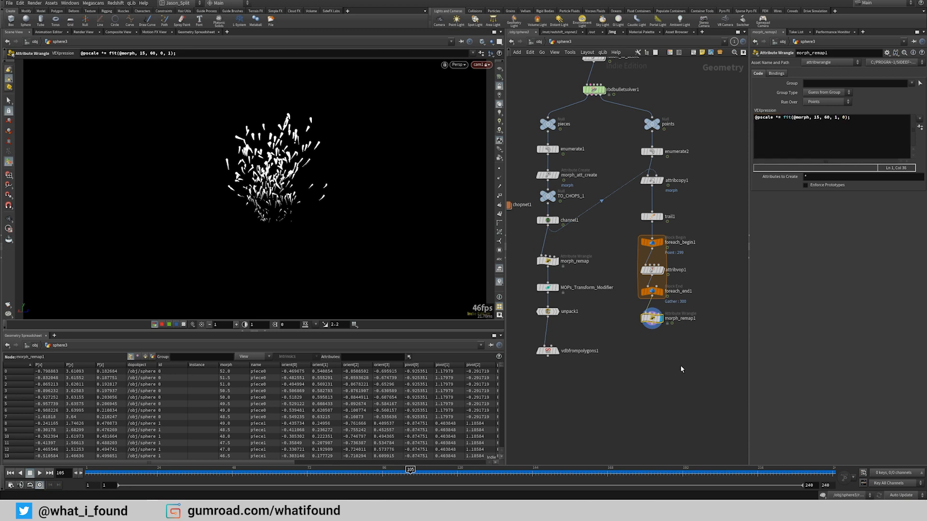
left_click(421, 471)
left_click_drag(422, 470, 466, 469)
Step: Inspect the expression on morph_remap and move unpack1 slightly closer to vdbfrompolygons1
left_click_drag(627, 314, 683, 339)
middle_click_drag(610, 356, 671, 355)
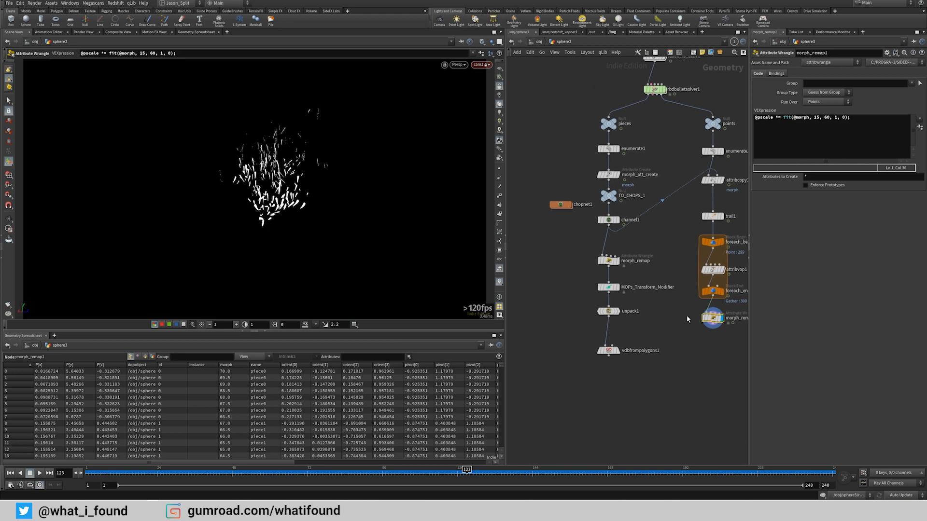
left_click(608, 261)
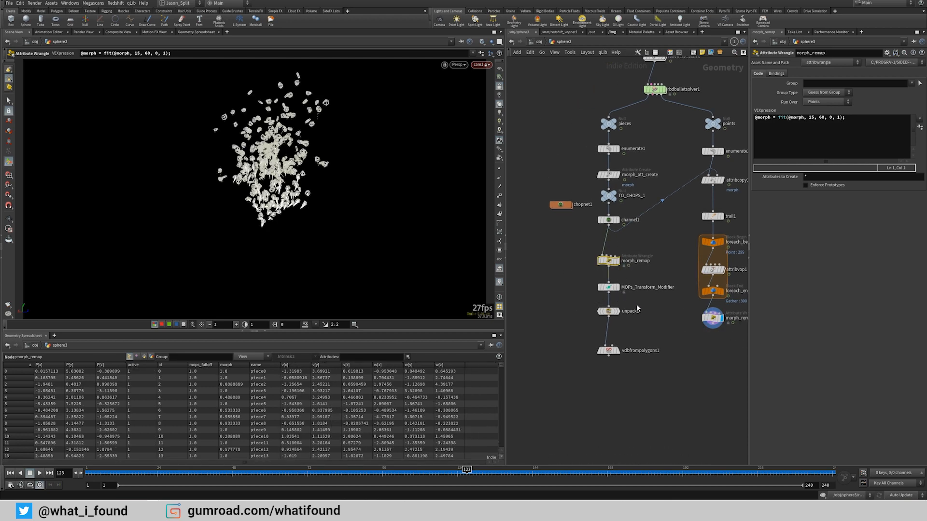
left_click_drag(636, 310, 636, 316)
Step: Add a Merge node beside vdbfrompolygons1, below morph_remap1
key("Tab")
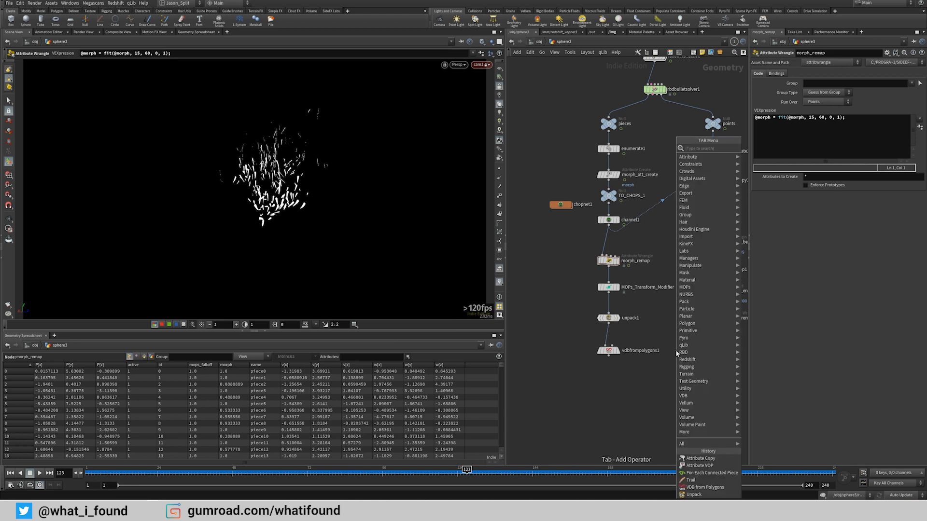
type("merge")
key("Return")
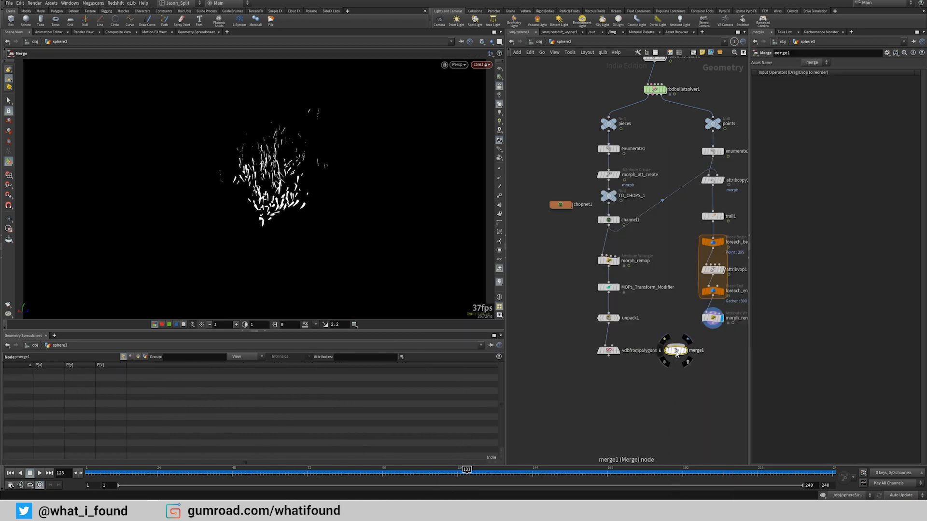
Step: Wire MOPs_Transform_Modifier and morph_remap1 into merge1, display the merge and scrub back to frame 77
left_click(673, 334)
left_click_drag(673, 329, 609, 294)
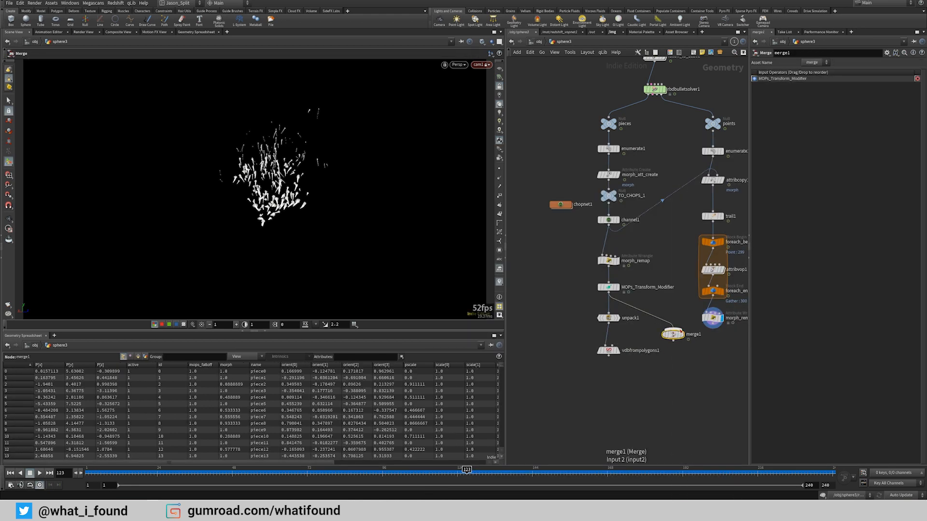
left_click_drag(677, 330, 712, 327)
left_click(712, 327)
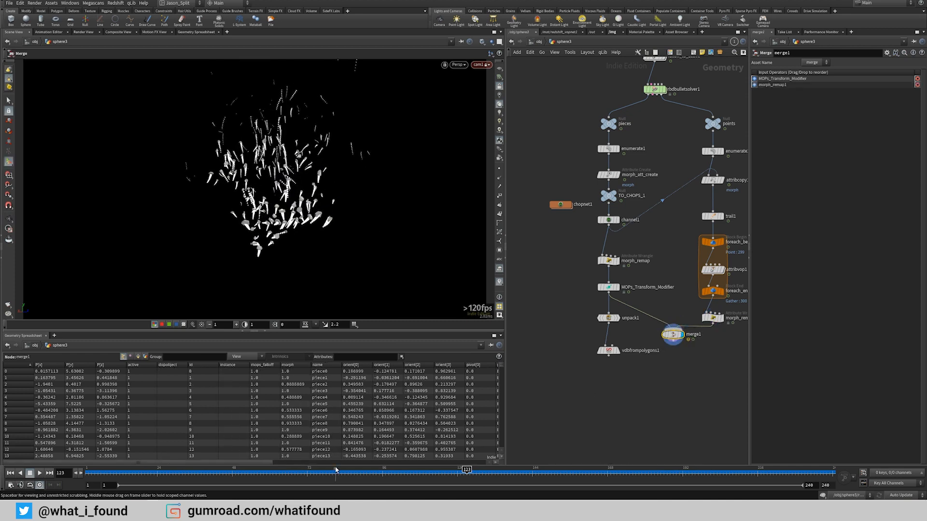
mouse_move(319, 469)
left_mouse_down()
mouse_move(289, 469)
mouse_move(416, 470)
mouse_move(319, 469)
left_mouse_up()
Step: Set the fit input range in morph_remap1's expression to 30, 90 and scrub to frame 90 to check the trails
middle_click_drag(548, 397, 440, 416)
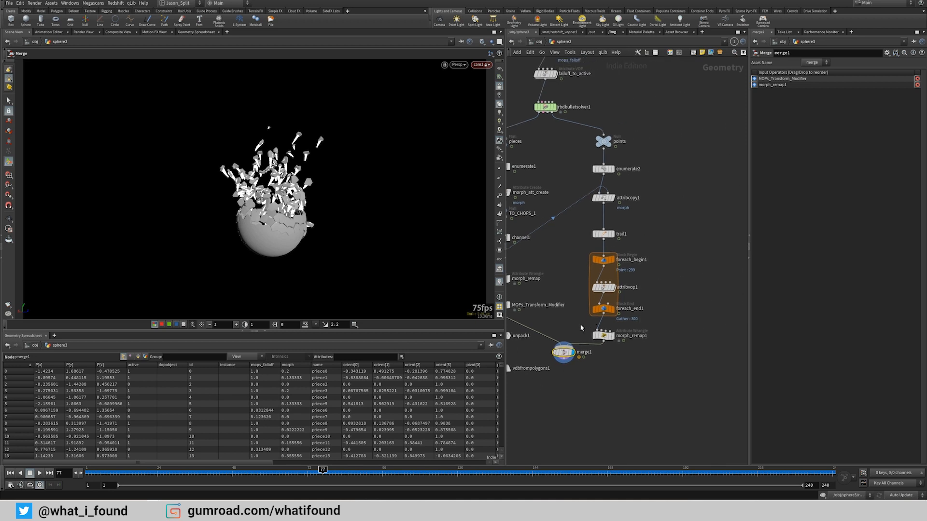
left_click(604, 335)
left_click(816, 117)
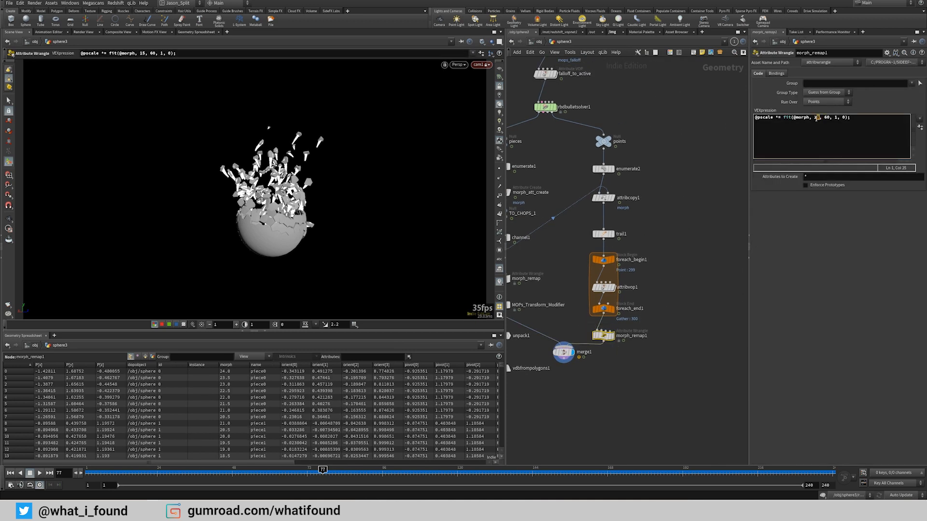
type("30")
type("120")
type("90")
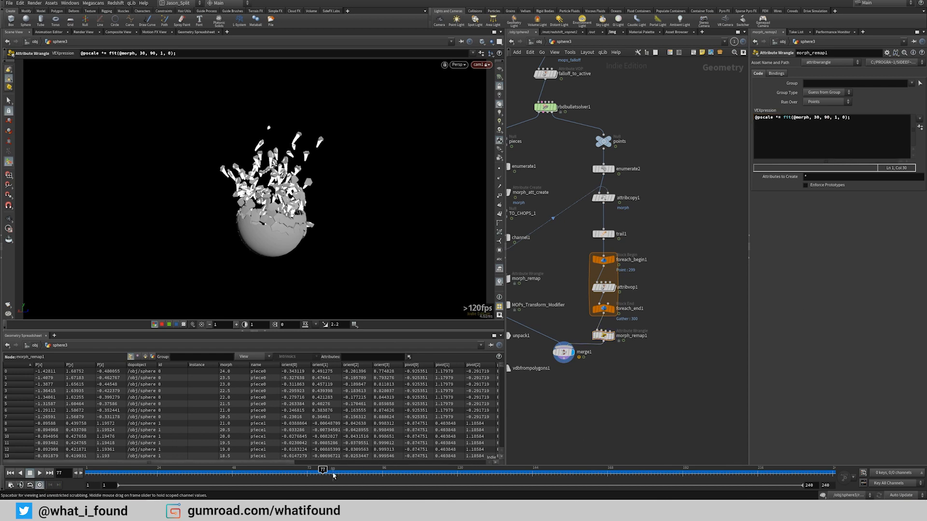
mouse_move(352, 476)
left_mouse_down()
mouse_move(676, 468)
mouse_move(364, 469)
left_mouse_up()
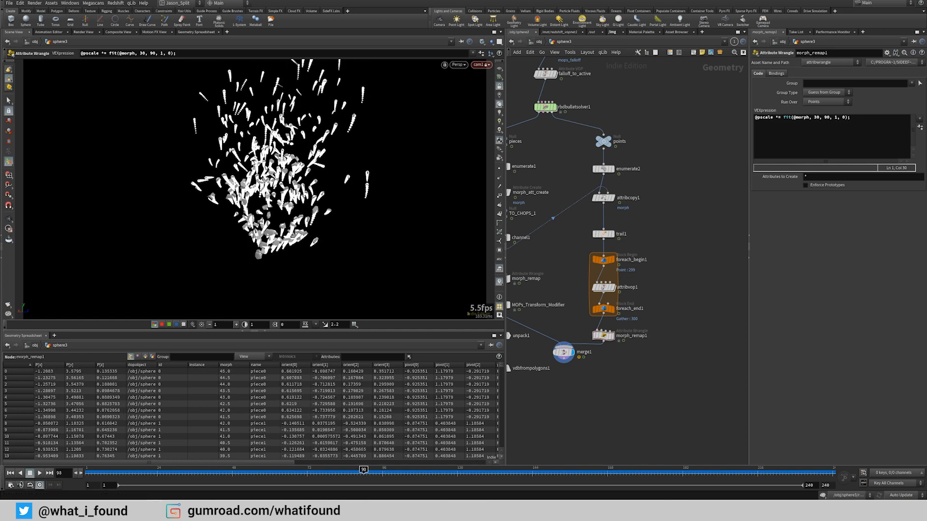
Step: Display morph_remap1 on its own and move attribcopy1 slightly closer to trail1
left_click_drag(602, 337, 603, 333)
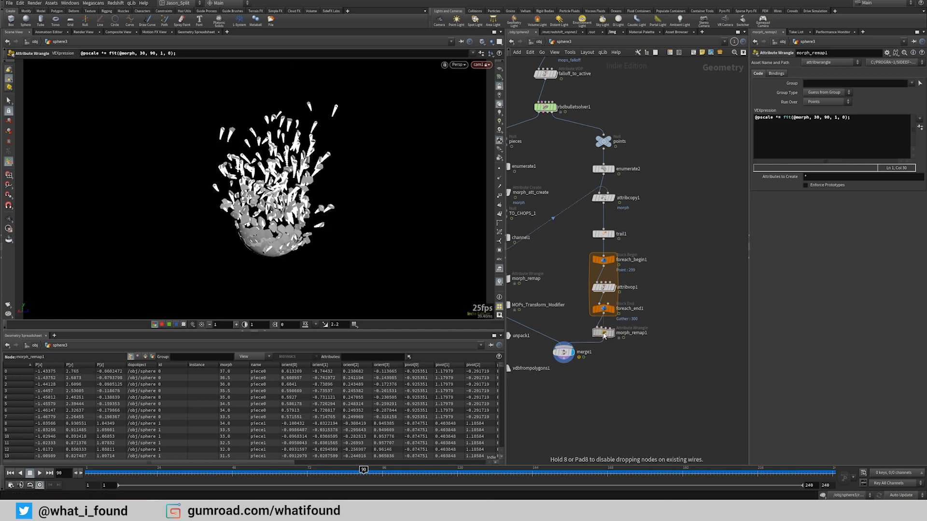
left_click(603, 333)
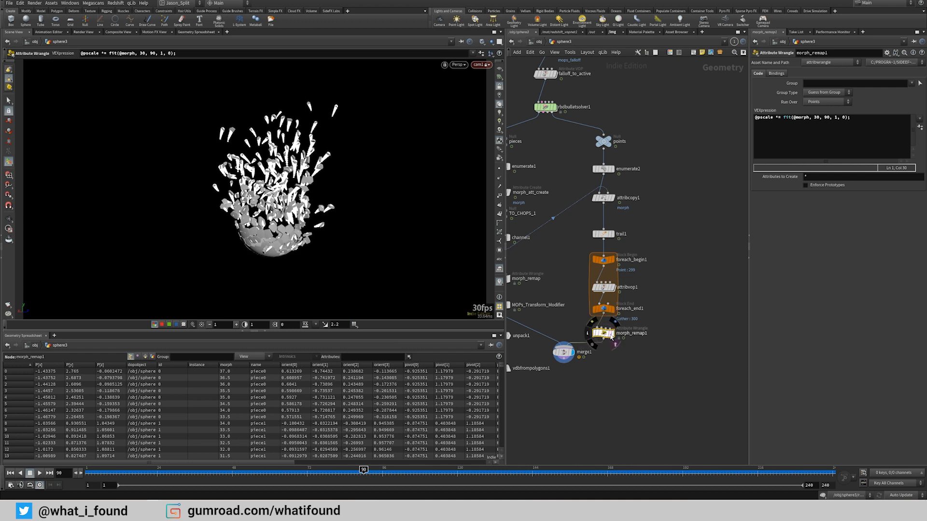
left_click(611, 338)
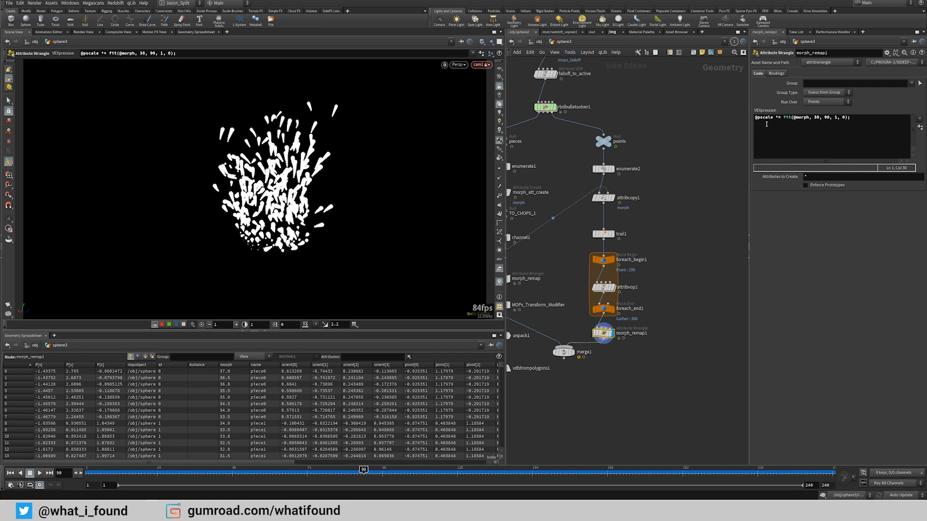
mouse_move(609, 296)
middle_click_drag(567, 243, 655, 220)
mouse_move(693, 177)
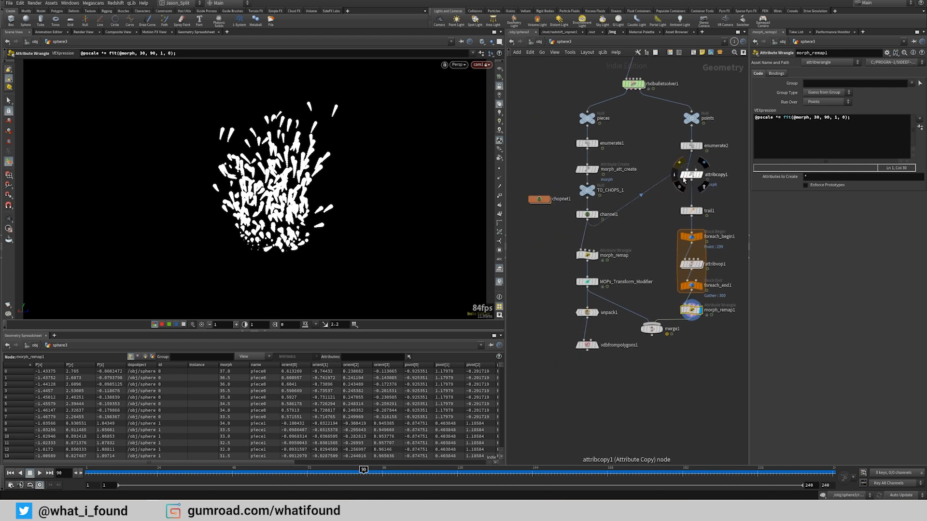
left_click_drag(694, 177, 693, 182)
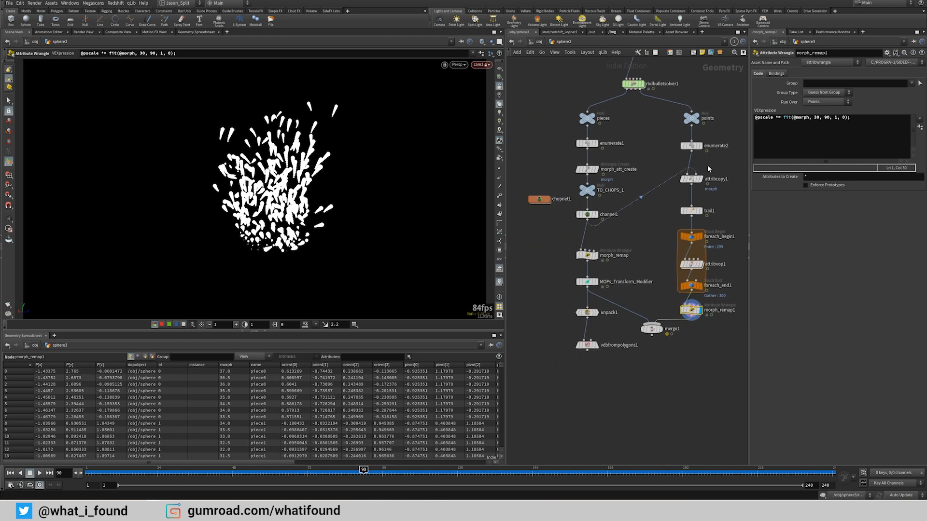
middle_click_drag(725, 201, 643, 172)
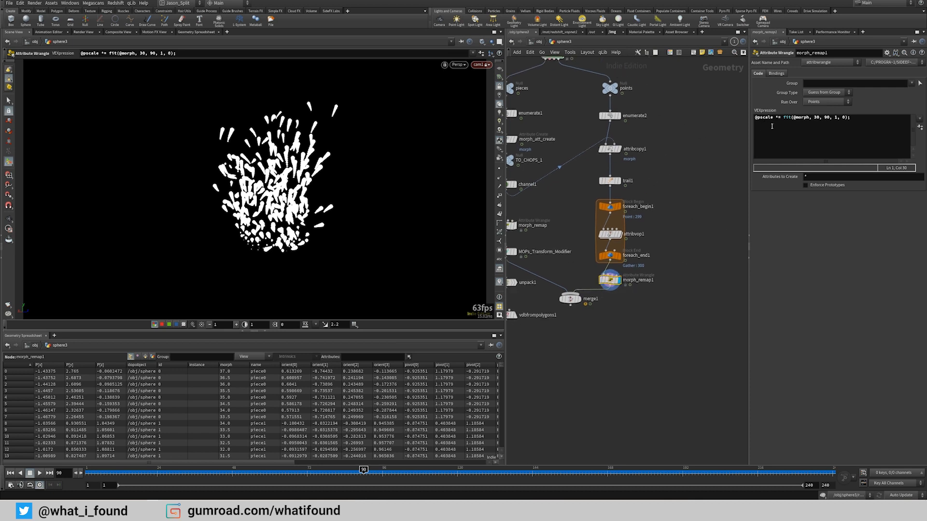
Step: Examine the morph_remap1 expression, going over the pscale multiplication, the fit function and its morph input
left_click(756, 124)
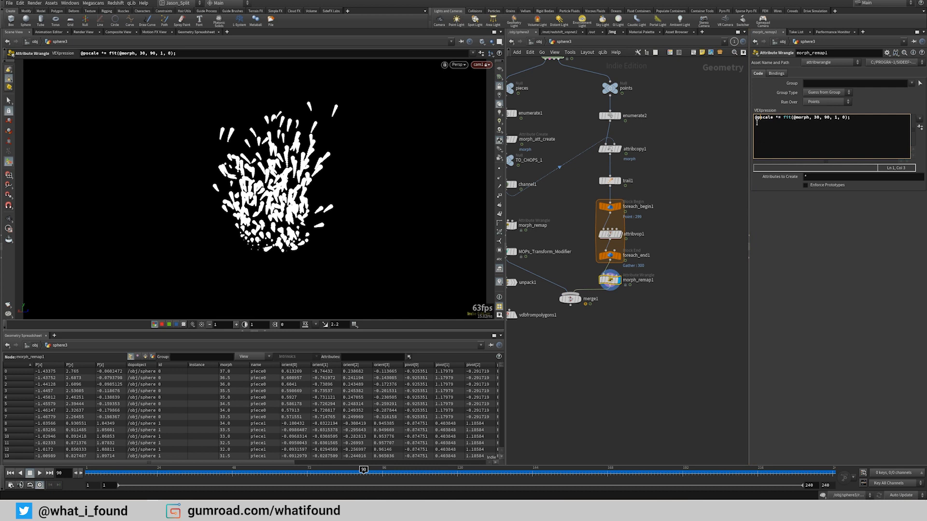
double_click(771, 118)
left_click(775, 120)
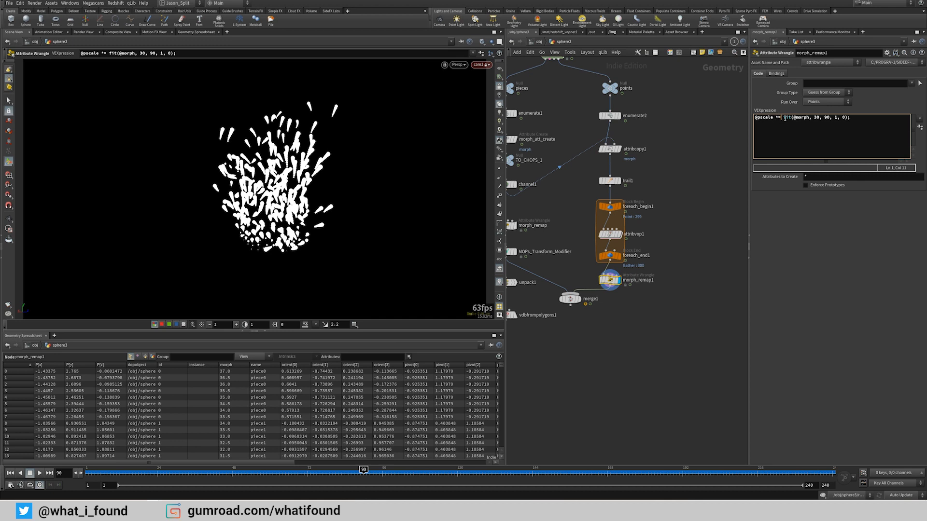
left_click_drag(759, 118, 843, 118)
left_click(782, 119)
left_click(806, 121)
left_click_drag(784, 117, 852, 118)
left_click(836, 130)
left_click(779, 117)
left_click_drag(785, 118, 848, 120)
left_click_drag(792, 118, 807, 119)
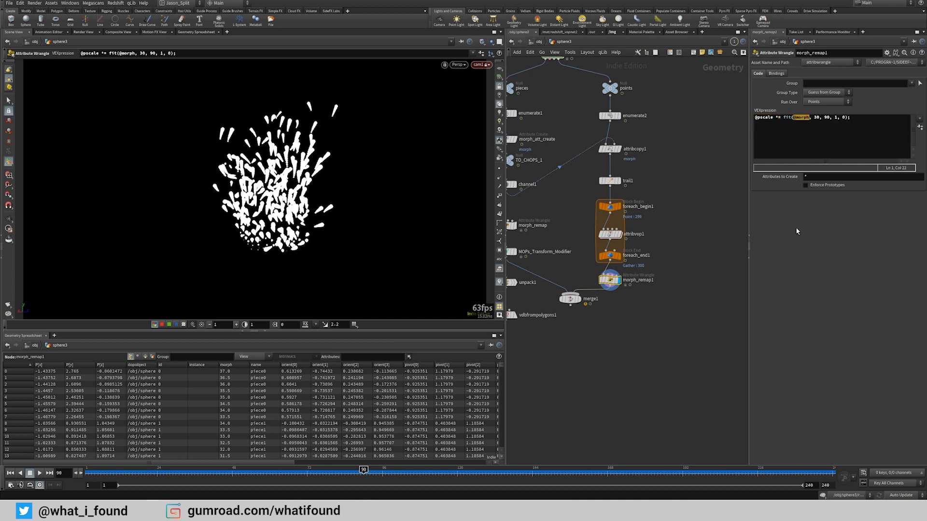
Step: Compare the merged result of merge1 with the trails alone from morph_remap1
middle_click_drag(629, 345, 635, 287)
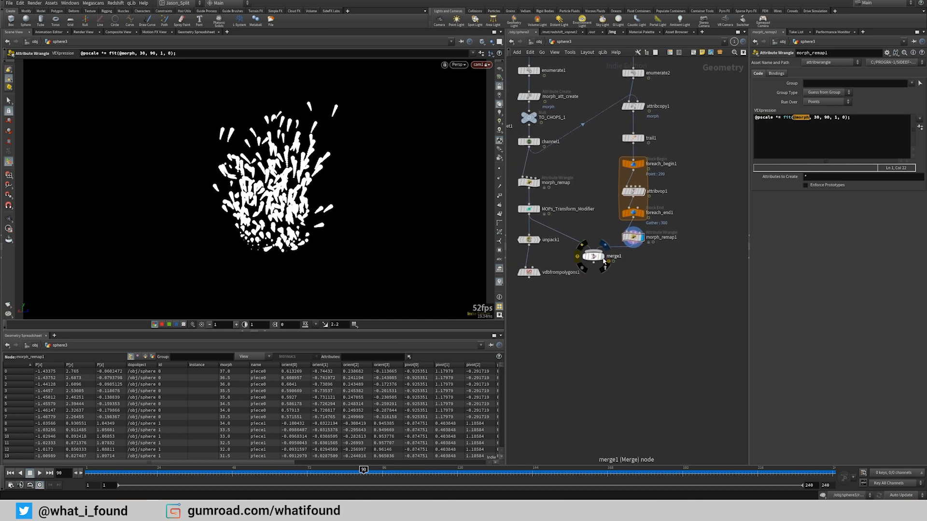
left_click(604, 259)
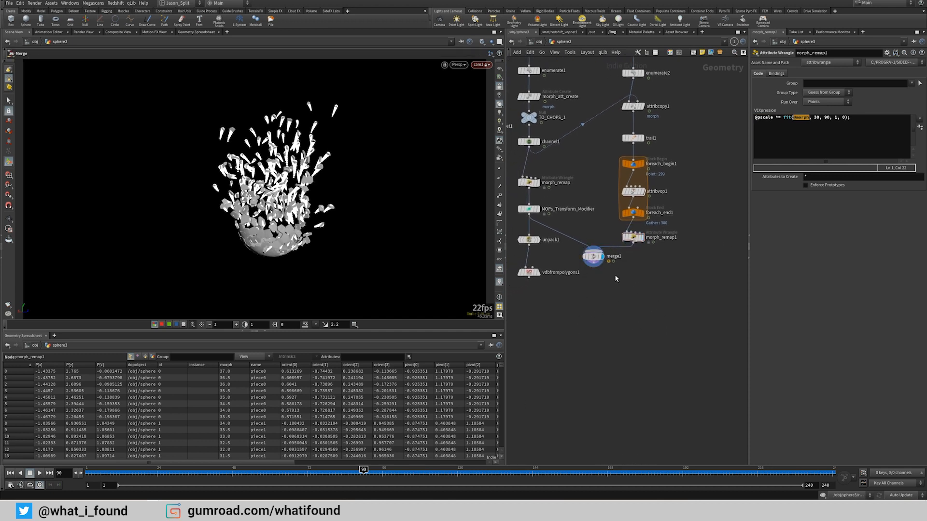
left_click_drag(594, 257, 588, 255)
left_click(643, 243)
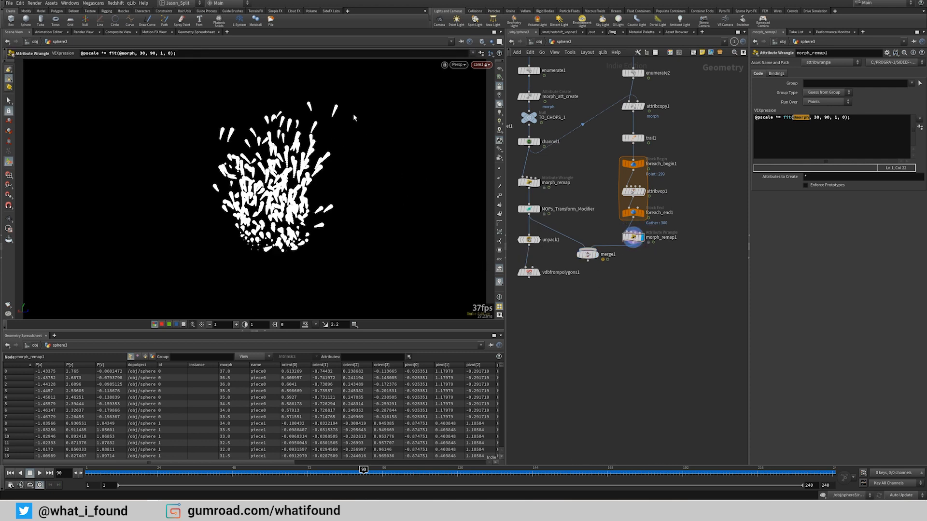
Step: Add a VDB from Particles node fed by morph_remap1 and display it
key("Tab")
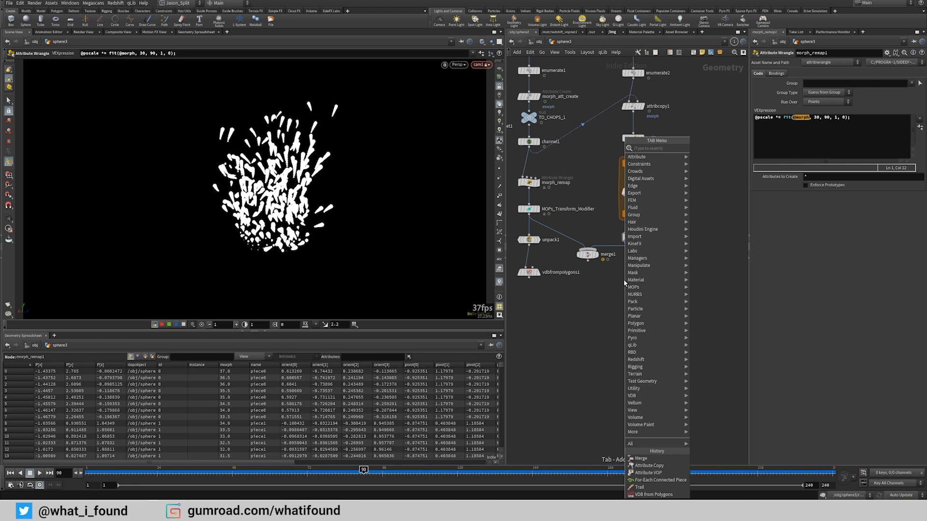
type("vdb from pa")
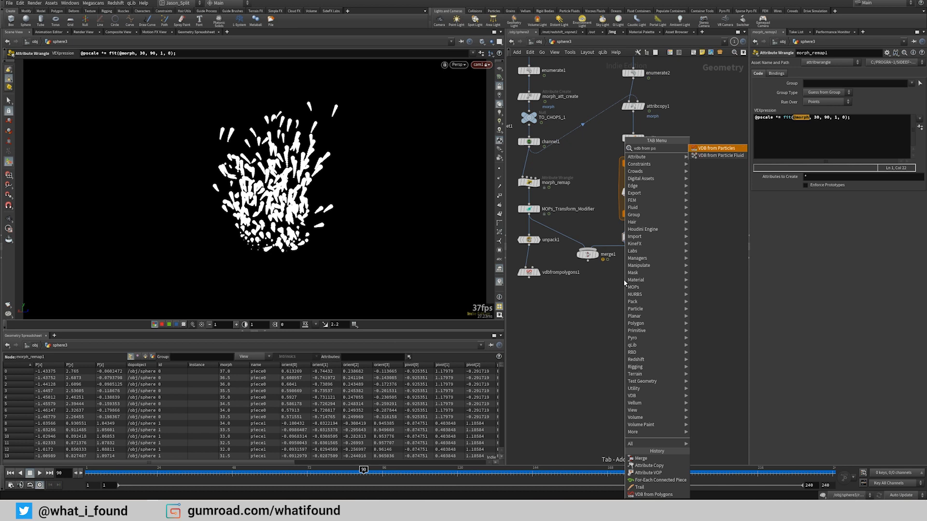
key("Return")
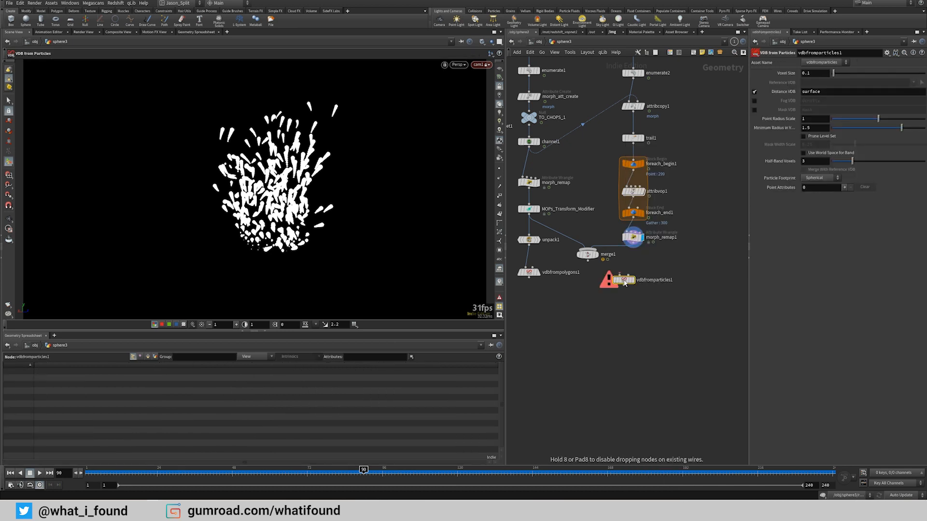
left_click(625, 282)
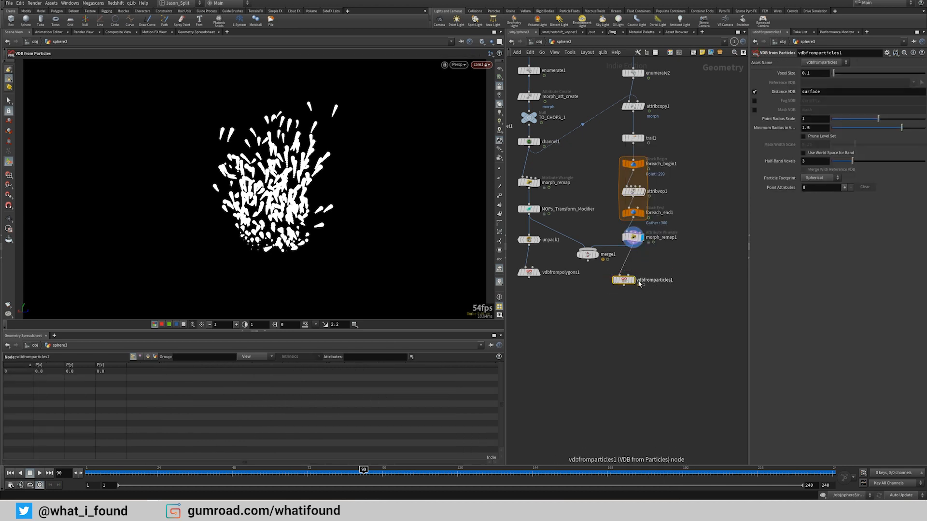
left_click_drag(634, 285, 642, 279)
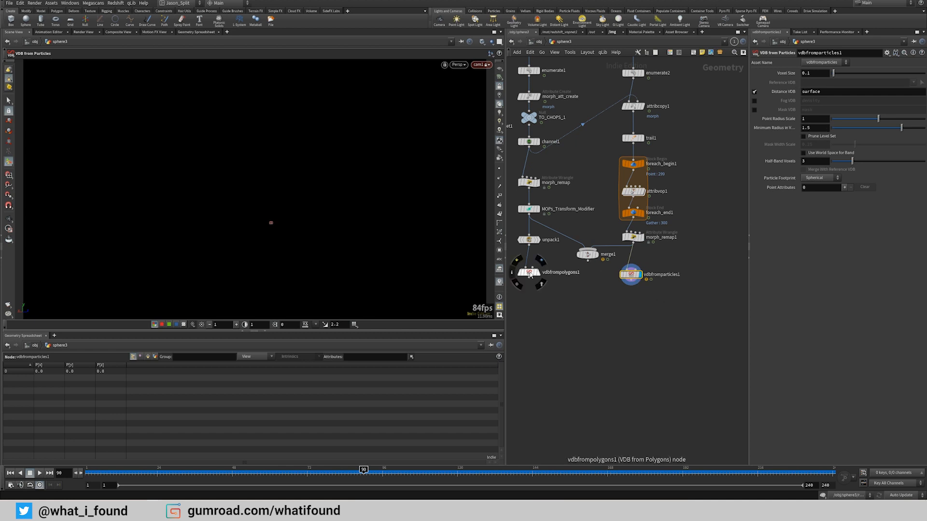
Step: Set vdbfromparticles1's minimum radius in voxels to 0 and tidy the positions of the two VDB nodes
left_click_drag(529, 272, 529, 278)
left_click_drag(856, 128, 828, 129)
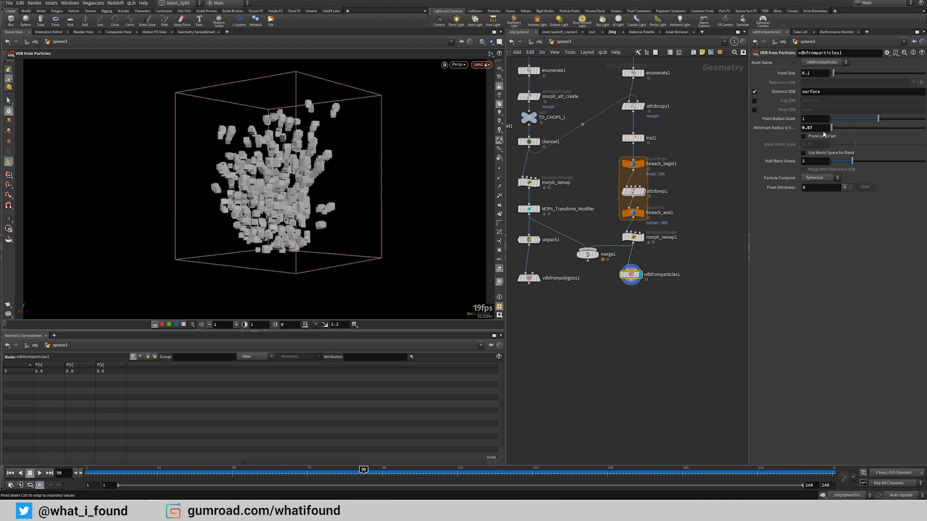
left_click_drag(631, 279, 634, 277)
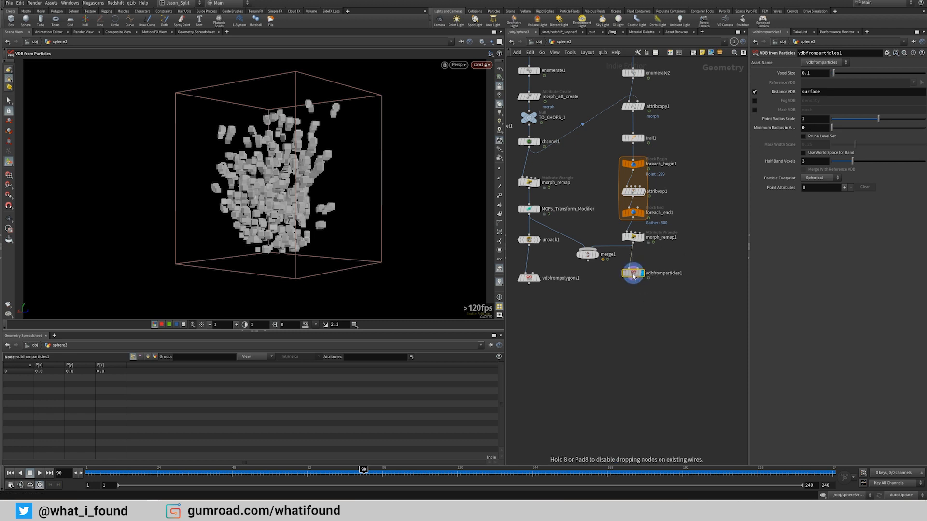
Step: Link vdbfromparticles1's voxel size to the voxel size of vdbfrompolygons1 with a relative reference
left_click(529, 279)
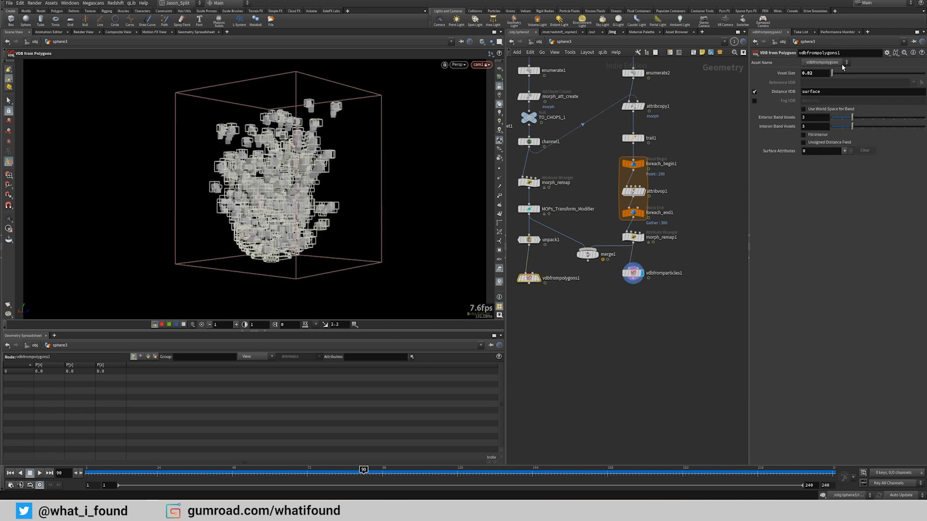
right_click(785, 73)
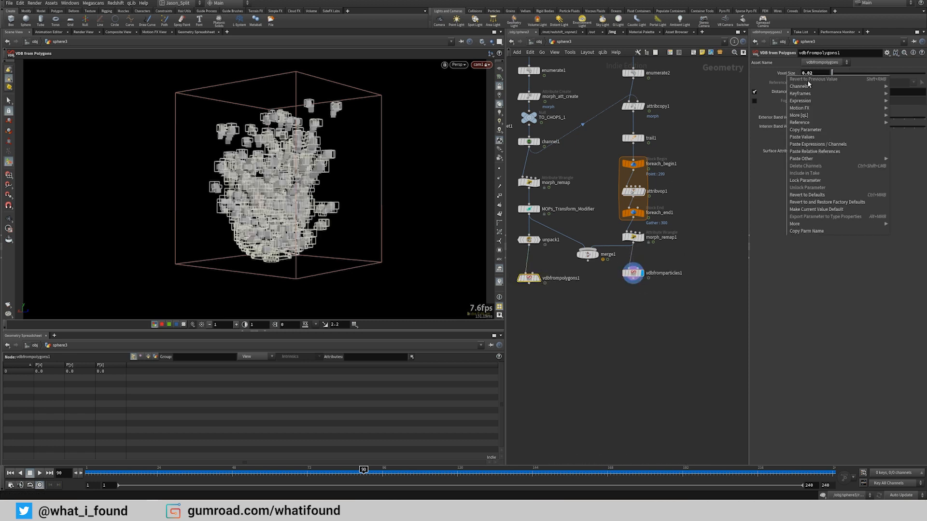
left_click(809, 134)
left_click(633, 273)
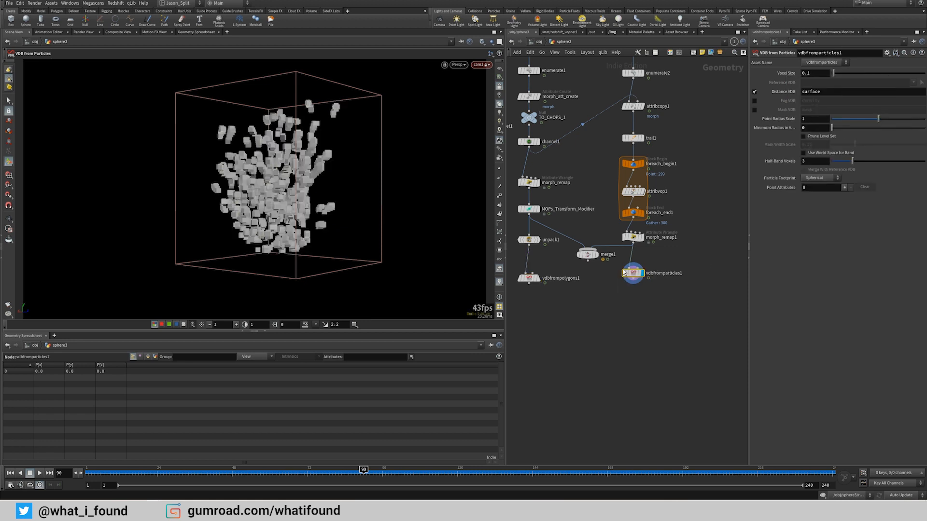
right_click(787, 74)
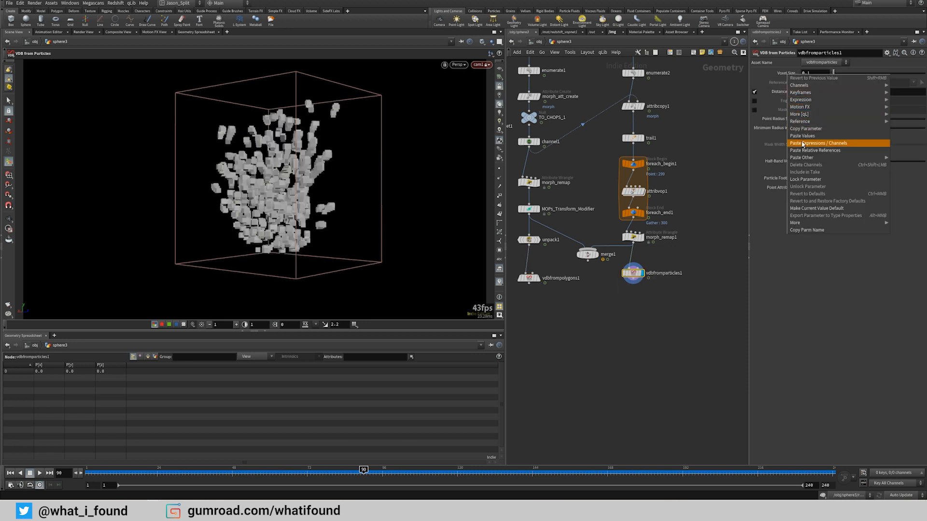
left_click(815, 150)
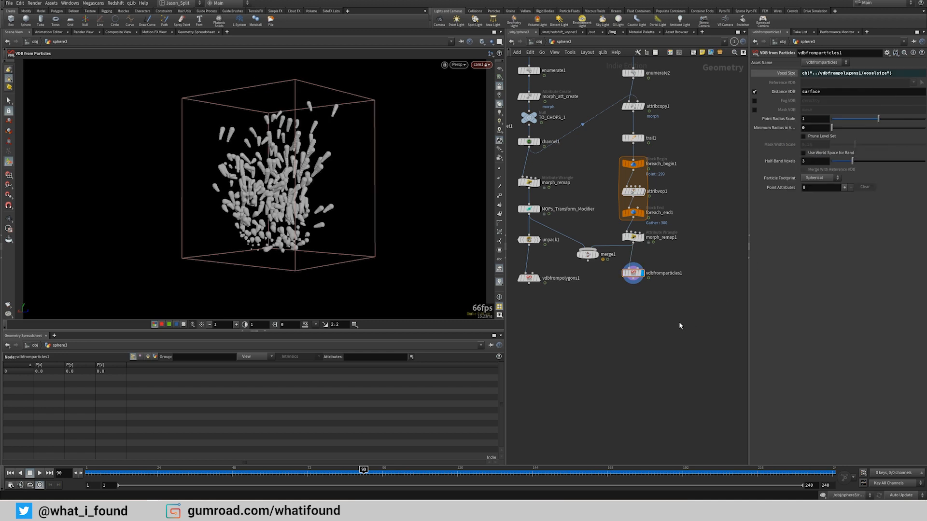
Step: Align vdbfromparticles1 level with vdbfrompolygons1 and display each VDB in turn to compare them
left_click_drag(649, 271, 650, 277)
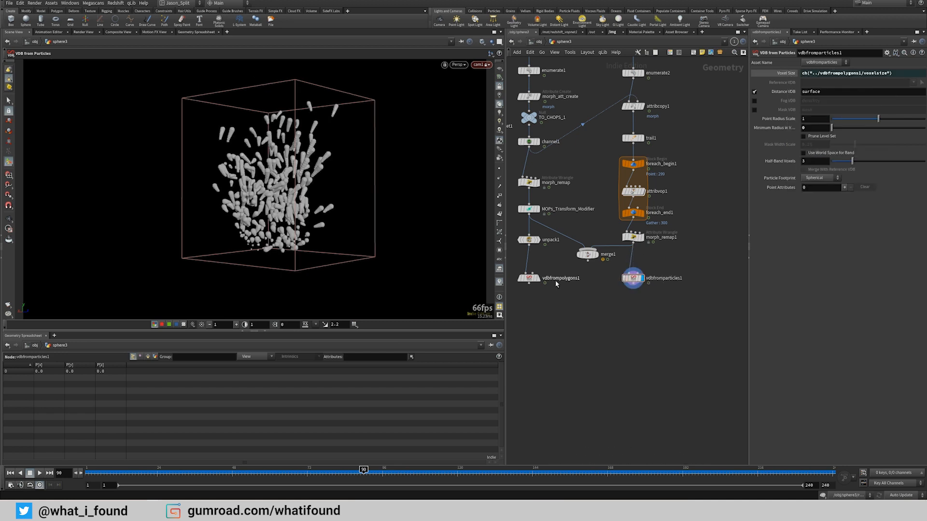
left_click(542, 281)
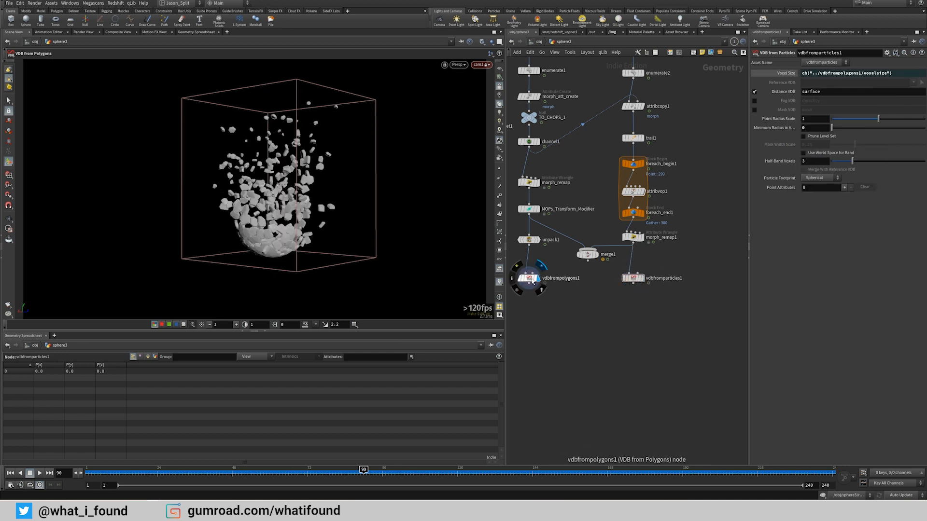
left_click(644, 279)
Step: Add a VDB Combine node below and between vdbfrompolygons1 and vdbfromparticles1
middle_click_drag(645, 303, 668, 275)
key("Tab")
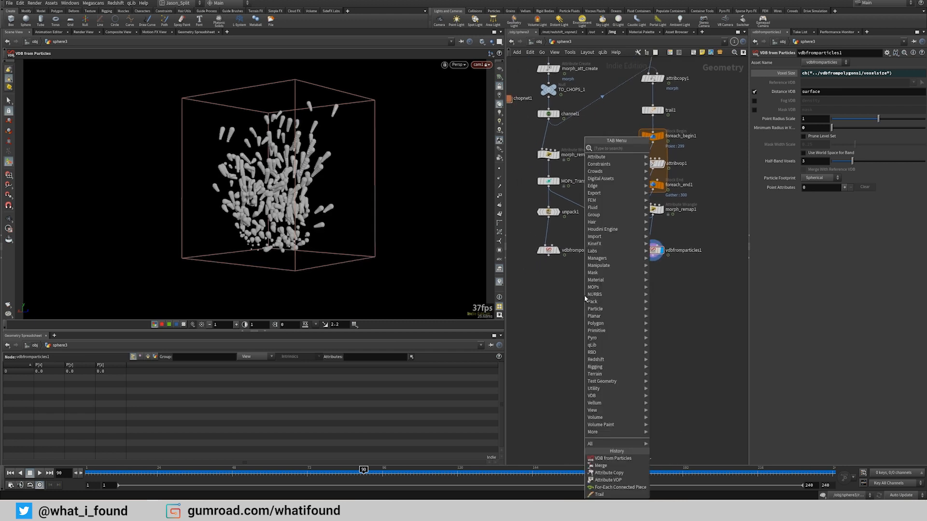
type("v")
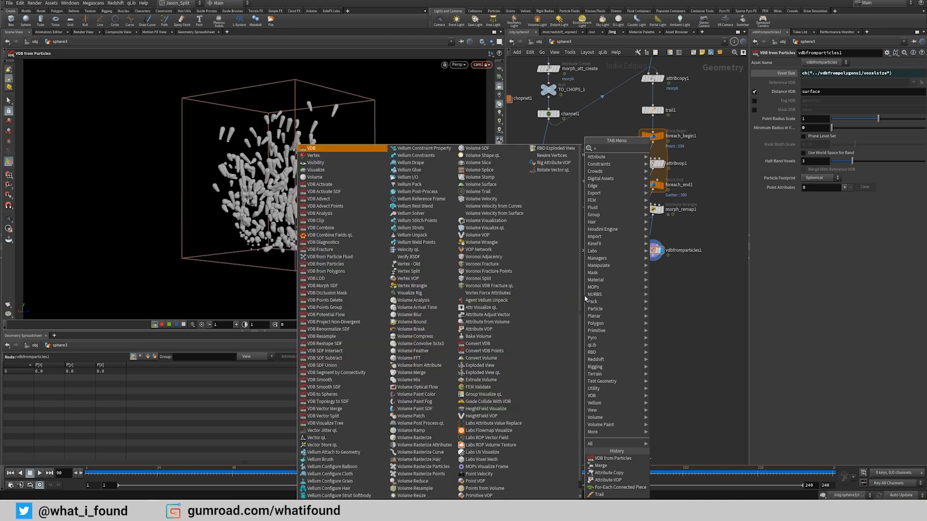
type("db co")
key("Return")
left_click(584, 297)
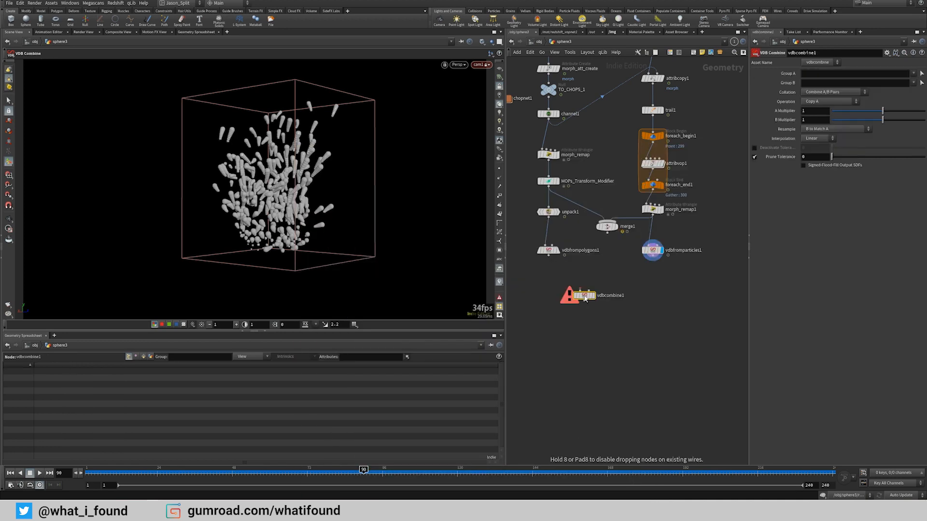
Step: Wire vdbfrompolygons1 and vdbfromparticles1 into the first and second inputs of vdbcombine1 and display the combine node
left_click_drag(585, 298, 548, 256)
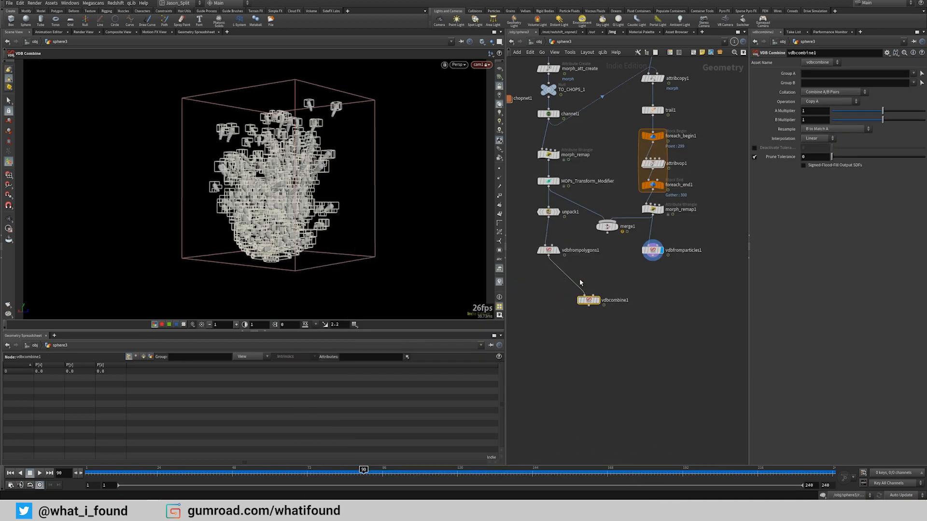
left_click_drag(594, 294, 653, 256)
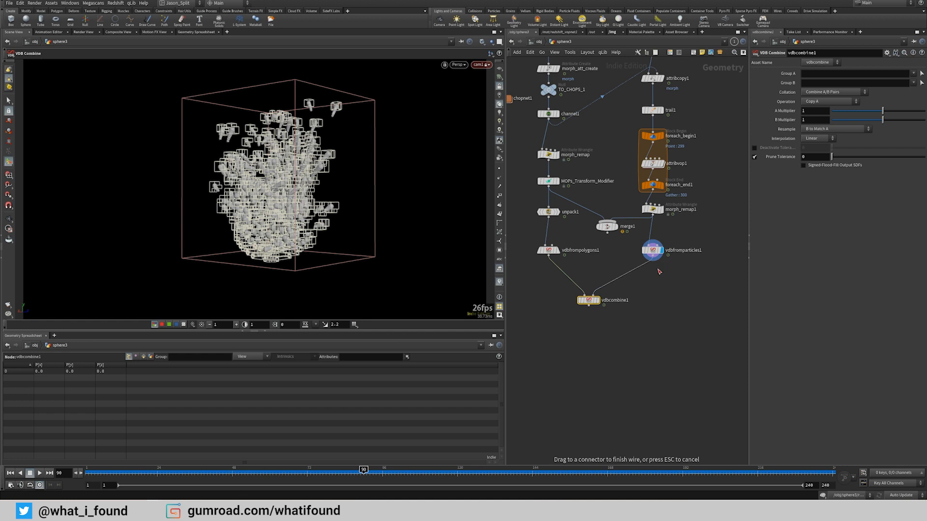
left_click(599, 301)
left_click_drag(589, 303, 596, 307)
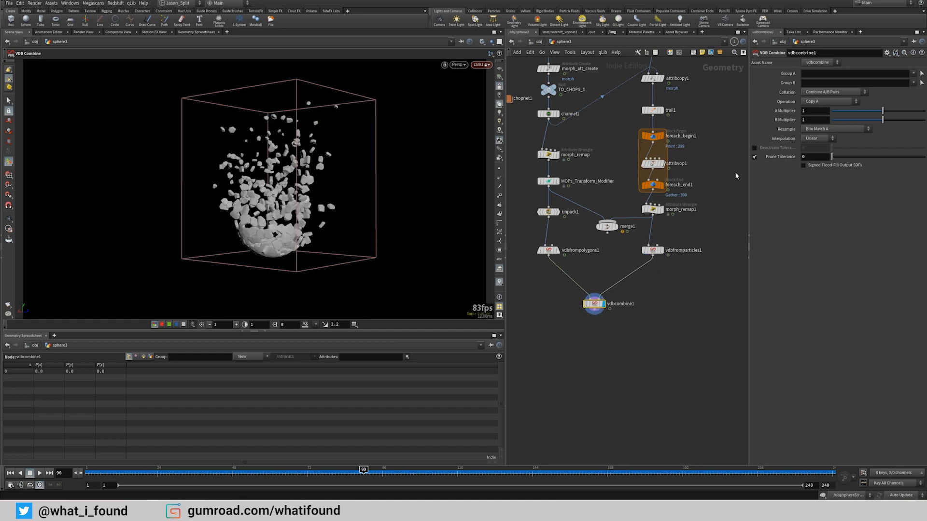
Step: Set vdbcombine1's operation to SDF Union and inspect the merged pieces and trails up close
left_click(836, 102)
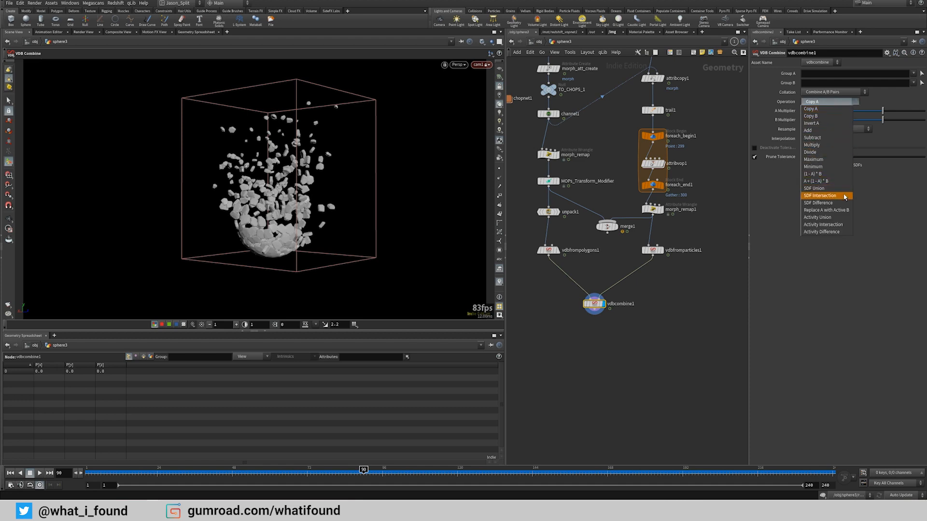
left_click(821, 188)
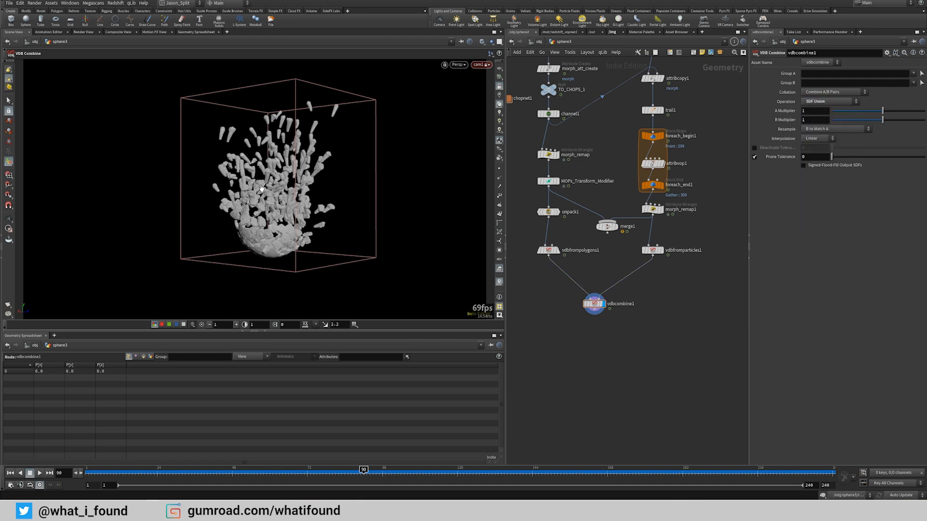
left_click_drag(261, 189, 298, 197, "alt")
right_click_drag(299, 197, 301, 216, "alt")
left_click_drag(302, 217, 330, 208, "alt")
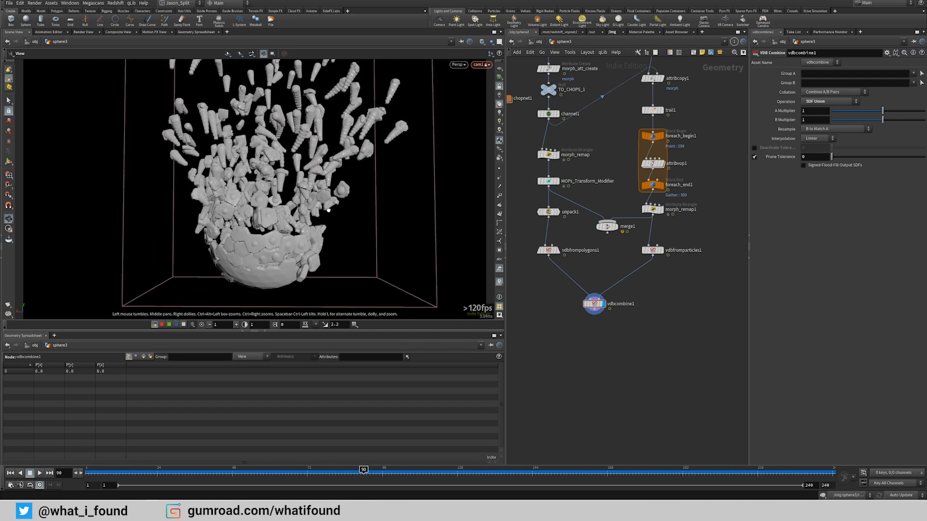
right_click_drag(330, 208, 322, 187, "alt")
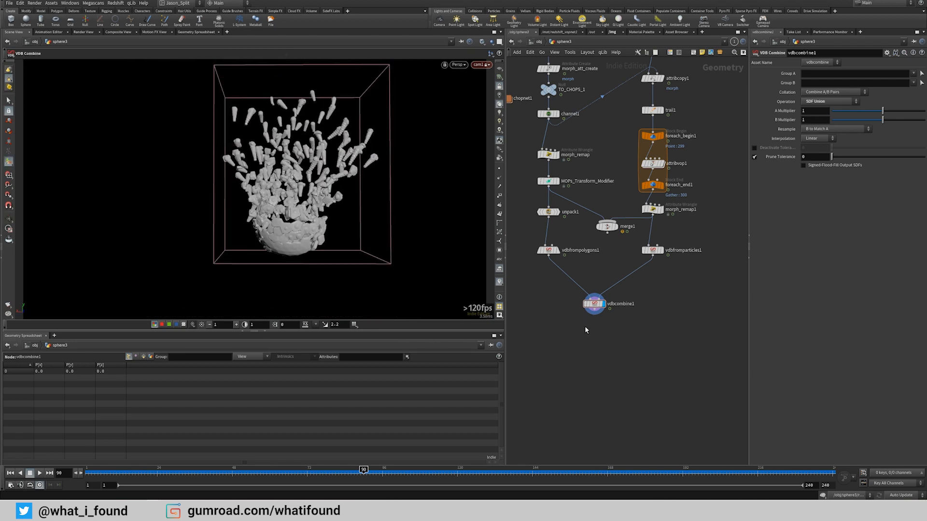
Step: Add a VDB Smooth SDF node below vdbcombine1, connect it to the combine output and display it
key("Tab")
type("smo")
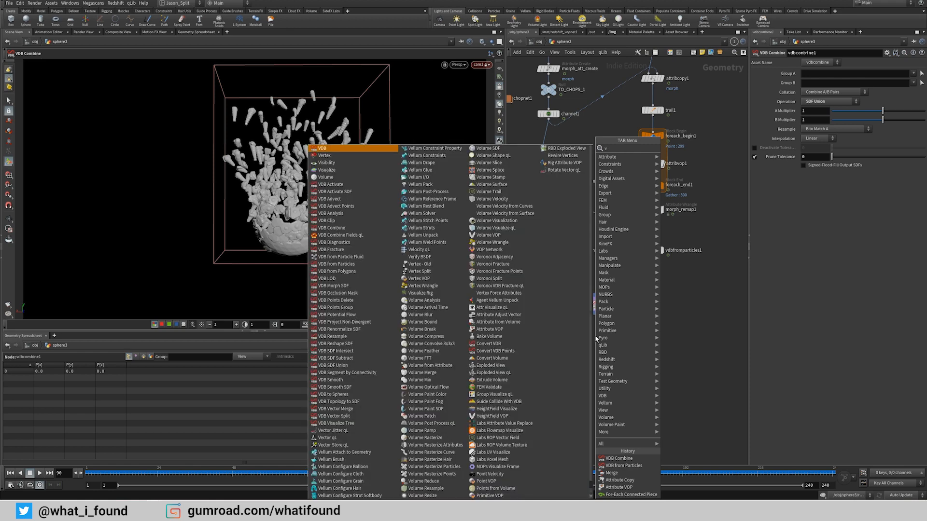
type("oth sdf")
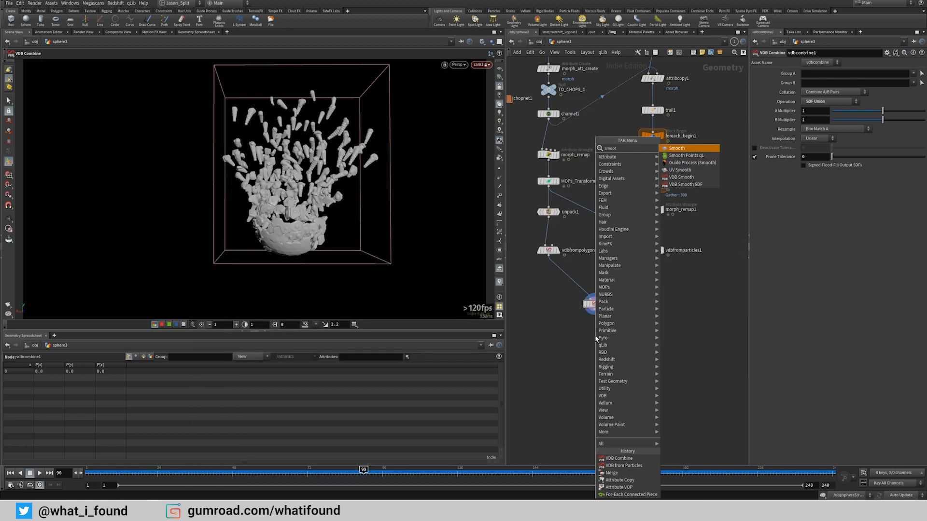
key("Return")
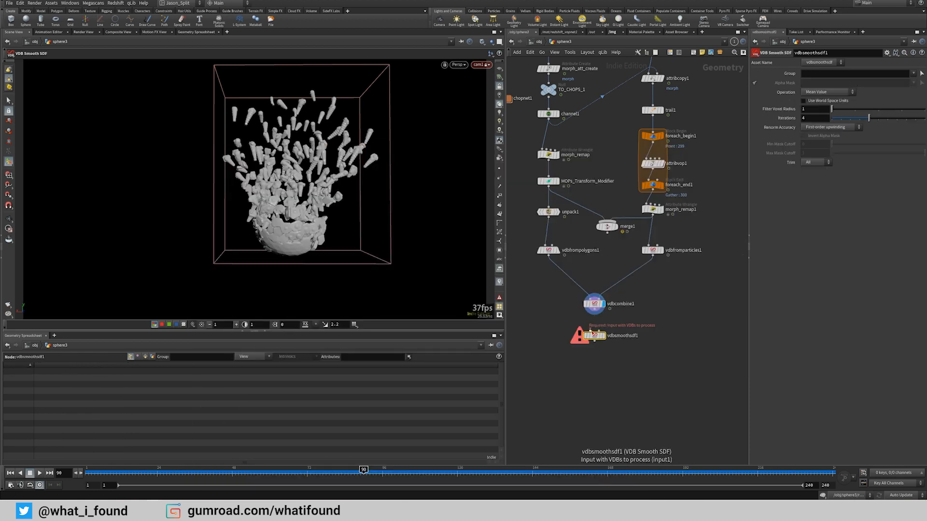
left_click_drag(591, 330, 594, 310)
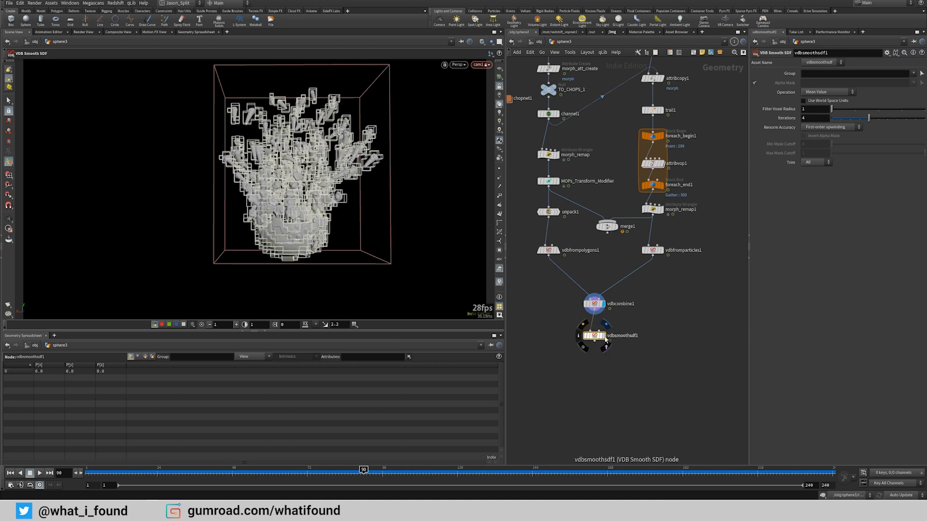
left_click(603, 335)
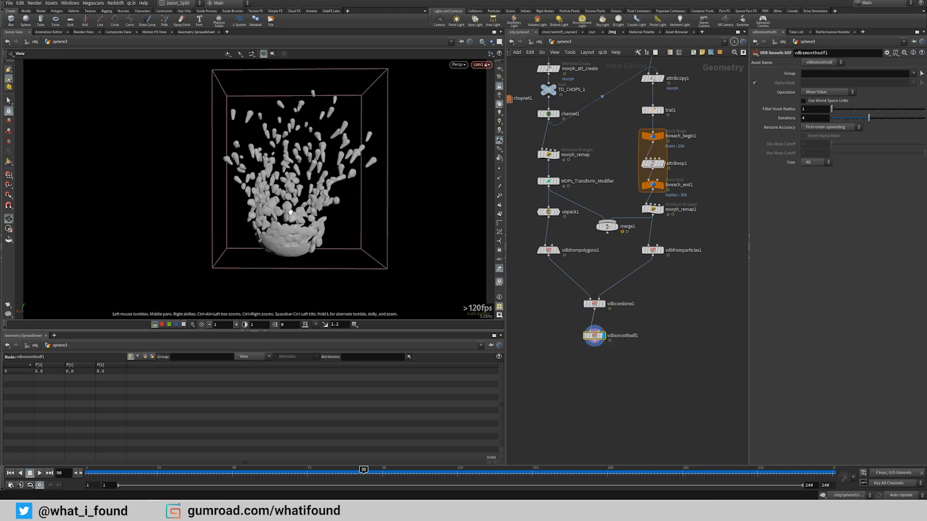
scroll(290, 209, "up", 5)
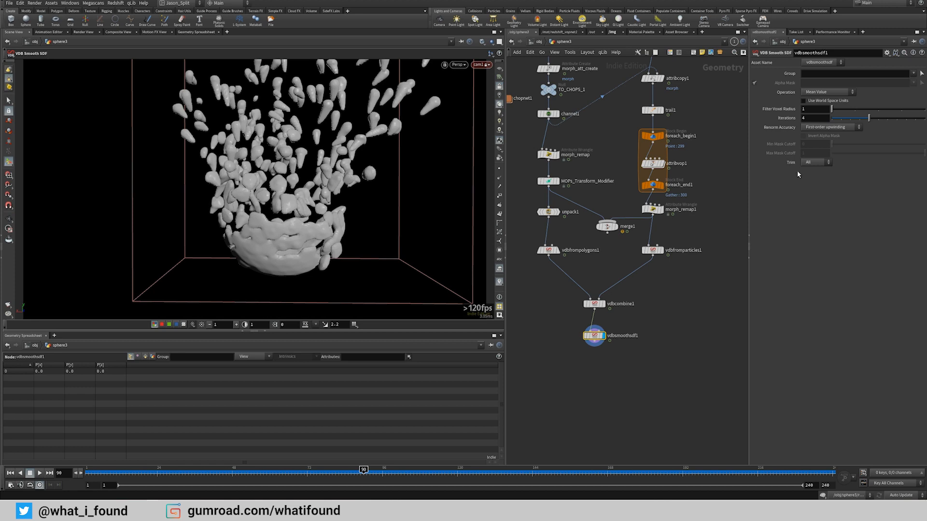
Step: Set vdbsmoothsdf1 to 1 iteration with the Gaussian operation and check the result at frame 95
left_click_drag(869, 118, 841, 118)
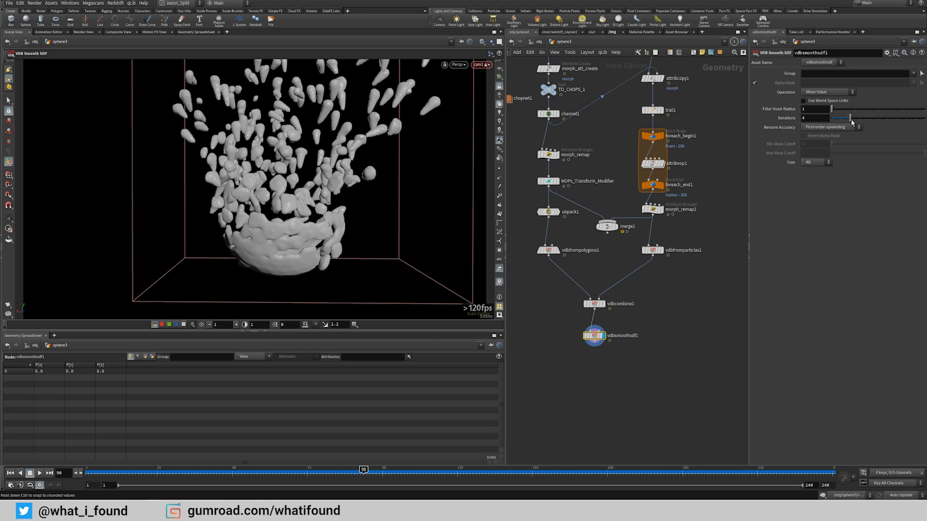
left_click(842, 93)
left_click(823, 102)
key("Escape")
scroll(264, 232, "down", 3)
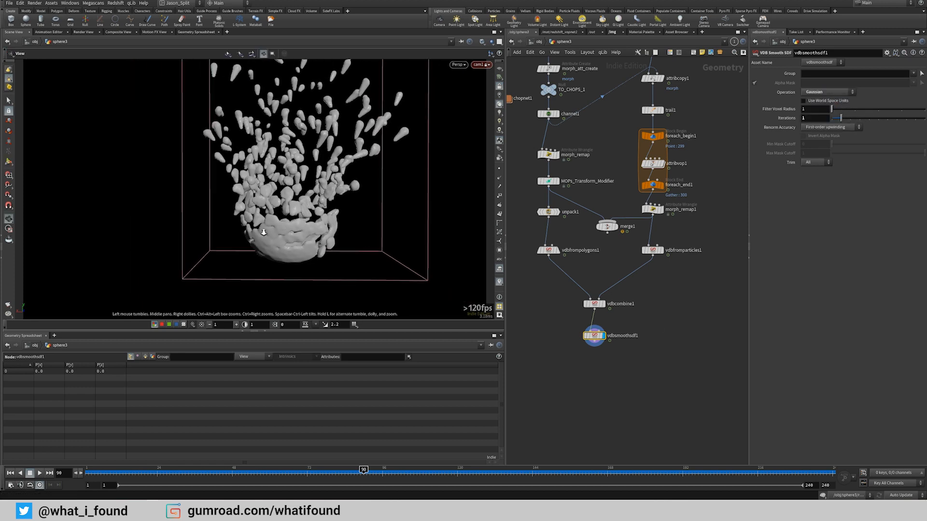
scroll(264, 232, "down", 1)
left_click_drag(367, 473, 385, 471)
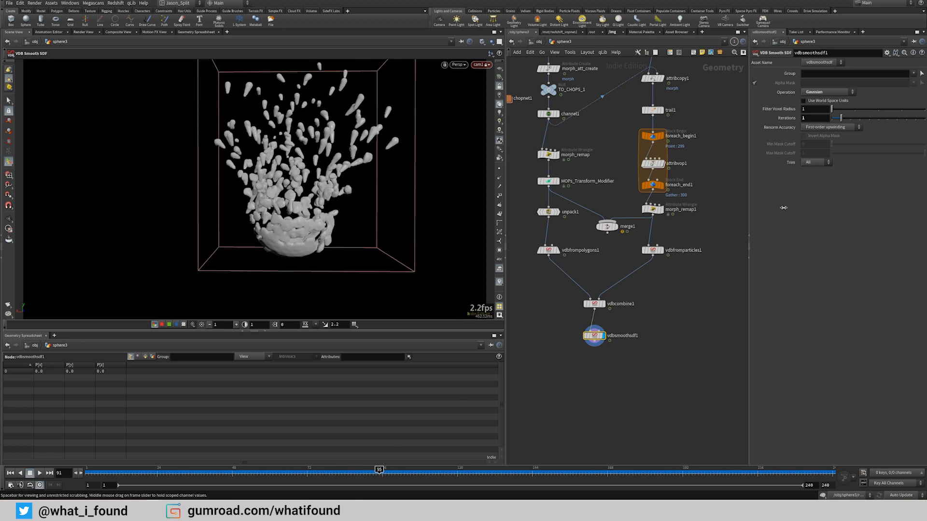
Step: Set vdbsmoothsdf1's iterations to 2 and check the smoothed surface back around frame 84
left_click_drag(841, 117, 850, 118)
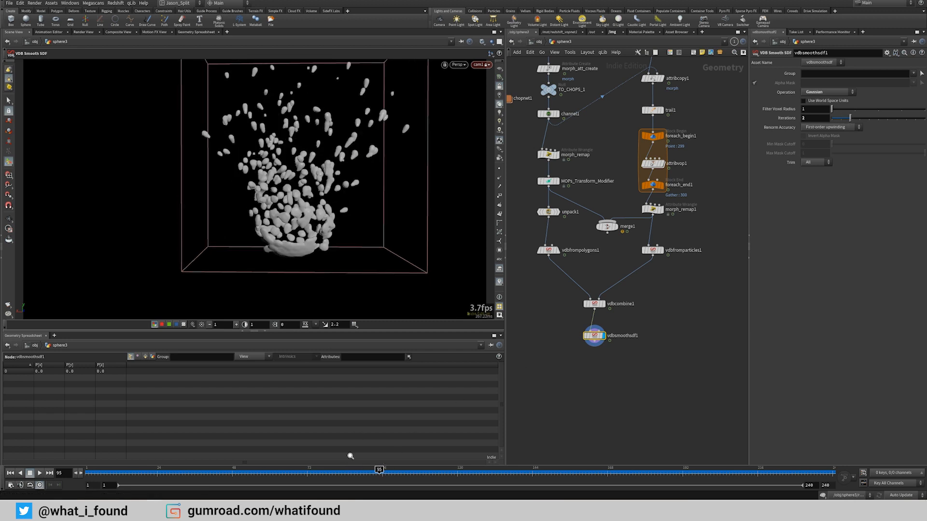
left_click_drag(346, 471, 349, 442)
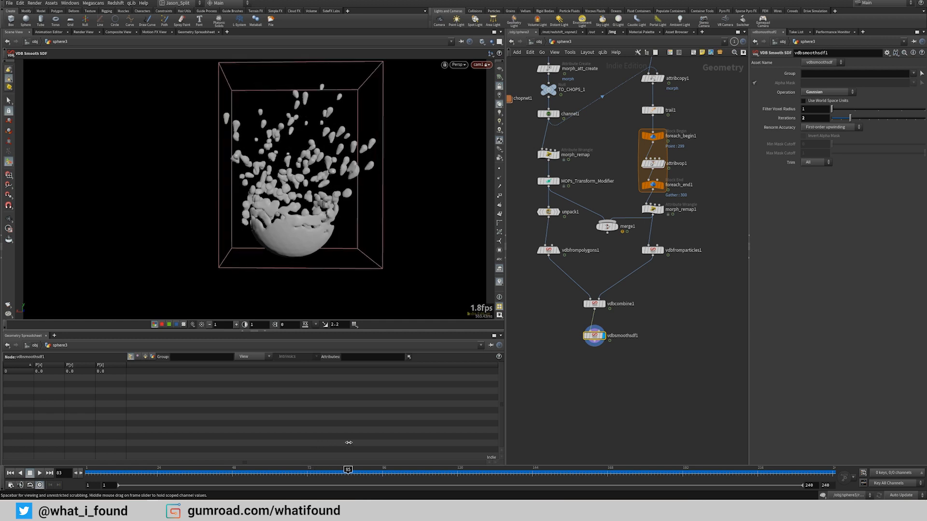
left_click_drag(324, 163, 324, 166, "alt")
key("Return")
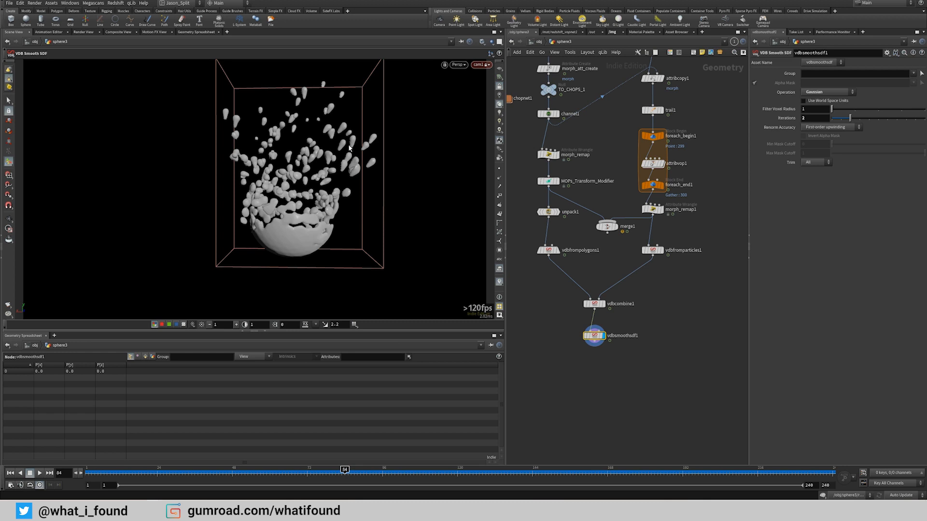
Step: Compare vdbfromparticles1 with the smoothed result by displaying each, and review the particle VDB's settings
left_click(661, 250)
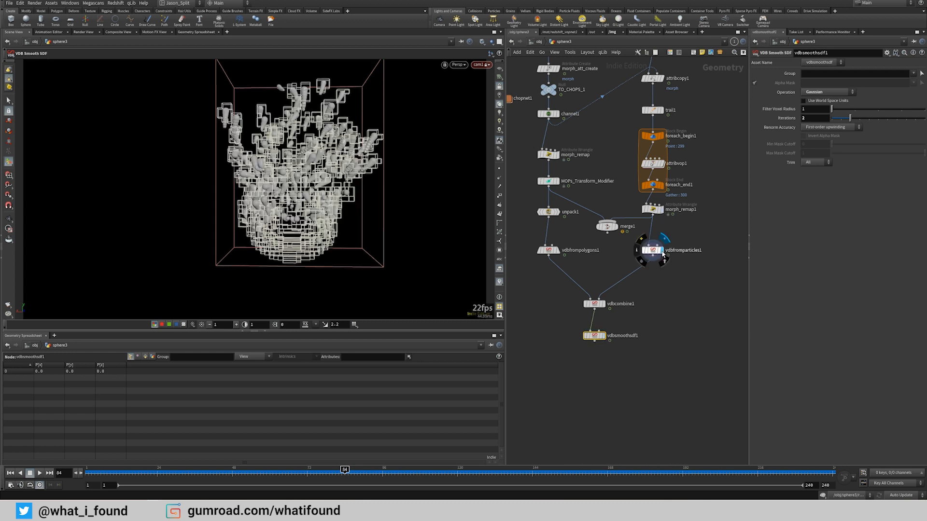
left_click(602, 335)
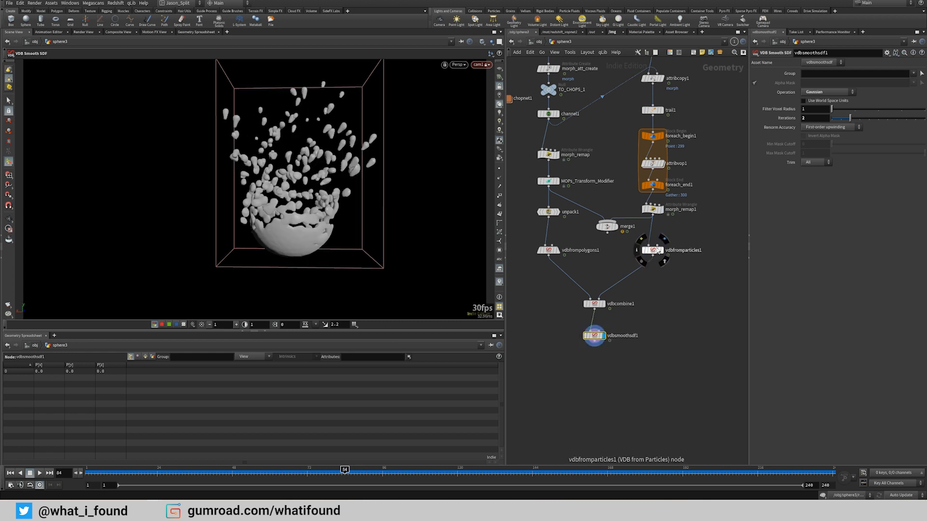
left_click_drag(652, 209, 653, 212)
left_click_drag(655, 248, 643, 274)
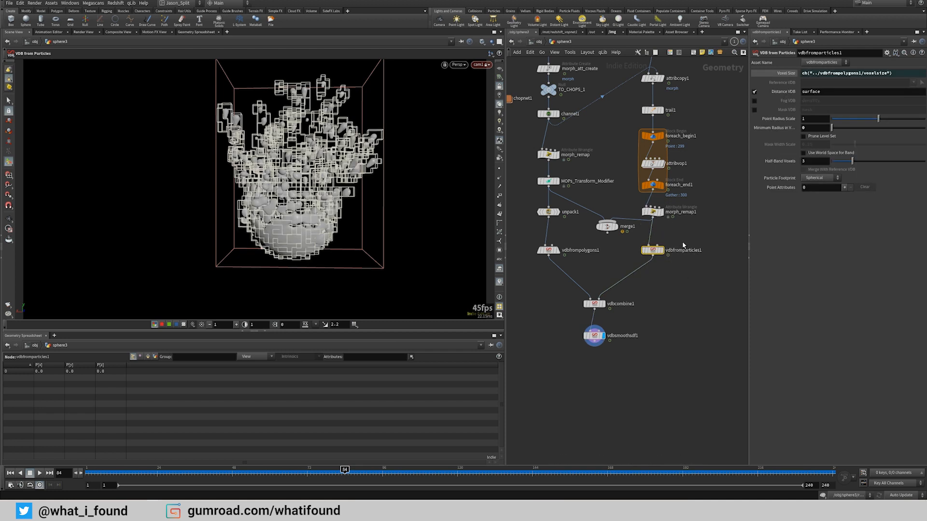
left_click(679, 302)
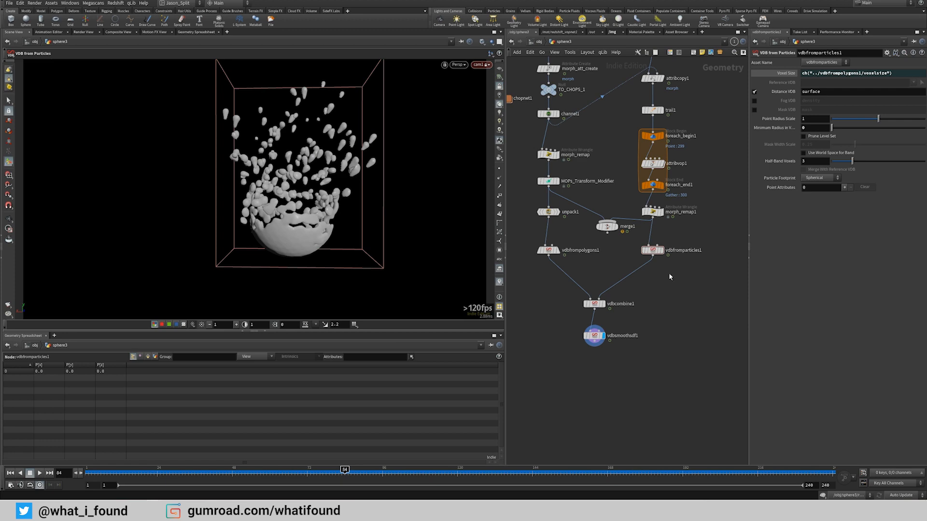
Step: Insert a VDB Reshape SDF node between vdbfromparticles1 and vdbcombine1 to dilate the trails with an offset of 1
key("Tab")
type("vdb")
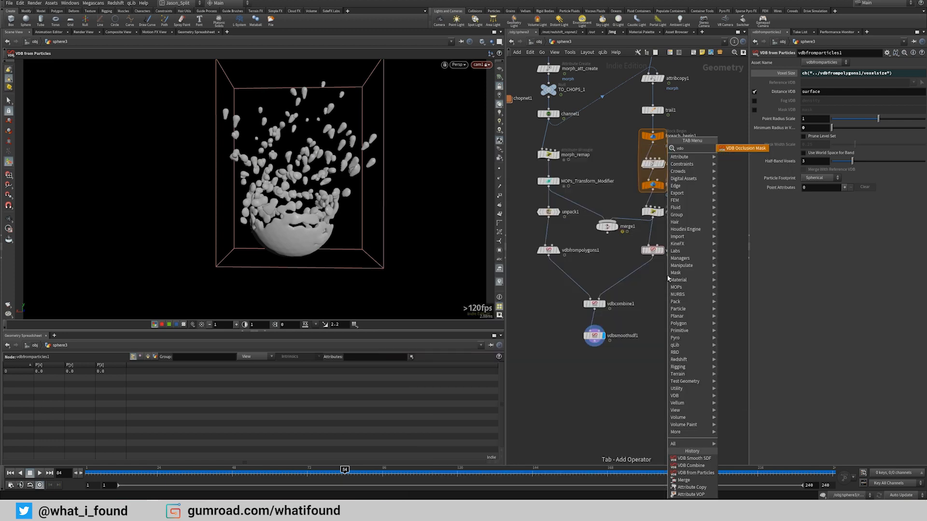
type(" re")
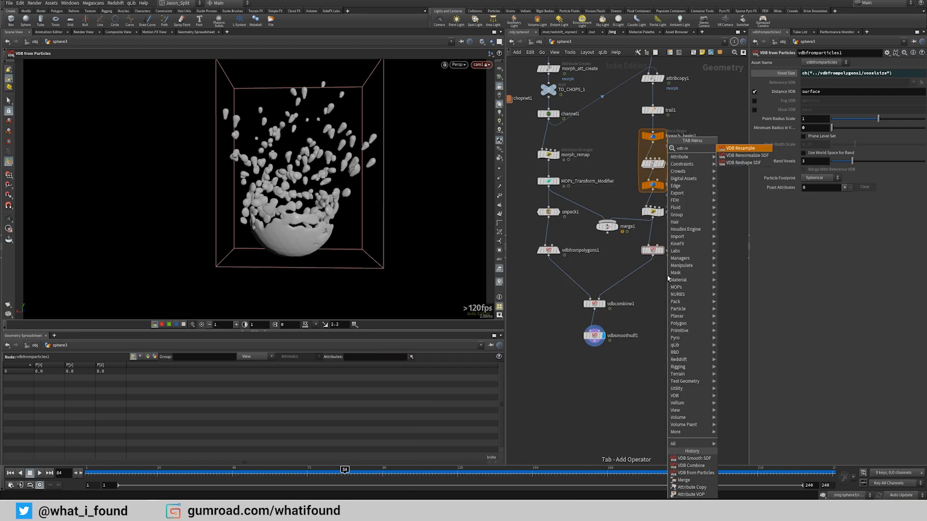
key("Down")
key("Down")
key("Return")
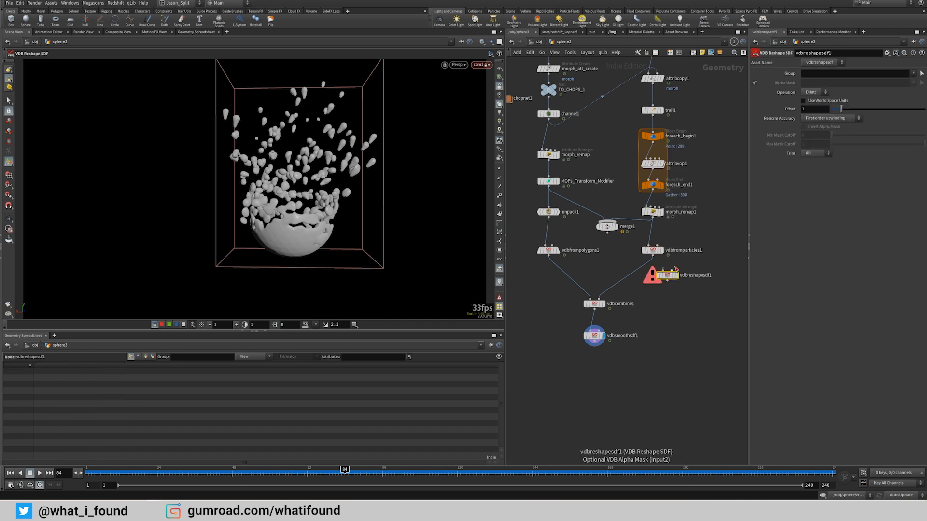
left_click(667, 275)
mouse_move(666, 277)
left_mouse_down()
mouse_move(644, 278)
mouse_move(651, 275)
left_mouse_up()
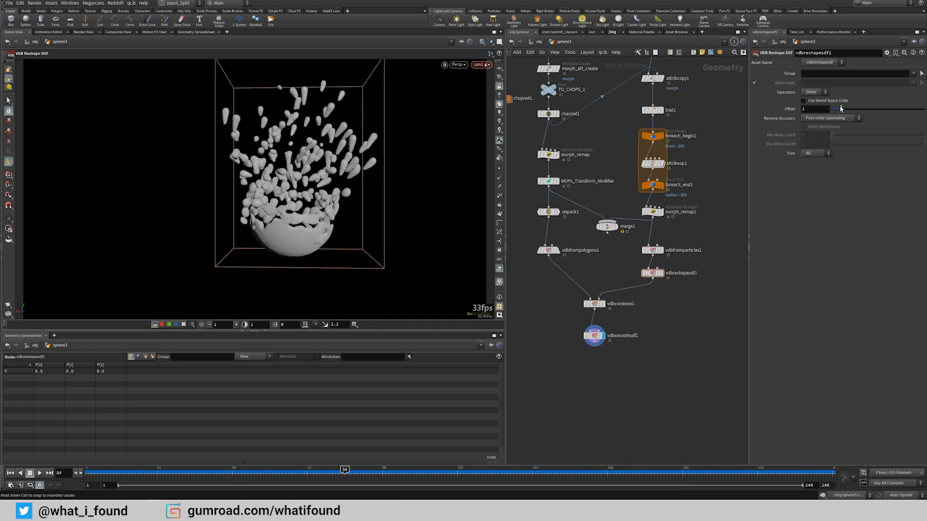
left_click(594, 336)
left_click_drag(658, 277, 659, 275)
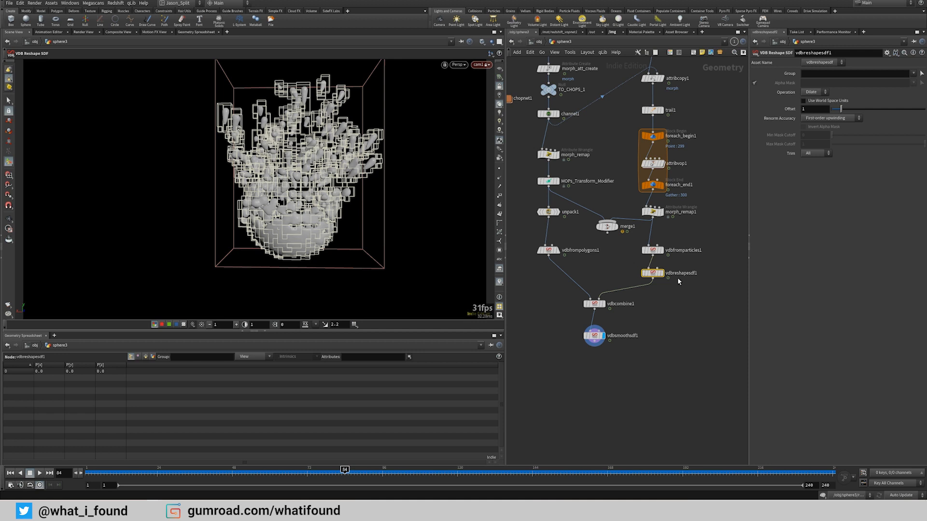
left_click(648, 322)
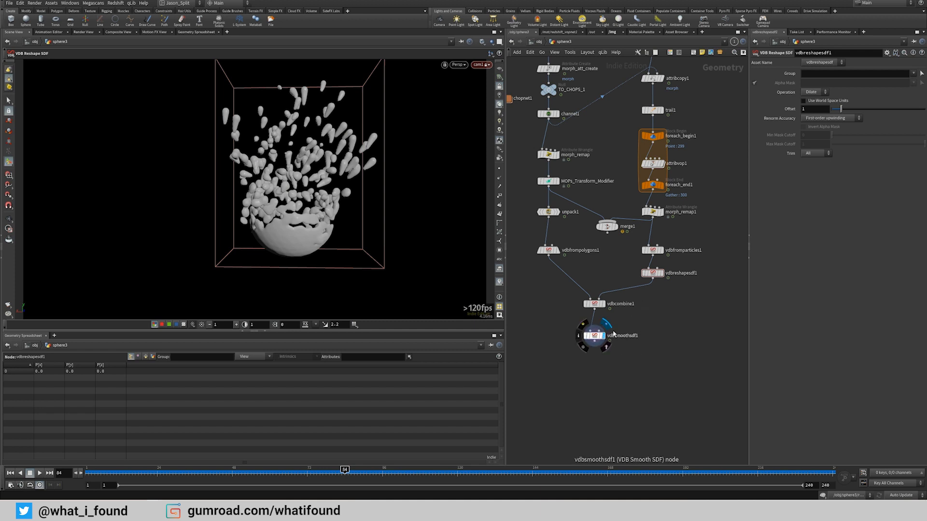
Step: Bypass and re-enable vdbreshapesdf1 to compare the trails, reviewing vdbfromparticles1's radius scale and attribvop1's enlarged ramp as alternative thickness controls
left_click(644, 273)
left_click(651, 250)
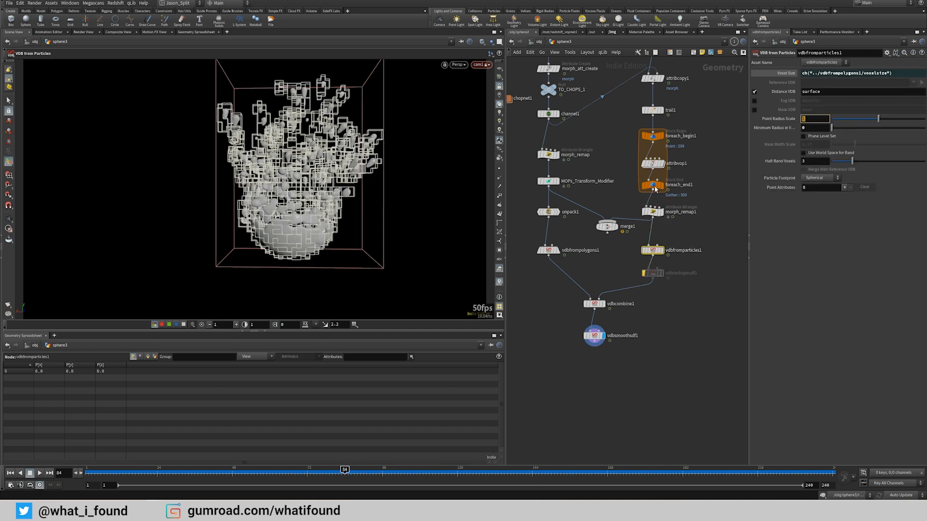
left_click(651, 163)
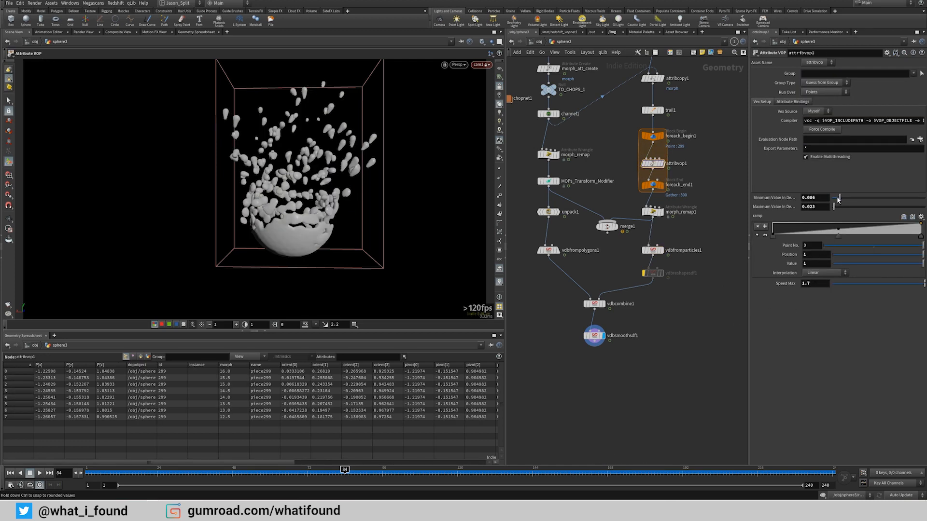
left_click(765, 235)
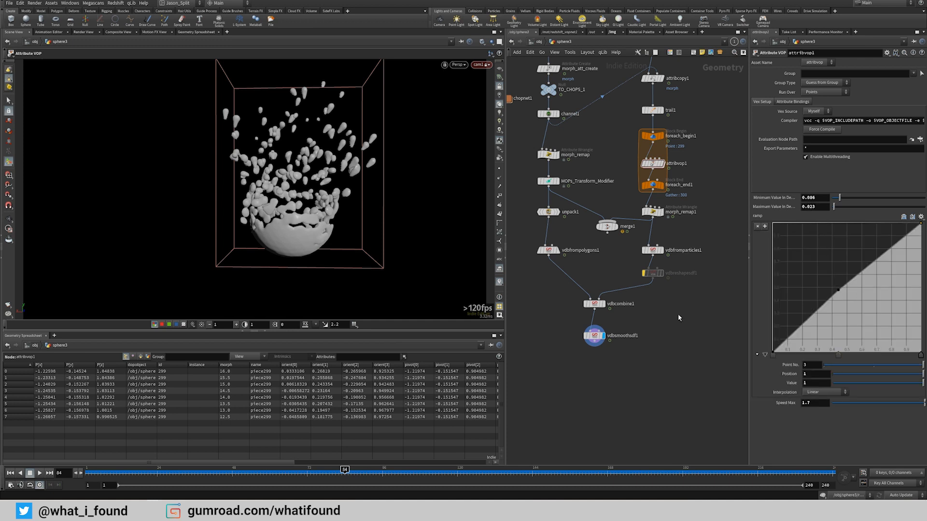
left_click(641, 261)
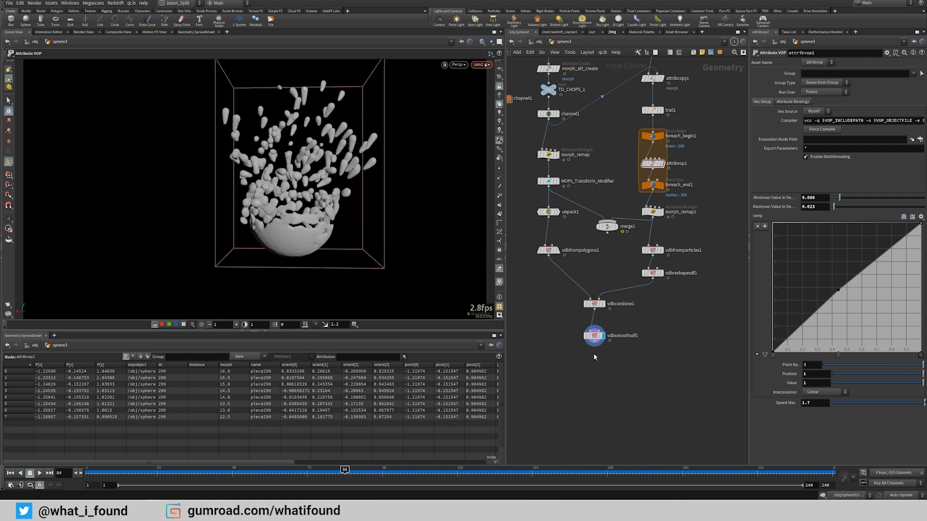
Step: Select vdbsmoothsdf1 and scrub the timeline back to about frame 70 to review the smoothed breakup
left_click(593, 335)
mouse_move(372, 471)
left_mouse_down()
mouse_move(418, 470)
mouse_move(227, 465)
mouse_move(389, 422)
mouse_move(273, 449)
left_mouse_up()
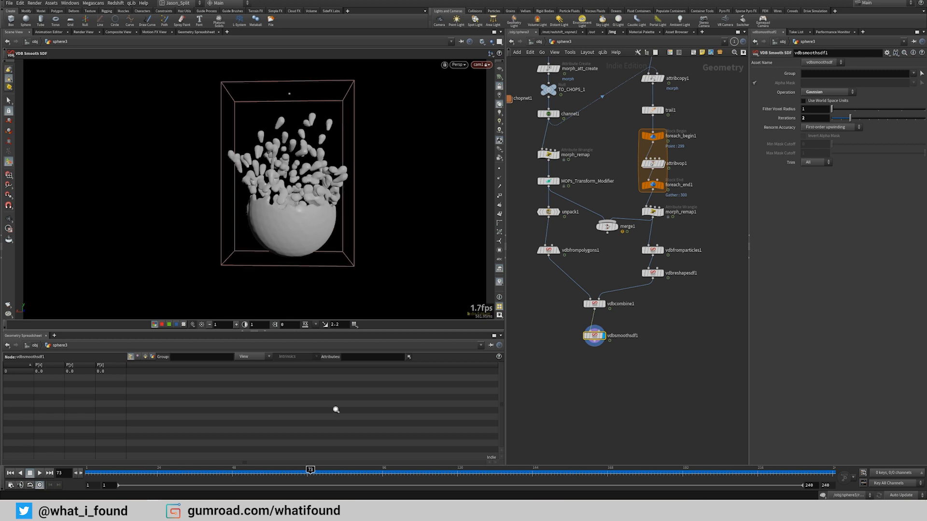
left_click_drag(336, 409, 328, 412)
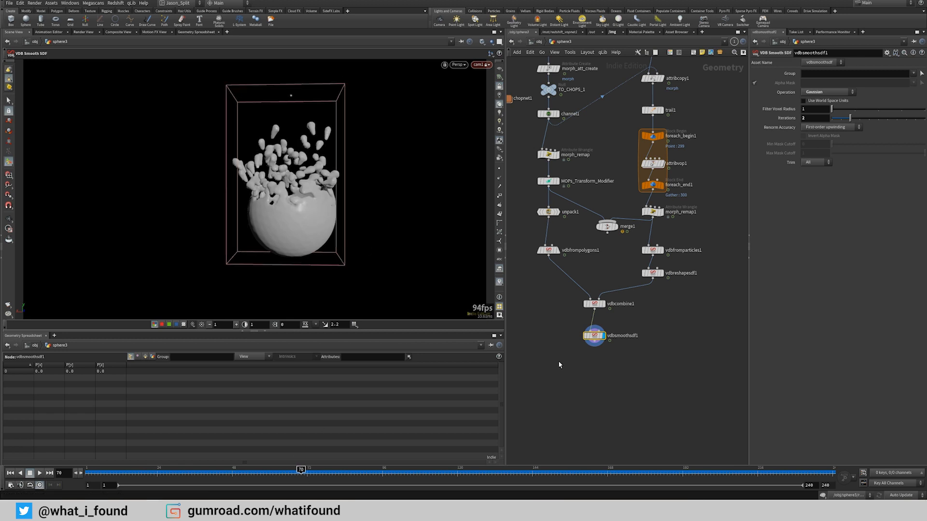
Step: Add a Convert VDB node below vdbsmoothsdf1, wire it to that node's output and display it
key("Tab")
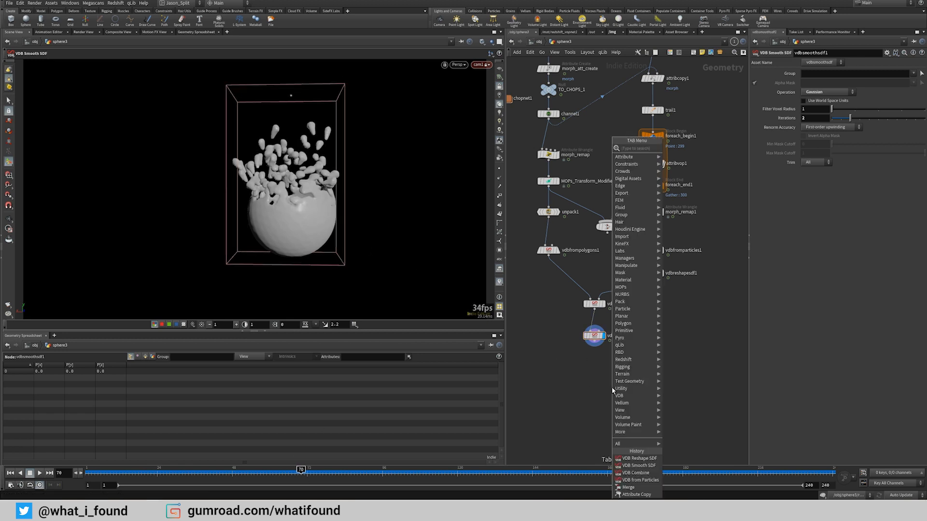
type("vdb")
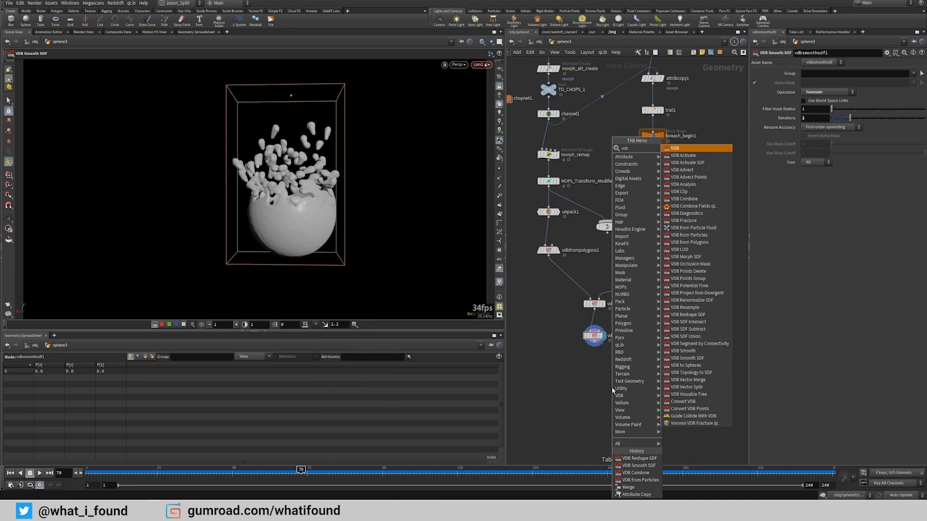
type(" con")
key("Return")
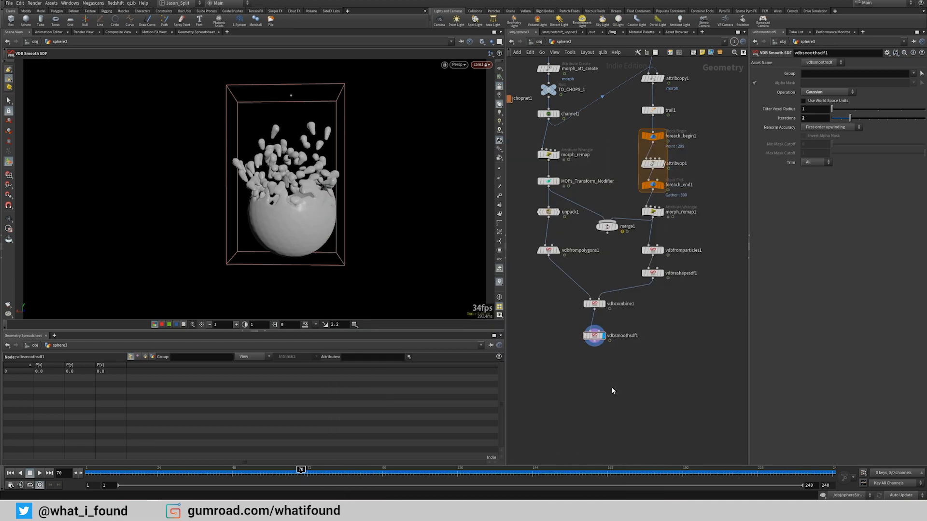
left_click(612, 390)
left_click_drag(607, 383, 594, 342)
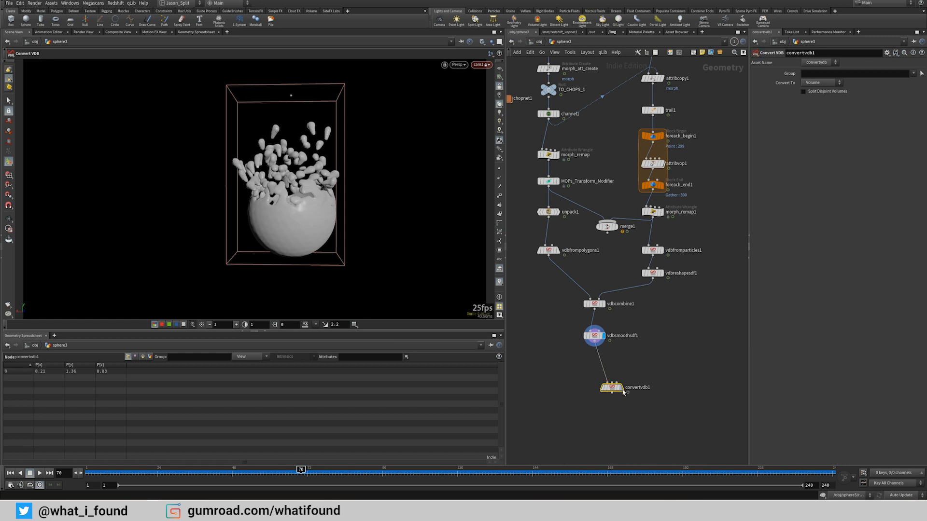
left_click(622, 388)
left_click_drag(613, 389, 596, 382)
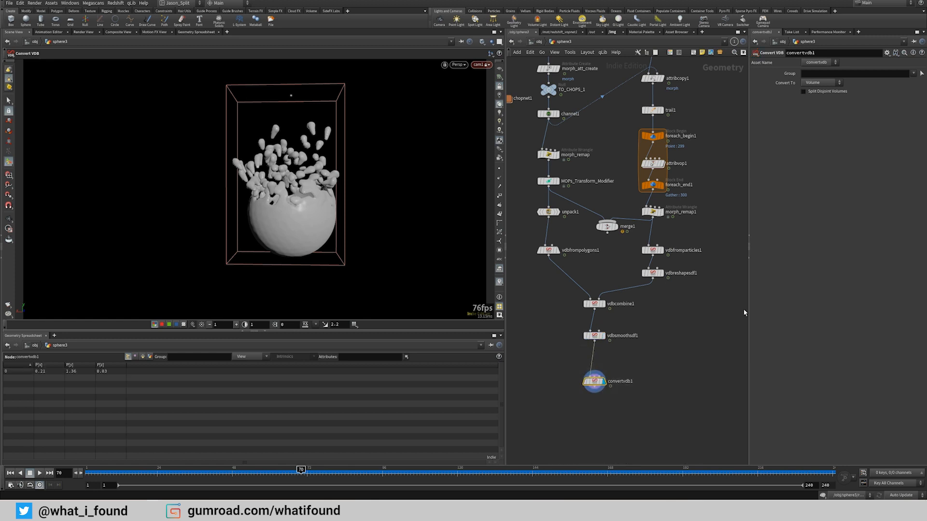
Step: Set convertvdb1 to convert the volume to Polygons and toggle the wire-over-shaded display to check the mesh
left_click(822, 83)
left_click(818, 91)
key("shift+w")
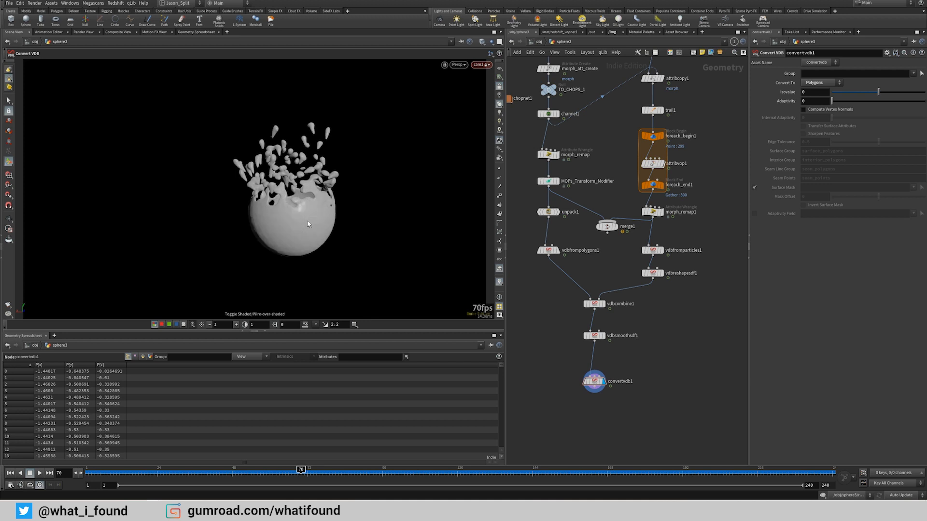
Step: Display vdbfrompolygons1 and inspect the surface of the sphere and its fractured pieces up close
left_click_drag(566, 325, 604, 355)
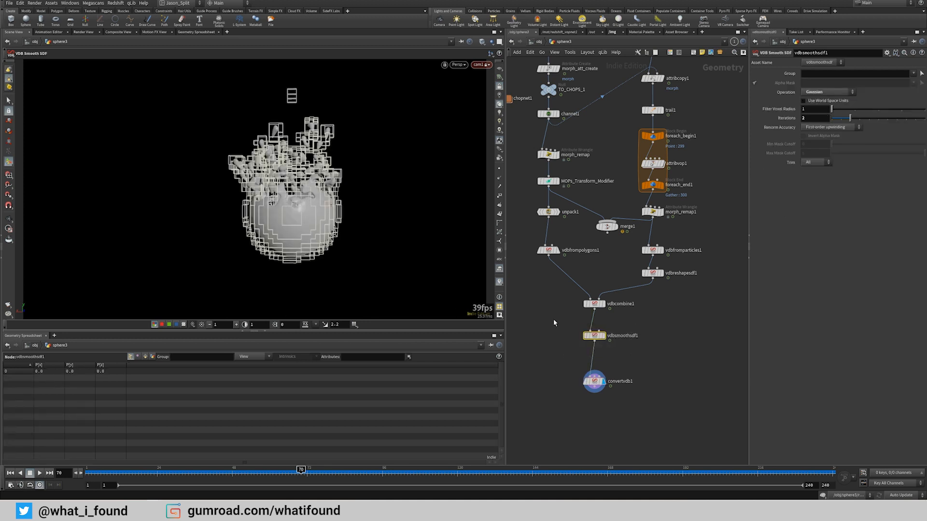
left_click(553, 319)
key("Tab")
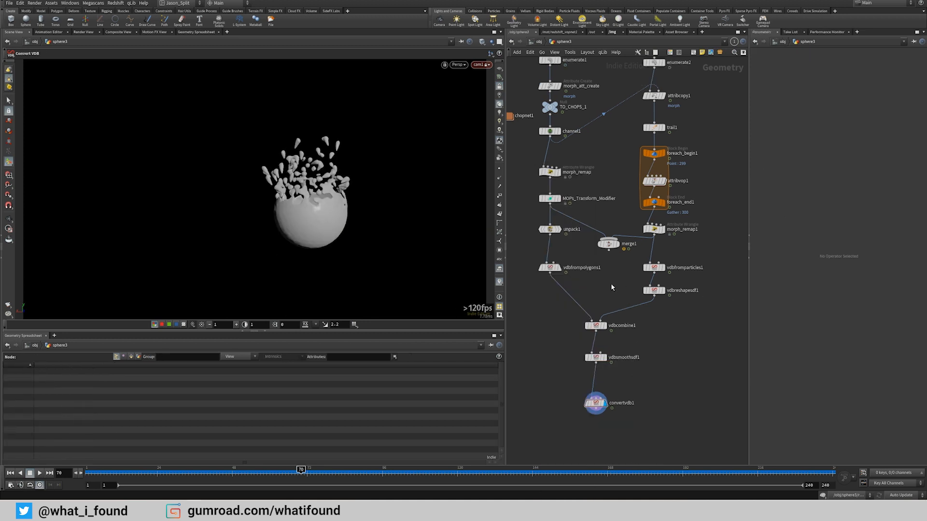
left_click(558, 267)
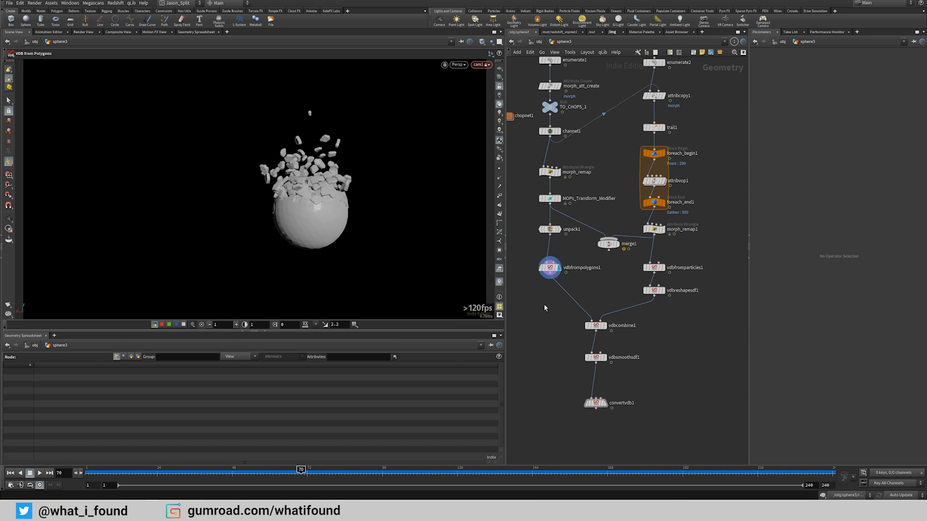
right_click_drag(296, 219, 398, 200)
left_click_drag(327, 215, 309, 187)
left_click_drag(286, 219, 256, 220)
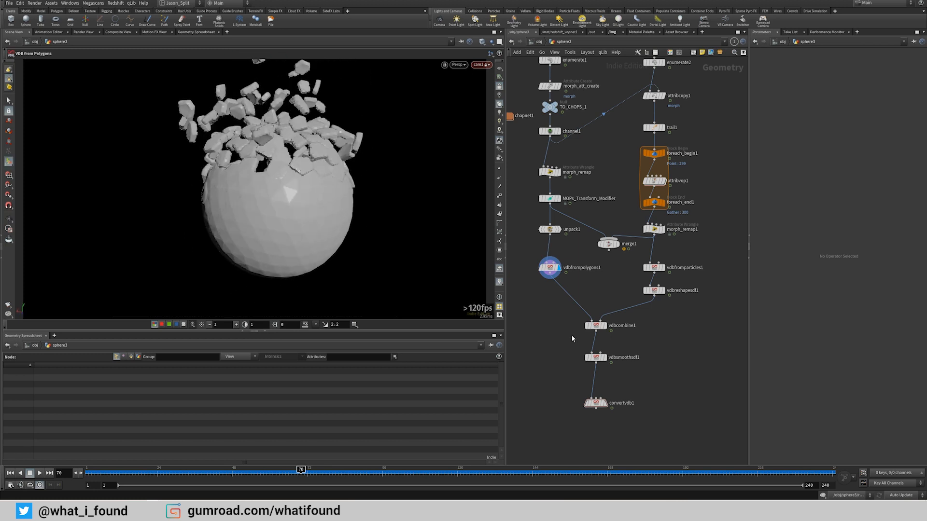
Step: Insert a VDB Smooth SDF node between vdbfrompolygons1 and vdbcombine1 and display it
key("Tab")
type("v")
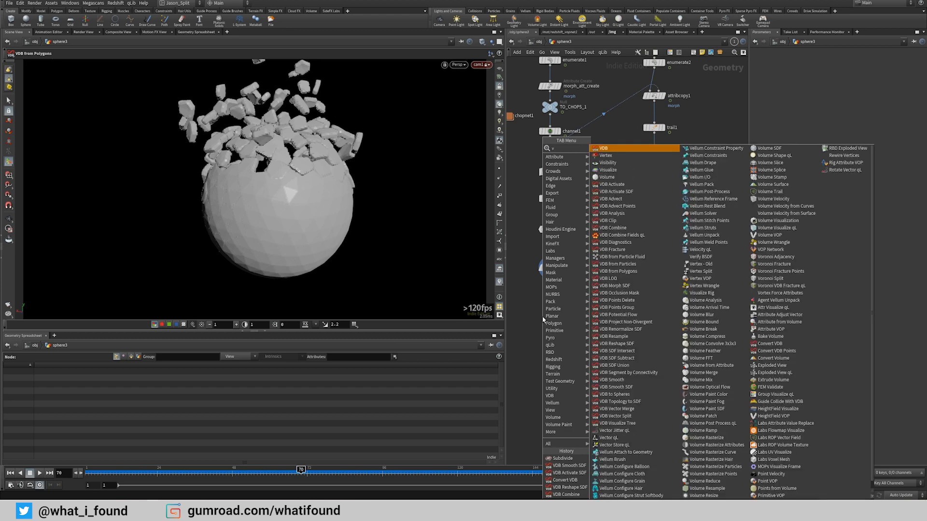
key("BackSpace")
type("smooth s")
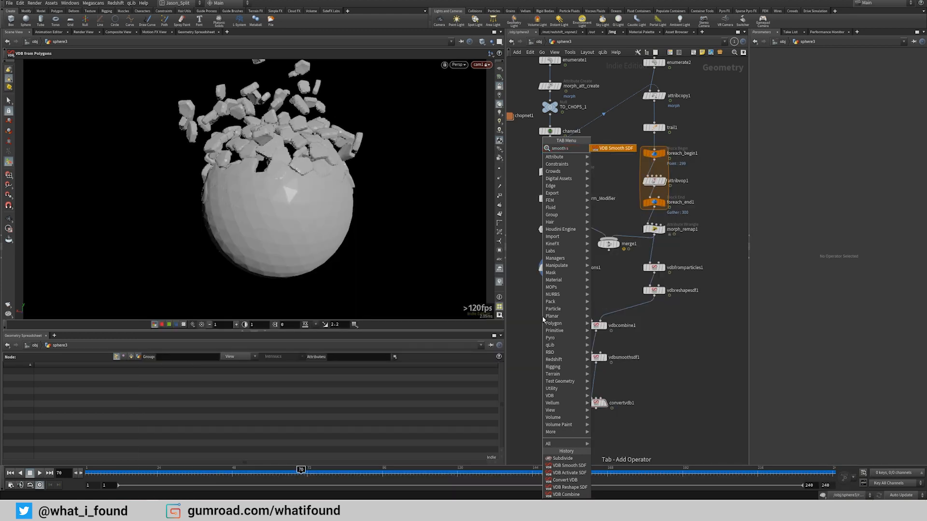
key("Return")
left_click(543, 320)
left_click_drag(543, 318, 551, 293)
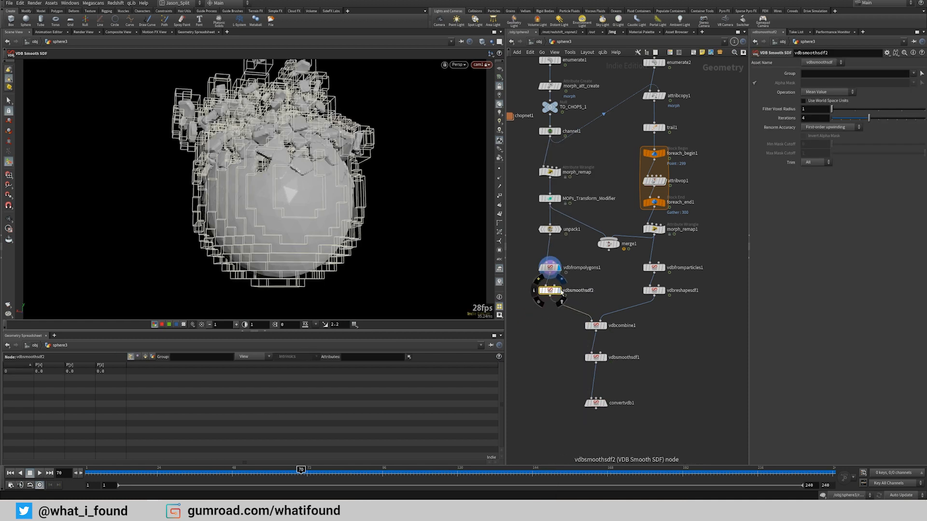
left_click(559, 291)
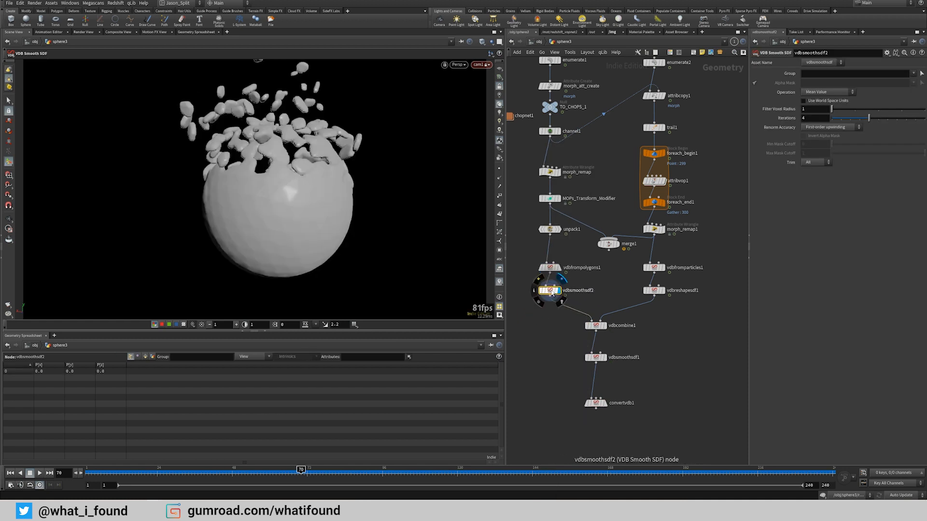
Step: Set vdbsmoothsdf2 to the Gaussian operation with 2 iterations, checking the smoothed pieces in the viewport
left_click(841, 119)
left_click(824, 94)
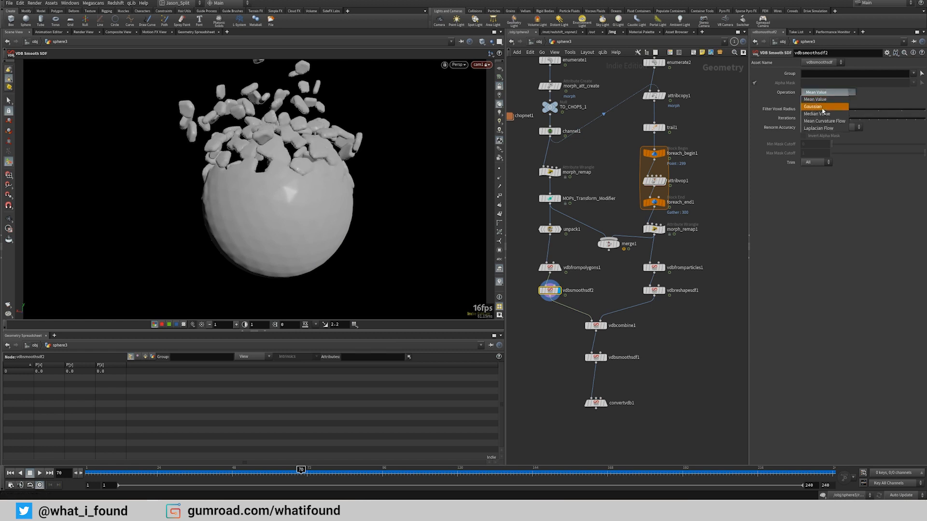
left_click(823, 108)
left_click_drag(842, 120, 848, 122)
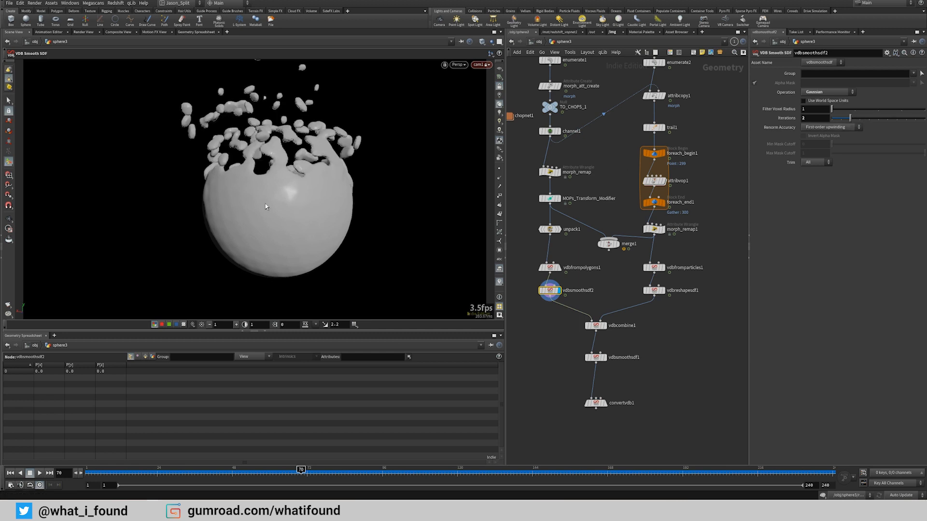
left_click_drag(266, 207, 281, 206, "alt")
scroll(290, 191, "down", 3)
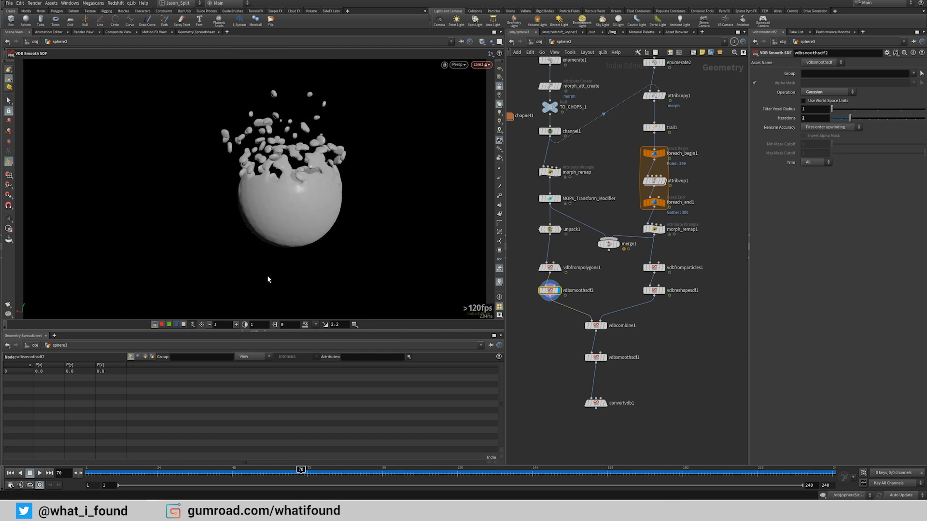
scroll(260, 217, "up", 2)
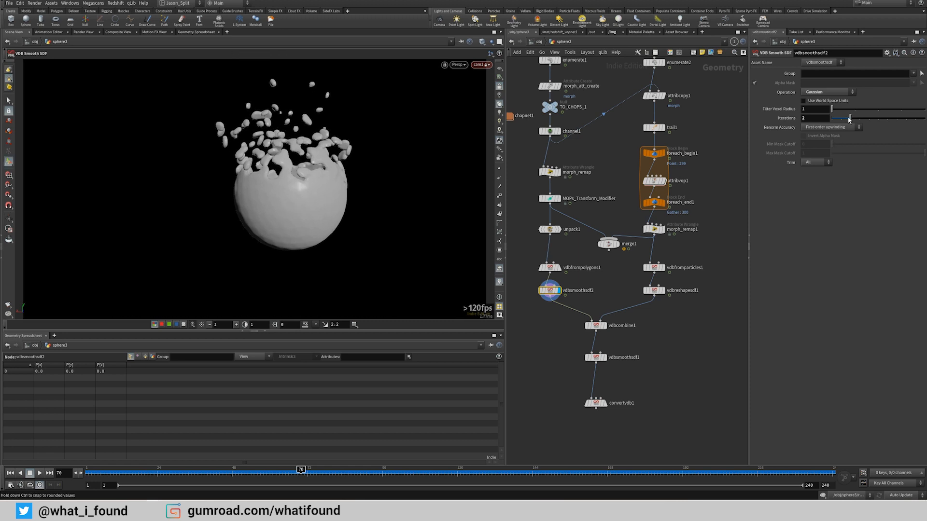
mouse_move(858, 120)
left_mouse_down()
mouse_move(876, 120)
mouse_move(850, 121)
left_mouse_up()
Step: Compare vdbfrompolygons1 with vdbsmoothsdf2 by displaying each, and move vdbfrompolygons1 up to make room between them
left_click(558, 267)
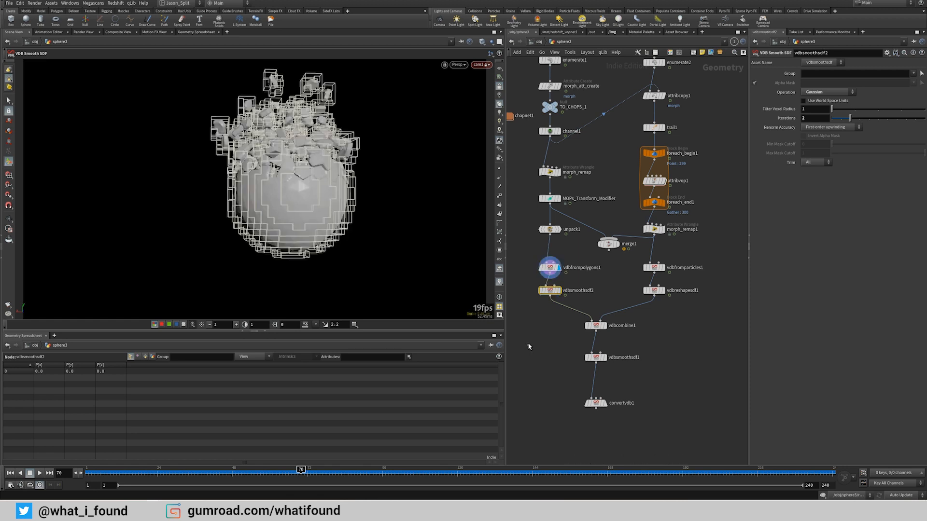
left_click(558, 290)
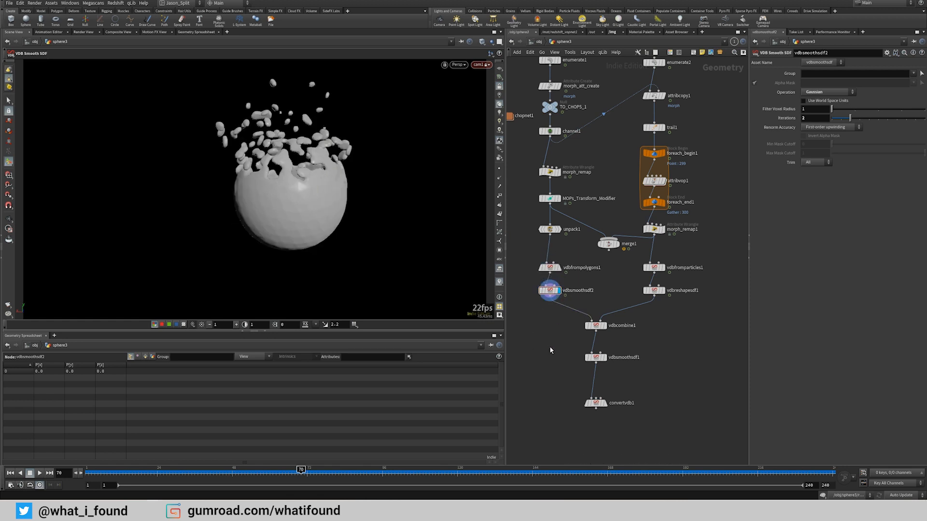
left_click_drag(551, 268, 552, 257)
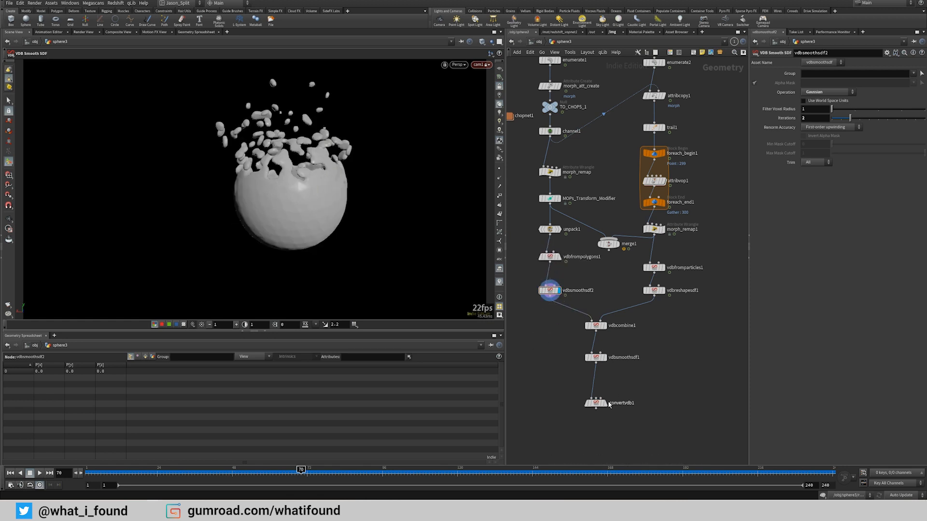
Step: Display vdbsmoothsdf1 and examine the combined, smoothed pieces and trails
left_click(606, 359)
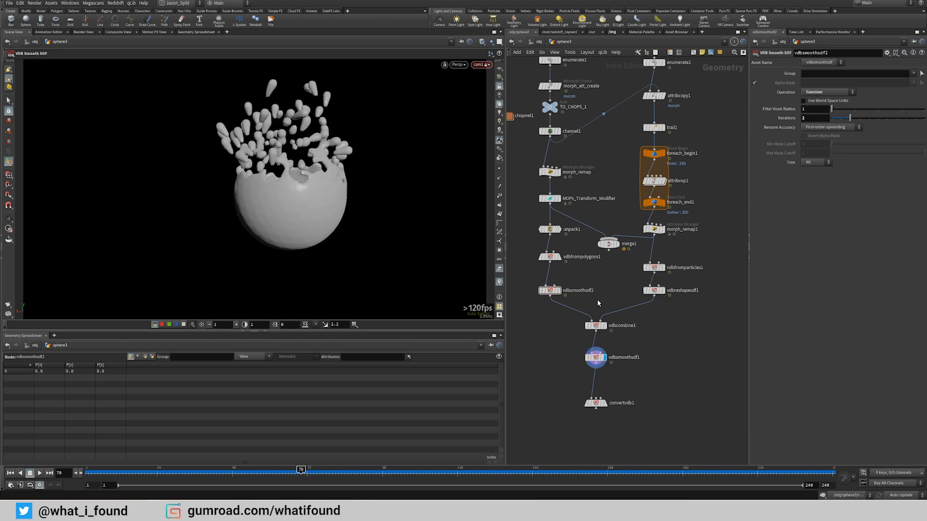
right_click_drag(296, 198, 225, 215, "alt")
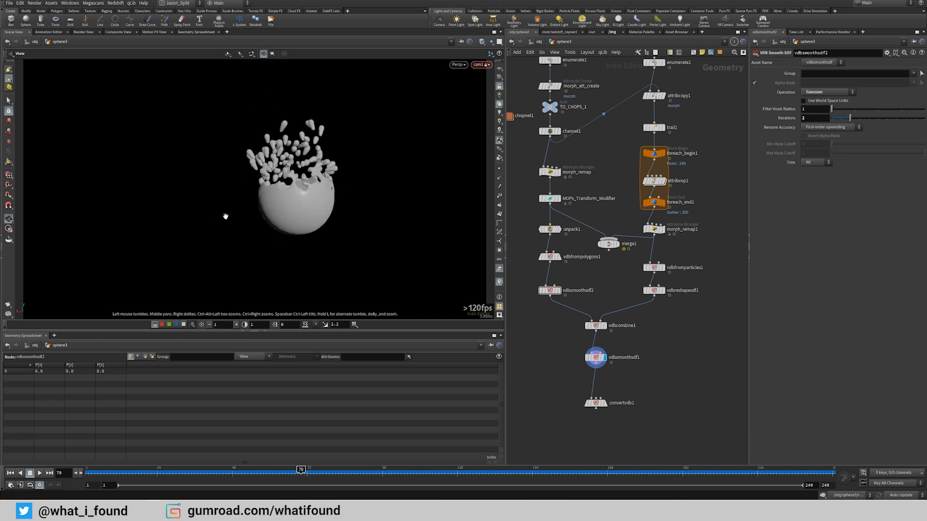
middle_click_drag(324, 208, 283, 234, "alt")
right_click_drag(264, 235, 279, 230, "alt")
left_click_drag(284, 249, 275, 232, "alt")
key("Escape")
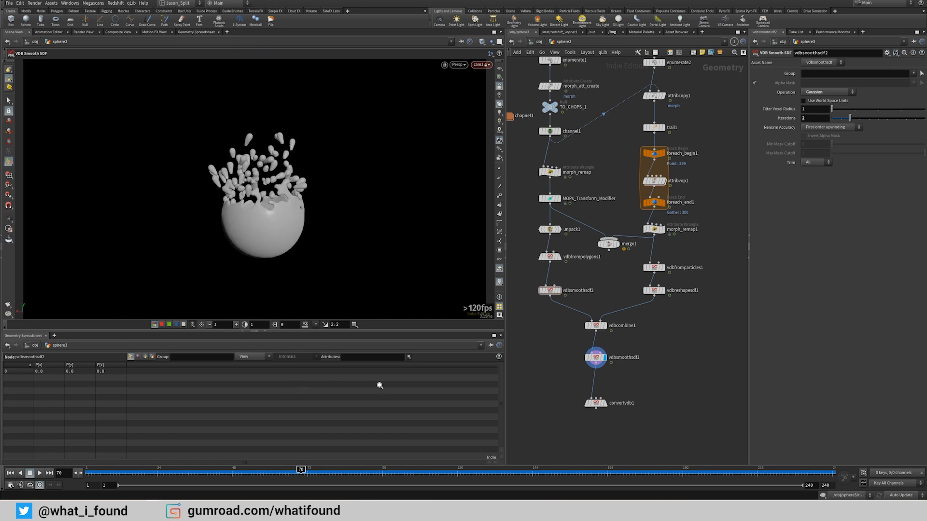
Step: Display convertvdb1 and scrub through the start of the breakup, settling on frame 65
left_click(604, 402)
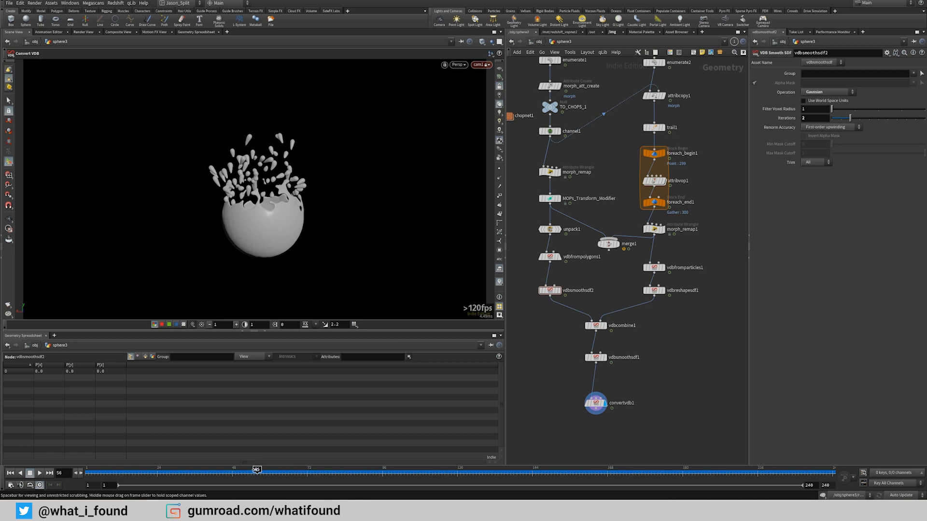
left_click_drag(257, 470, 272, 456)
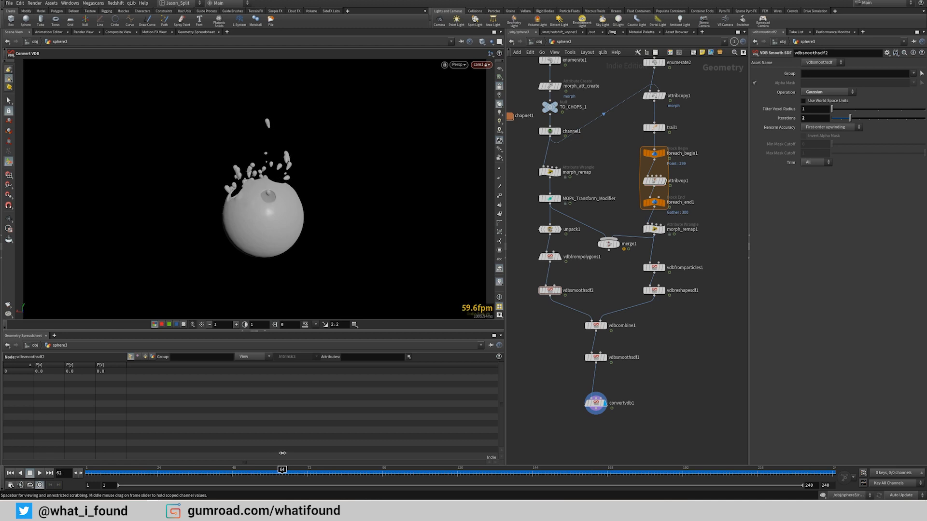
left_click_drag(289, 449, 285, 447)
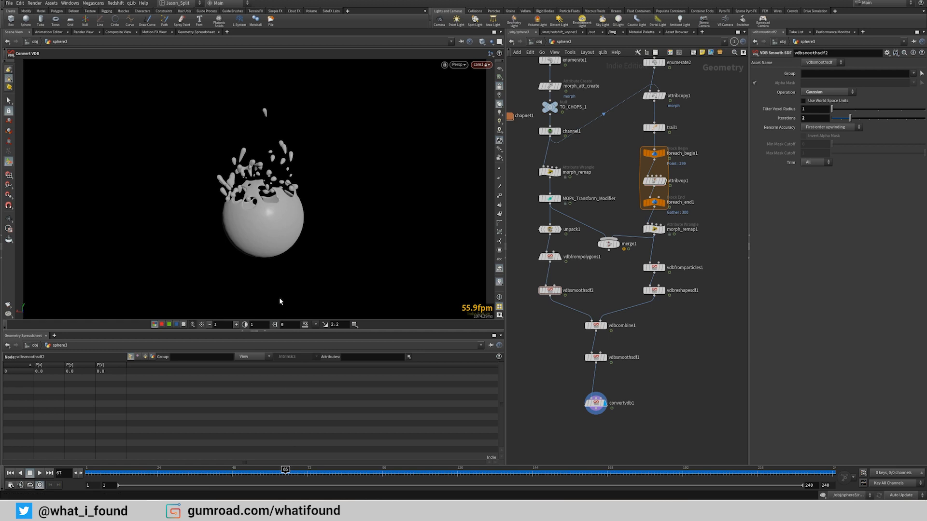
left_click(285, 469)
left_click_drag(285, 469, 287, 463)
key("Left")
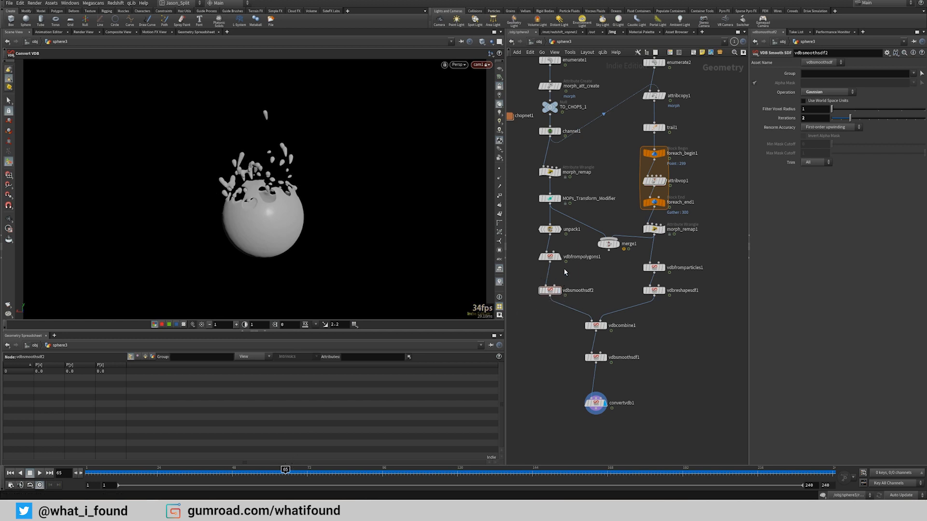
Step: Insert a VDB Reshape SDF node between vdbfrompolygons1 and vdbsmoothsdf2 to dilate the pieces with an offset of 1
key("Tab")
mouse_move(565, 272)
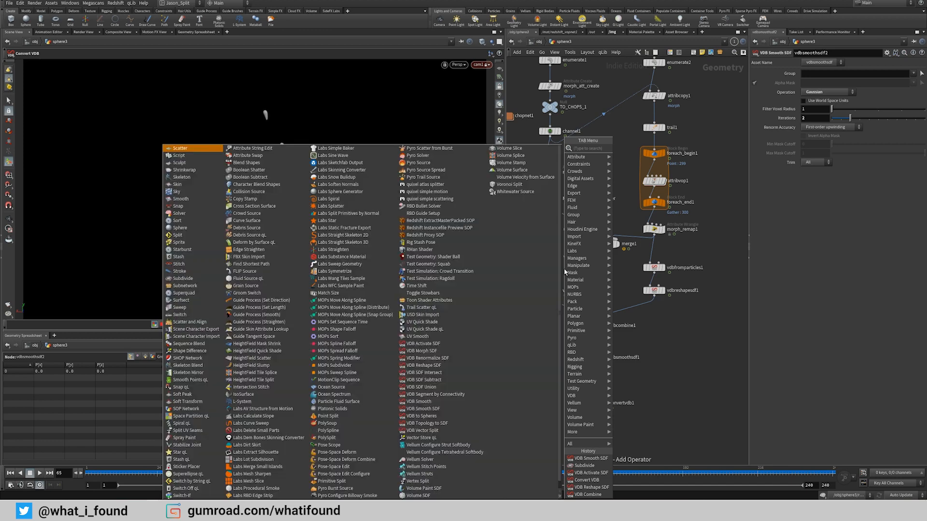
type("sdi")
key("BackSpace")
key("BackSpace")
key("BackSpace")
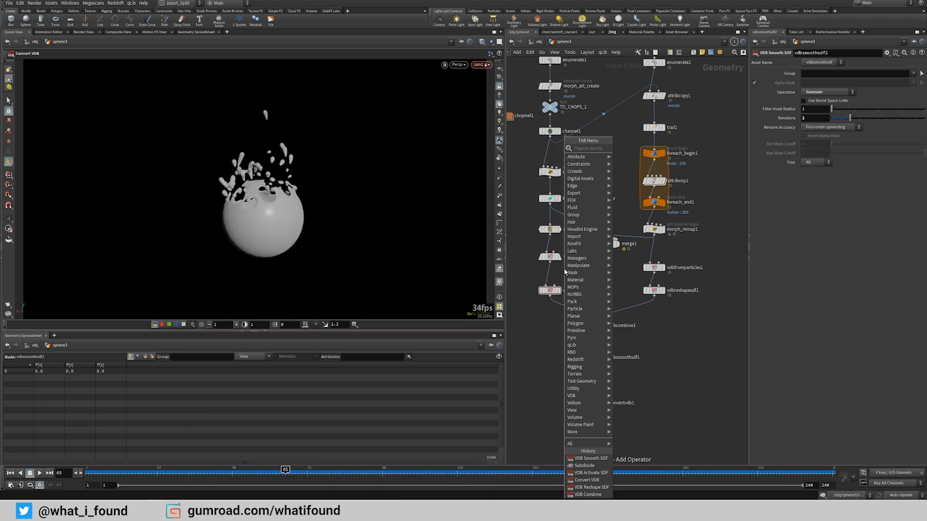
type("resha")
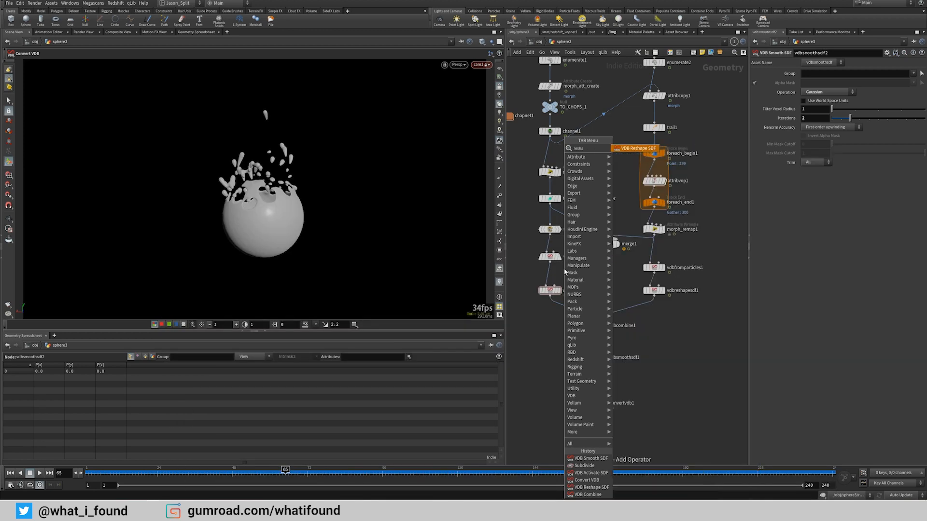
key("Return")
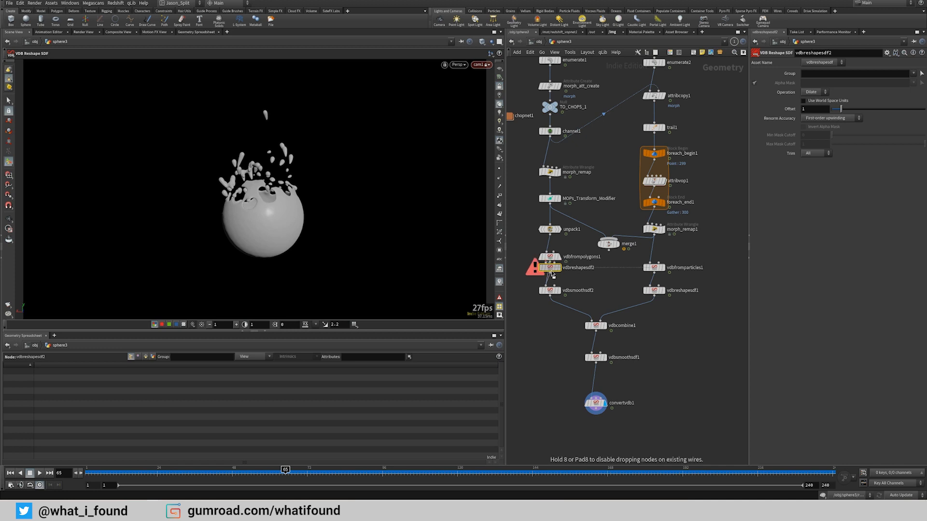
left_click(551, 273)
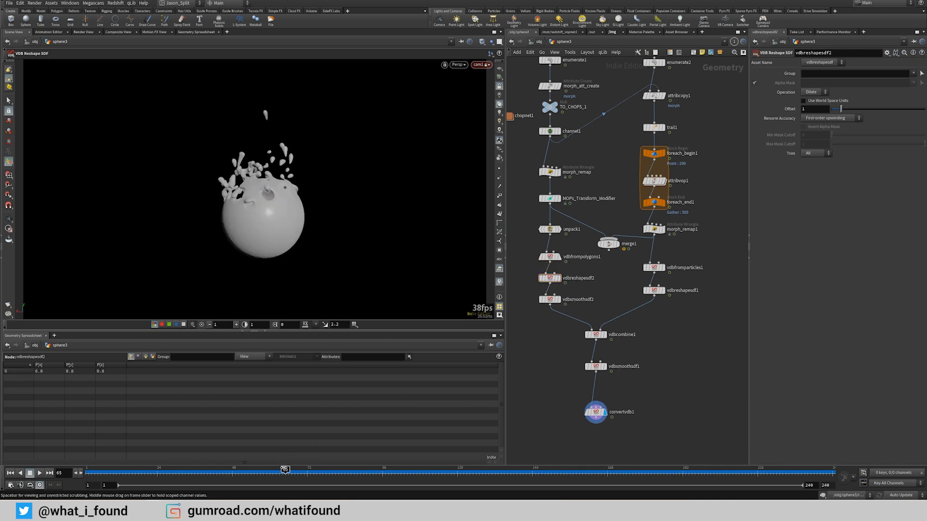
Step: Scrub the timeline around frames 60 to 65 to review the breakup with the dilated pieces
left_click_drag(279, 470, 272, 471)
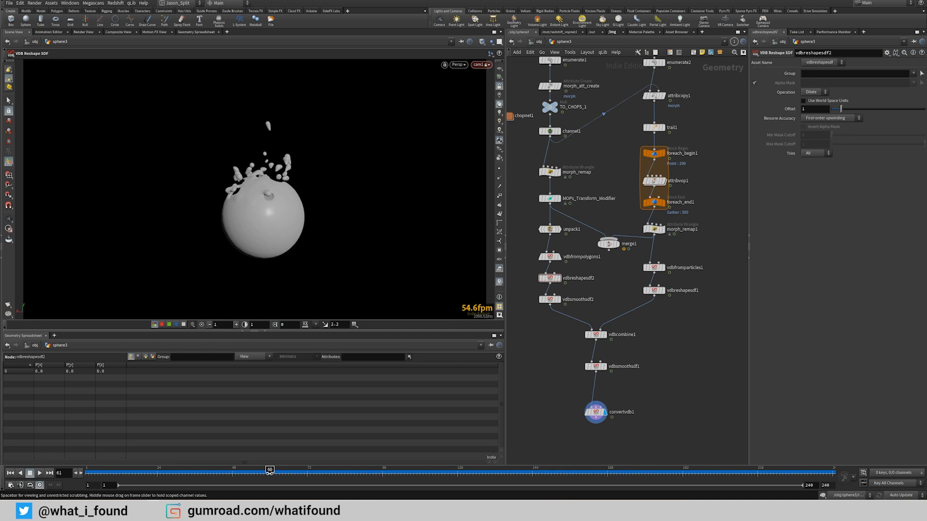
left_click_drag(269, 471, 331, 460)
left_click_drag(356, 359, 283, 215)
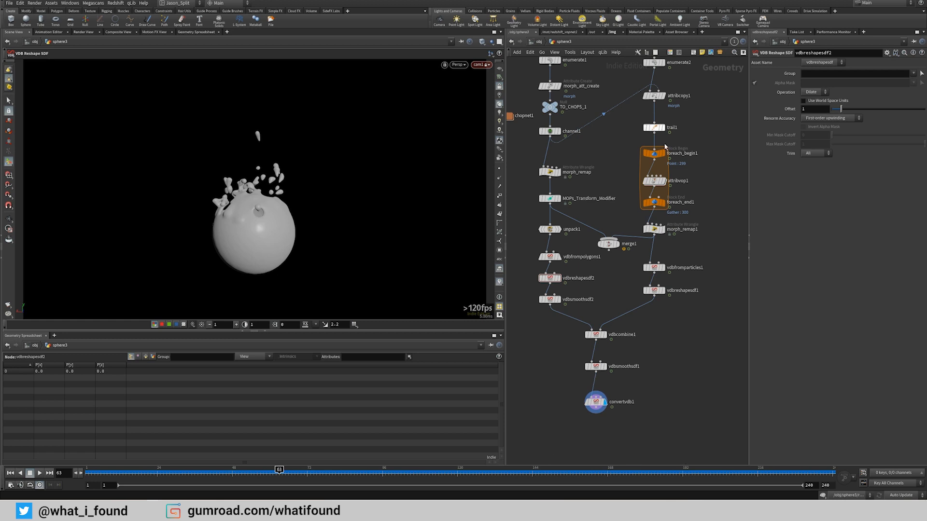
Step: Review the whole node network with the resulting splash, and select convertvdb1
scroll(715, 289, "down", 3)
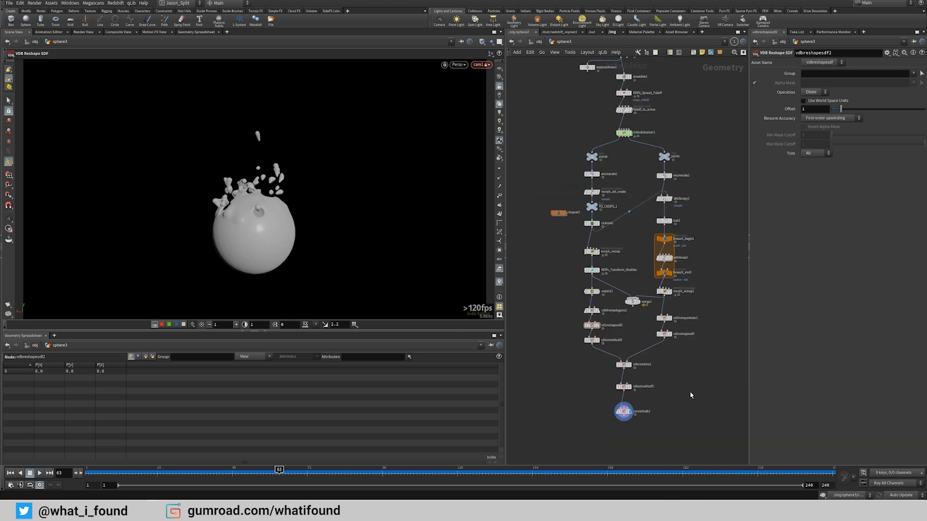
scroll(526, 360, "down", 3)
middle_click_drag(267, 247, 263, 267, "alt")
right_click_drag(264, 267, 236, 267, "alt")
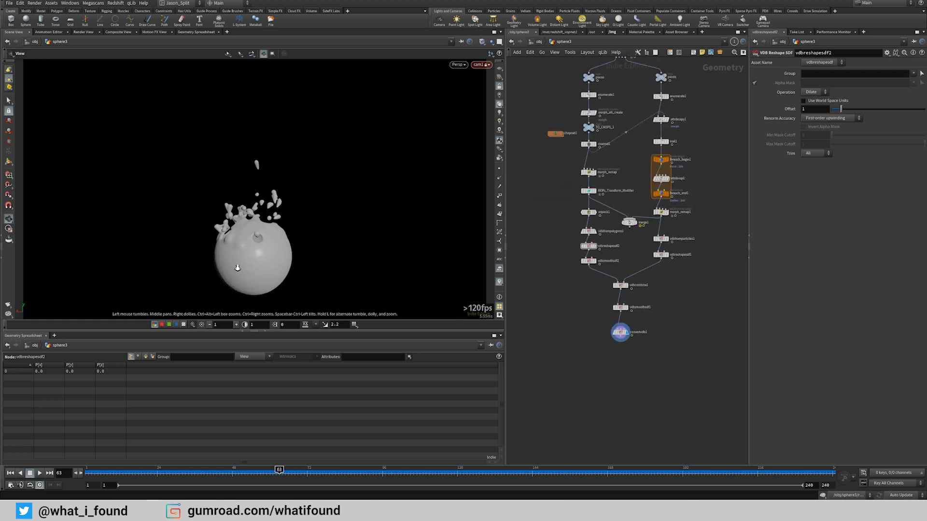
middle_click_drag(236, 267, 235, 271, "alt")
left_click(618, 332)
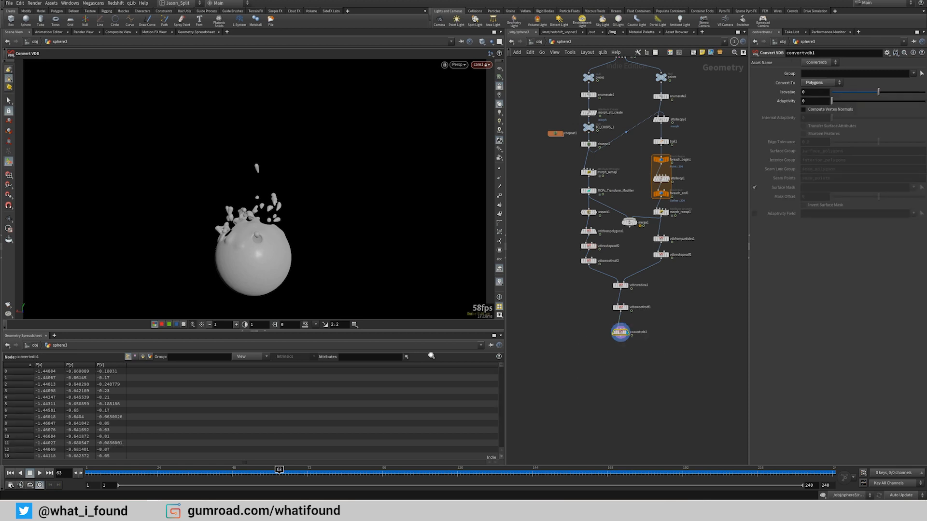